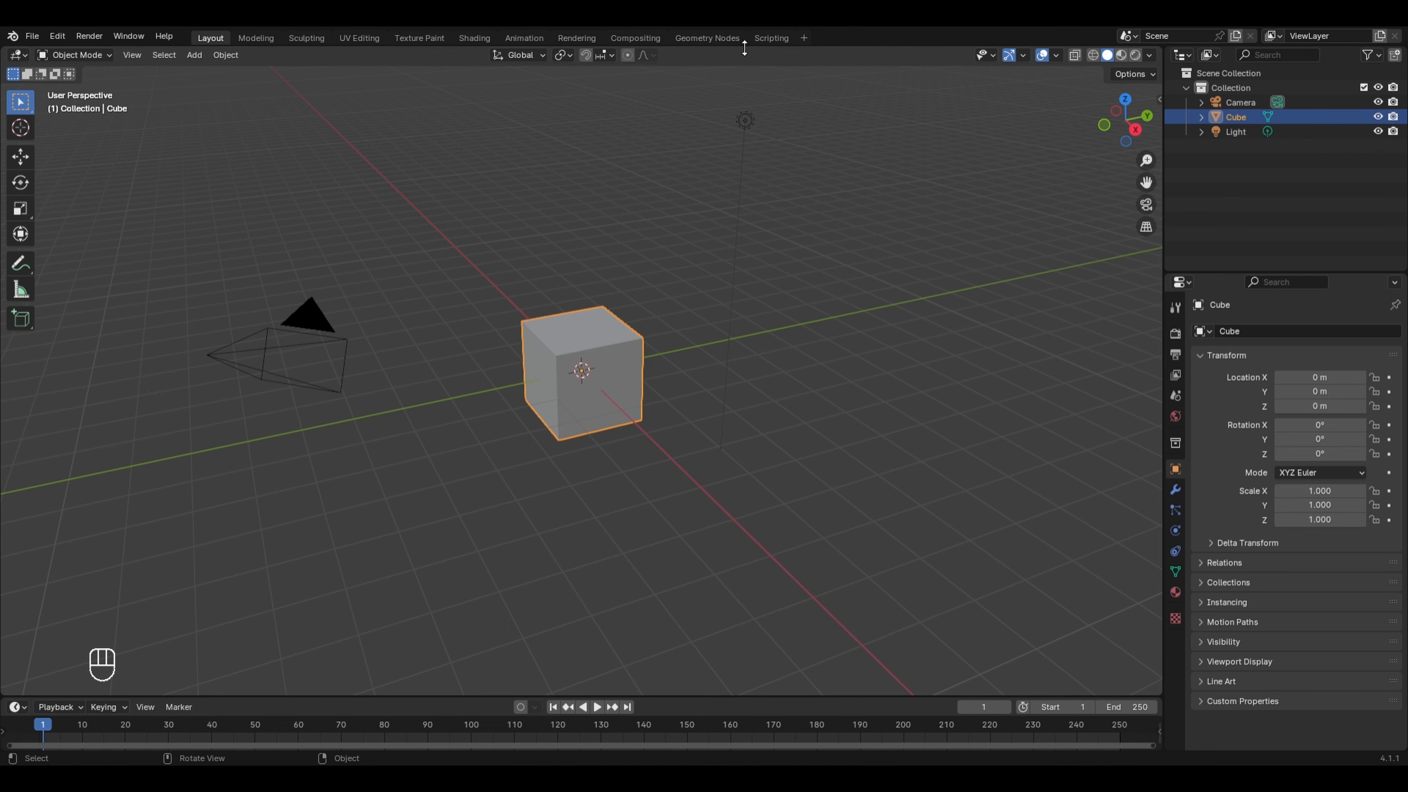
# - Open the Geometry Nodes workspace and create a new geometry node tree for the cube
pyautogui.click(718, 37)
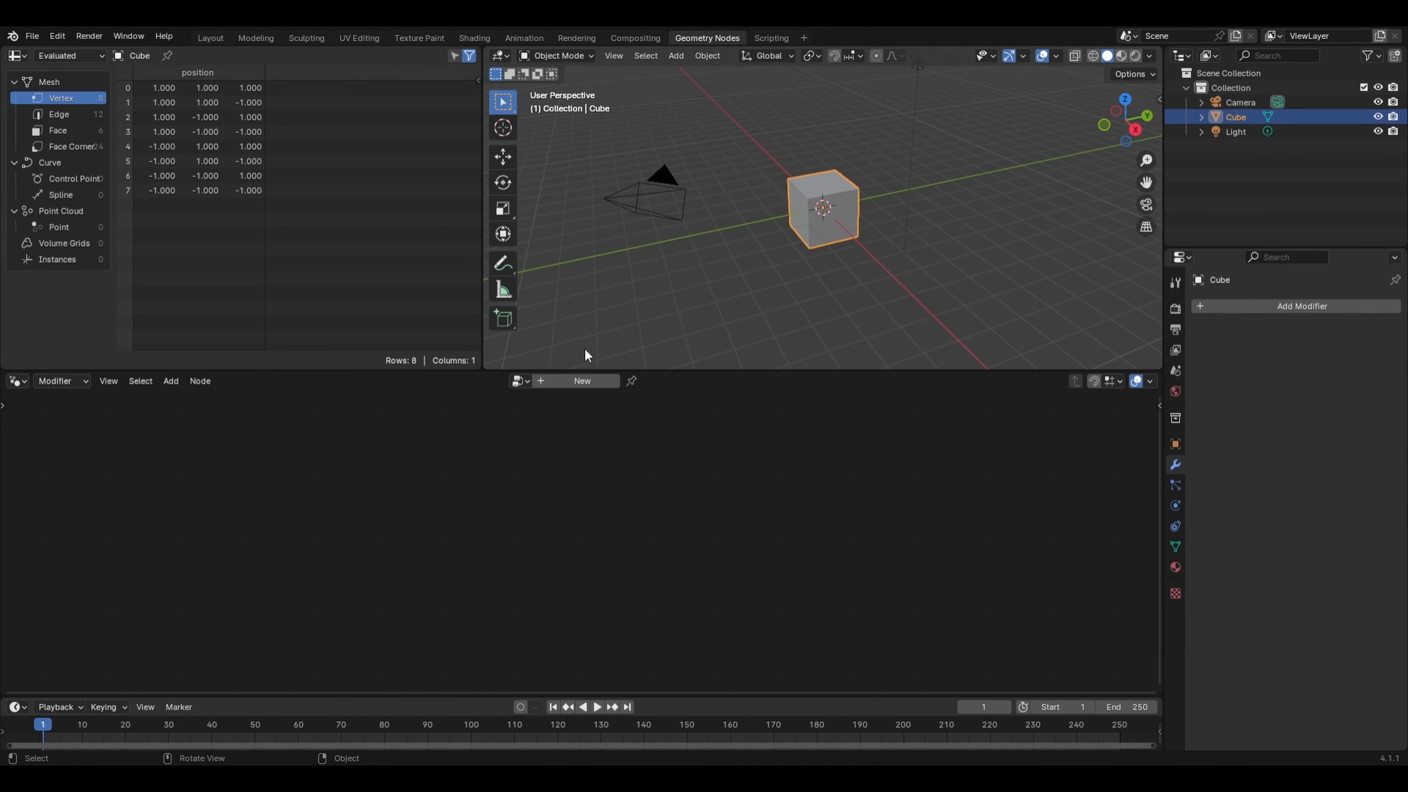
pyautogui.click(579, 380)
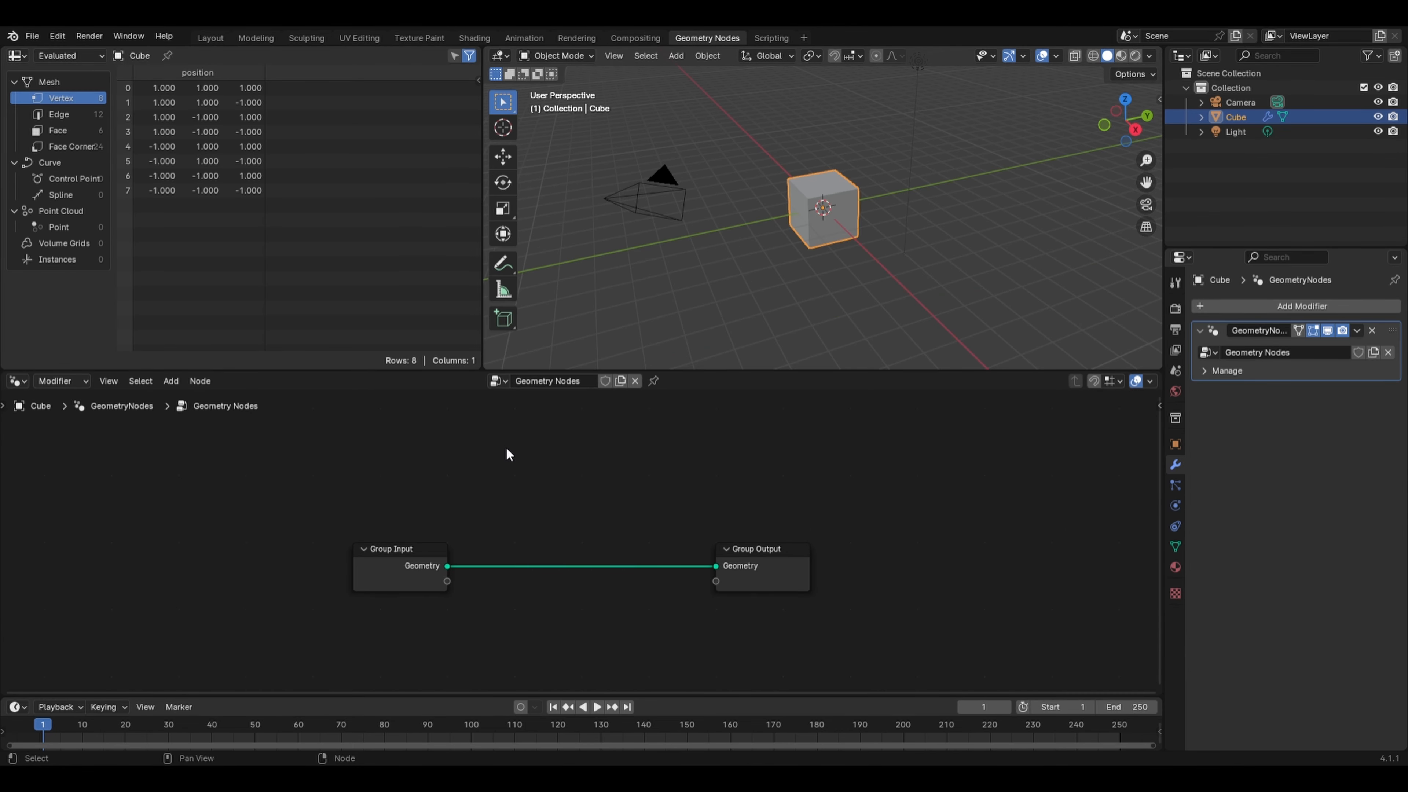
# - Add an Extrude Mesh node and insert it into the link between Group Input and Group Output
pyautogui.hotkey('shift', 'a')
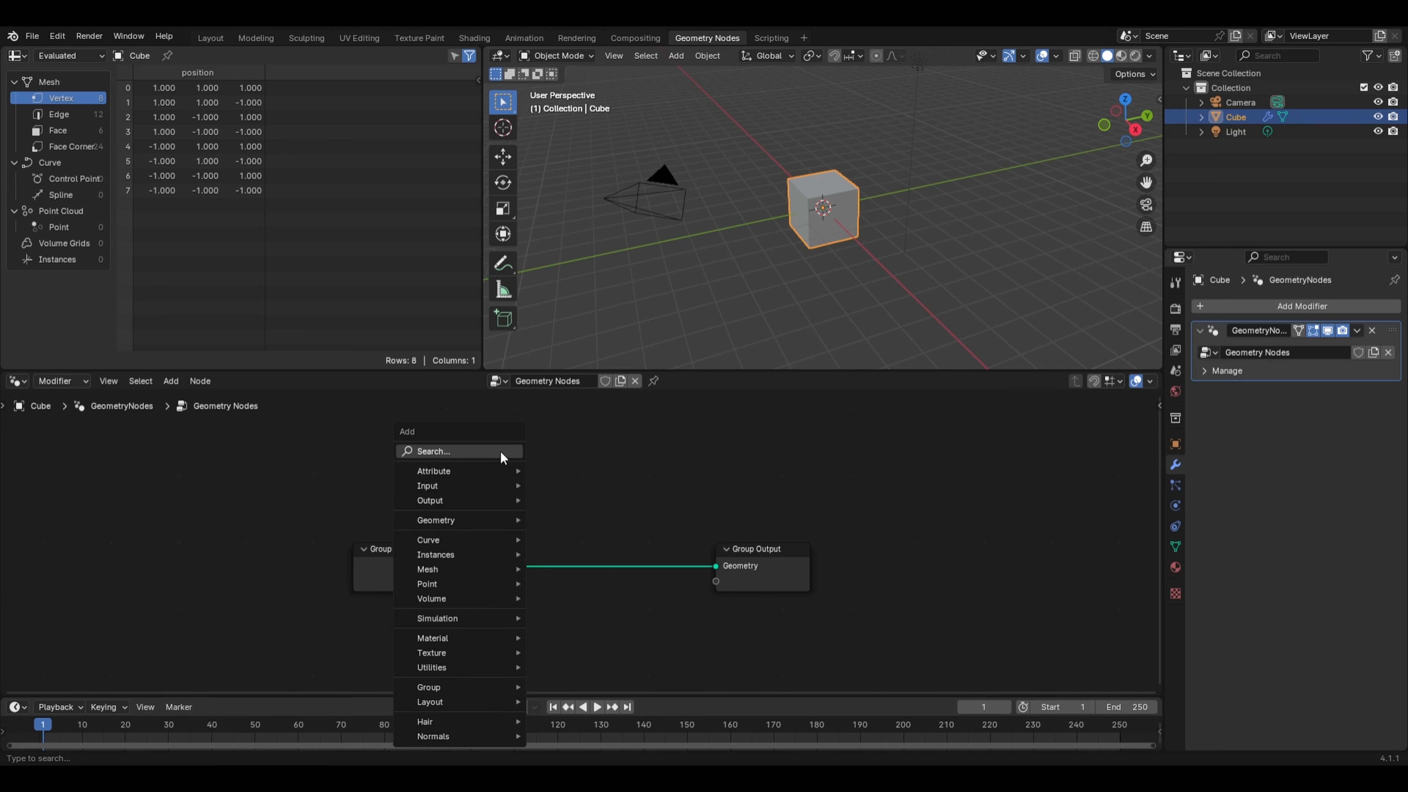
pyautogui.moveTo(480, 569)
pyautogui.moveTo(589, 618)
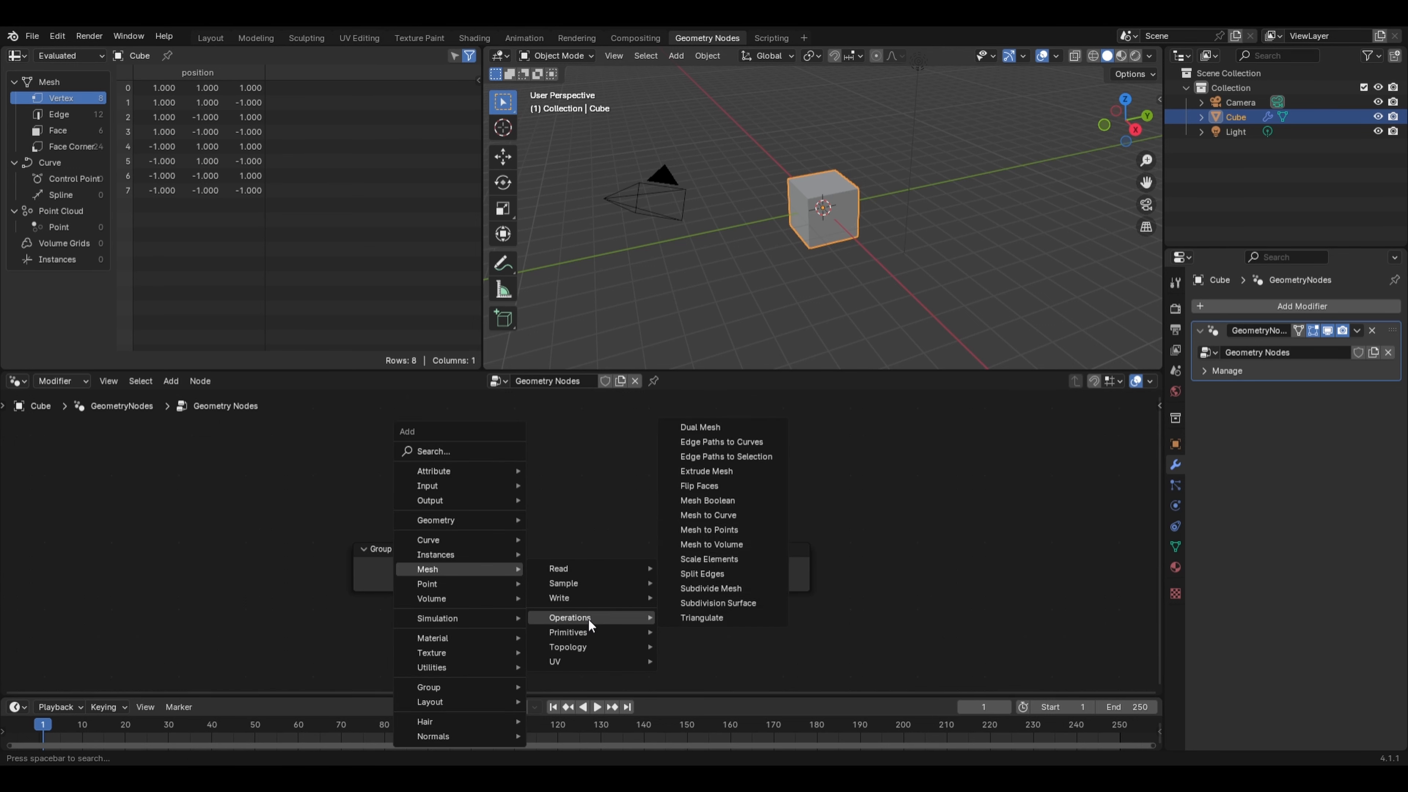
pyautogui.click(713, 471)
pyautogui.click(545, 434)
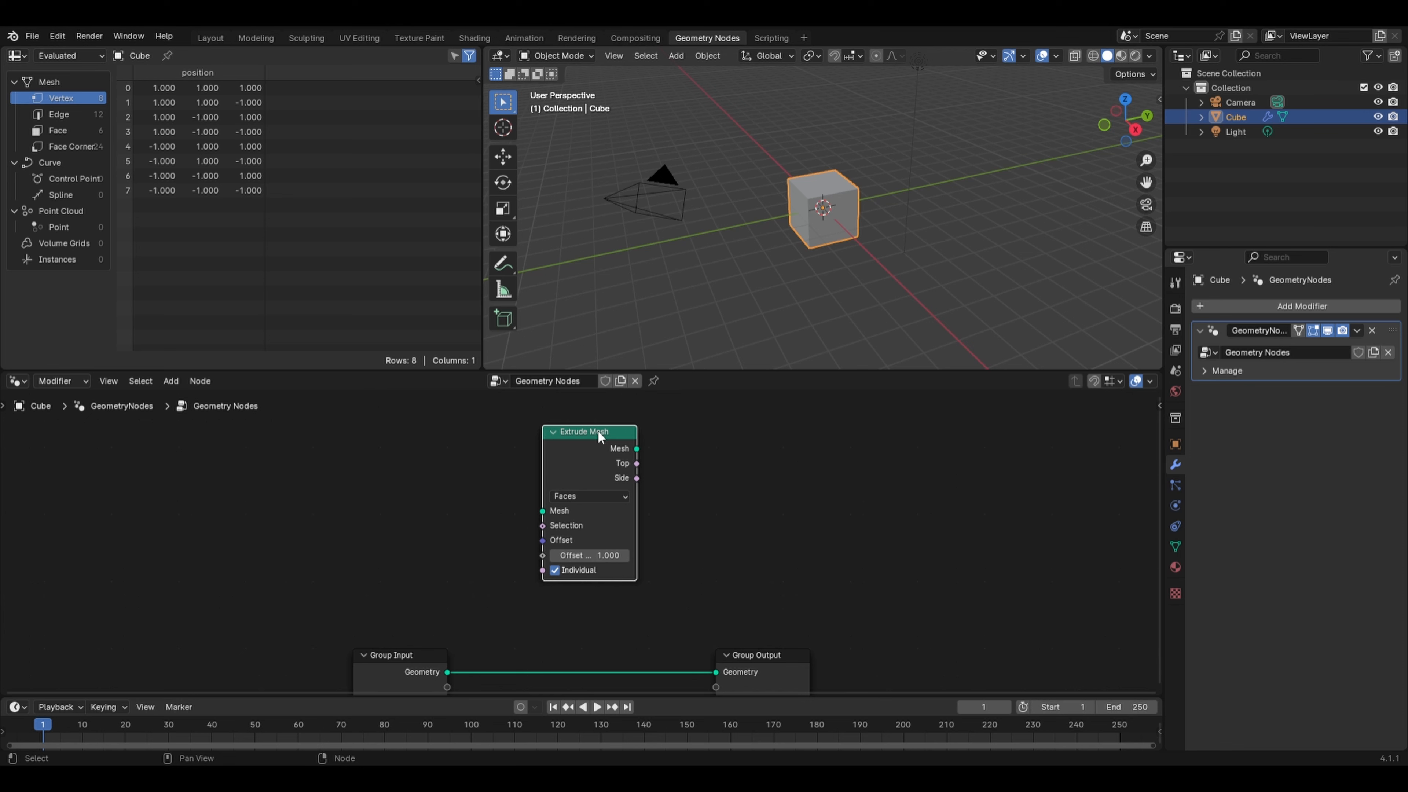
pyautogui.moveTo(600, 437); pyautogui.dragTo(612, 613)
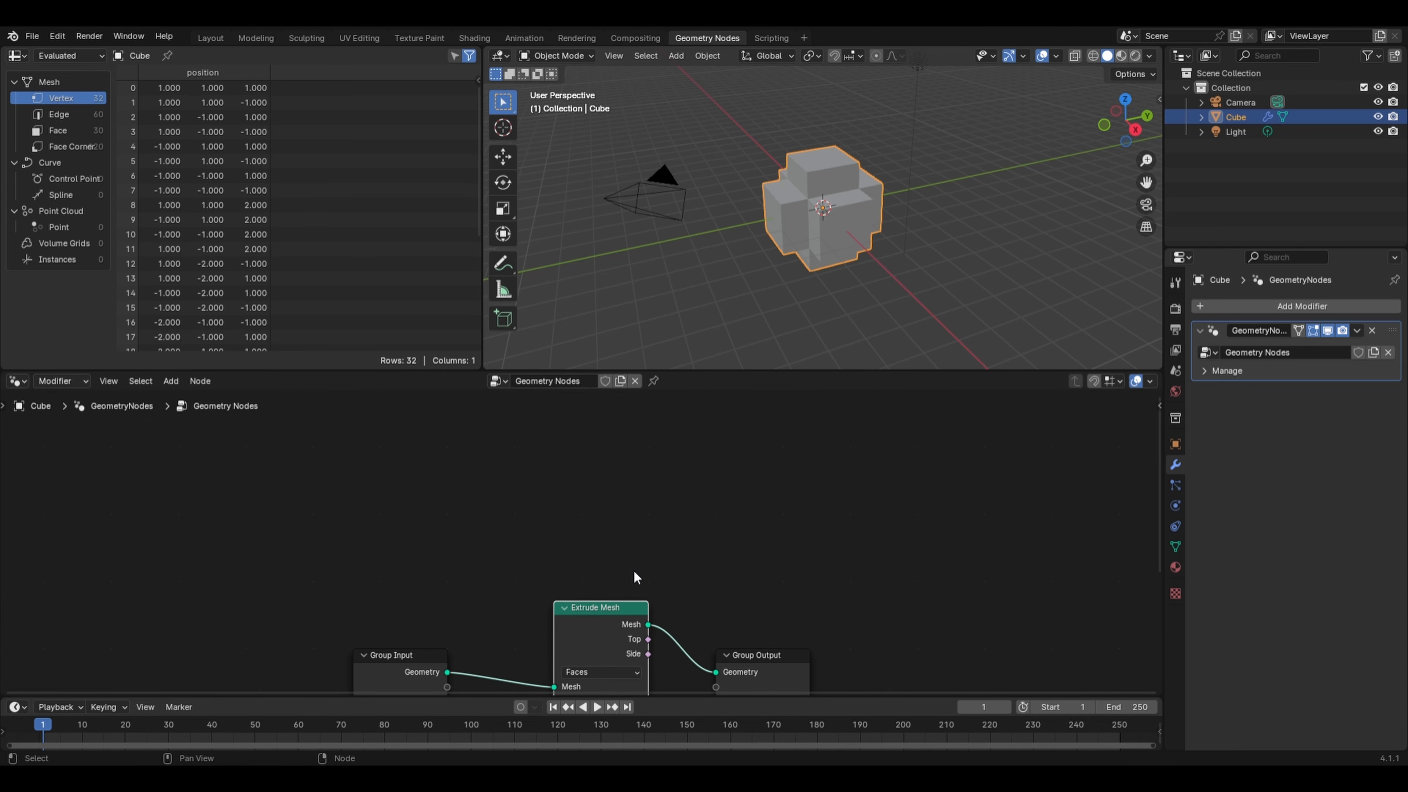
# - Orbit and zoom the viewport to inspect the extruded cube
pyautogui.moveTo(638, 576); pyautogui.dragTo(655, 473, button='middle')
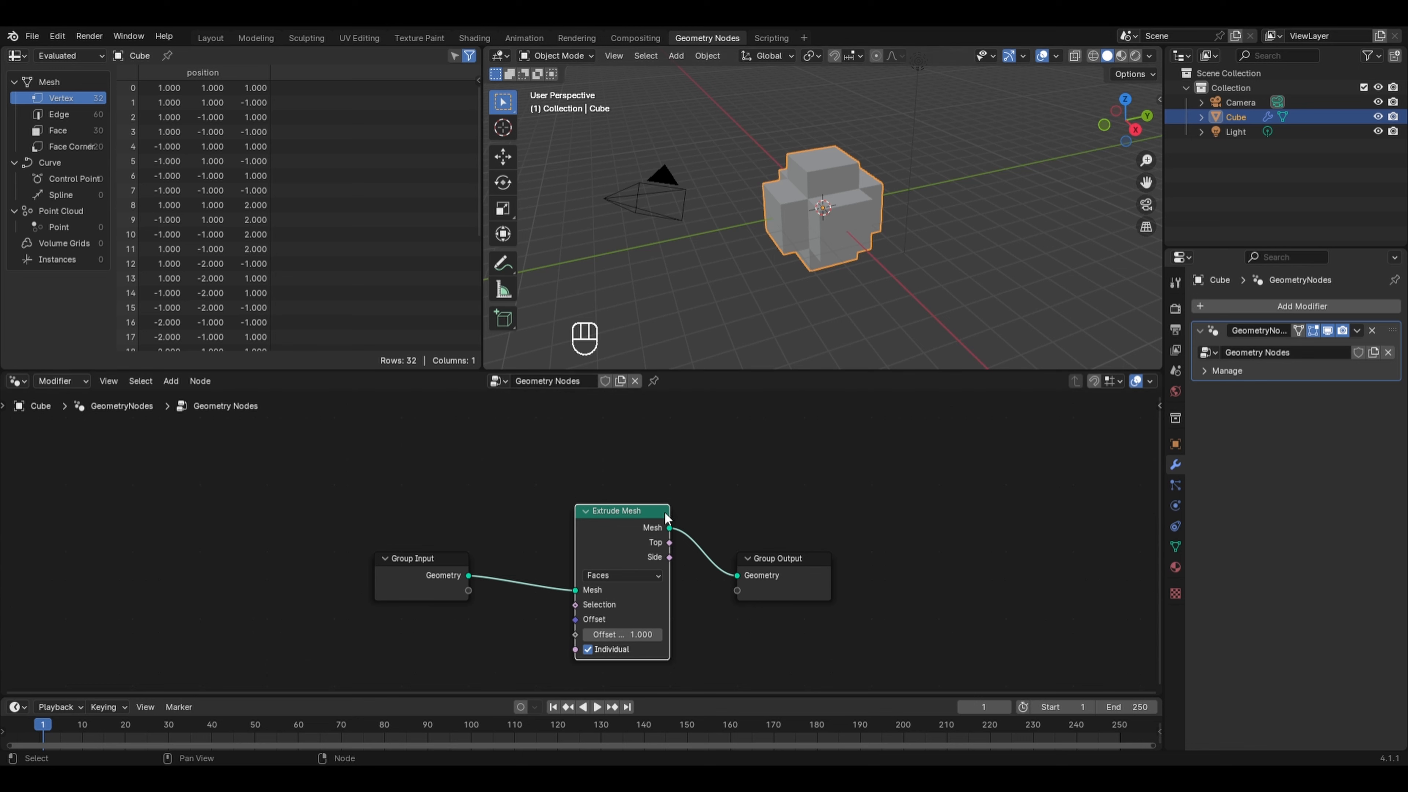
pyautogui.moveTo(774, 279); pyautogui.dragTo(615, 344, button='middle')
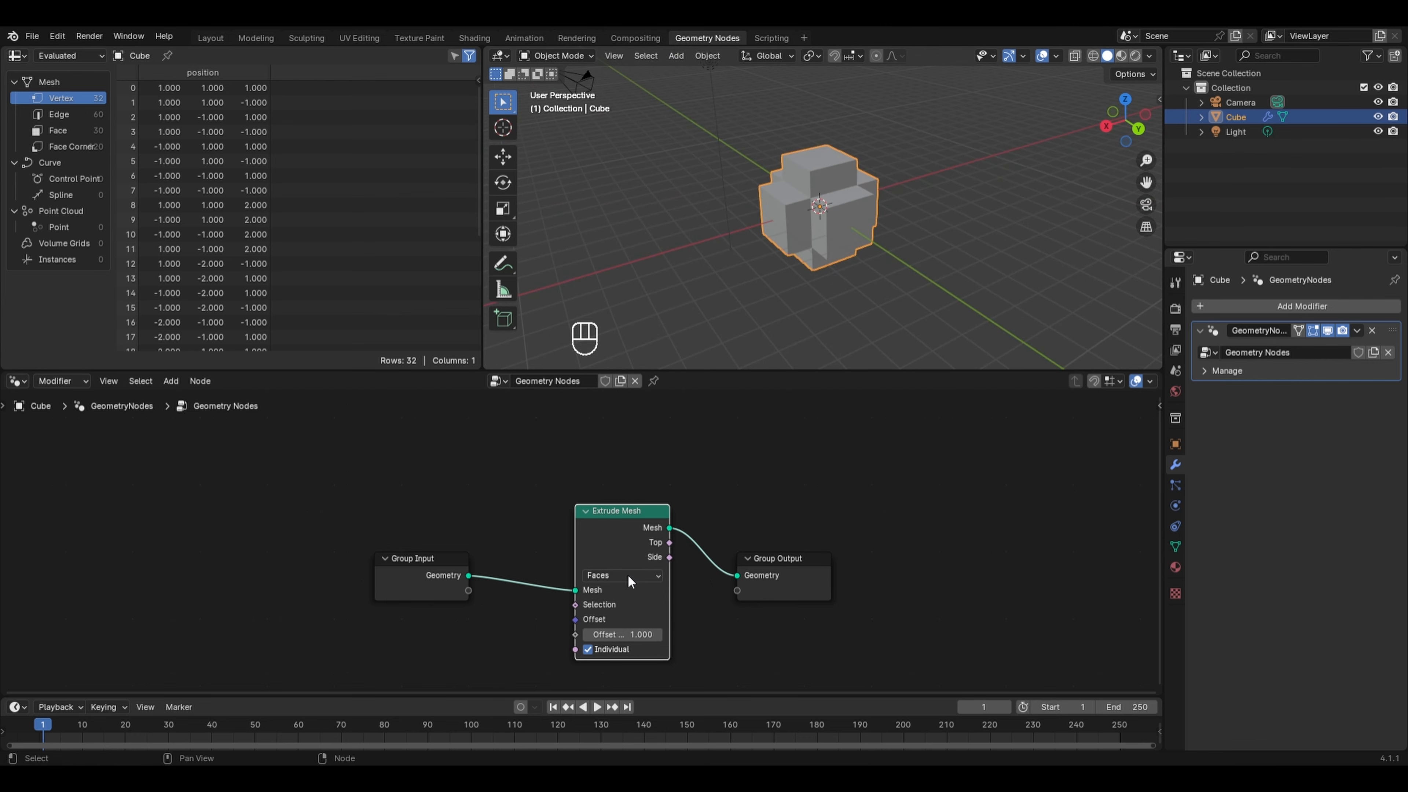
pyautogui.click(629, 576)
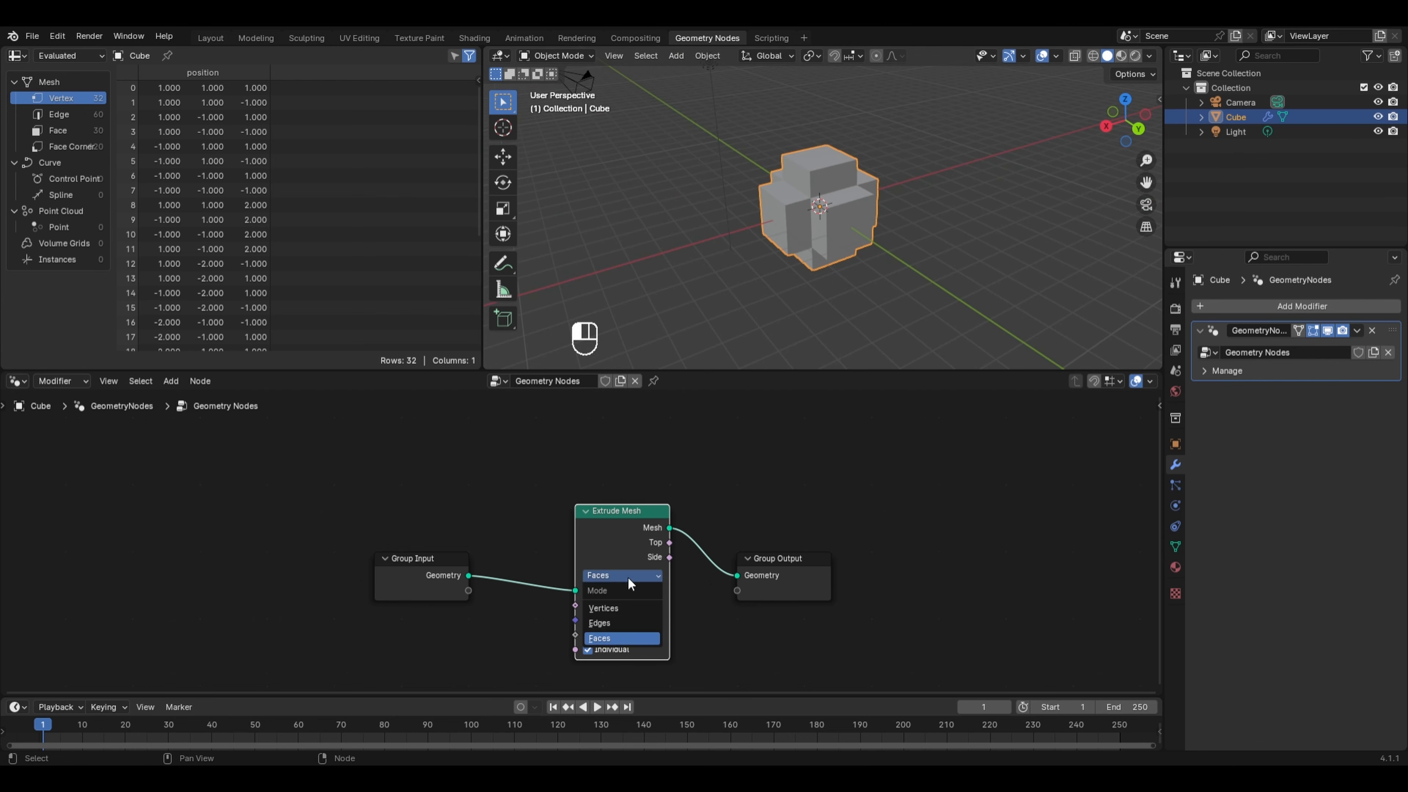
pyautogui.click(620, 639)
pyautogui.scroll(1, 822, 257)
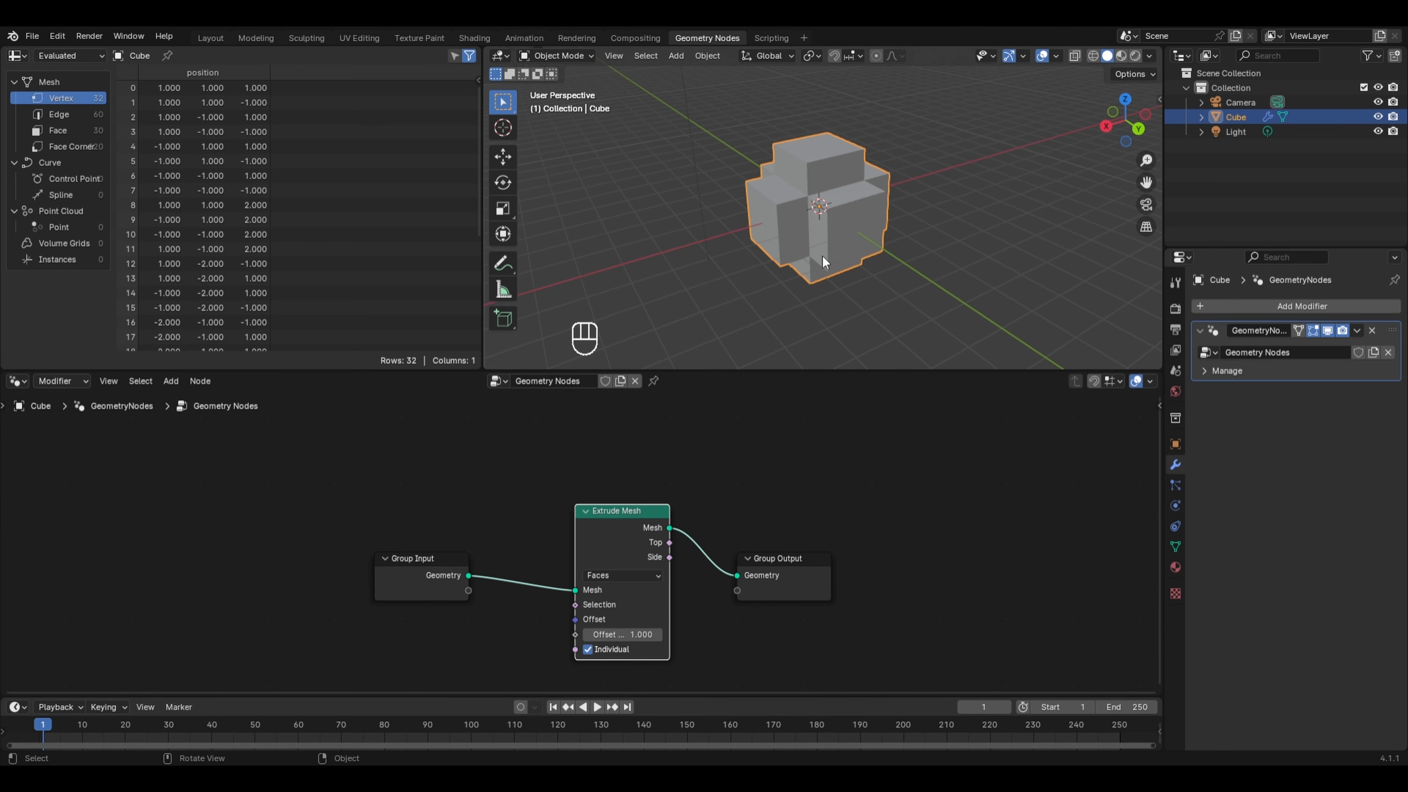
pyautogui.moveTo(822, 255); pyautogui.dragTo(996, 266, button='middle')
# - Switch the Extrude Mesh mode to Vertices
pyautogui.click(655, 576)
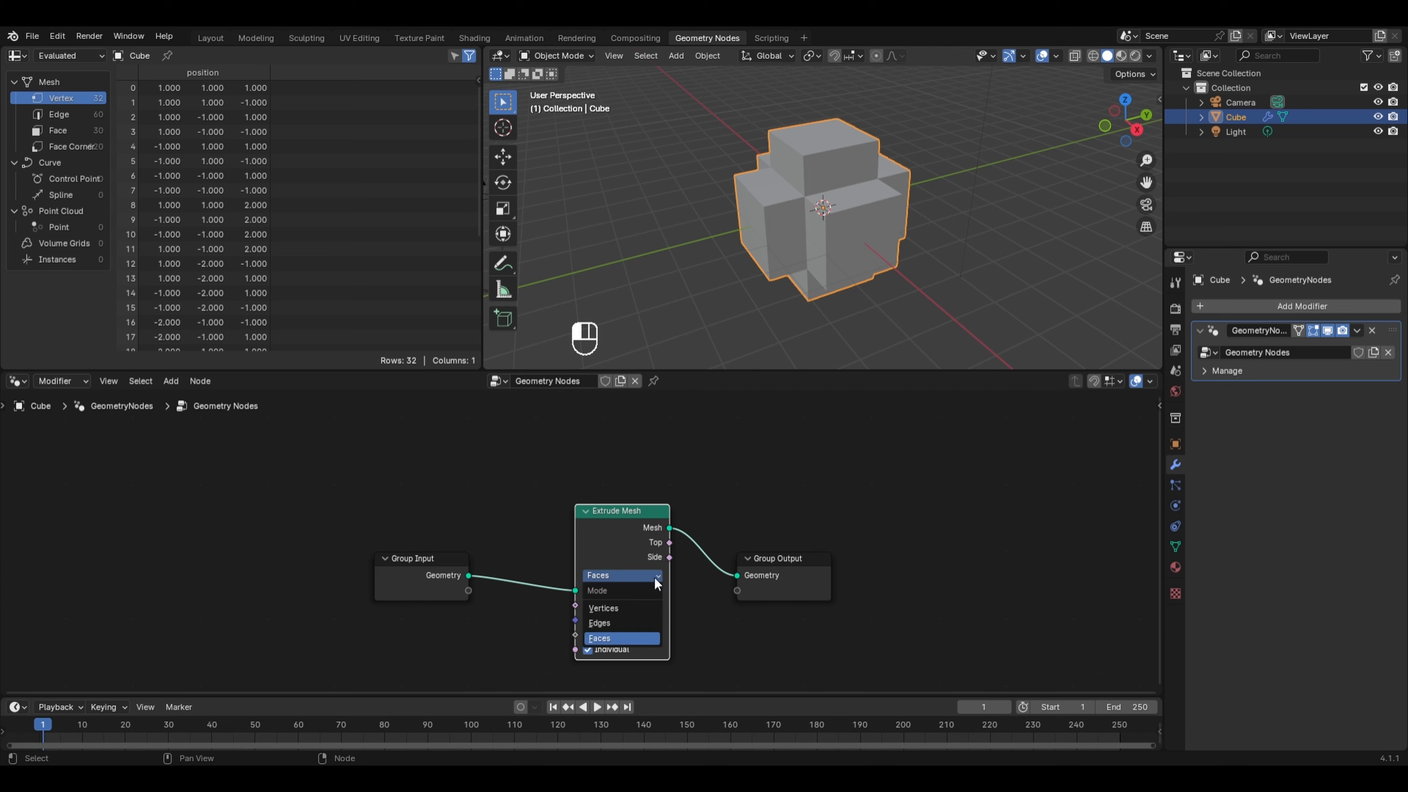
pyautogui.click(620, 606)
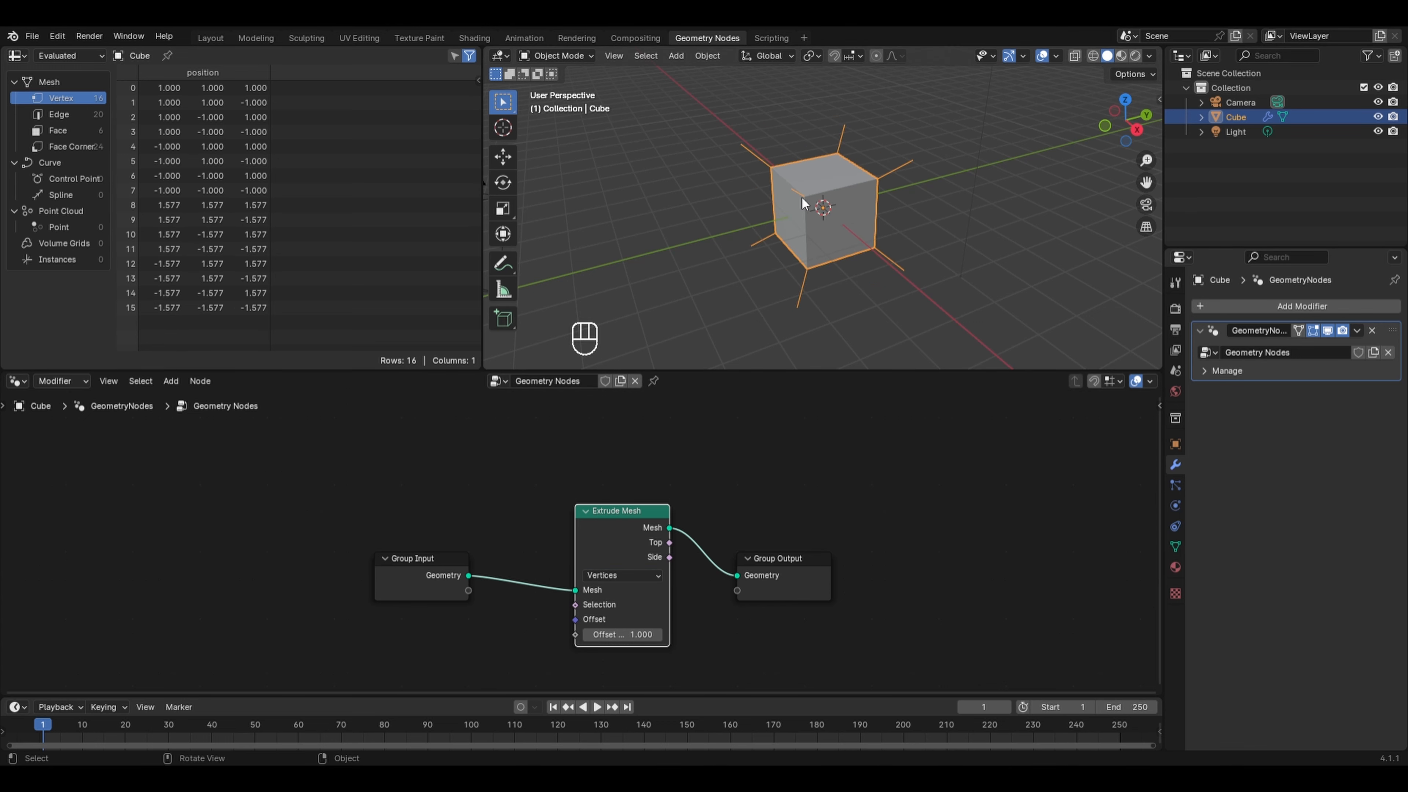
# - Switch the Extrude Mesh mode to Edges and orbit to view the result
pyautogui.click(608, 578)
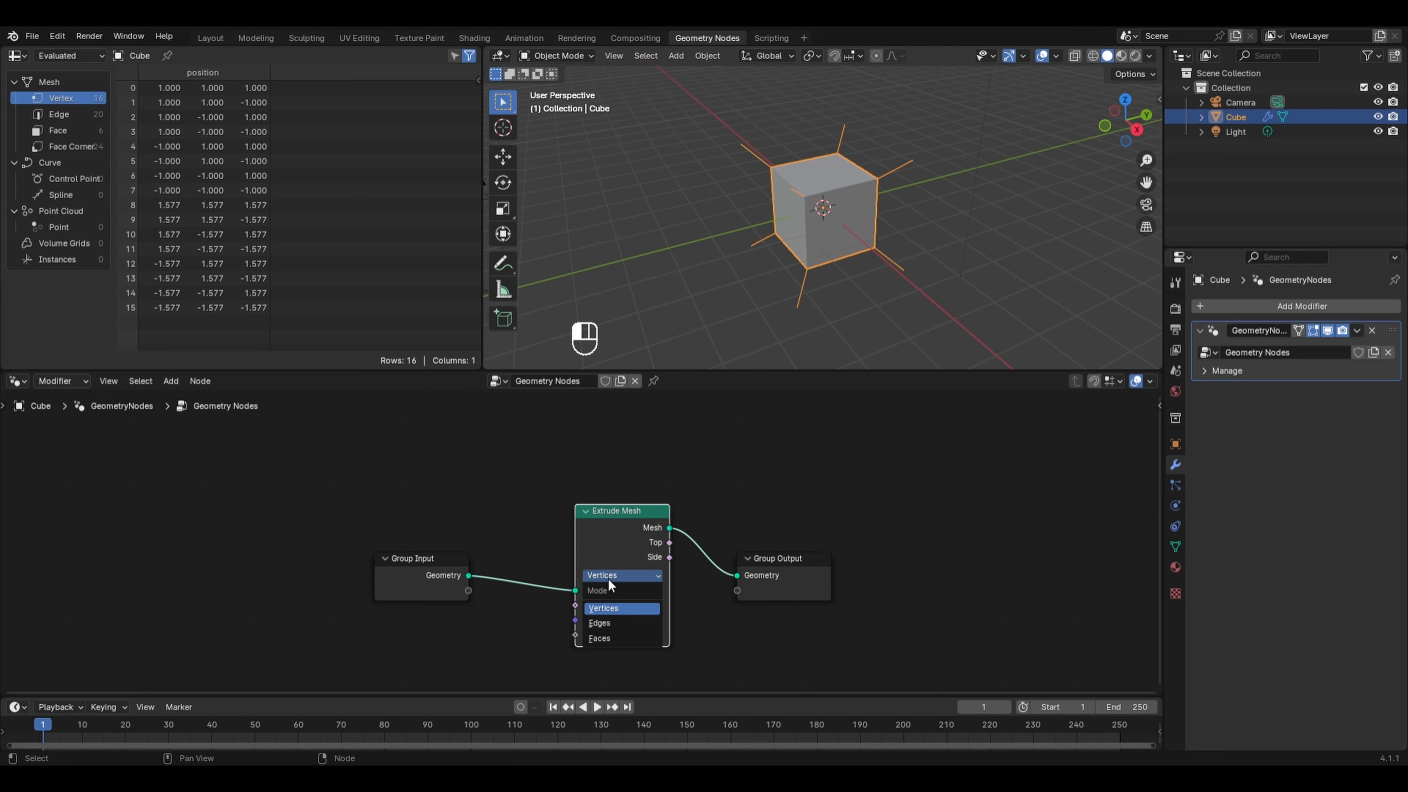
pyautogui.click(621, 621)
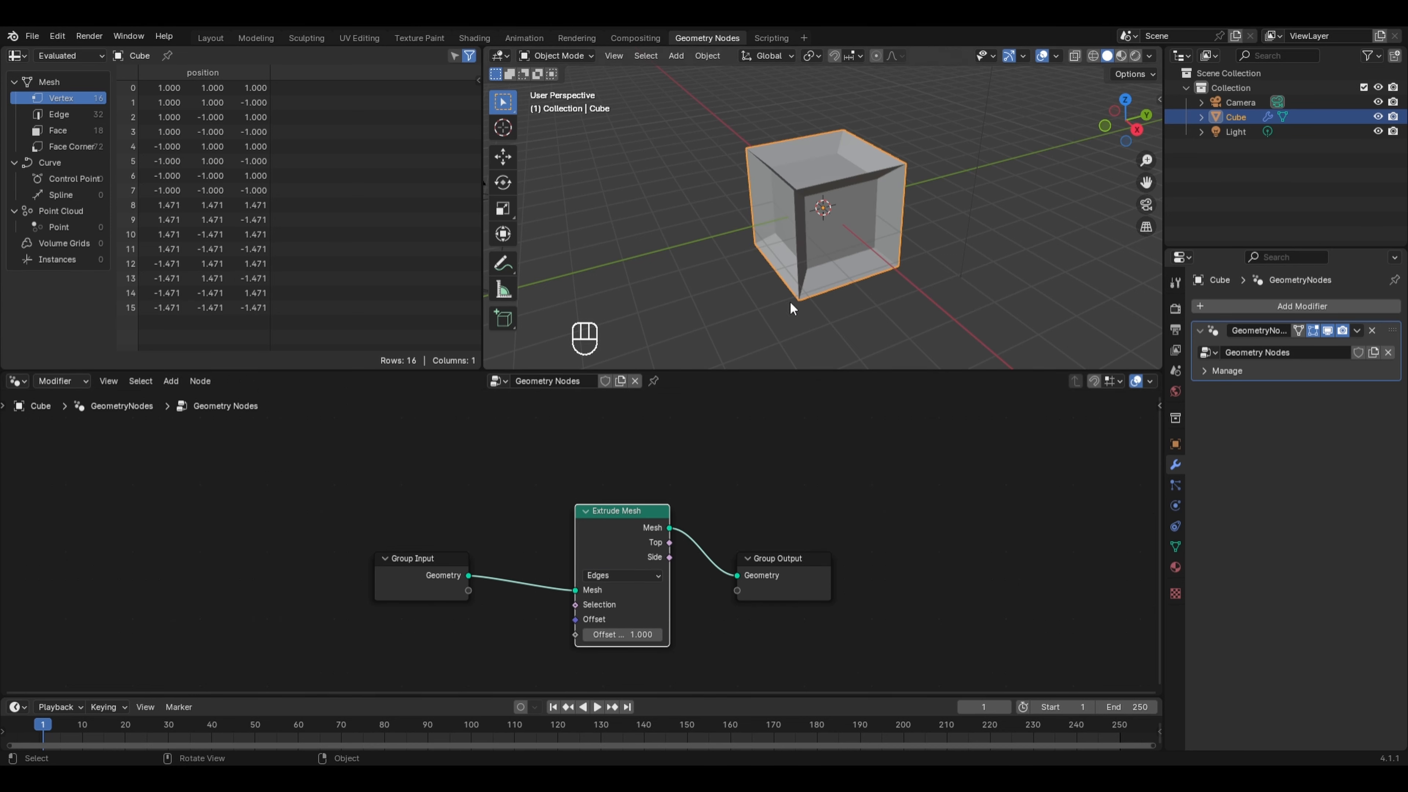
pyautogui.moveTo(790, 302); pyautogui.dragTo(896, 306, button='middle')
# - Set the Extrude Mesh mode back to Faces
pyautogui.click(621, 576)
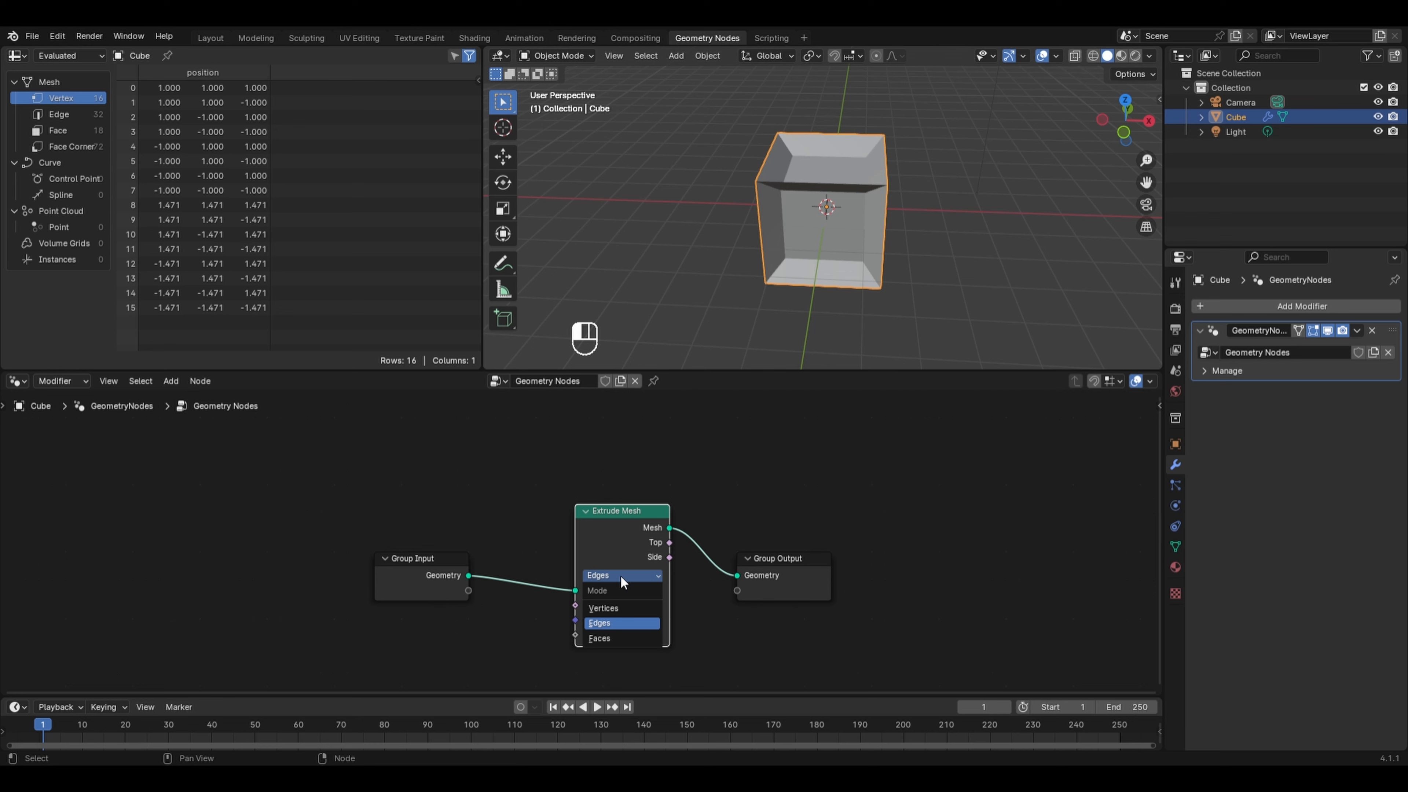
pyautogui.click(628, 637)
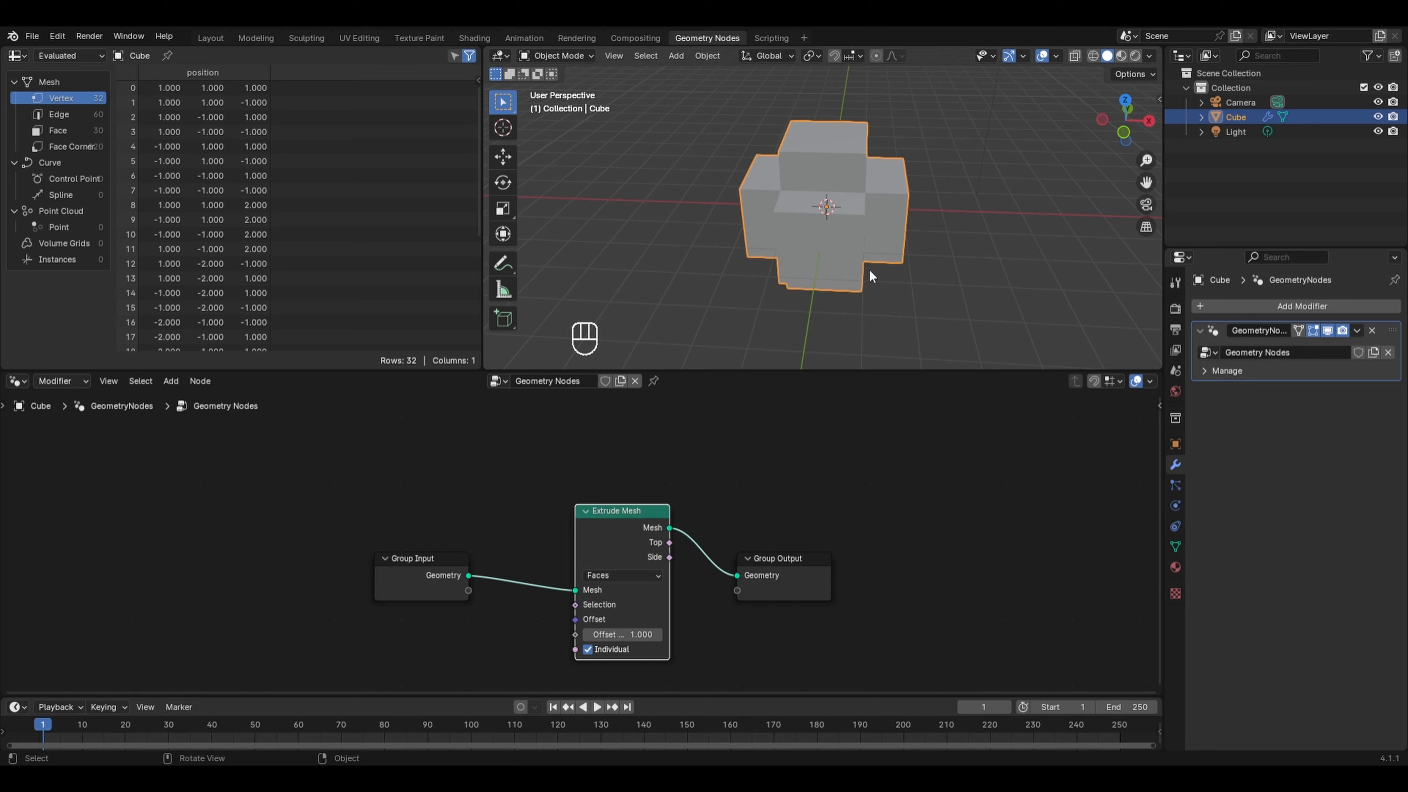
# - Set the Extrude Mesh Offset Scale to -0.2 to inset the faces
pyautogui.moveTo(617, 626)
pyautogui.mouseDown()
pyautogui.moveTo(660, 626)
pyautogui.moveTo(607, 635)
pyautogui.mouseUp()
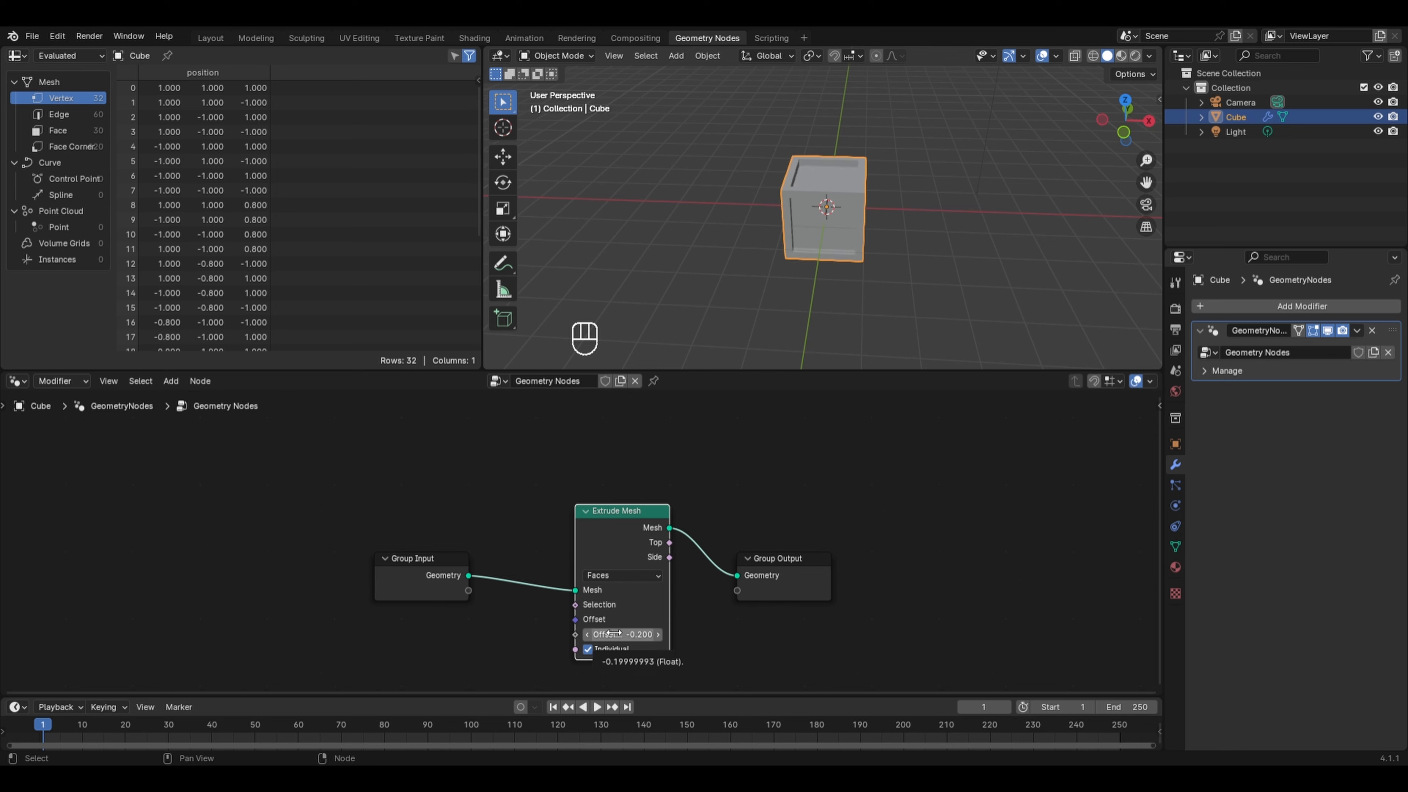
pyautogui.moveTo(887, 266); pyautogui.dragTo(848, 280, button='middle')
pyautogui.scroll(4, 858, 207)
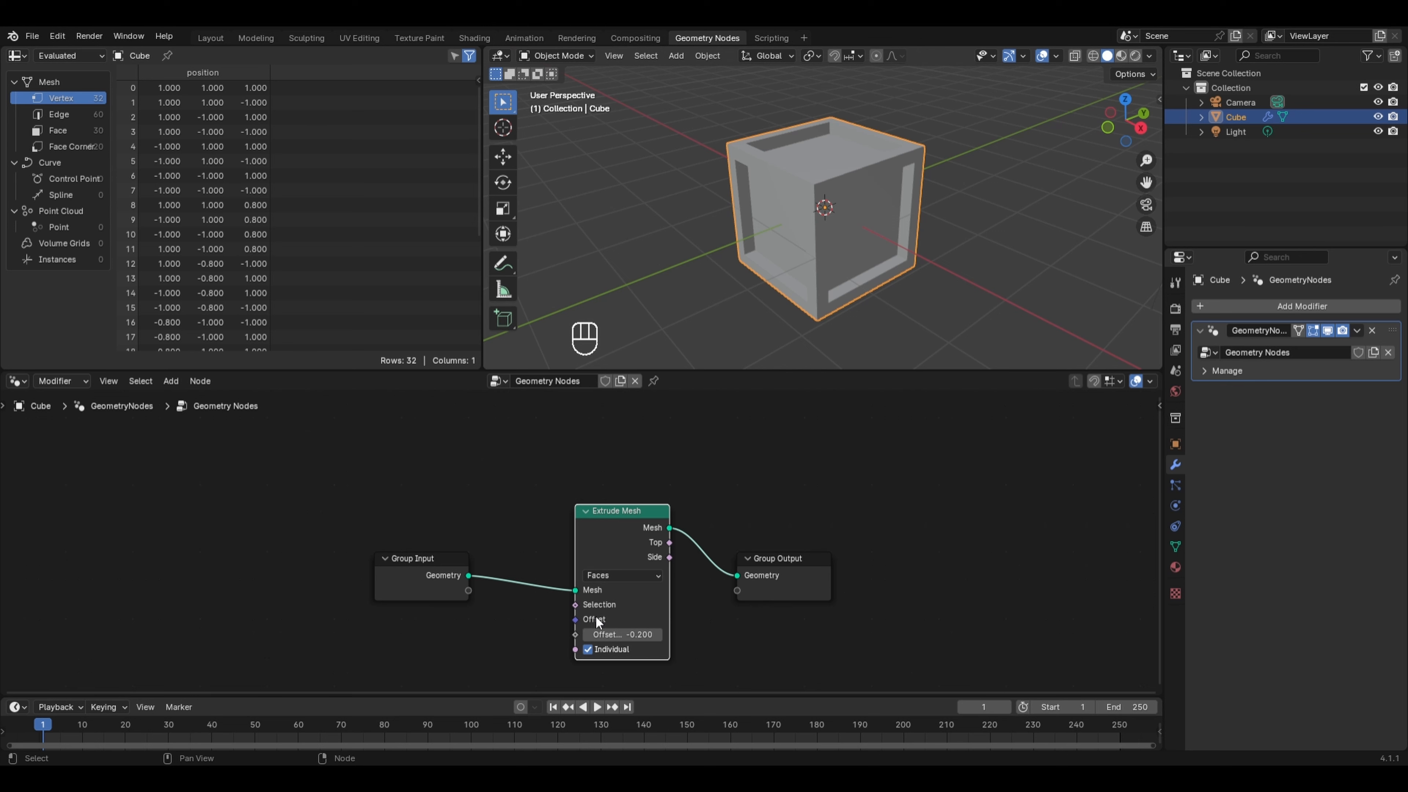
pyautogui.scroll(4, 568, 606)
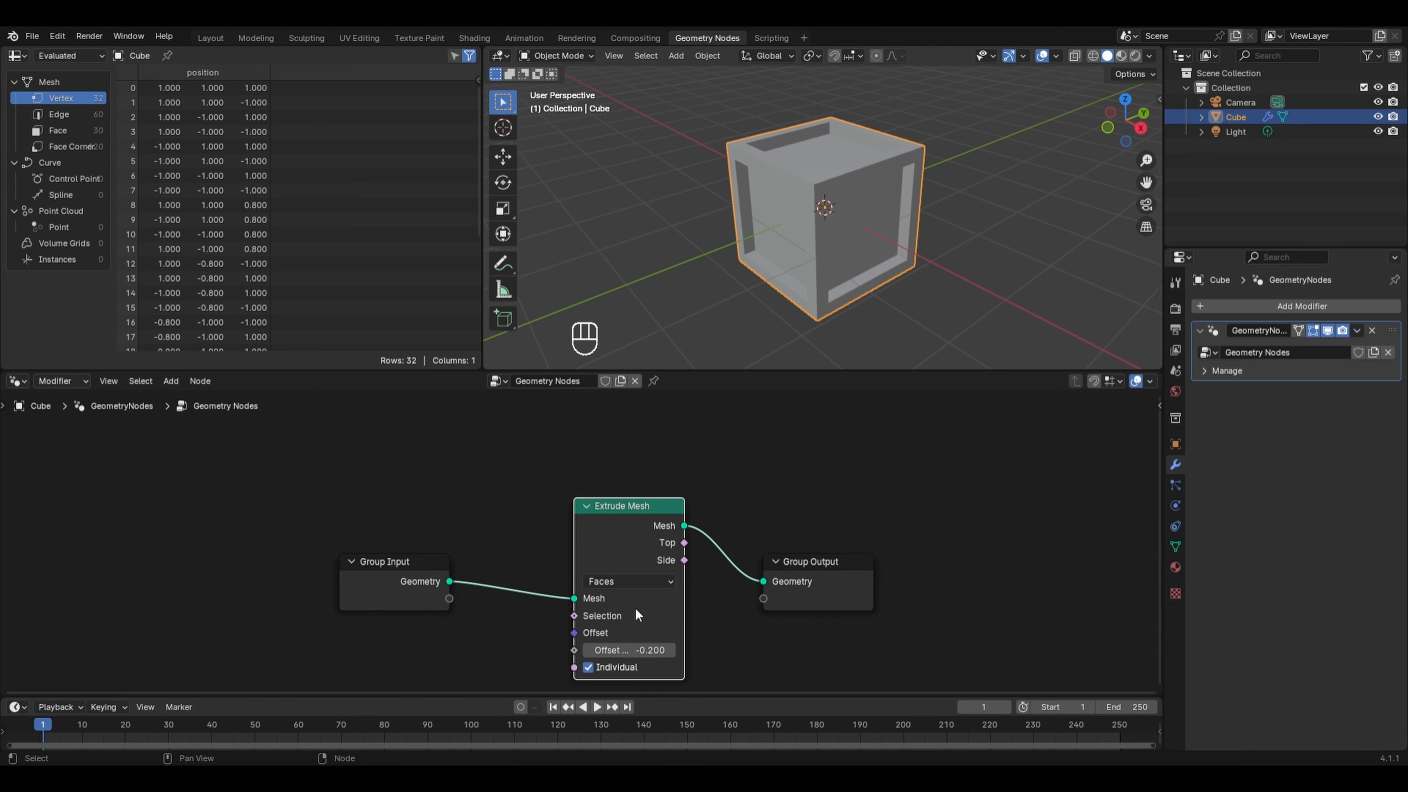
pyautogui.moveTo(650, 579); pyautogui.dragTo(660, 530, button='middle')
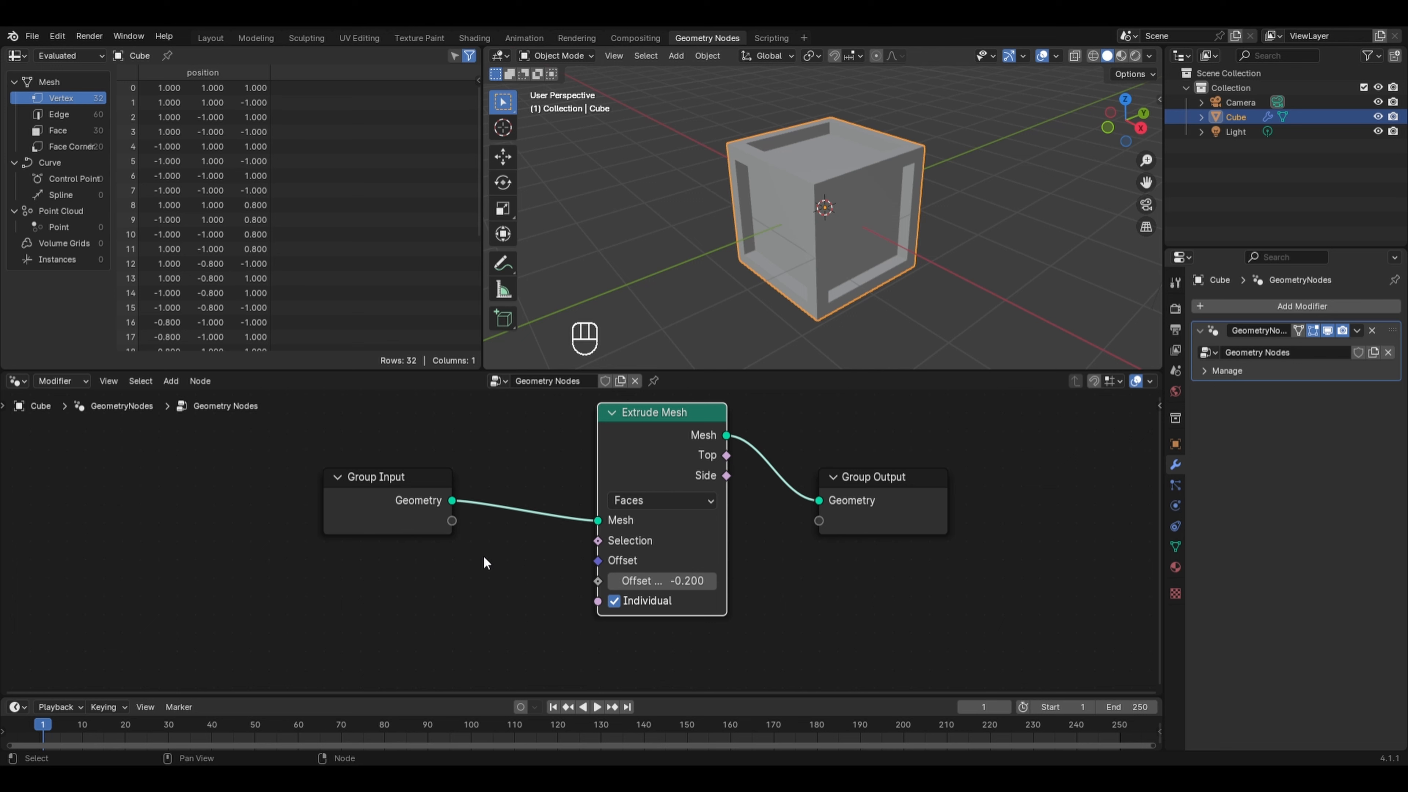
# - Turn off the Individual option on the Extrude Mesh node
pyautogui.click(664, 501)
pyautogui.click(664, 501)
pyautogui.click(615, 601)
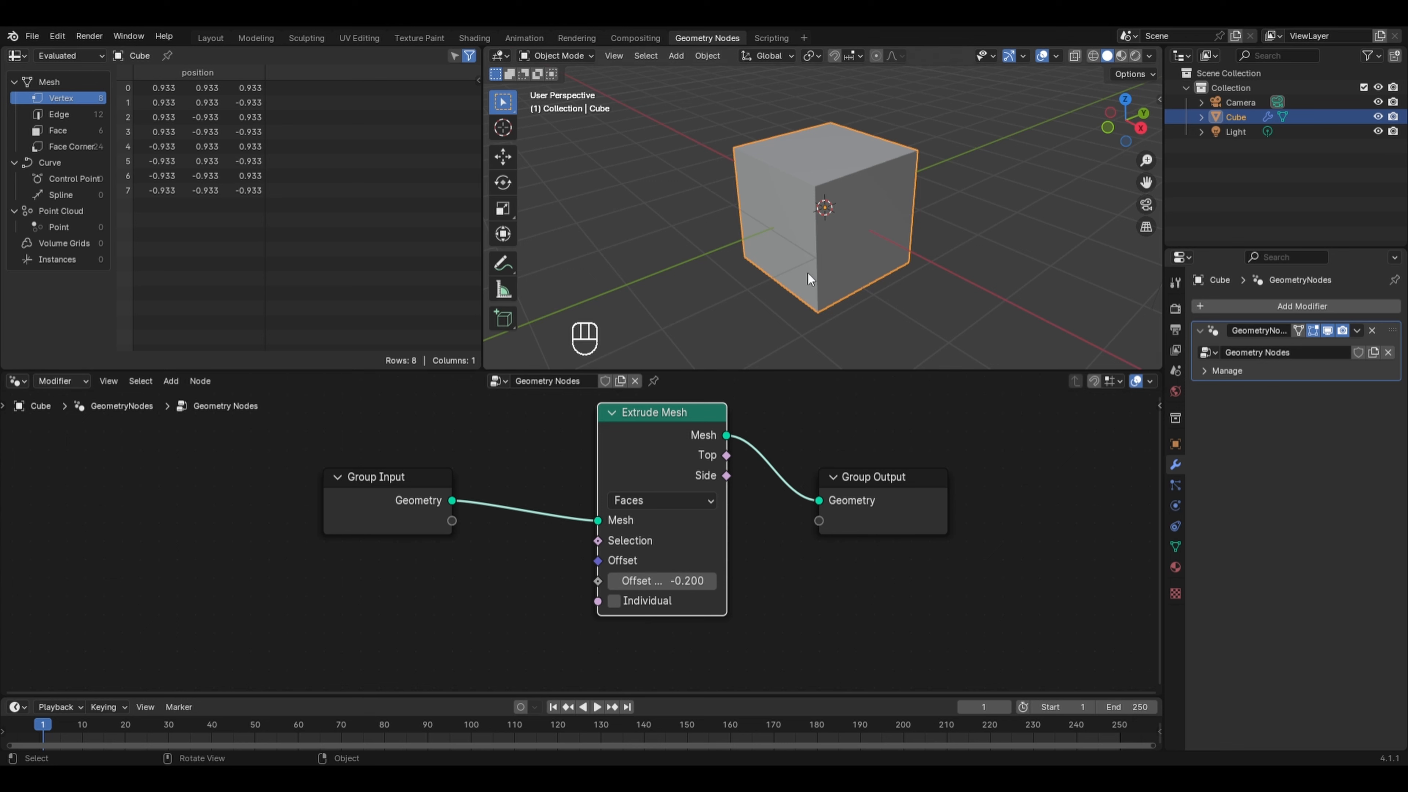
# - Set the Offset Scale to 0.7 and re-enable the Individual option
pyautogui.moveTo(688, 581)
pyautogui.mouseDown()
pyautogui.moveTo(803, 580)
pyautogui.moveTo(710, 580)
pyautogui.mouseUp()
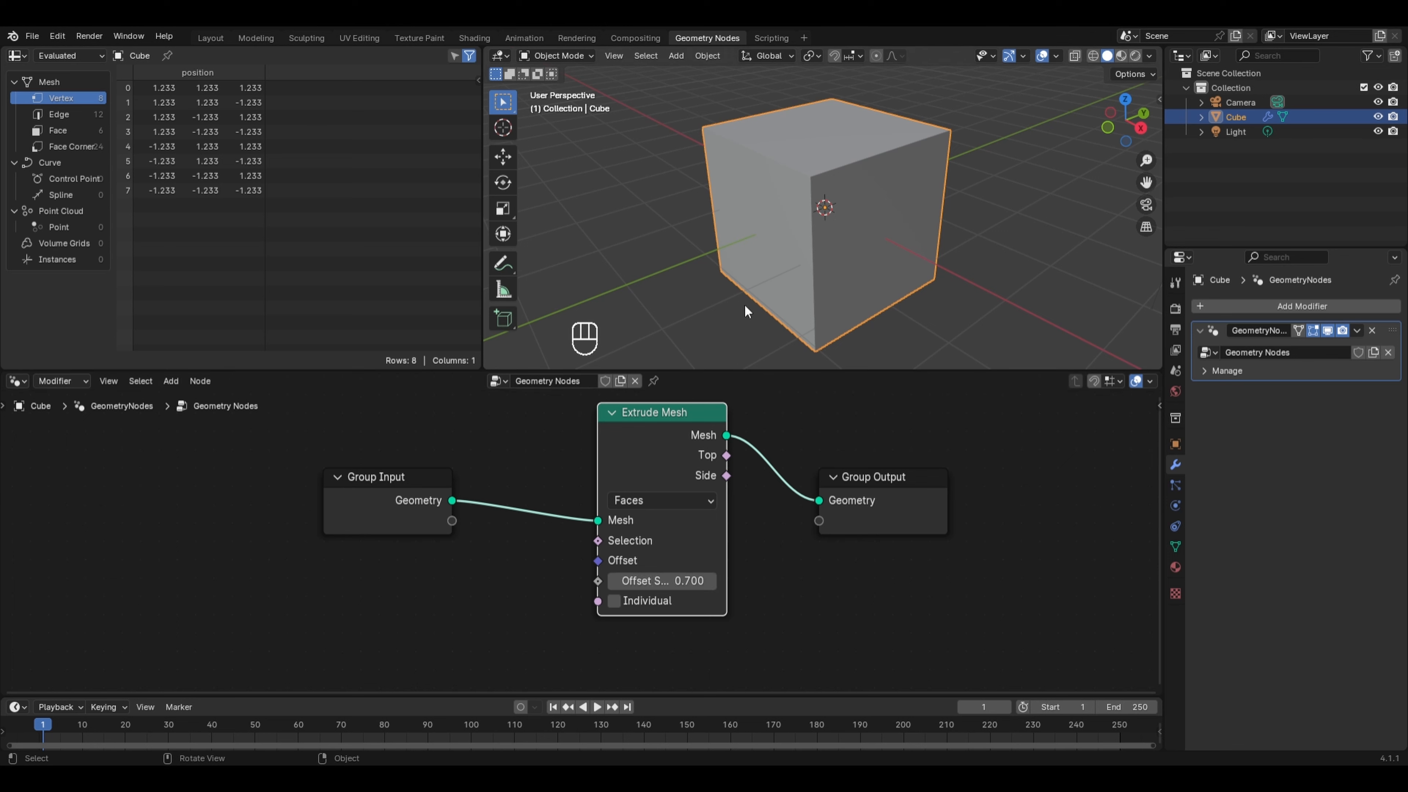
pyautogui.click(609, 604)
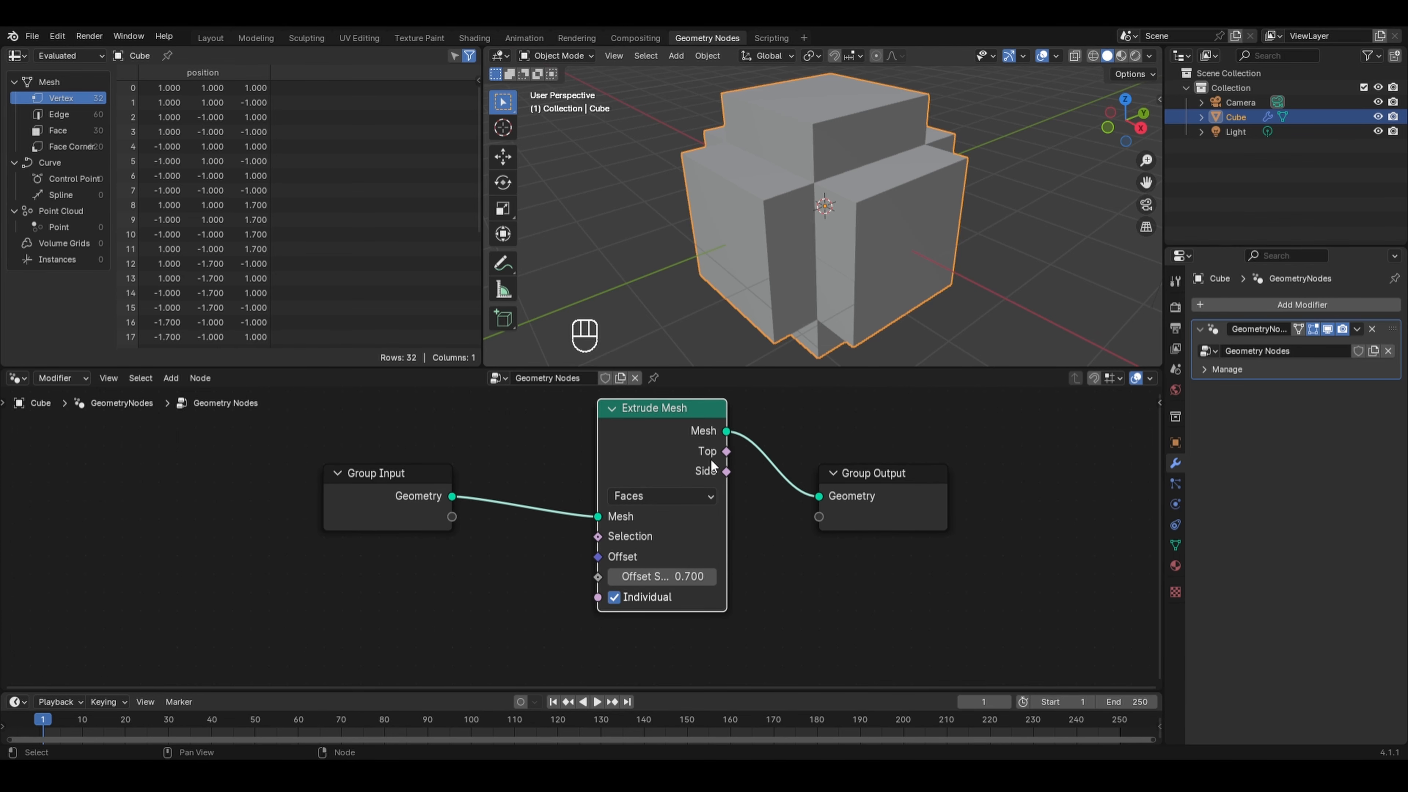
pyautogui.moveTo(710, 461)
pyautogui.scroll(-3, 847, 246)
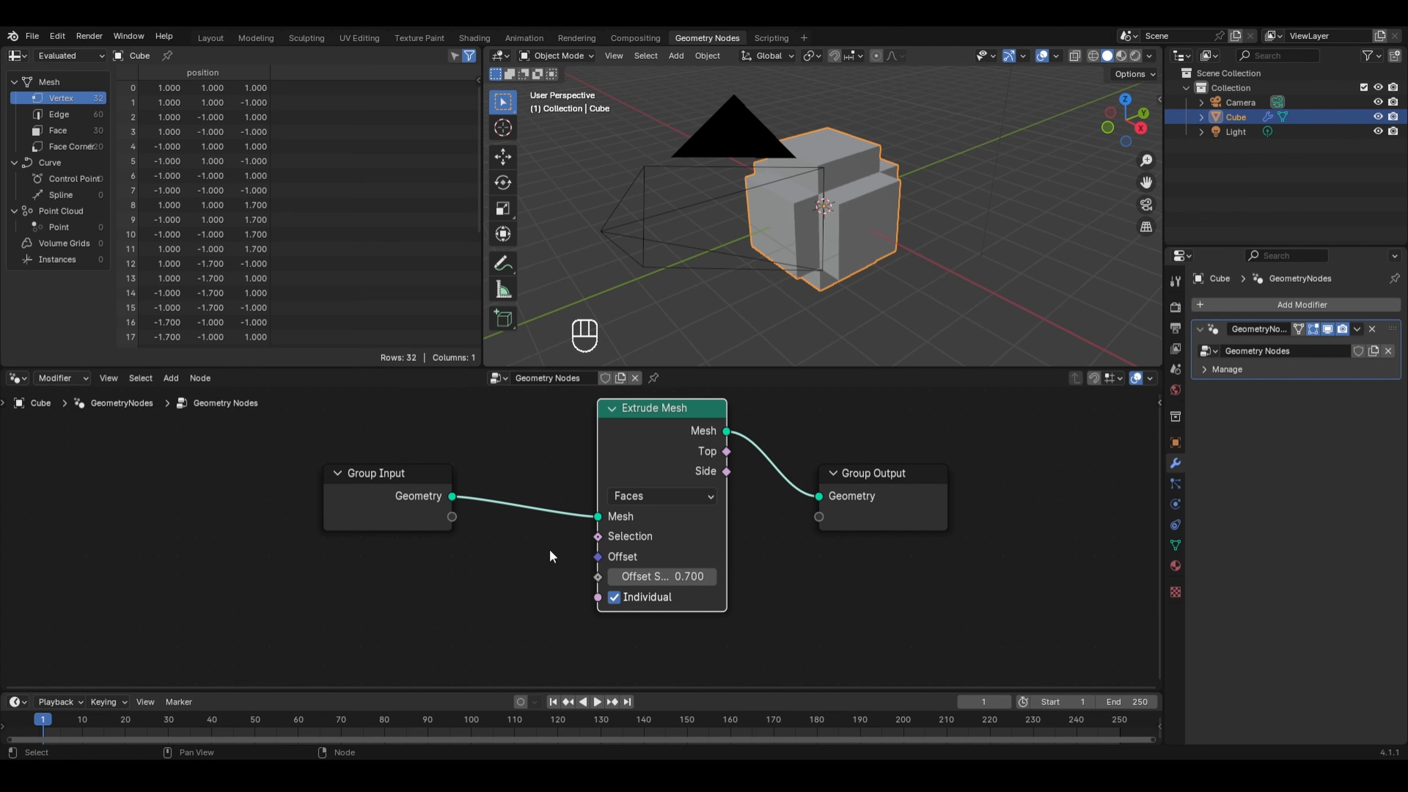
# - Add a UV Sphere mesh primitive node below the Group Input
pyautogui.hotkey('shift', 'a')
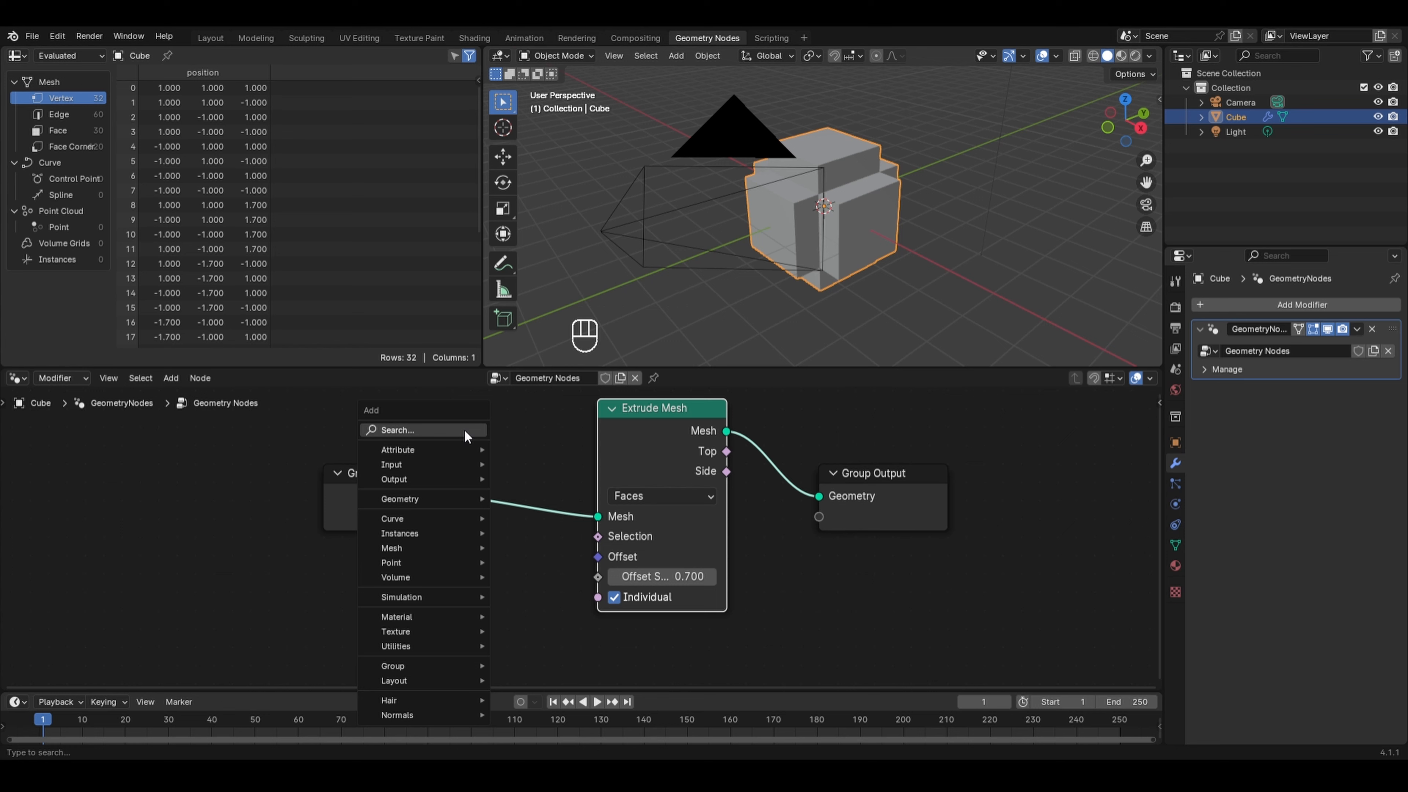
pyautogui.moveTo(408, 546)
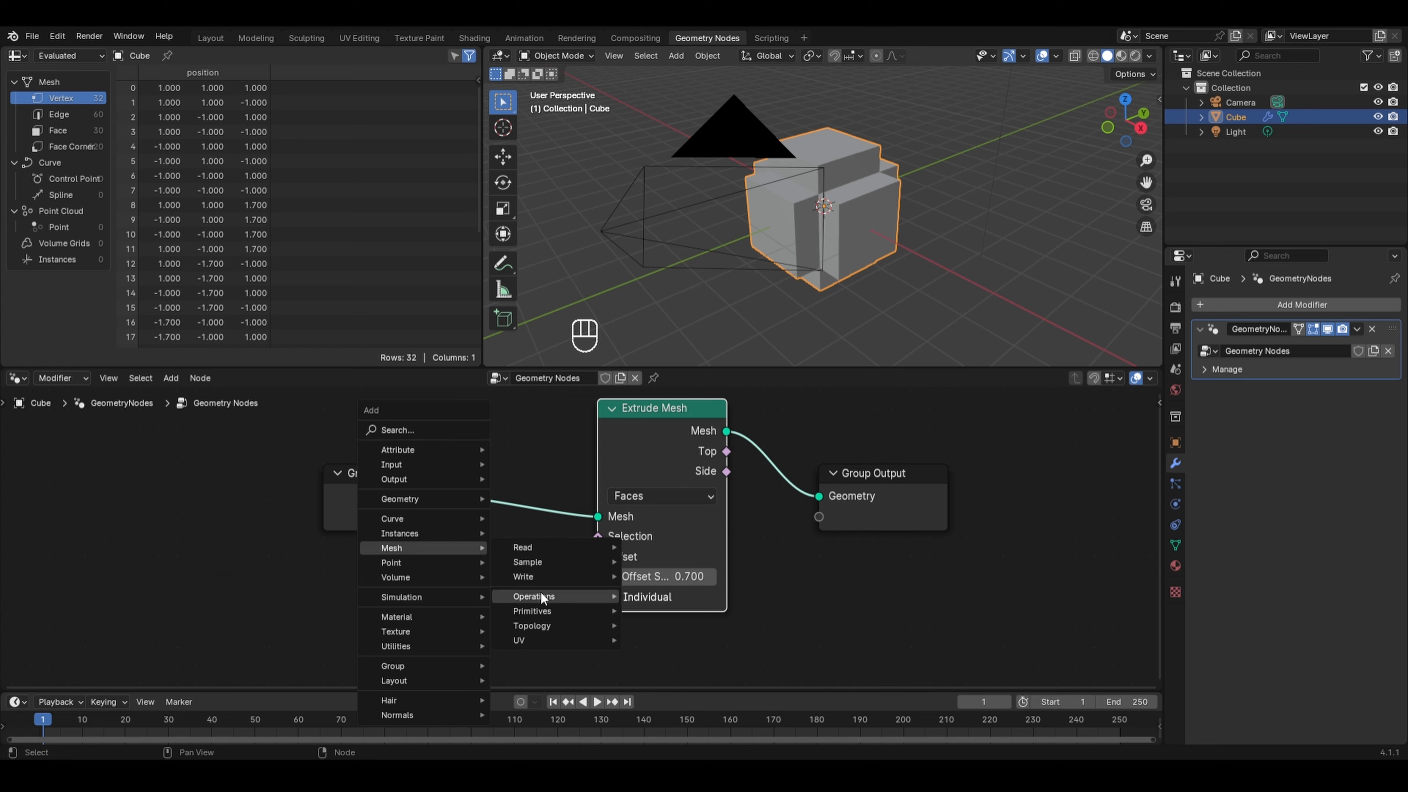
pyautogui.moveTo(550, 608)
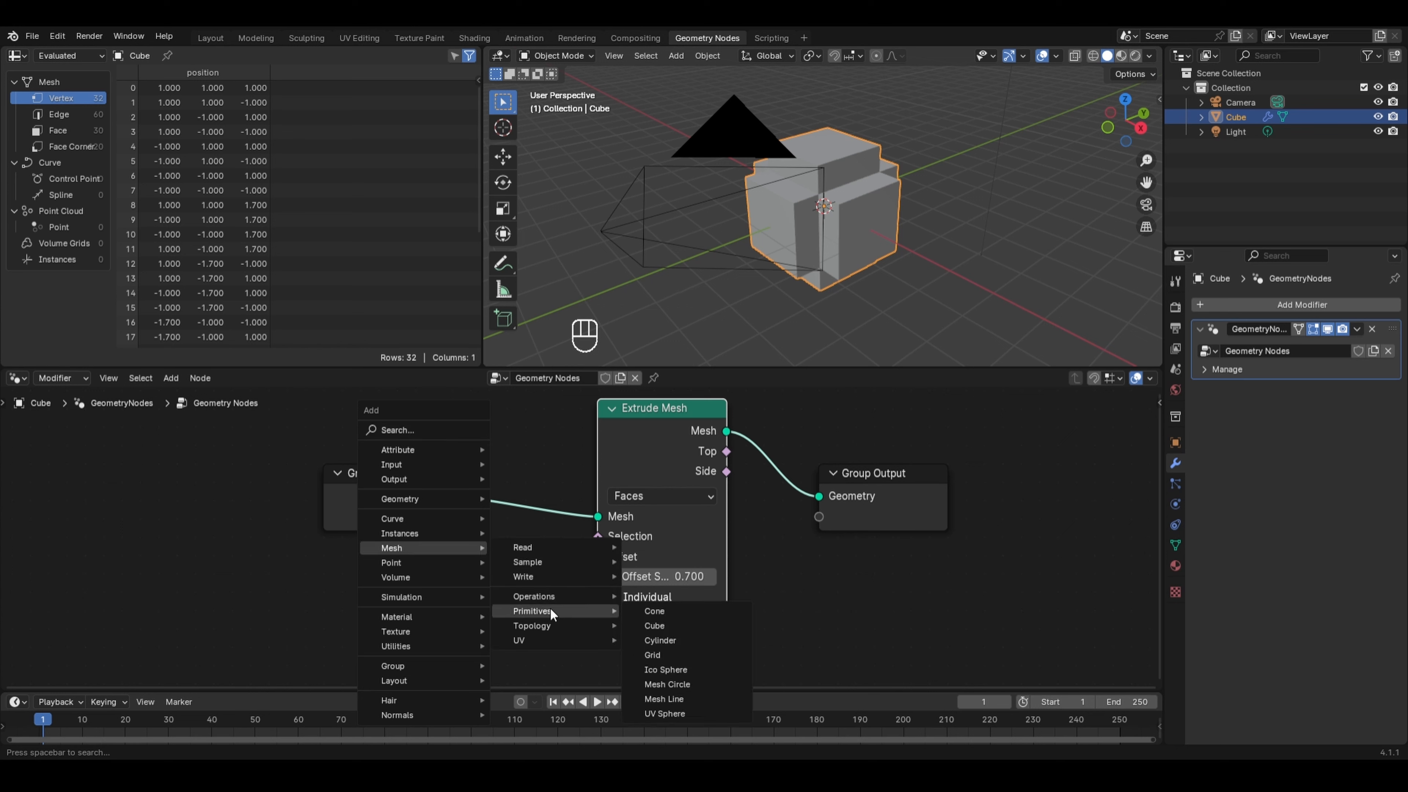
pyautogui.click(671, 710)
pyautogui.click(299, 554)
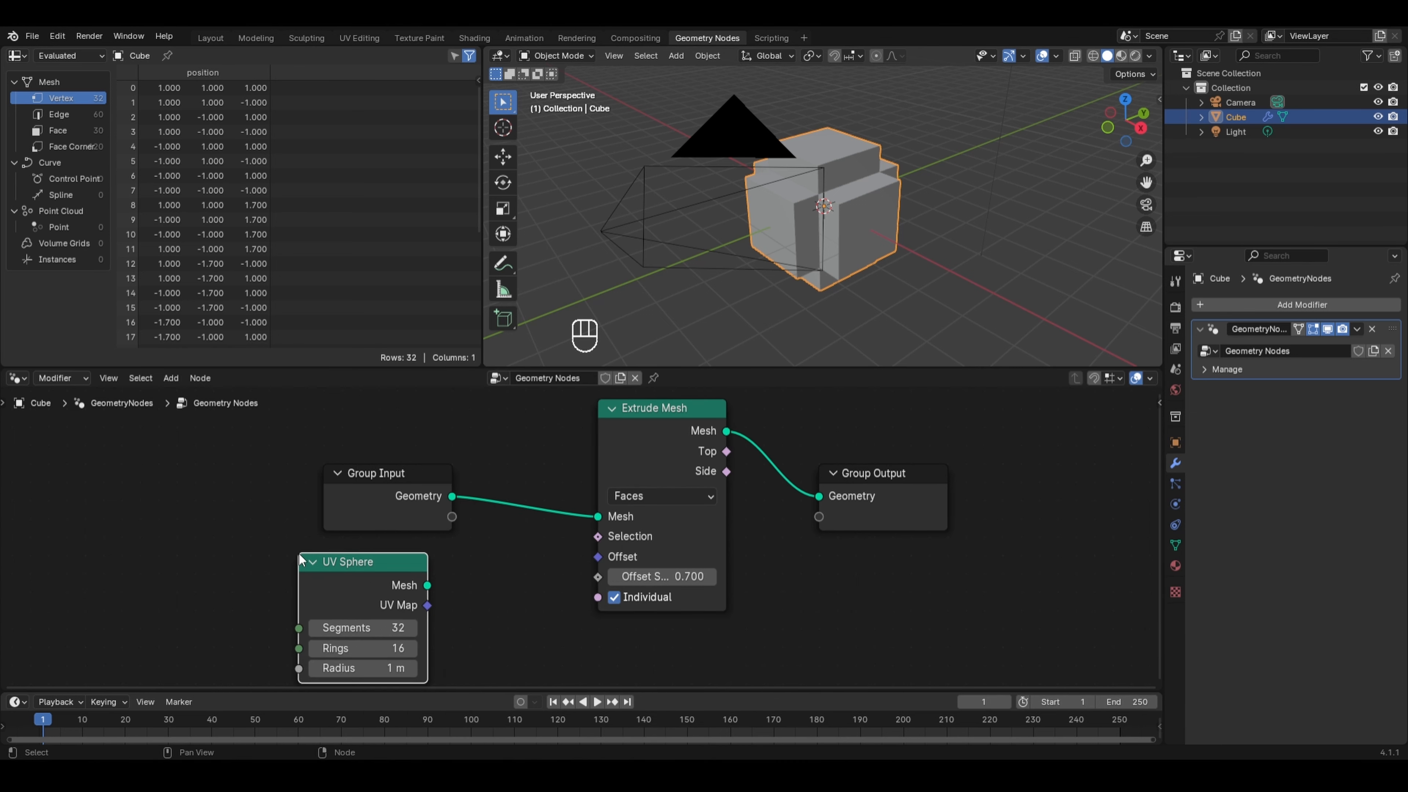
# - Move the Extrude Mesh node upward to make room
pyautogui.scroll(-1, 465, 555)
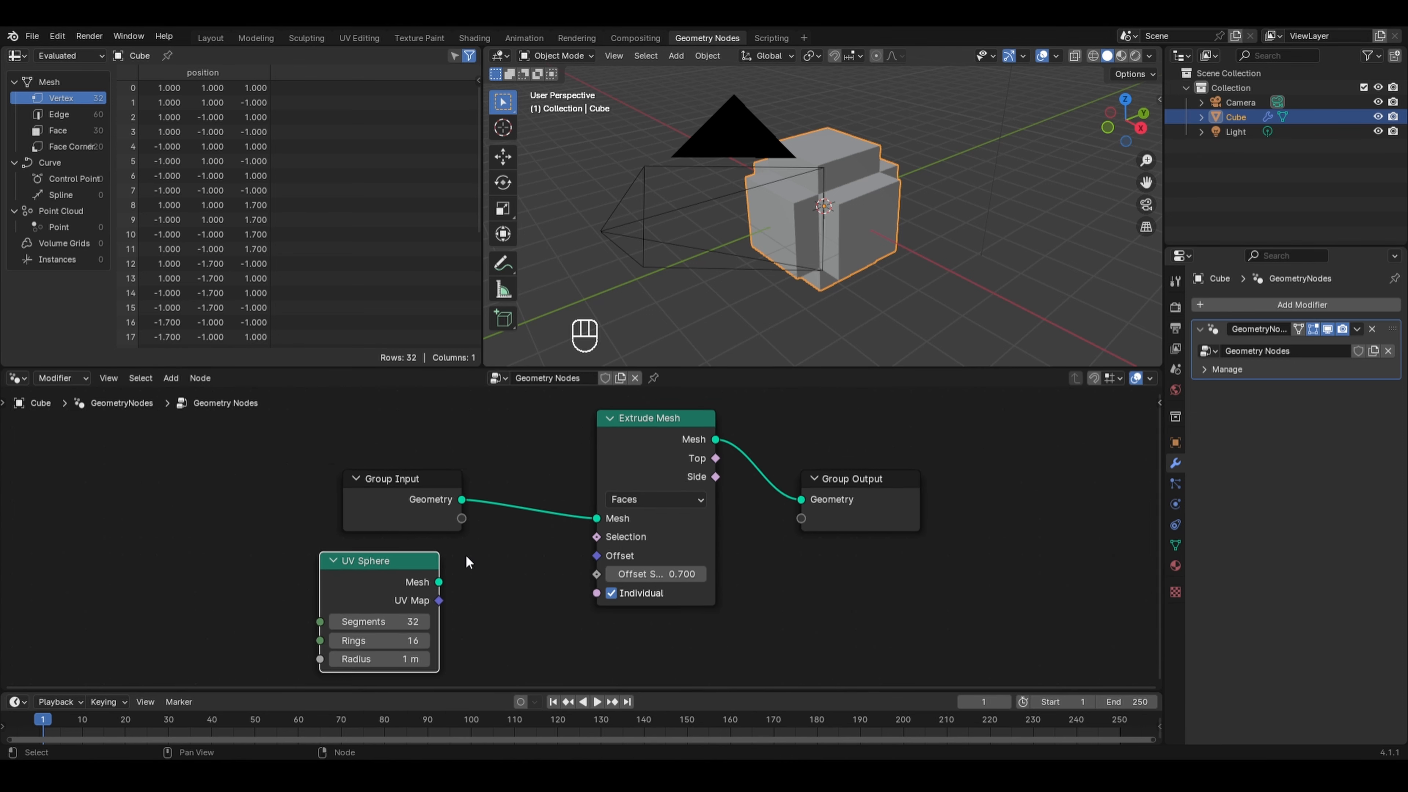
pyautogui.click(651, 440)
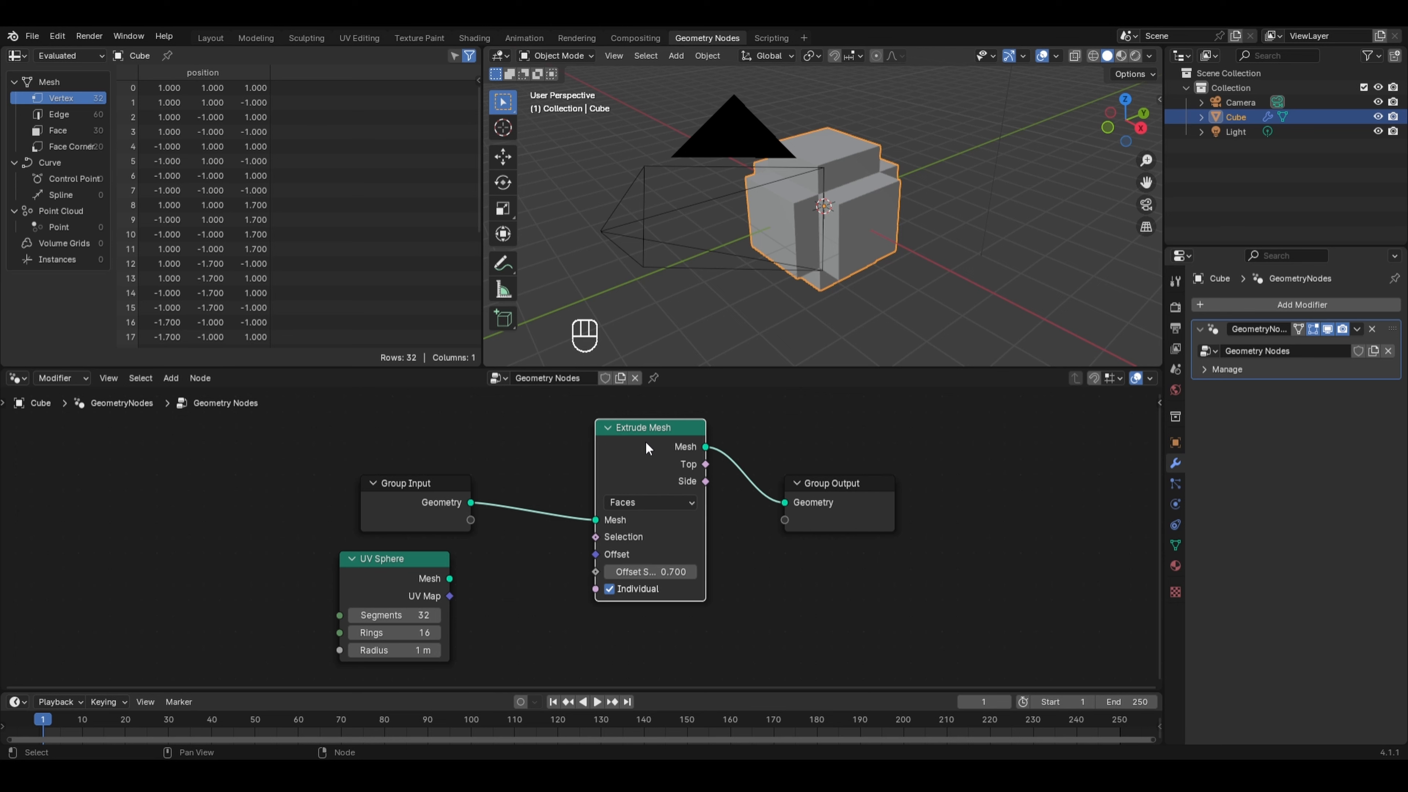
pyautogui.moveTo(645, 442); pyautogui.dragTo(619, 409)
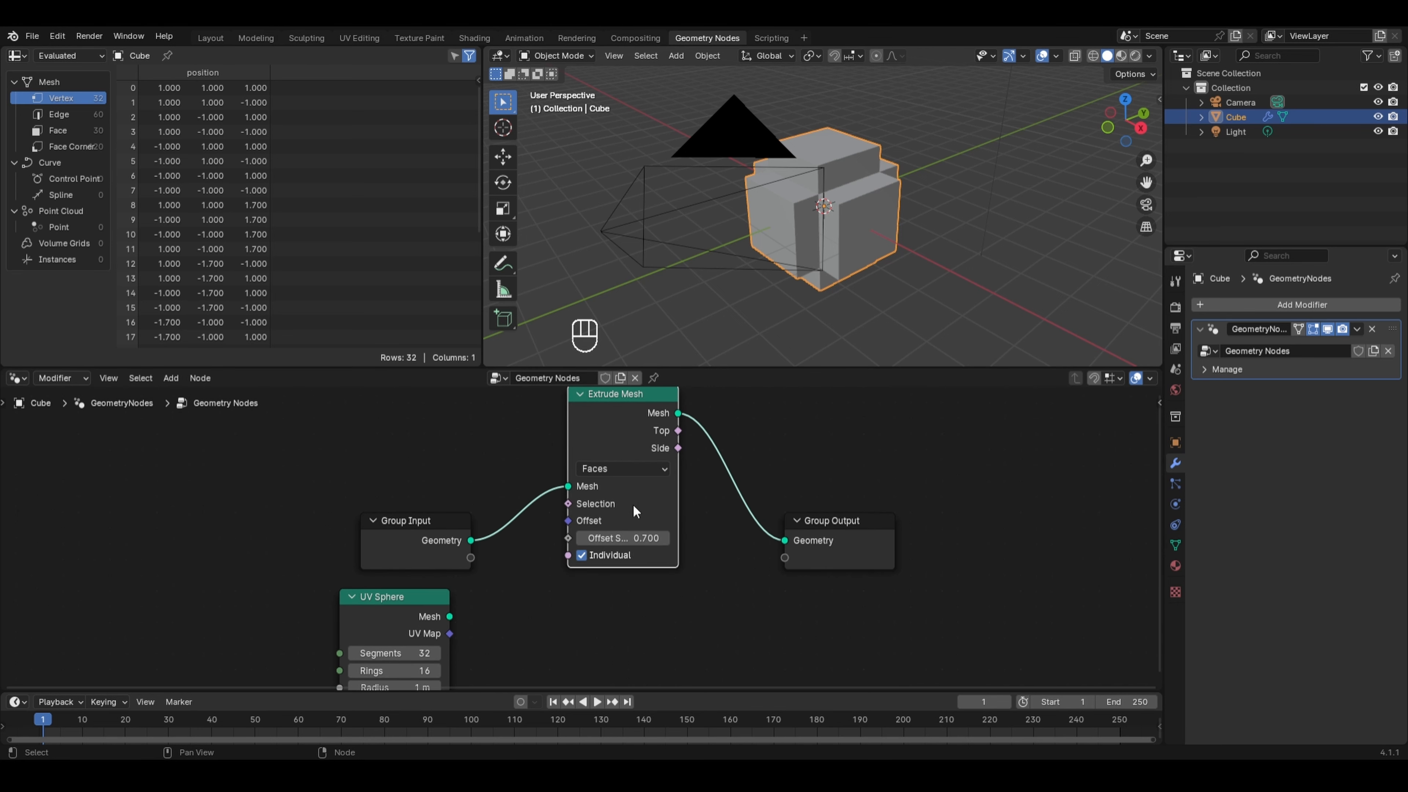
# - Duplicate the Extrude Mesh node and place the copy beside the UV Sphere node
pyautogui.hotkey('shift', 'd')
pyautogui.click(584, 625)
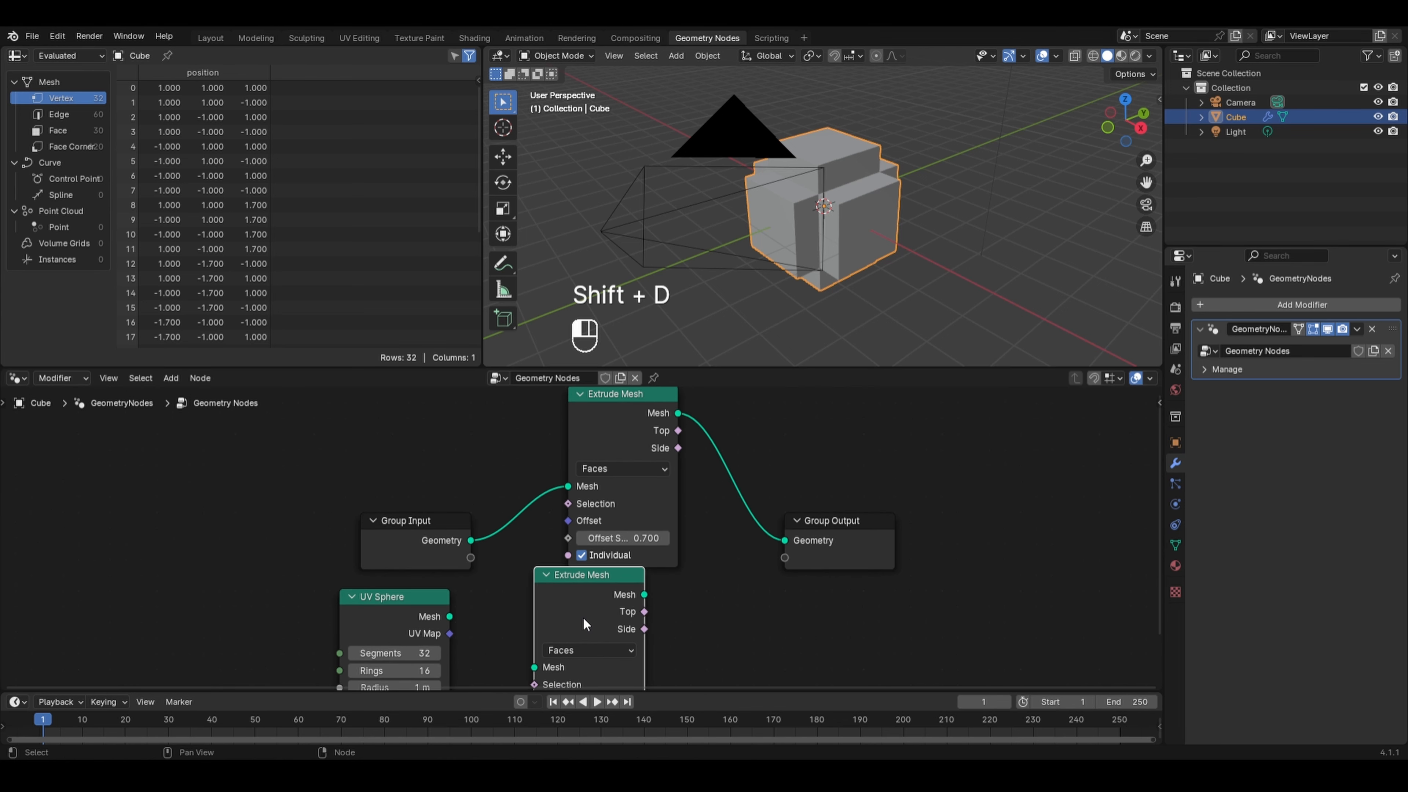
pyautogui.moveTo(494, 616); pyautogui.dragTo(435, 503, button='middle')
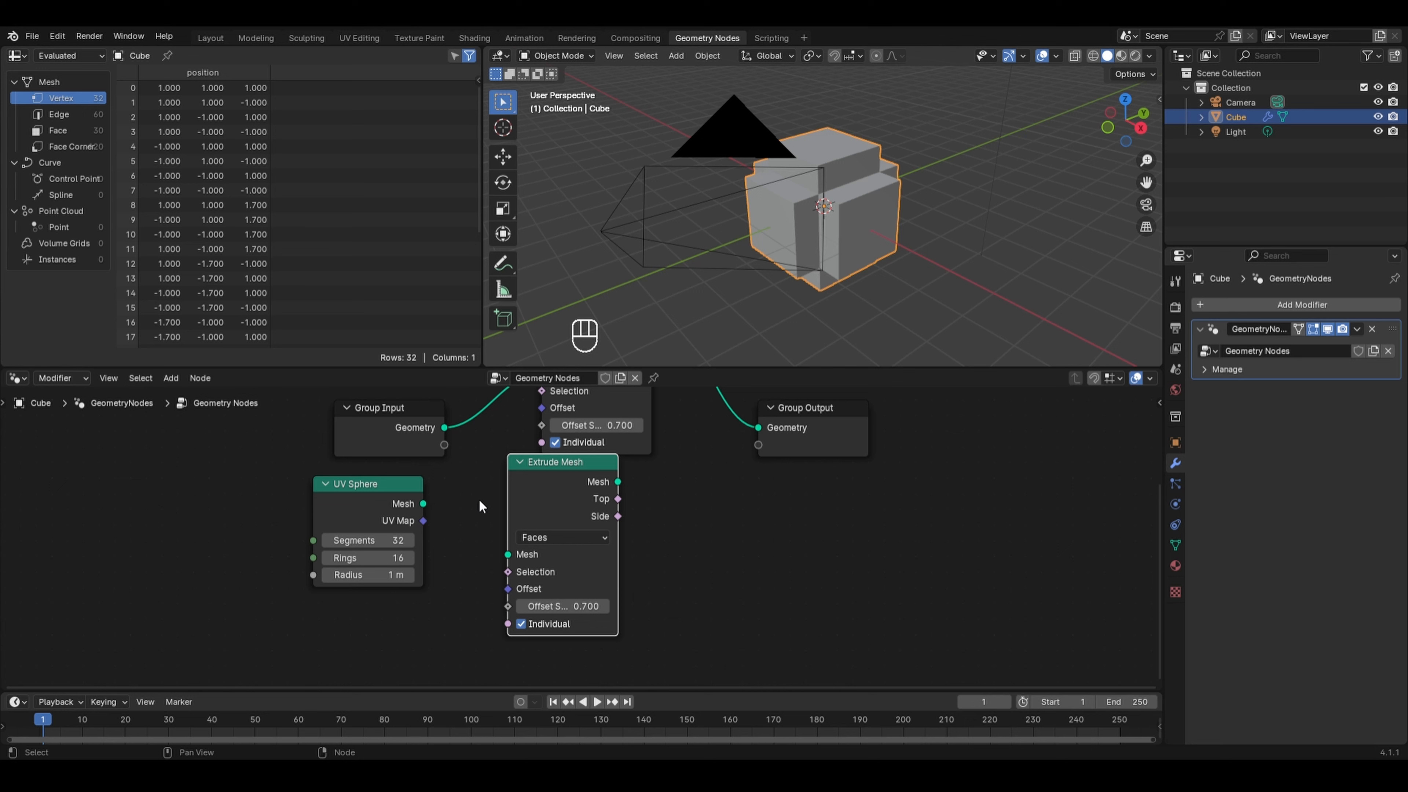
# - Connect the UV Sphere mesh into the duplicated Extrude Mesh and its output to the Group Output geometry
pyautogui.moveTo(425, 504); pyautogui.dragTo(499, 552)
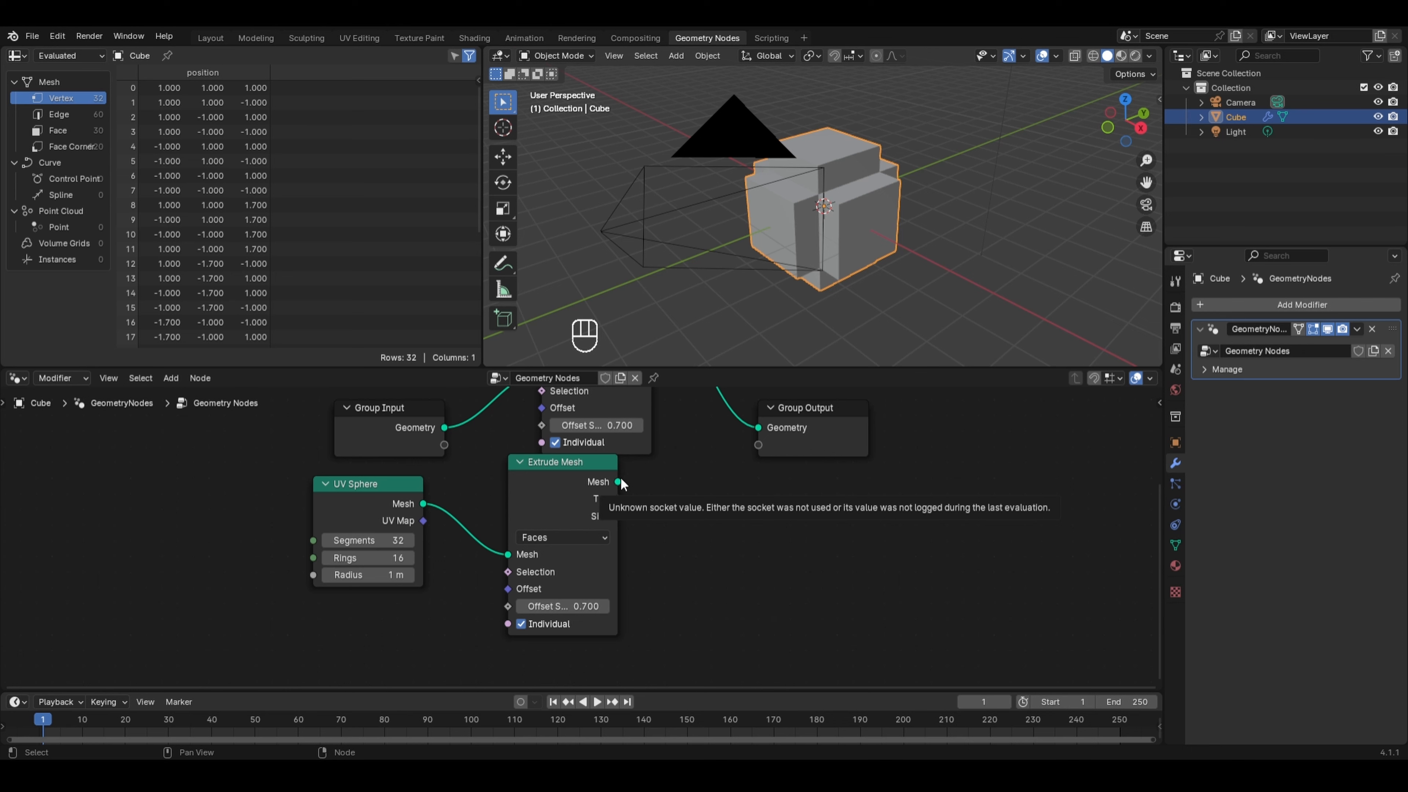
pyautogui.moveTo(619, 482); pyautogui.dragTo(743, 431)
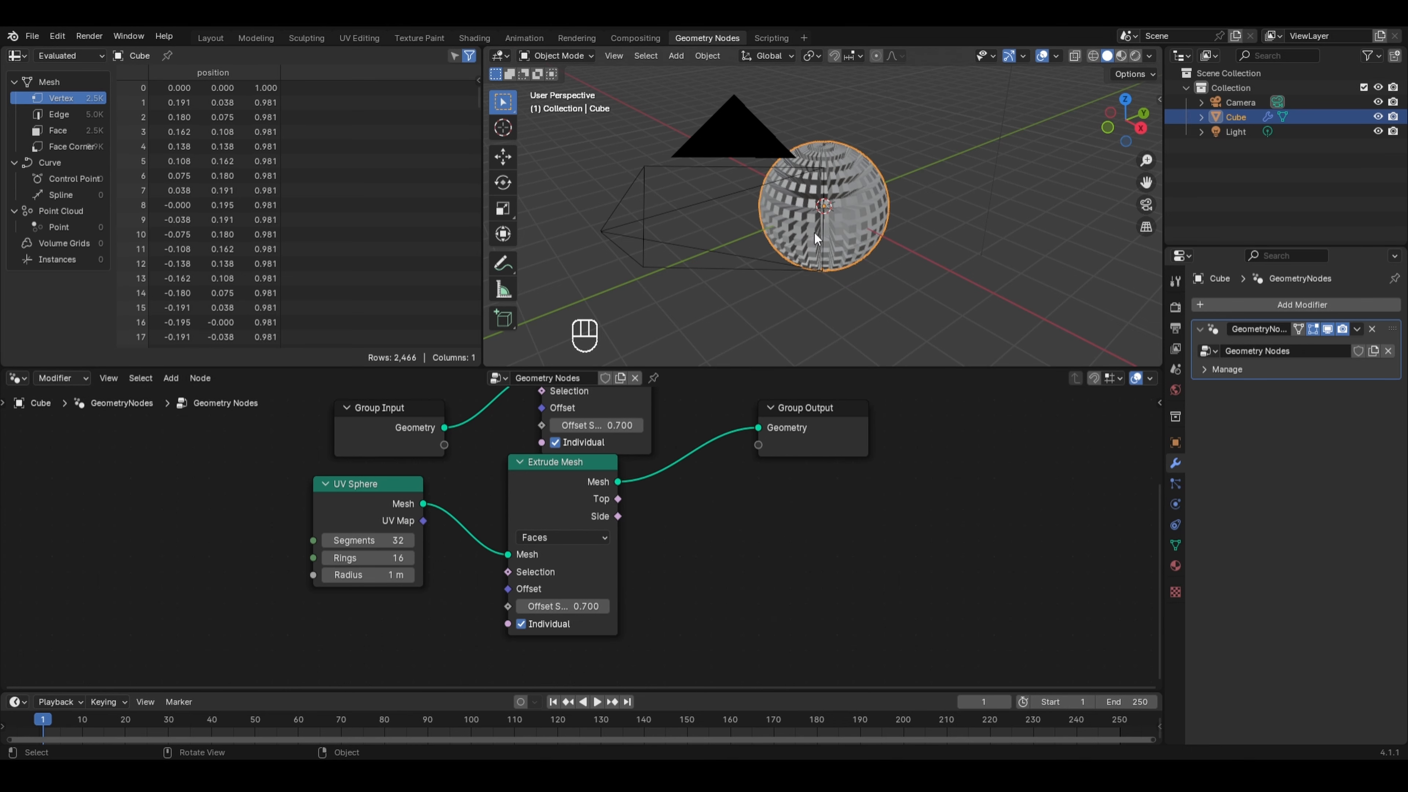
# - Move the Group Output node further to the right to make room
pyautogui.moveTo(740, 234); pyautogui.dragTo(954, 277, button='middle')
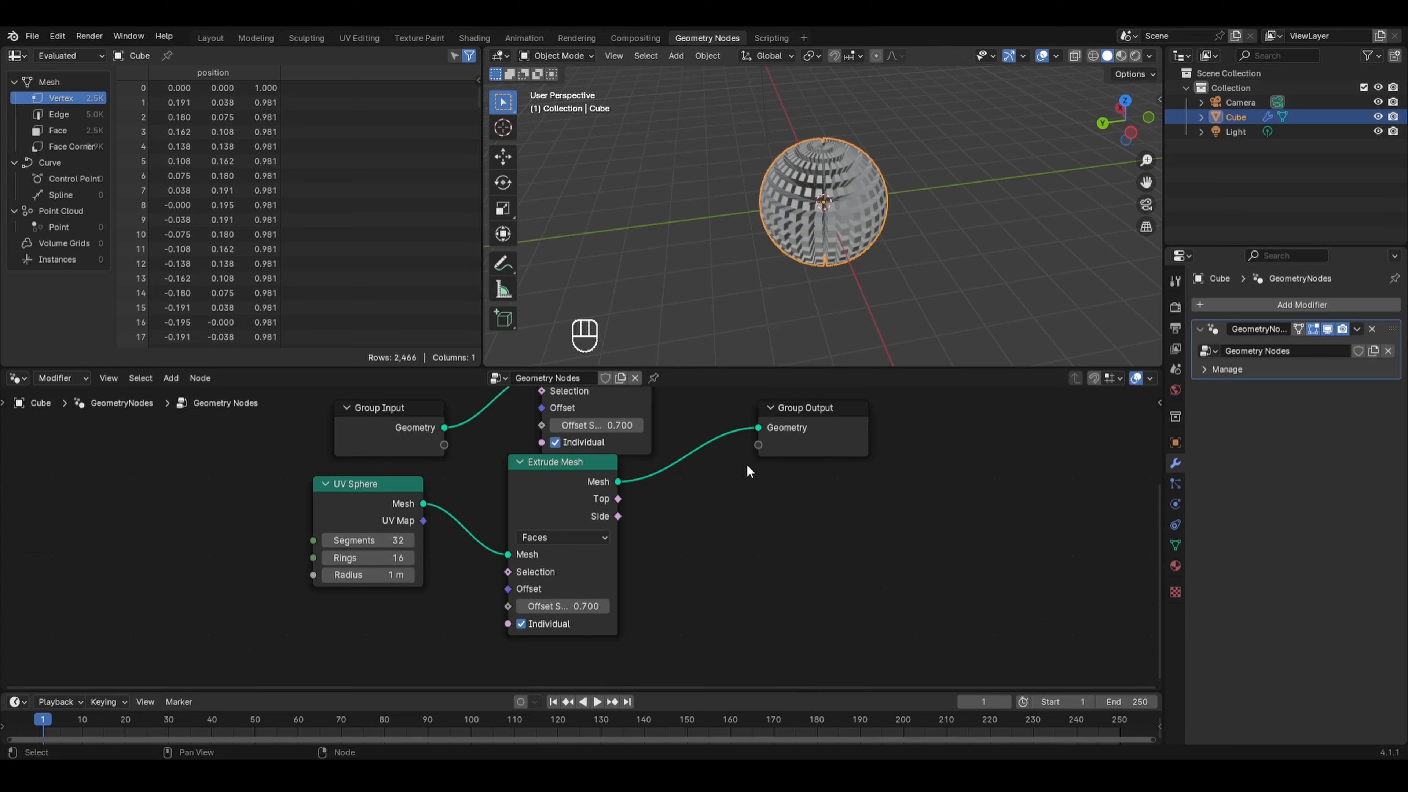
pyautogui.scroll(-1, 747, 472)
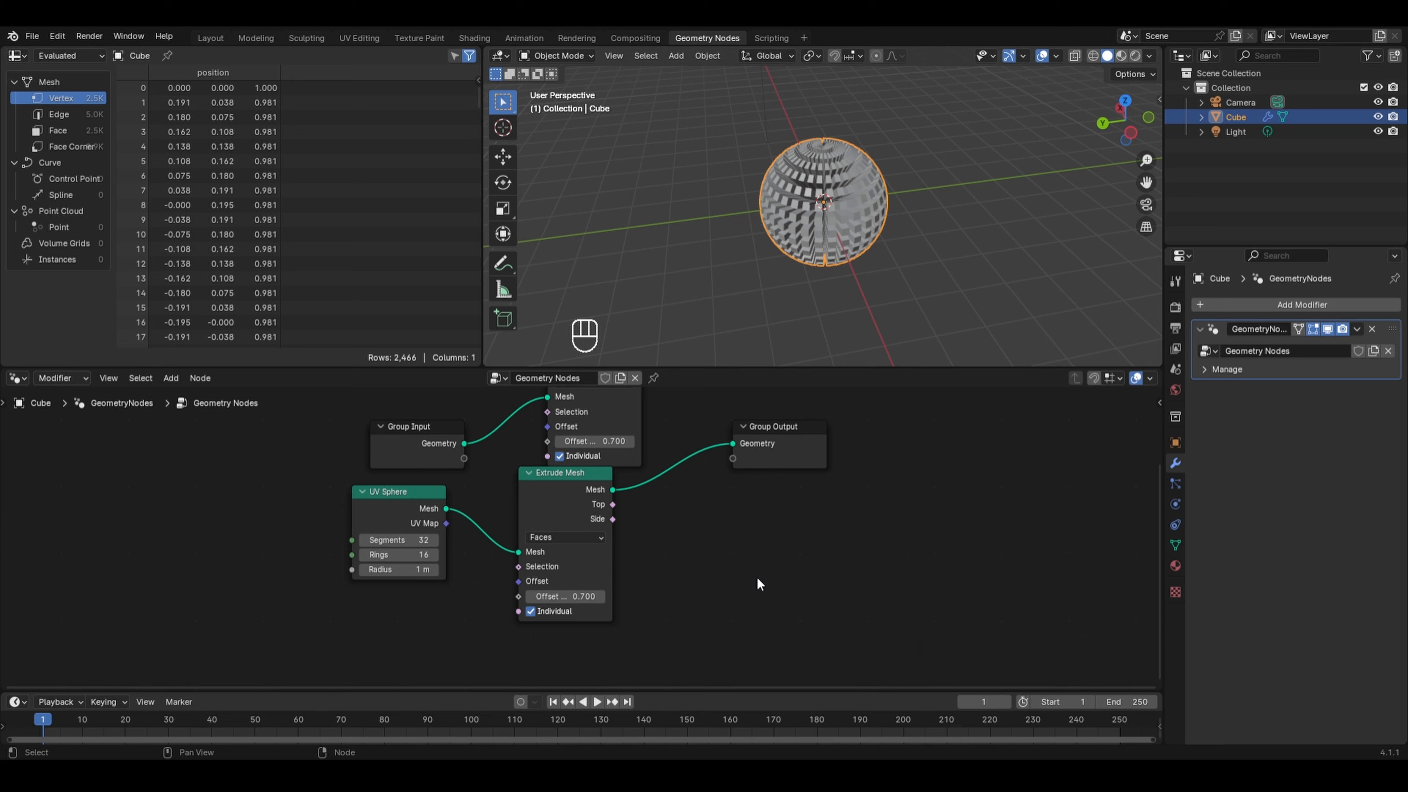
pyautogui.scroll(-1, 759, 584)
pyautogui.moveTo(670, 506); pyautogui.dragTo(680, 537, button='middle')
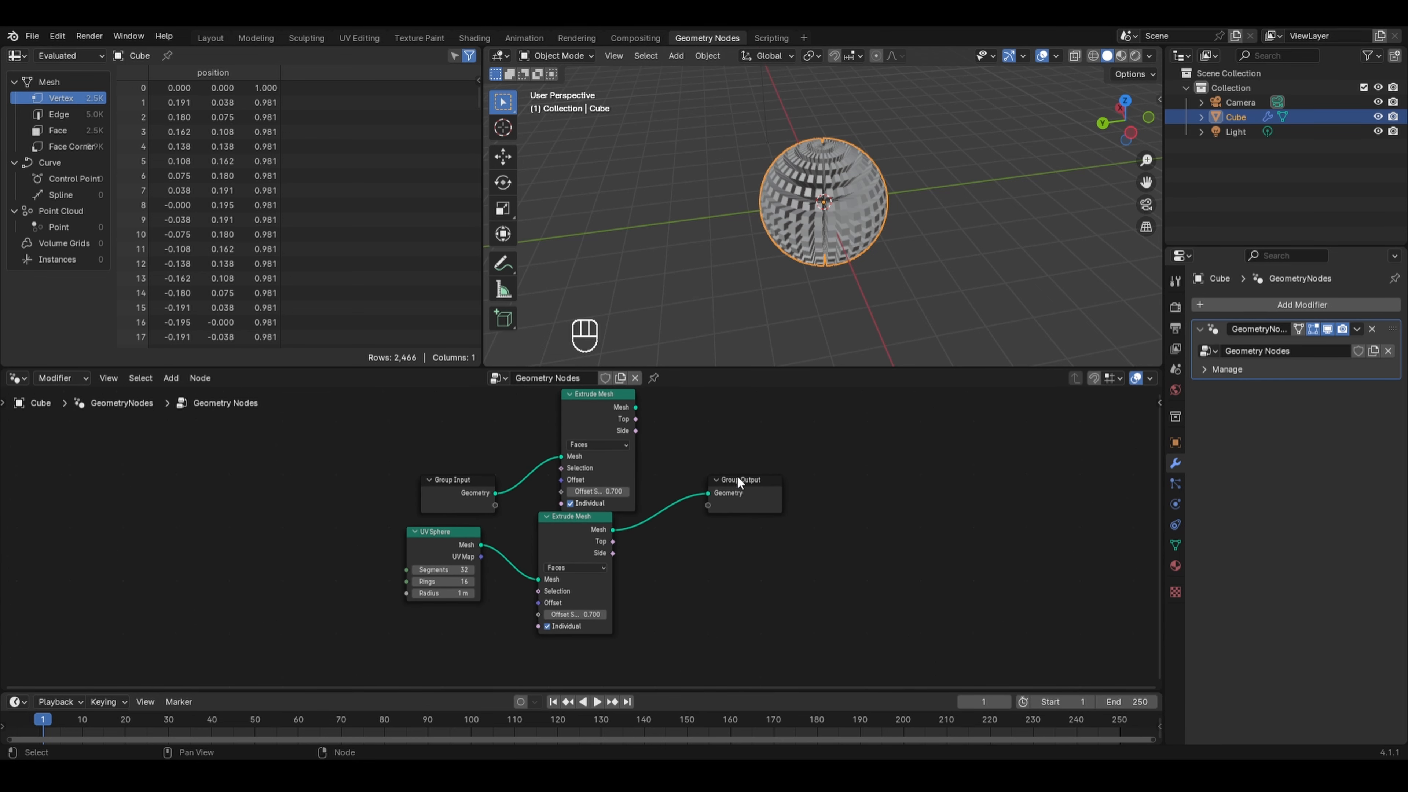
pyautogui.moveTo(738, 481); pyautogui.dragTo(871, 446)
# - Add a Join Geometry node between the Extrude Mesh nodes and the Group Output
pyautogui.hotkey('shift', 'a')
pyautogui.moveTo(725, 371)
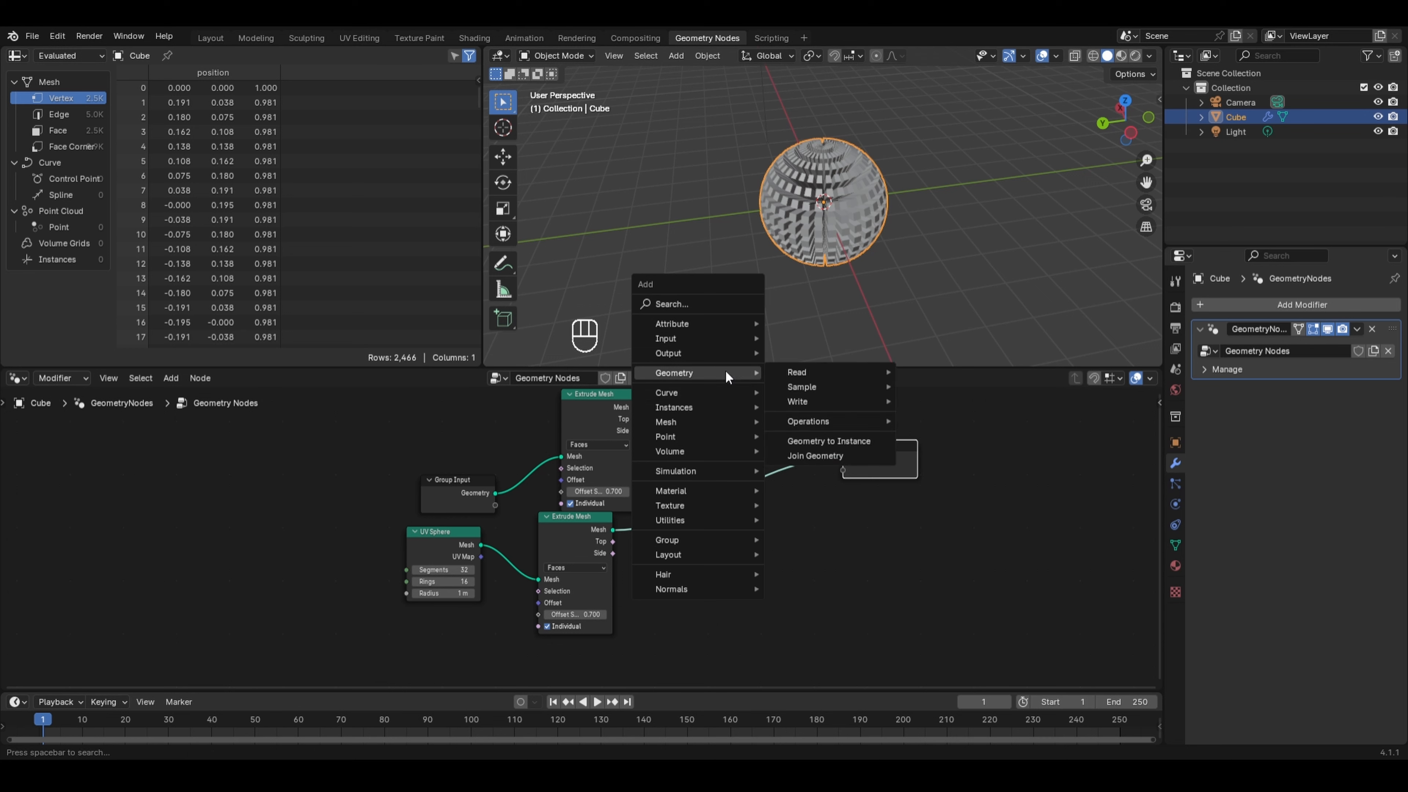
pyautogui.click(816, 451)
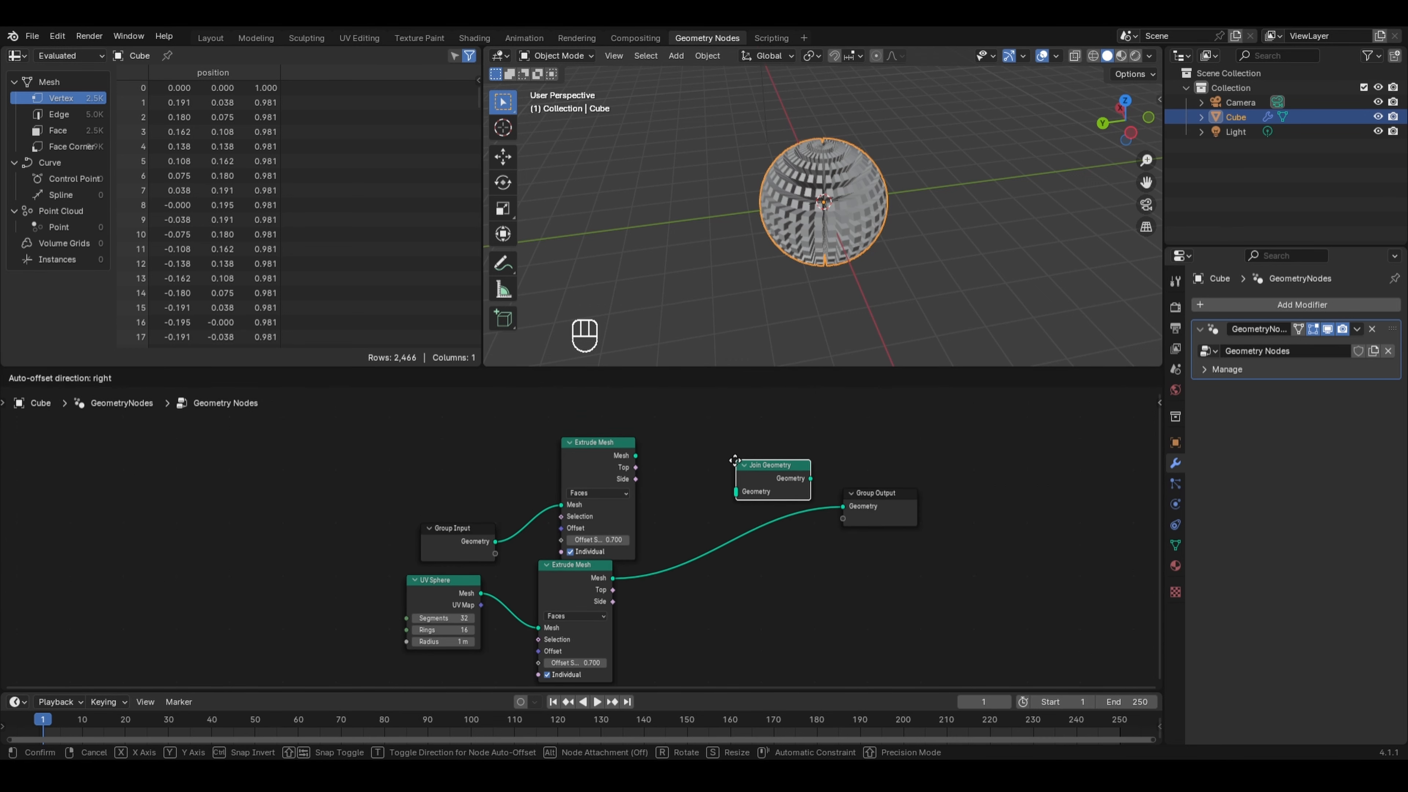
pyautogui.click(733, 460)
# - Connect the Mesh outputs of both Extrude Mesh nodes into the Join Geometry input
pyautogui.click(640, 453)
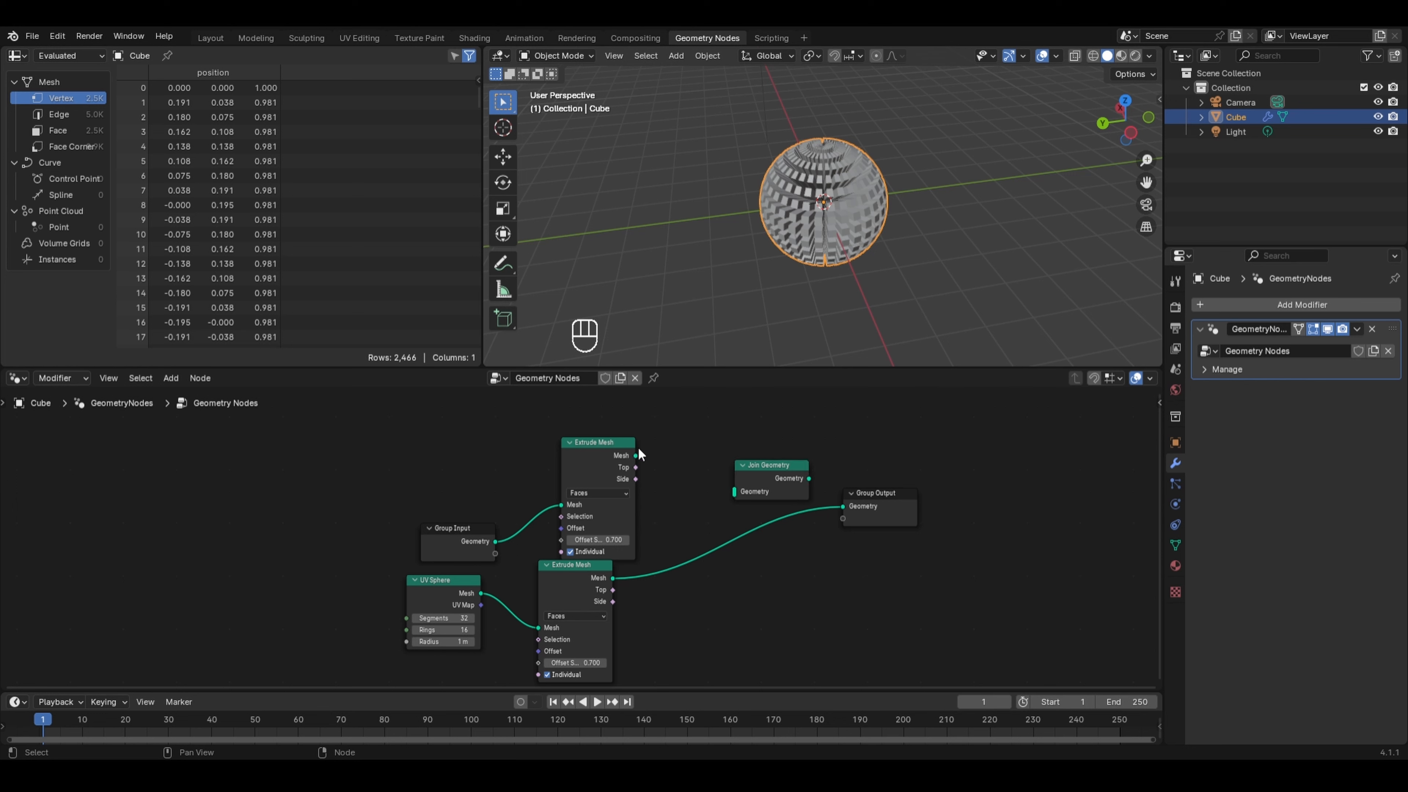
pyautogui.moveTo(636, 455); pyautogui.dragTo(733, 485)
pyautogui.moveTo(613, 578); pyautogui.dragTo(733, 492)
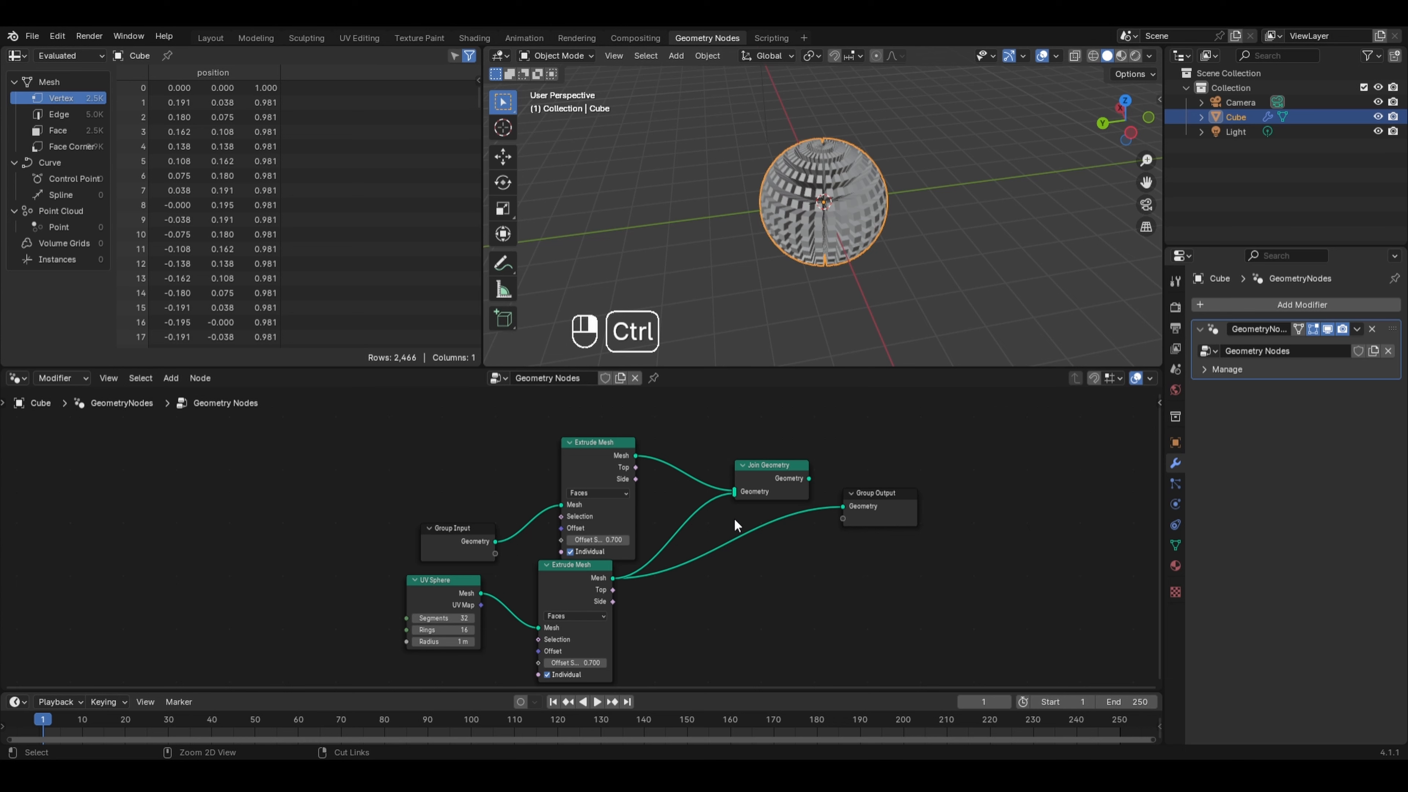
# - Replace the direct link to the Group Output with the Join Geometry output
pyautogui.keyDown('ctrl'); pyautogui.moveTo(735, 520); pyautogui.dragTo(735, 584, button='right'); pyautogui.keyUp('ctrl')
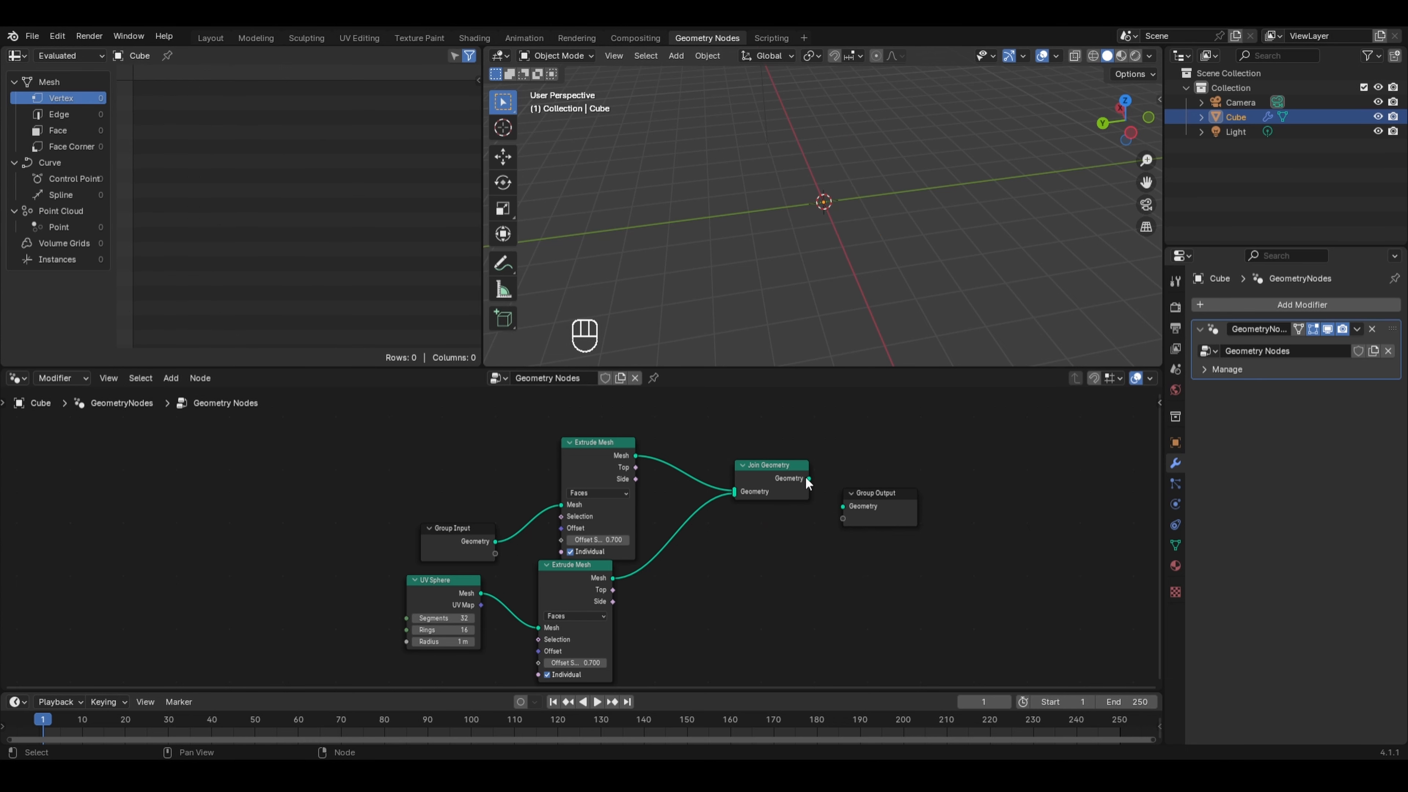
pyautogui.moveTo(808, 479); pyautogui.dragTo(843, 506)
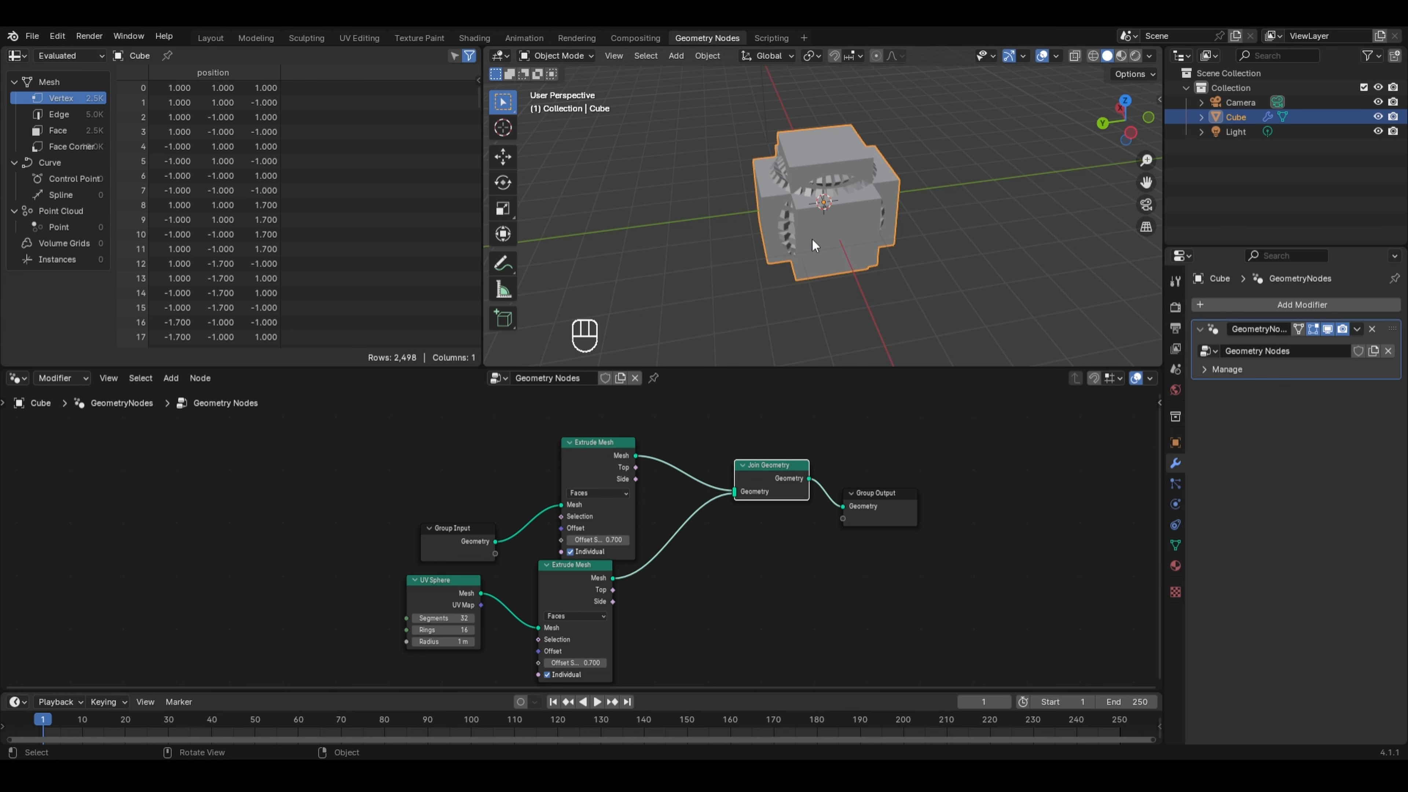
pyautogui.moveTo(813, 214); pyautogui.dragTo(824, 280, button='middle')
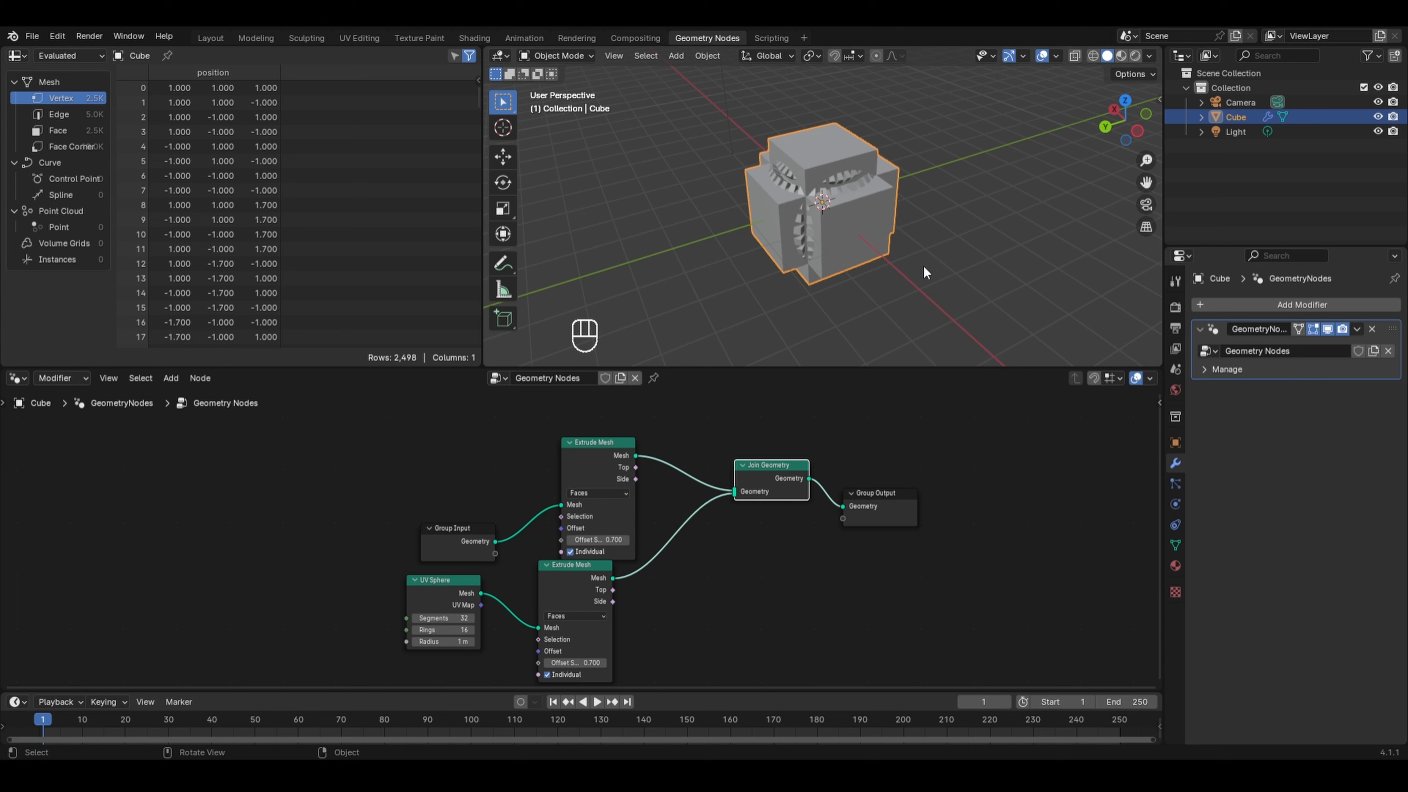
# - Insert a Transform Geometry node after the sphere's Extrude Mesh and set its X translation to -1.9 m
pyautogui.hotkey('shift', 'a')
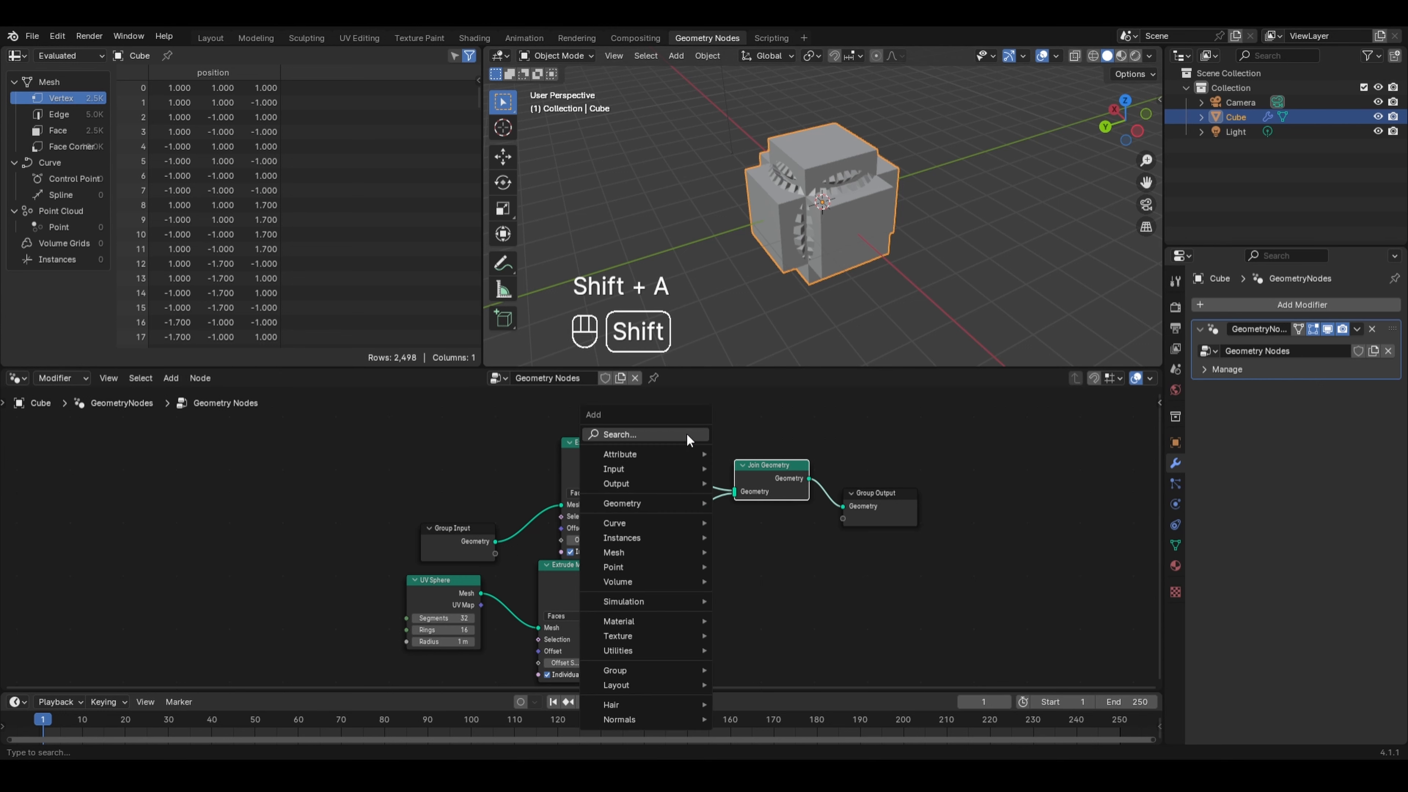
pyautogui.moveTo(643, 501)
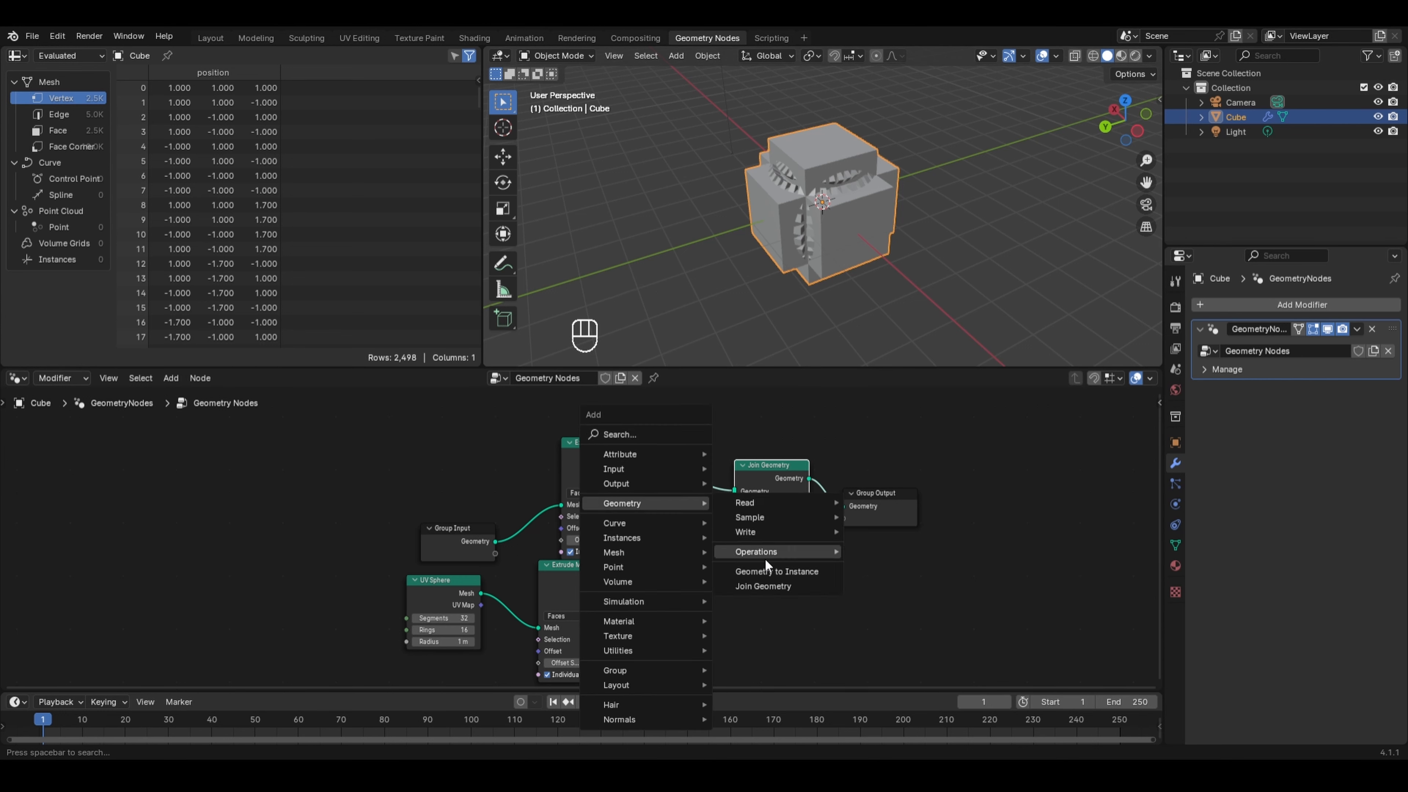
pyautogui.moveTo(765, 555)
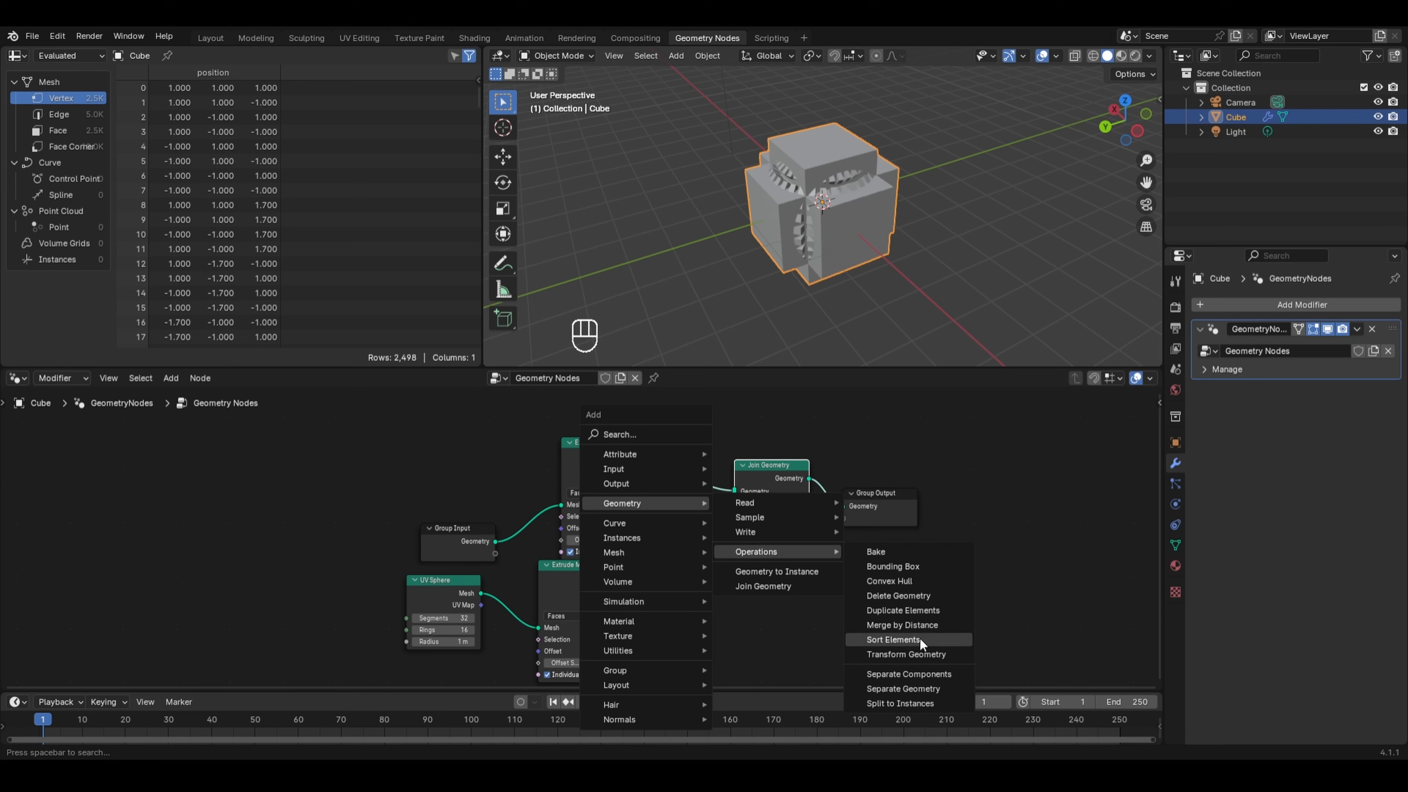
pyautogui.click(901, 654)
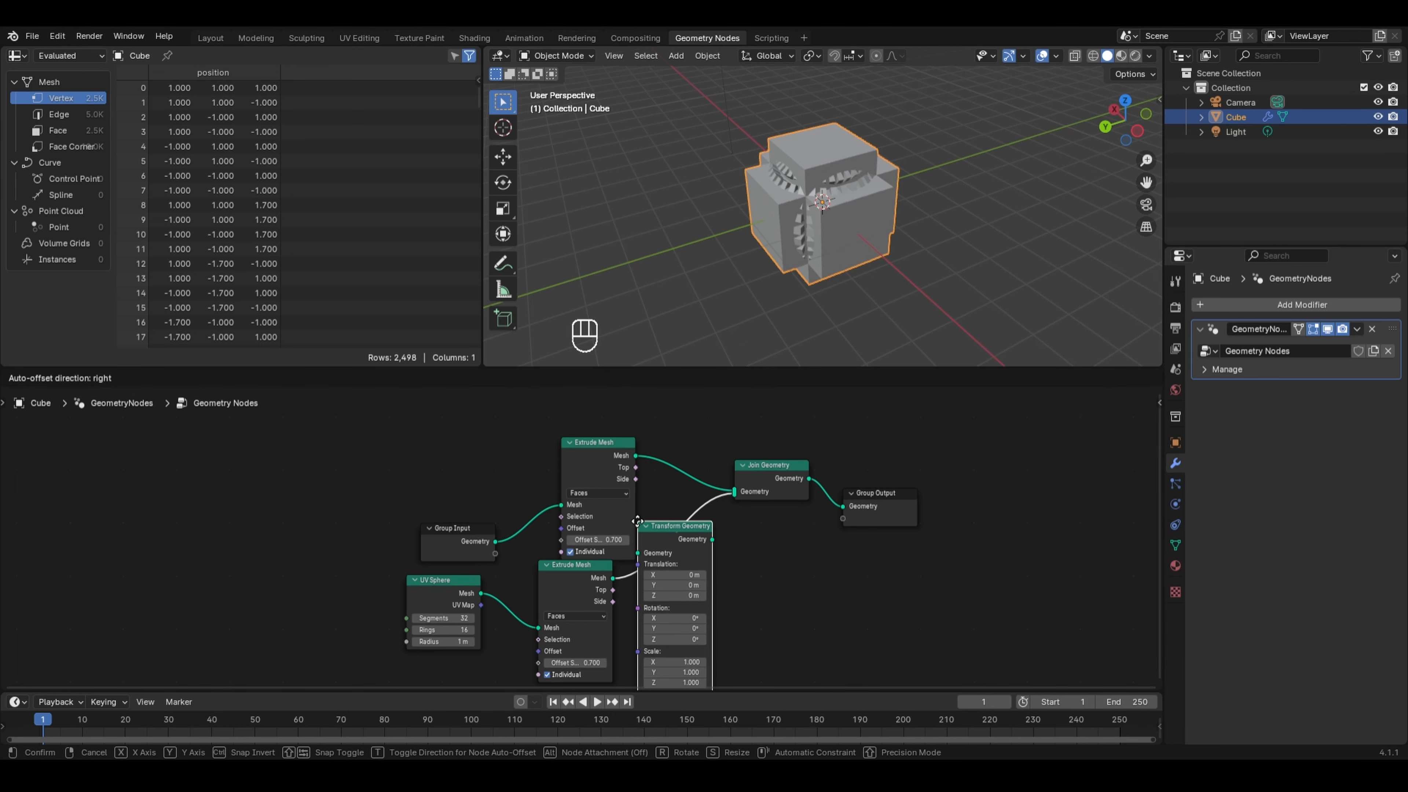
pyautogui.click(637, 521)
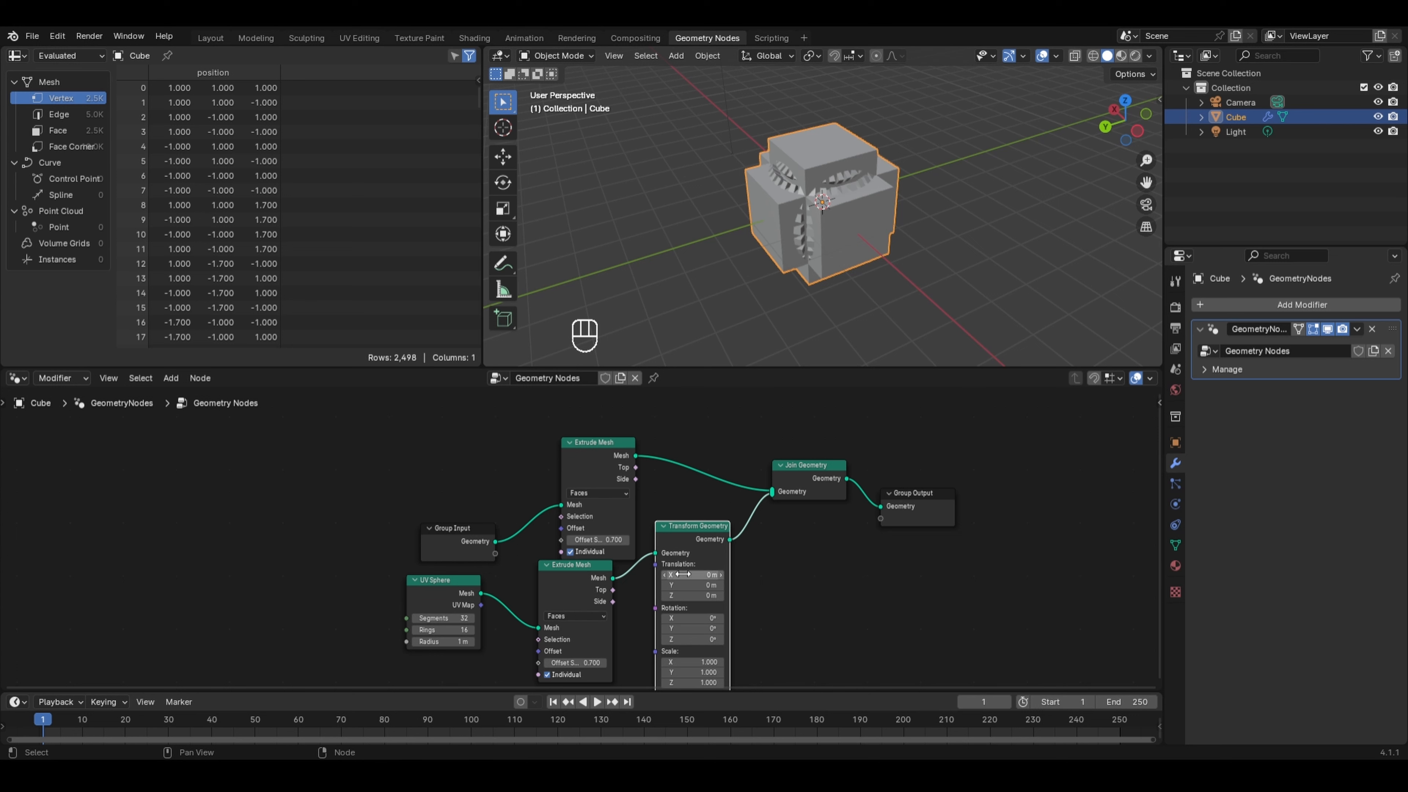
pyautogui.moveTo(703, 572); pyautogui.dragTo(615, 572)
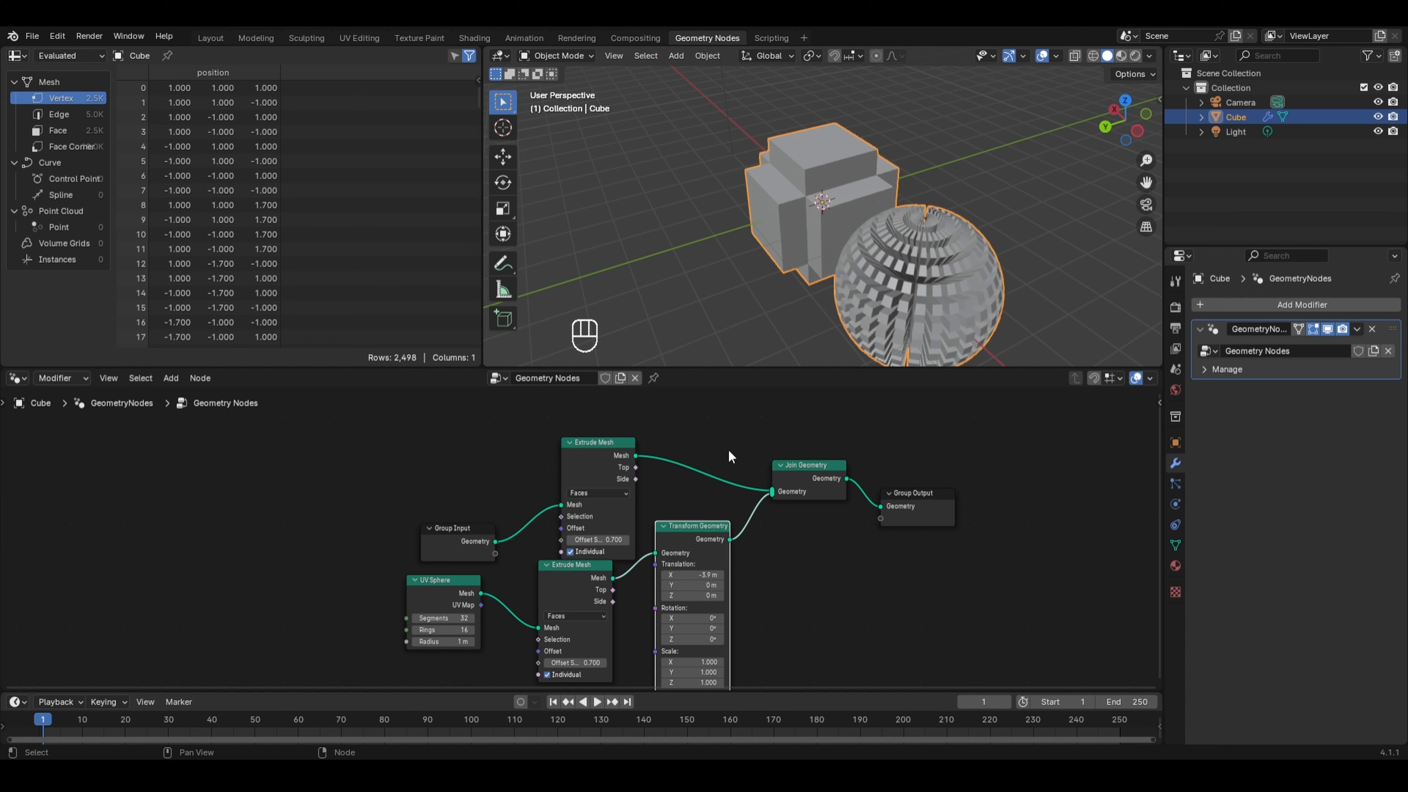
pyautogui.moveTo(738, 334); pyautogui.dragTo(767, 324, button='middle')
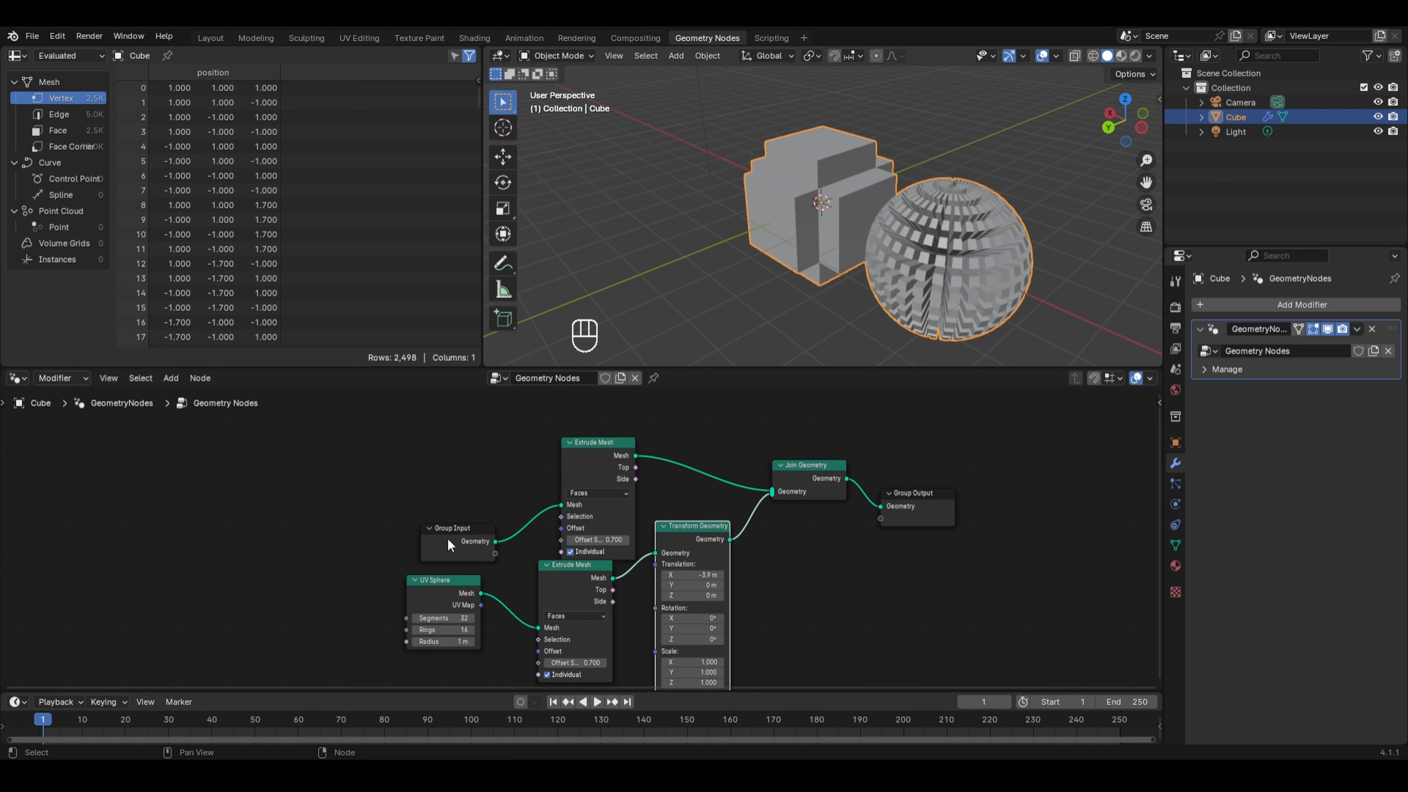
# - Move the Group Input node upward beside the top Extrude Mesh node
pyautogui.moveTo(447, 537); pyautogui.dragTo(443, 483)
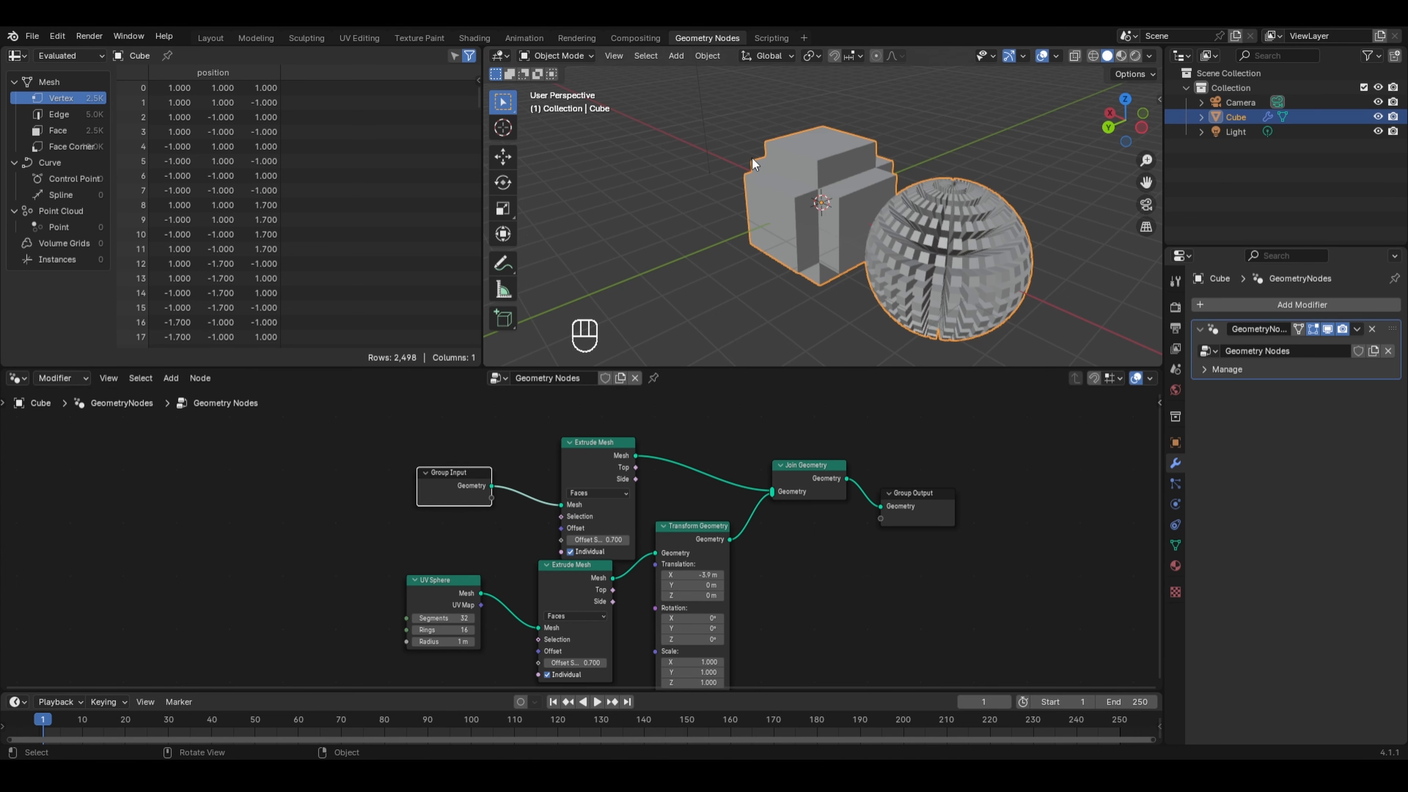
pyautogui.click(596, 469)
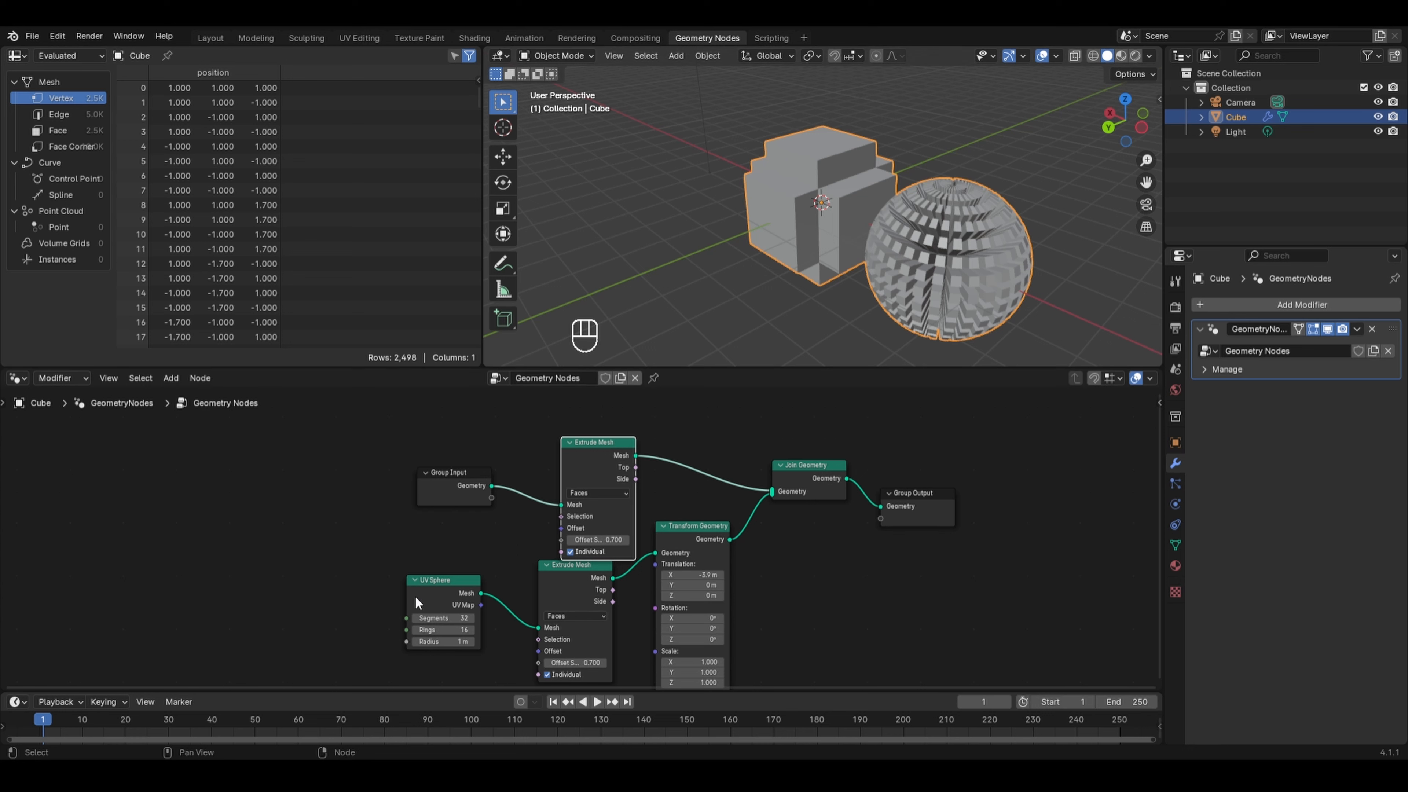
pyautogui.click(561, 578)
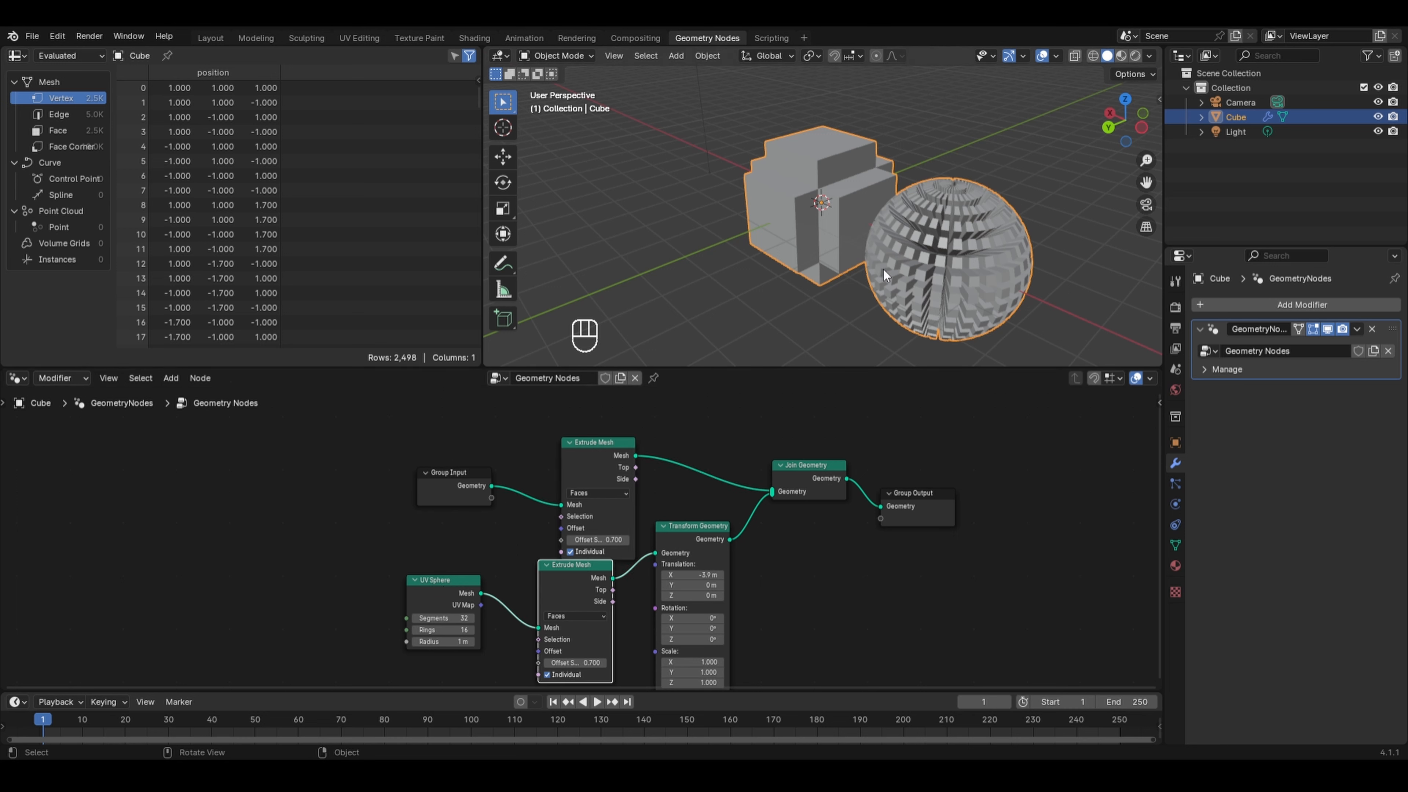
pyautogui.click(686, 539)
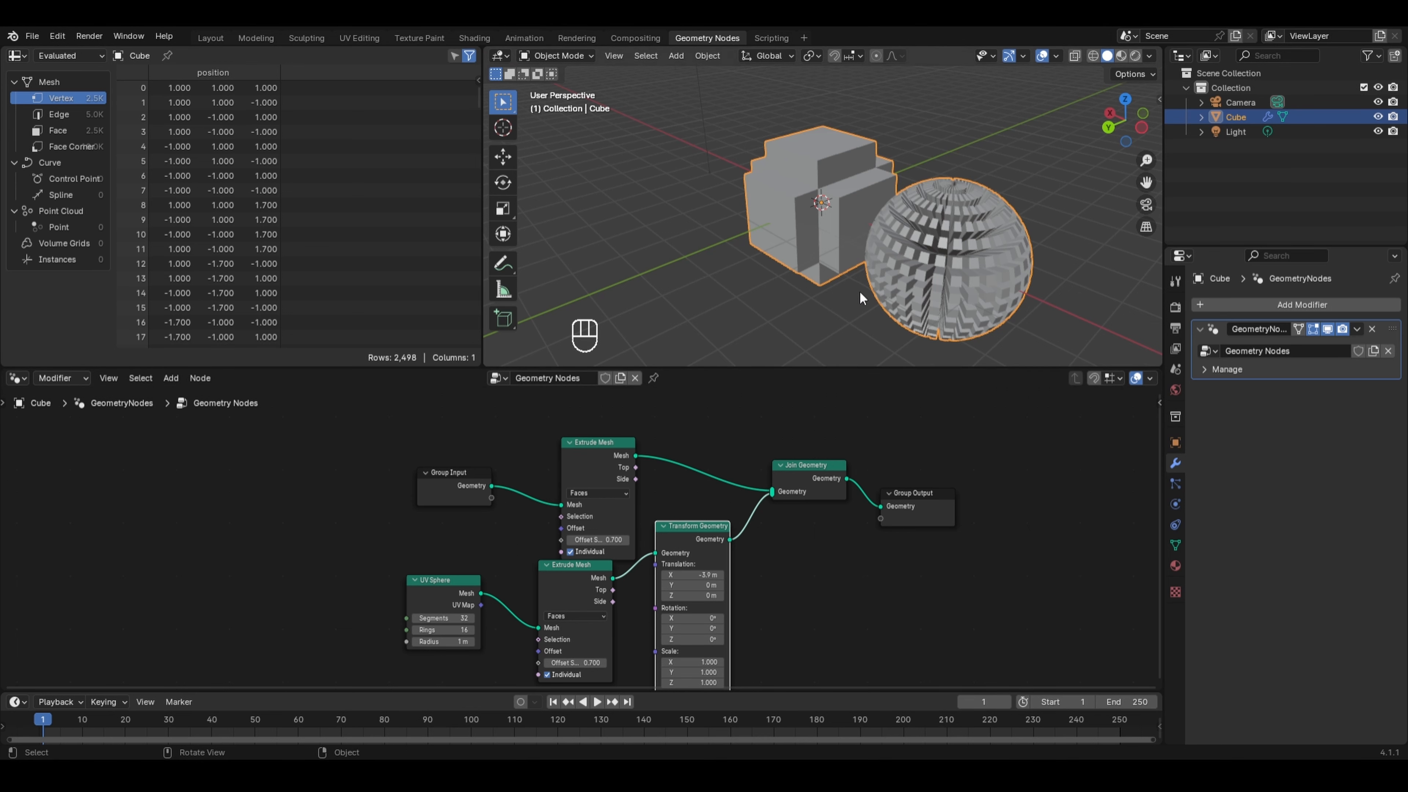
pyautogui.moveTo(859, 291); pyautogui.dragTo(943, 322, button='middle')
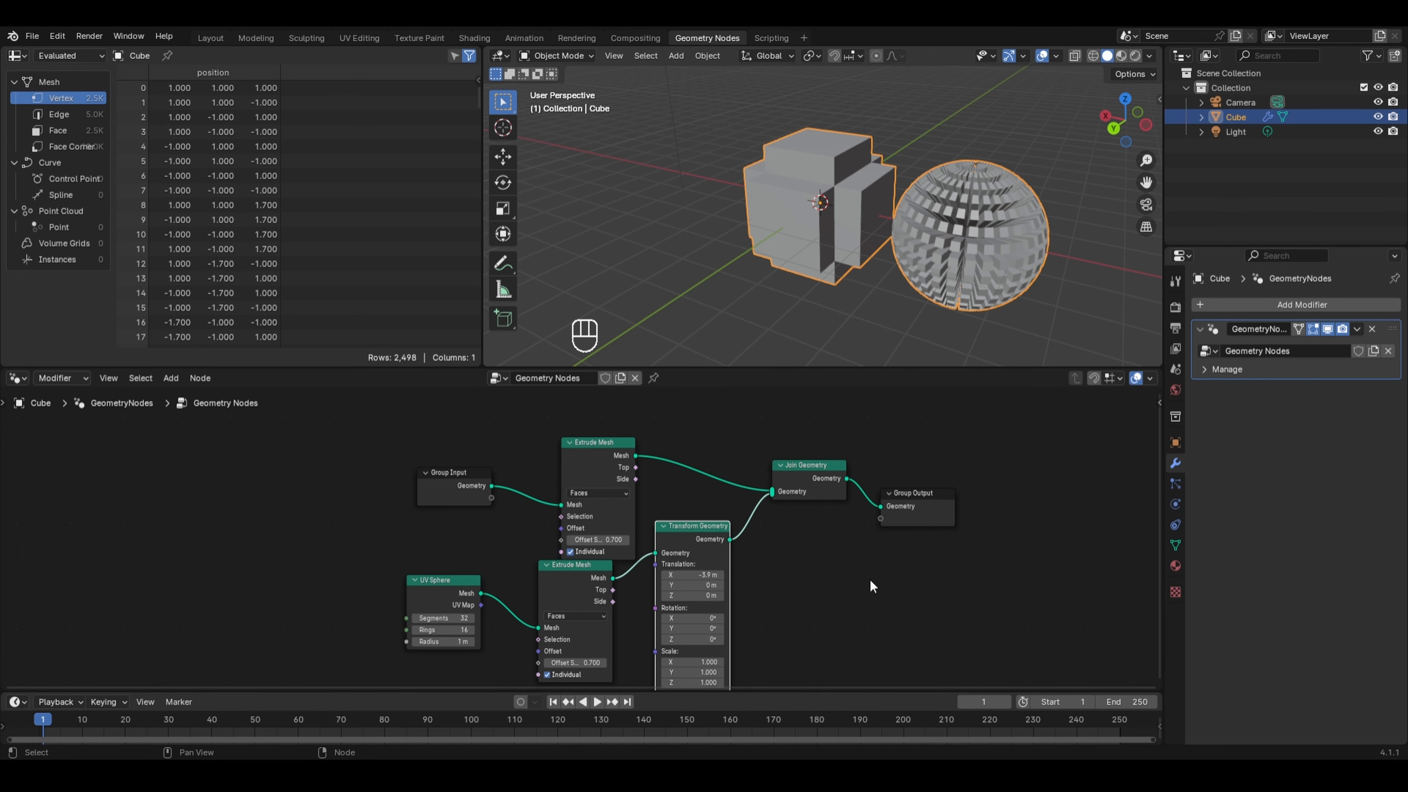
# - Add a Grid mesh primitive node above the existing node tree
pyautogui.moveTo(779, 436); pyautogui.dragTo(761, 544, button='middle')
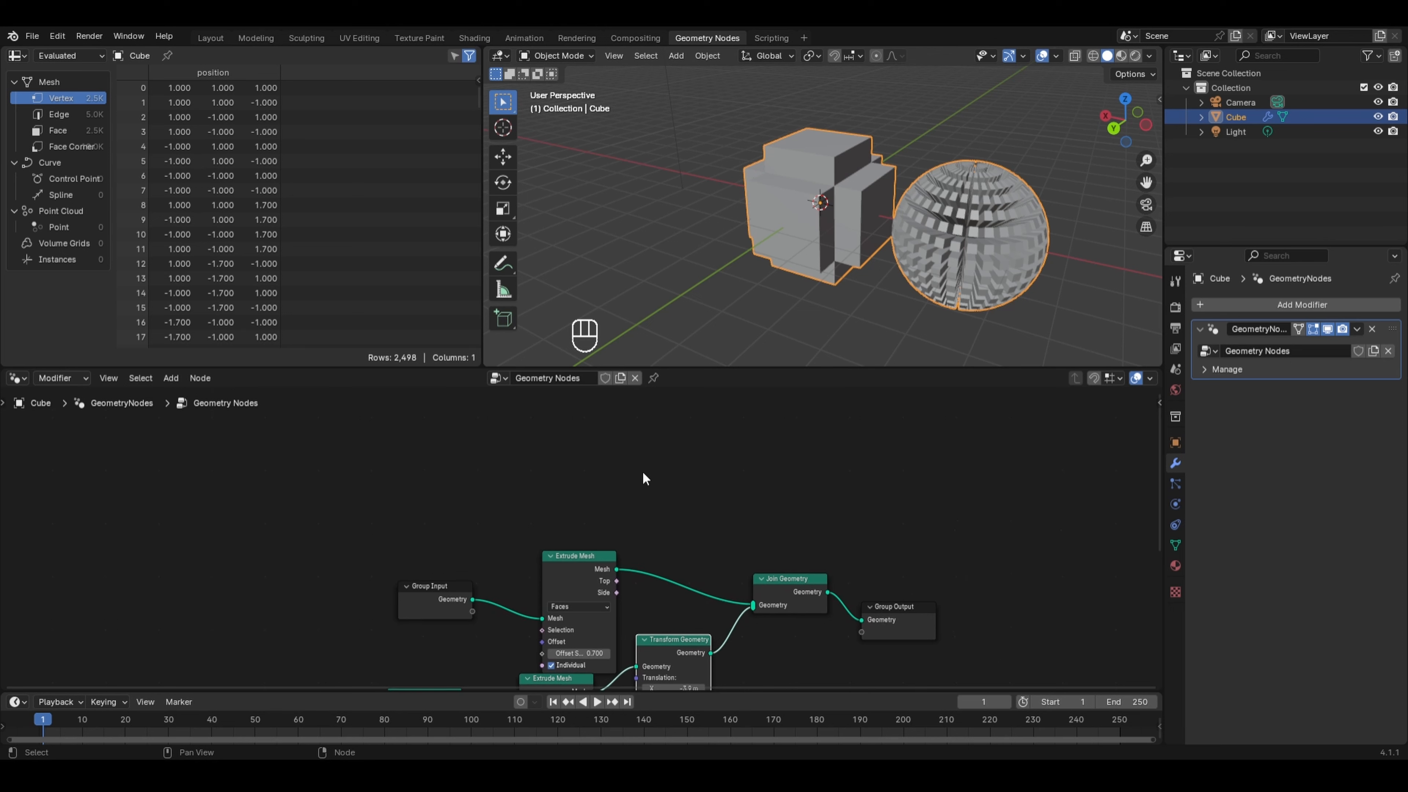
pyautogui.hotkey('shift', 'a')
pyautogui.moveTo(620, 521)
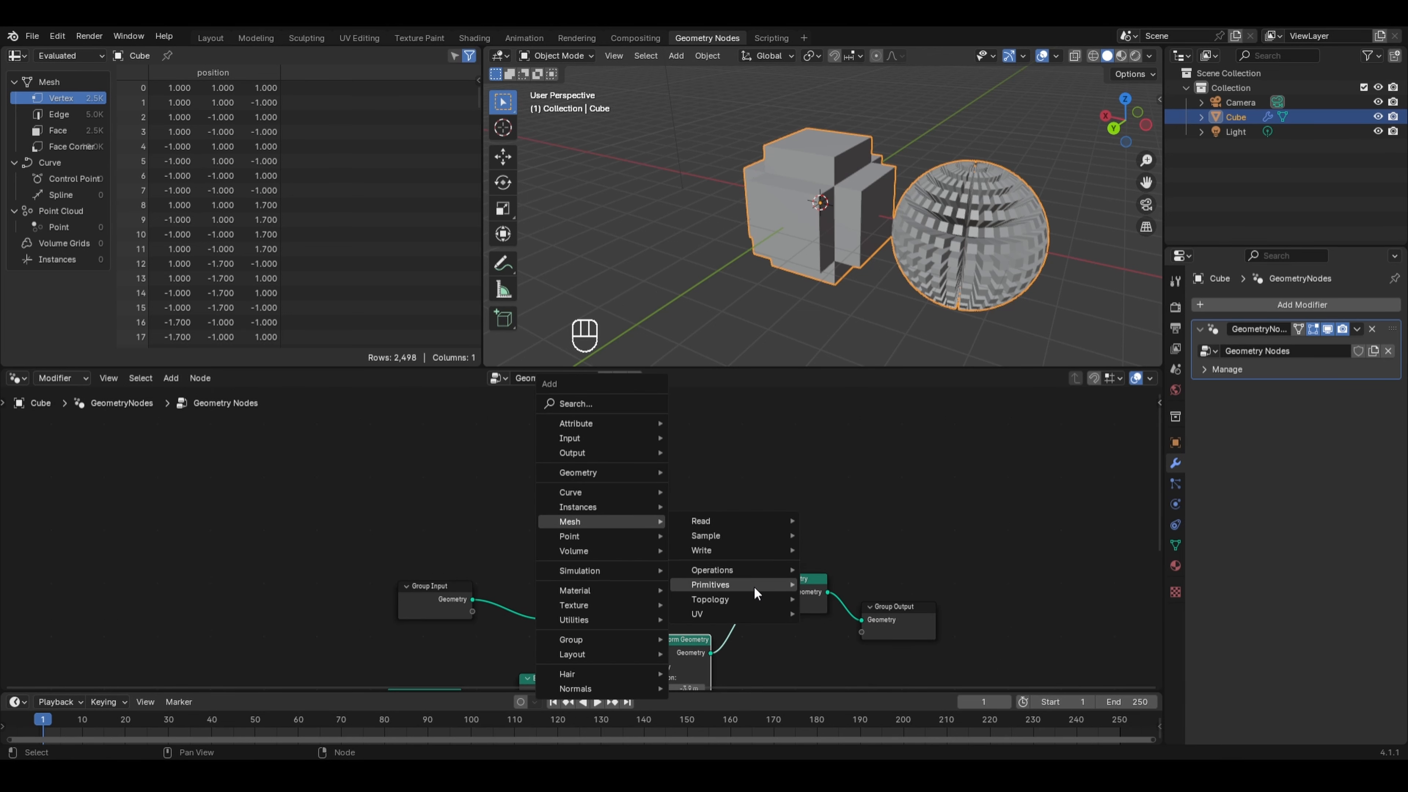
pyautogui.moveTo(754, 586)
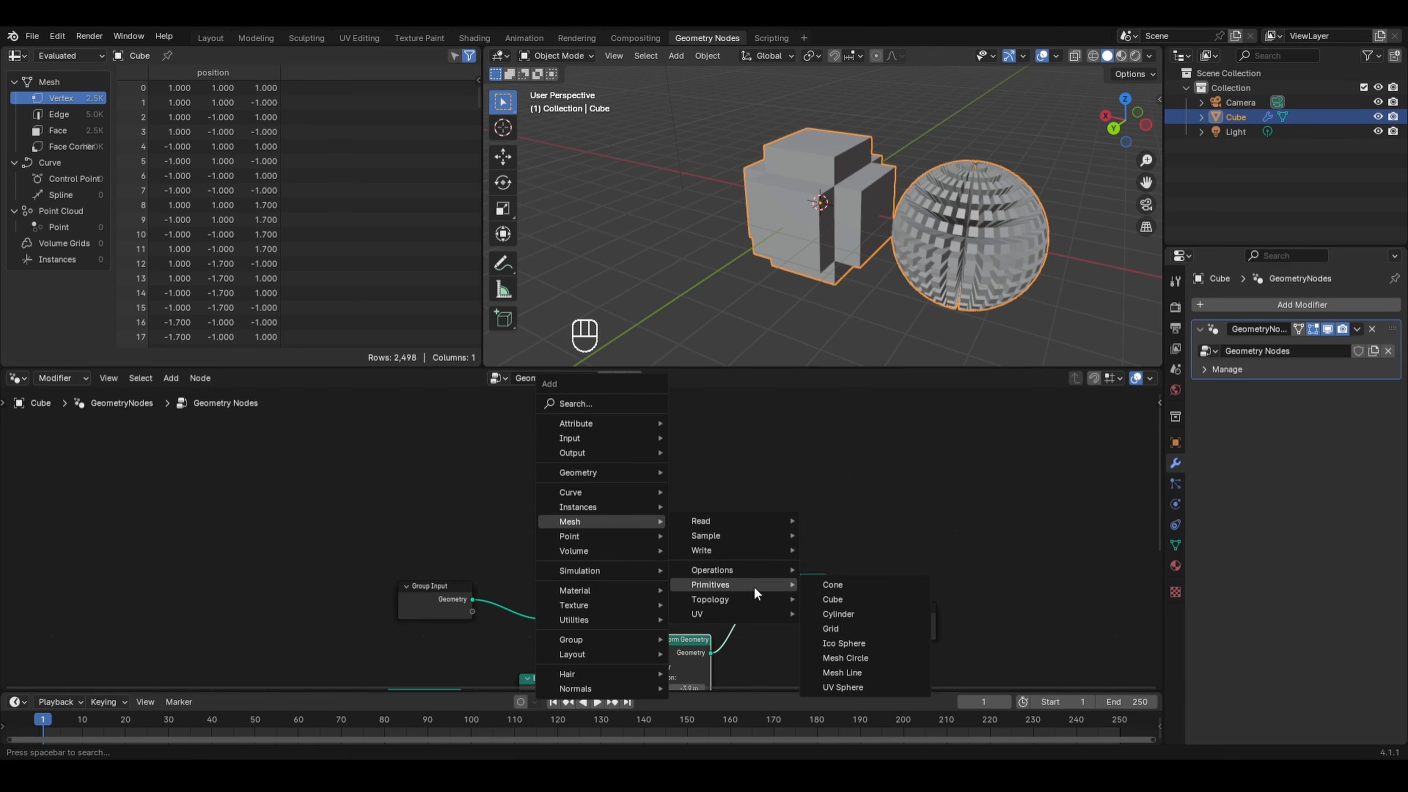
pyautogui.click(832, 628)
pyautogui.click(631, 427)
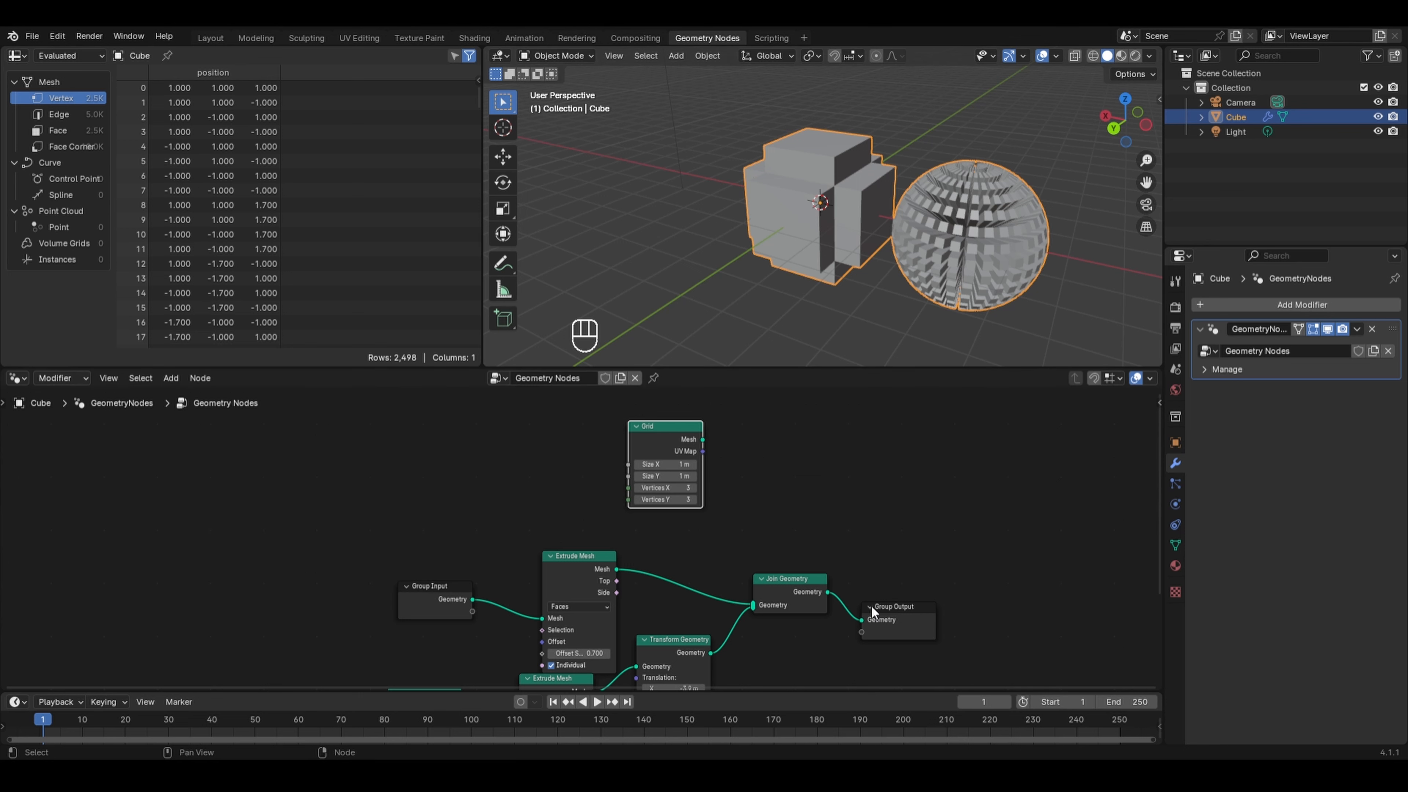
# - Disconnect Join Geometry from the Group Output and connect the Grid mesh to the Group Output instead
pyautogui.press('ctrl')
pyautogui.keyDown('ctrl'); pyautogui.moveTo(853, 584); pyautogui.dragTo(825, 644, button='right'); pyautogui.keyUp('ctrl')
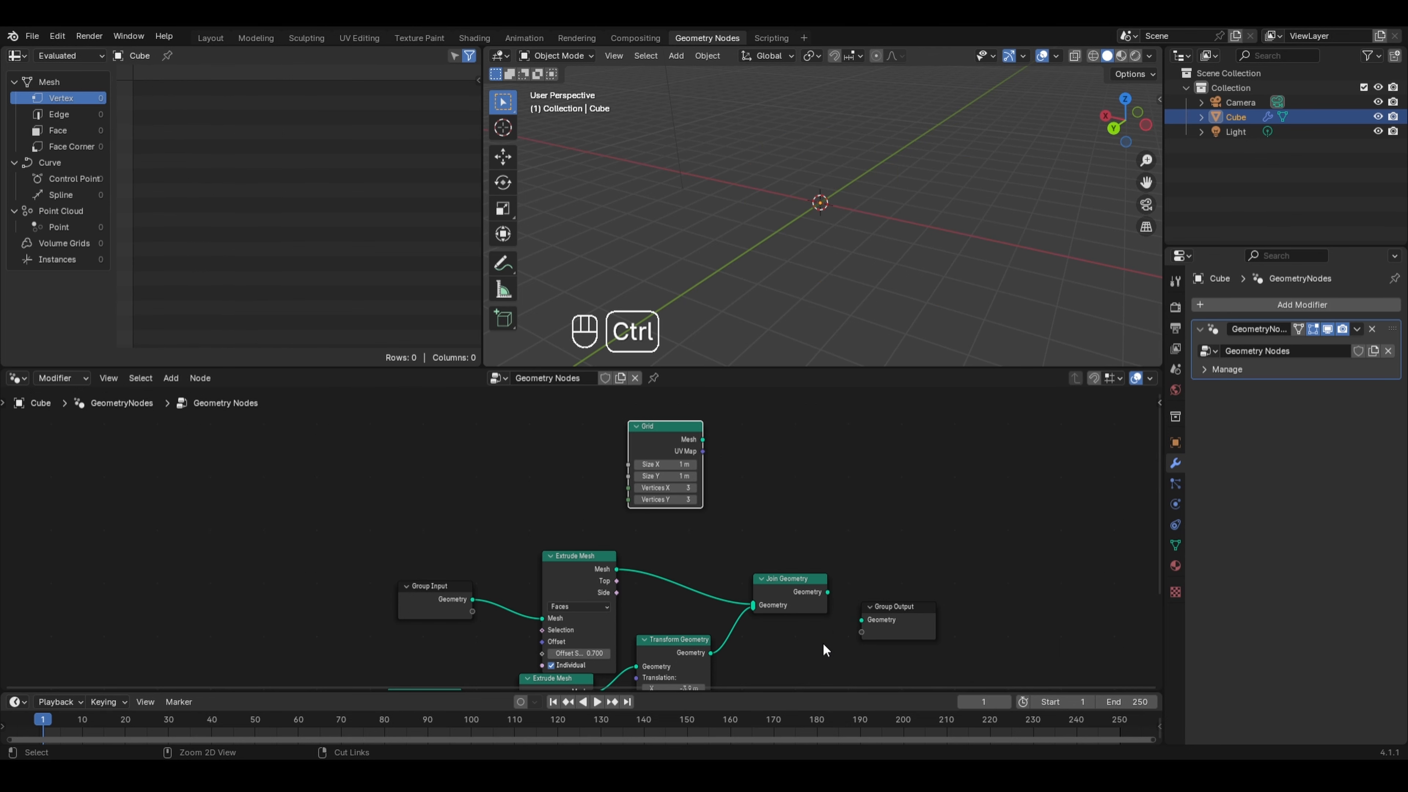
pyautogui.moveTo(902, 602); pyautogui.dragTo(954, 433)
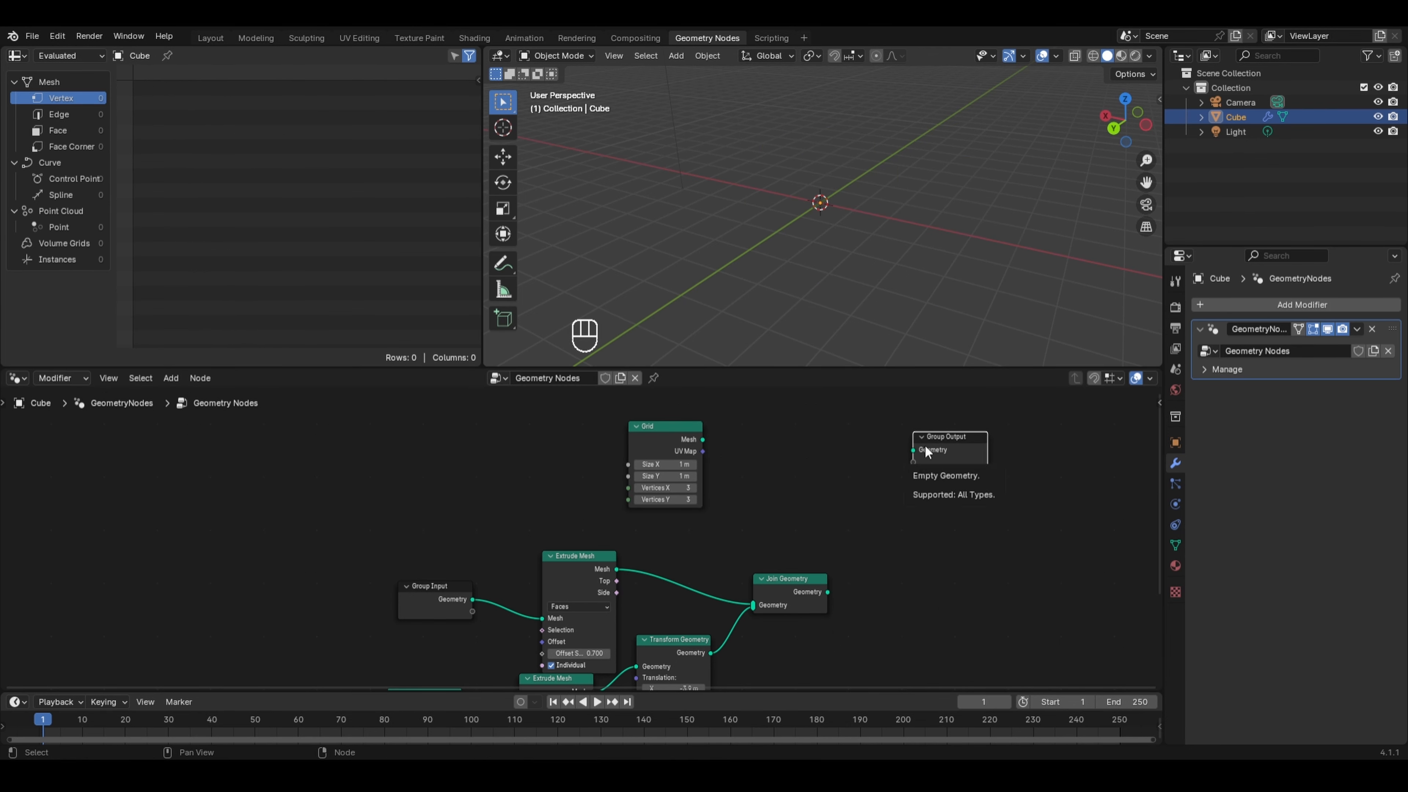
pyautogui.moveTo(704, 439); pyautogui.dragTo(901, 443)
pyautogui.scroll(6, 835, 209)
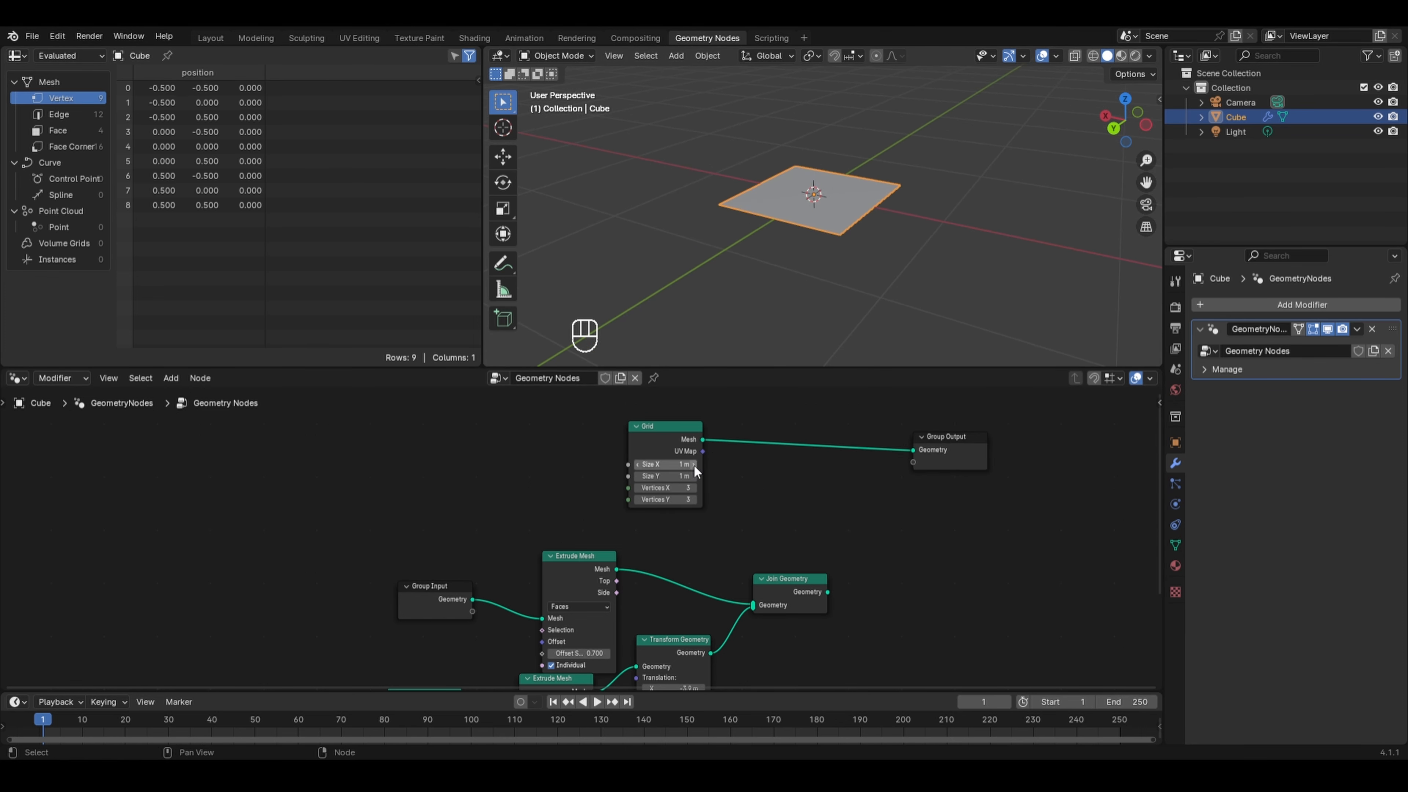
pyautogui.scroll(3, 694, 464)
pyautogui.moveTo(753, 444); pyautogui.dragTo(597, 501, button='middle')
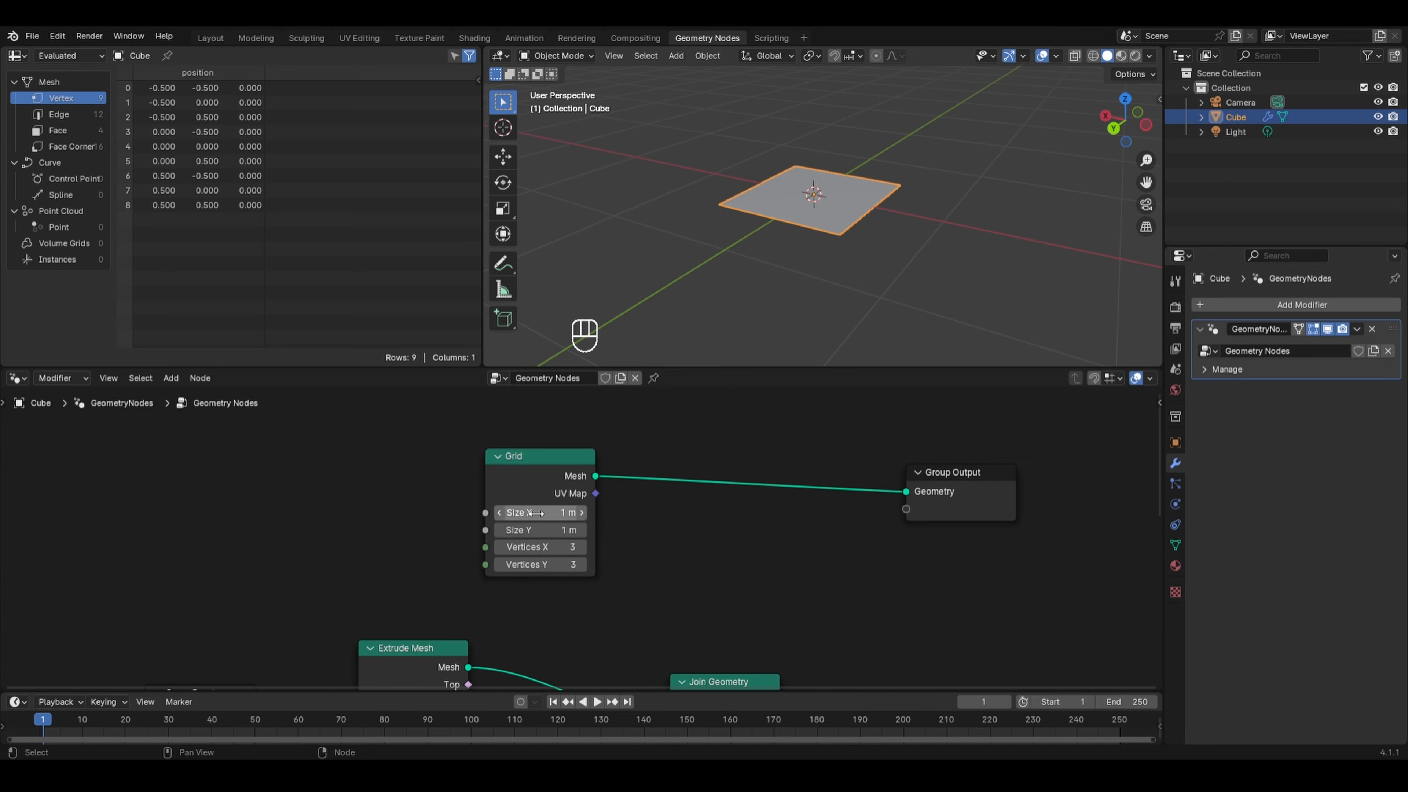
pyautogui.moveTo(557, 513)
pyautogui.mouseDown()
pyautogui.moveTo(605, 512)
pyautogui.moveTo(557, 513)
pyautogui.moveTo(604, 529)
pyautogui.moveTo(557, 530)
pyautogui.mouseUp()
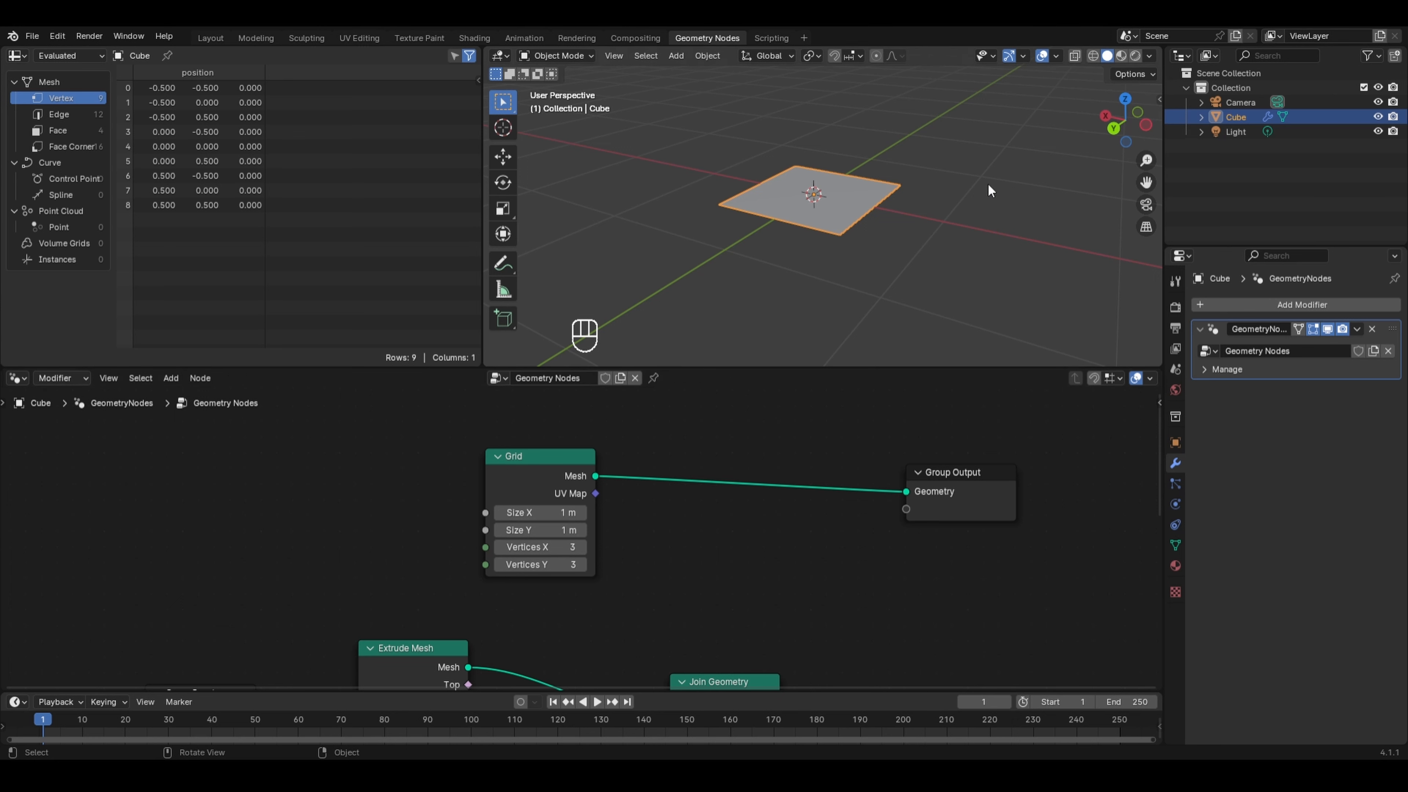
# - Switch the viewport shading to Wireframe
pyautogui.press('z')
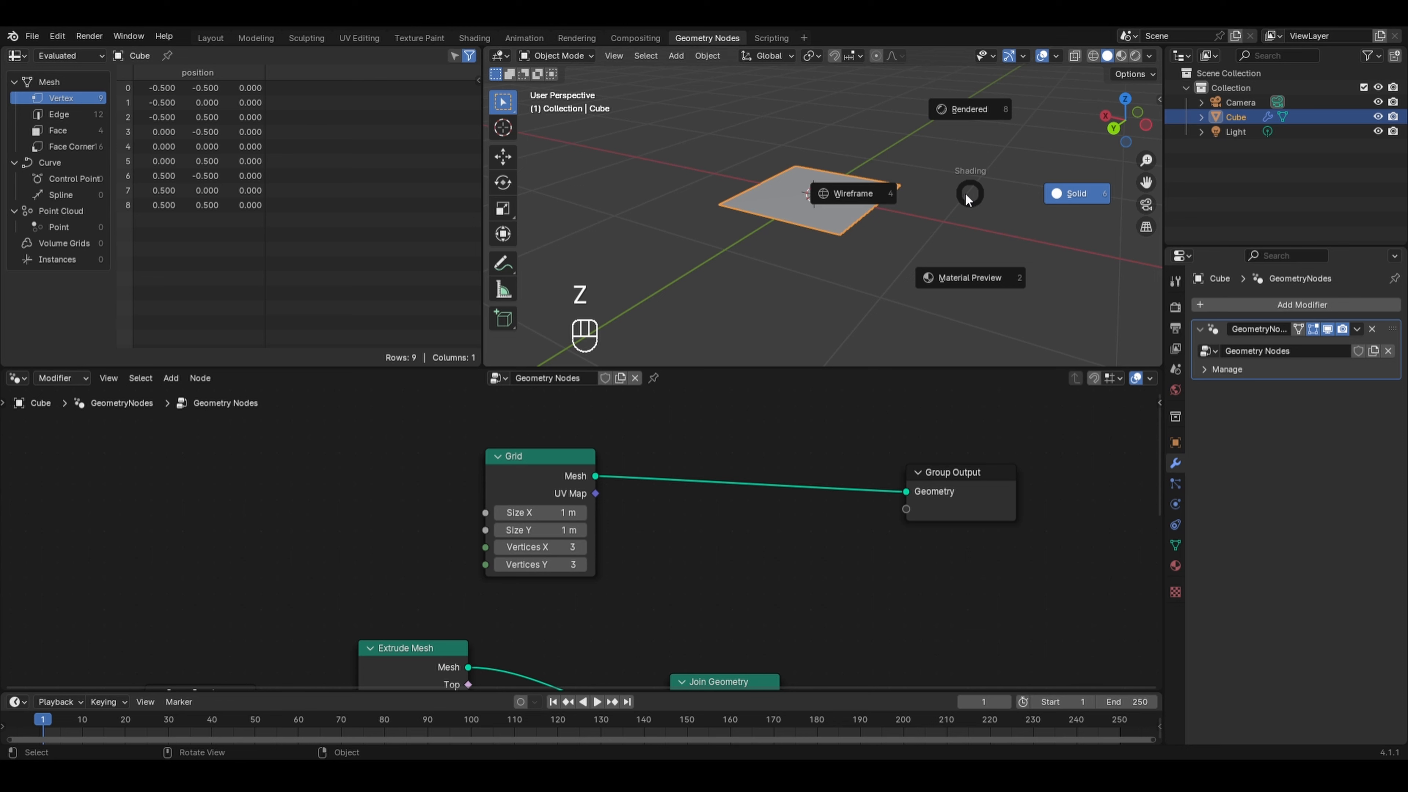
pyautogui.click(907, 196)
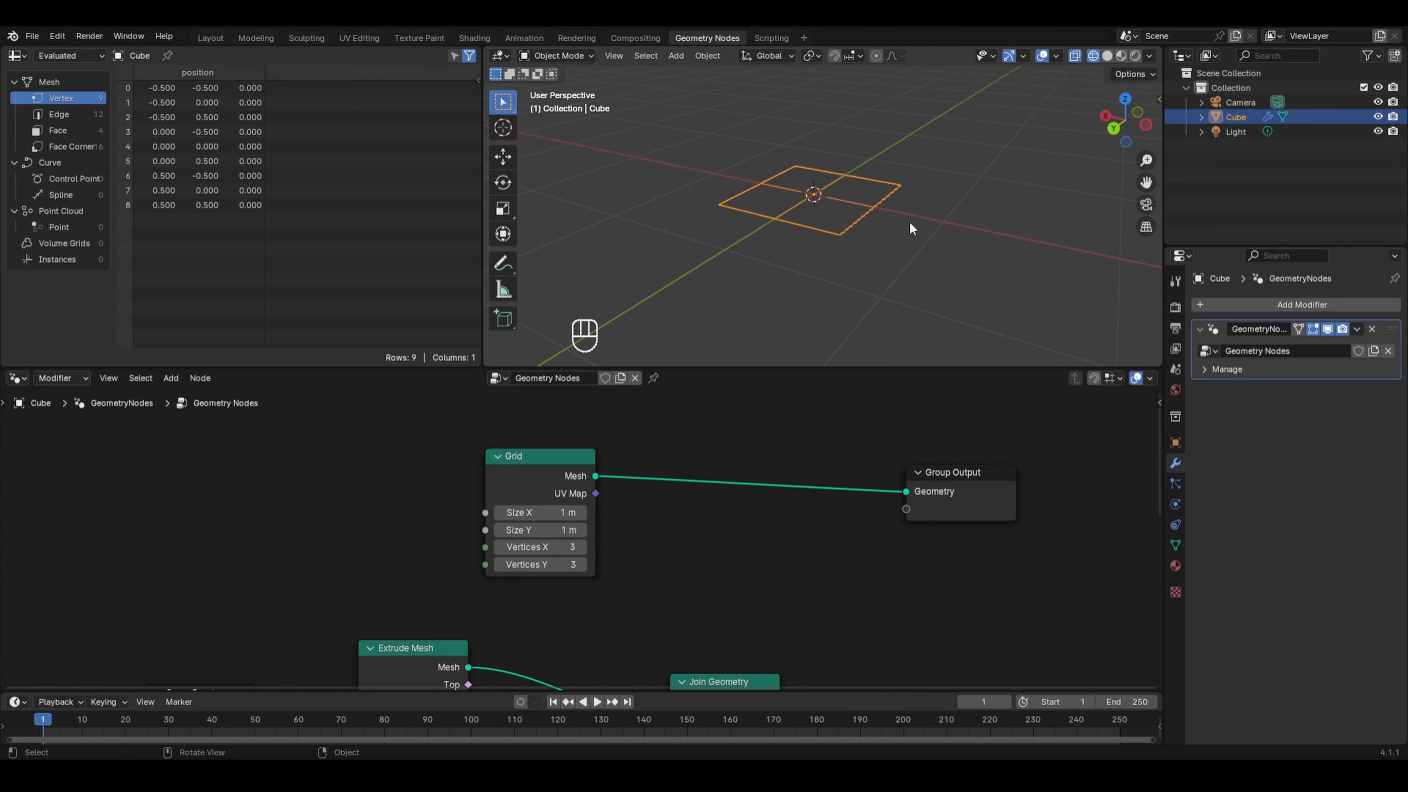
pyautogui.moveTo(910, 221)
pyautogui.mouseDown(button='middle')
pyautogui.moveTo(920, 260)
pyautogui.moveTo(906, 289)
pyautogui.moveTo(888, 238)
pyautogui.mouseUp(button='middle')
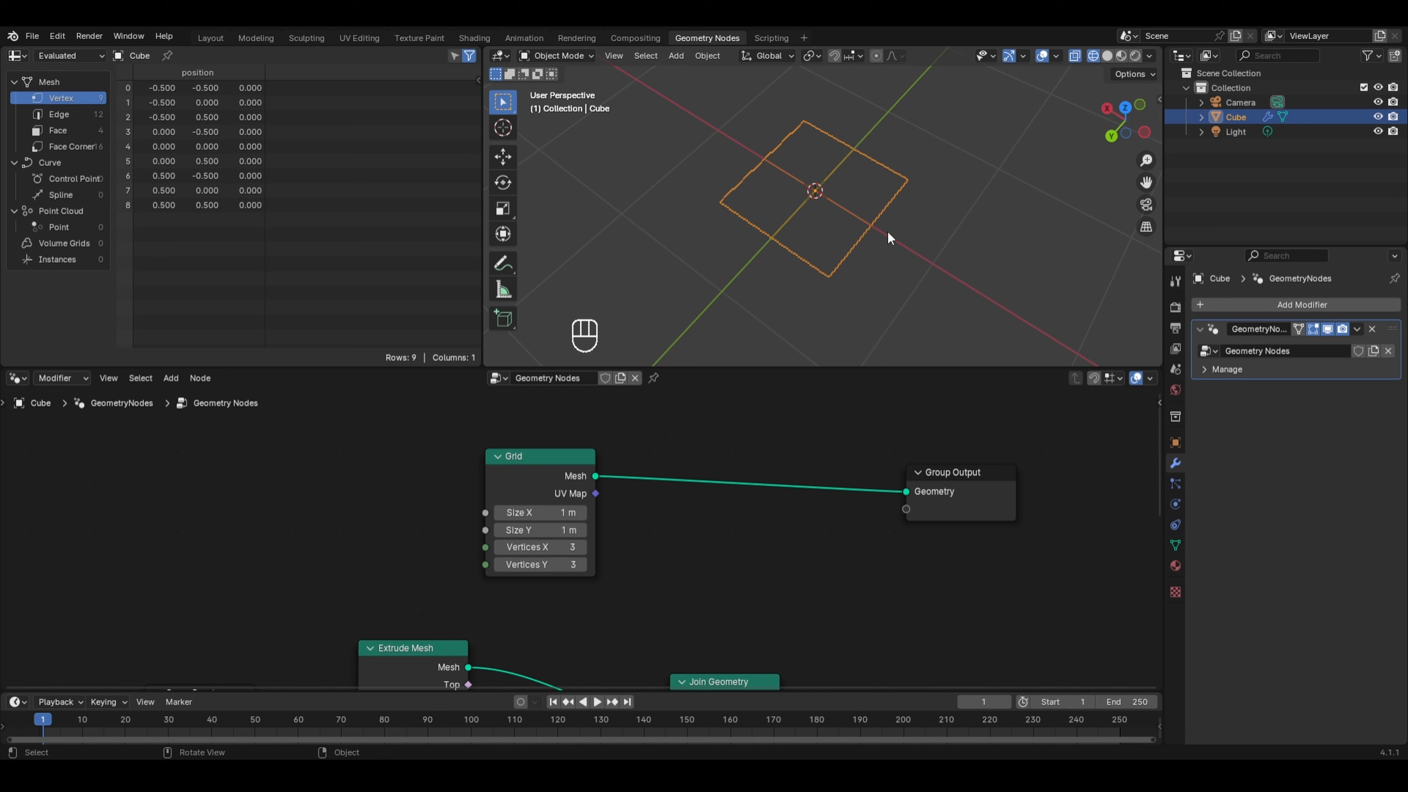
# - Nudge the Cube object slightly along the global Y and X axes
pyautogui.press('g')
pyautogui.press('y')
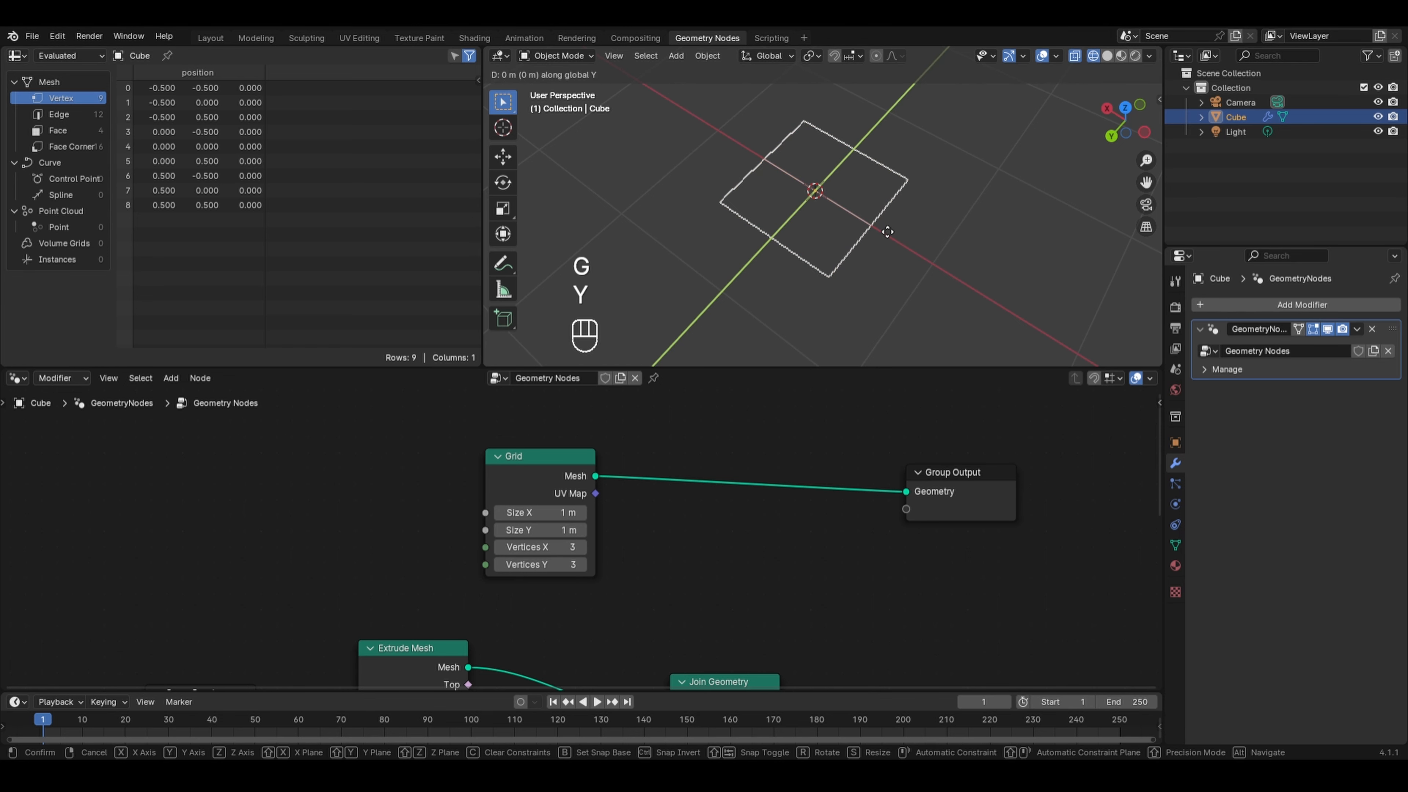
pyautogui.click(898, 231)
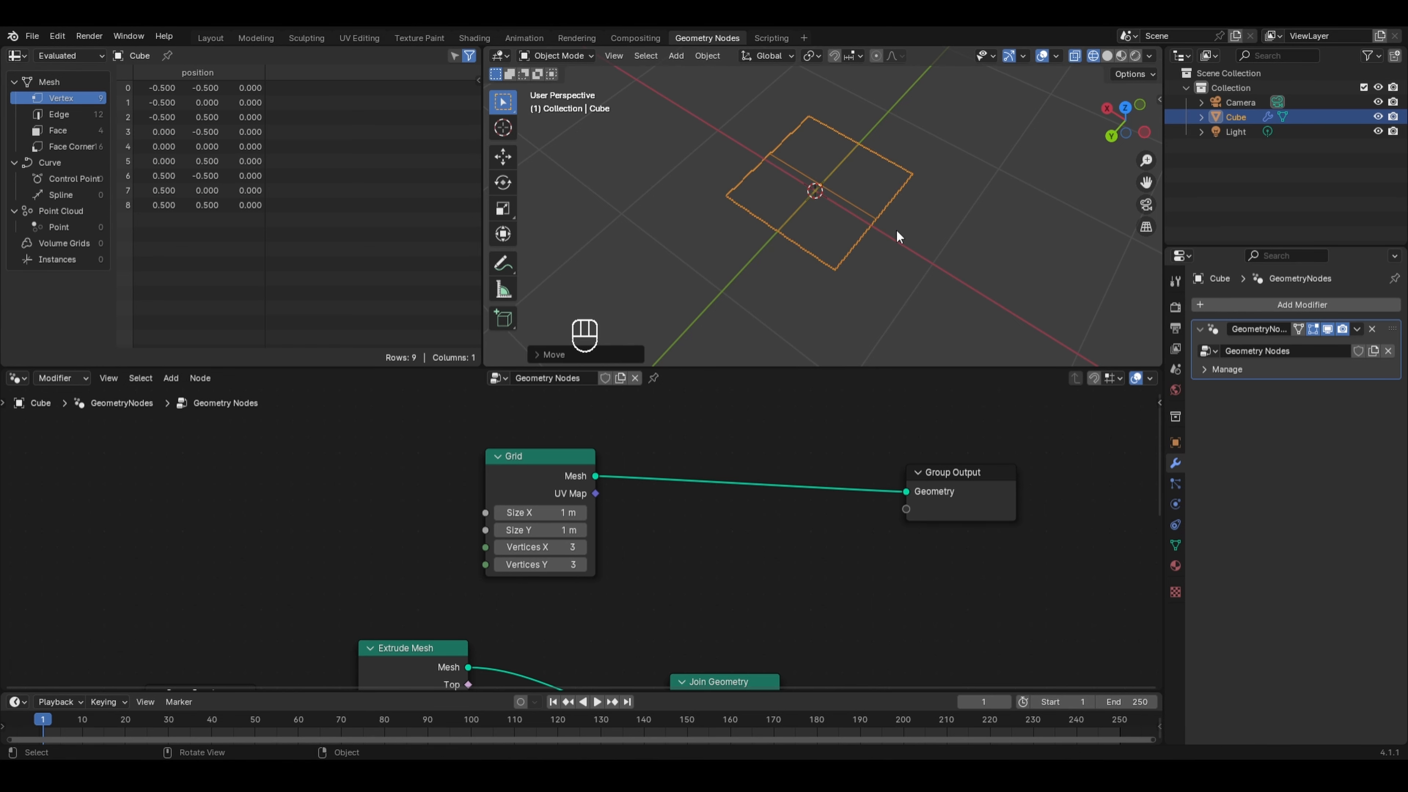
pyautogui.press('g')
pyautogui.press('x')
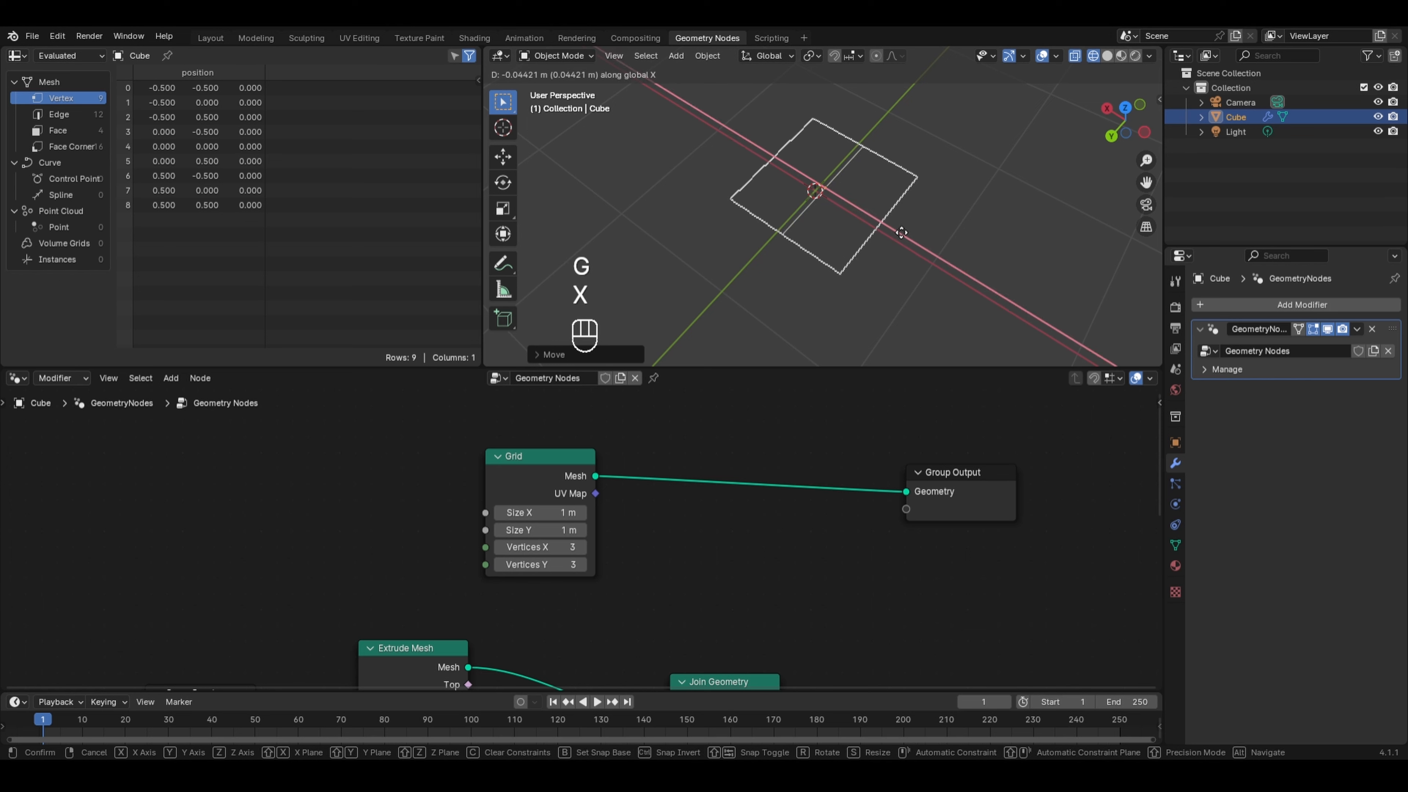
pyautogui.click(891, 251)
# - Set the Grid node's Vertices X and Vertices Y to 5 each
pyautogui.press('a')
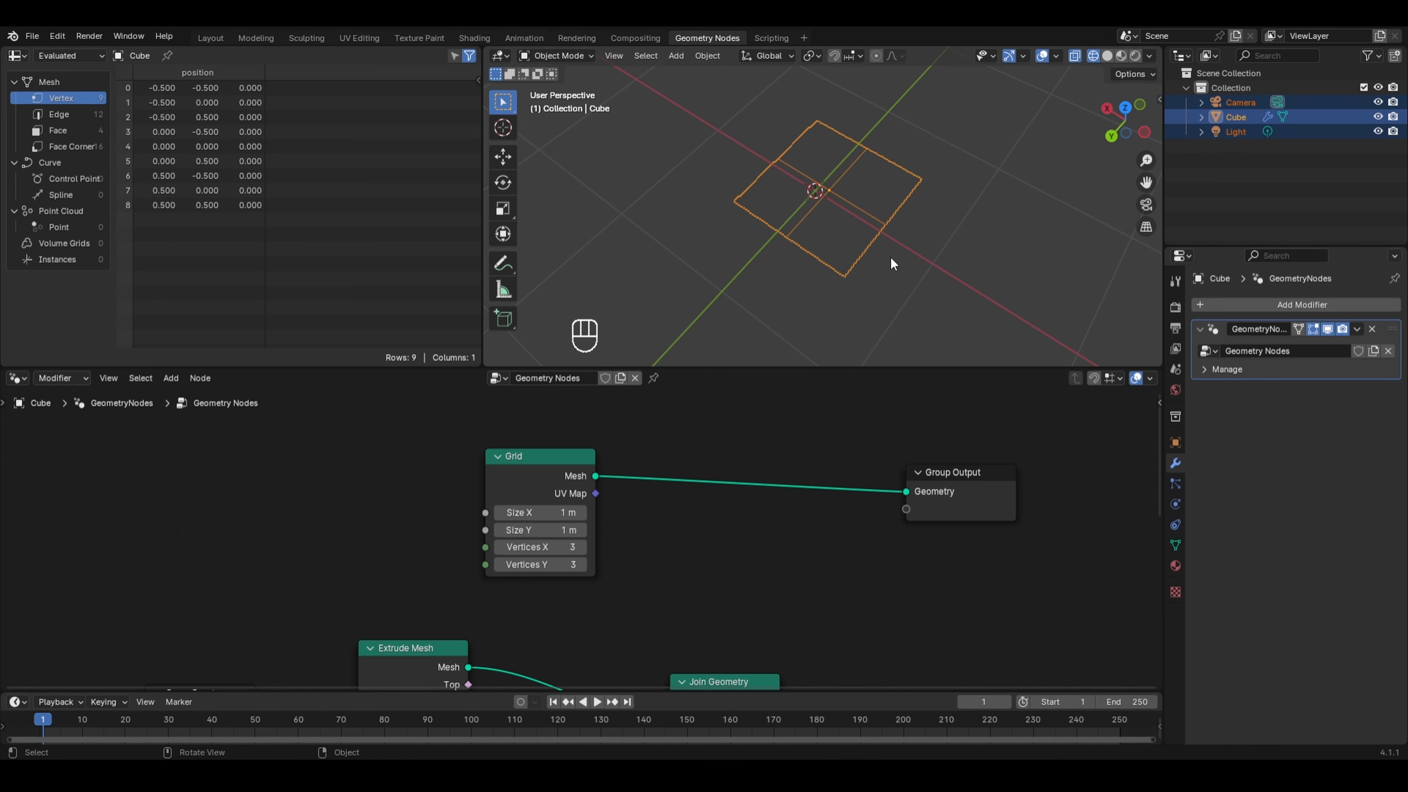
pyautogui.scroll(1, 891, 258)
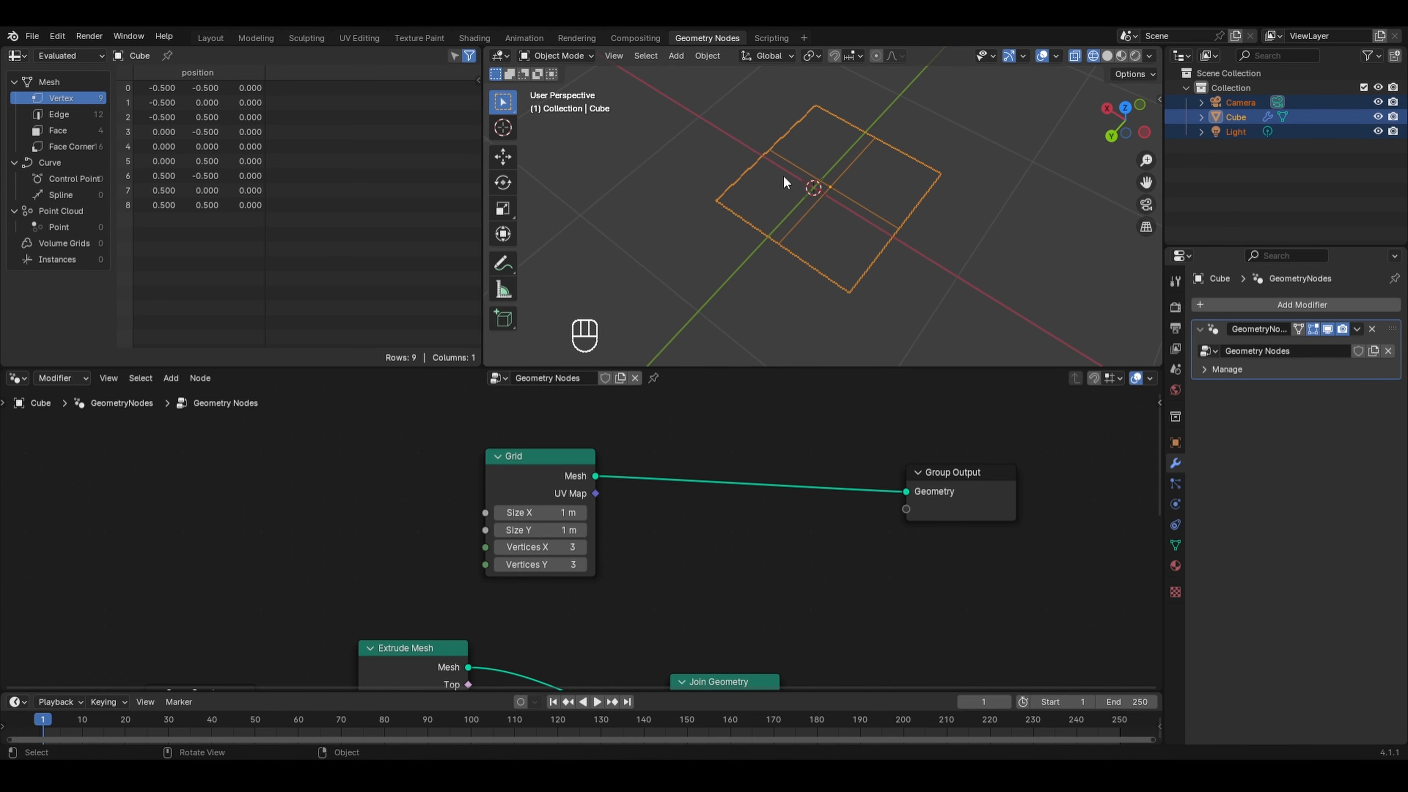
pyautogui.scroll(2, 783, 179)
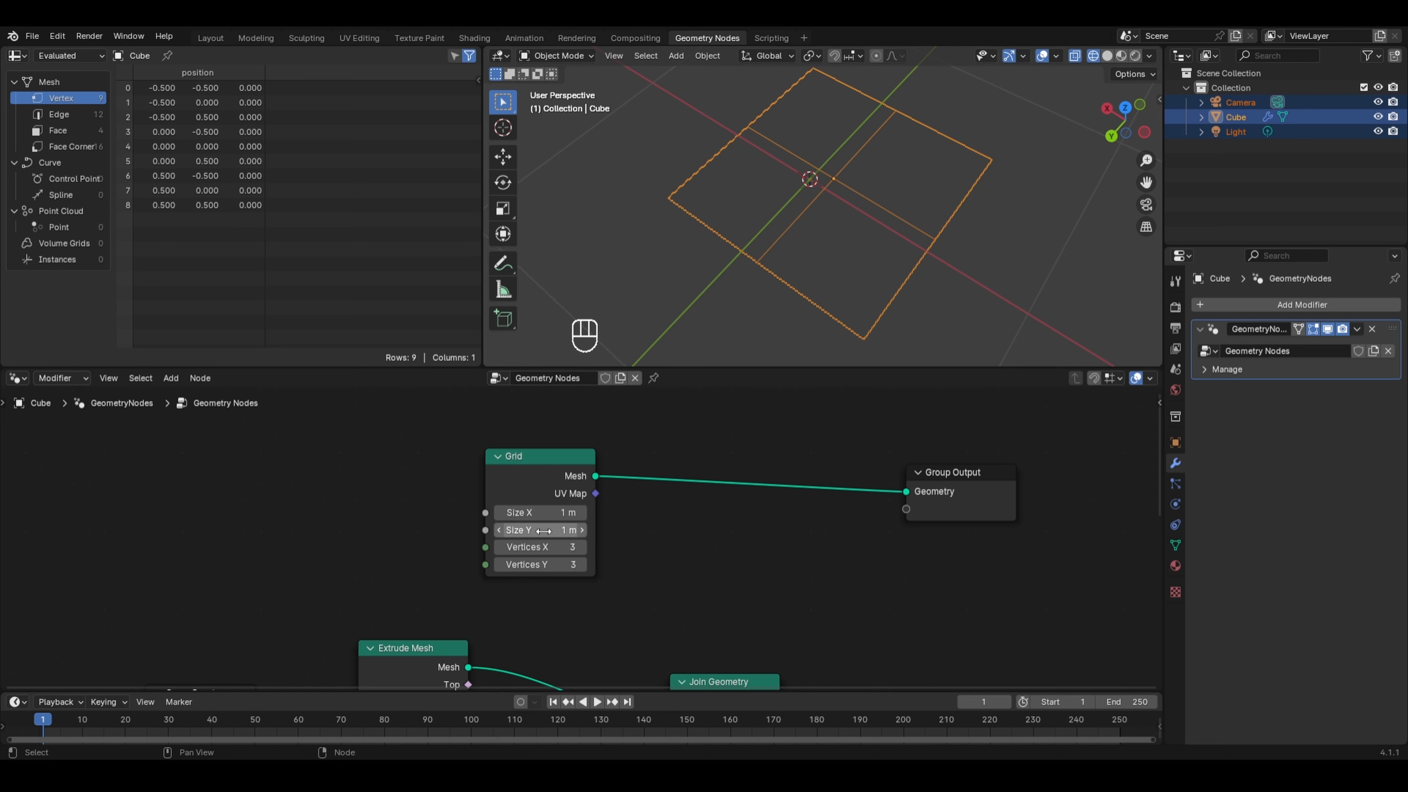
pyautogui.click(557, 547)
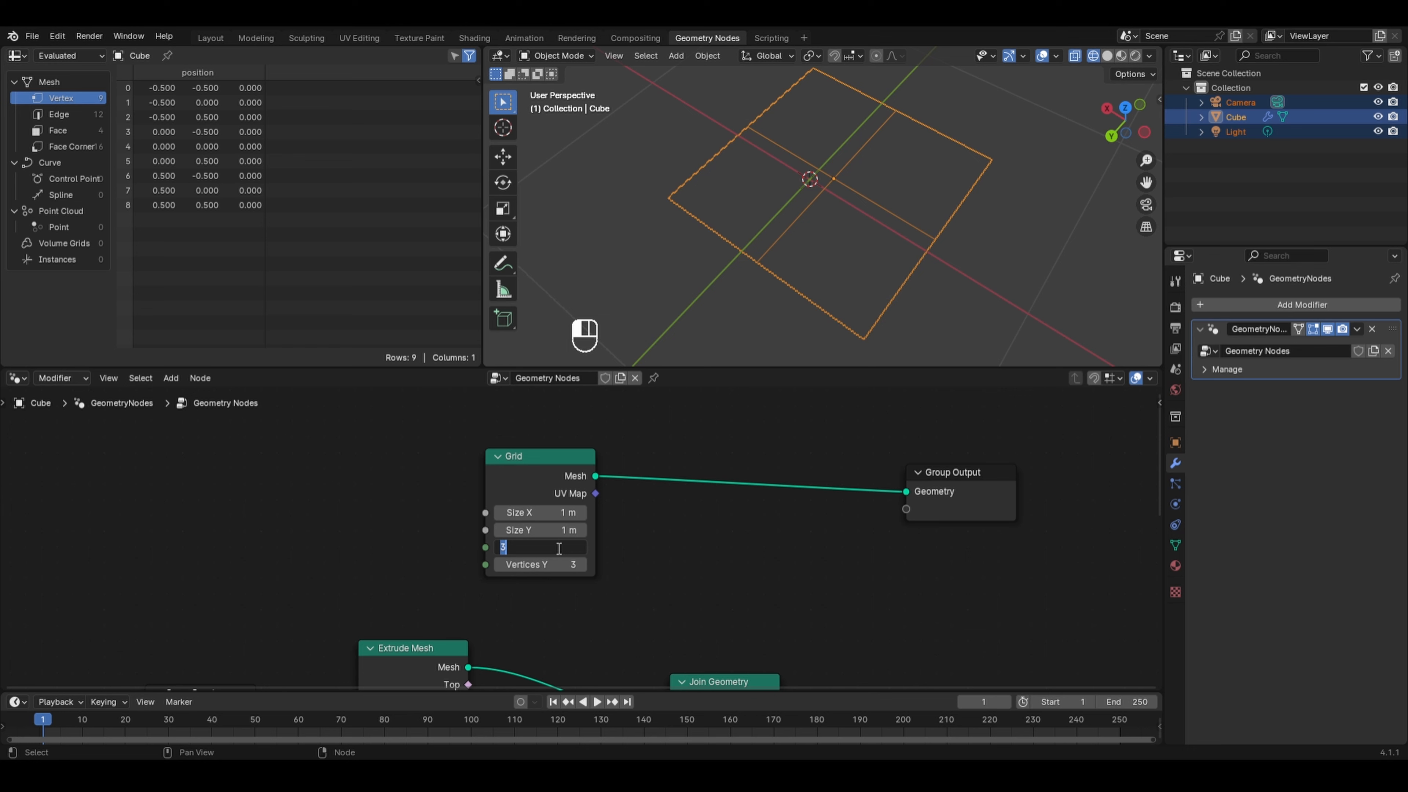
pyautogui.write('5')
pyautogui.press('Return')
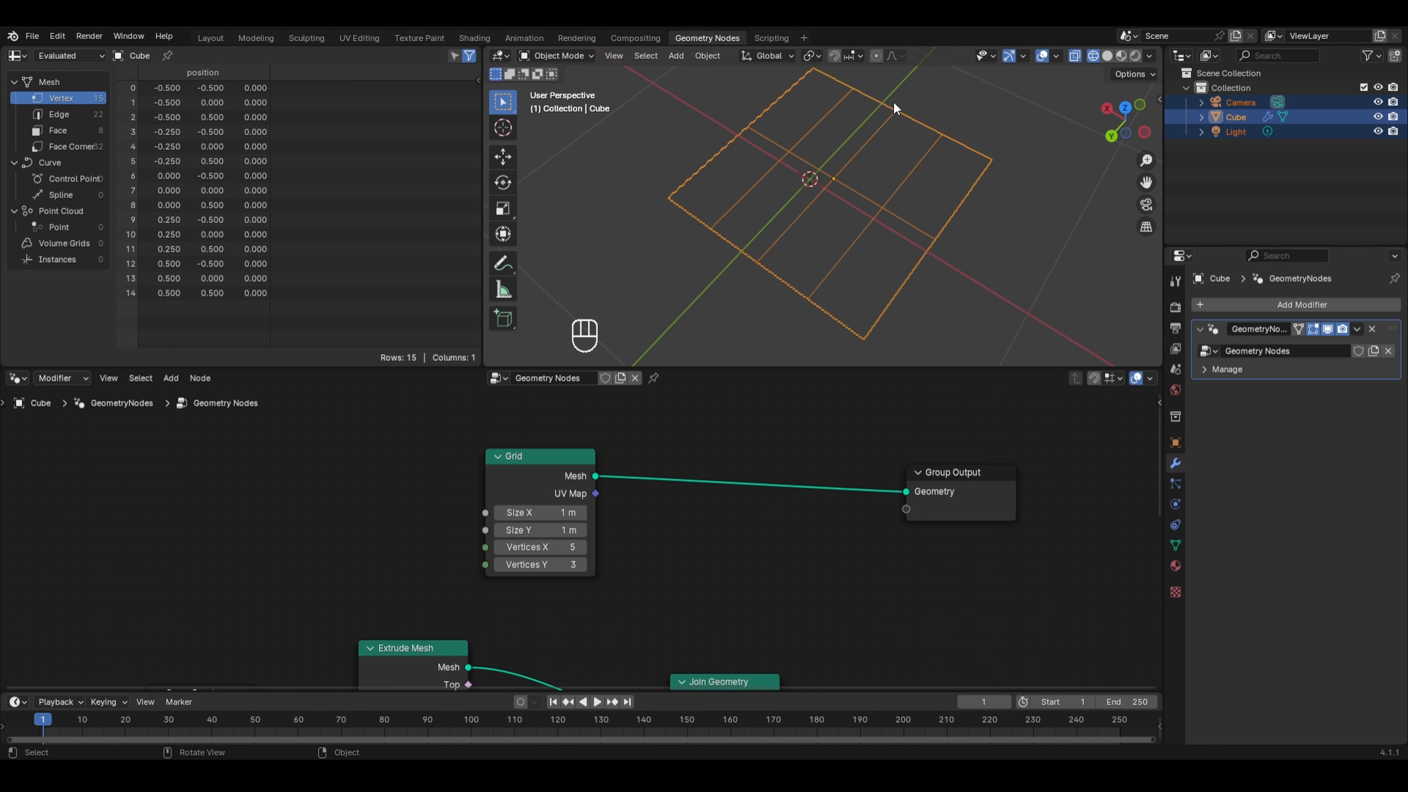
pyautogui.click(551, 564)
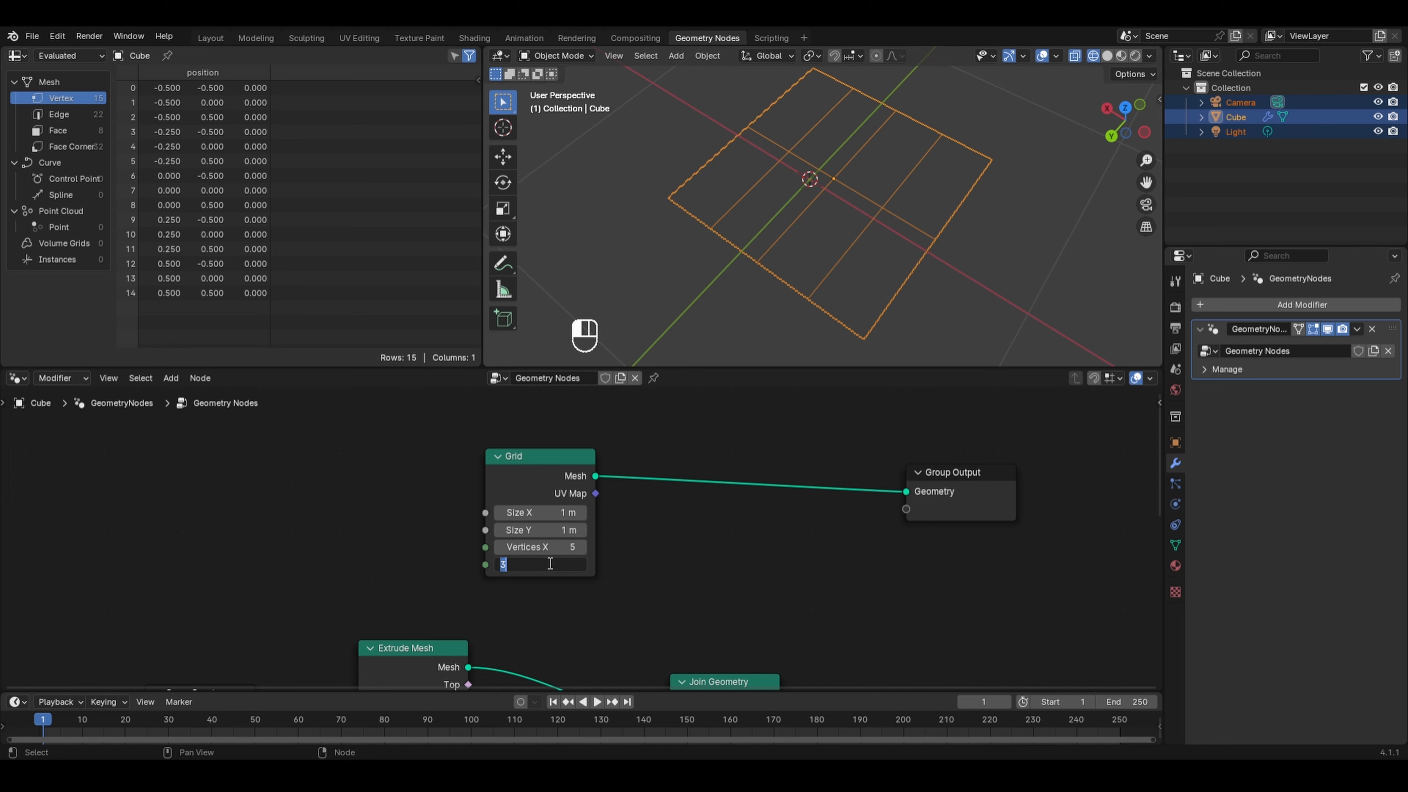
pyautogui.write('5')
pyautogui.press('Return')
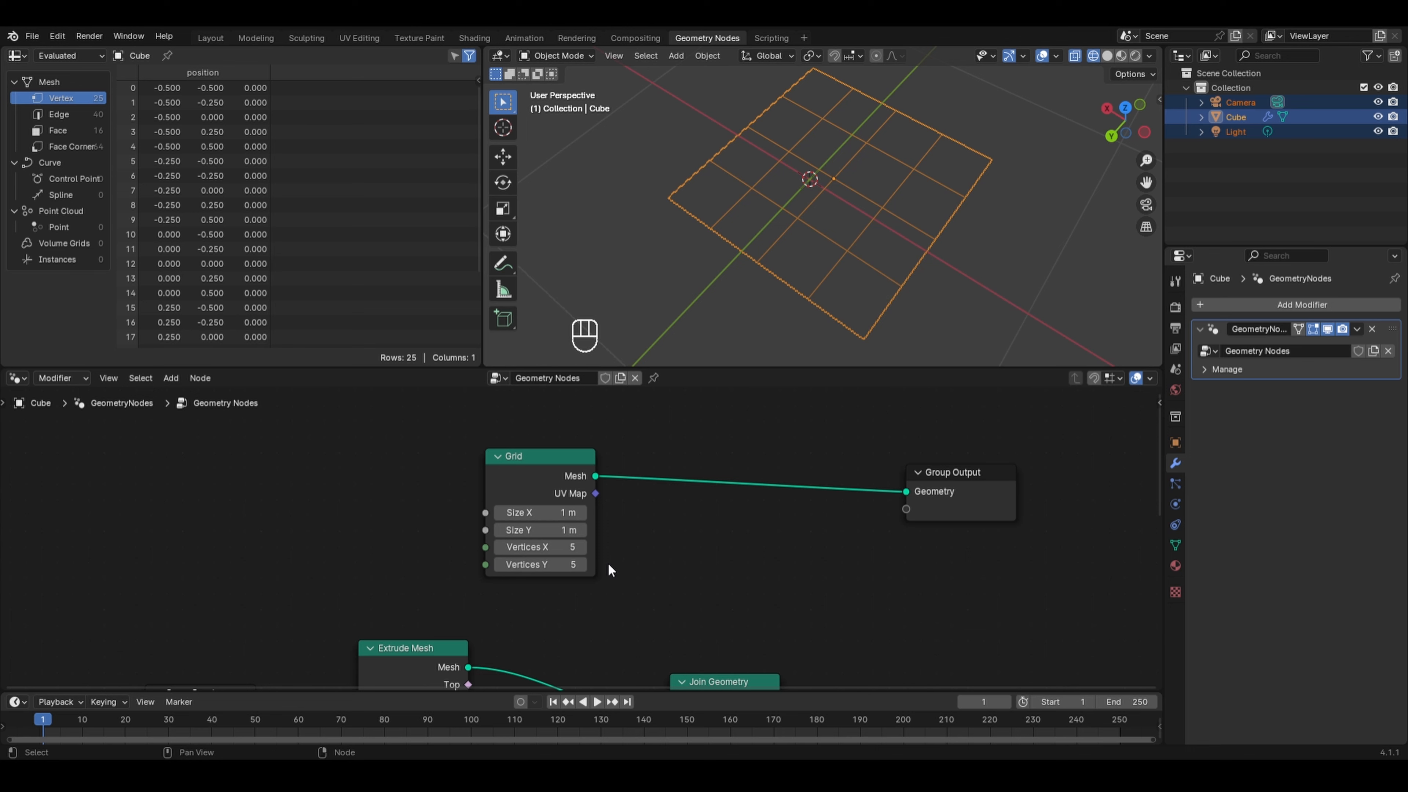
# - Add an Instance on Points node between the Grid and the Group Output
pyautogui.scroll(-3, 792, 325)
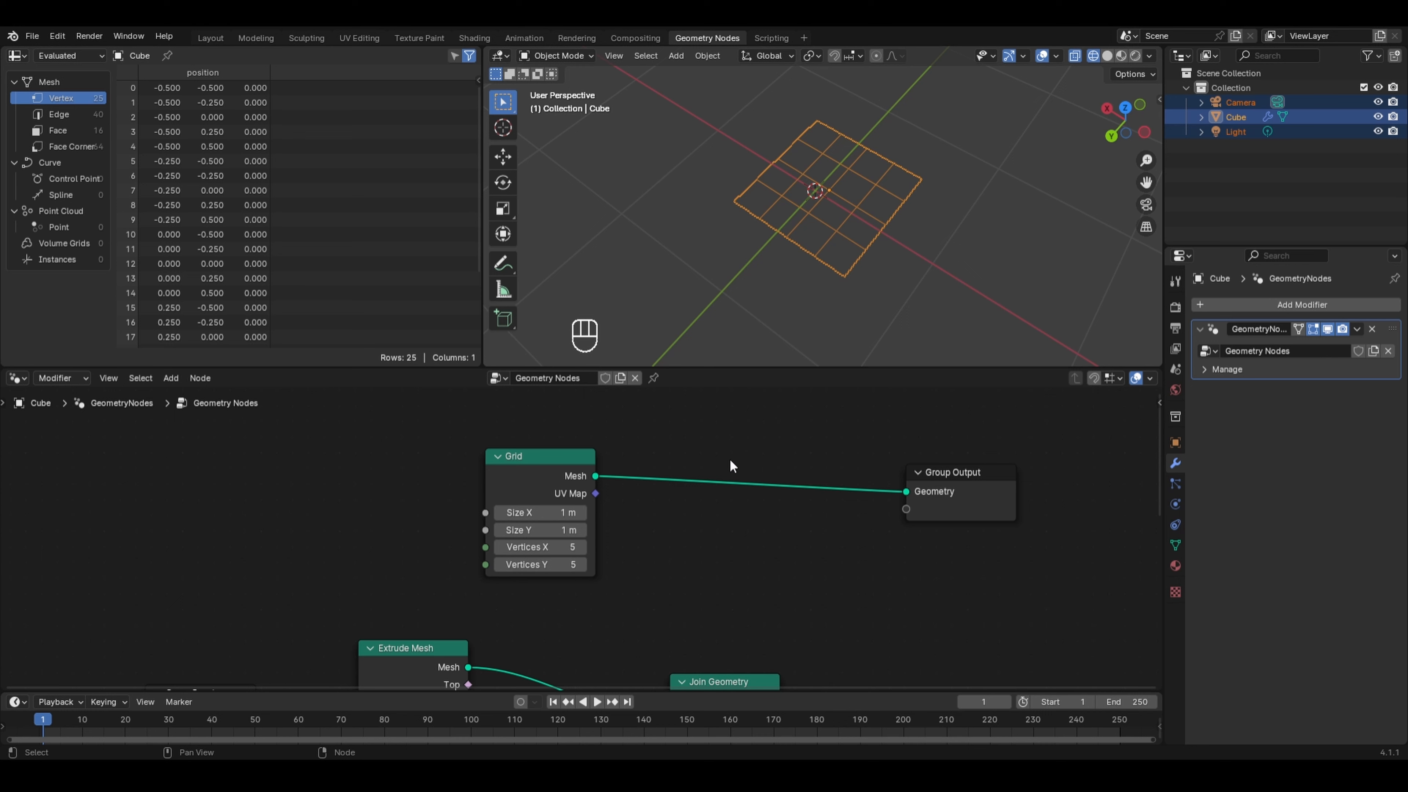
pyautogui.hotkey('shift', 'a')
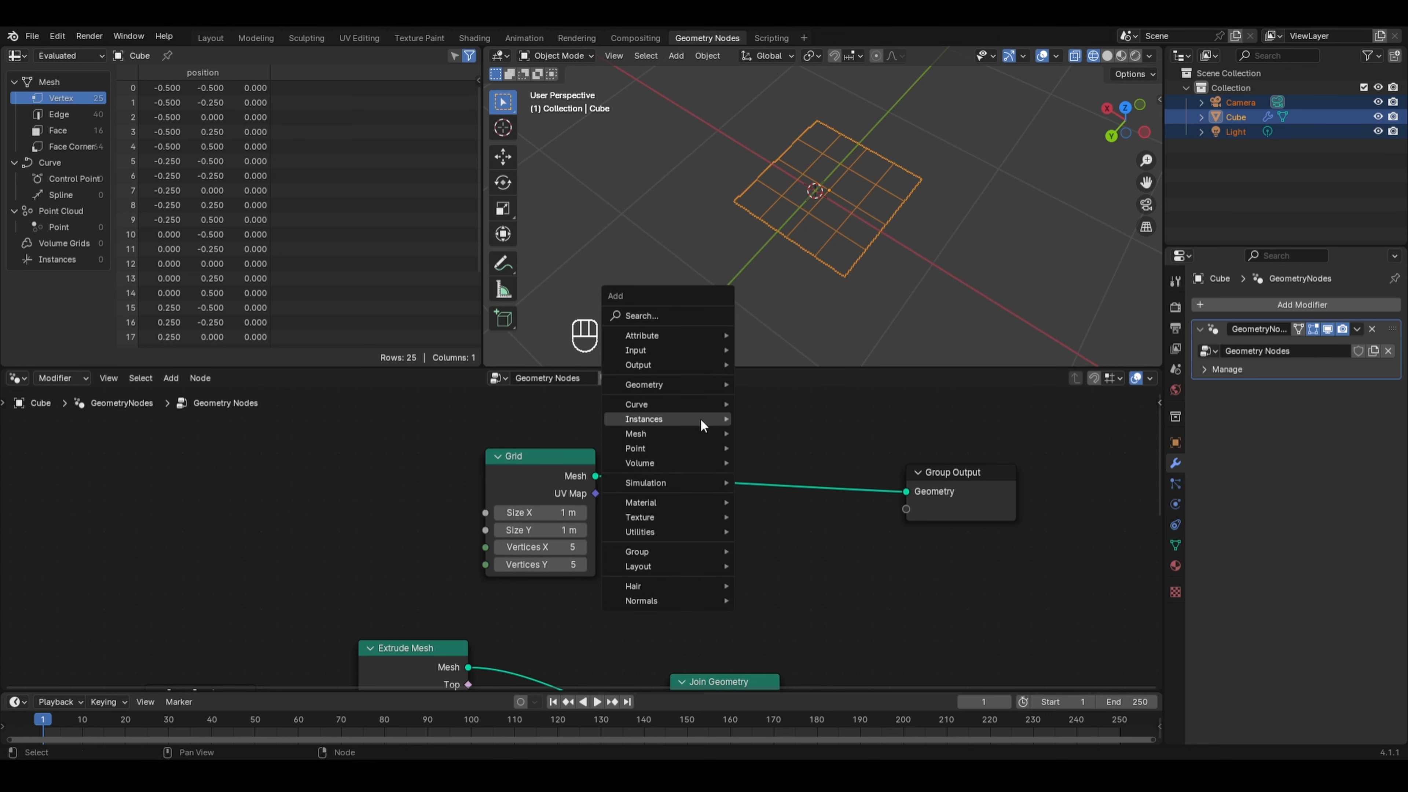
pyautogui.moveTo(701, 422)
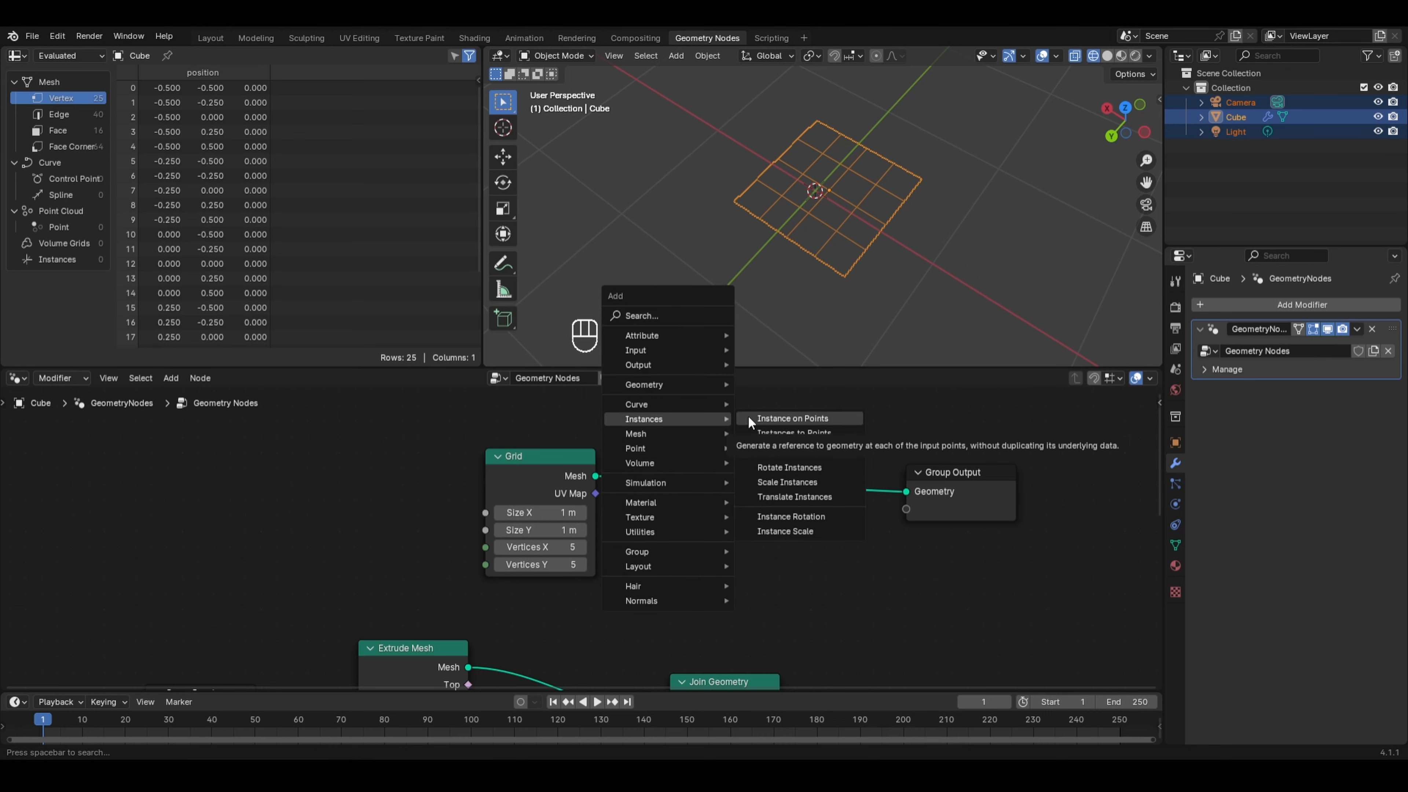
pyautogui.click(773, 416)
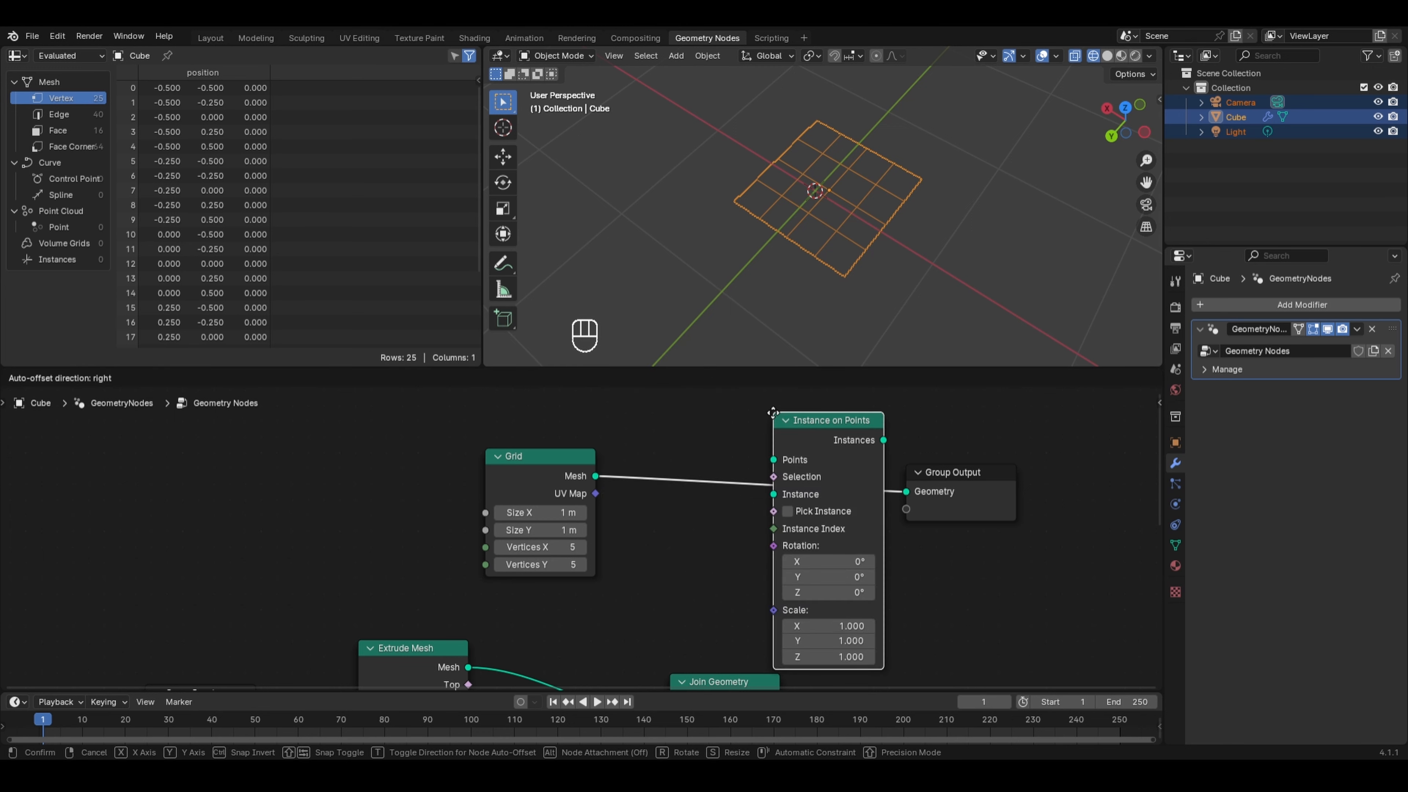
pyautogui.click(710, 409)
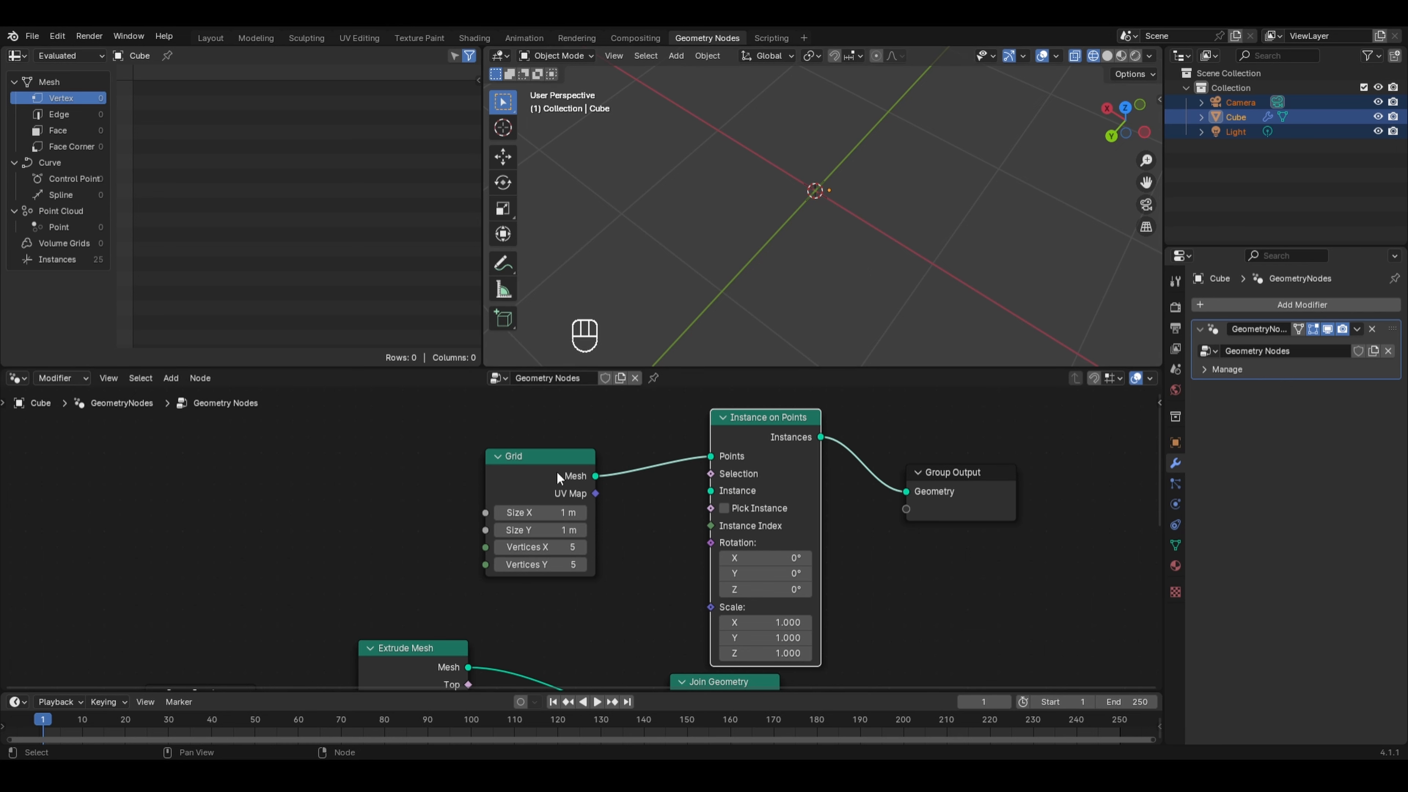
# - Add a Cube mesh primitive node and connect its Mesh to the Instance input of Instance on Points
pyautogui.moveTo(542, 466); pyautogui.dragTo(543, 426)
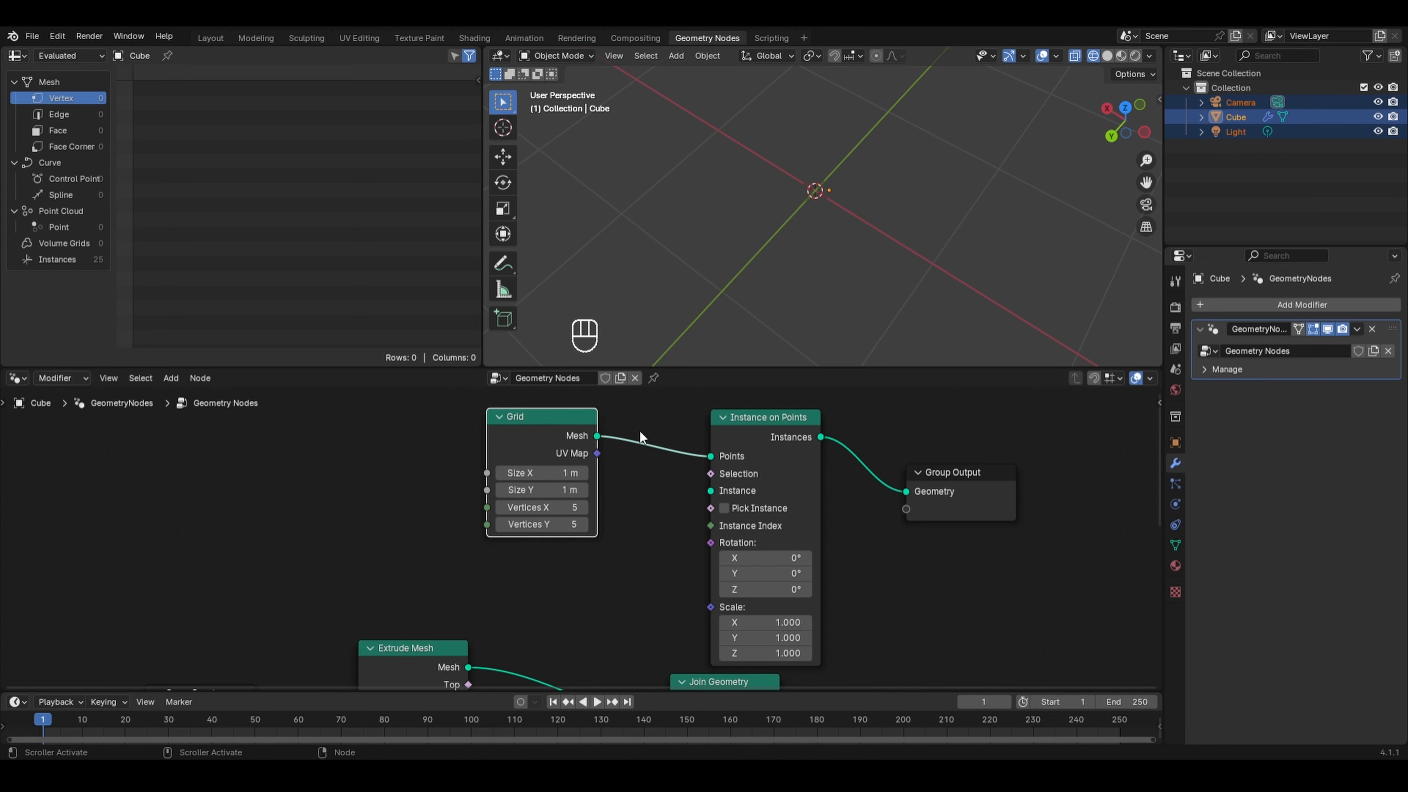
pyautogui.hotkey('shift', 'a')
pyautogui.moveTo(598, 441)
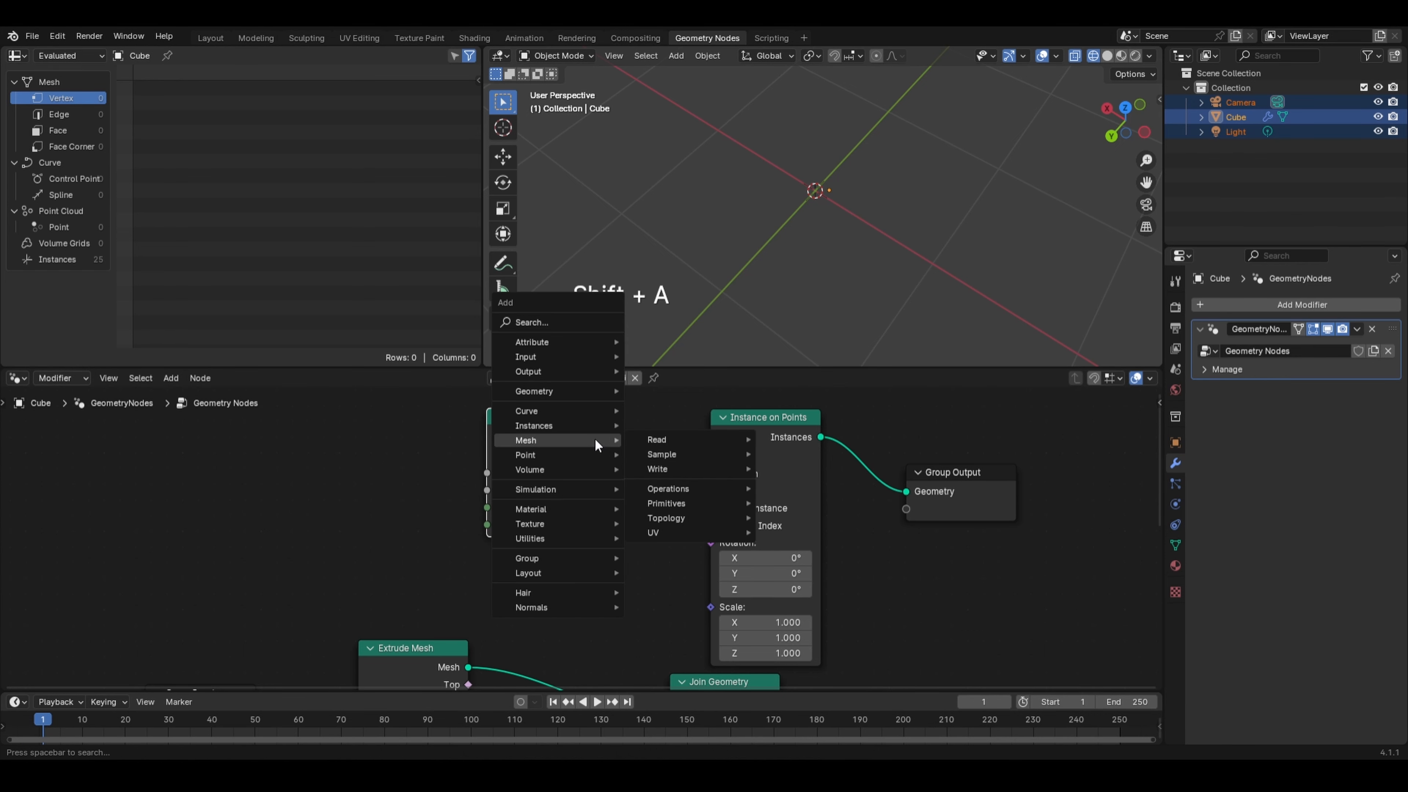
pyautogui.moveTo(740, 503)
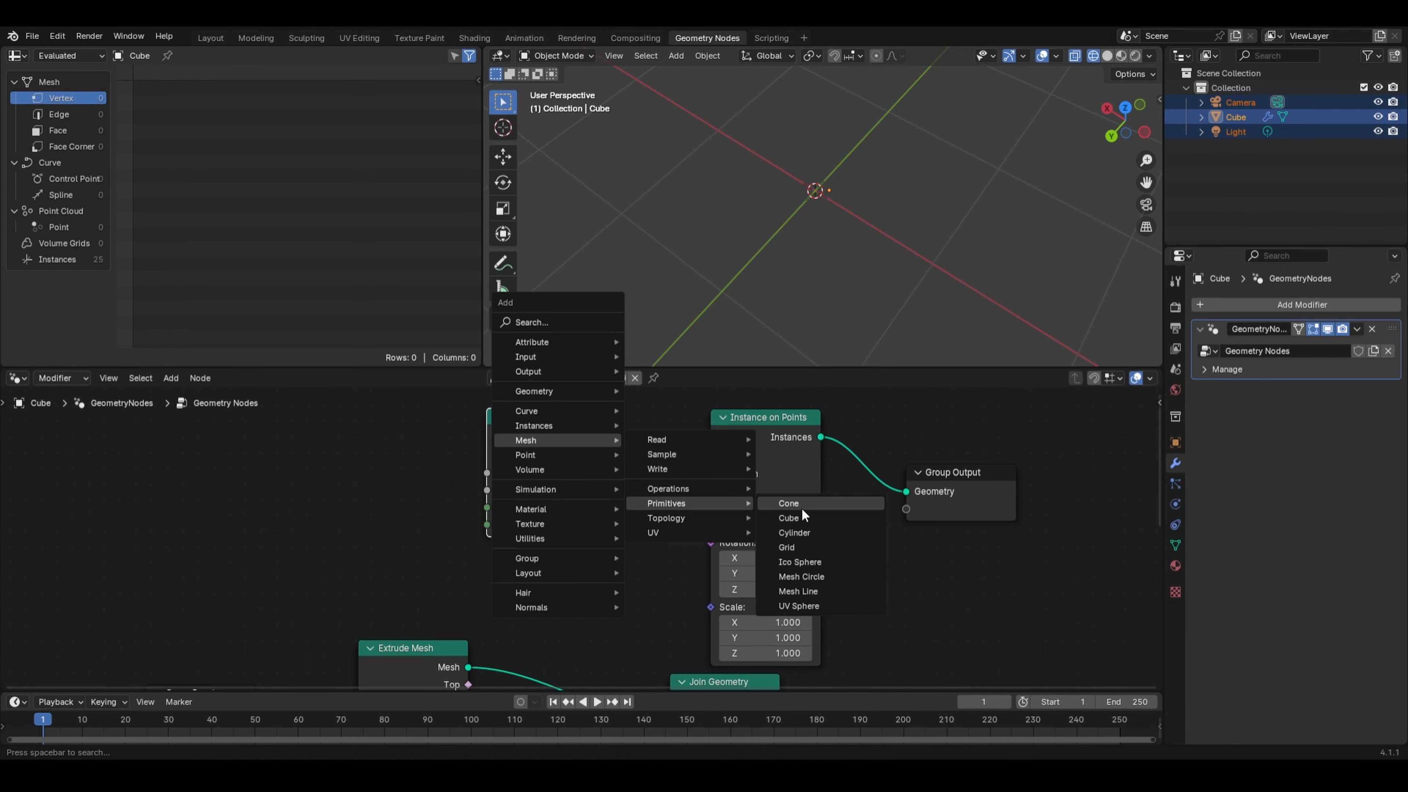
pyautogui.click(797, 518)
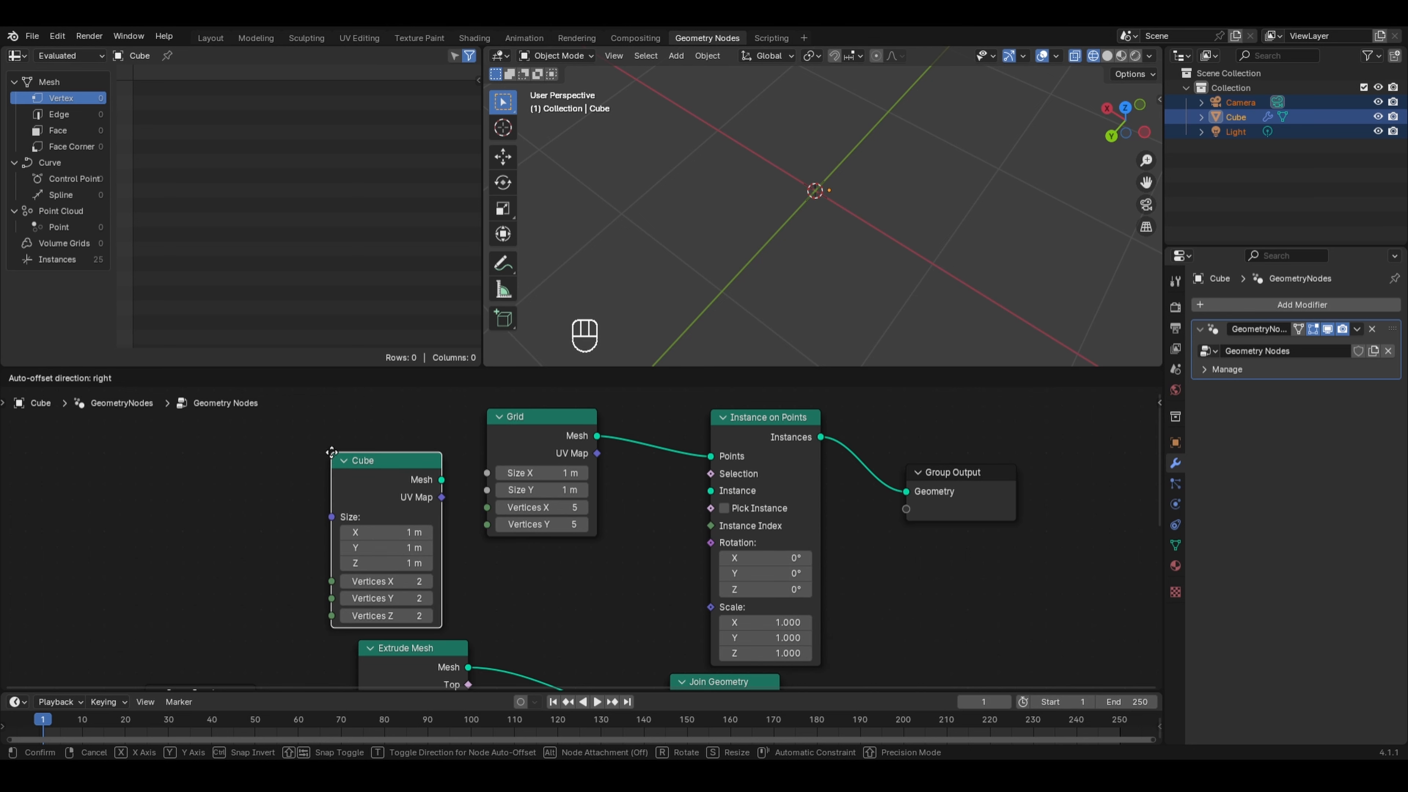
pyautogui.click(331, 452)
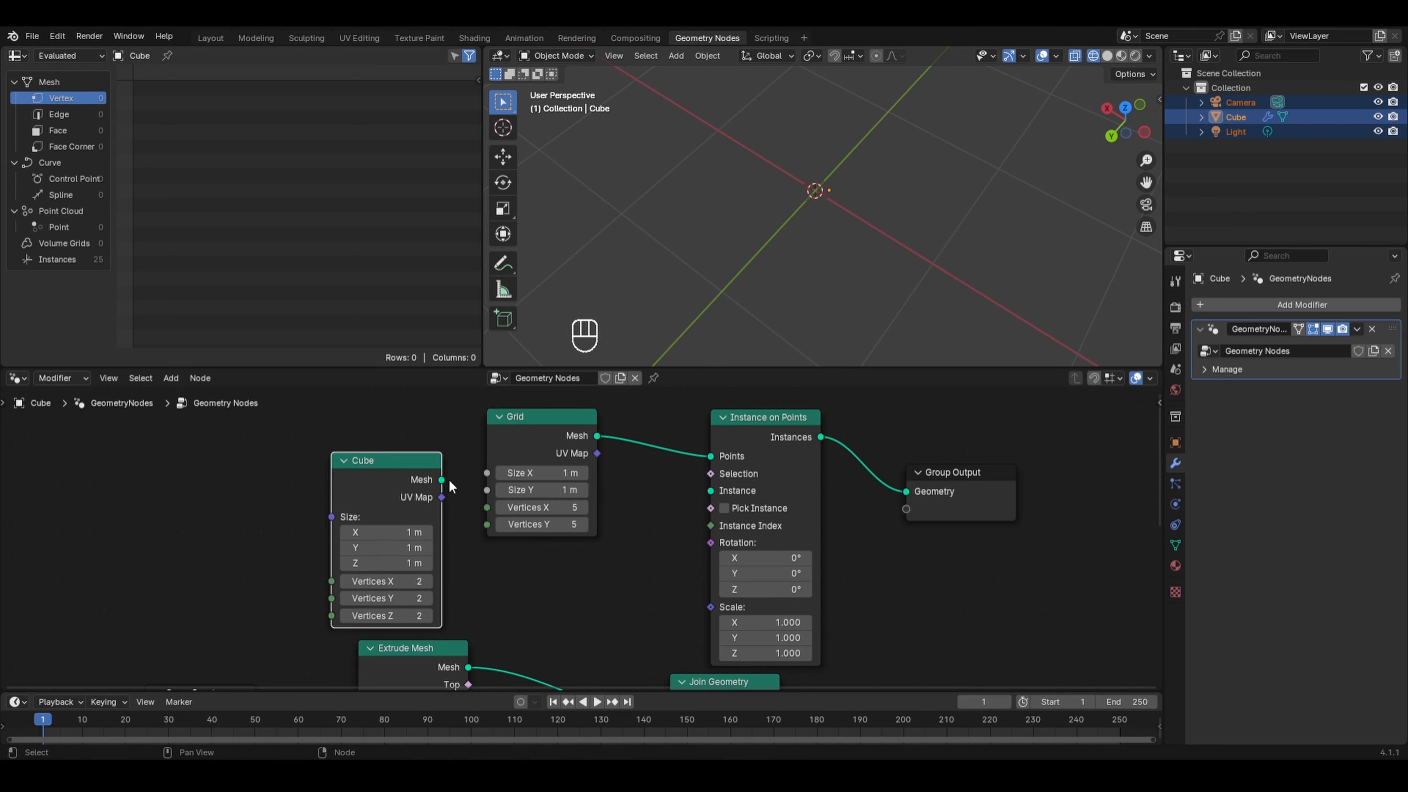
pyautogui.moveTo(441, 479); pyautogui.dragTo(713, 490)
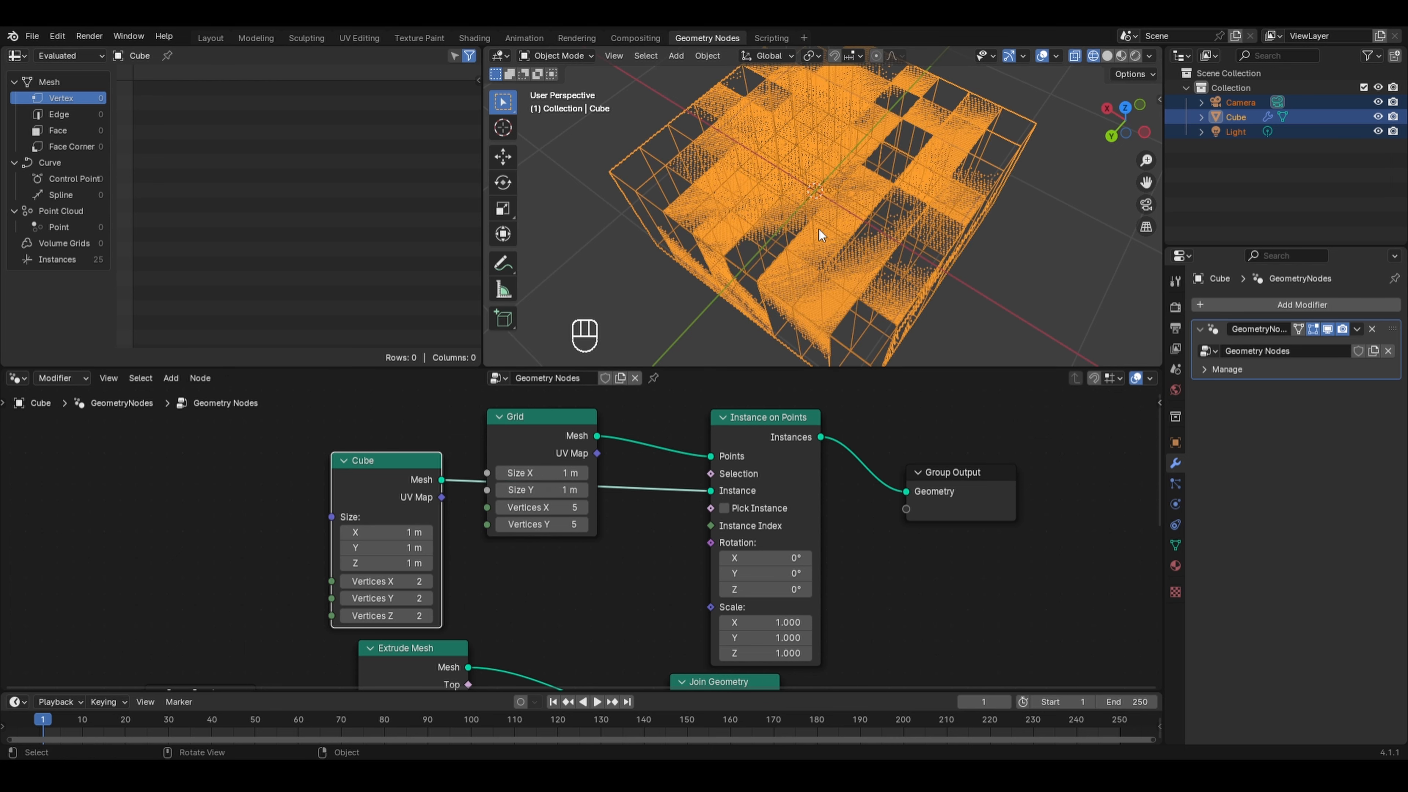
# - Switch to Solid shading and set the Cube node's Size X, Y and Z to 0.1 m
pyautogui.click(1103, 58)
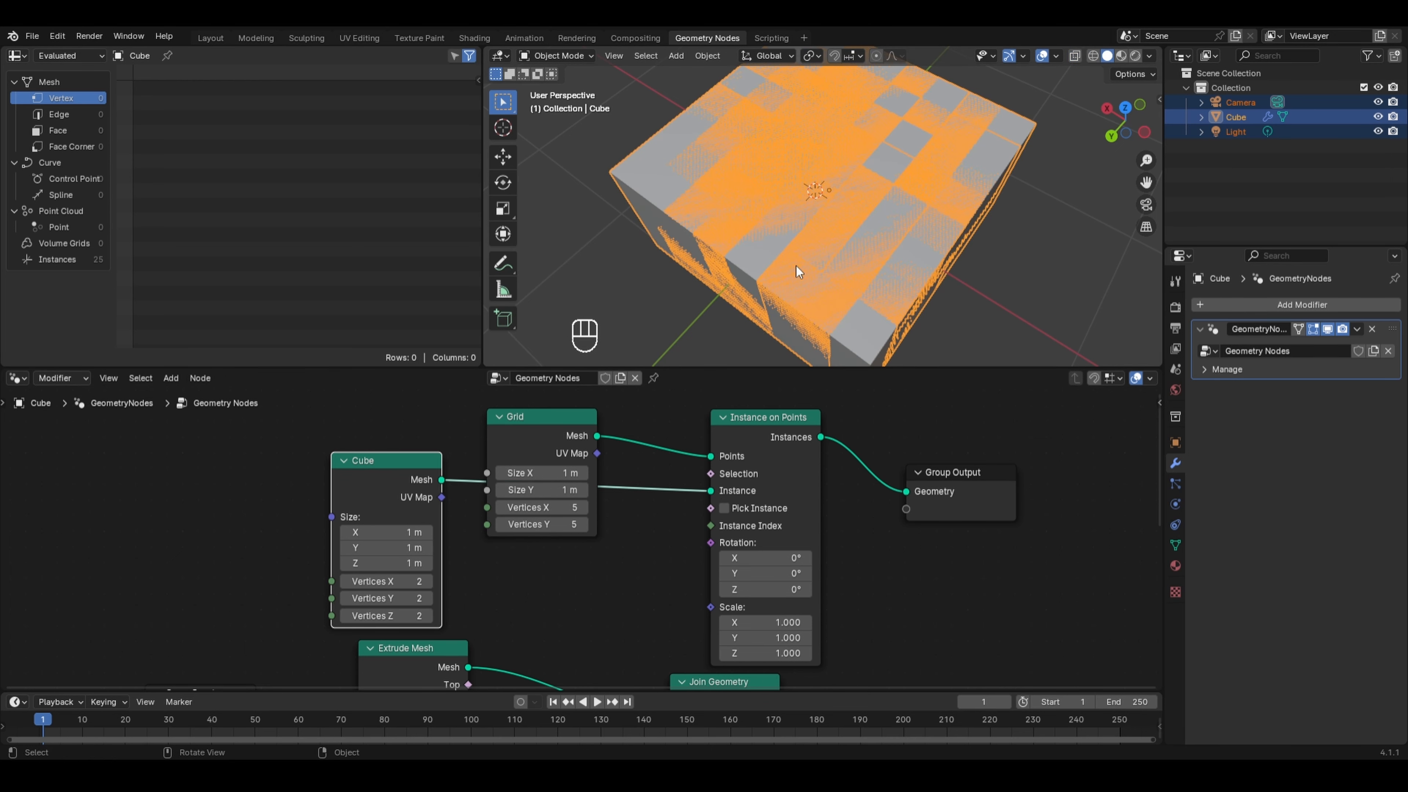
pyautogui.scroll(-1, 797, 266)
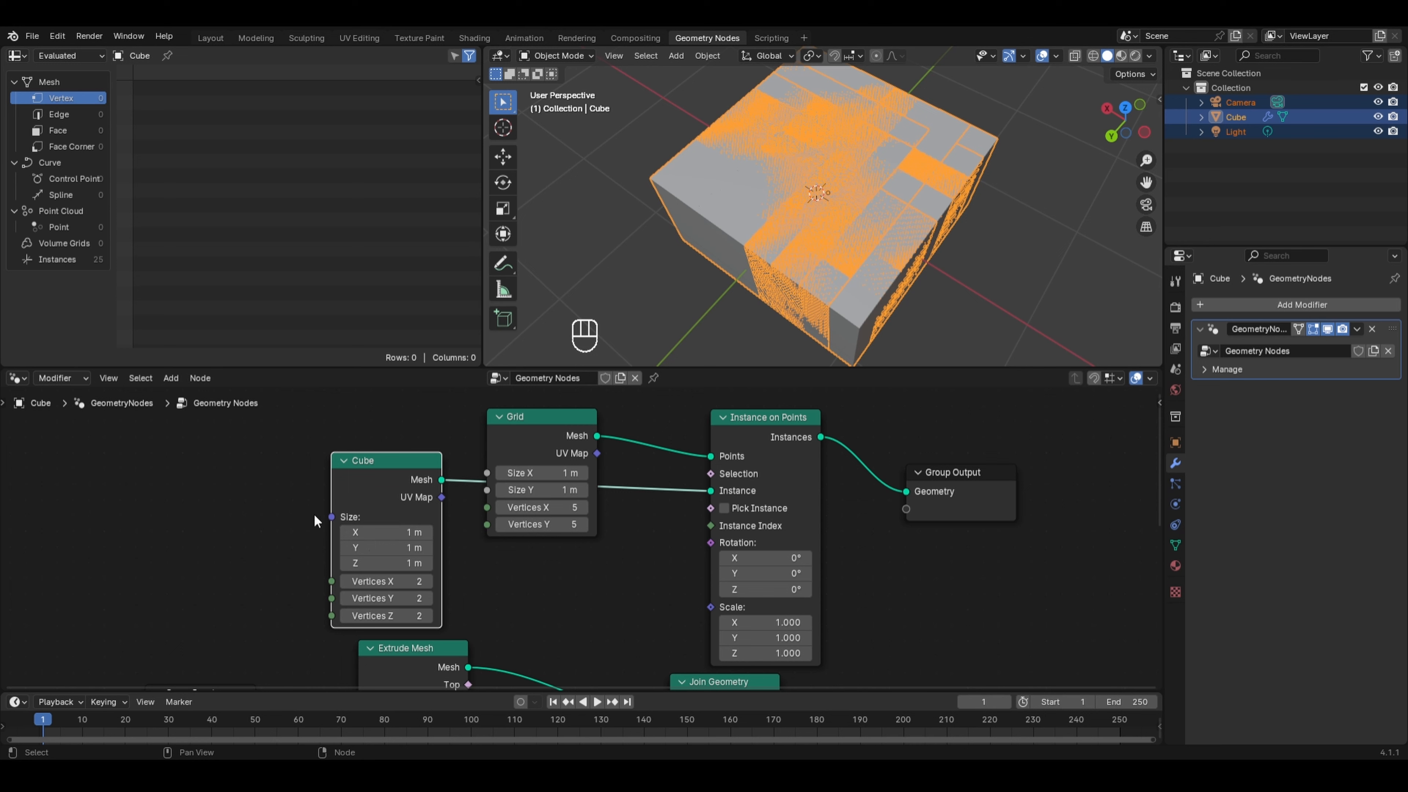
pyautogui.moveTo(358, 532); pyautogui.dragTo(359, 563)
pyautogui.press('BackSpace')
pyautogui.write('.1')
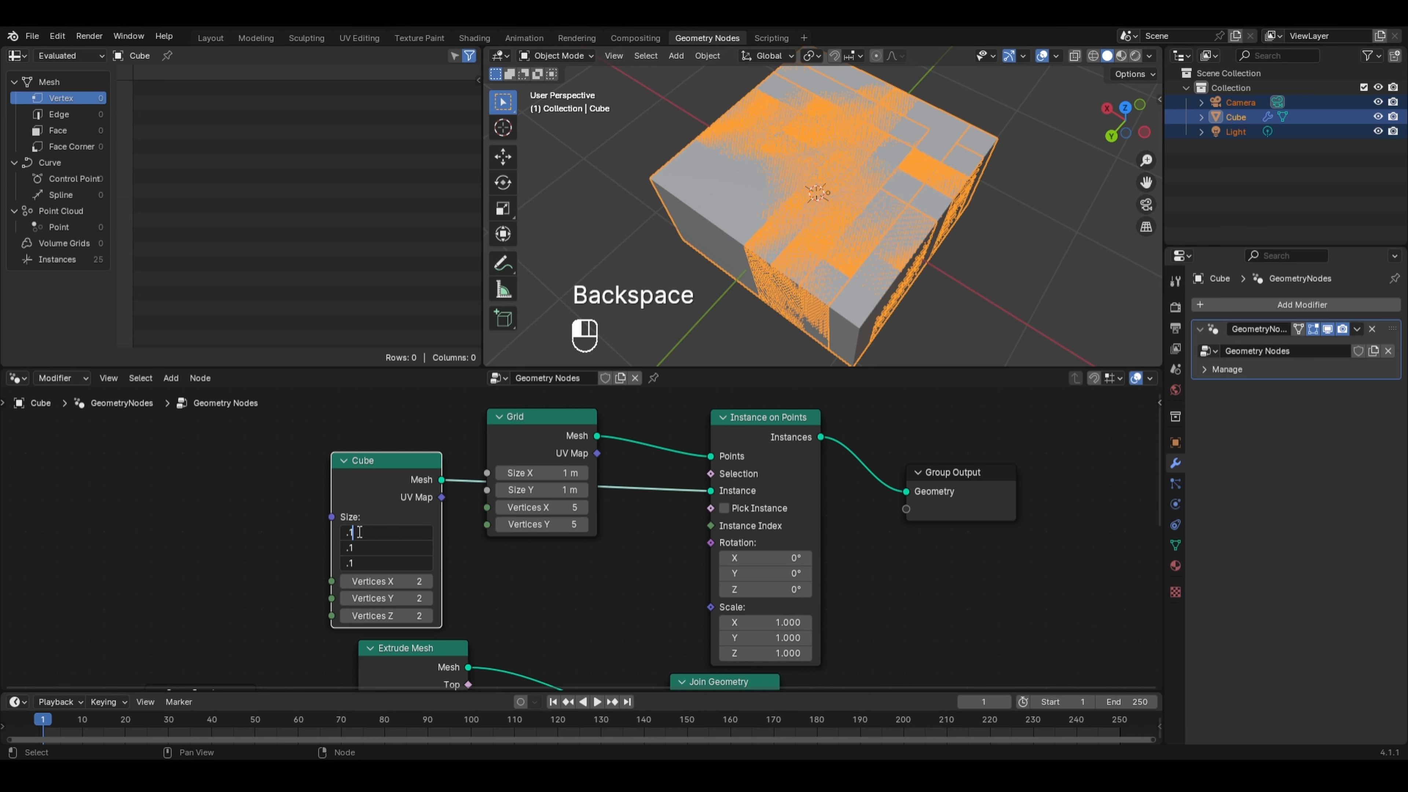
pyautogui.press('Return')
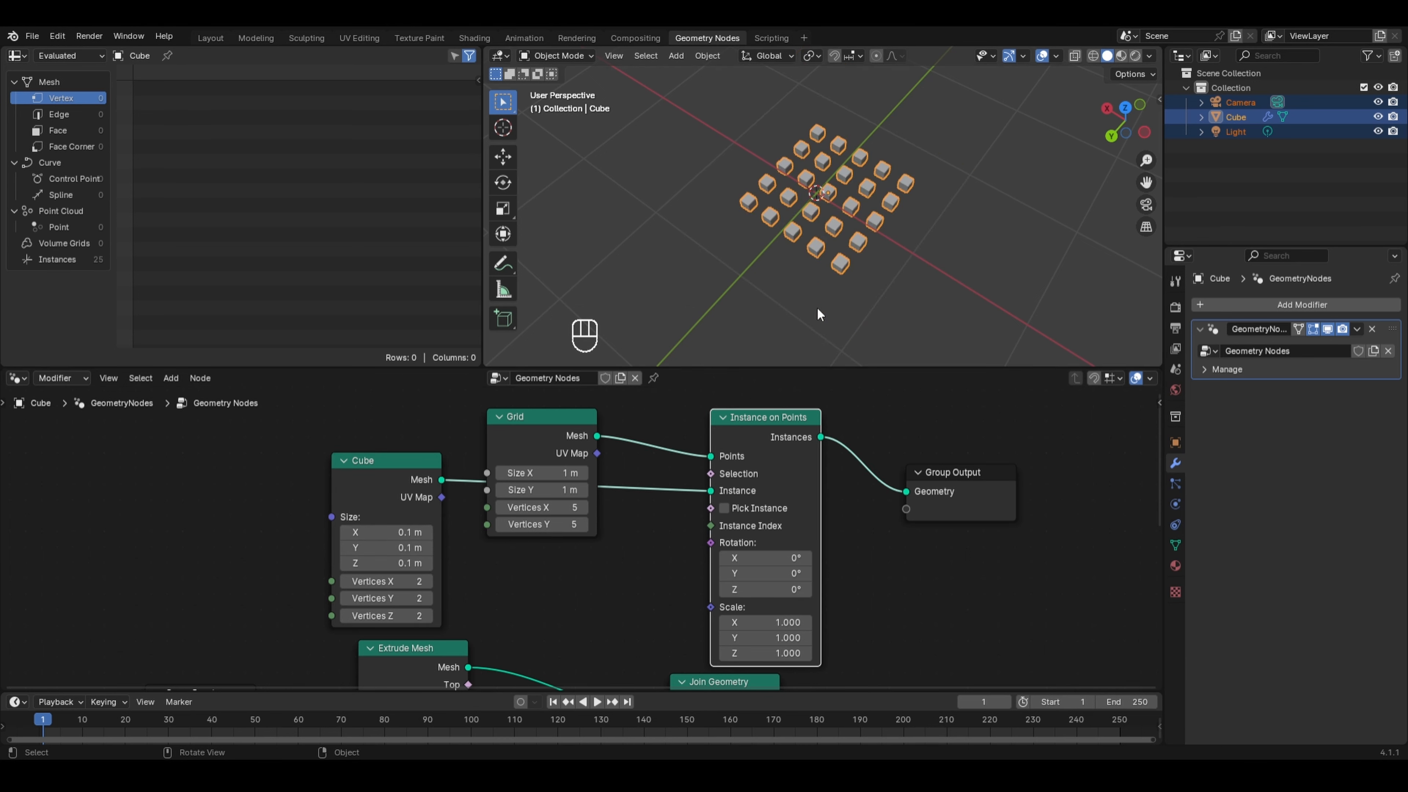
# - Set the Grid node's Vertices X to 3
pyautogui.moveTo(791, 456)
pyautogui.scroll(2, 803, 252)
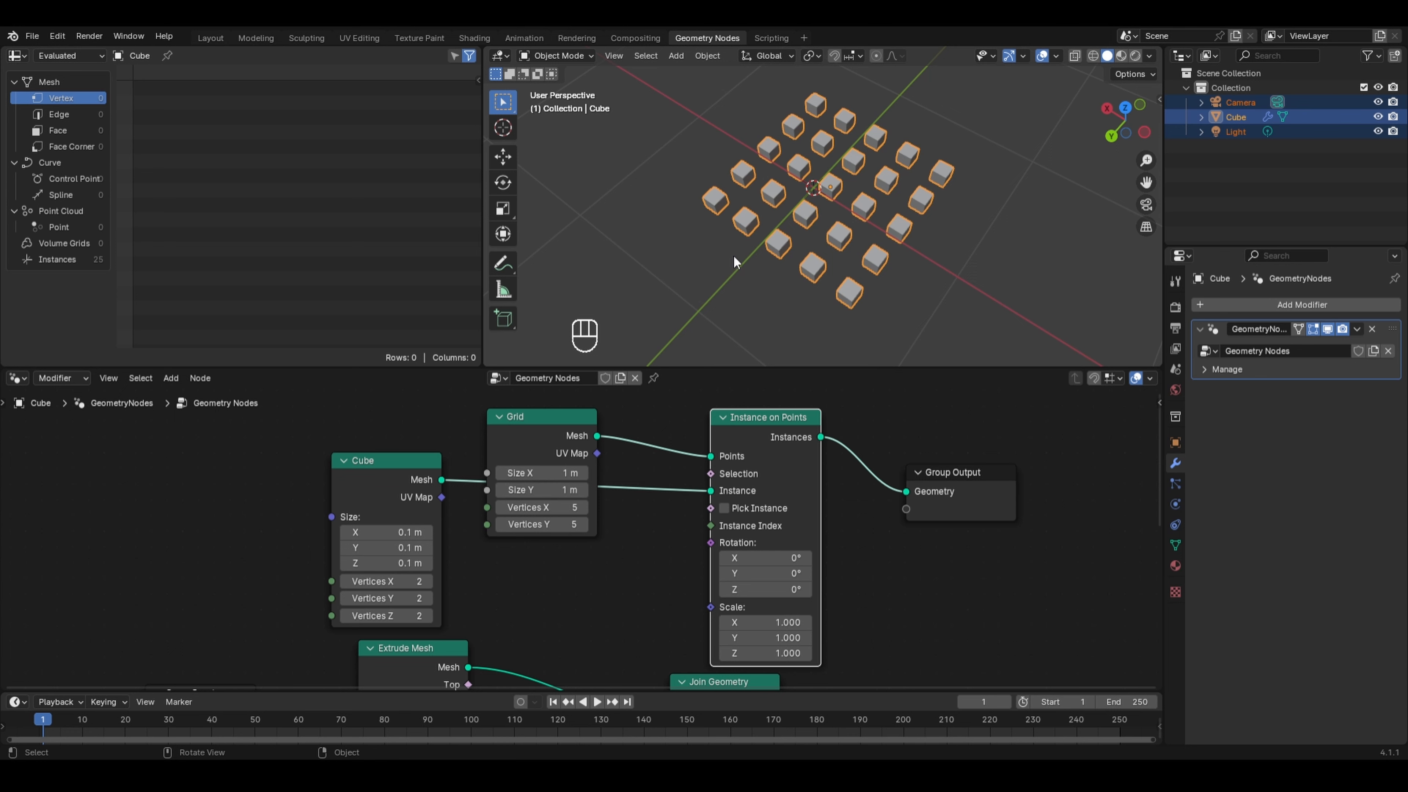
pyautogui.click(554, 509)
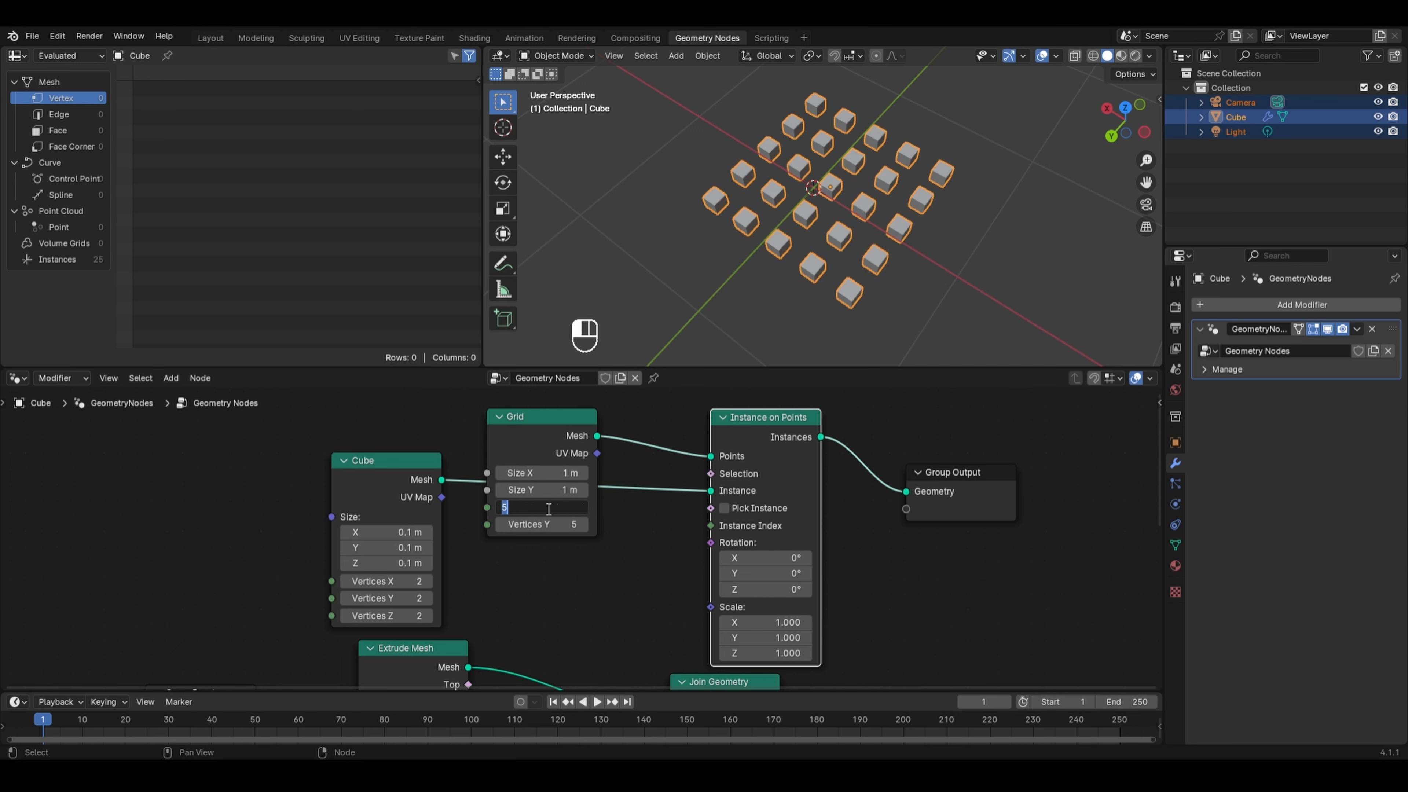
pyautogui.write('3')
pyautogui.press('Return')
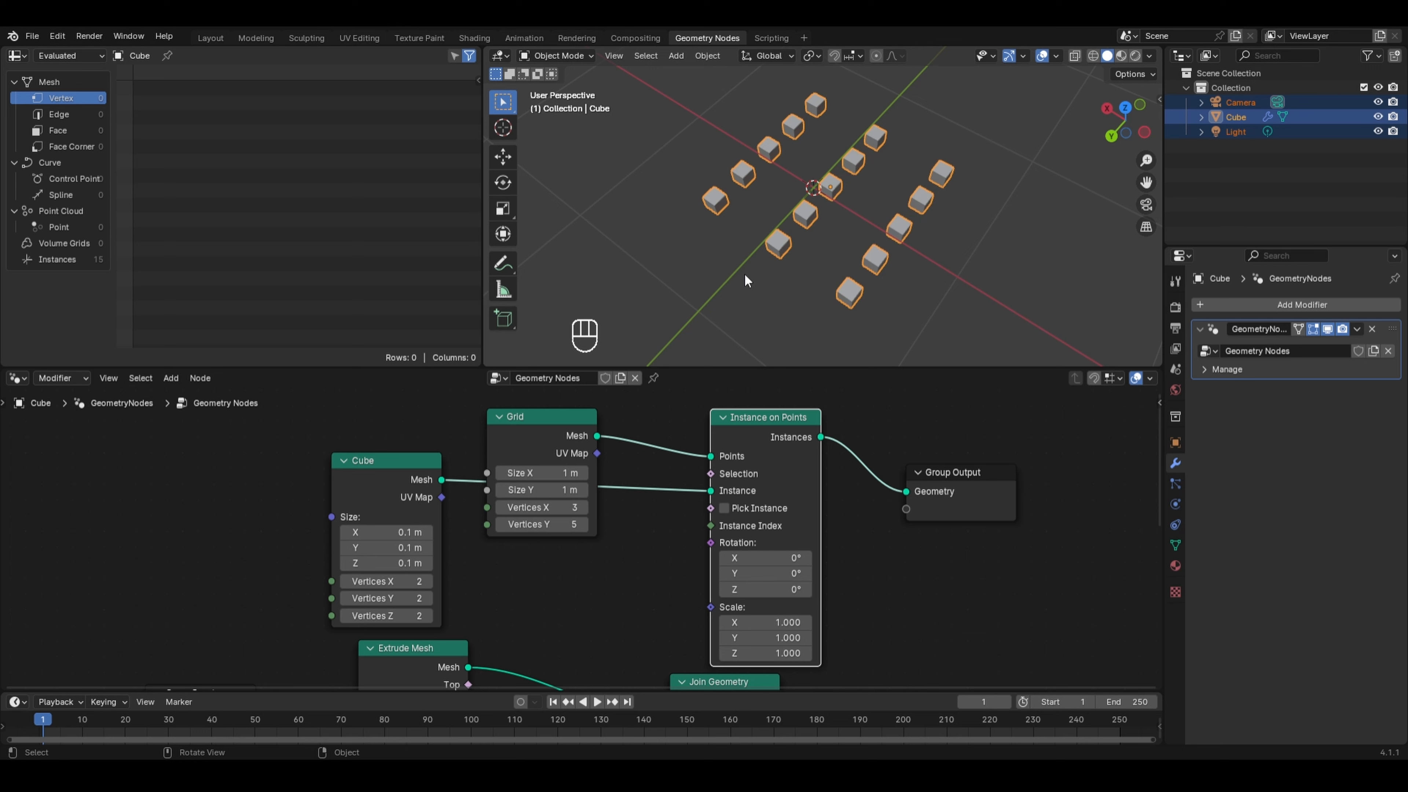
# - Insert an Extrude Mesh node between the Cube node and the Instance input of Instance on Points
pyautogui.scroll(2, 771, 251)
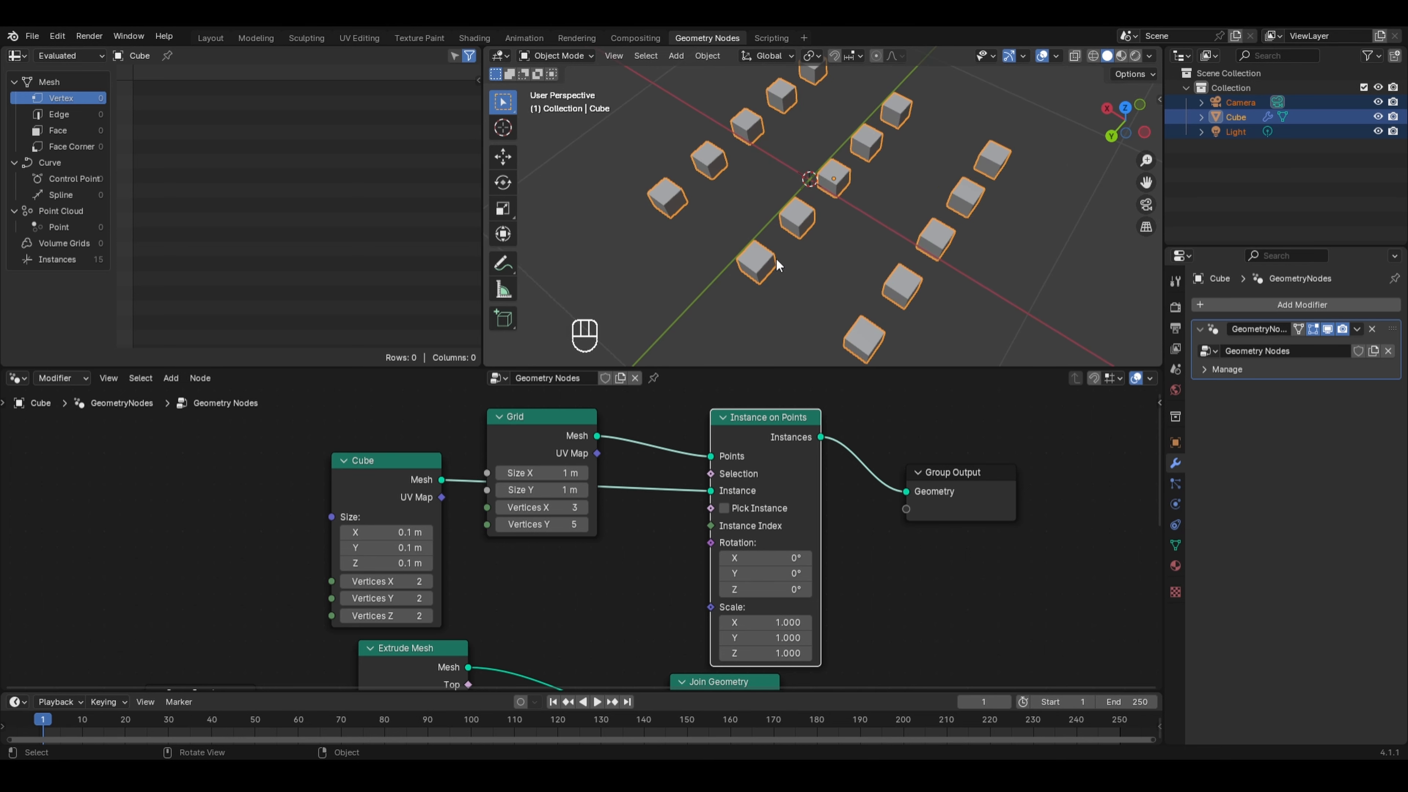
pyautogui.moveTo(535, 442); pyautogui.dragTo(445, 390)
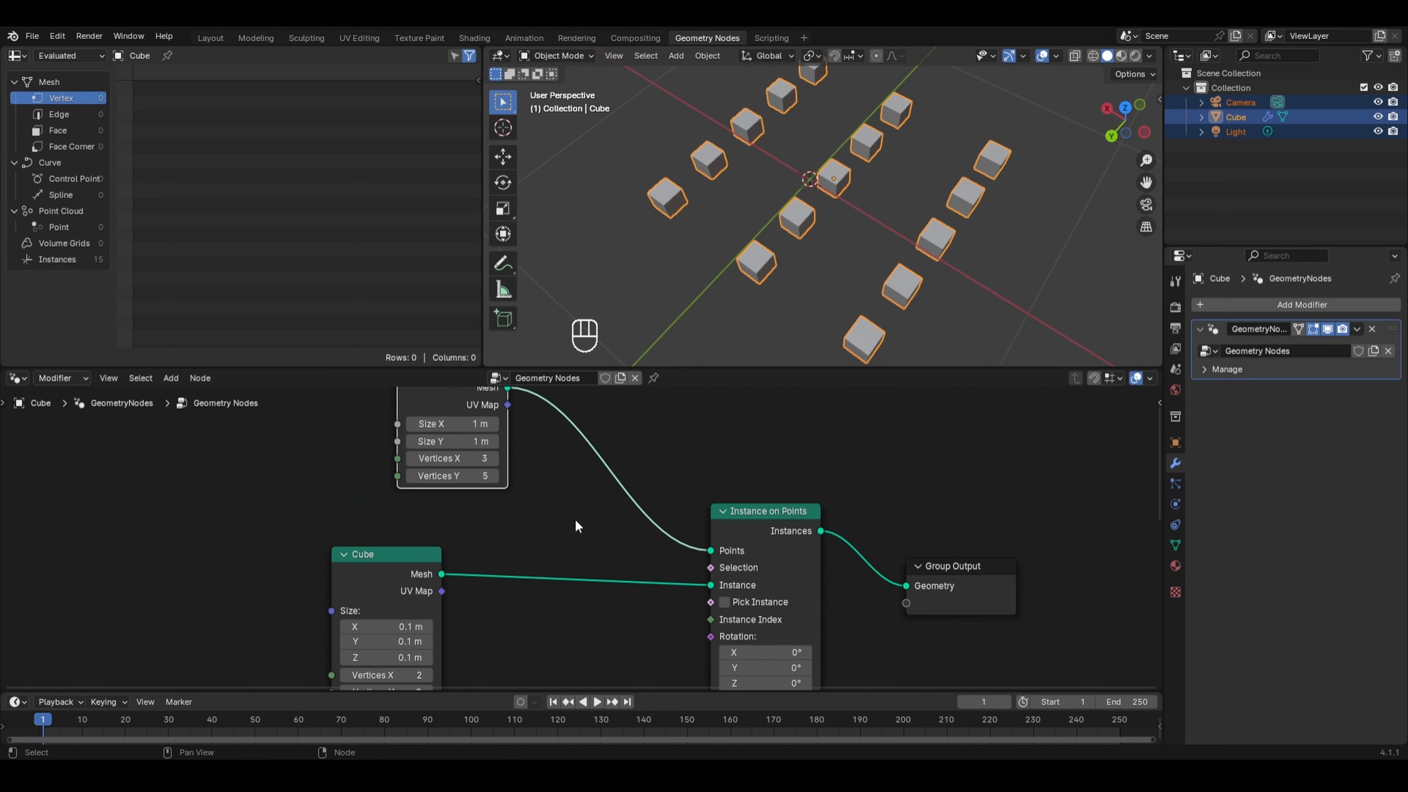
pyautogui.moveTo(575, 519); pyautogui.dragTo(598, 473, button='middle')
pyautogui.hotkey('shift', 'a')
pyautogui.moveTo(532, 453)
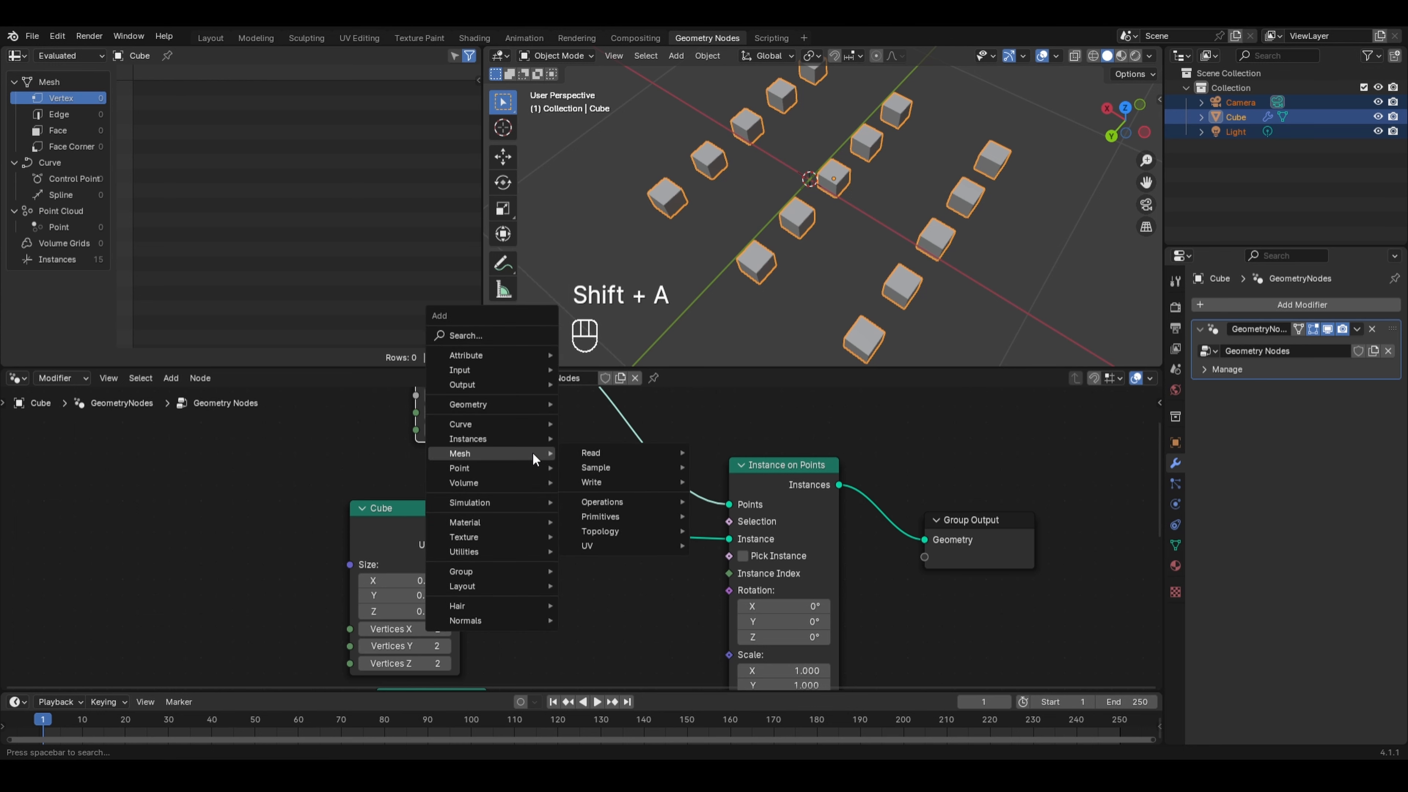
pyautogui.moveTo(612, 500)
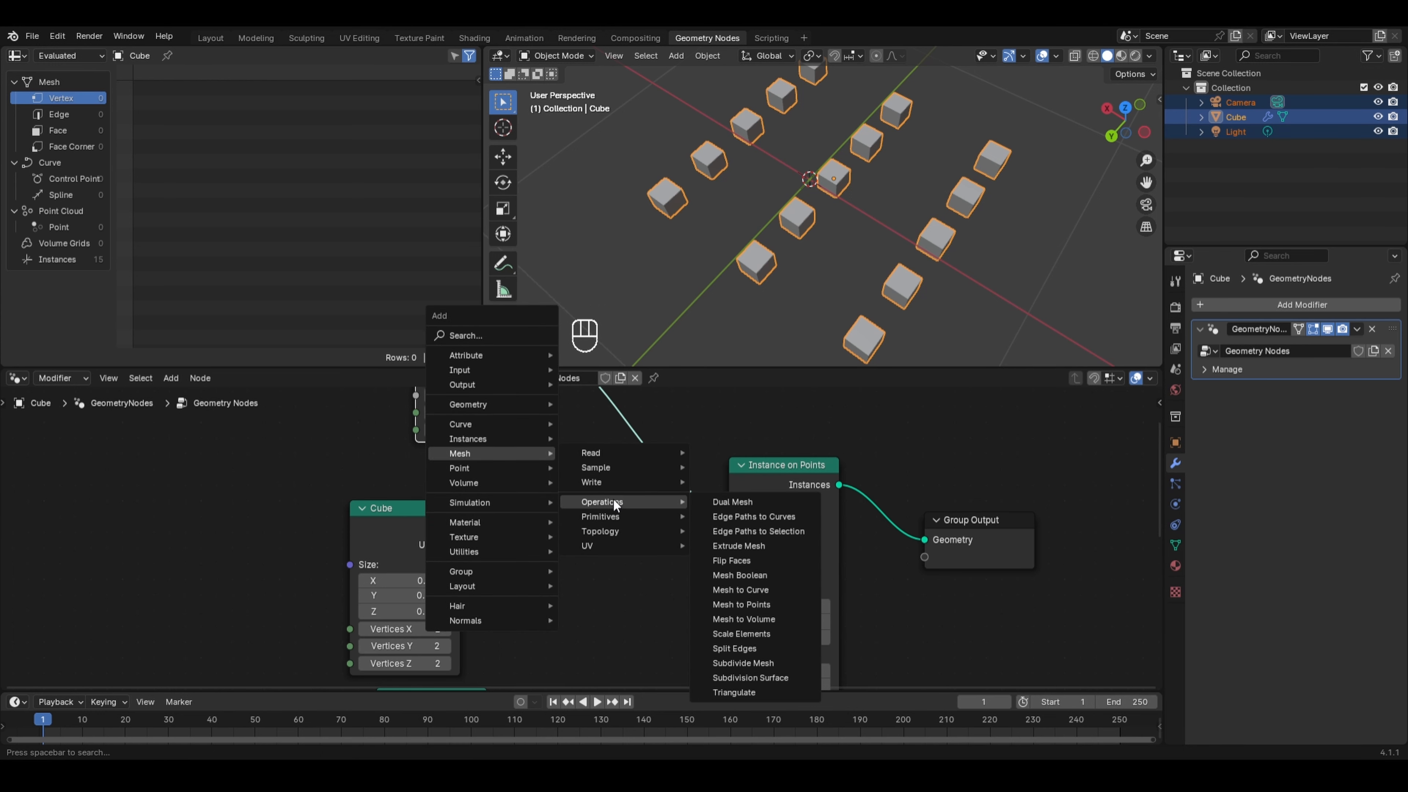
pyautogui.click(739, 546)
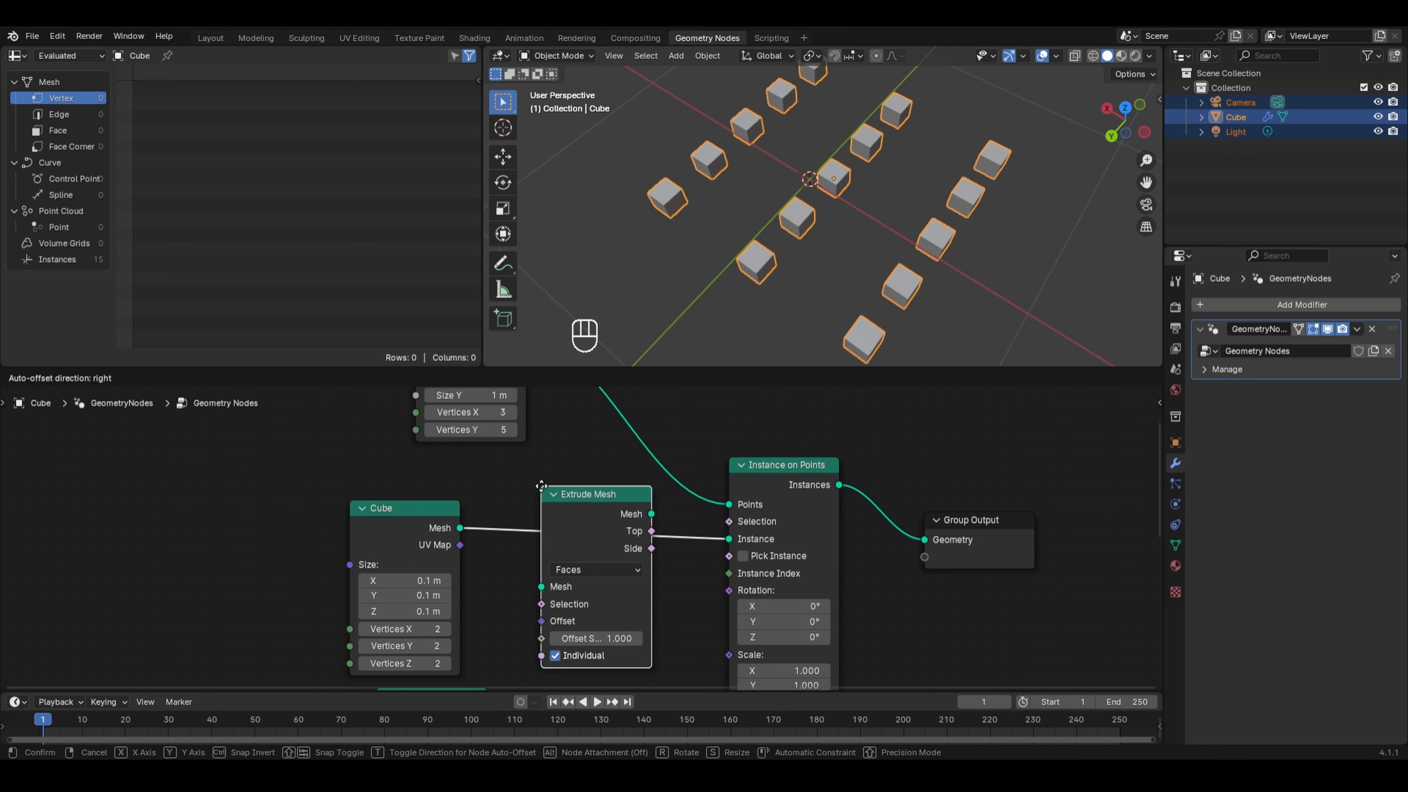
pyautogui.click(541, 486)
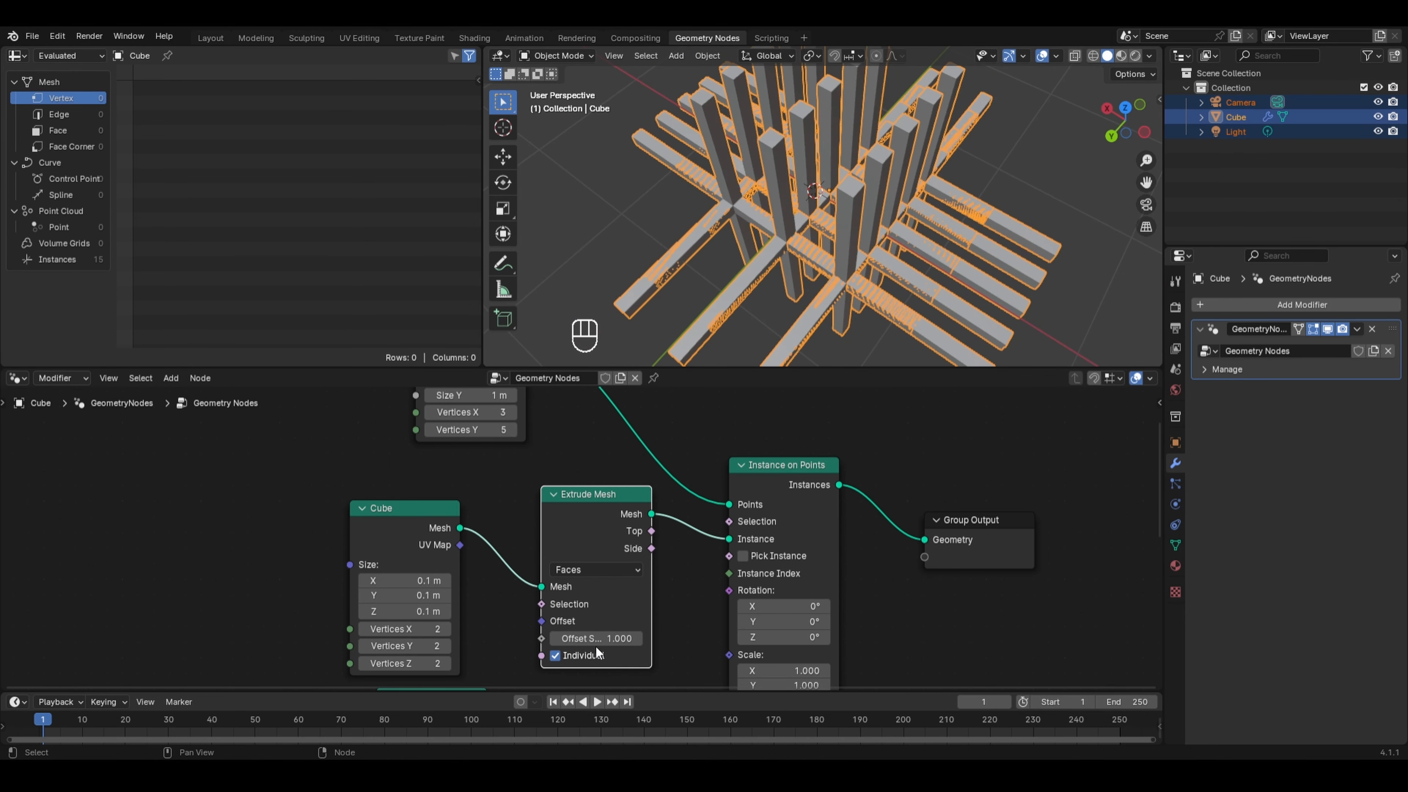
# - Set the Extrude Mesh node's Offset Scale to 0.01
pyautogui.click(612, 637)
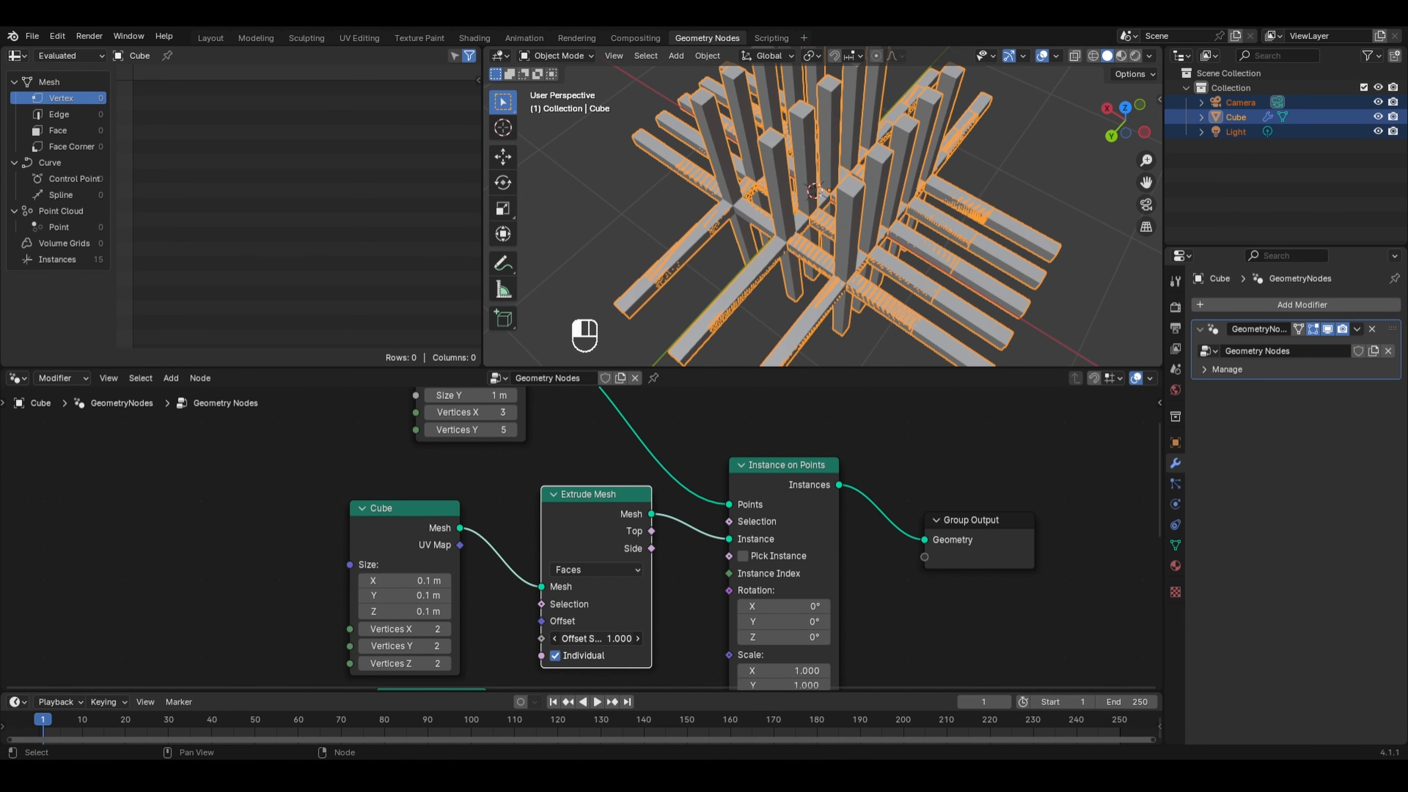
pyautogui.write('.1')
pyautogui.press('Return')
pyautogui.hotkey('ctrl', 'z')
pyautogui.click(613, 636)
pyautogui.write('.0')
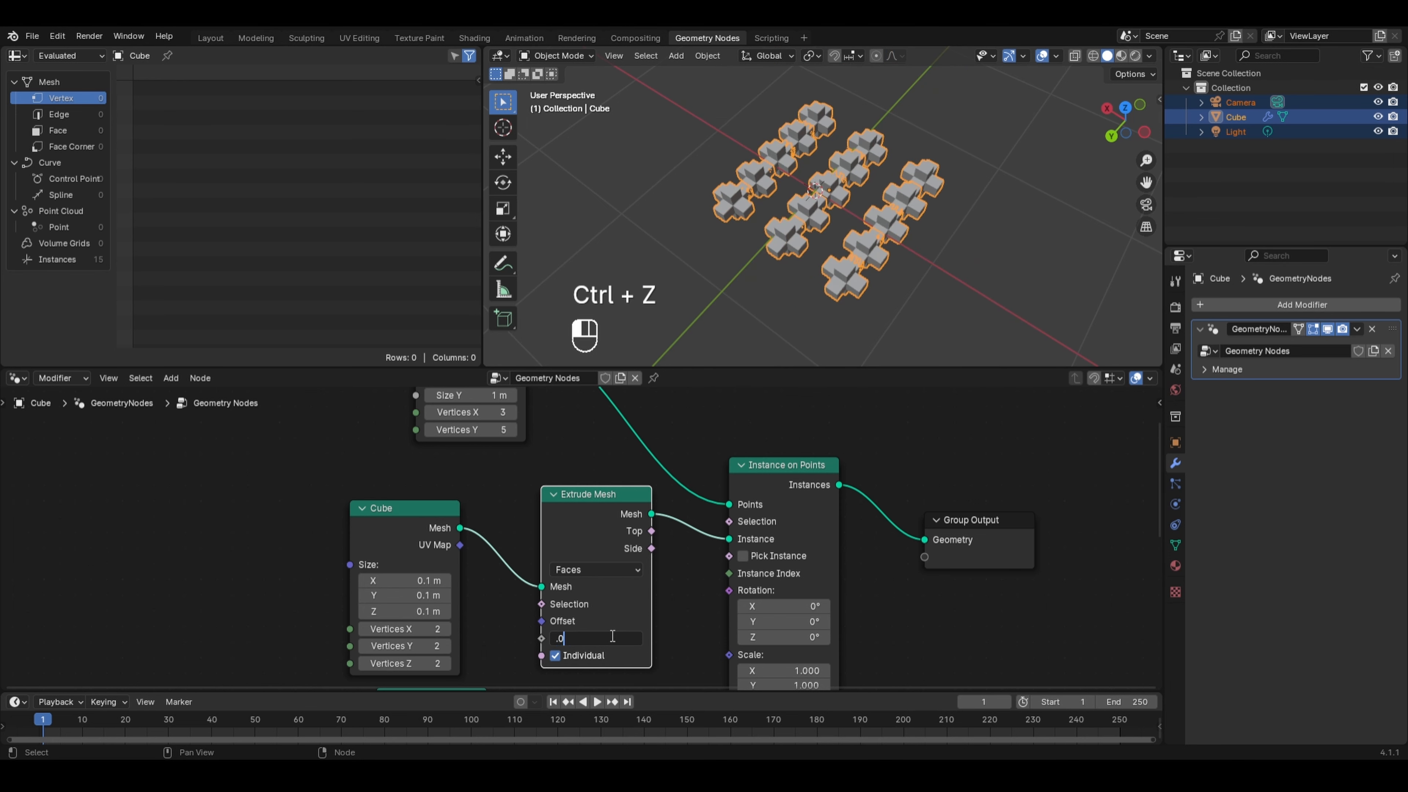
pyautogui.write('1')
pyautogui.press('Return')
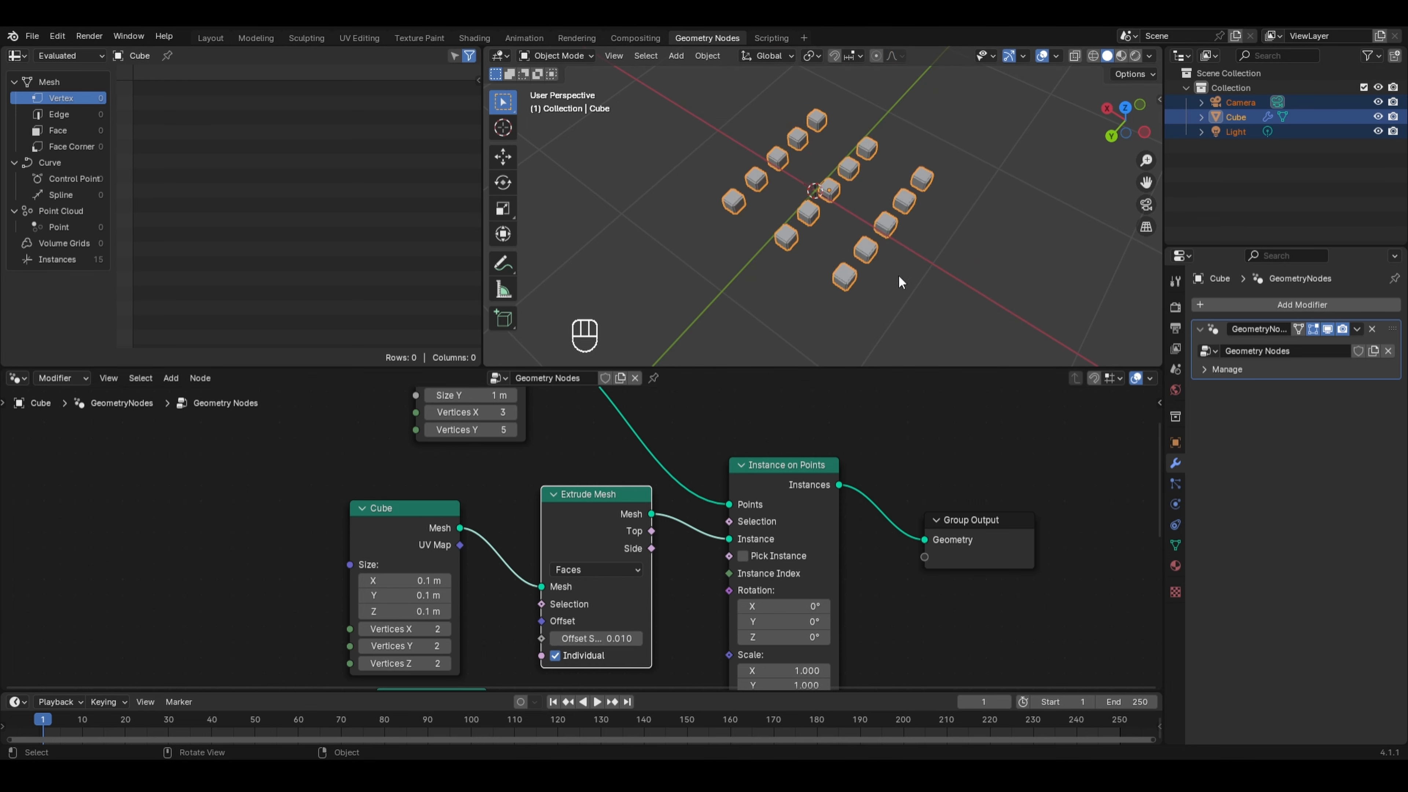
# - Set the Grid node's Vertices X and Vertices Y to 4
pyautogui.scroll(2, 862, 261)
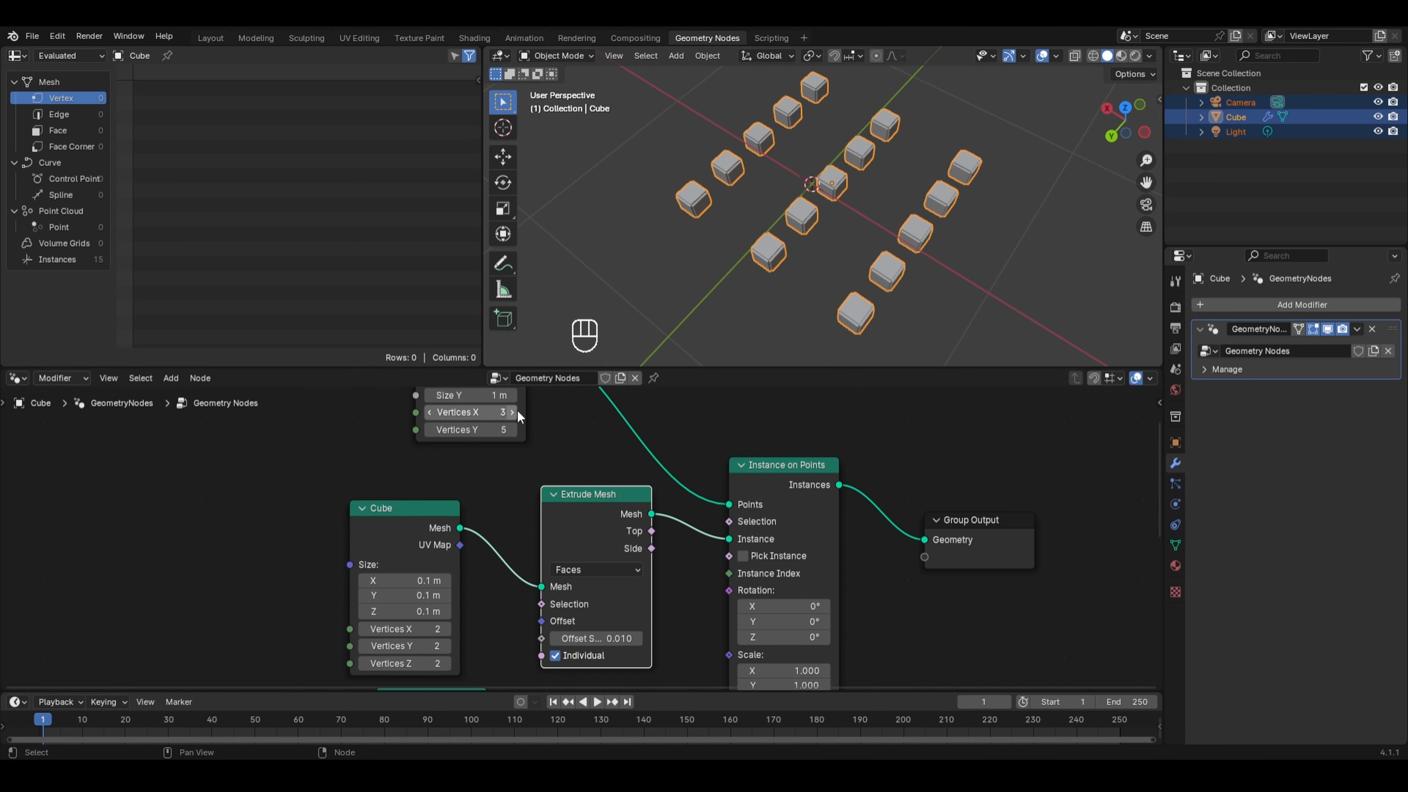
pyautogui.moveTo(529, 412); pyautogui.dragTo(516, 501, button='middle')
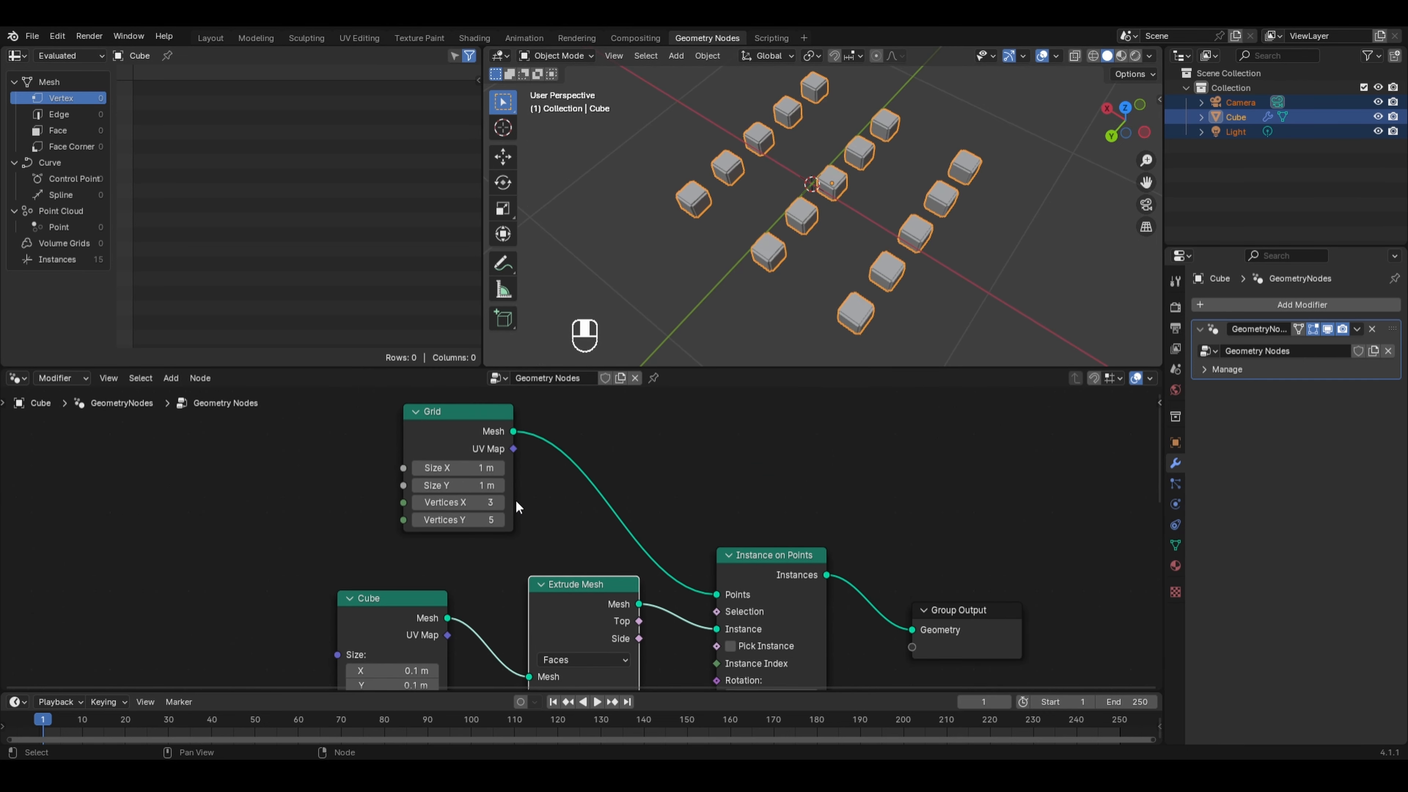
pyautogui.moveTo(466, 501); pyautogui.dragTo(466, 520)
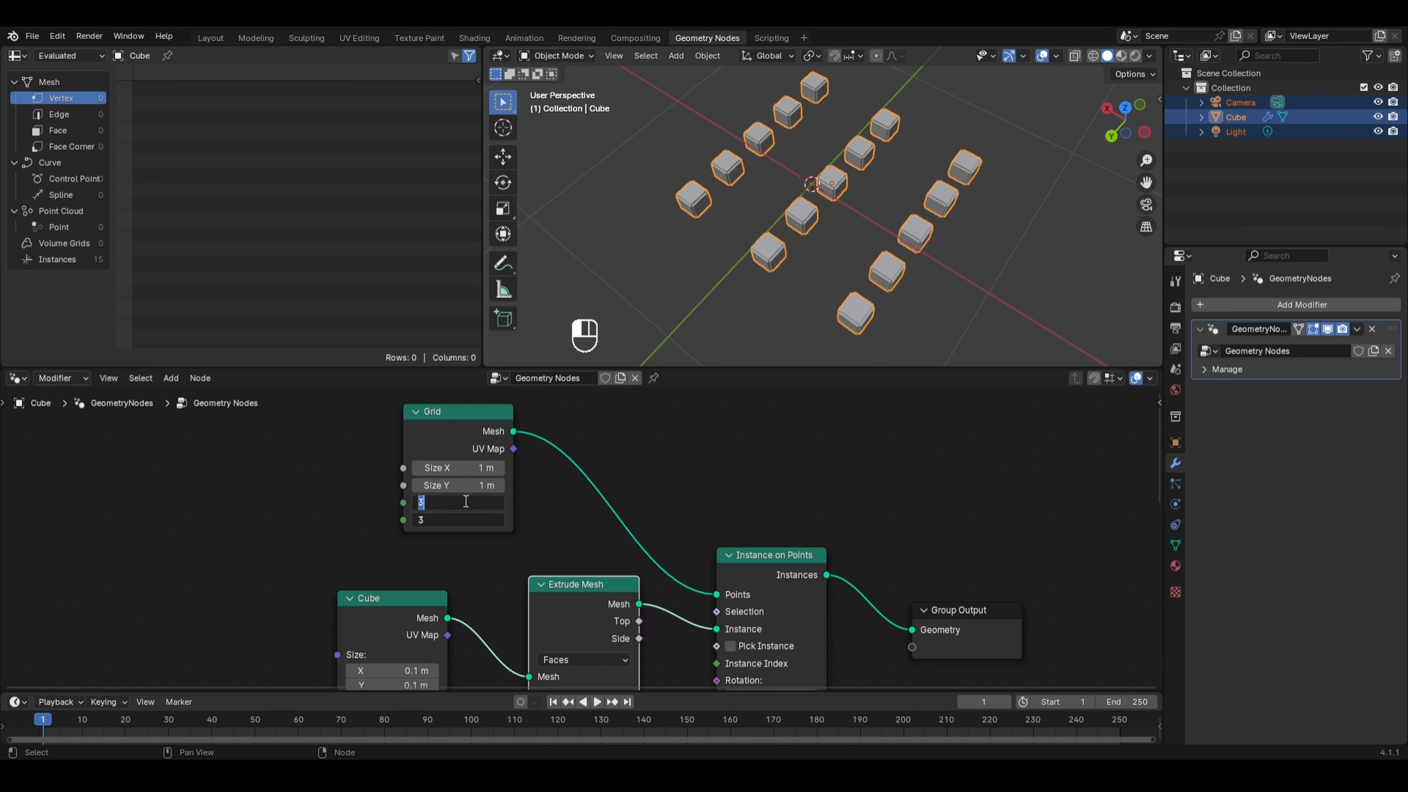
pyautogui.write('4')
pyautogui.press('Return')
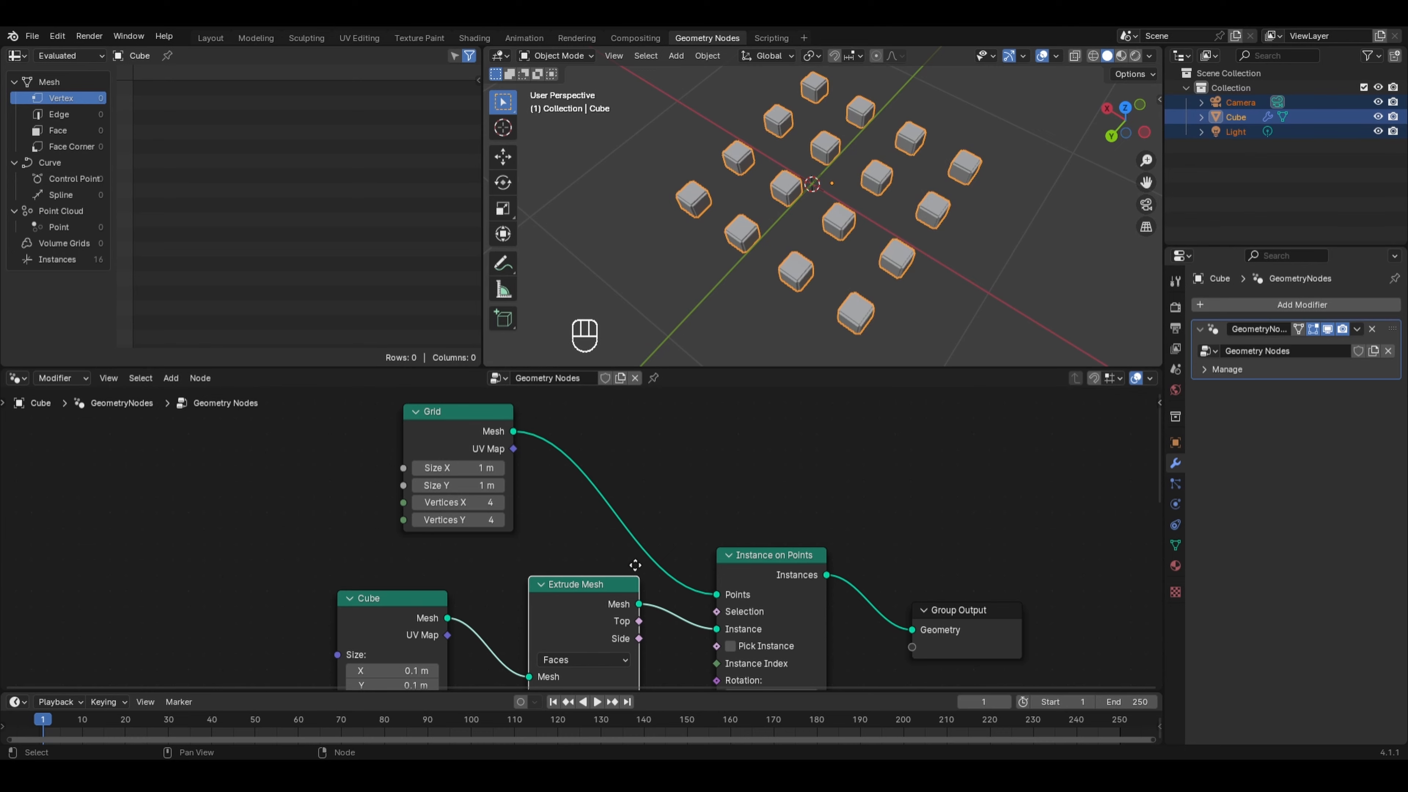
# - Set the Cube node's Size X, Y and Z to 0.2 m
pyautogui.moveTo(635, 565); pyautogui.dragTo(610, 448, button='middle')
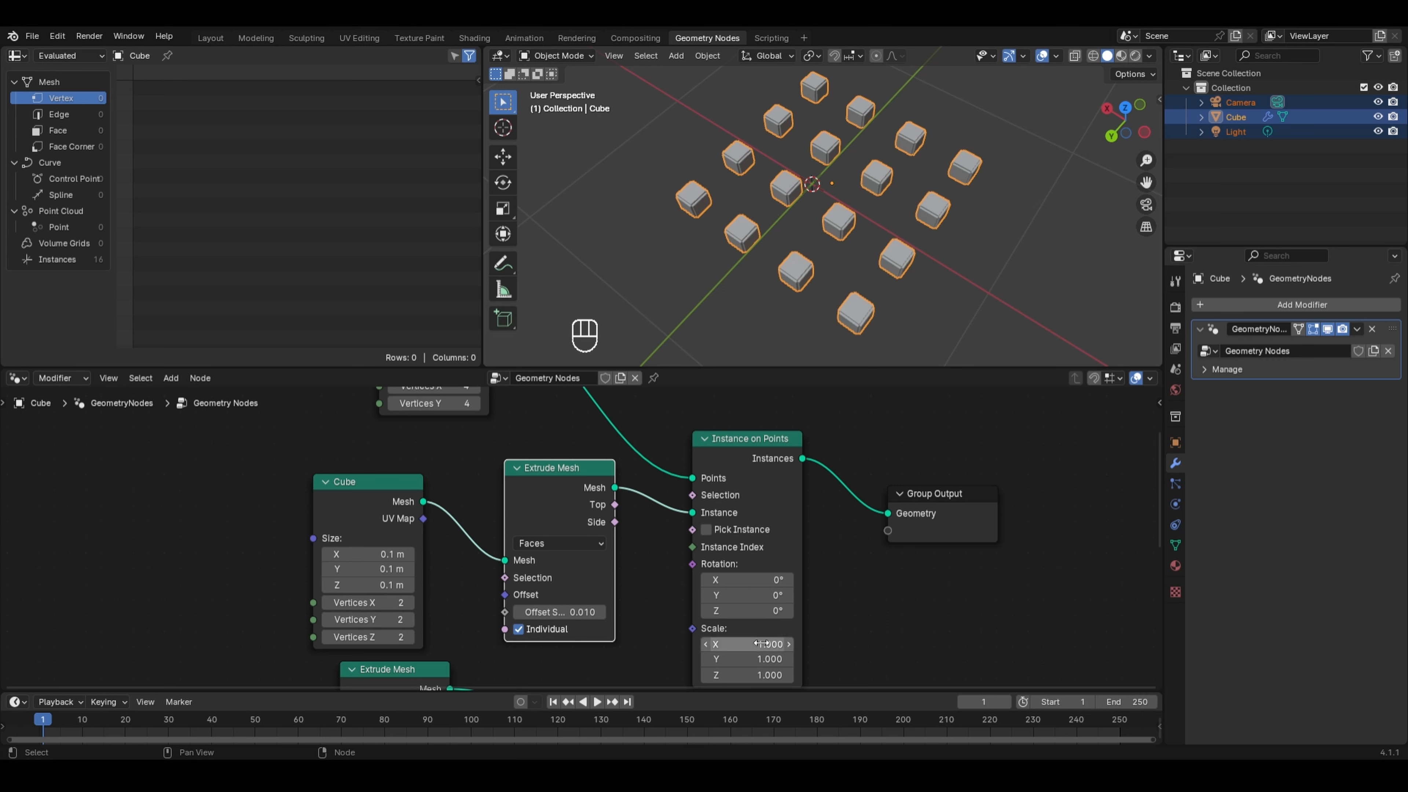
pyautogui.click(363, 552)
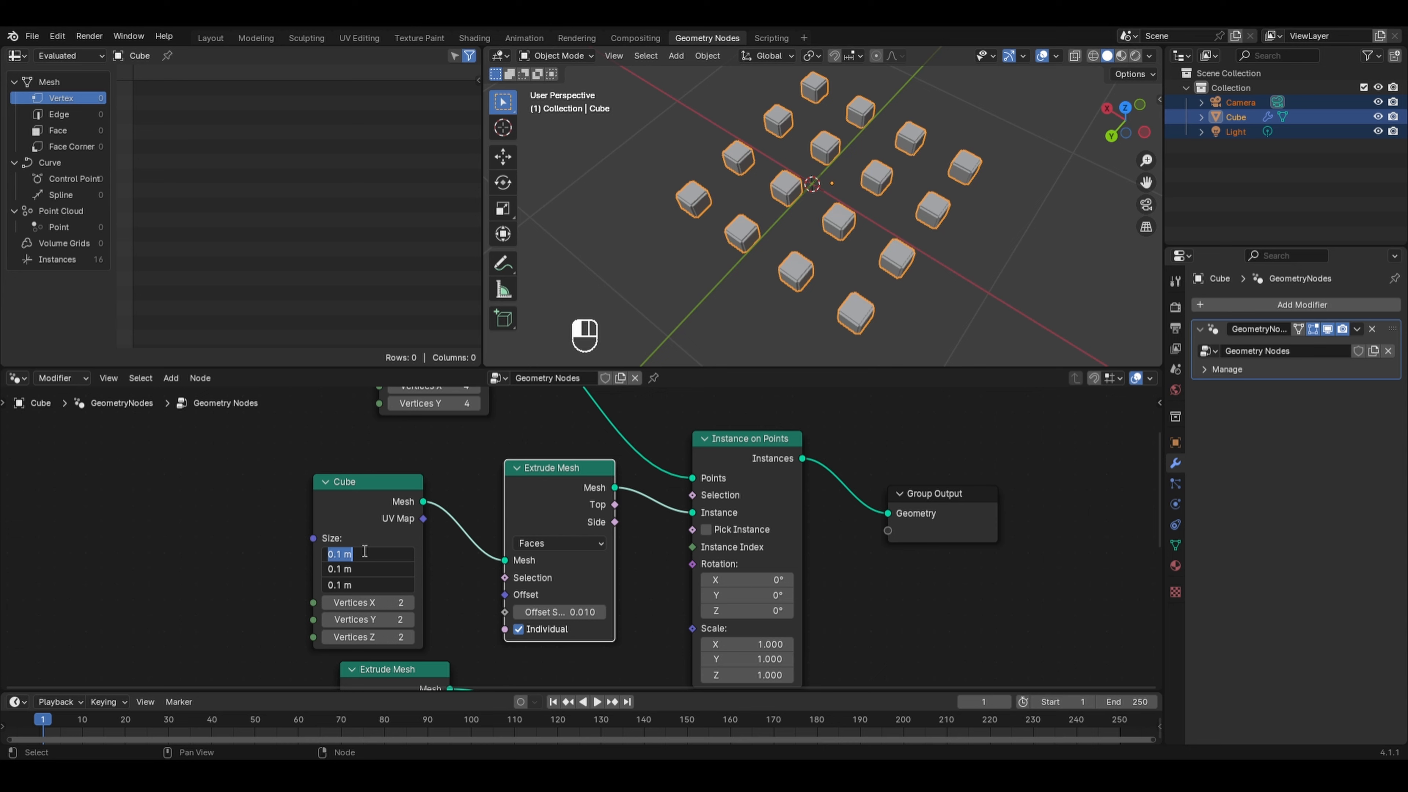
pyautogui.write('0.2')
pyautogui.press('Return')
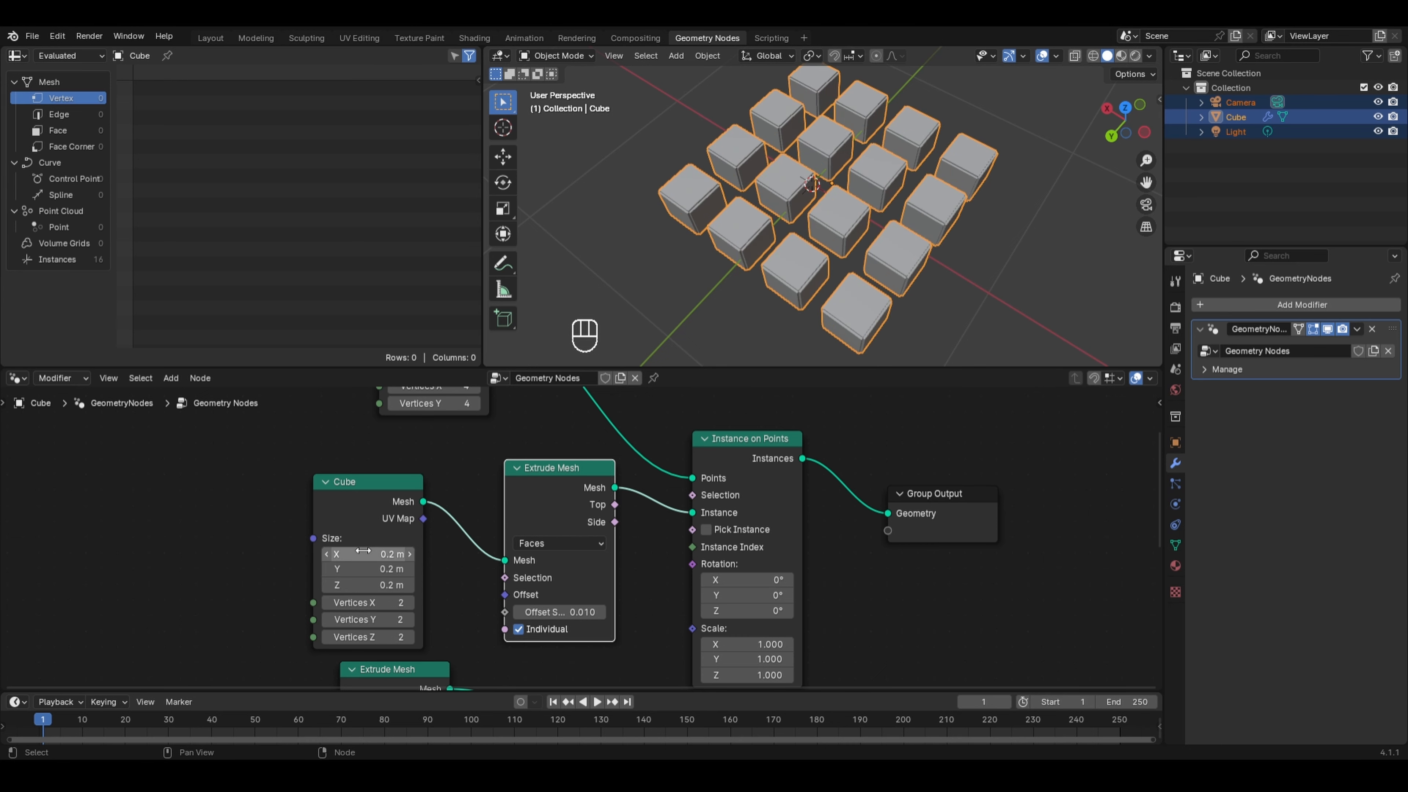
# - Set the Cube node's Size X, Y and Z to 0.16 m
pyautogui.moveTo(356, 552); pyautogui.dragTo(356, 585)
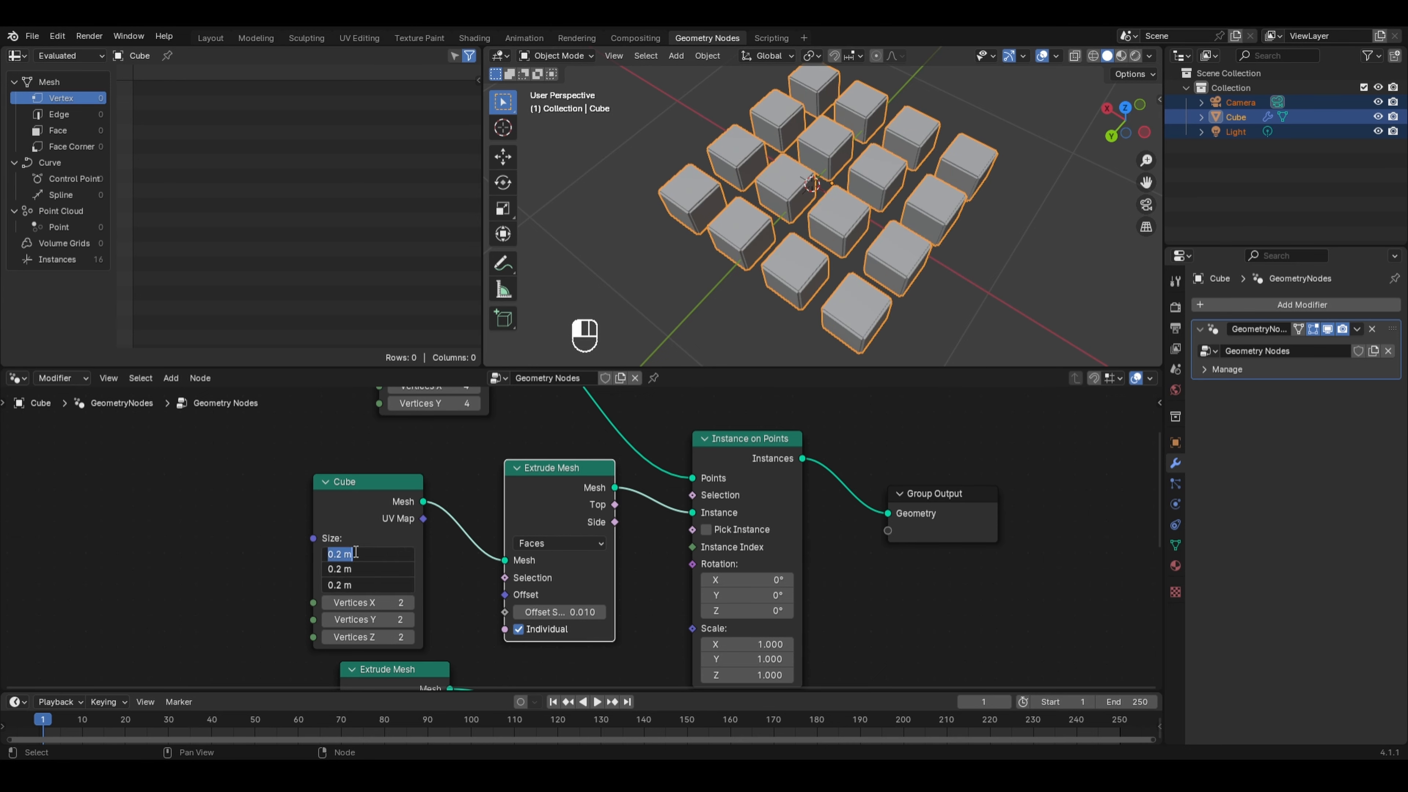
pyautogui.write('0.16')
pyautogui.press('Return')
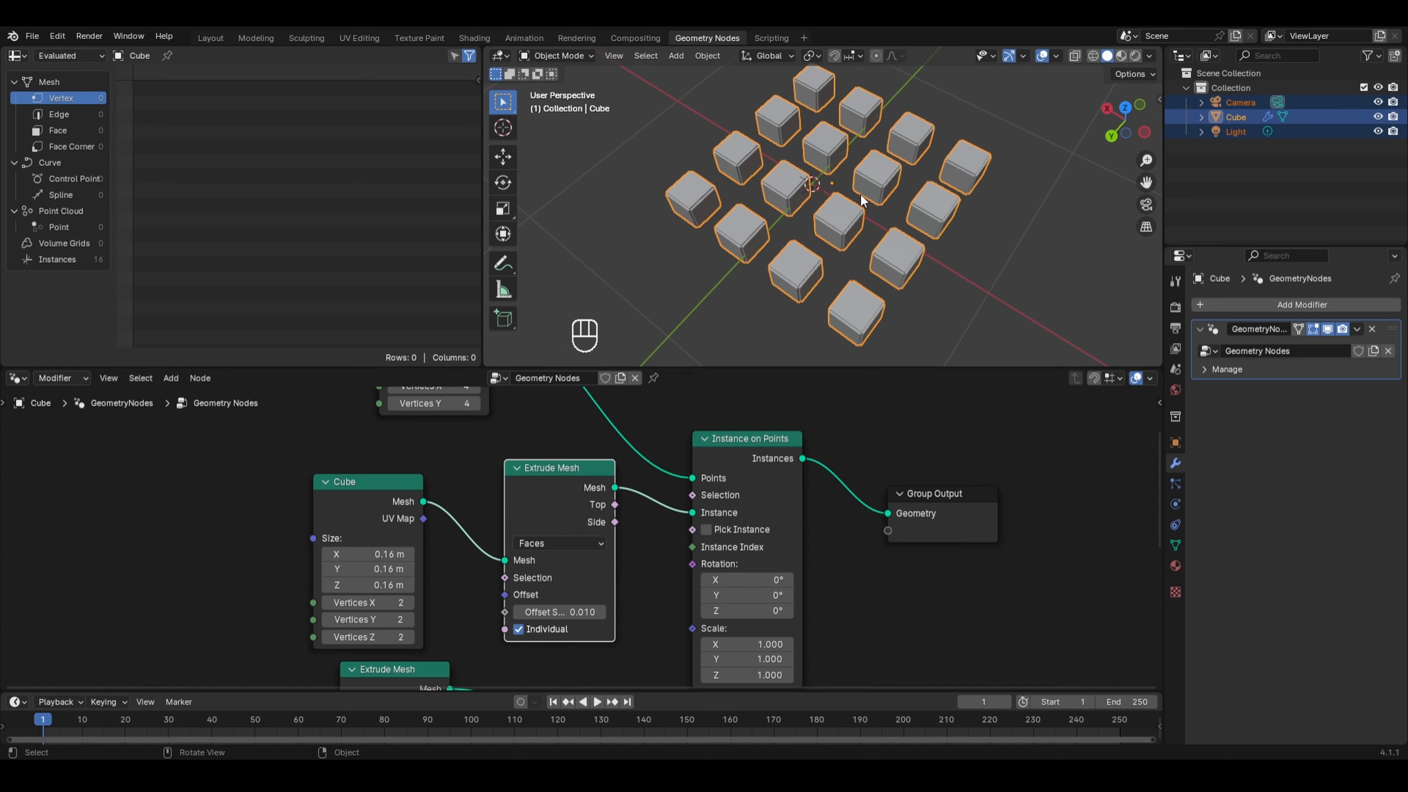
# - Delete the earlier UV Sphere, Extrude Mesh, Transform Geometry and Join Geometry nodes, keeping the Group Input node
pyautogui.moveTo(860, 194); pyautogui.dragTo(851, 236, button='middle')
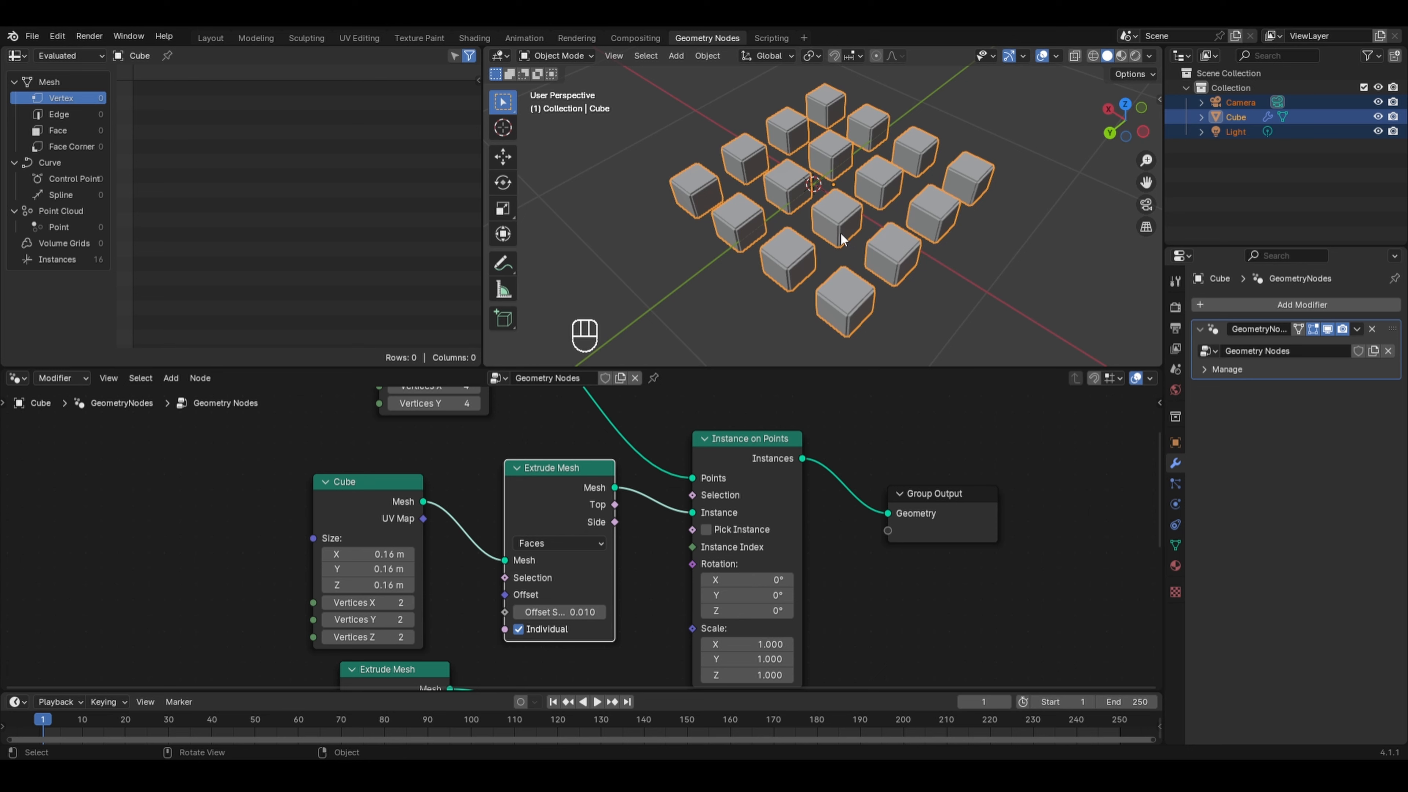
pyautogui.moveTo(897, 346); pyautogui.dragTo(872, 296, button='middle')
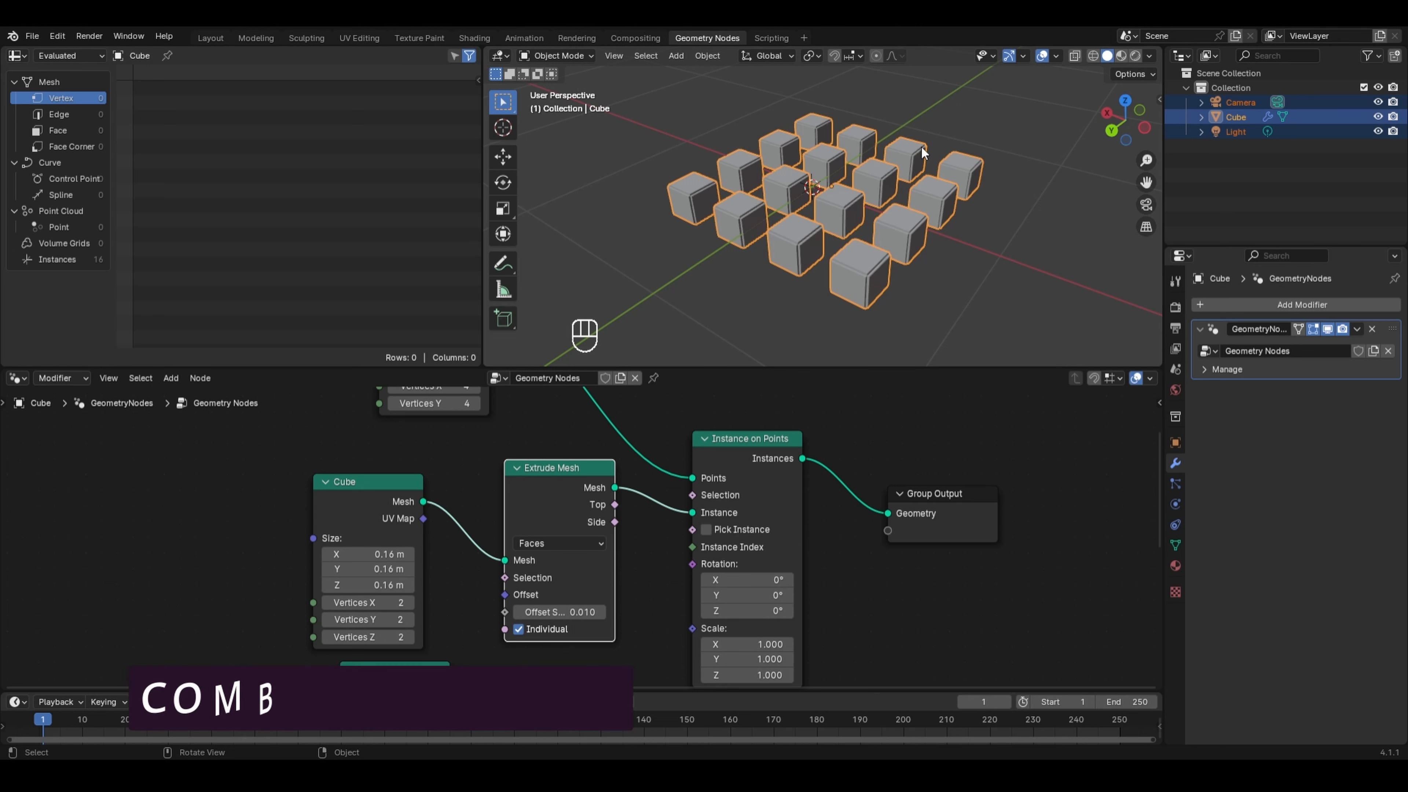
pyautogui.scroll(-3, 439, 489)
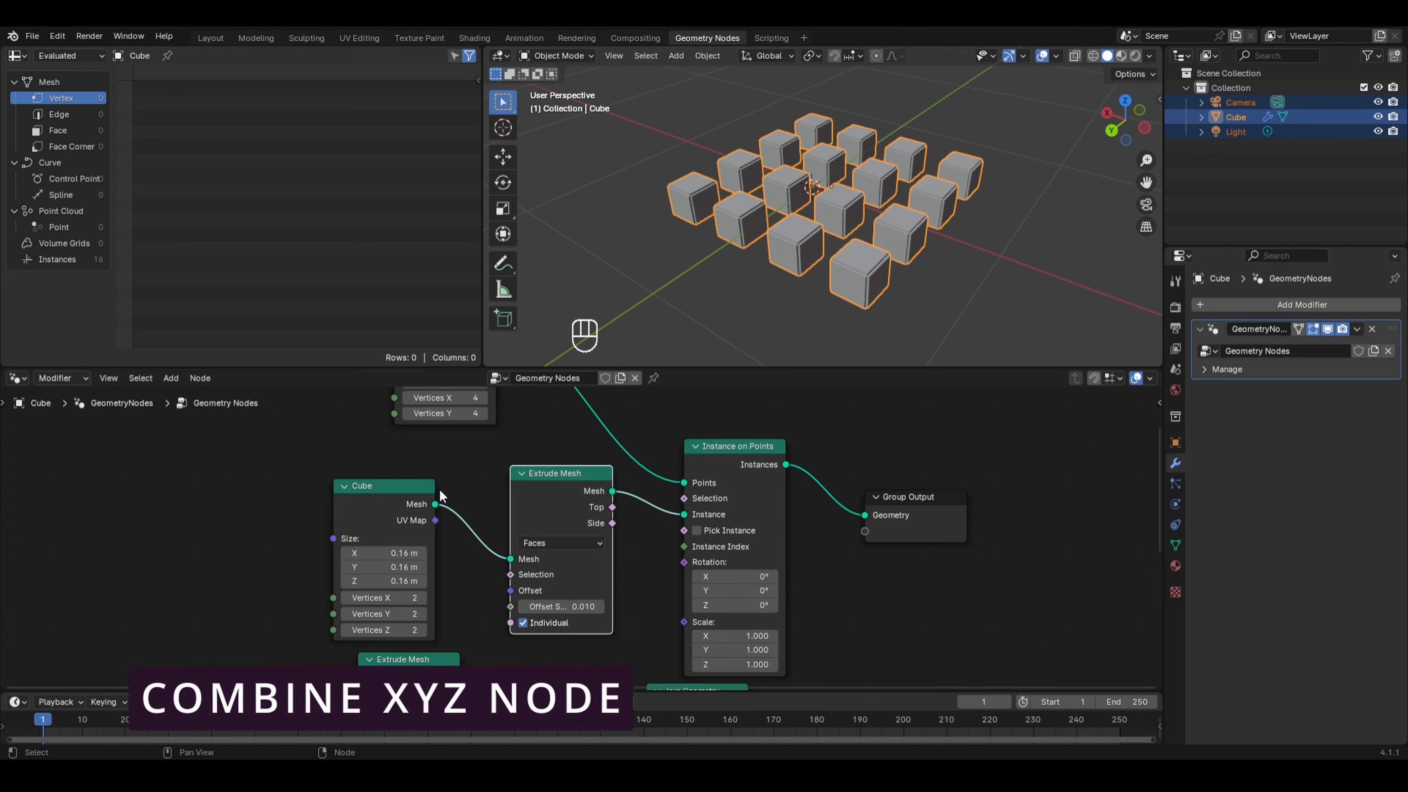
pyautogui.scroll(-2, 450, 489)
pyautogui.moveTo(413, 483); pyautogui.dragTo(408, 386, button='middle')
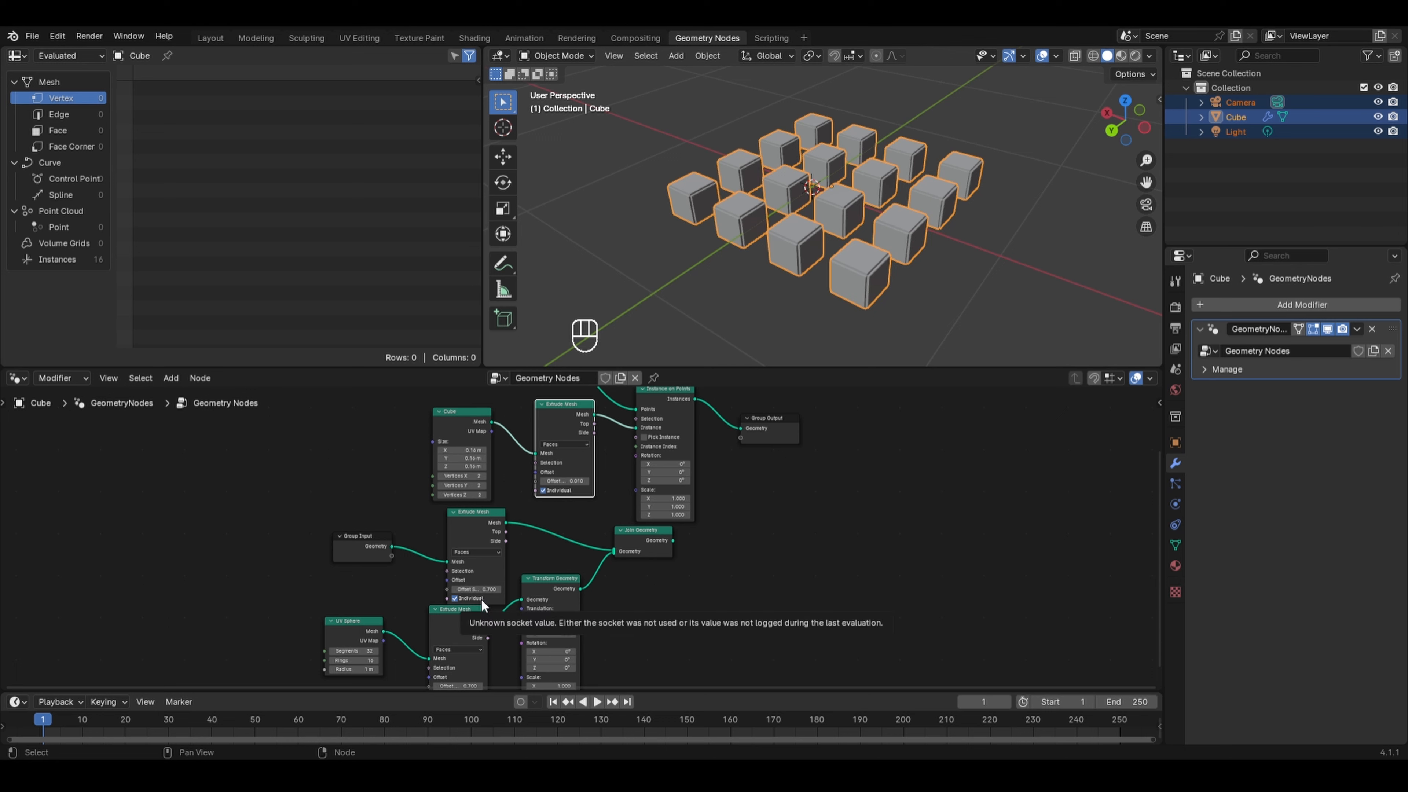
pyautogui.click(731, 548)
pyautogui.moveTo(730, 541); pyautogui.dragTo(325, 685)
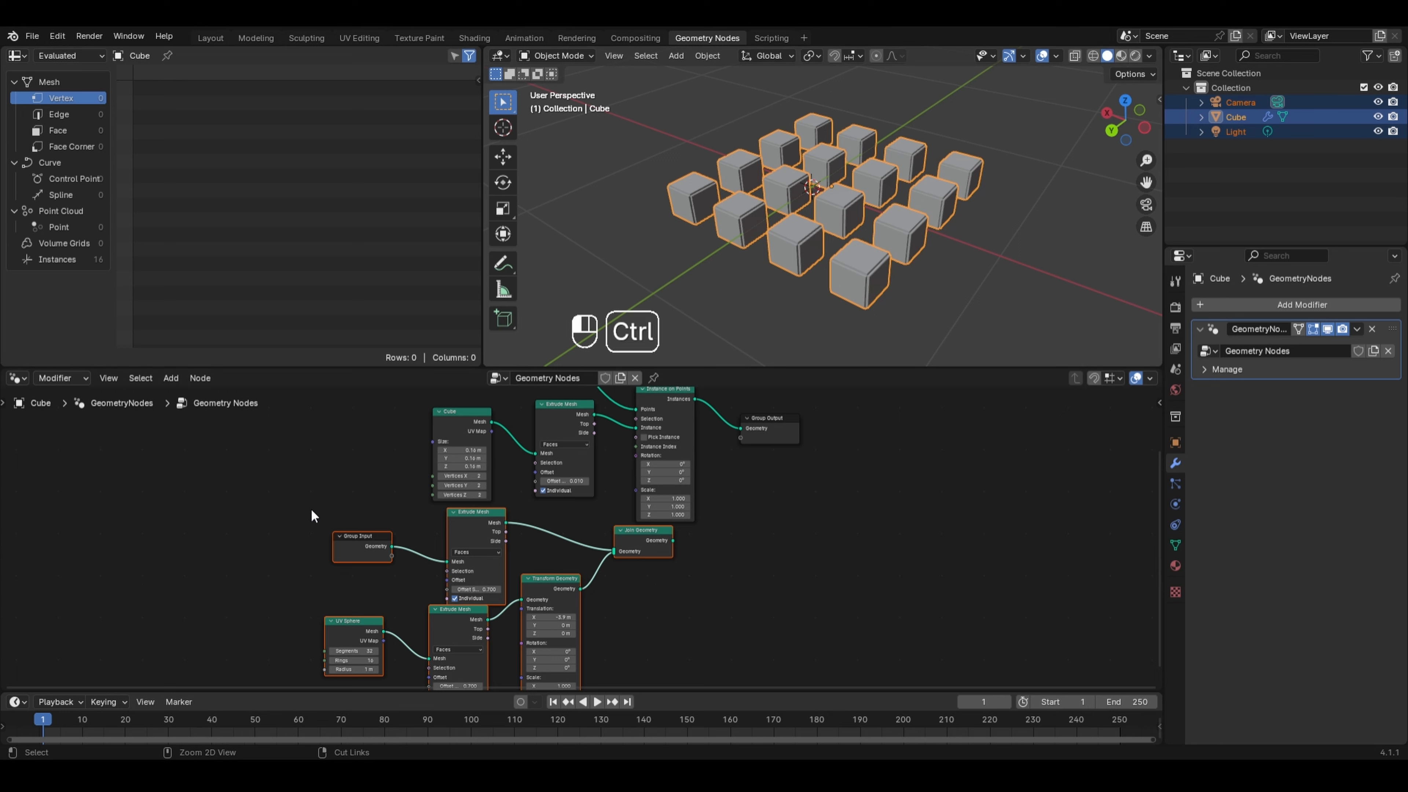
pyautogui.keyDown('ctrl'); pyautogui.moveTo(312, 510); pyautogui.dragTo(399, 577); pyautogui.keyUp('ctrl')
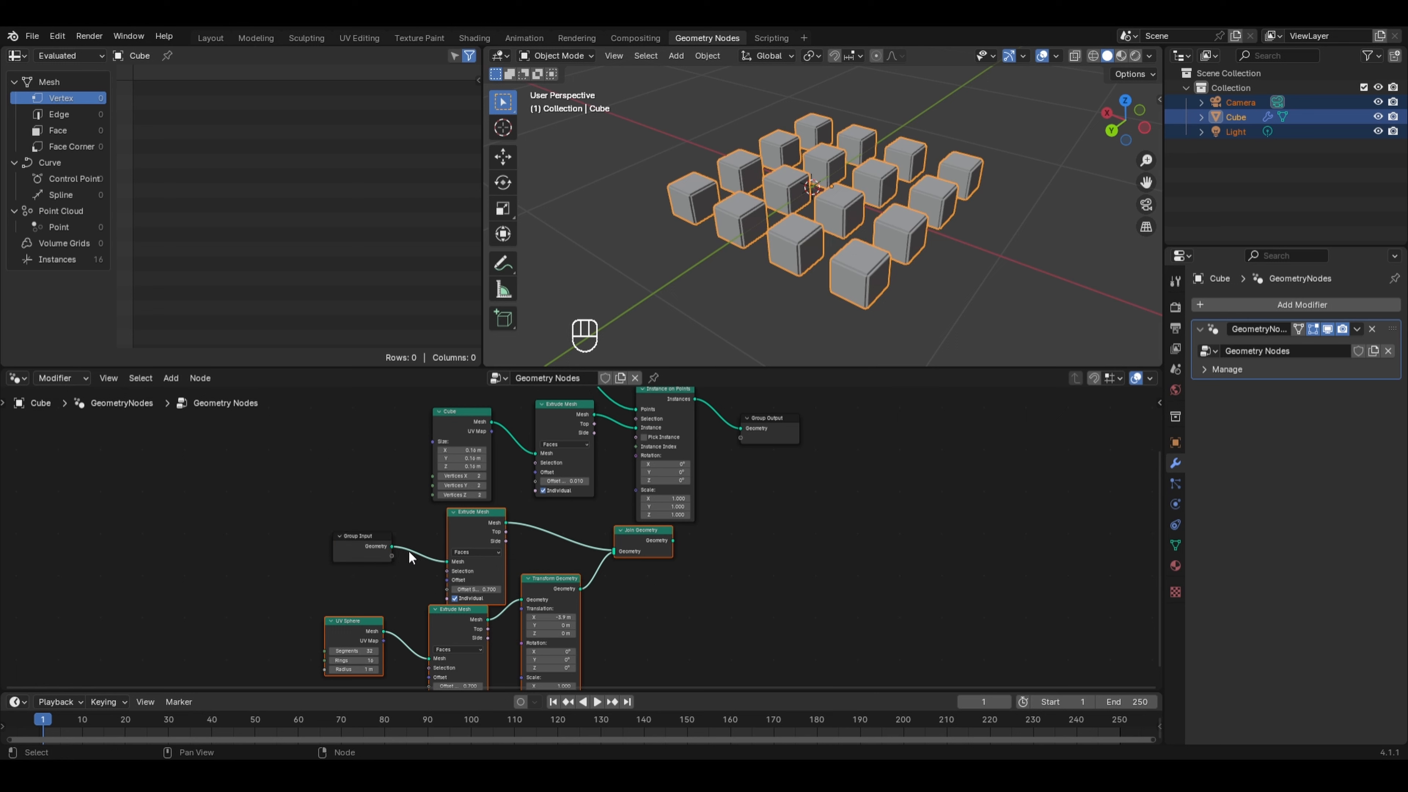
pyautogui.press('x')
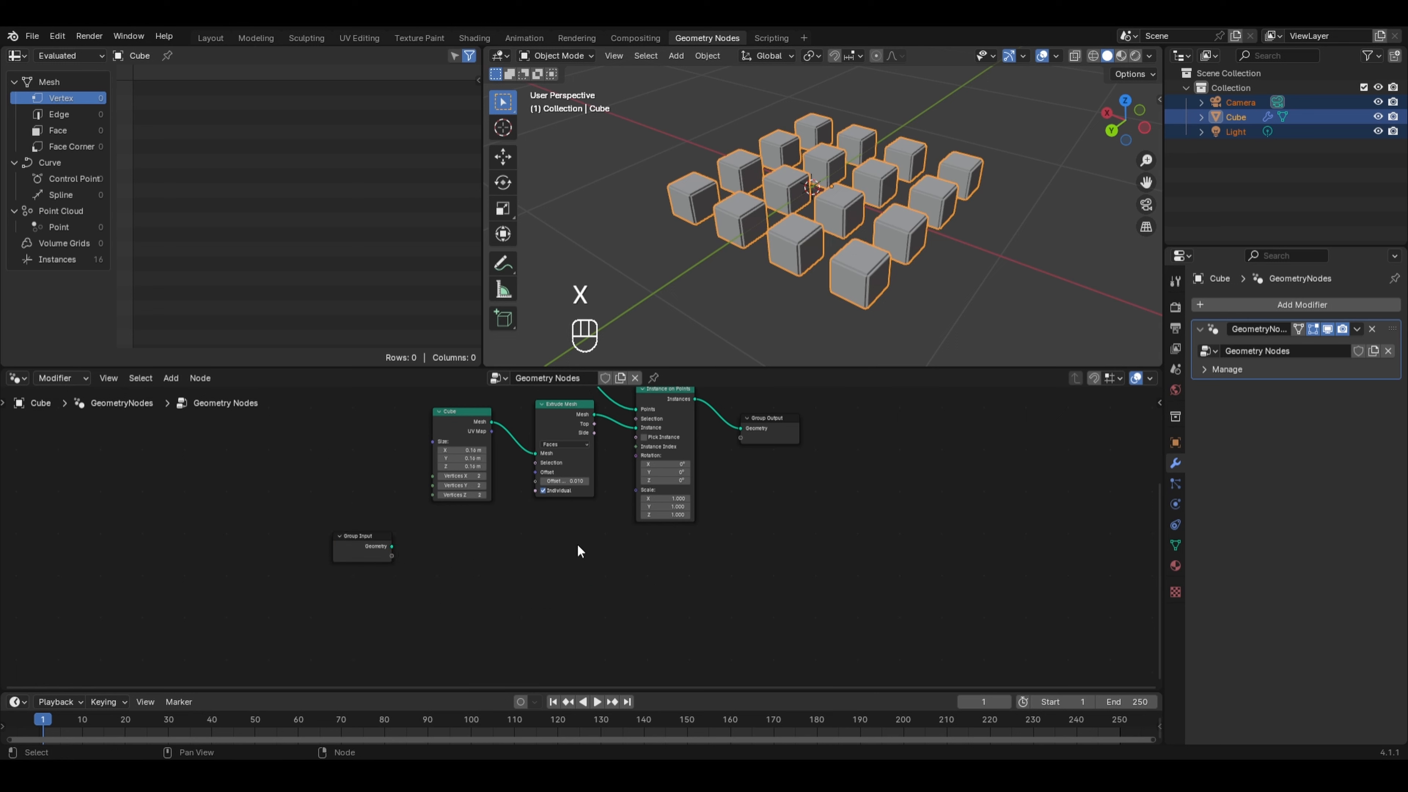
# - Add a Combine XYZ node beside the Group Input and connect its Vector output to the Cube node's Size
pyautogui.moveTo(358, 547); pyautogui.dragTo(281, 445)
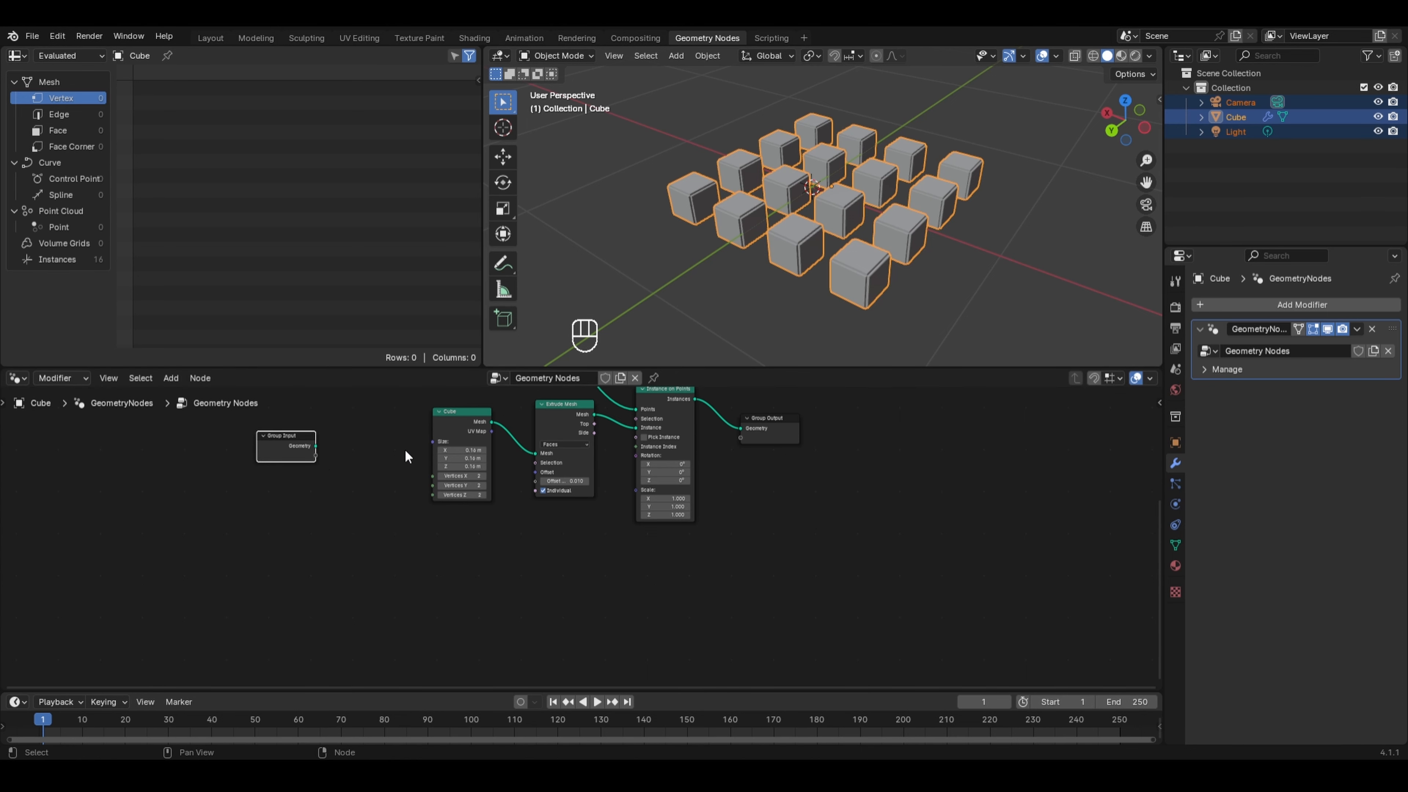
pyautogui.moveTo(407, 456); pyautogui.dragTo(442, 518, button='middle')
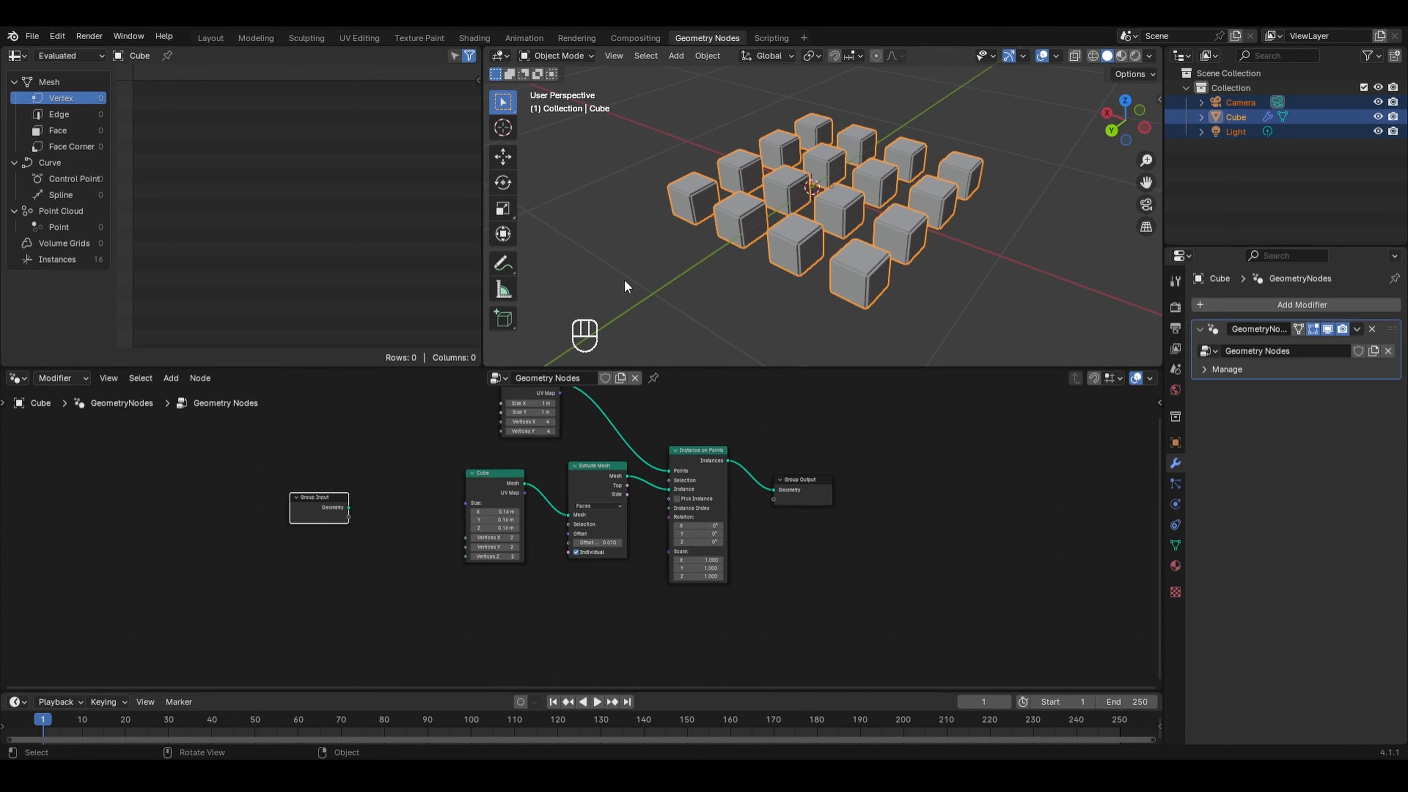
pyautogui.scroll(2, 410, 472)
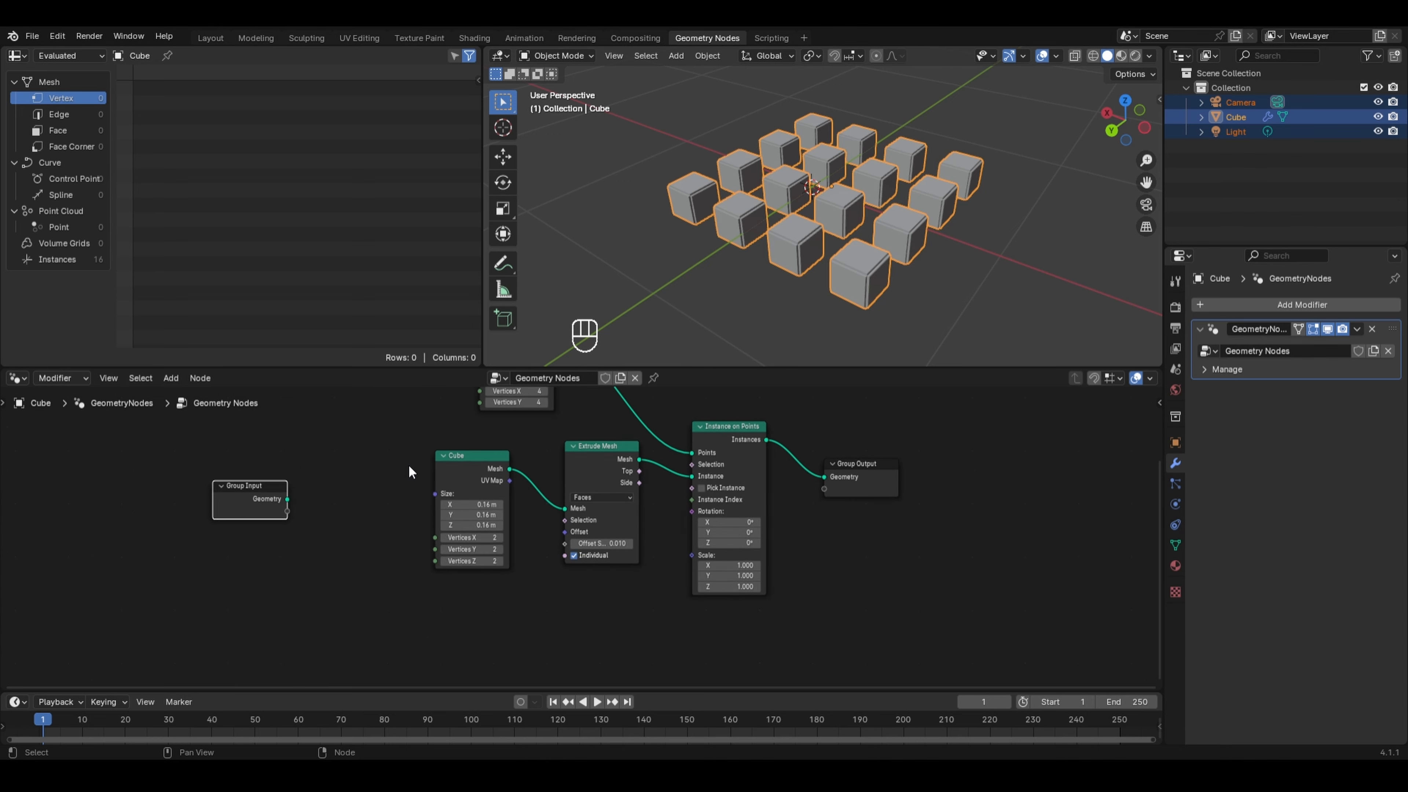
pyautogui.hotkey('shift', 'a')
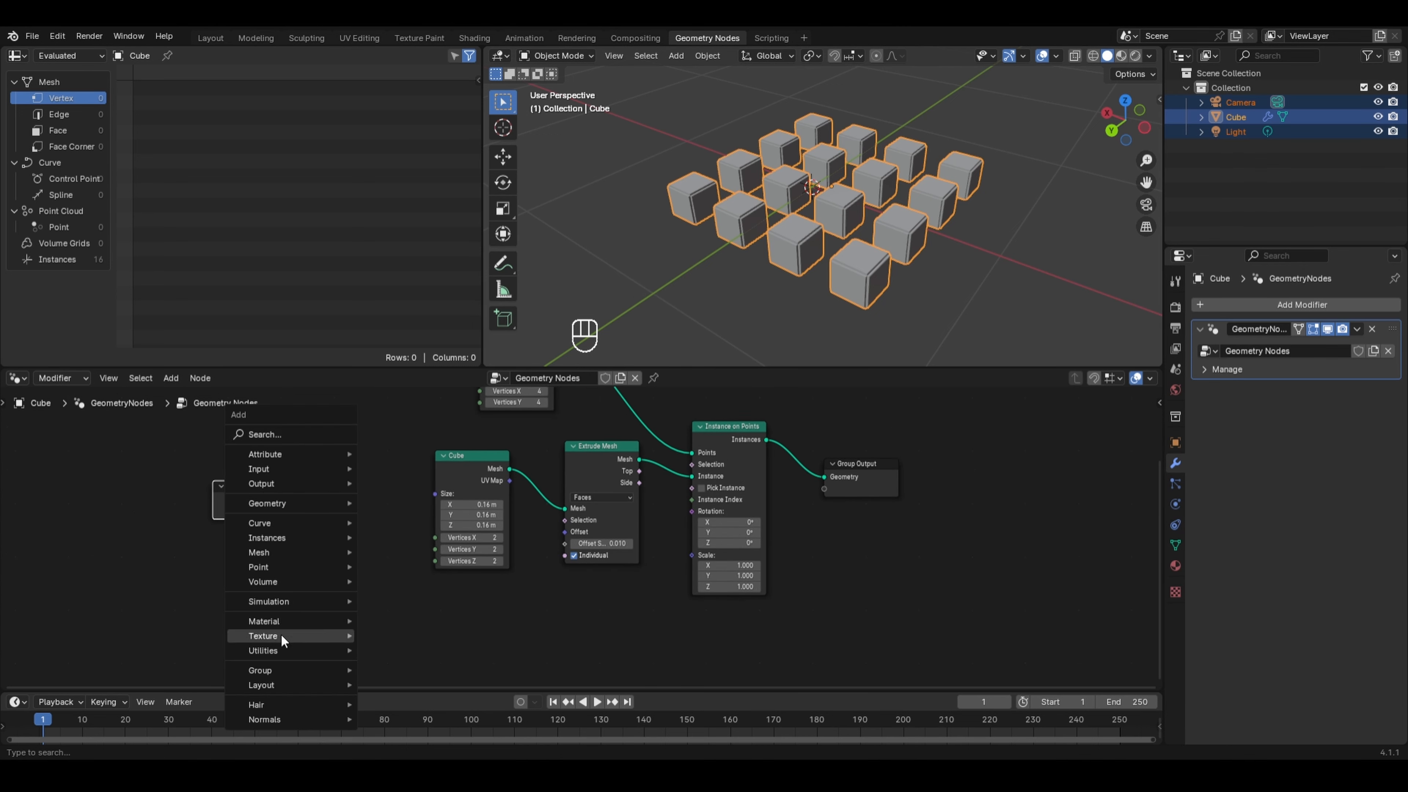
pyautogui.moveTo(269, 648)
pyautogui.moveTo(425, 509)
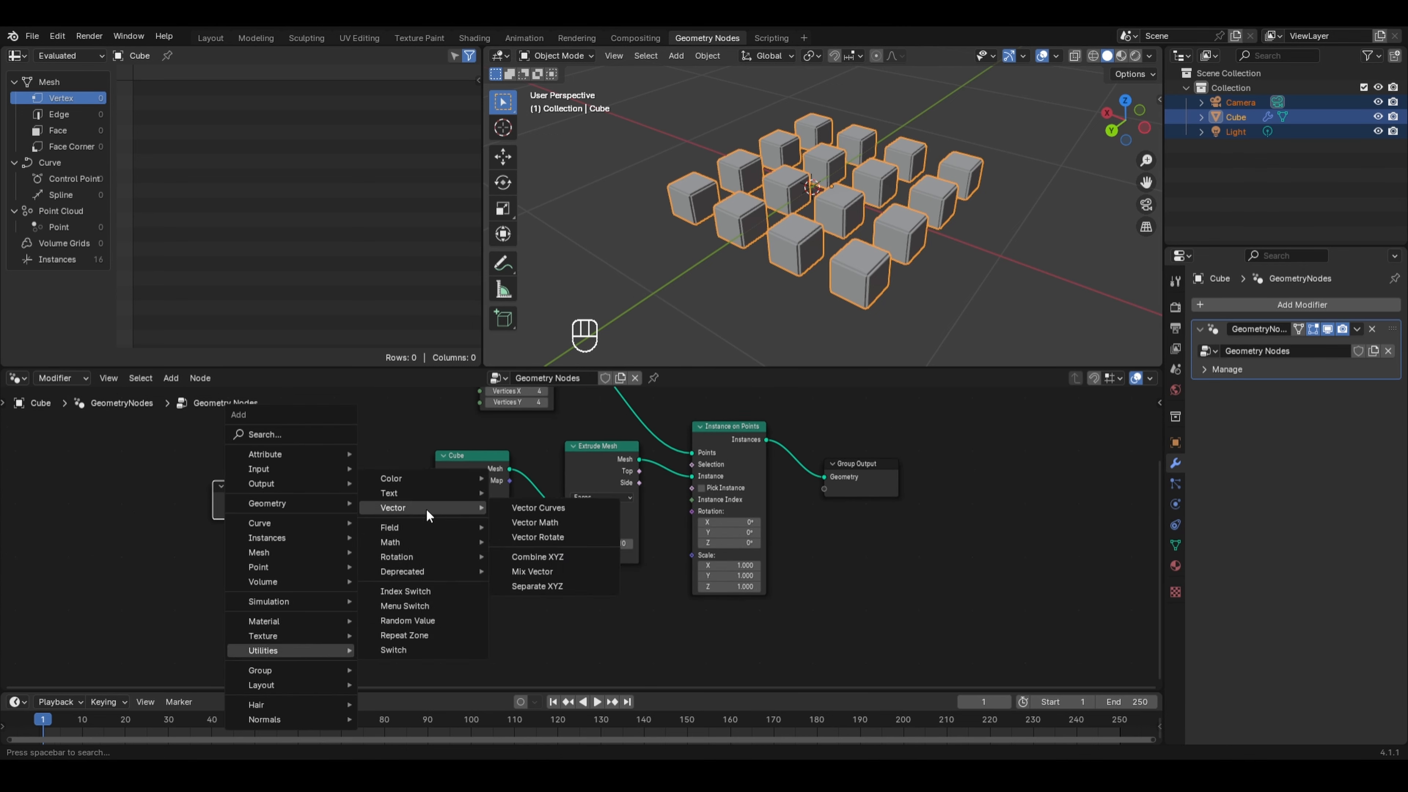
pyautogui.click(535, 556)
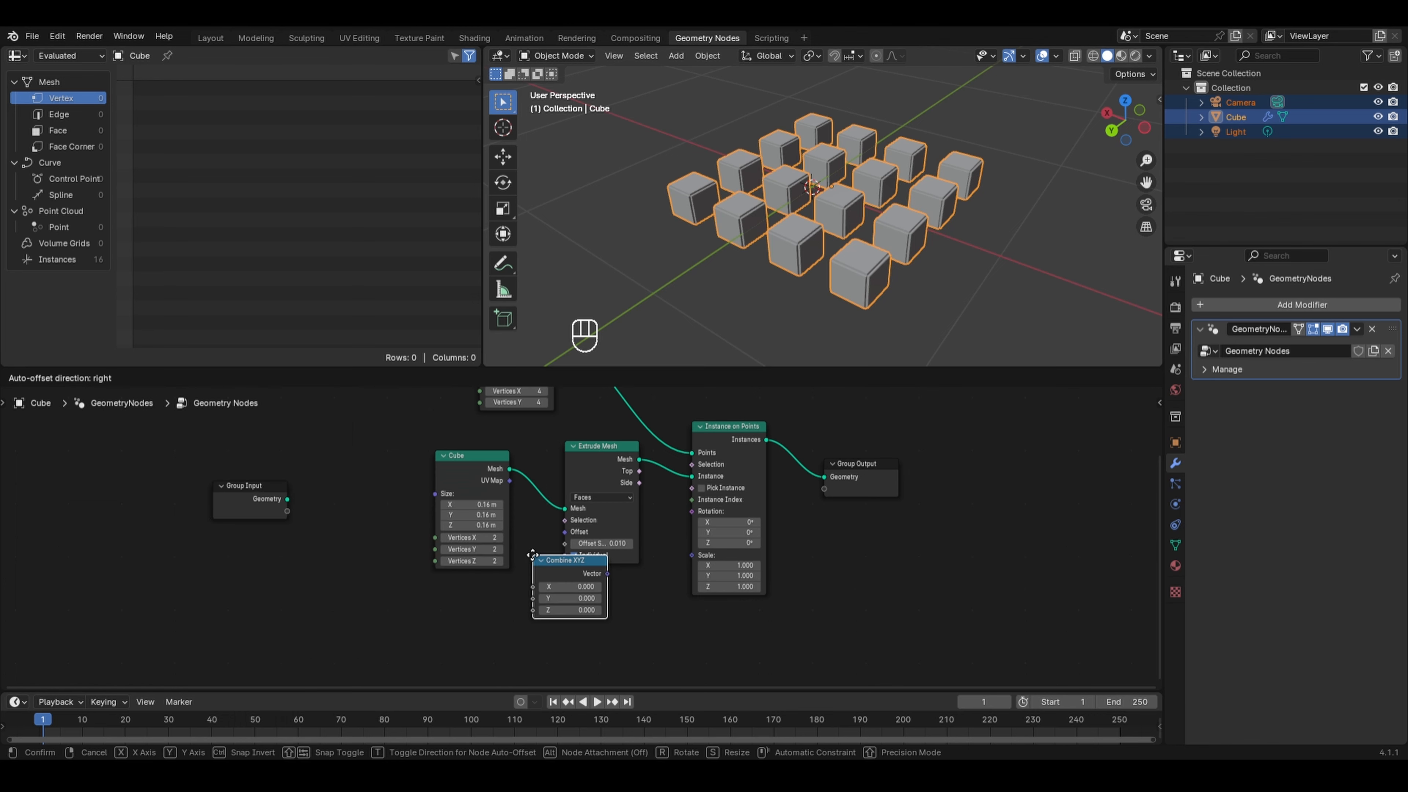
pyautogui.click(332, 471)
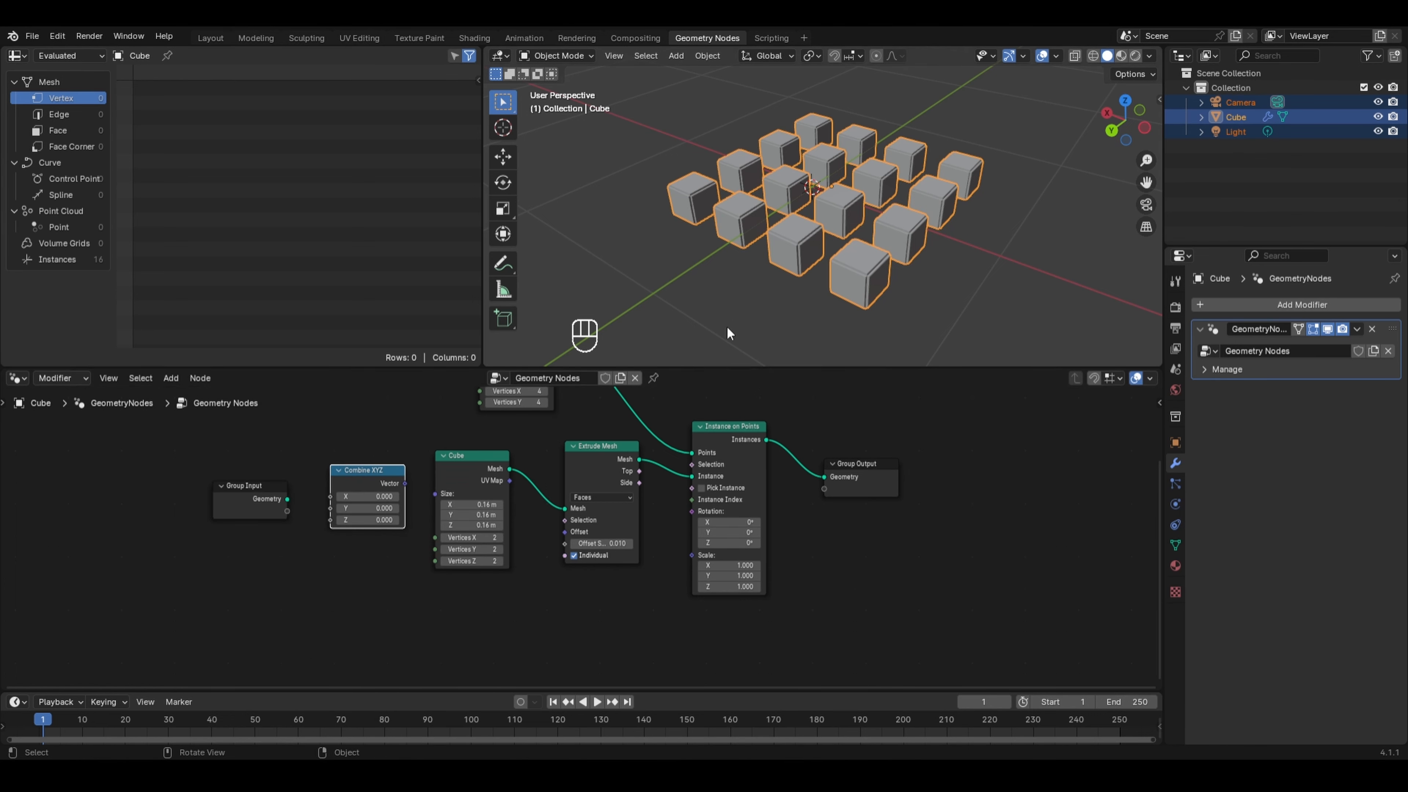
pyautogui.moveTo(406, 483); pyautogui.dragTo(435, 493)
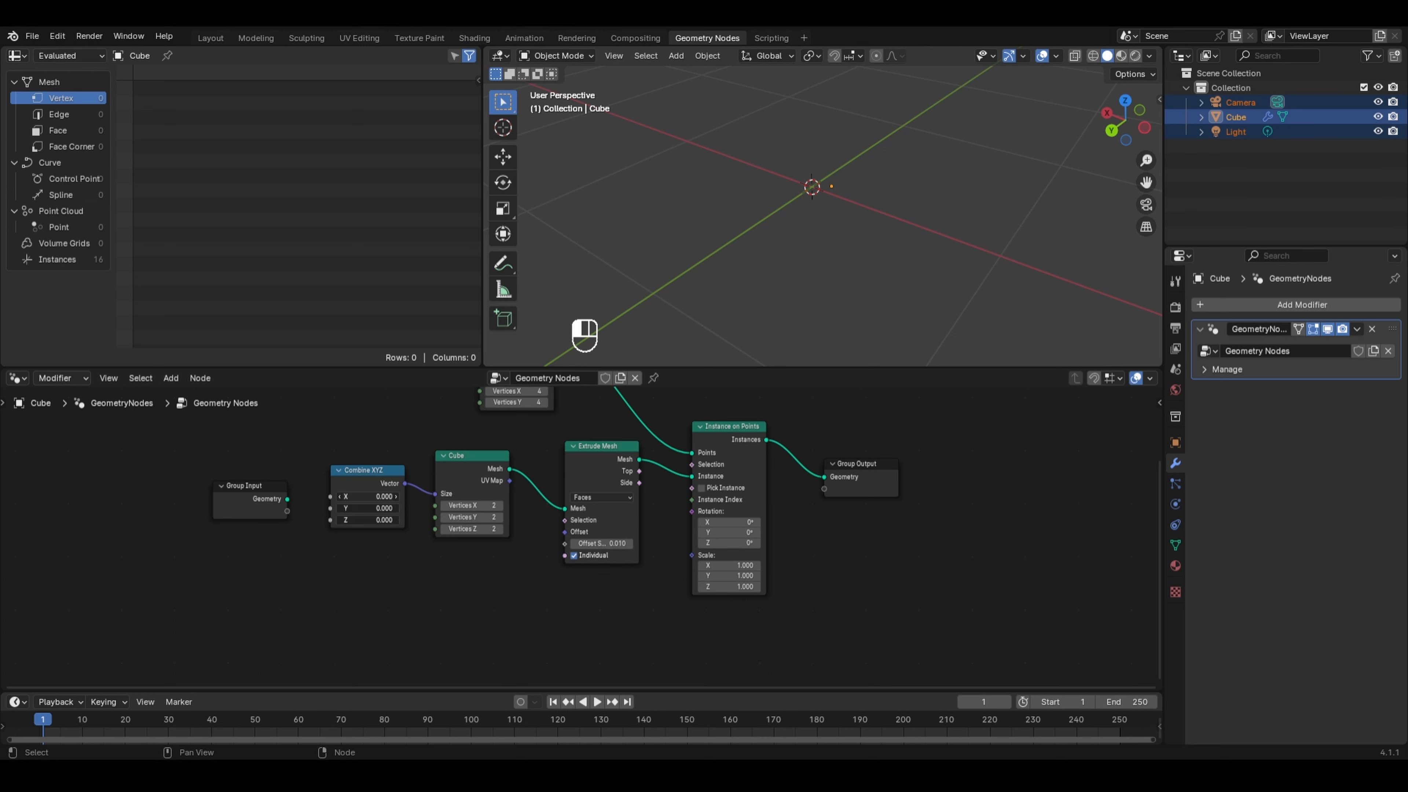
# - Set the Combine XYZ node's X, Y and Z values to 0.16
pyautogui.moveTo(372, 495); pyautogui.dragTo(372, 520)
pyautogui.write('0.16')
pyautogui.press('Return')
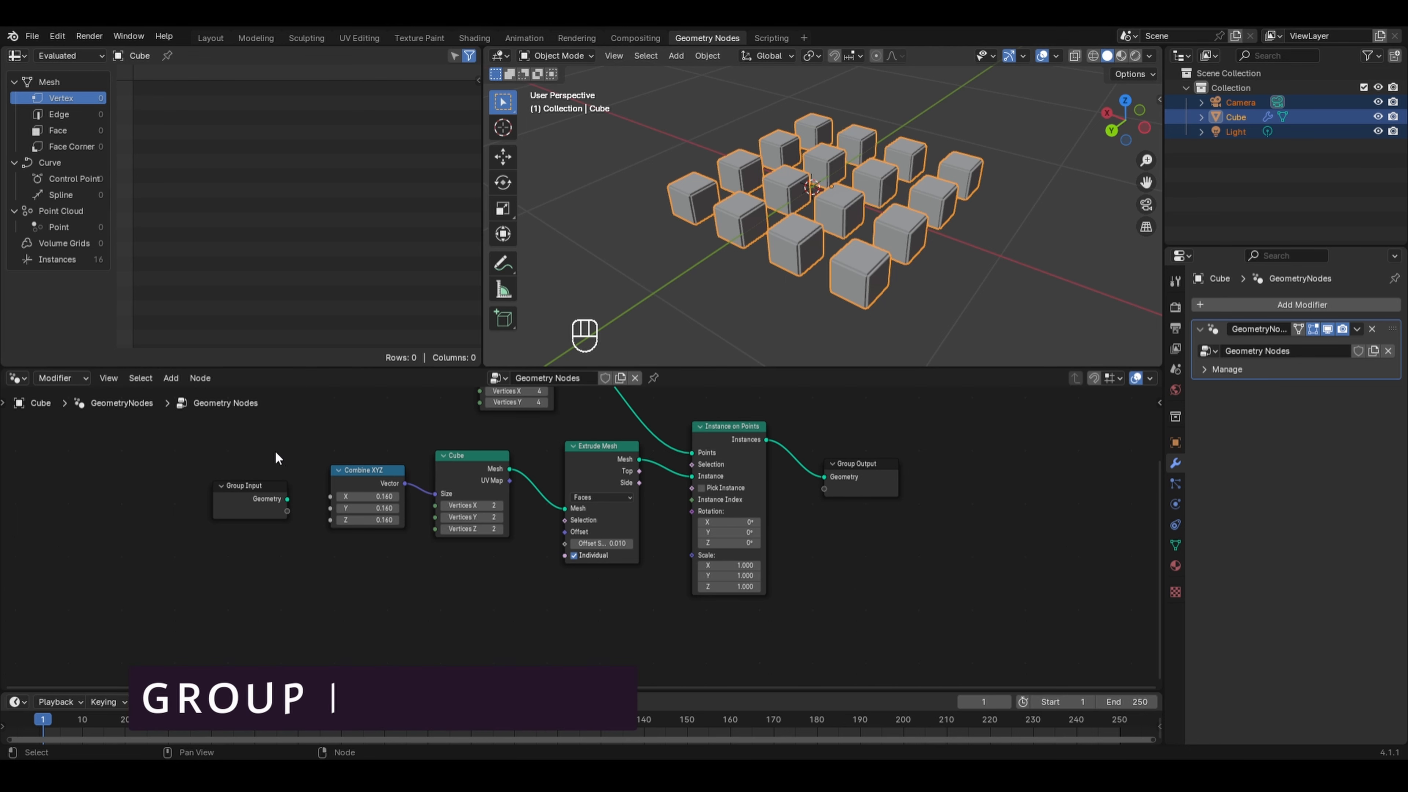
# - Connect the Combine XYZ node's Z input to the Group Input to expose it as a modifier input
pyautogui.scroll(2, 271, 503)
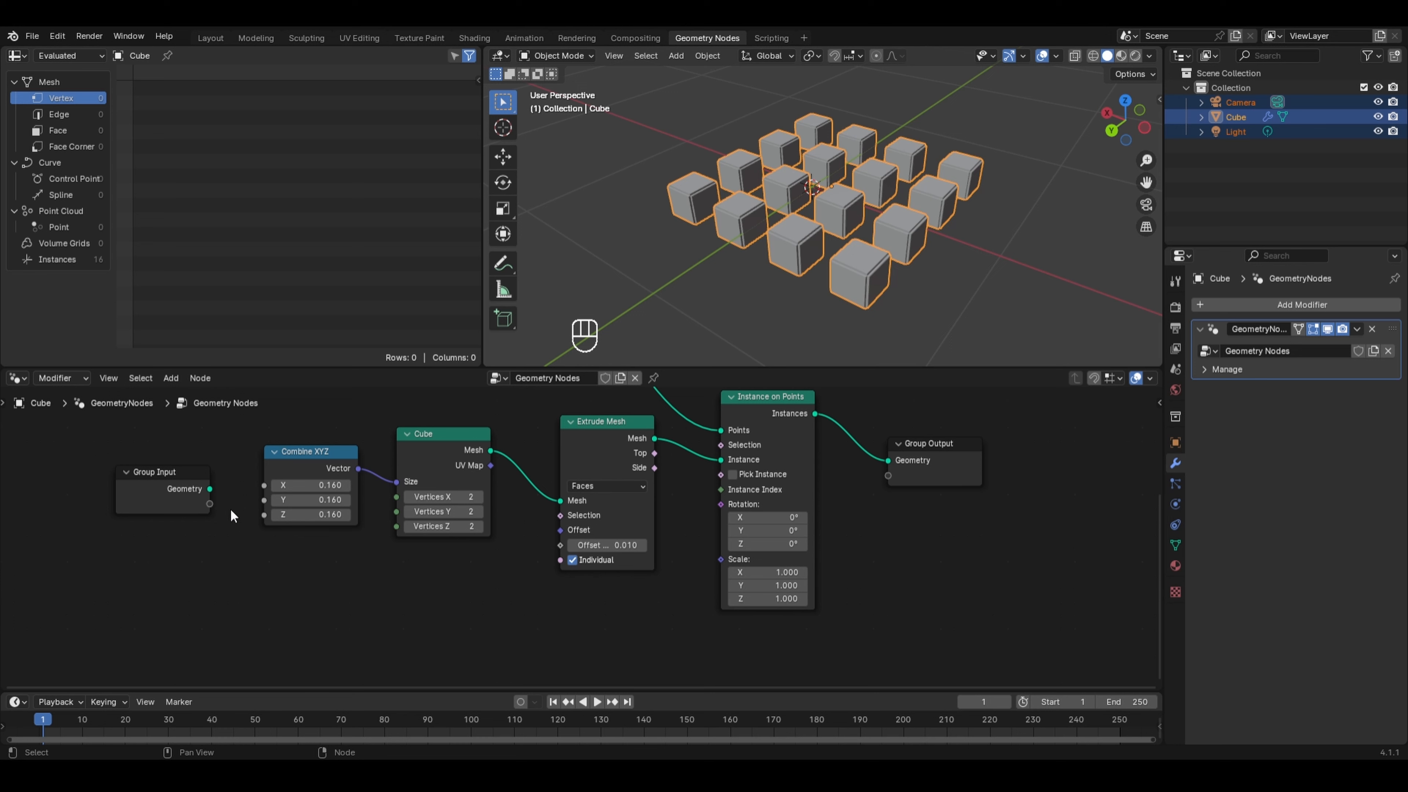
pyautogui.moveTo(264, 514); pyautogui.dragTo(216, 502)
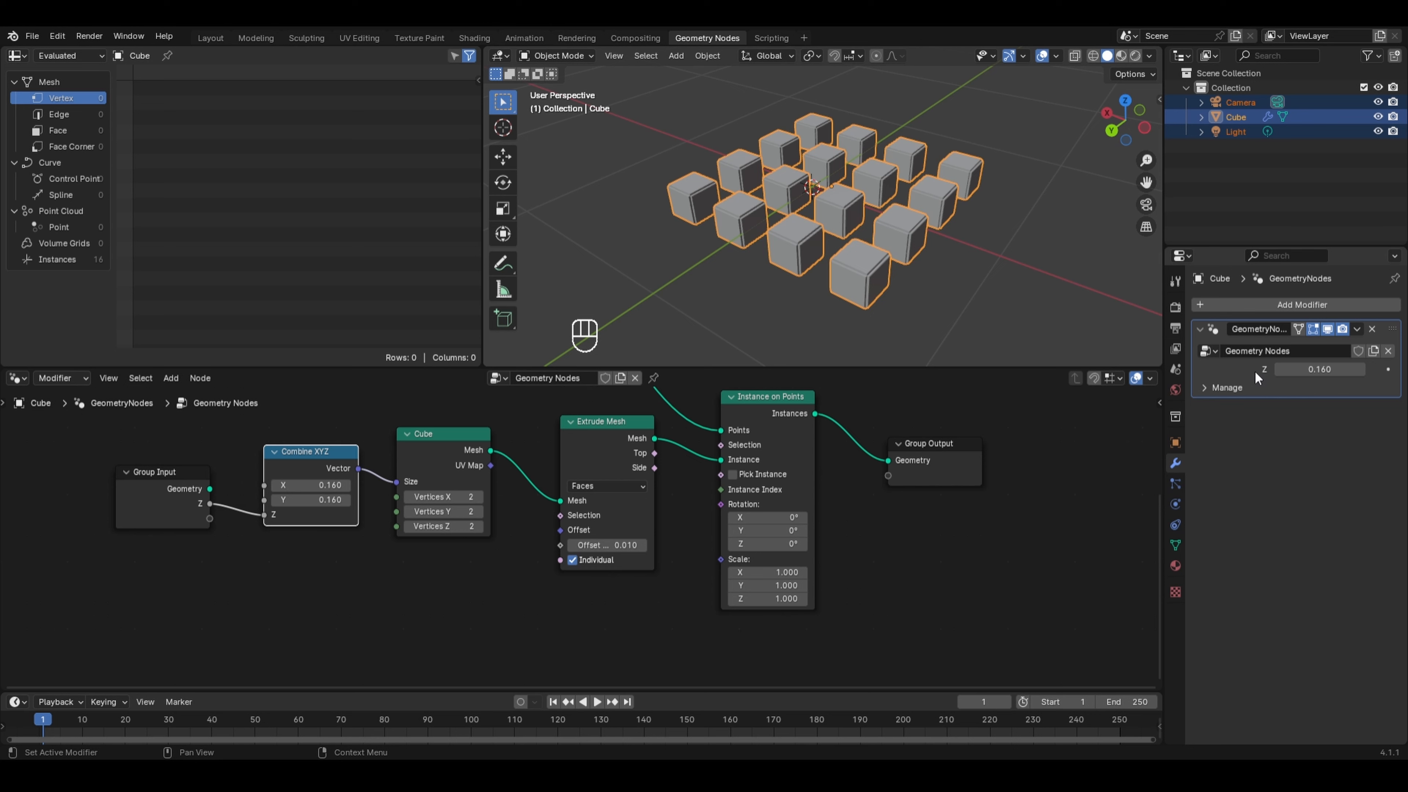
pyautogui.moveTo(1281, 368)
pyautogui.mouseDown()
pyautogui.moveTo(1375, 368)
pyautogui.moveTo(1244, 367)
pyautogui.moveTo(1280, 368)
pyautogui.mouseUp()
pyautogui.moveTo(1353, 370); pyautogui.dragTo(1395, 370)
pyautogui.rightClick(1394, 370)
# - Open the node sidebar's group interface and rename the Z input to Height
pyautogui.press('n')
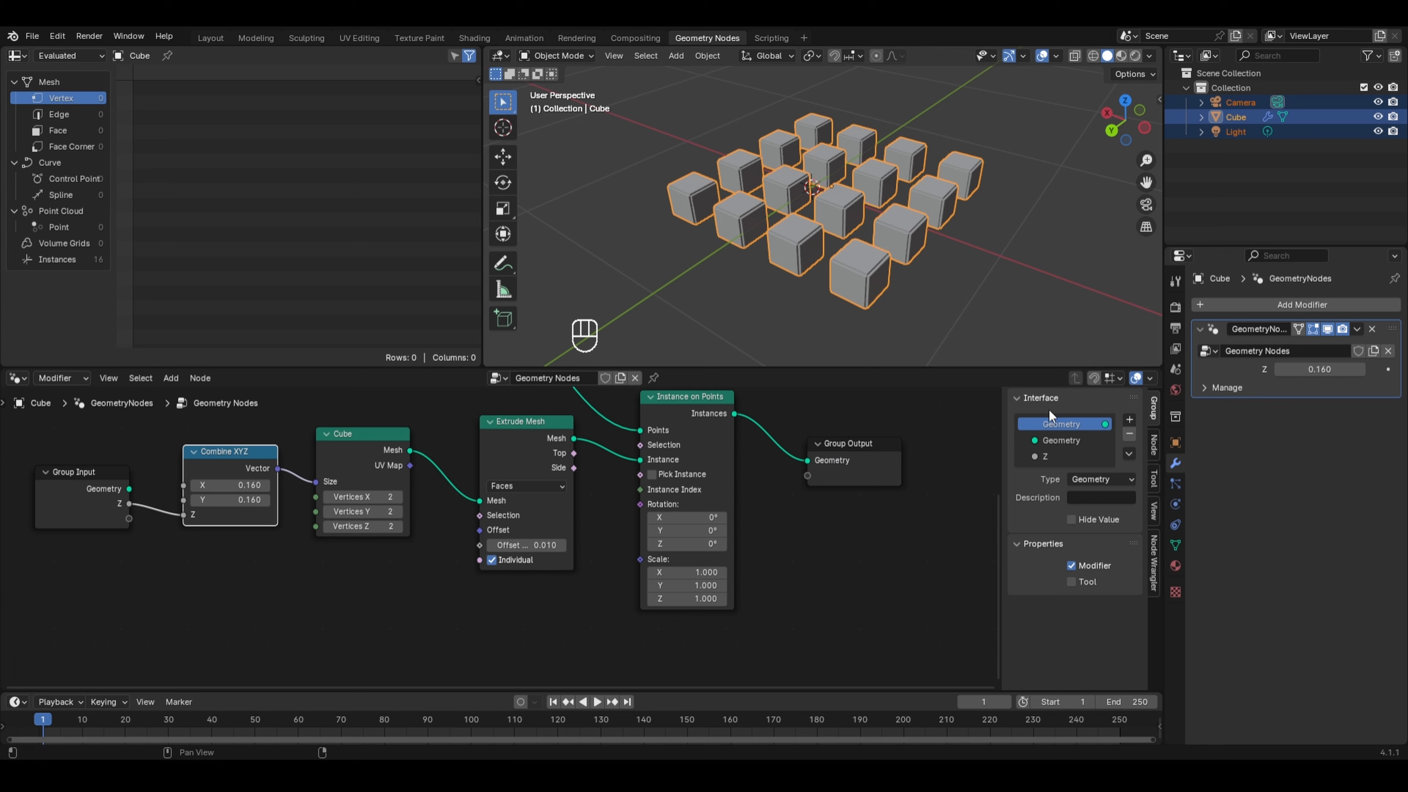
pyautogui.click(1055, 440)
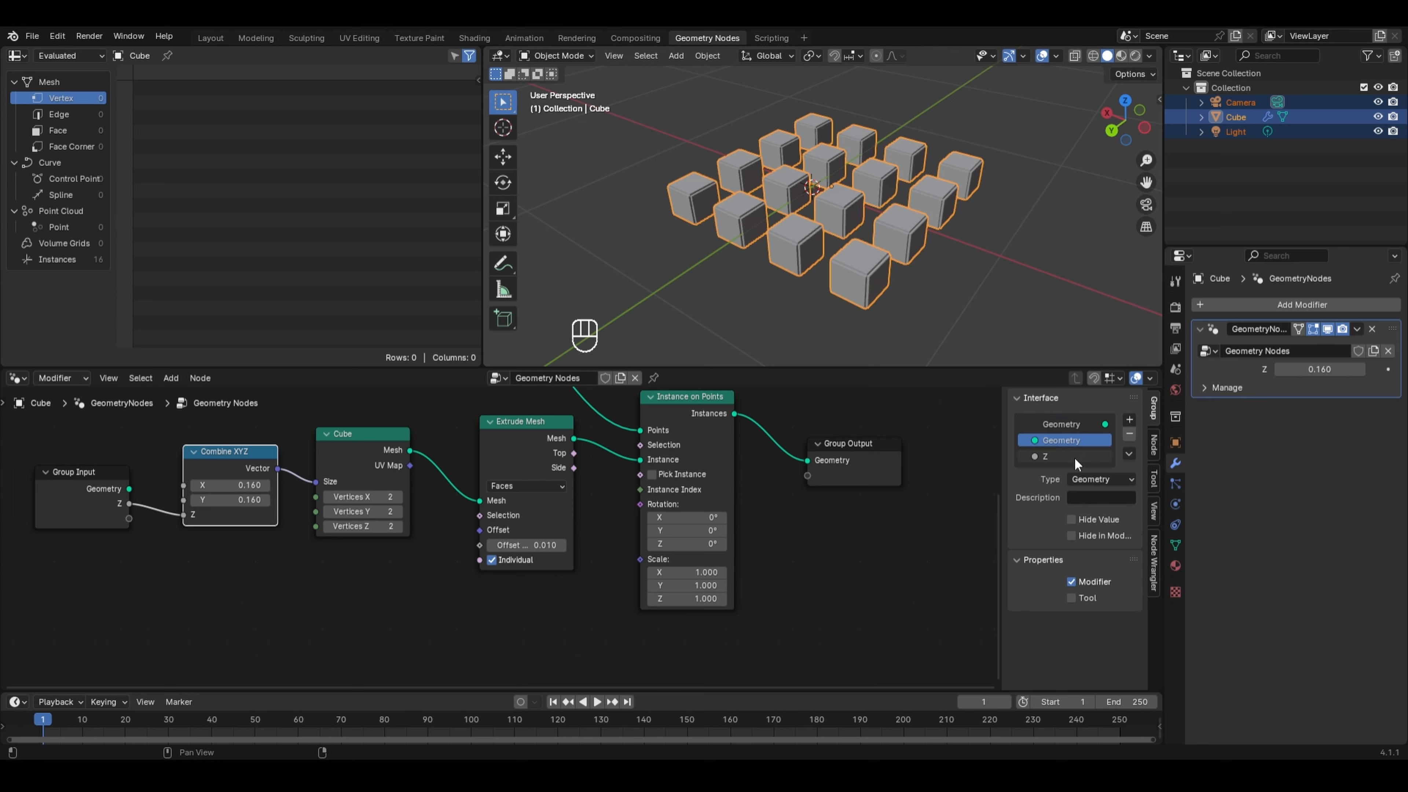
pyautogui.click(1074, 457)
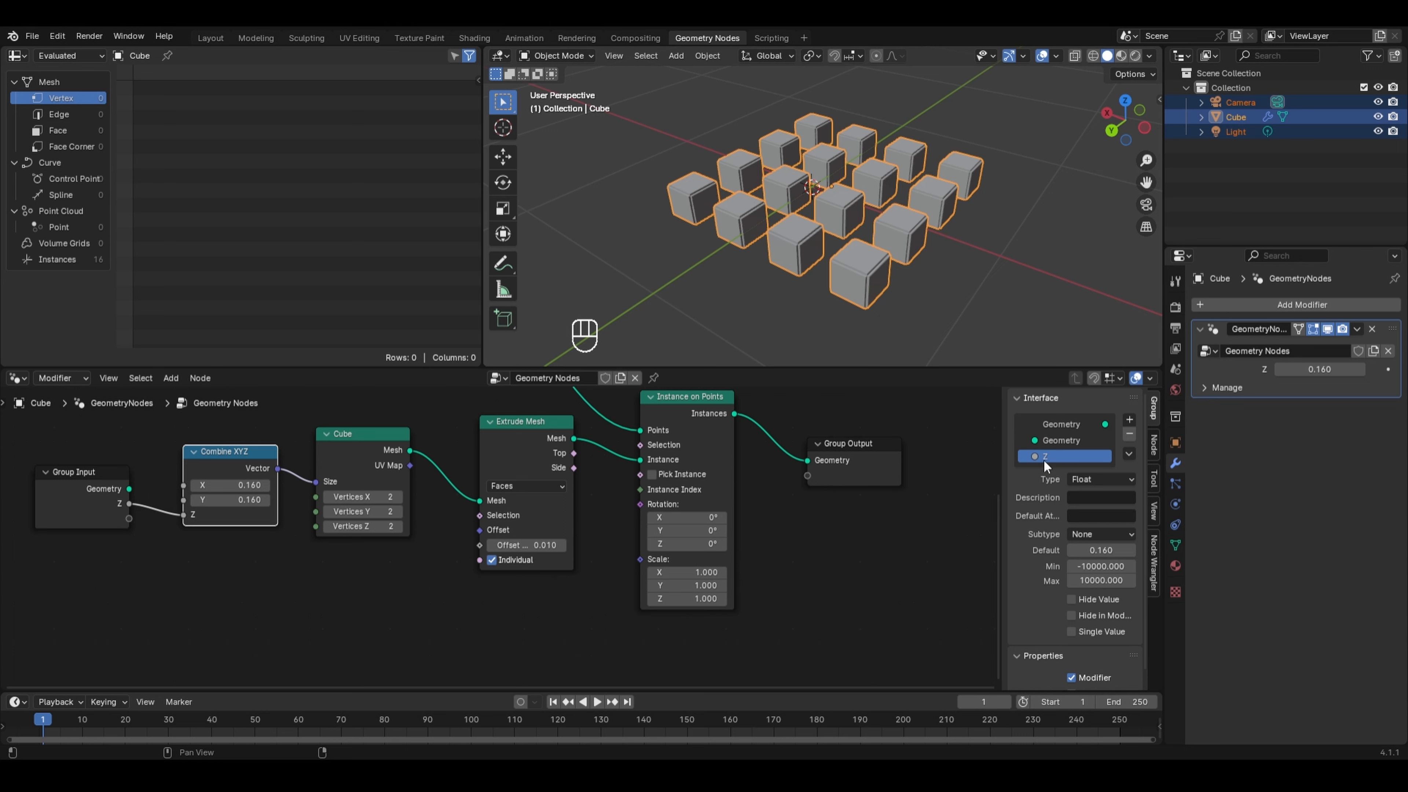
pyautogui.doubleClick(1062, 453)
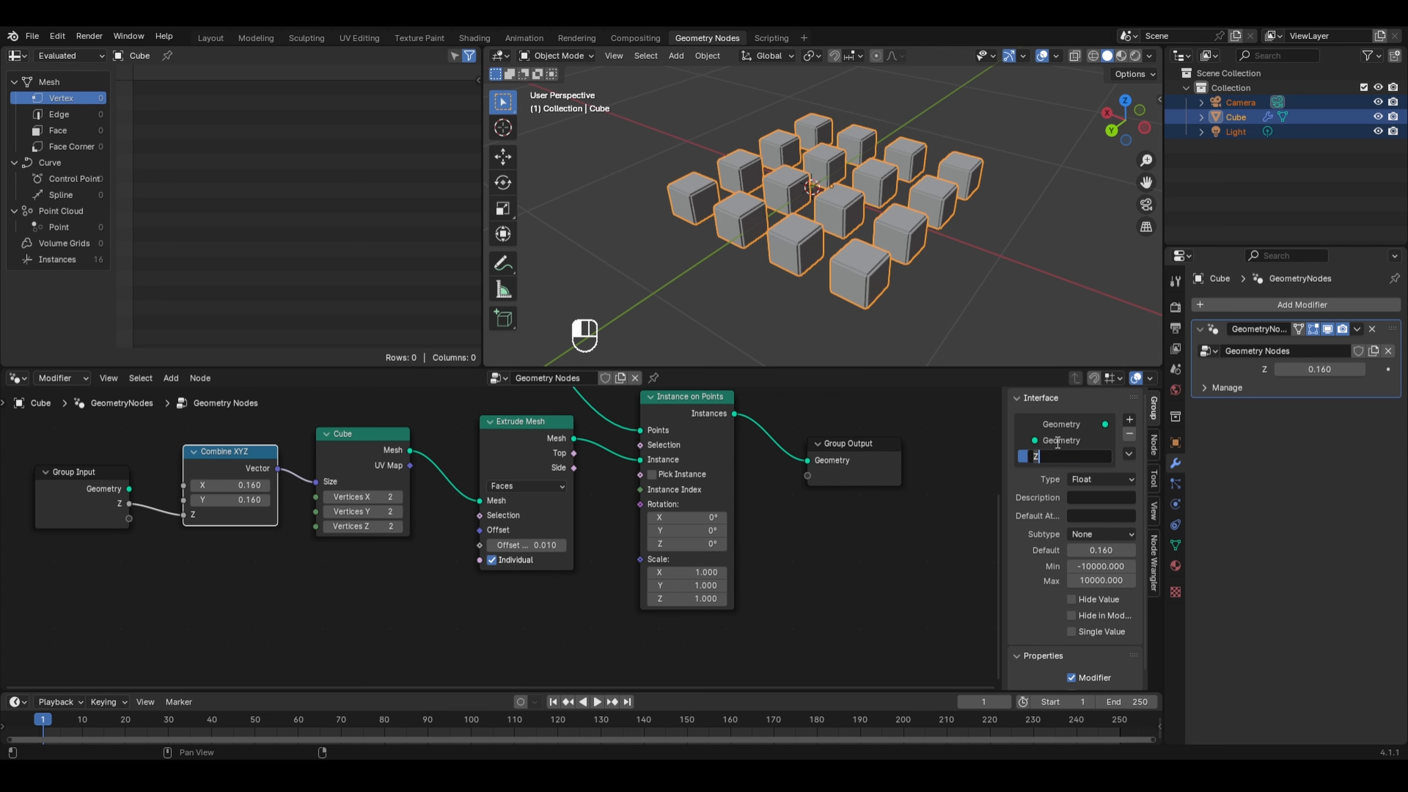
pyautogui.write('Height')
pyautogui.press('Return')
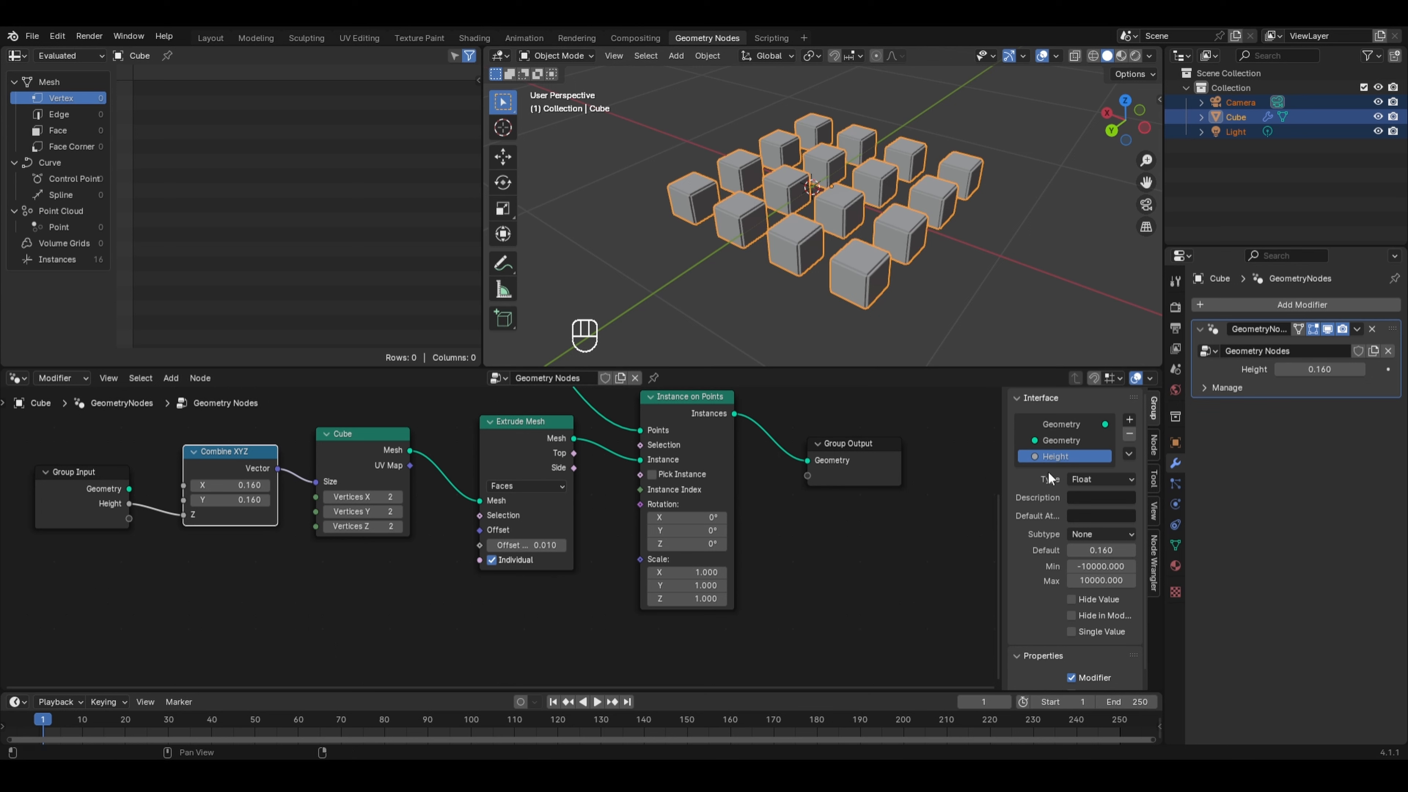
# - Change the Height input's type to Integer and set the modifier's Height value to 2
pyautogui.click(1085, 479)
pyautogui.click(1115, 479)
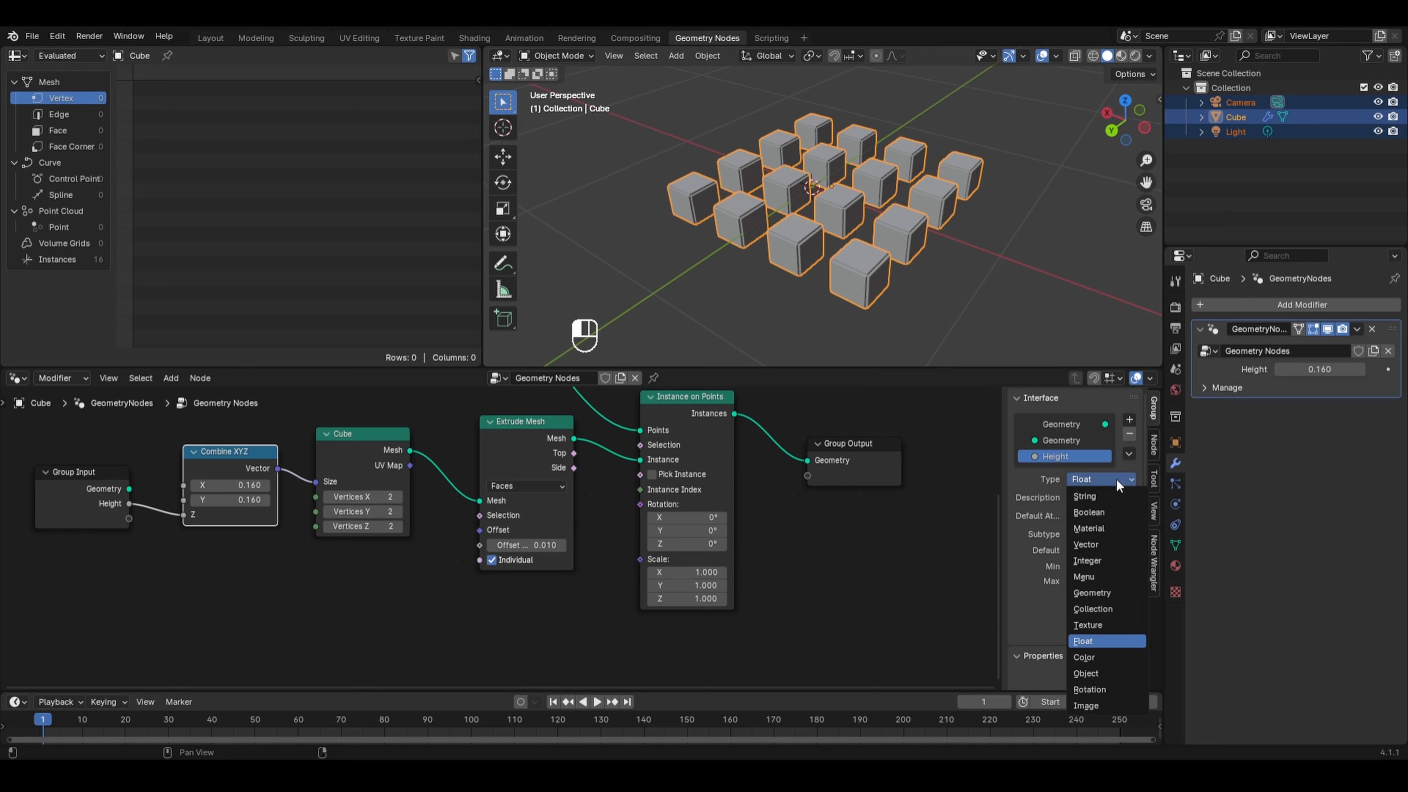
pyautogui.click(1091, 561)
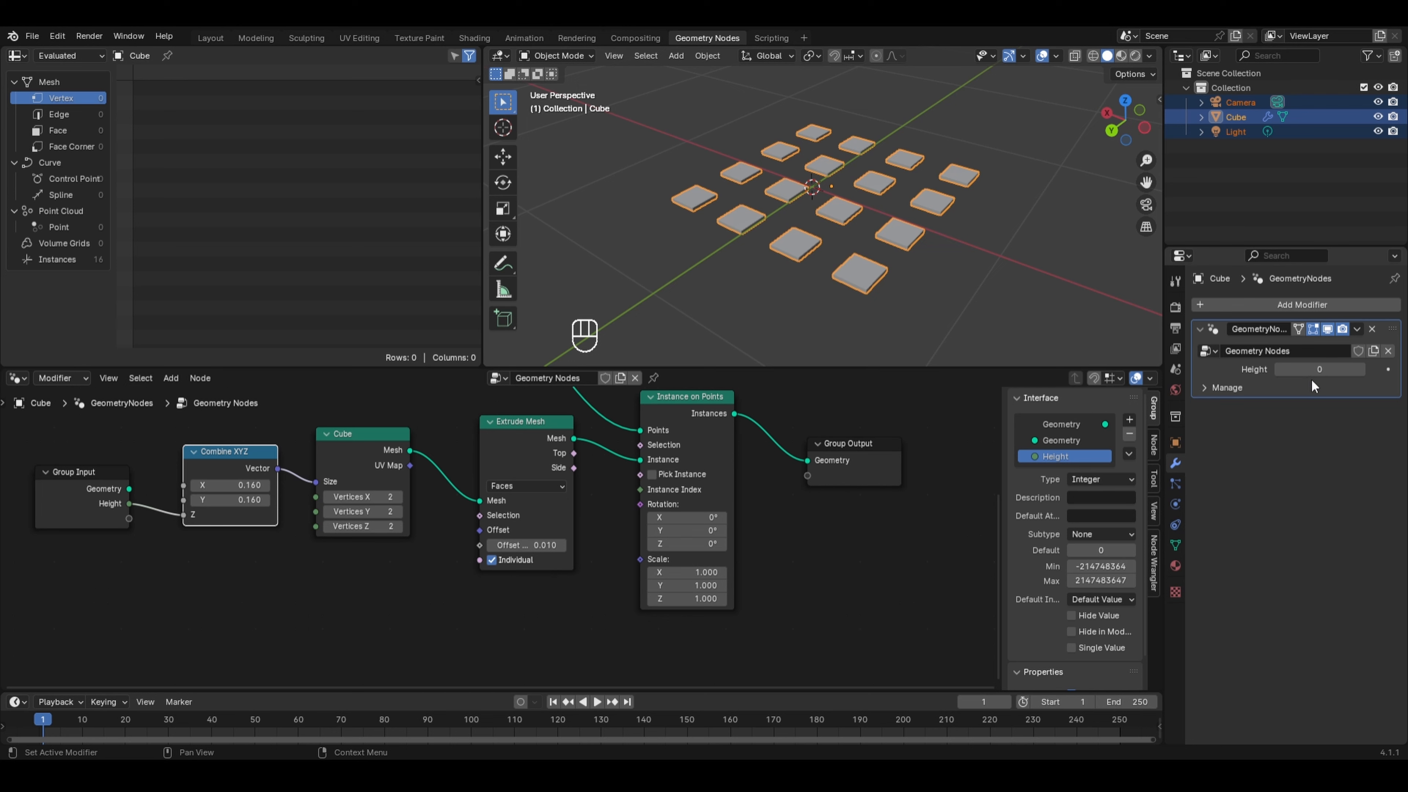
pyautogui.click(1359, 368)
pyautogui.click(1359, 368)
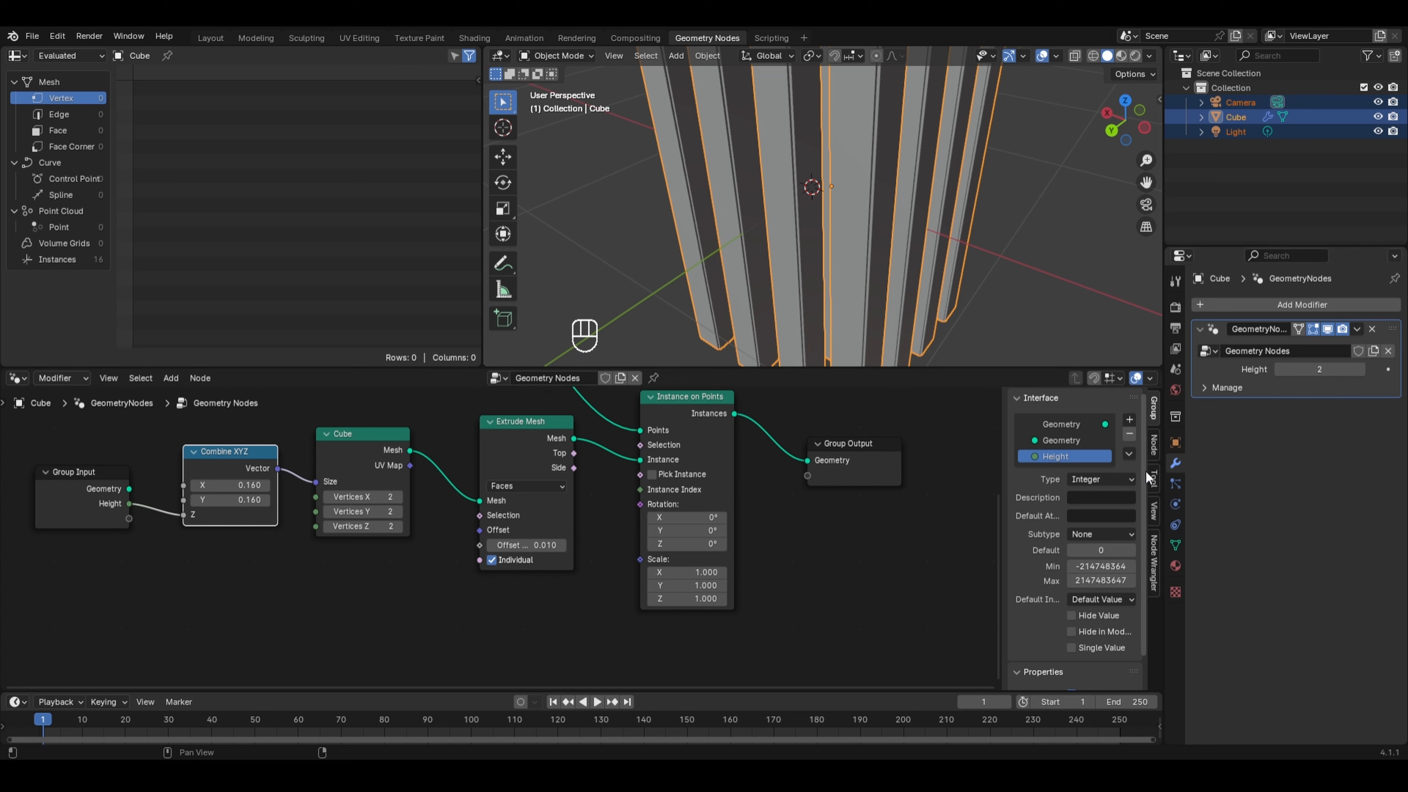
# - Switch the Height input's type back to Float and set the modifier's Height value to 0.16
pyautogui.click(1127, 473)
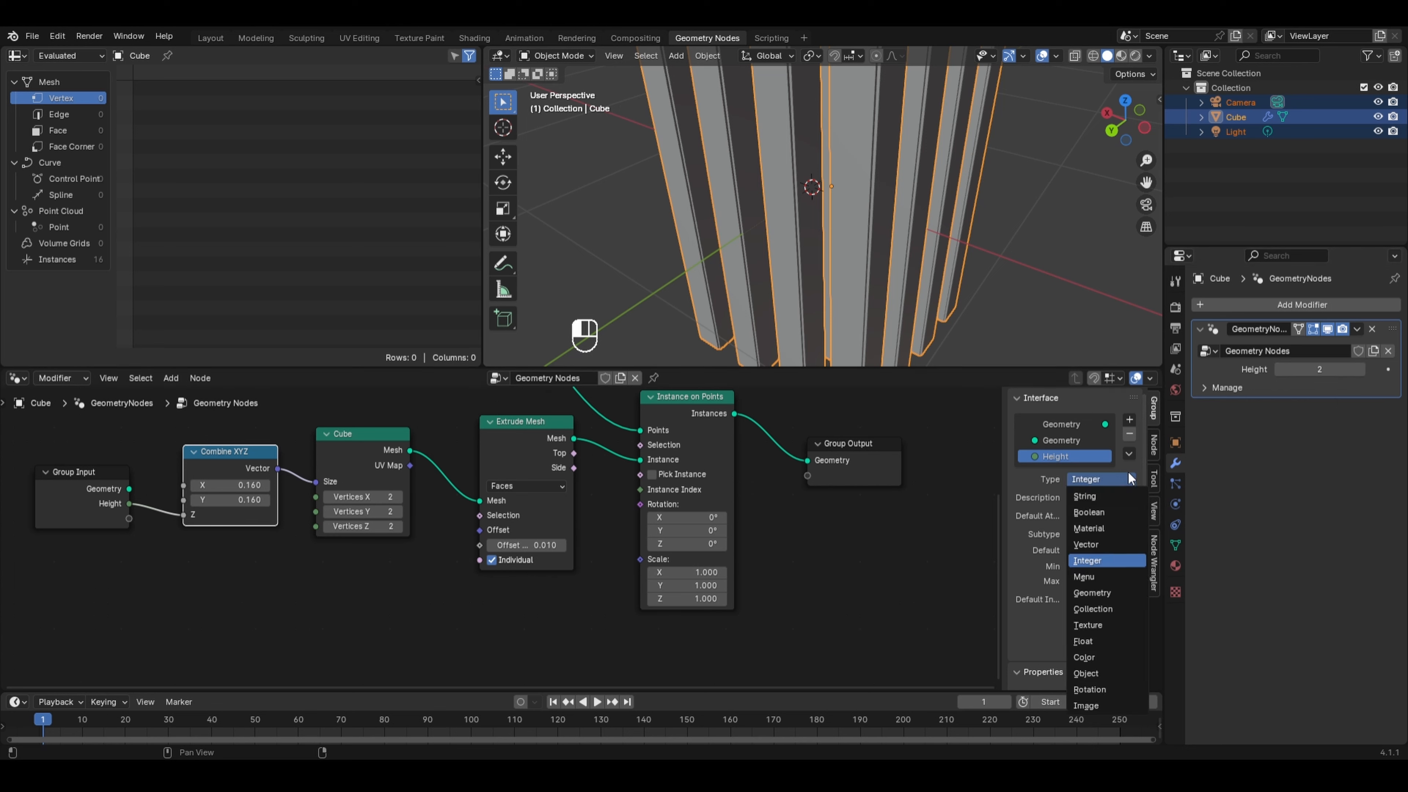
pyautogui.click(1105, 606)
pyautogui.click(1332, 370)
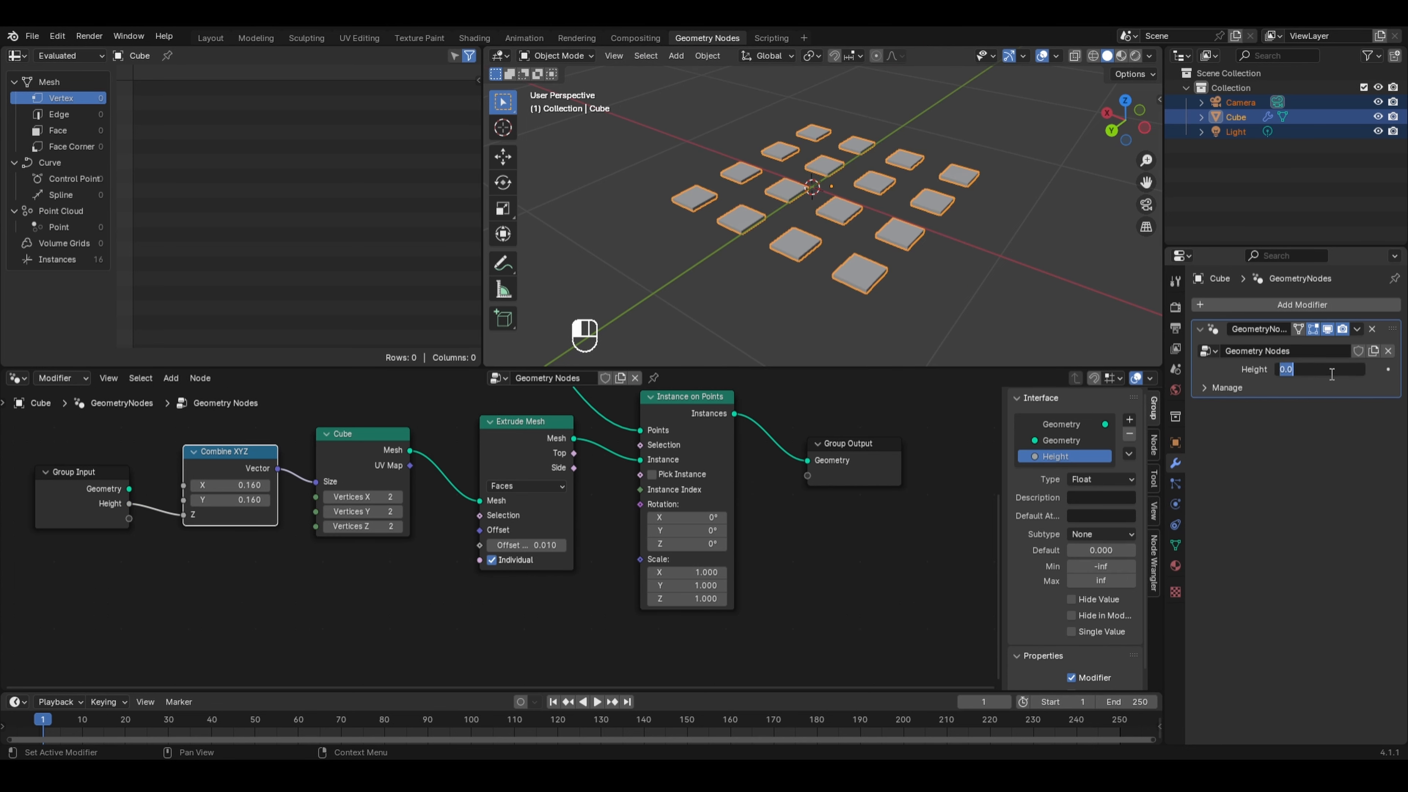
pyautogui.write('.16')
pyautogui.press('Return')
# - Save the blend file
pyautogui.hotkey('ctrl', 's')
pyautogui.scroll(-2, 683, 450)
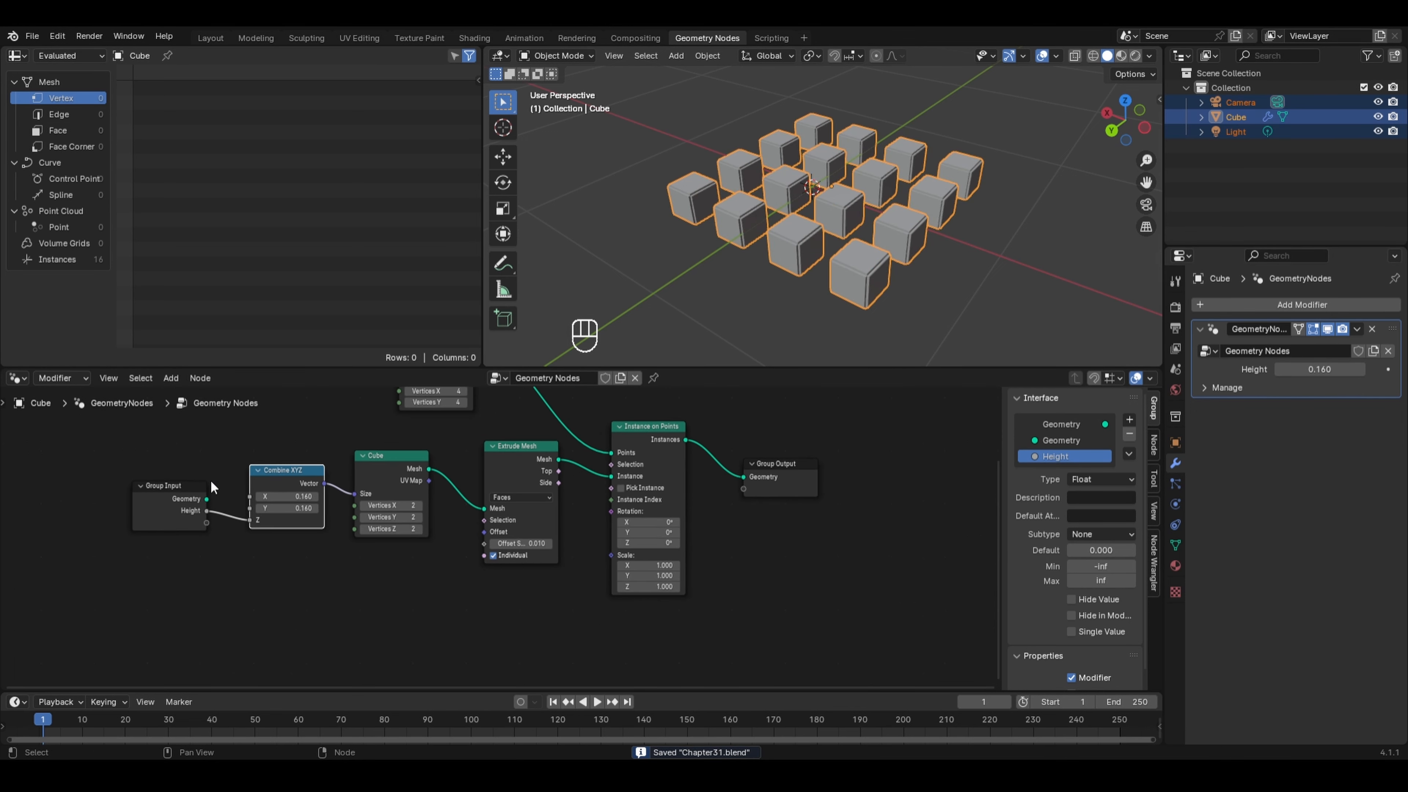
pyautogui.moveTo(285, 432); pyautogui.dragTo(293, 502, button='middle')
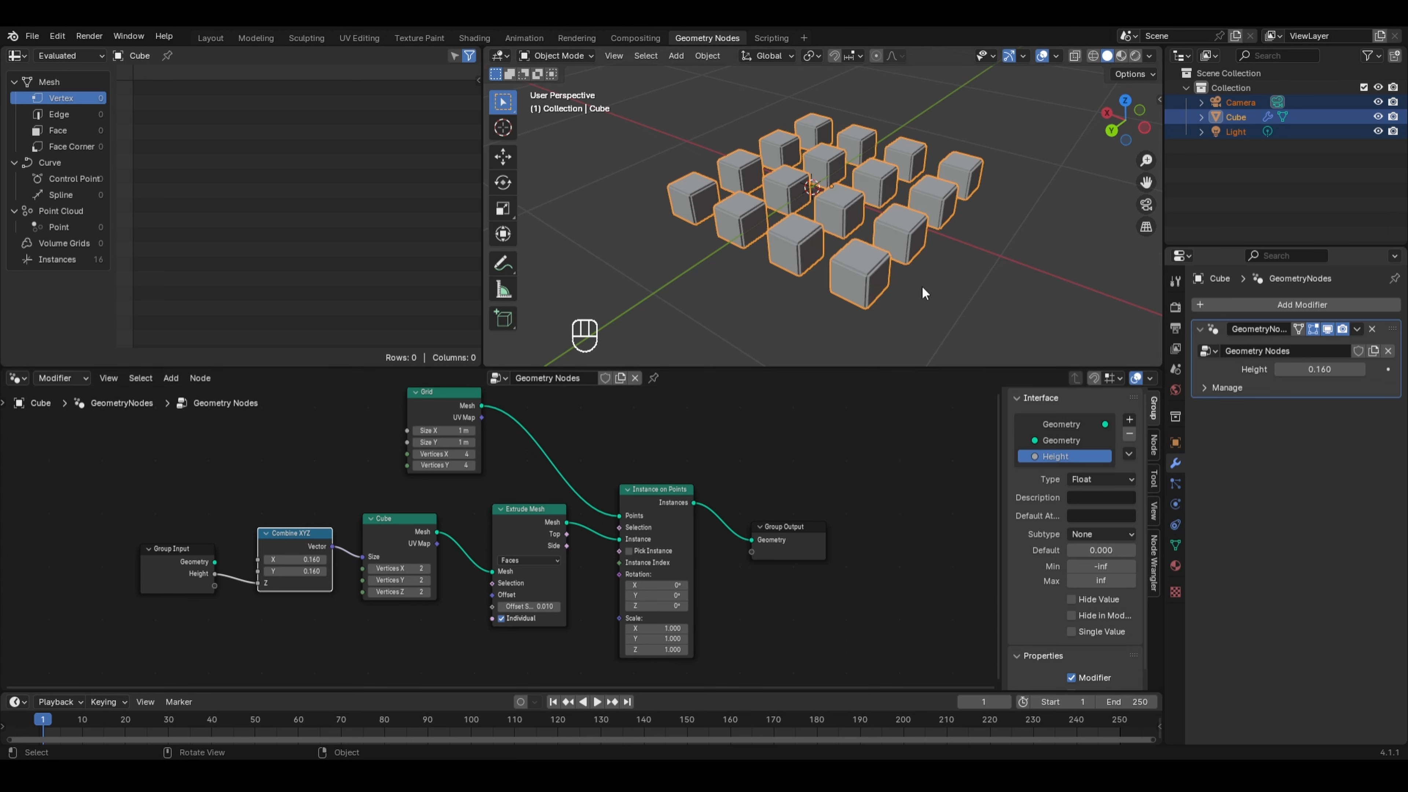
# - Scrub the modifier's Height value to preview its effect and cancel the change
pyautogui.moveTo(1319, 369); pyautogui.dragTo(1350, 369)
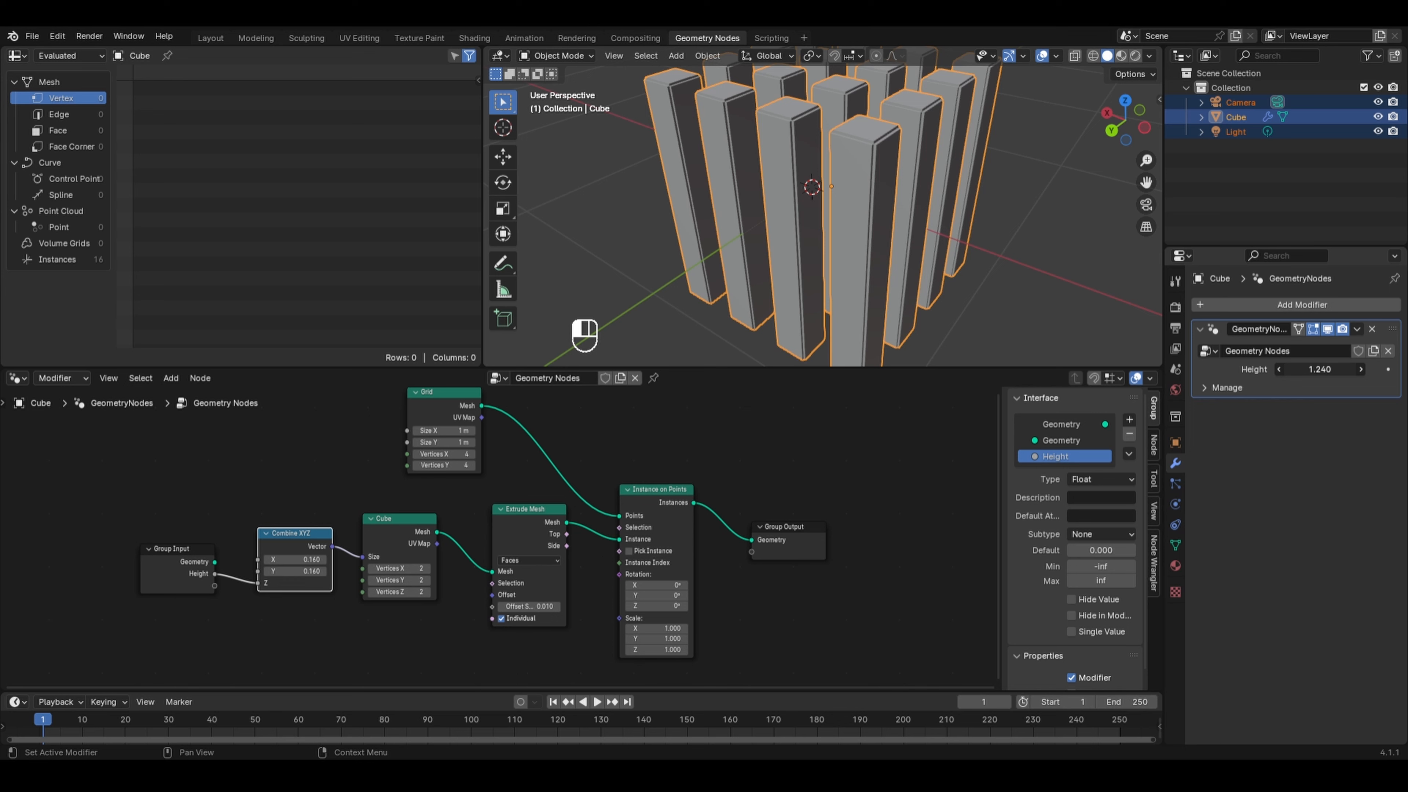
pyautogui.rightClick(1314, 369)
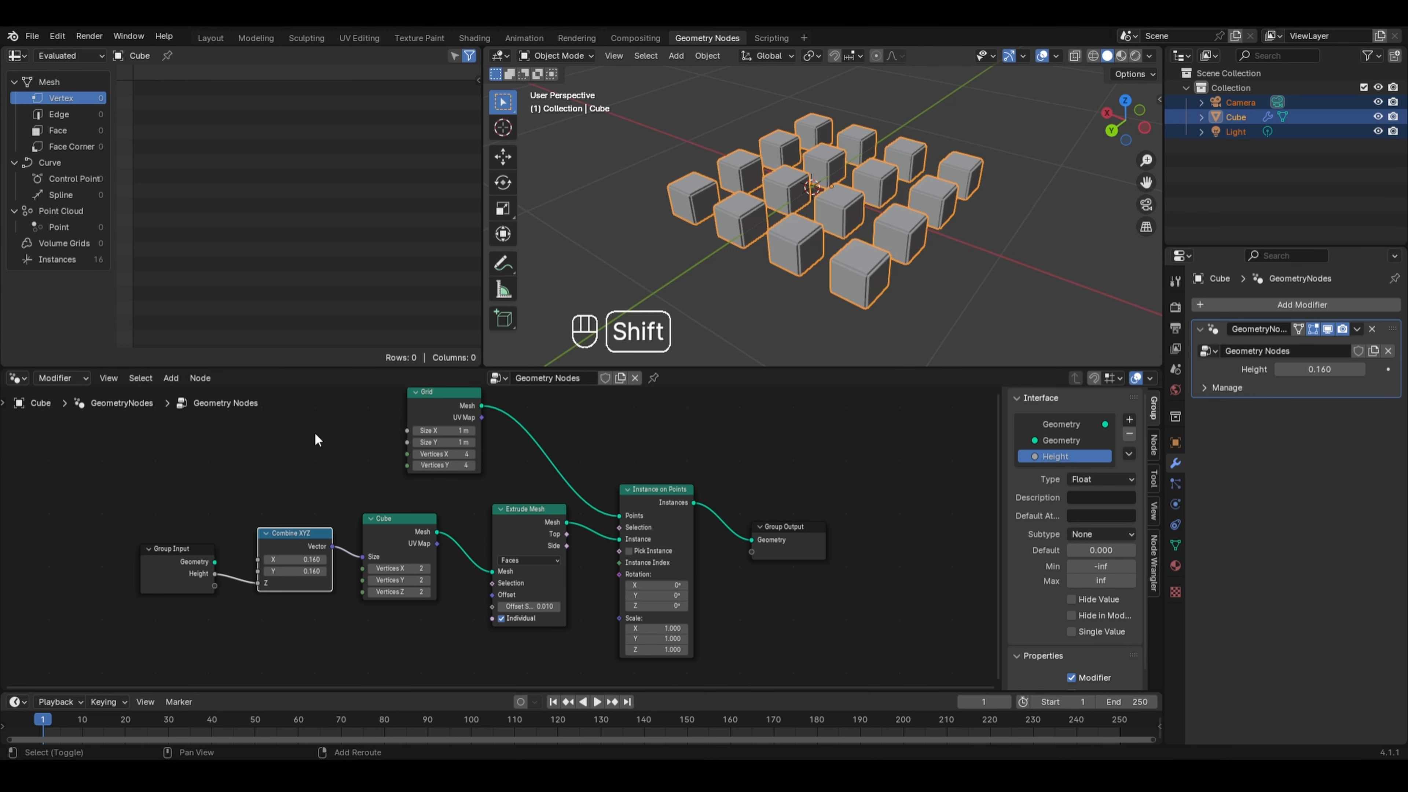
# - Add a Math node with the Add operation above the Combine XYZ node
pyautogui.hotkey('shift', 'a')
pyautogui.moveTo(316, 434)
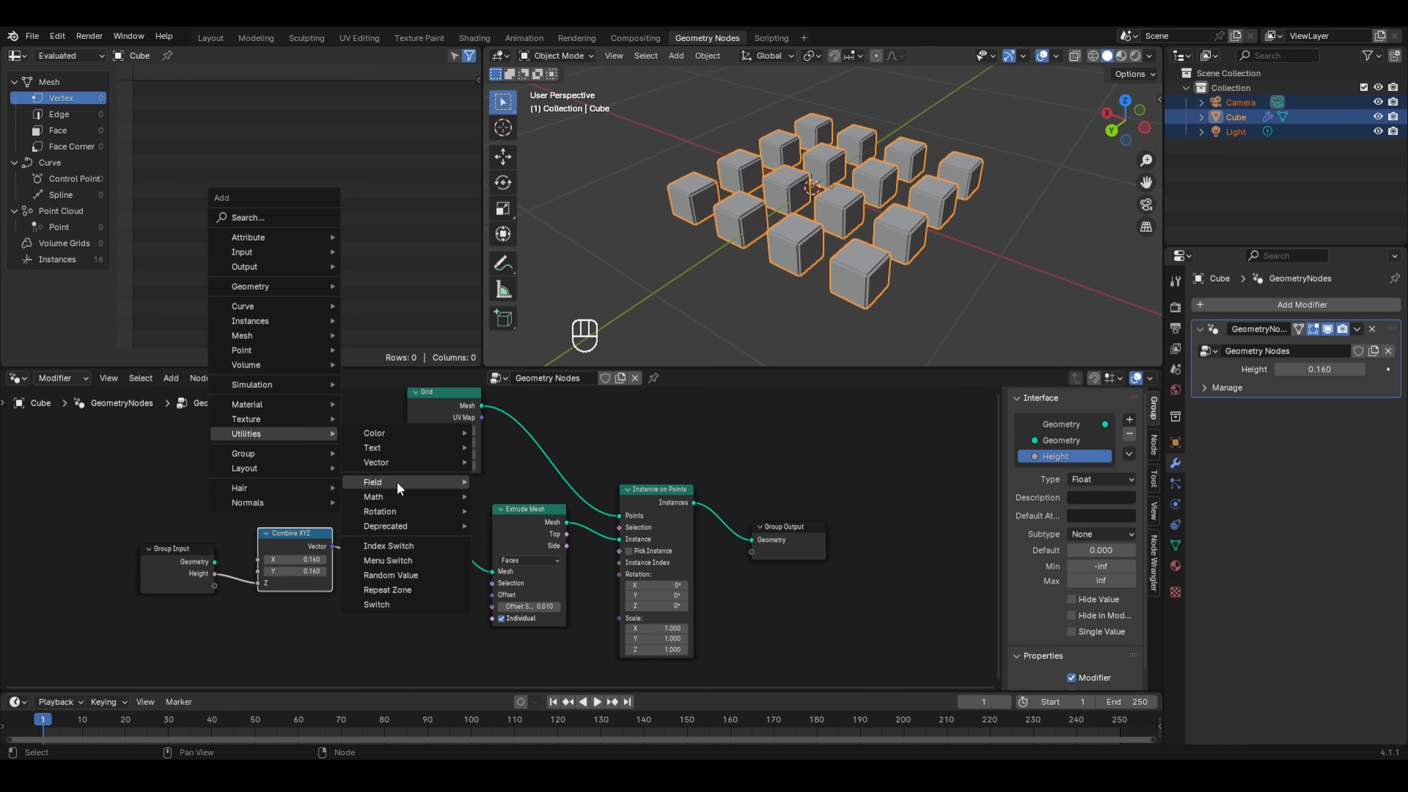
pyautogui.moveTo(389, 497)
pyautogui.click(500, 585)
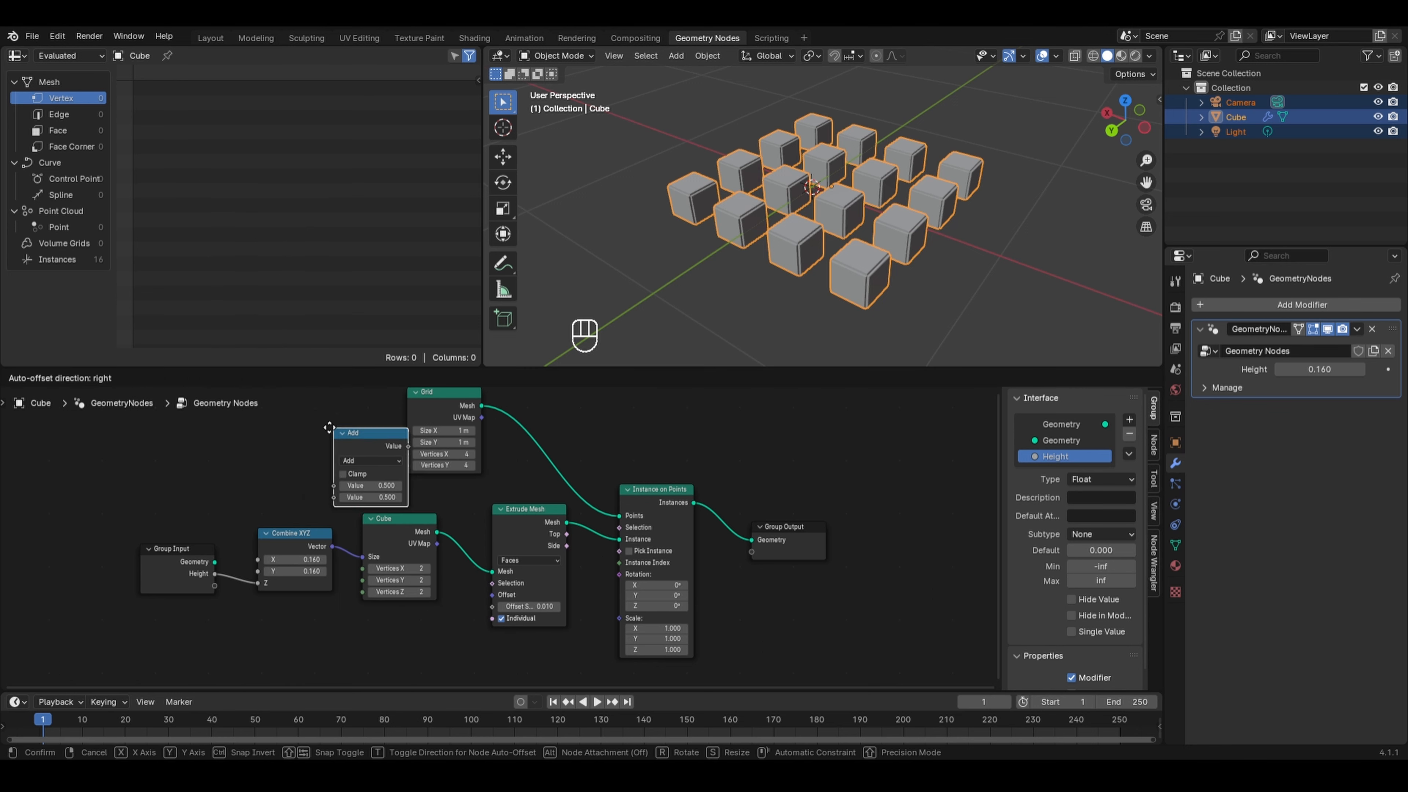
pyautogui.click(247, 419)
pyautogui.press('Home')
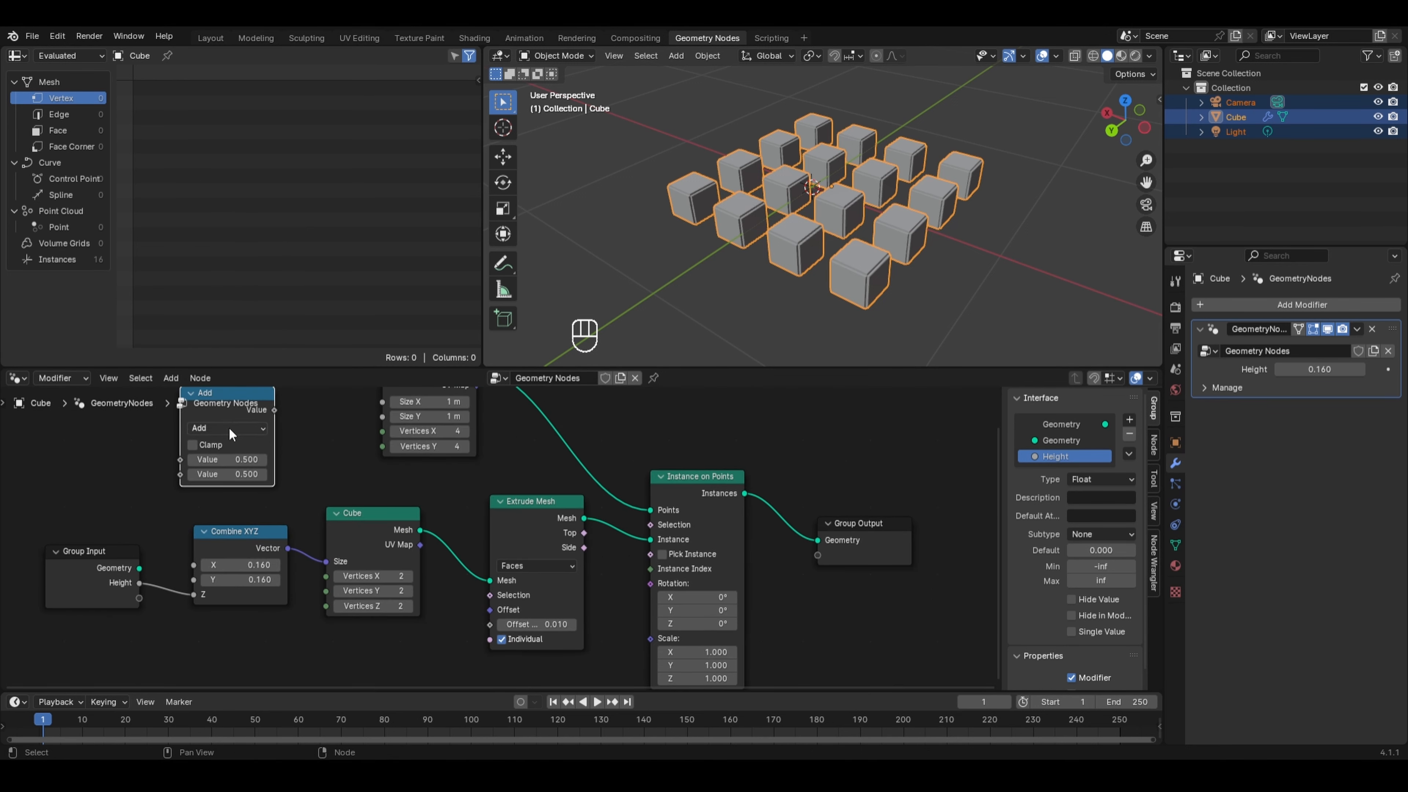
pyautogui.click(227, 428)
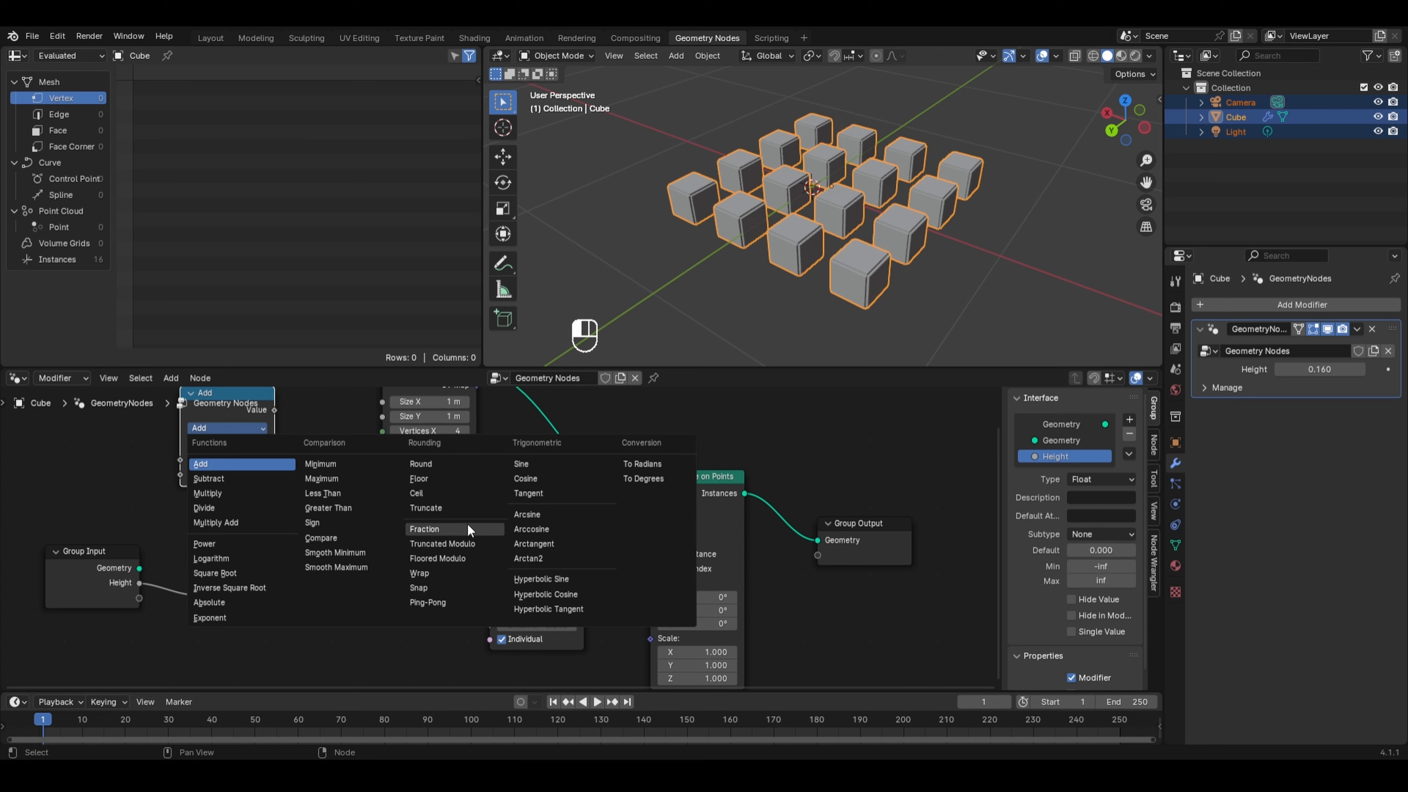
pyautogui.click(230, 463)
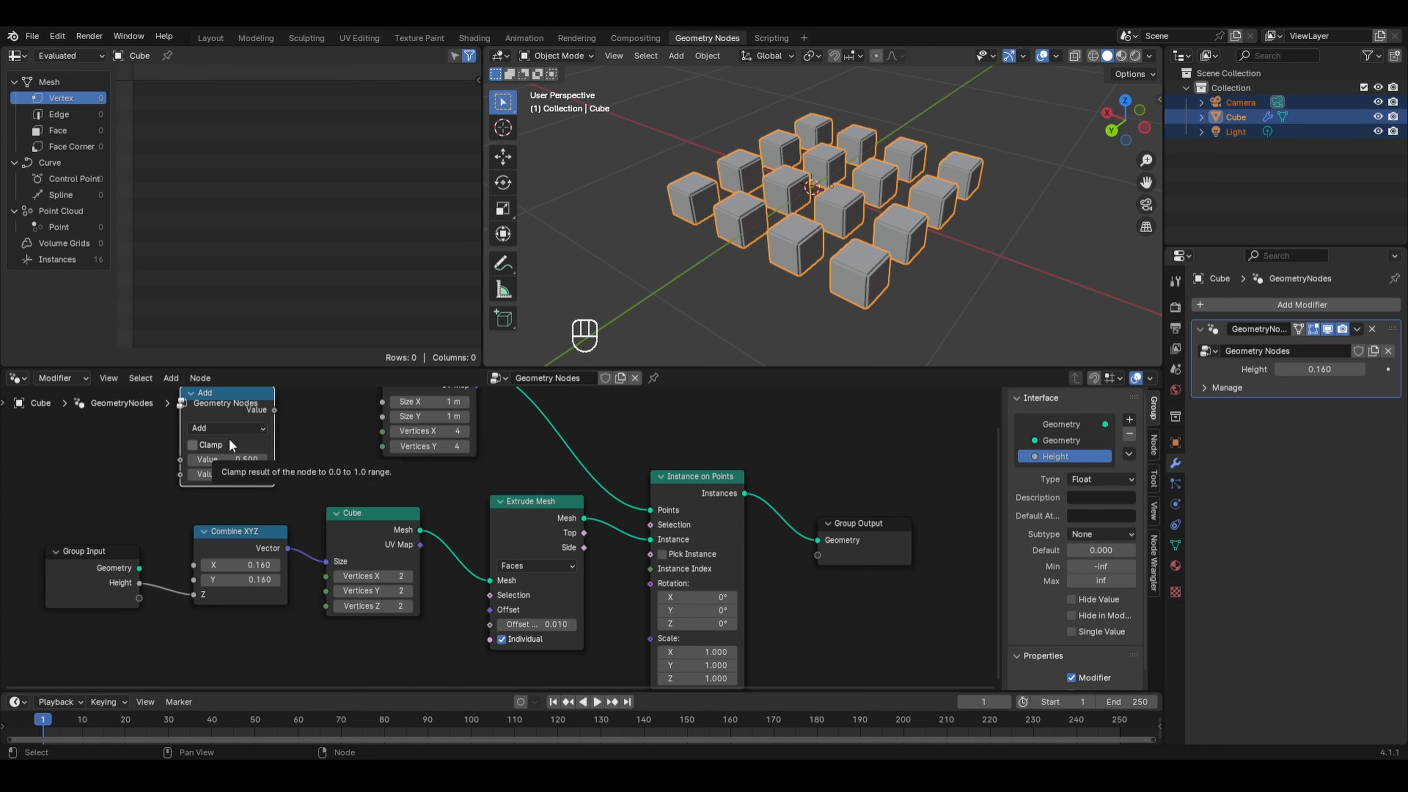
pyautogui.moveTo(283, 432); pyautogui.dragTo(299, 454, button='middle')
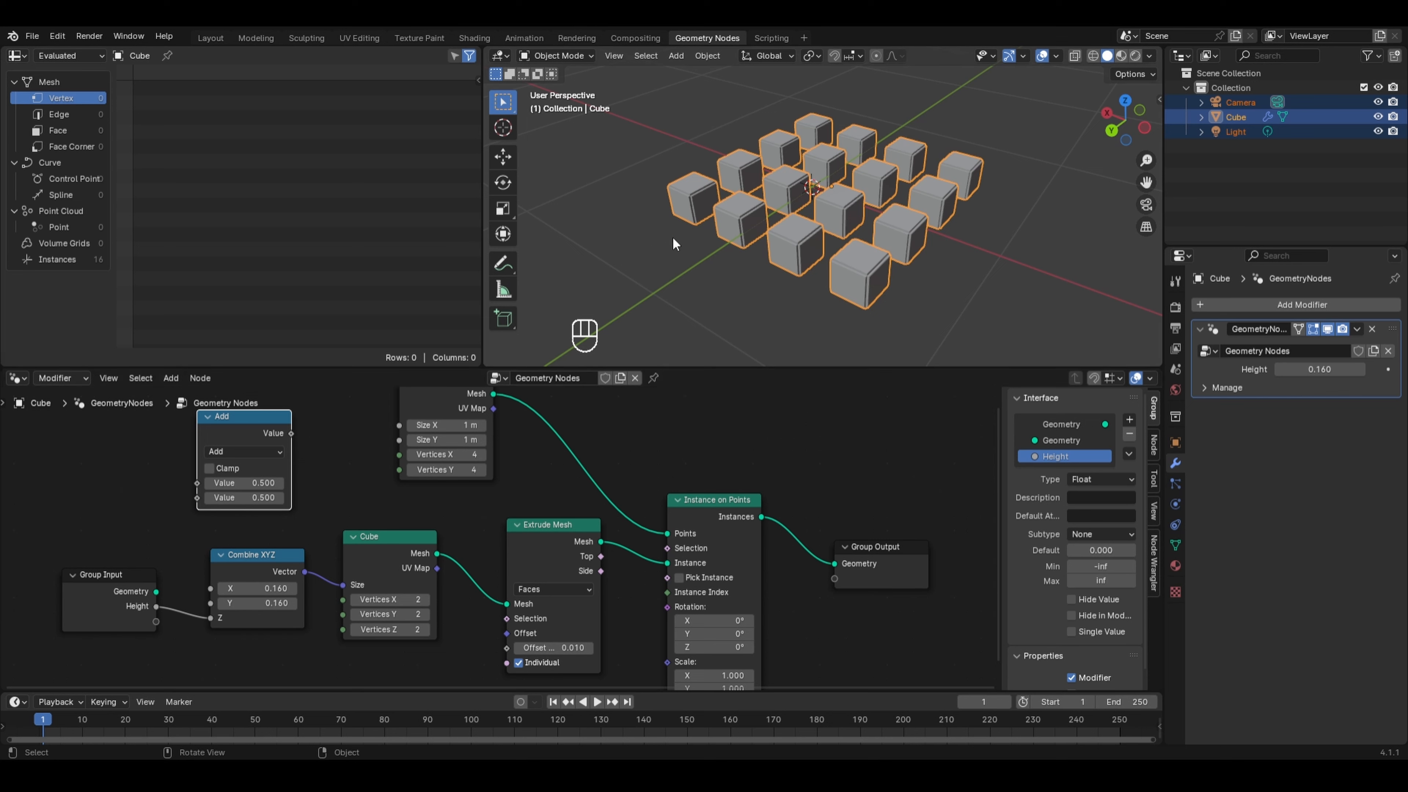
# - Insert a Transform Geometry node between the Cube node and the Extrude Mesh node
pyautogui.press('KP_1')
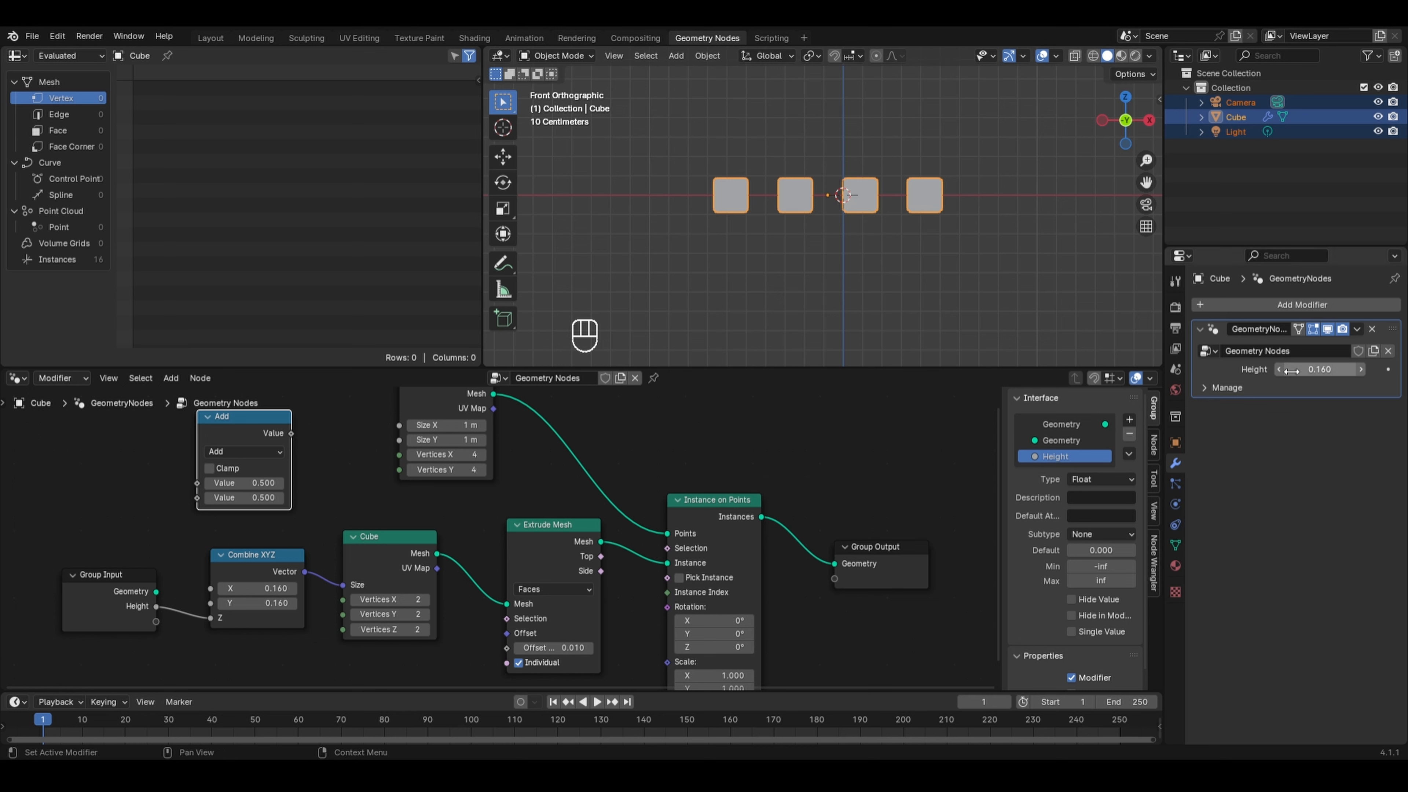
pyautogui.moveTo(1300, 367); pyautogui.dragTo(1380, 366)
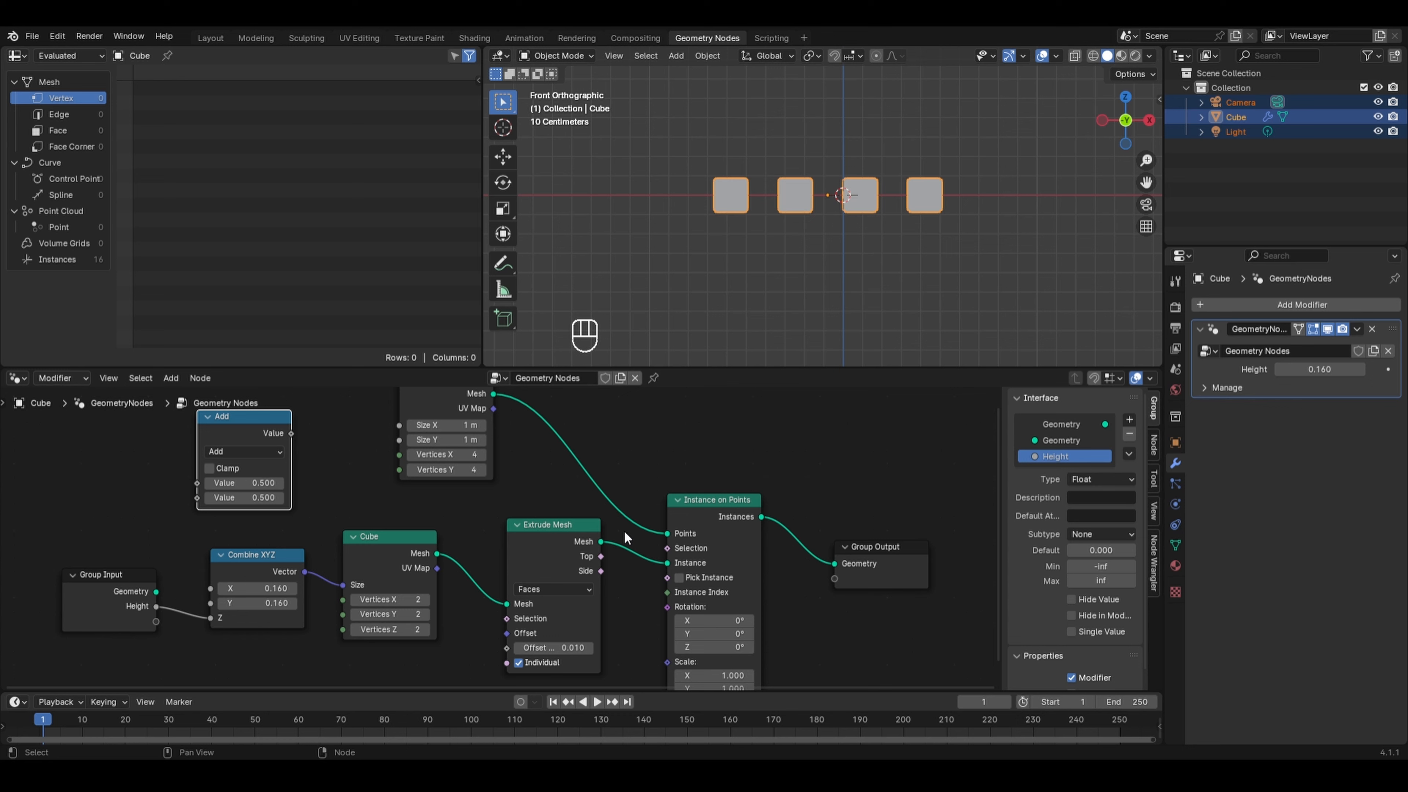
pyautogui.hotkey('shift', 'a')
pyautogui.moveTo(588, 383)
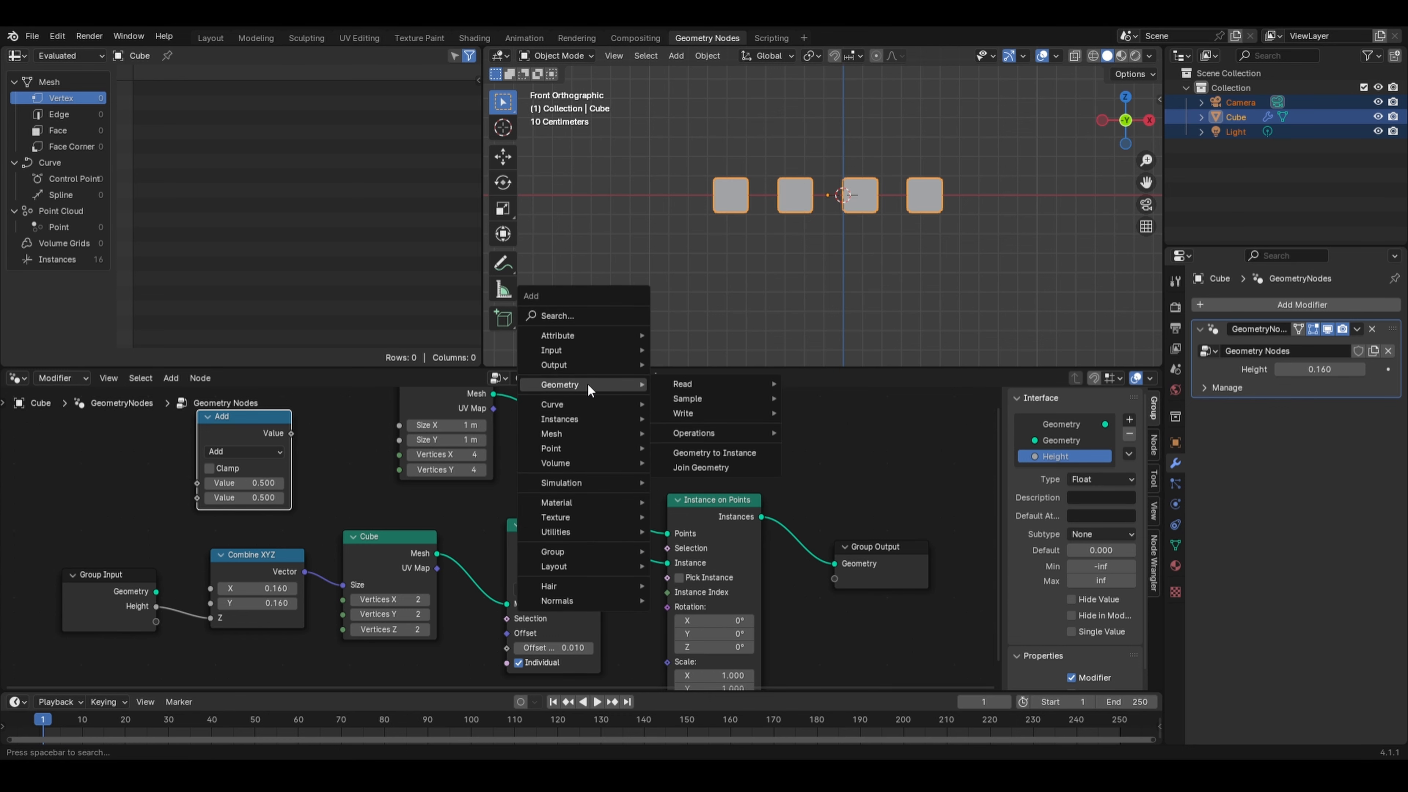
pyautogui.moveTo(740, 434)
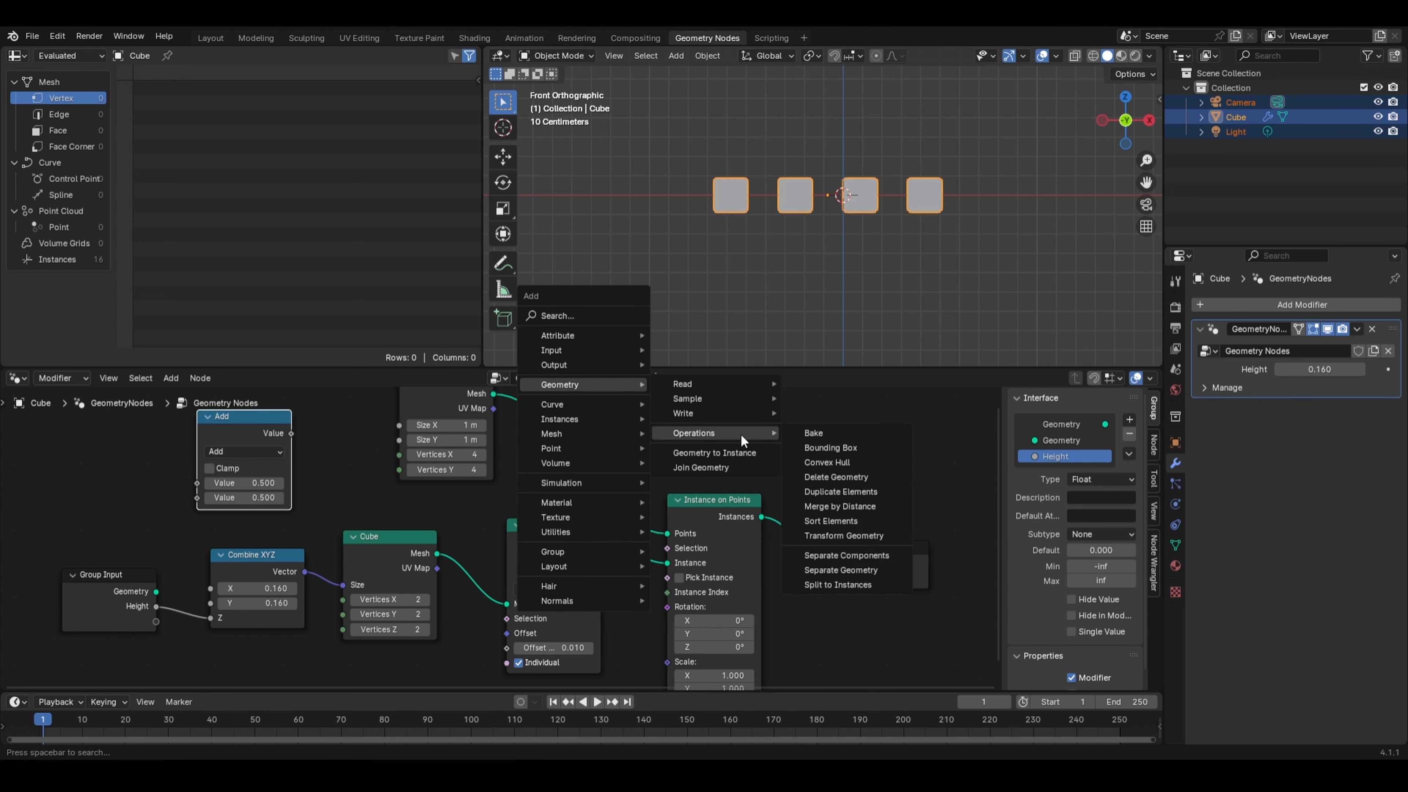
pyautogui.click(842, 534)
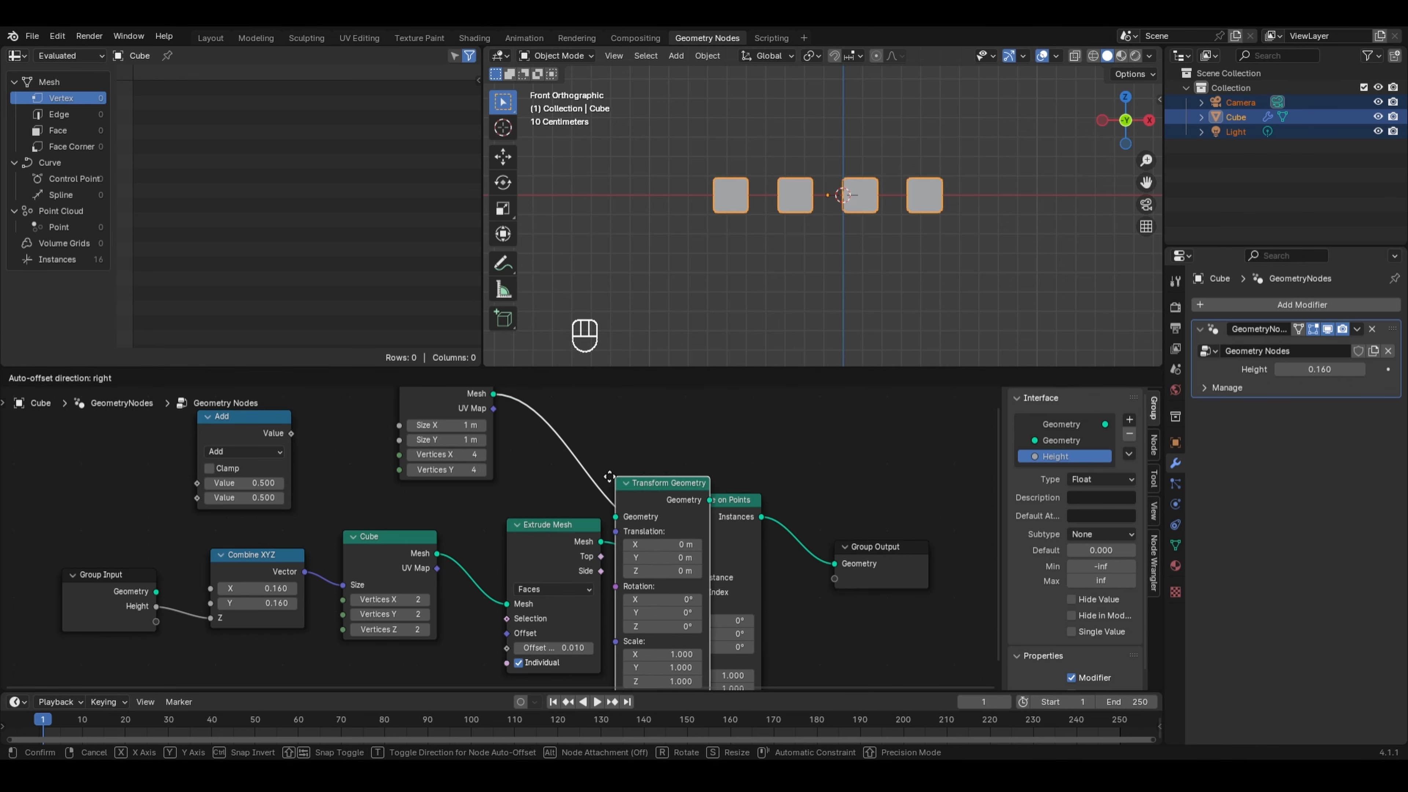
pyautogui.click(459, 498)
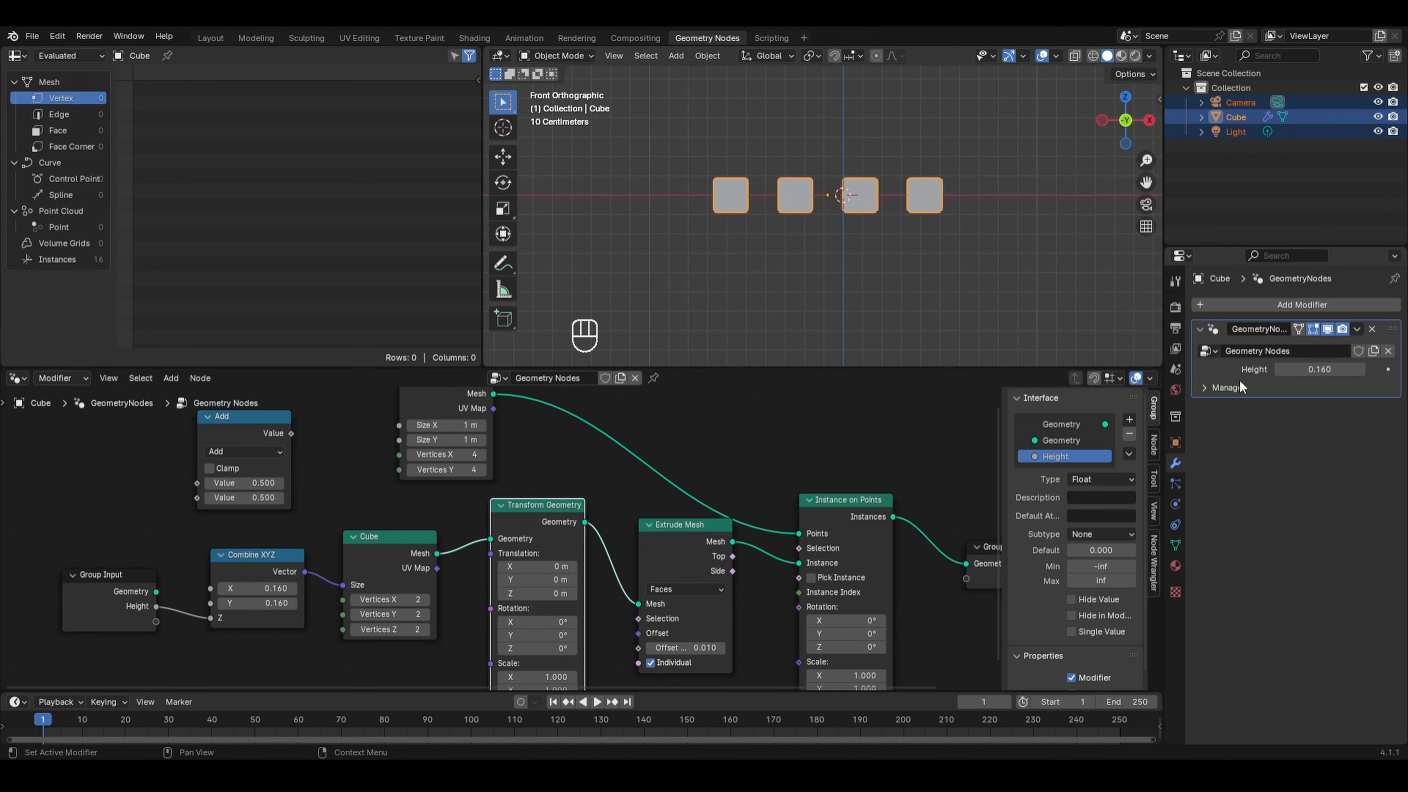
# - Try adjusting the Height value and the Transform Geometry's Z translation, undoing those changes
pyautogui.moveTo(1297, 369); pyautogui.dragTo(1306, 369)
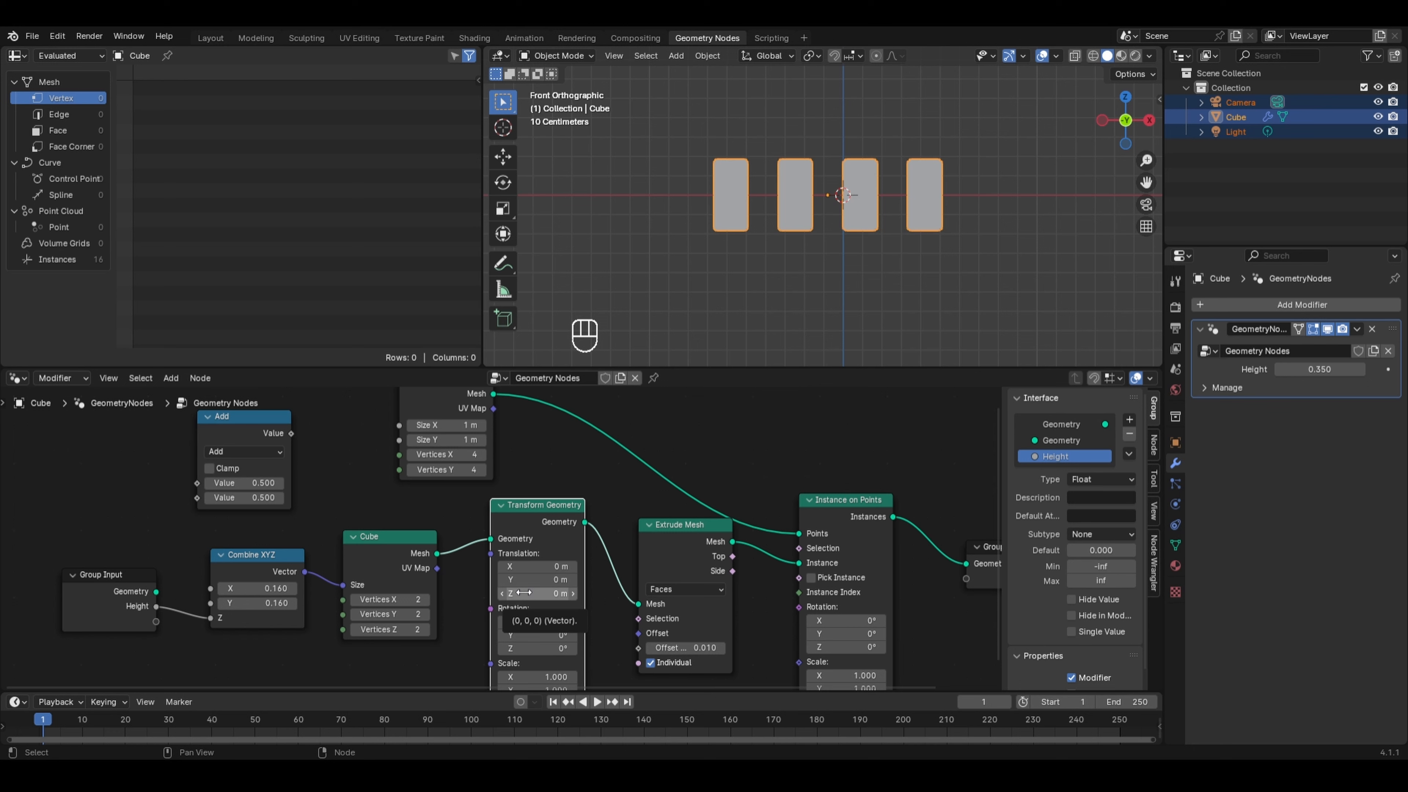
pyautogui.press('shift')
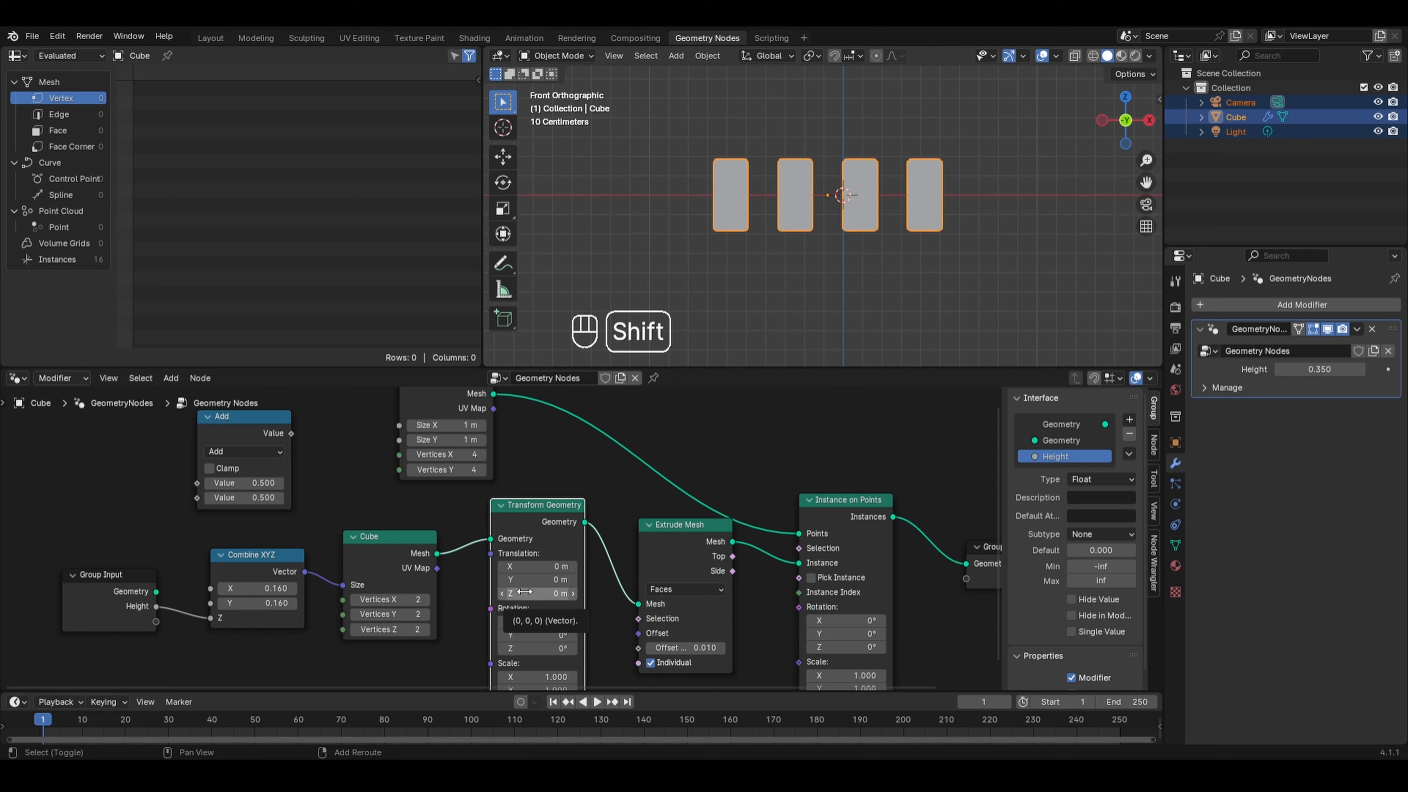
pyautogui.keyDown('shift'); pyautogui.moveTo(524, 592); pyautogui.dragTo(557, 592); pyautogui.keyUp('shift')
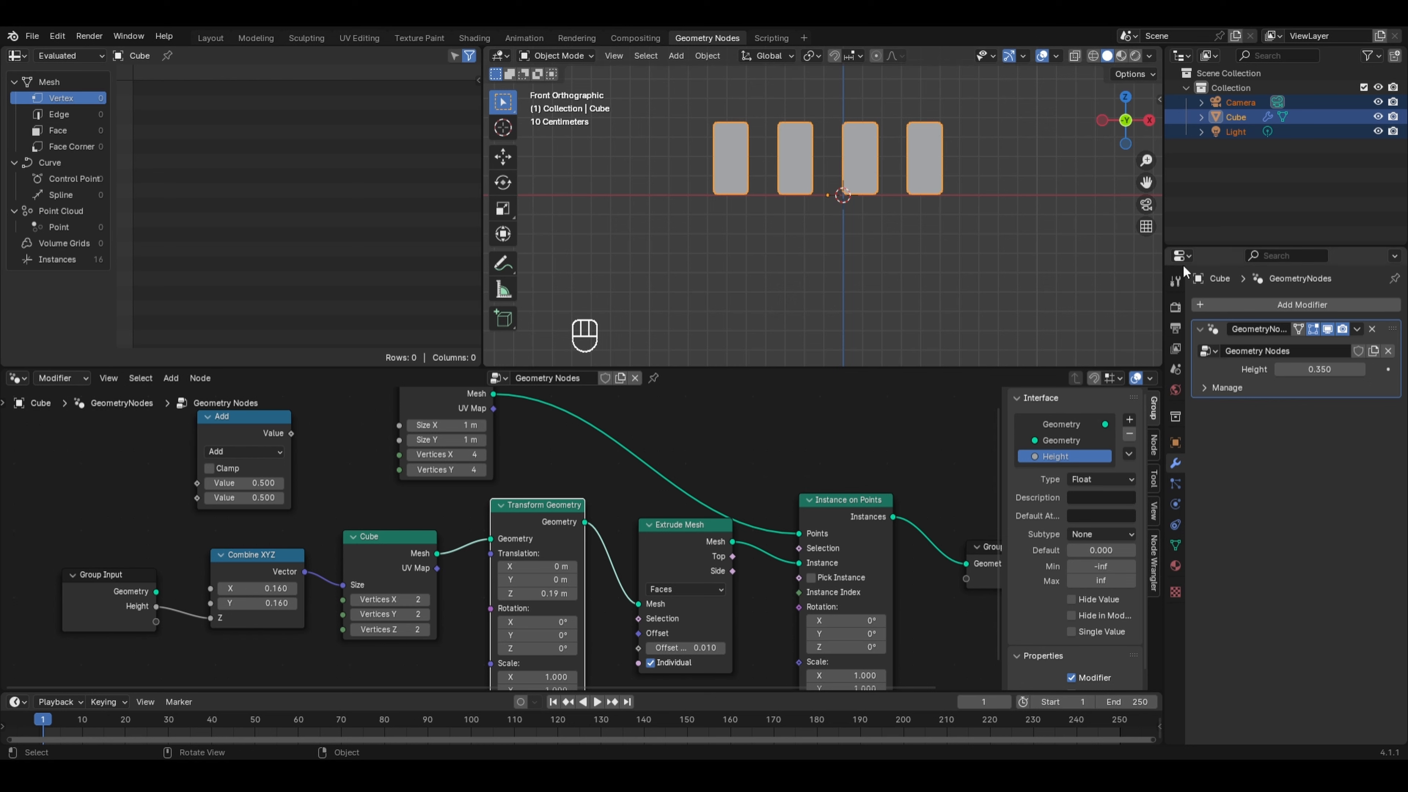
pyautogui.moveTo(1320, 369); pyautogui.dragTo(1342, 369)
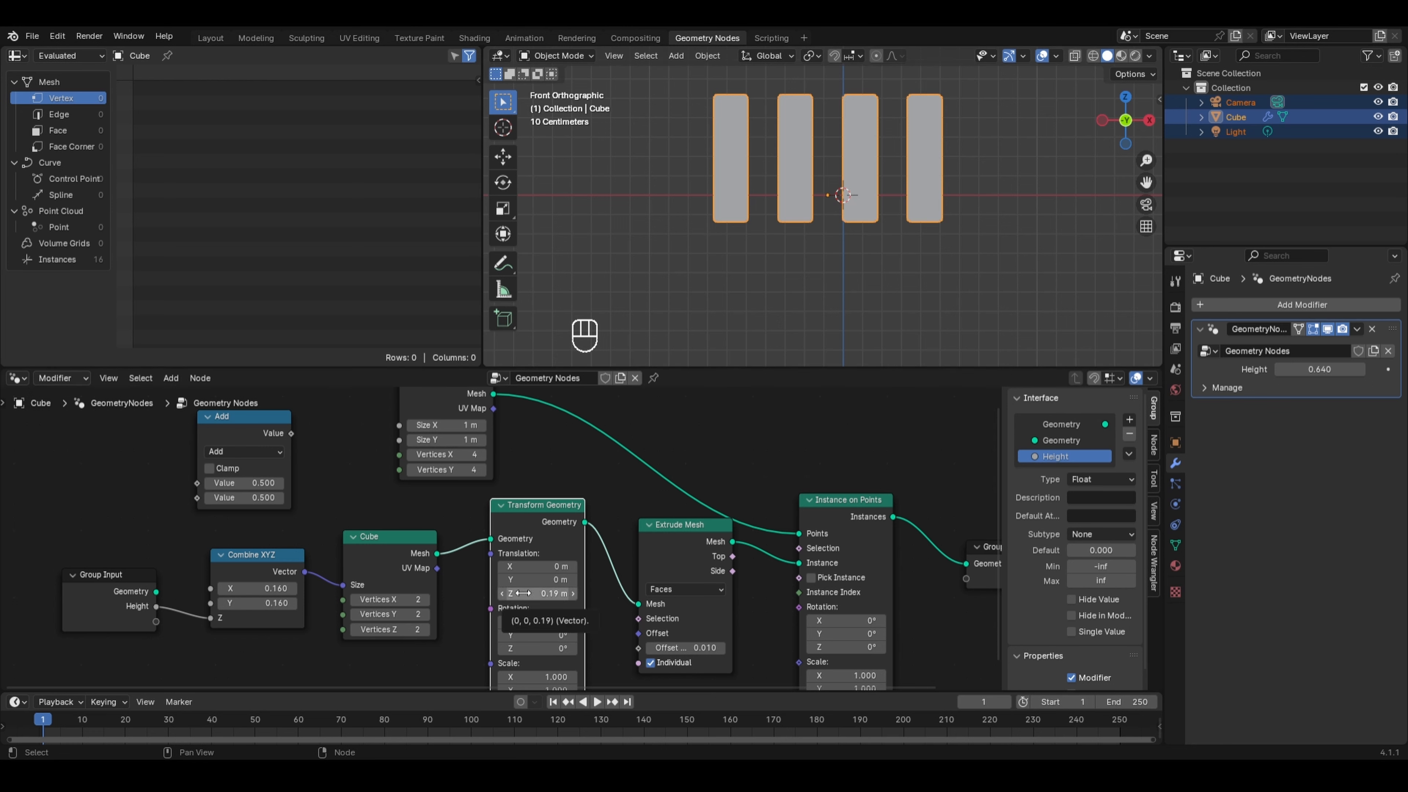
pyautogui.moveTo(523, 593)
pyautogui.mouseDown()
pyautogui.moveTo(555, 593)
pyautogui.moveTo(511, 593)
pyautogui.mouseUp()
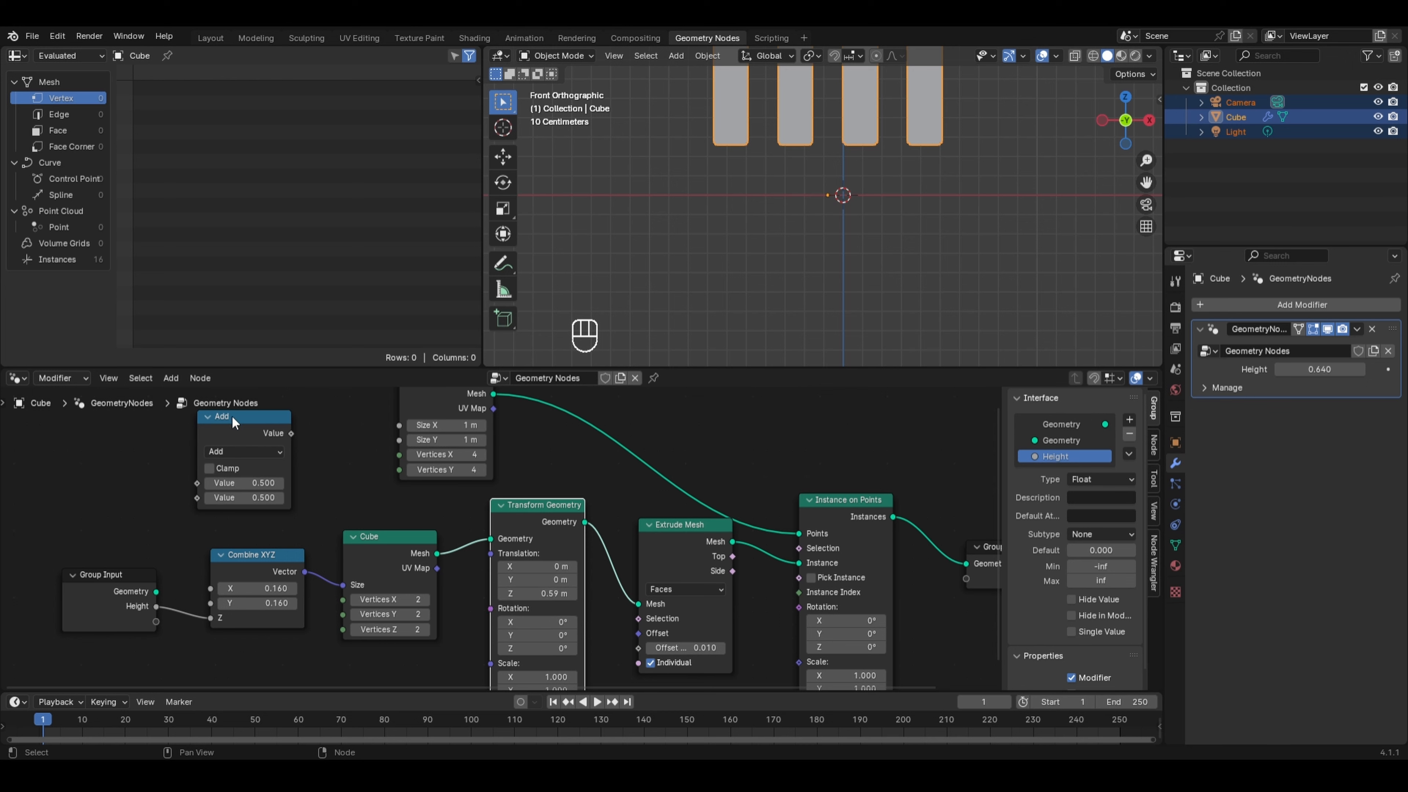
pyautogui.hotkey('ctrl', 'z')
pyautogui.hotkey('ctrl', 'z')
pyautogui.hotkey('ctrl', 'z')
pyautogui.hotkey('ctrl', 'z')
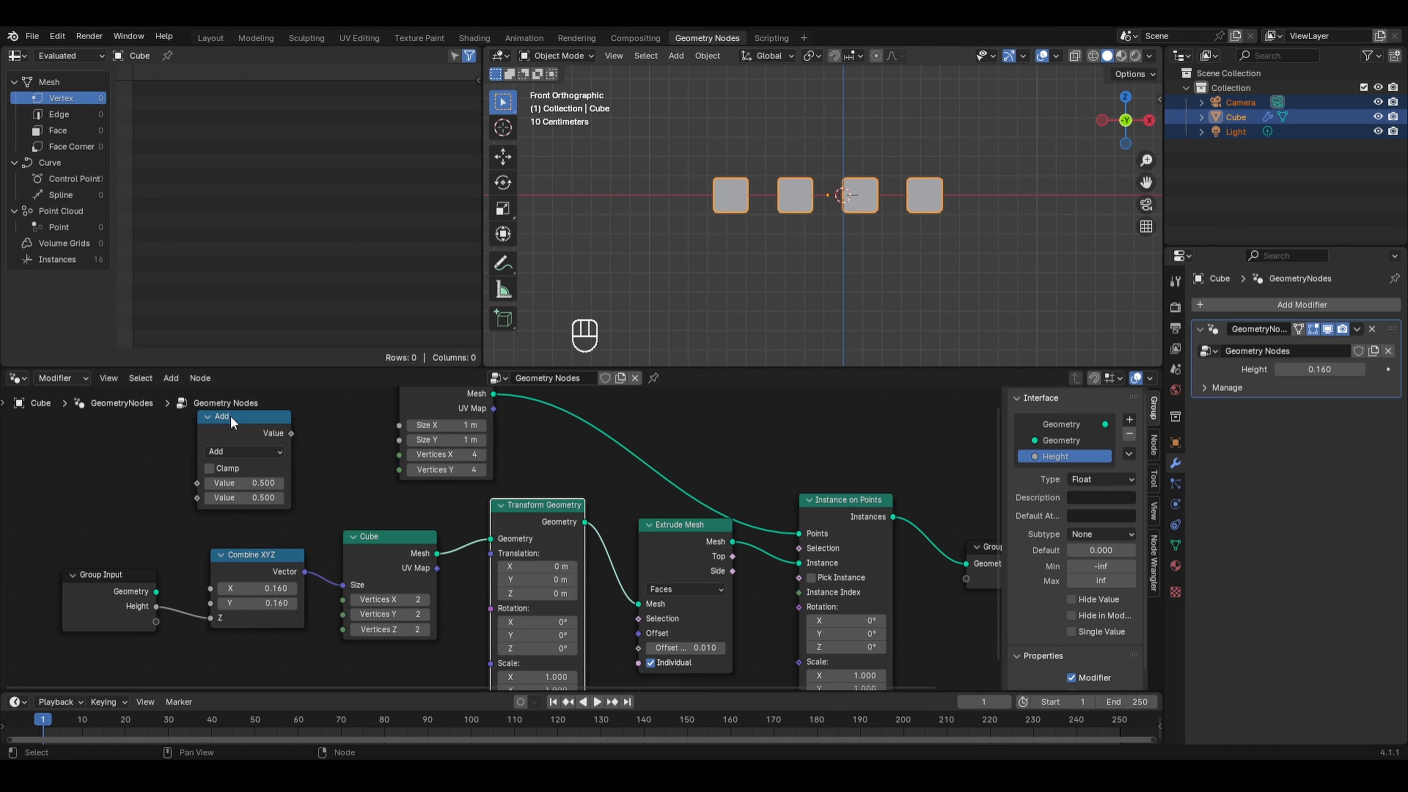
# - Place the Add node below the Combine XYZ node and duplicate the Combine XYZ node beside it
pyautogui.moveTo(230, 415); pyautogui.dragTo(296, 635)
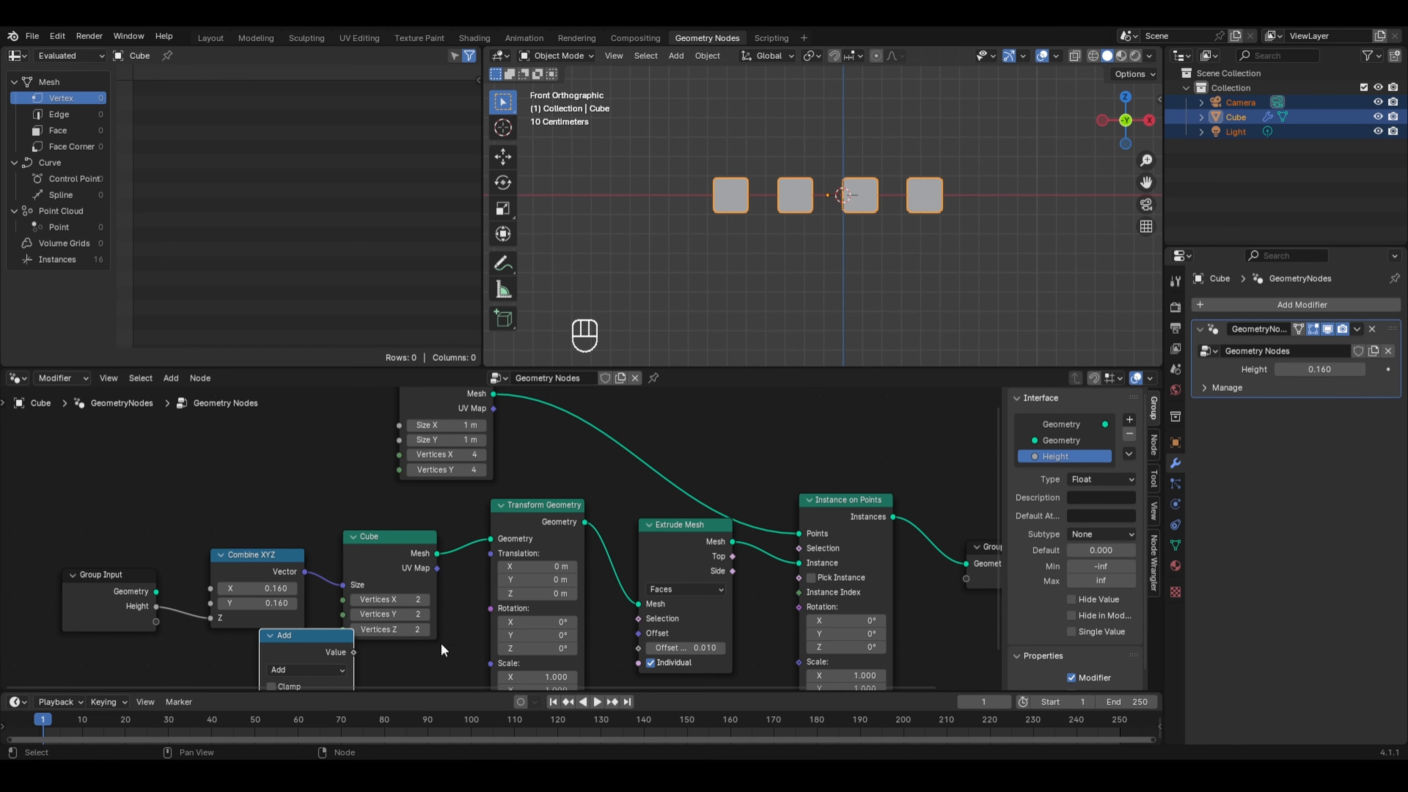
pyautogui.moveTo(454, 606); pyautogui.dragTo(488, 524, button='middle')
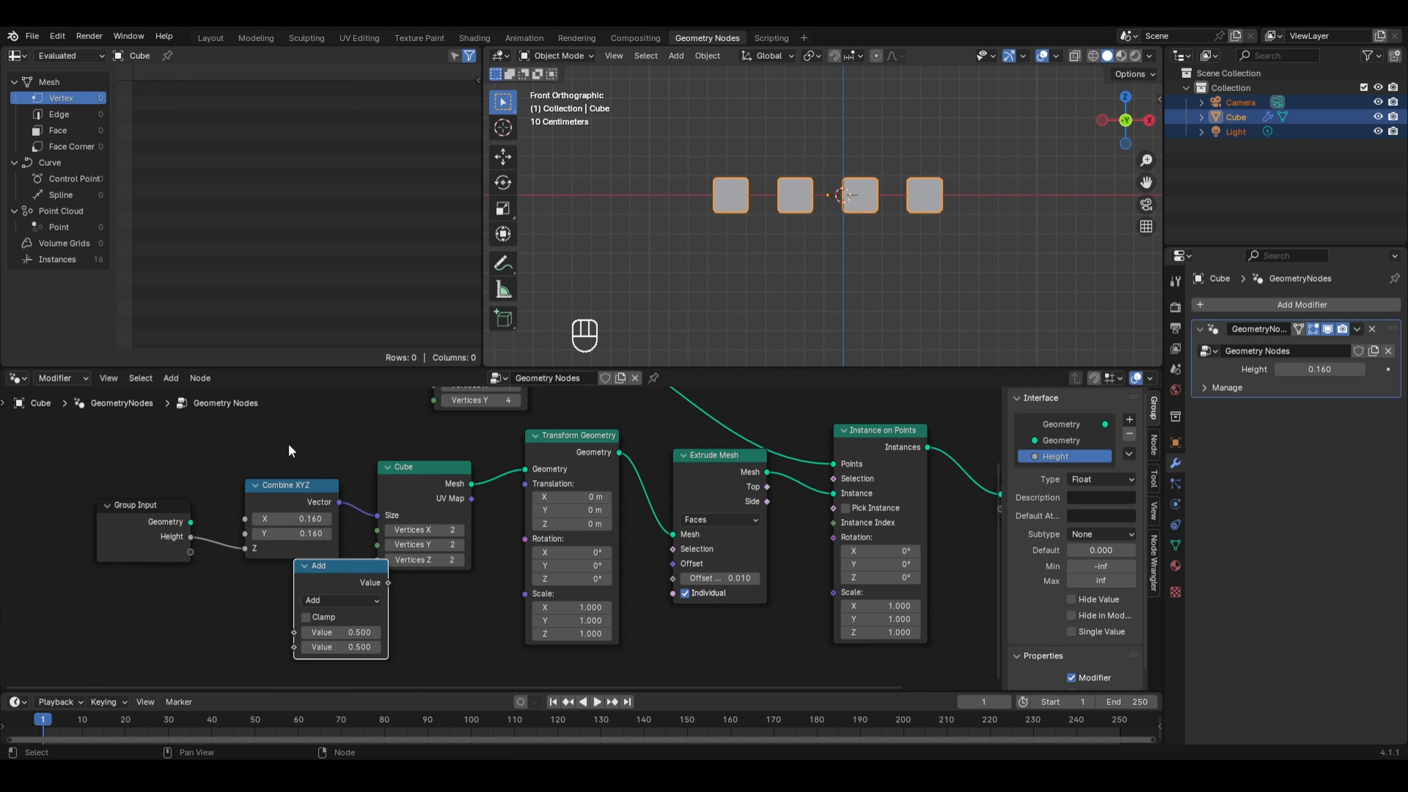
pyautogui.click(296, 496)
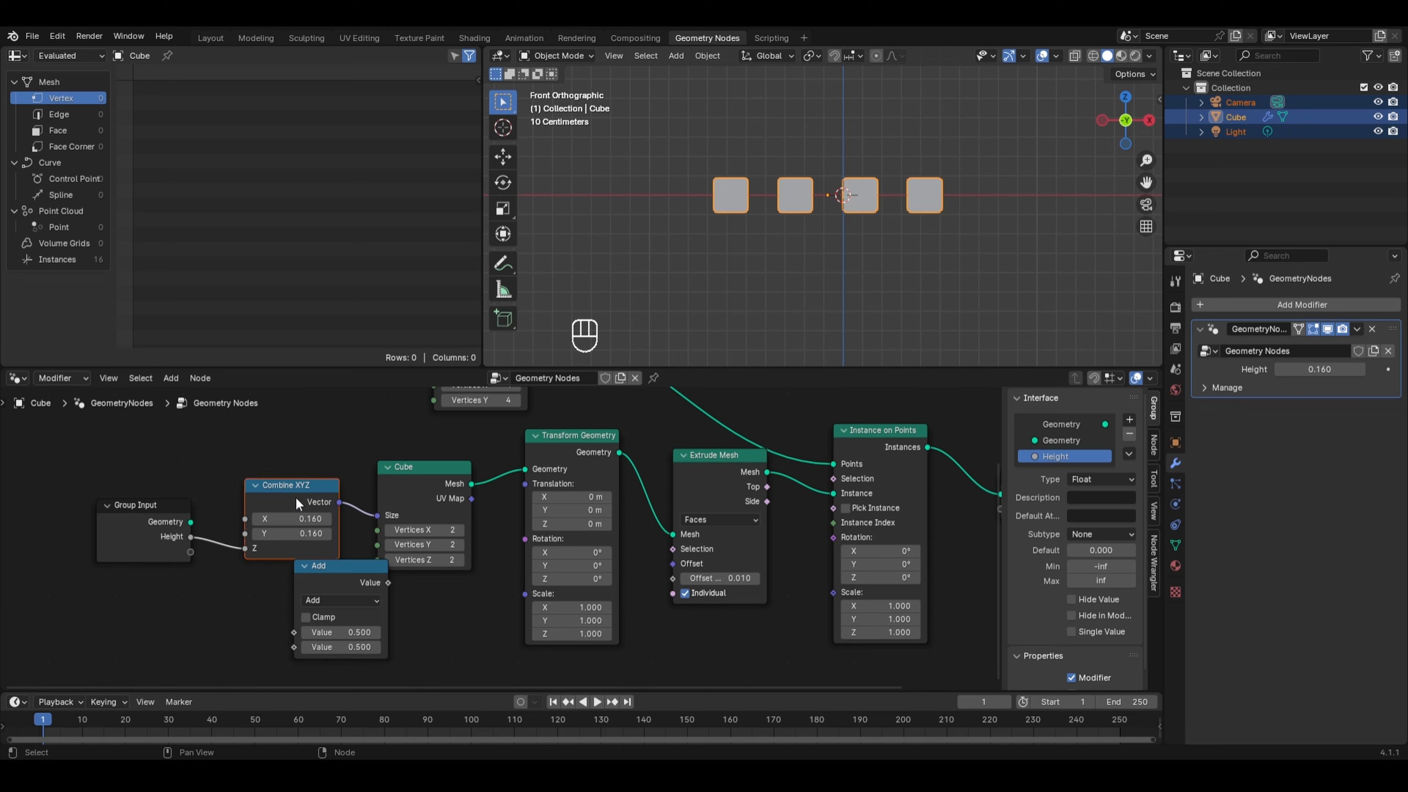
pyautogui.hotkey('shift', 'd')
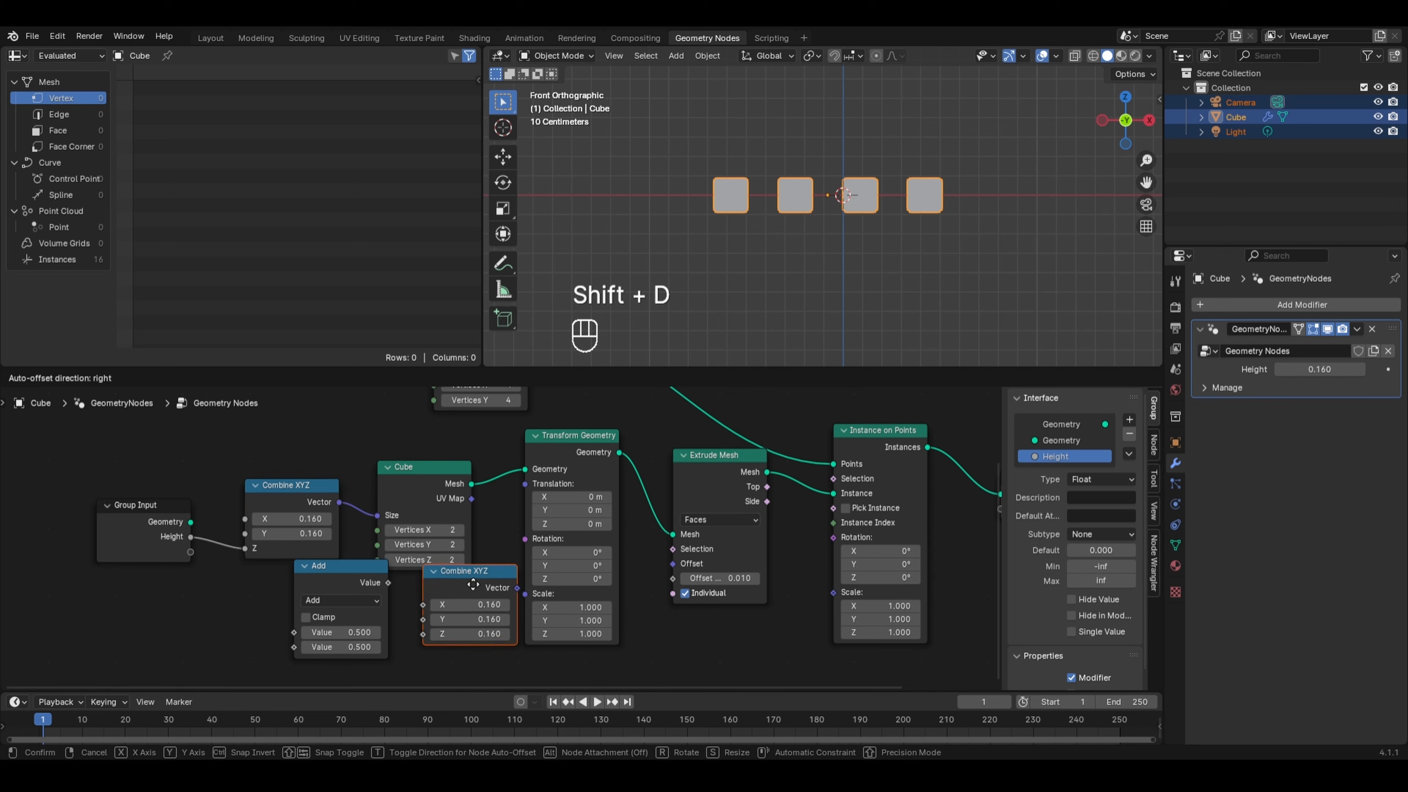
pyautogui.click(456, 590)
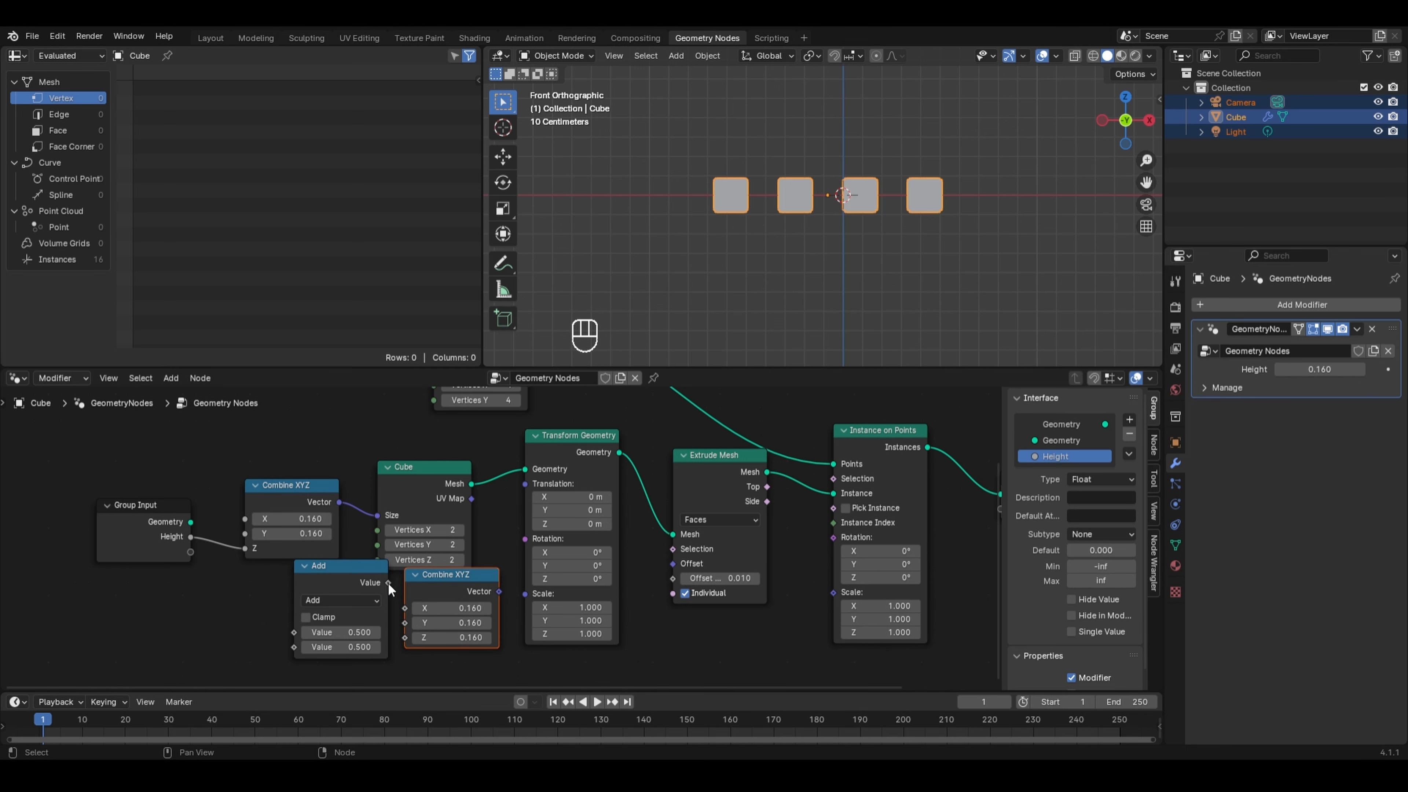
# - Connect the Add node's Value to the duplicate's Z and its Vector to the Transform Geometry's Translation
pyautogui.moveTo(388, 582); pyautogui.dragTo(397, 636)
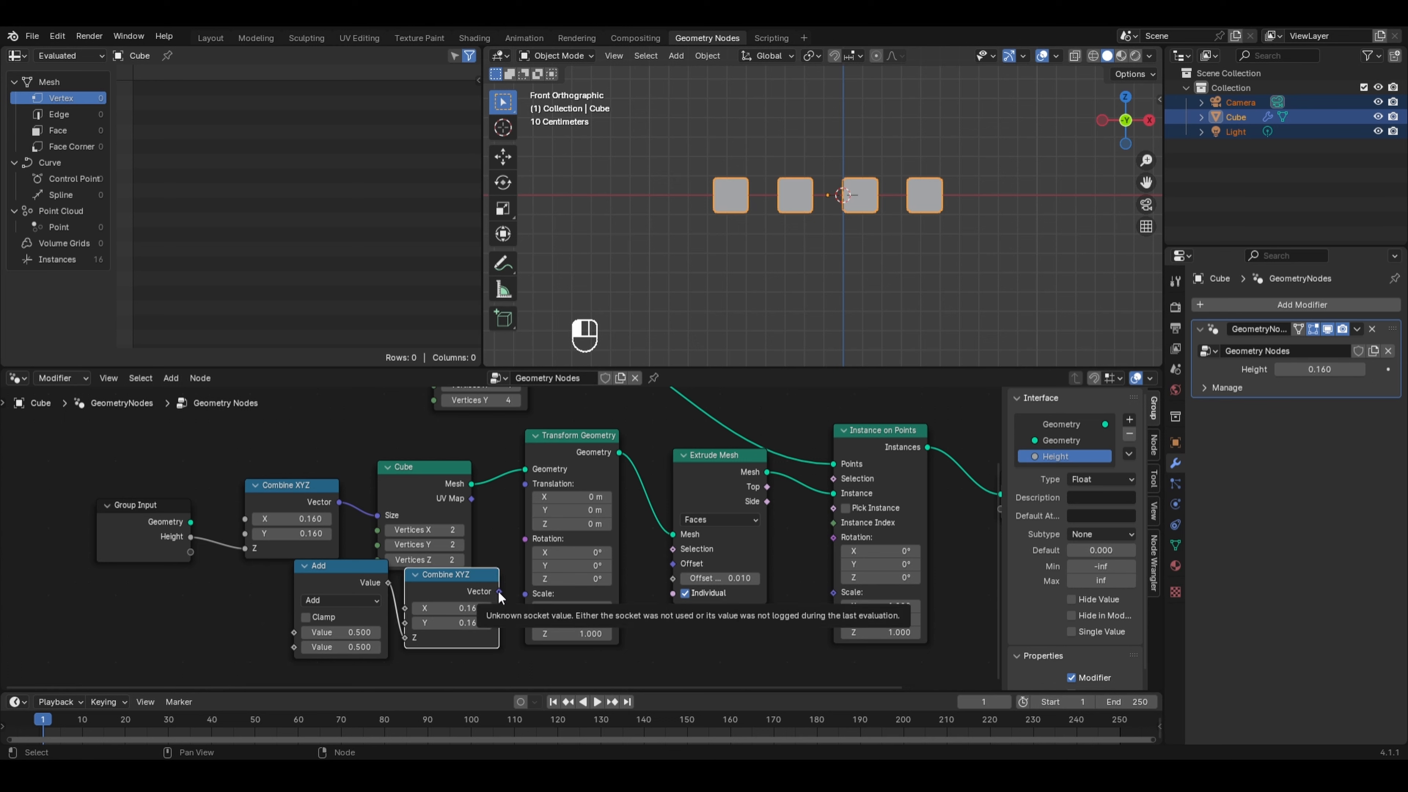
pyautogui.moveTo(498, 591); pyautogui.dragTo(525, 484)
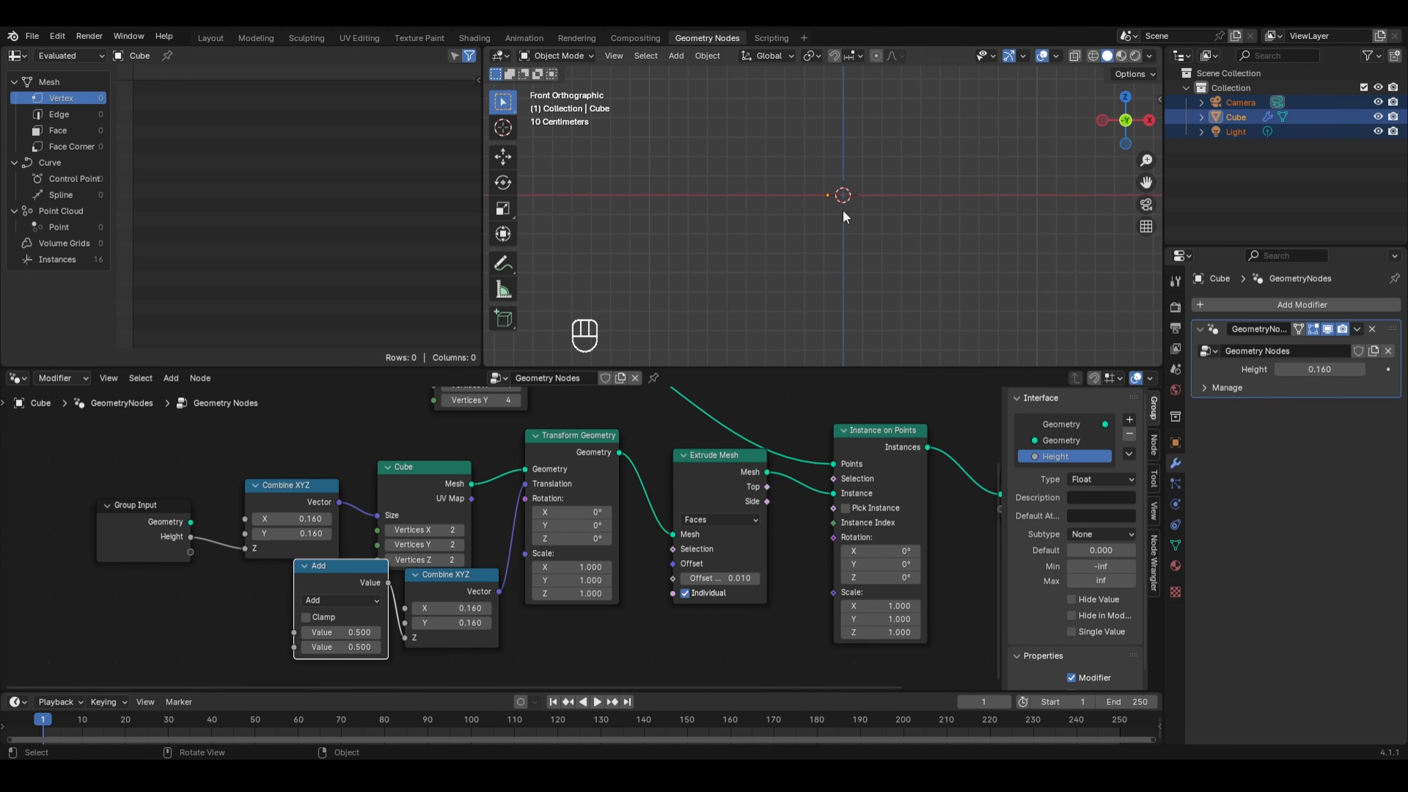
pyautogui.scroll(-4, 863, 212)
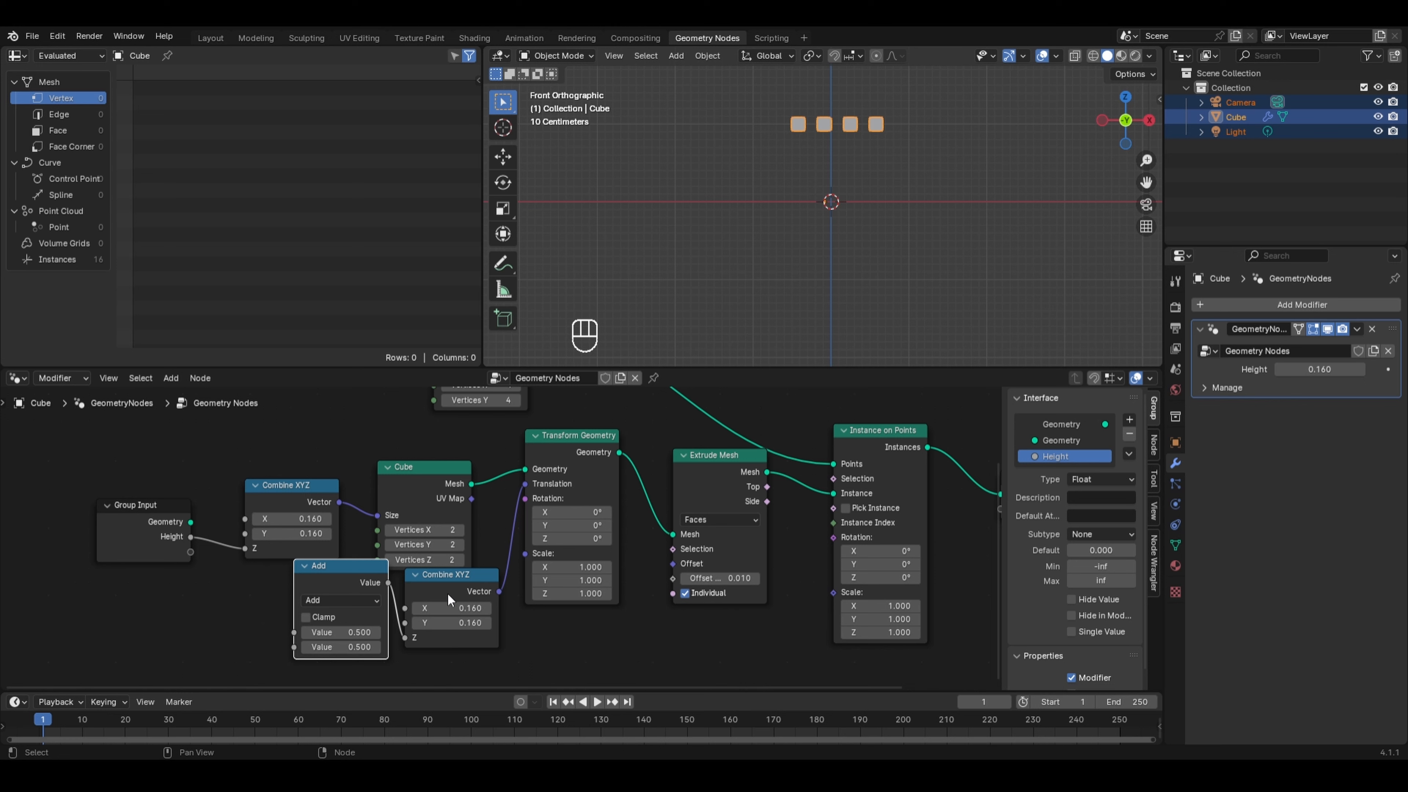
# - Set the duplicate Combine XYZ node's X and Y values to 0
pyautogui.moveTo(450, 609); pyautogui.dragTo(450, 623)
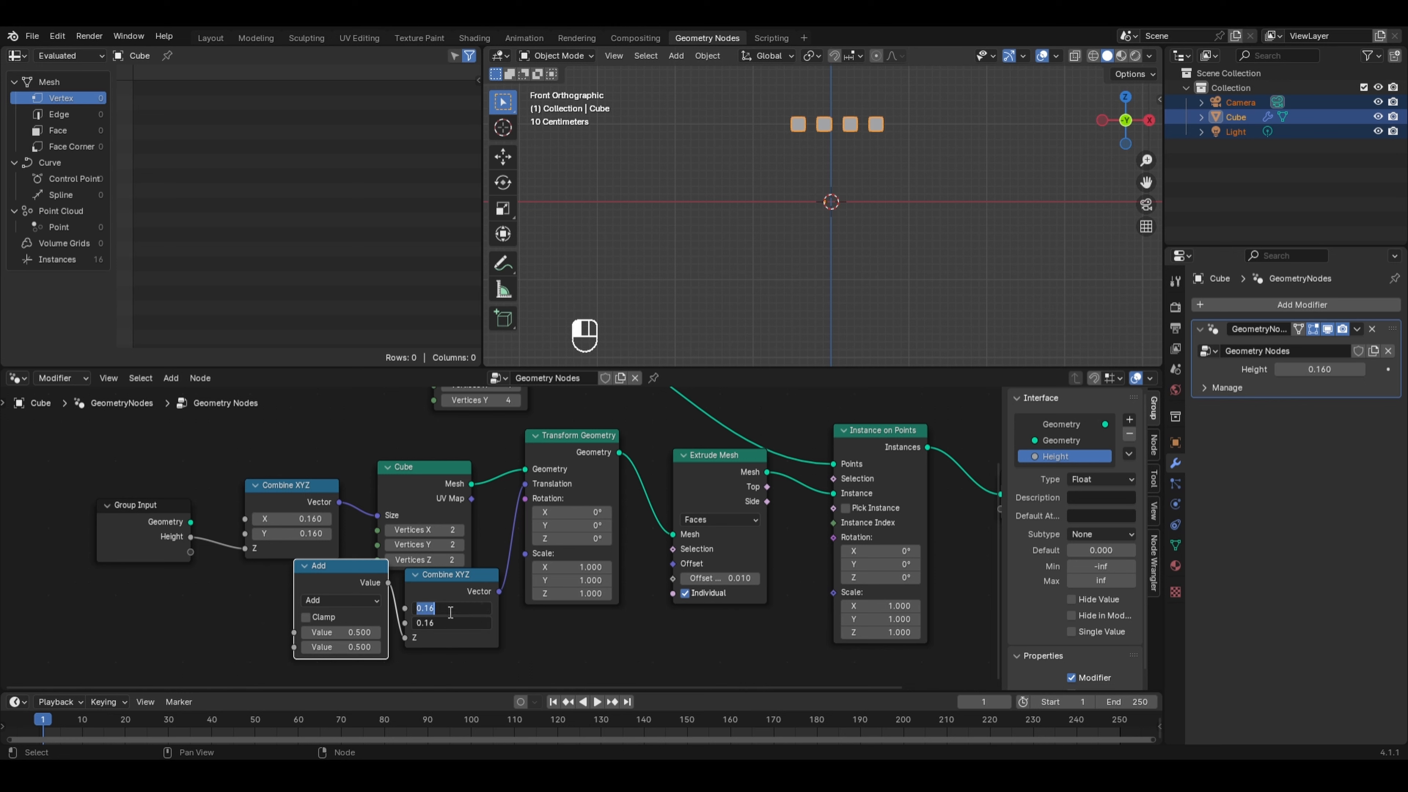
pyautogui.write('0')
pyautogui.press('Return')
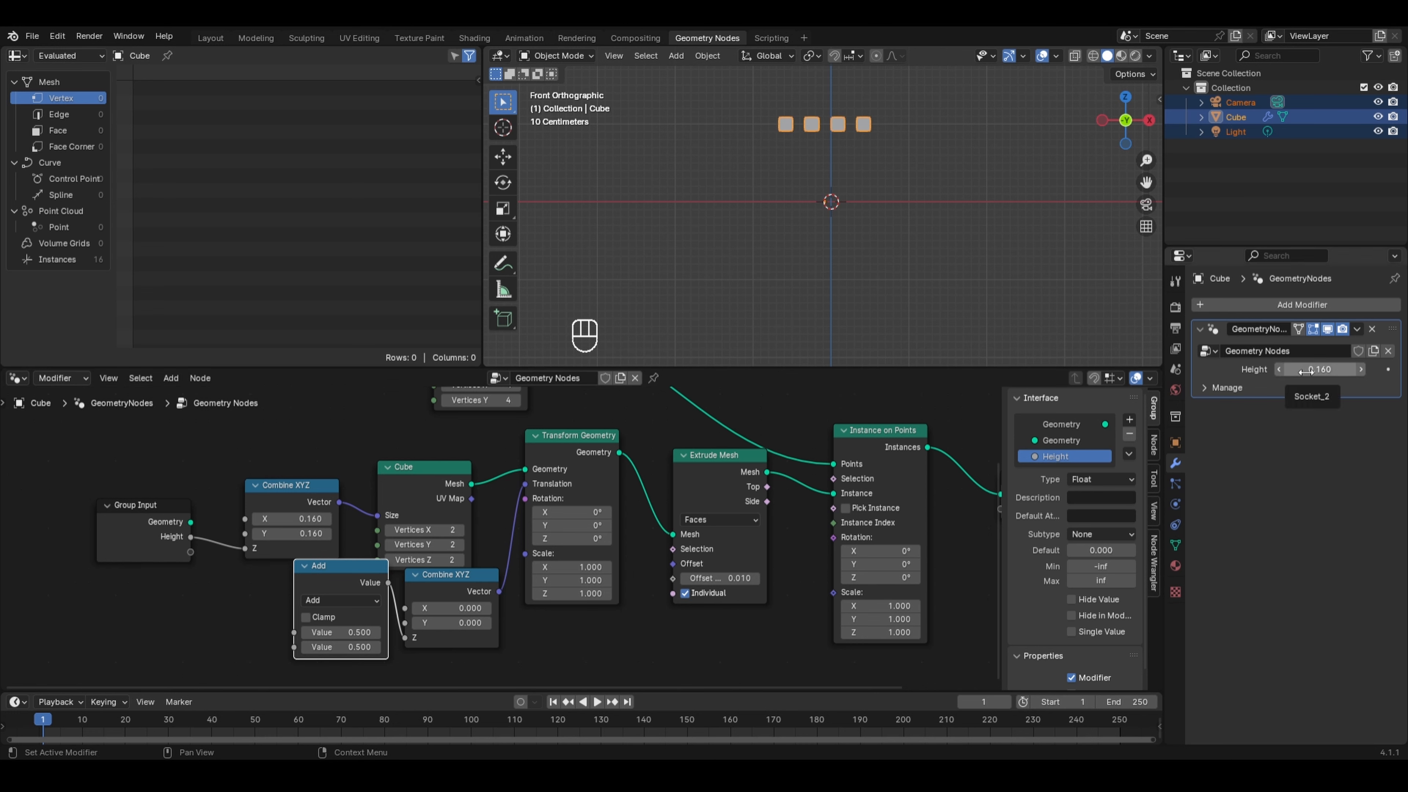
# - Connect the Group Input's Height to the Add node's first Value and vary the Height to preview the cubes
pyautogui.moveTo(1306, 372)
pyautogui.mouseDown()
pyautogui.moveTo(1347, 371)
pyautogui.moveTo(1303, 371)
pyautogui.mouseUp()
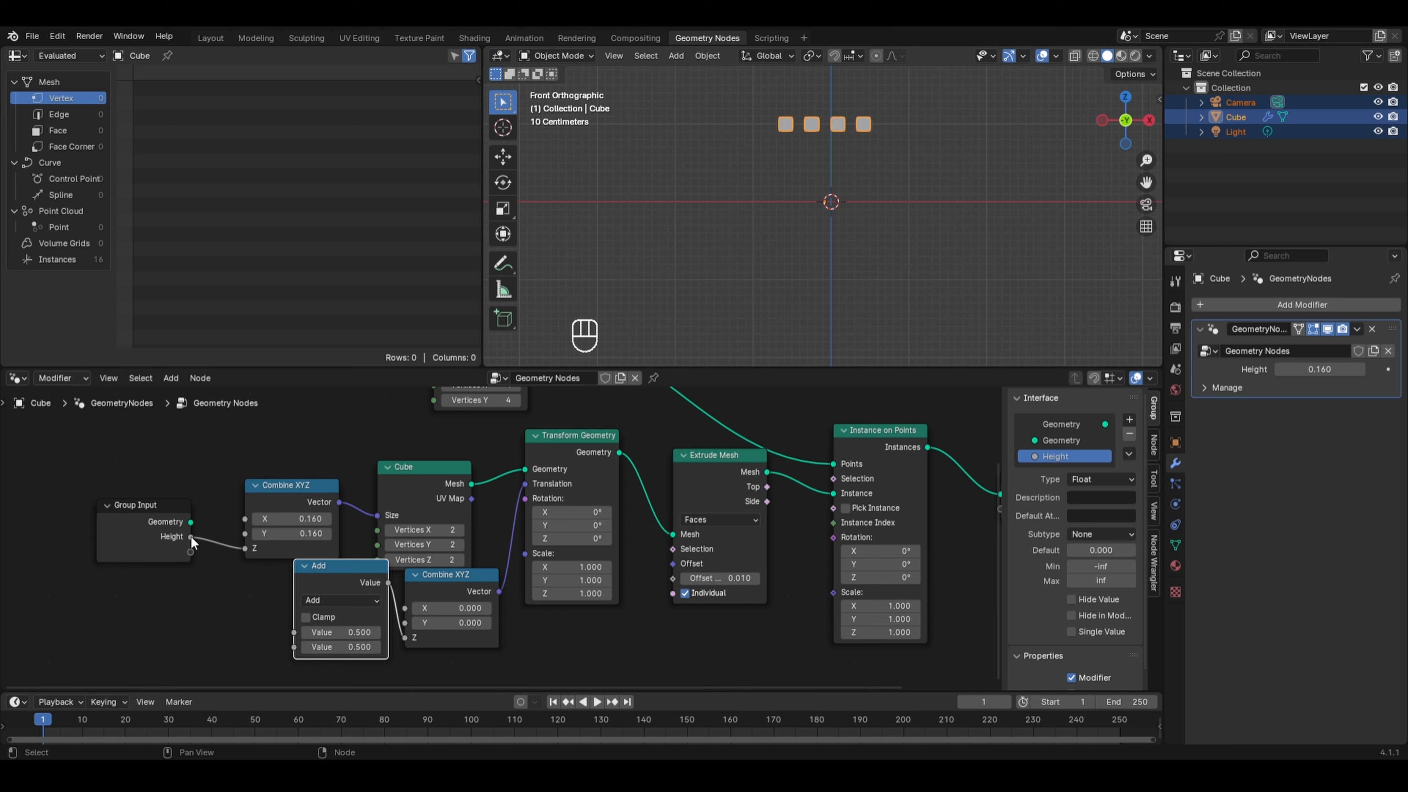
pyautogui.moveTo(191, 536); pyautogui.dragTo(293, 631)
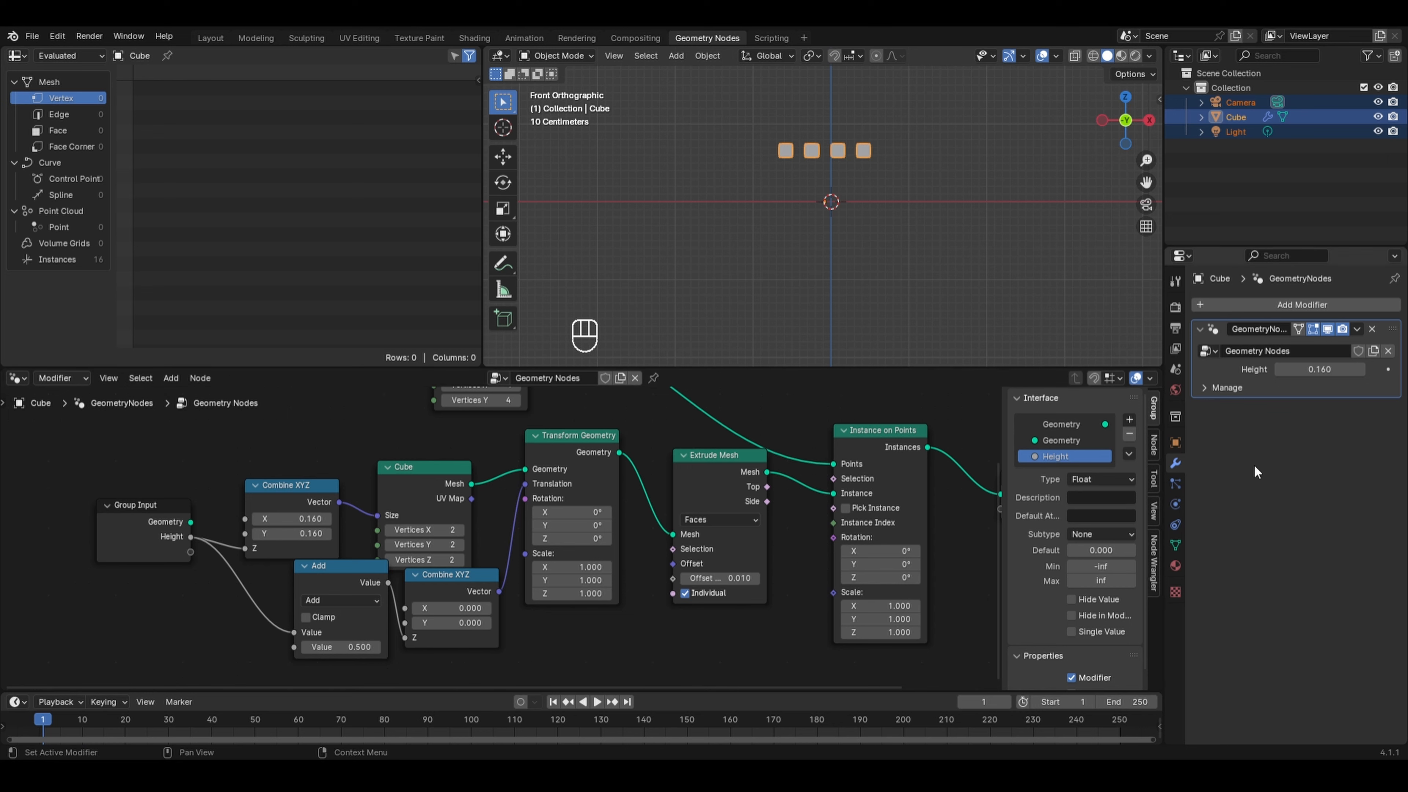
pyautogui.moveTo(1322, 370); pyautogui.dragTo(1351, 370)
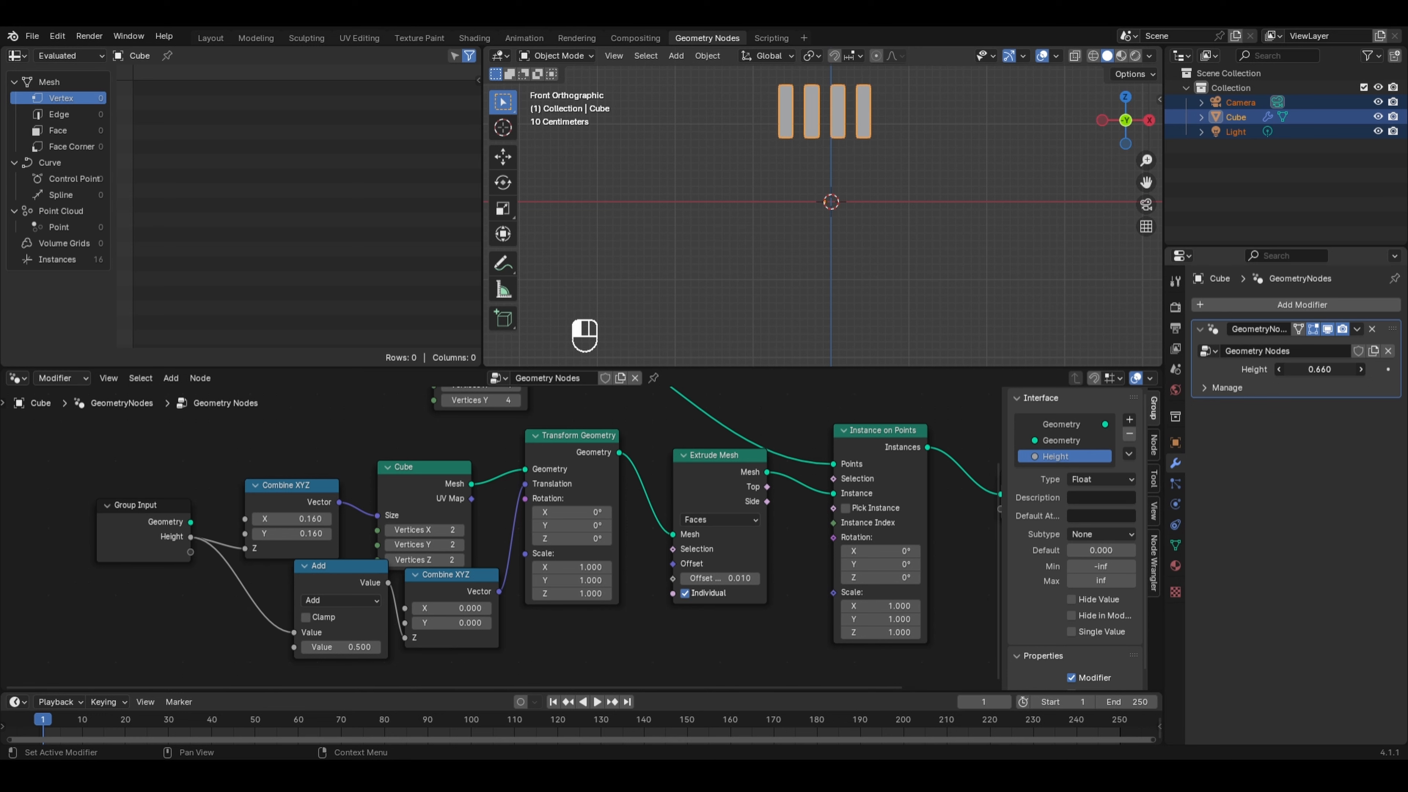
pyautogui.moveTo(1350, 370)
pyautogui.mouseDown()
pyautogui.moveTo(1370, 370)
pyautogui.moveTo(1328, 370)
pyautogui.mouseUp()
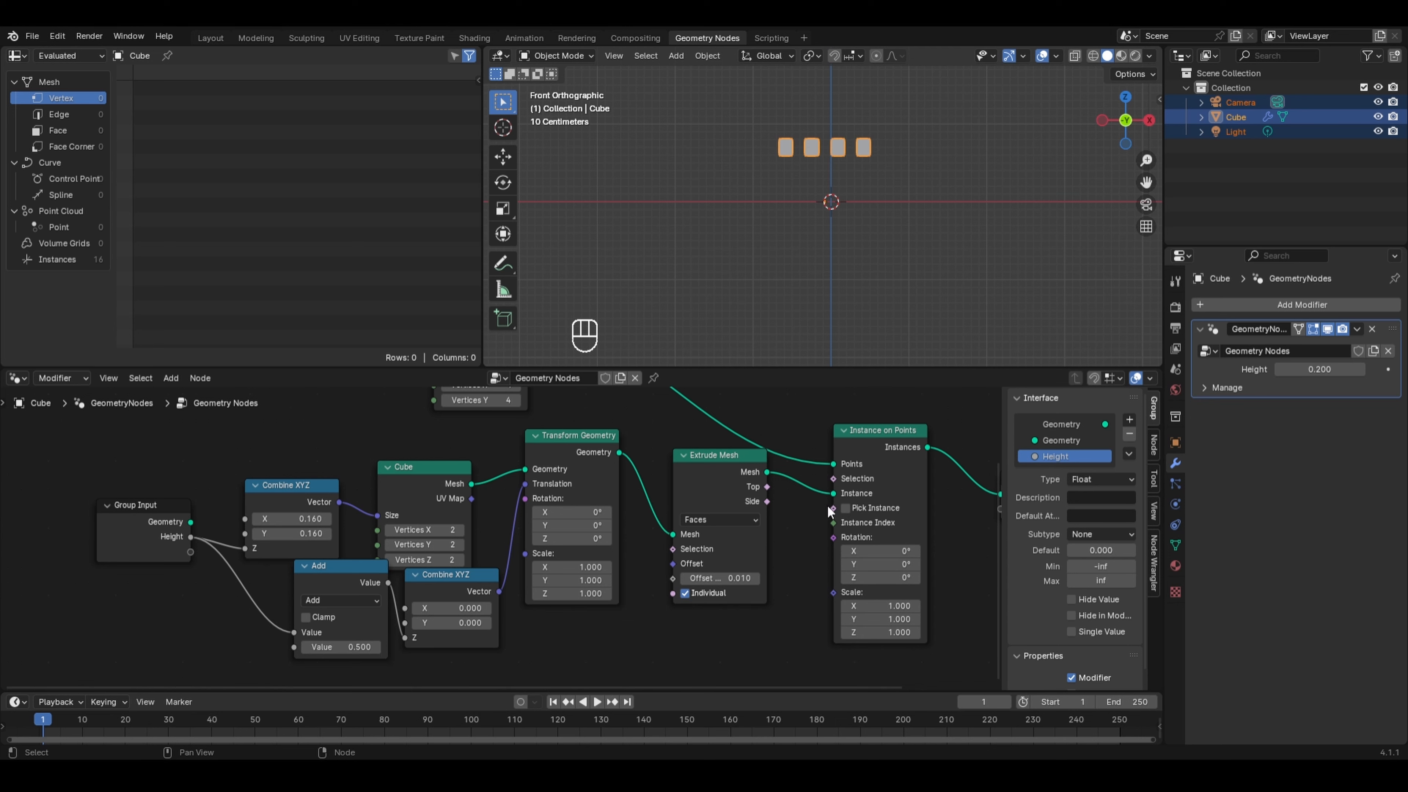
# - Switch the math node's operation to Divide and set its second Value to 2
pyautogui.click(354, 602)
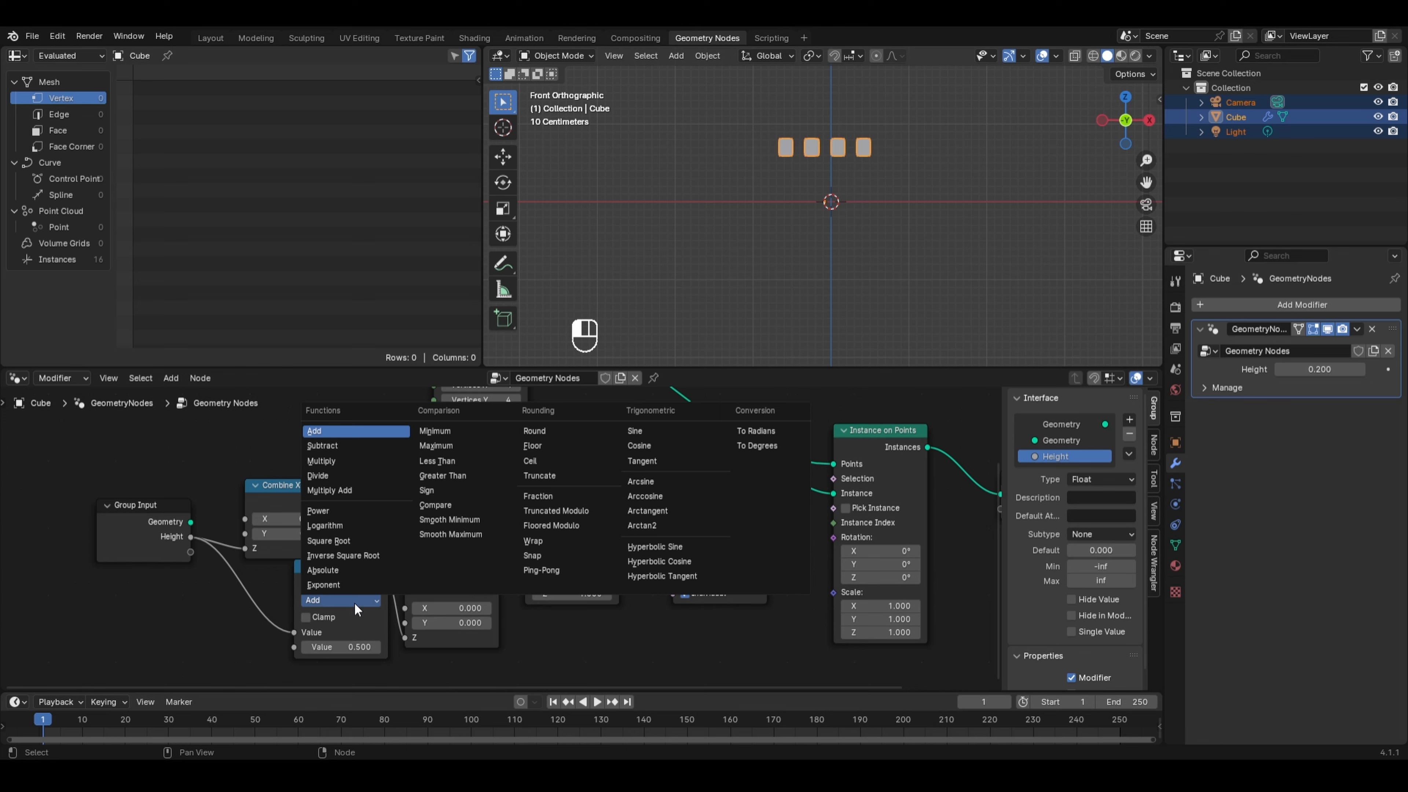
pyautogui.click(347, 476)
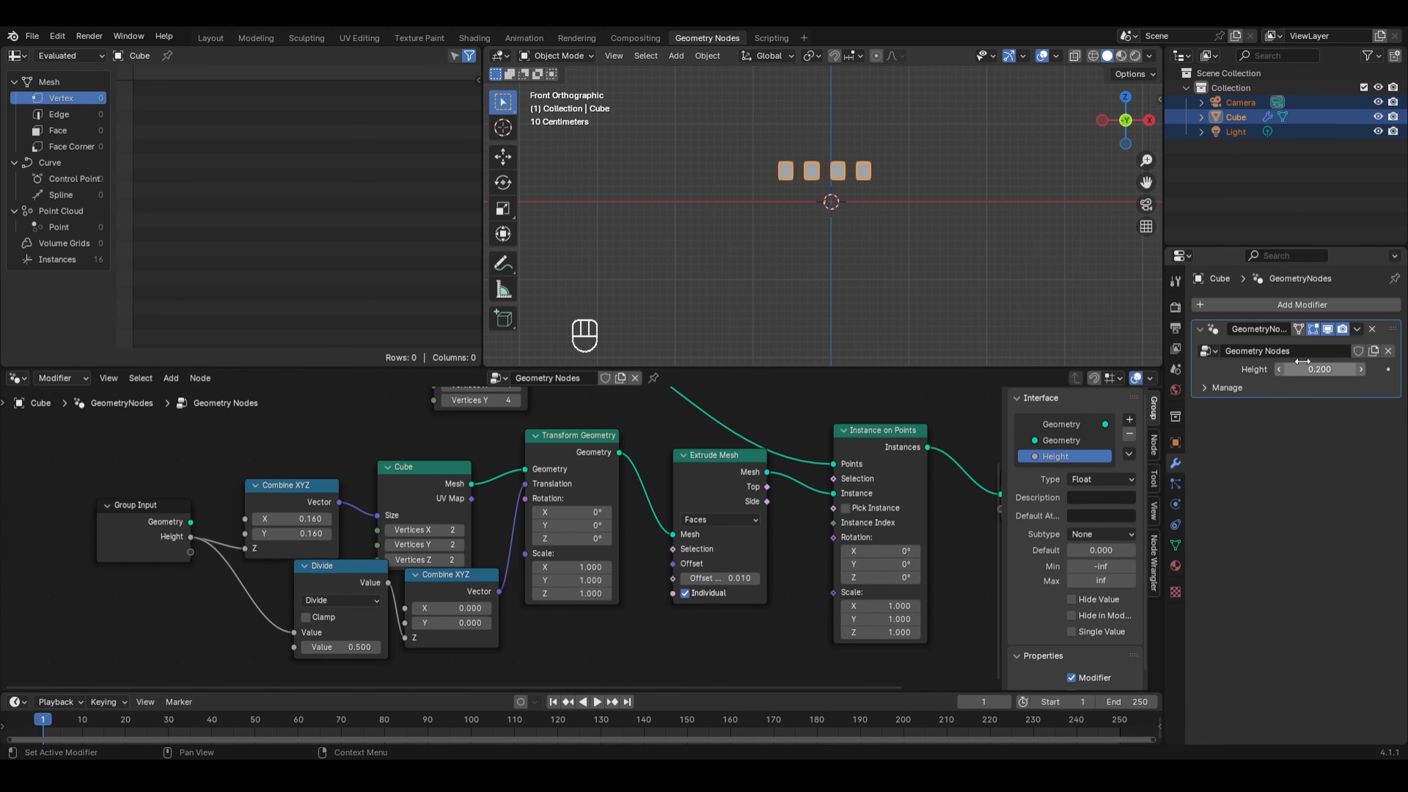
pyautogui.moveTo(1302, 362); pyautogui.dragTo(1336, 362)
pyautogui.click(333, 647)
pyautogui.write('2')
pyautogui.press('Return')
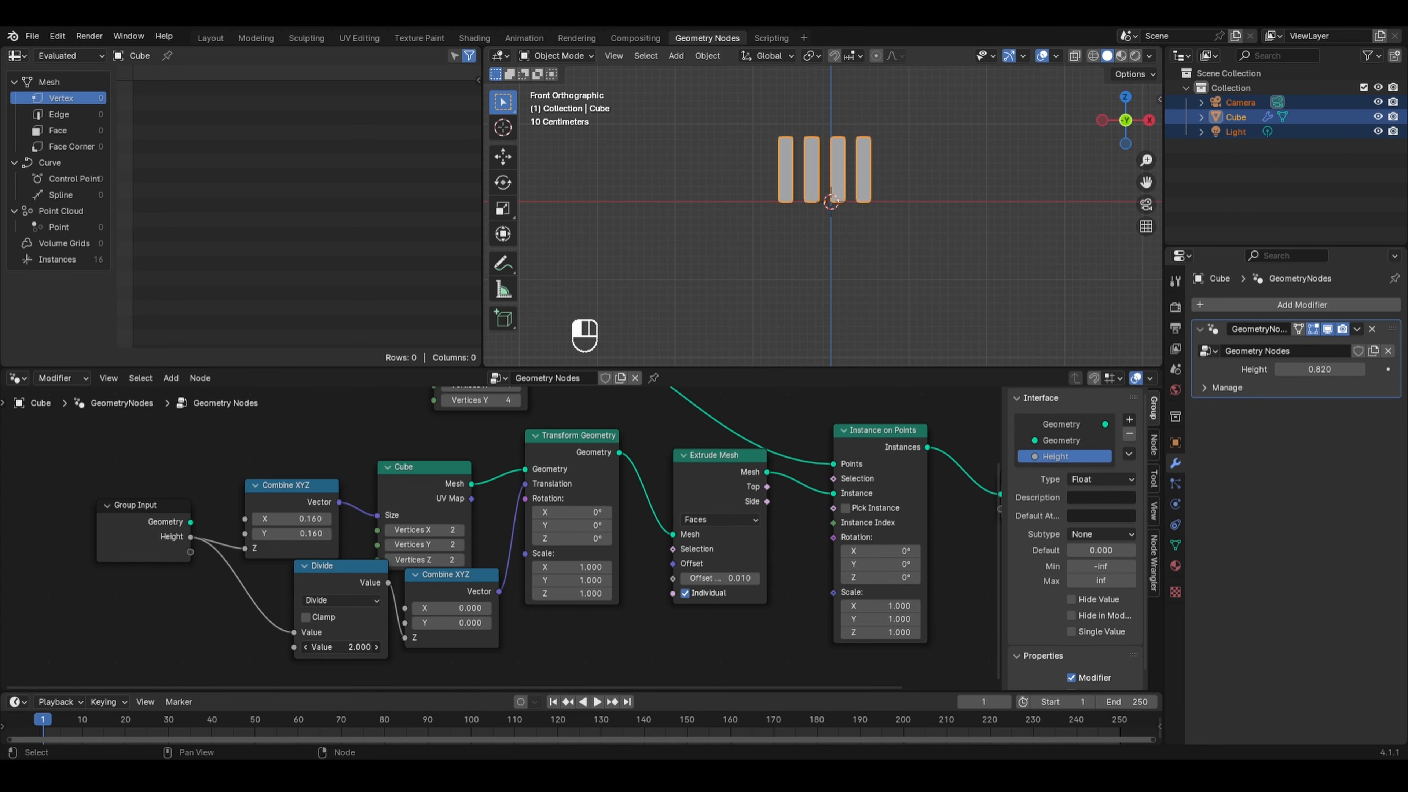
# - Set the divisor to about 1.89 and the Height modifier value to 1.830
pyautogui.moveTo(341, 647); pyautogui.dragTo(352, 646)
pyautogui.scroll(4, 841, 247)
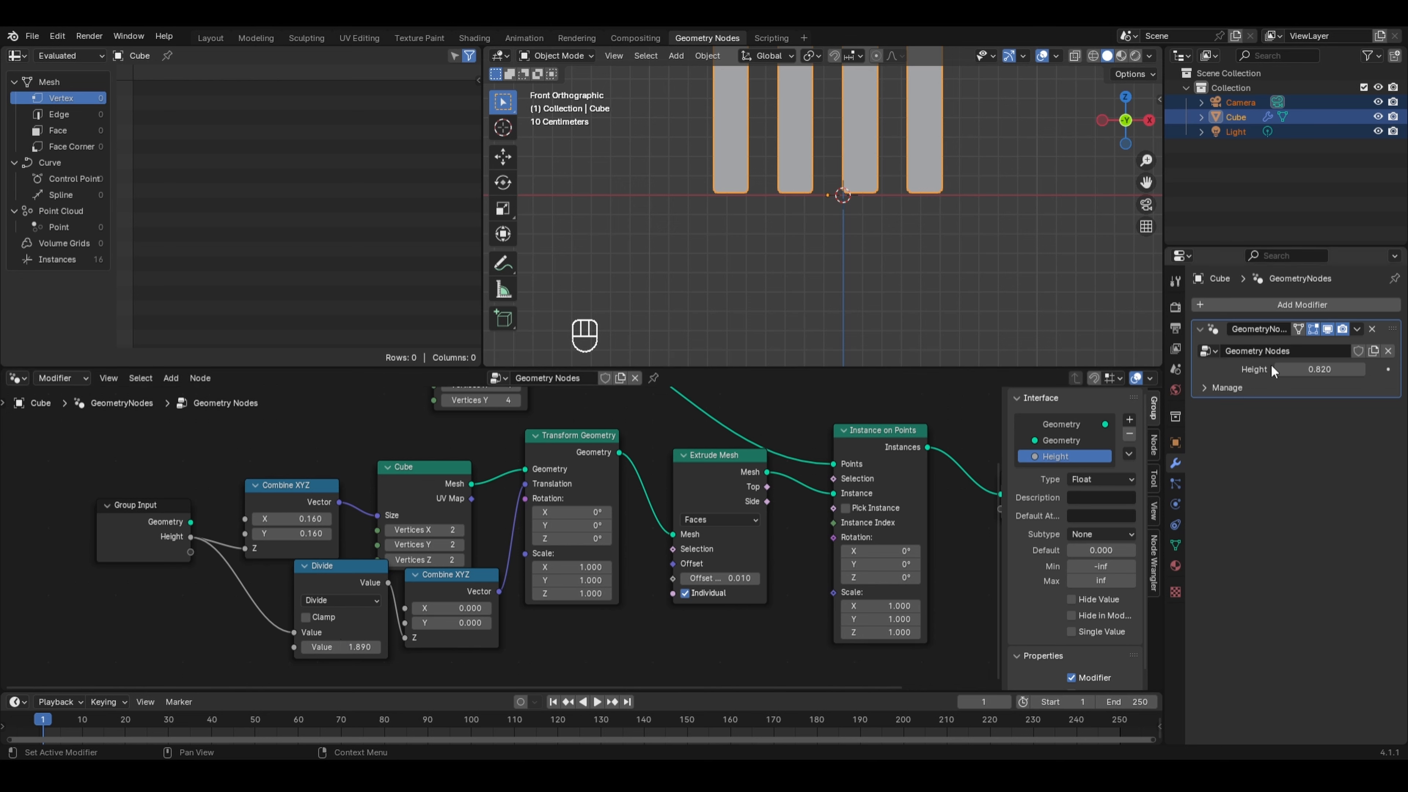
pyautogui.keyDown('shift'); pyautogui.moveTo(975, 172); pyautogui.dragTo(965, 261, button='middle'); pyautogui.keyUp('shift')
pyautogui.moveTo(1320, 369)
pyautogui.mouseDown()
pyautogui.moveTo(1367, 369)
pyautogui.moveTo(1338, 369)
pyautogui.mouseUp()
pyautogui.rightClick(1337, 369)
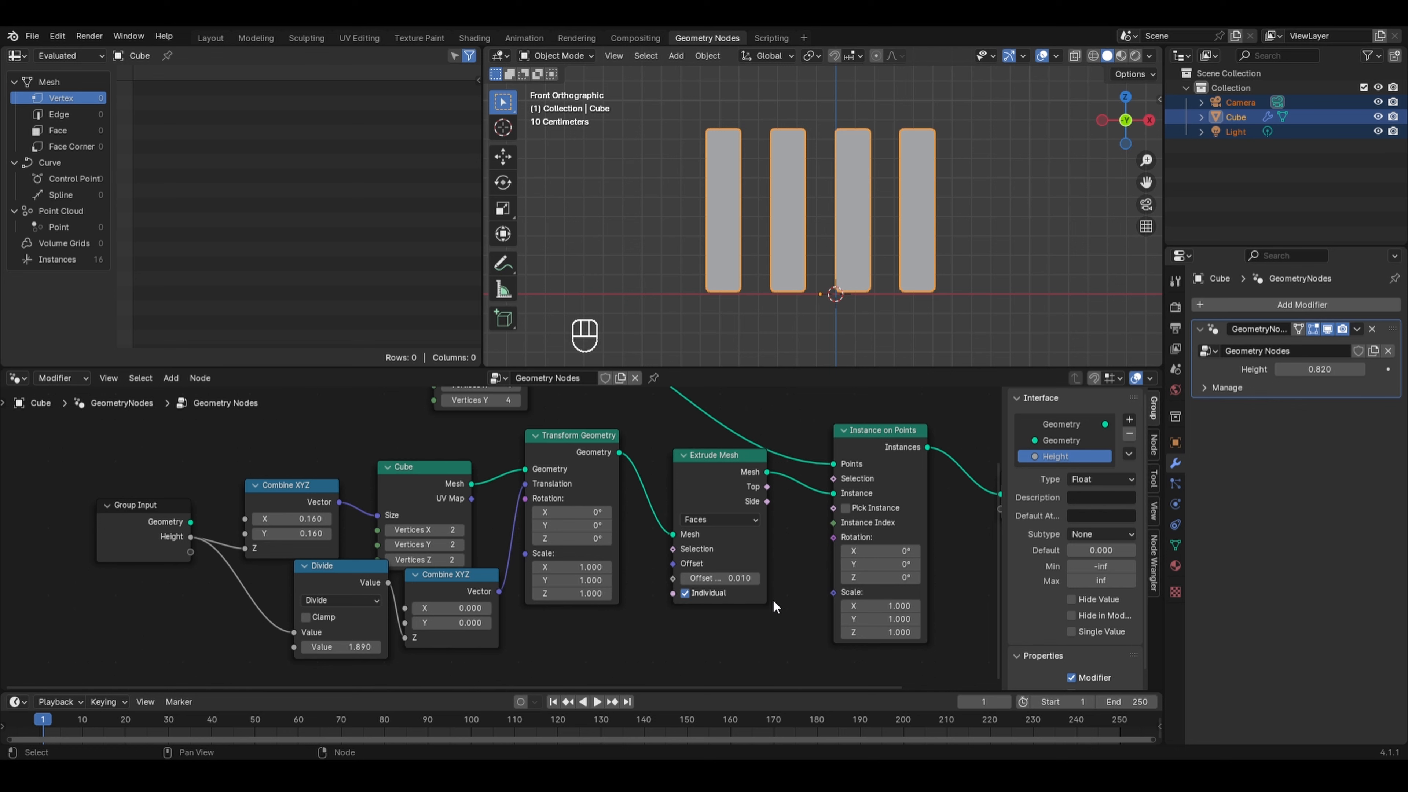
pyautogui.moveTo(365, 586)
pyautogui.scroll(-5, 908, 213)
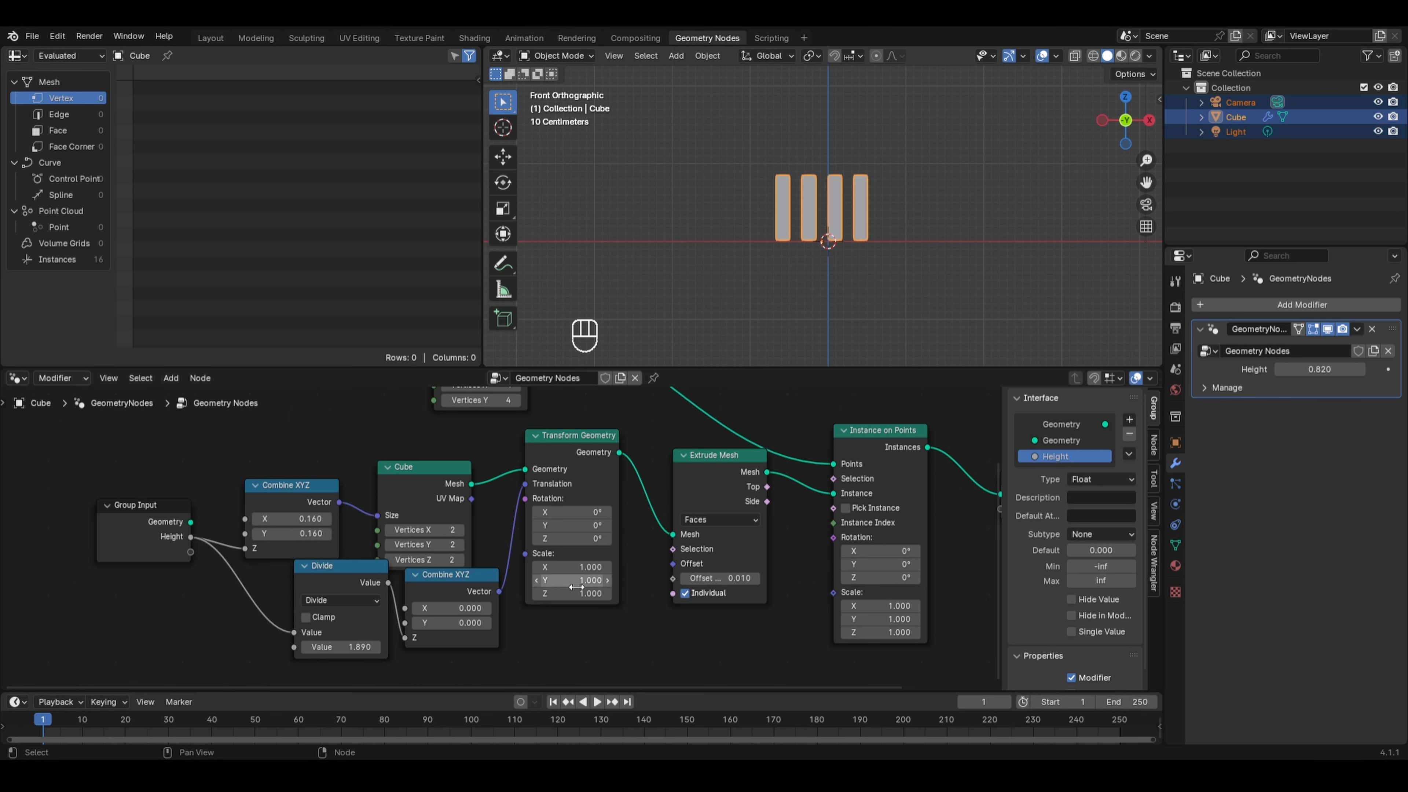
pyautogui.moveTo(1290, 369); pyautogui.dragTo(1353, 370)
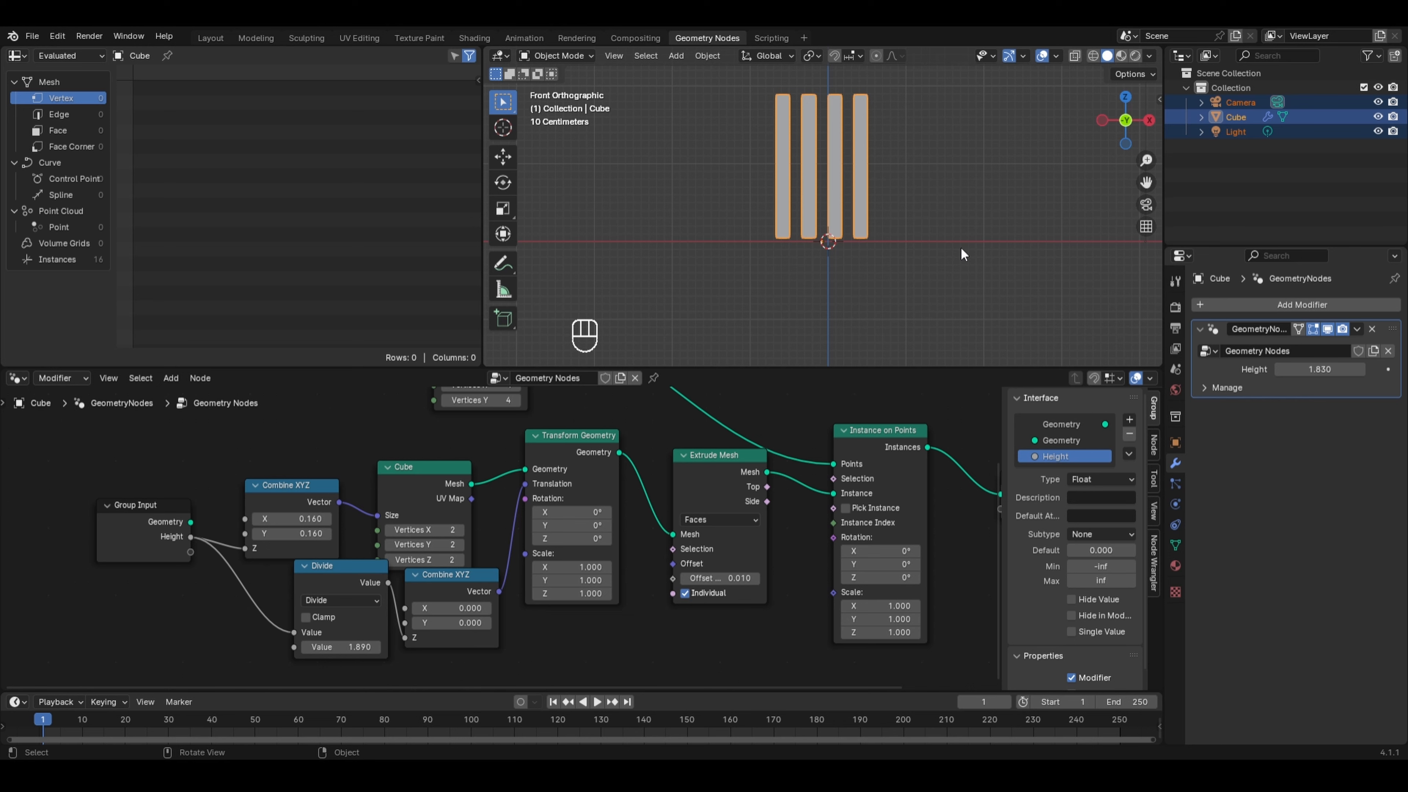
pyautogui.moveTo(961, 249); pyautogui.dragTo(878, 298, button='middle')
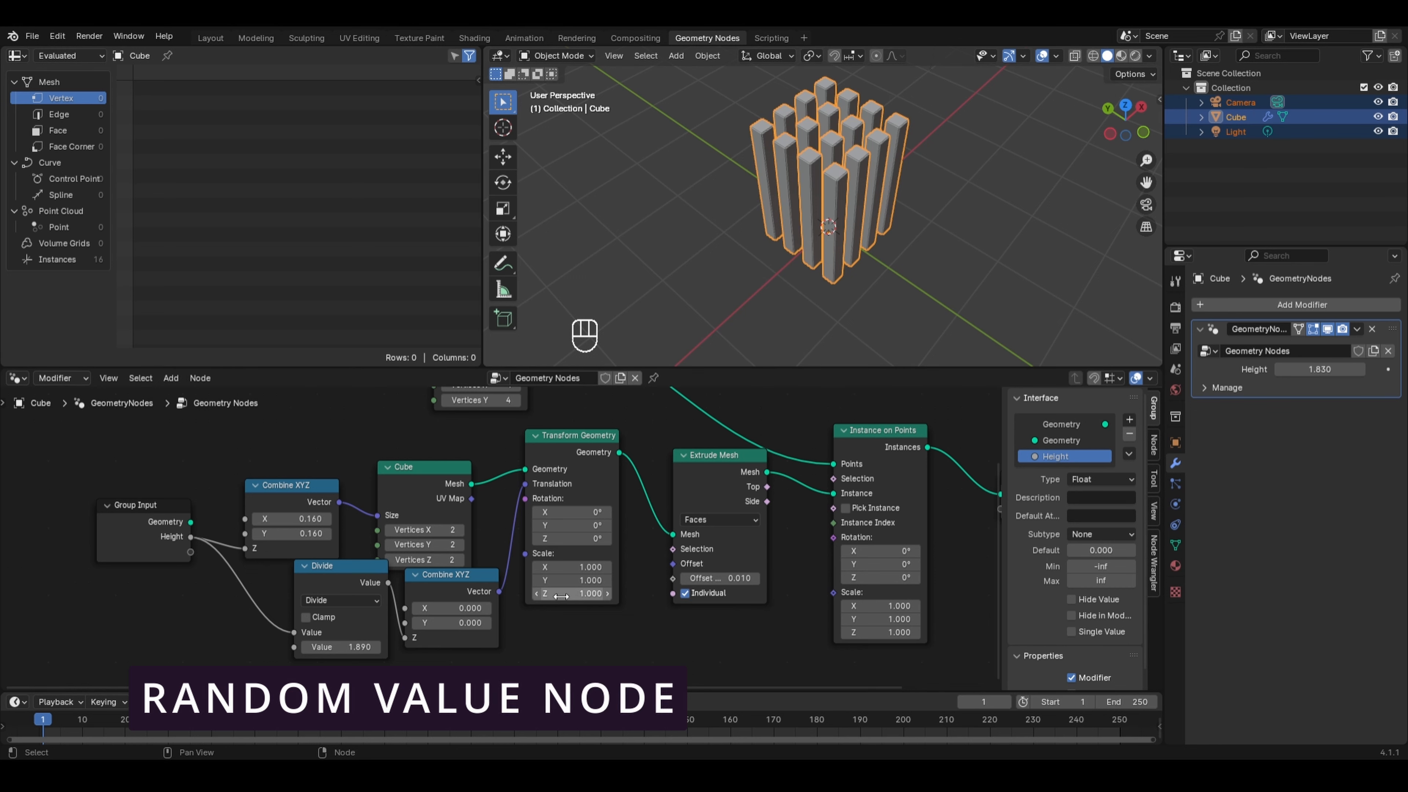
# - Add a Random Value node and place it below the Divide node
pyautogui.hotkey('shift', 'a')
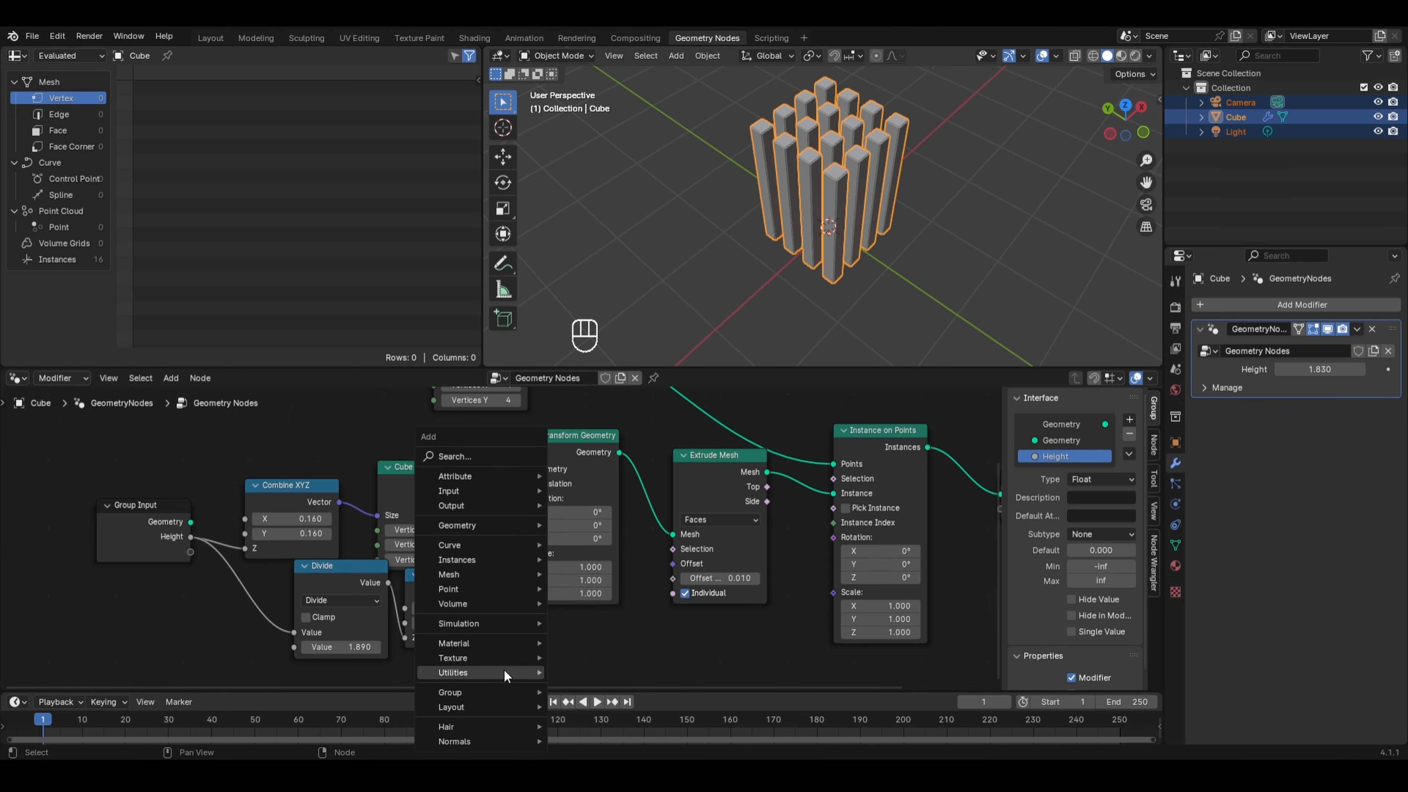
pyautogui.moveTo(502, 672)
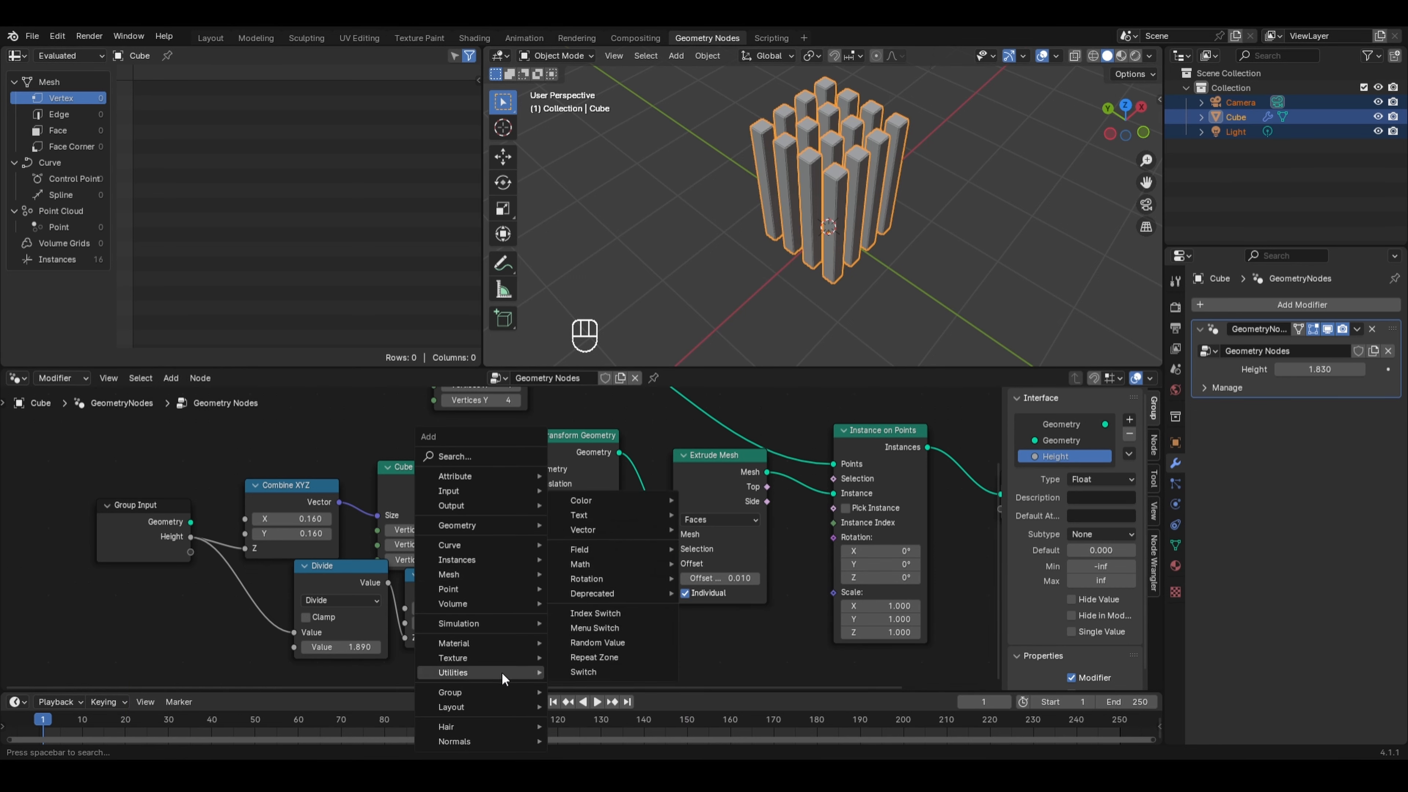
pyautogui.click(589, 643)
pyautogui.click(523, 613)
pyautogui.moveTo(523, 613); pyautogui.dragTo(567, 512, button='middle')
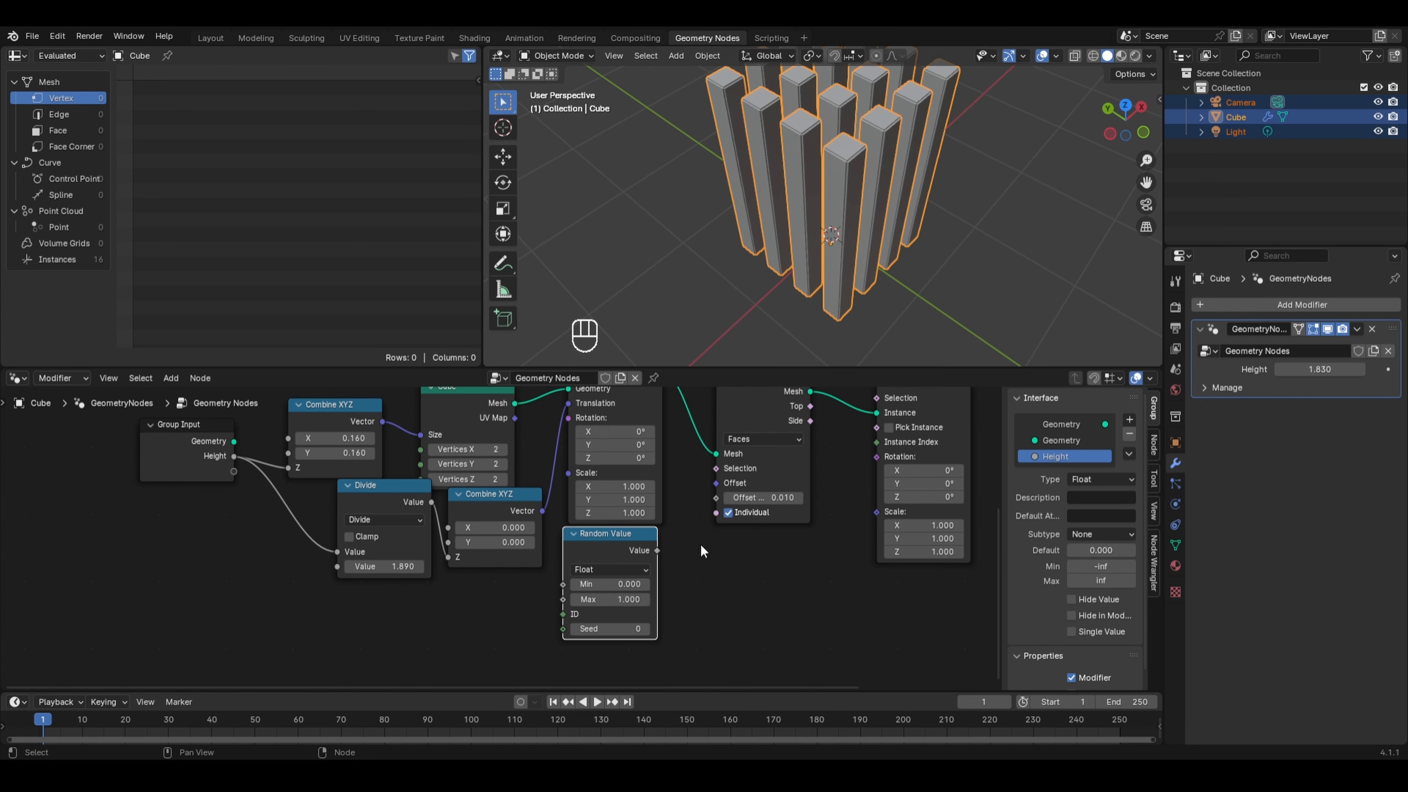
pyautogui.moveTo(622, 536); pyautogui.dragTo(487, 579)
# - Add a new Combine XYZ node and connect the Random Value output to its Z
pyautogui.hotkey('shift', 'a')
pyautogui.moveTo(503, 521)
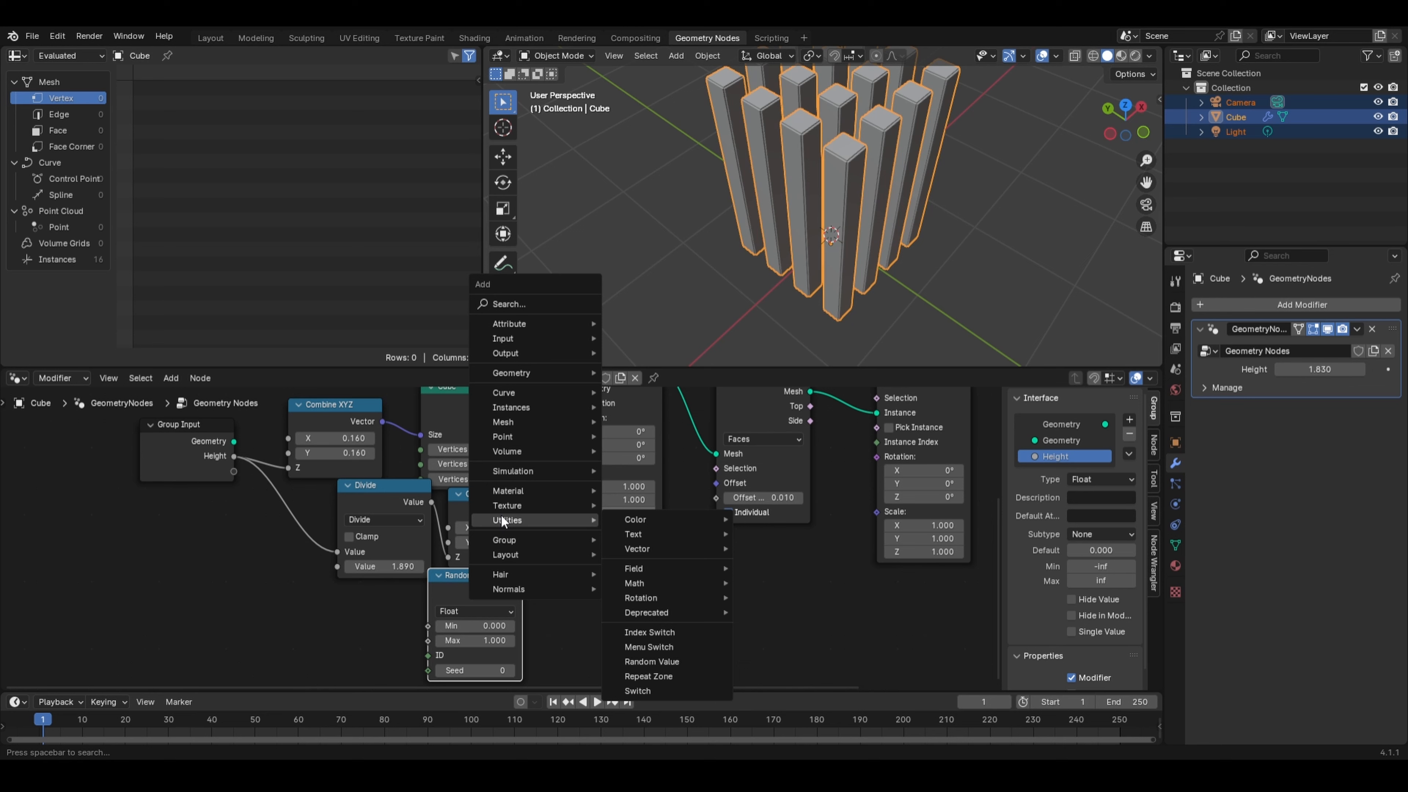
pyautogui.moveTo(709, 546)
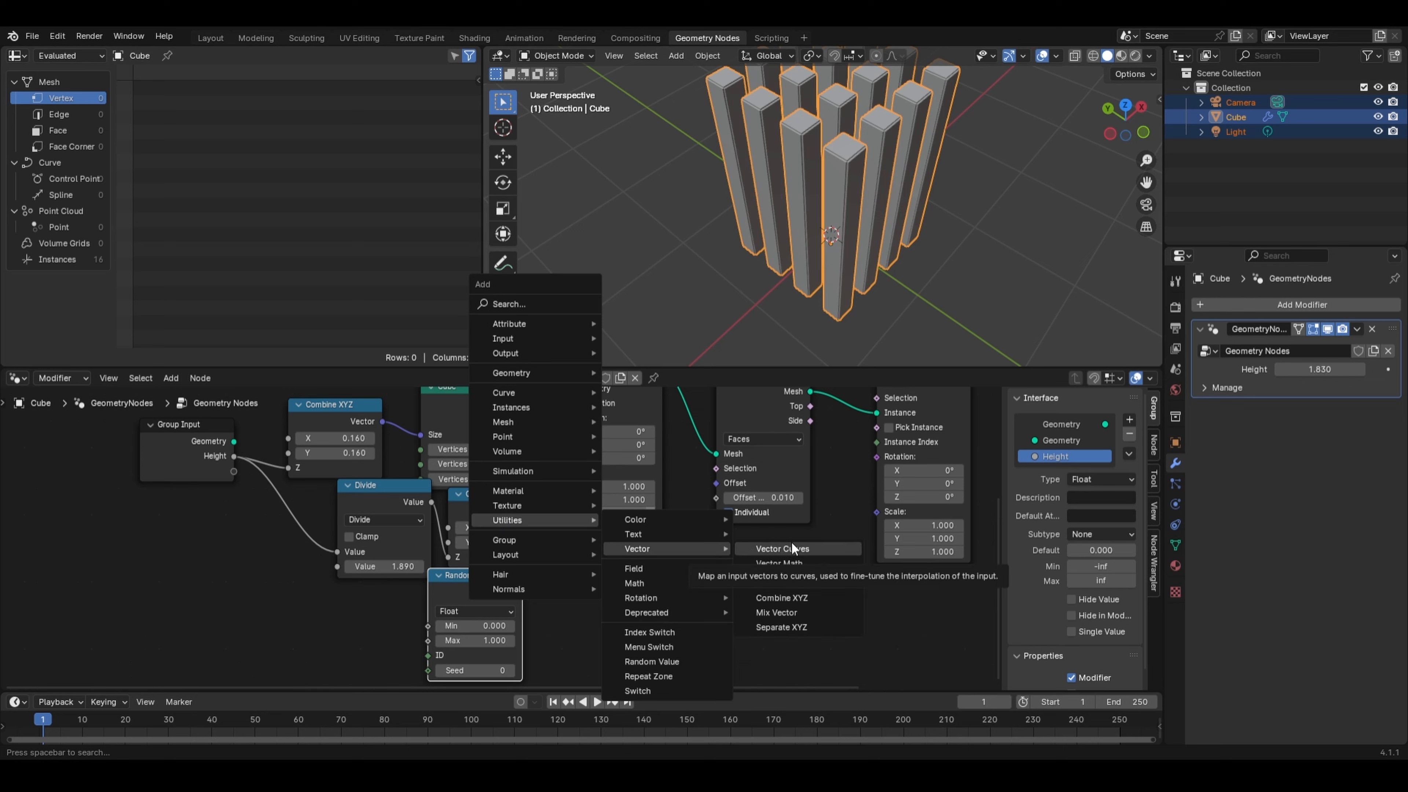
pyautogui.click(795, 598)
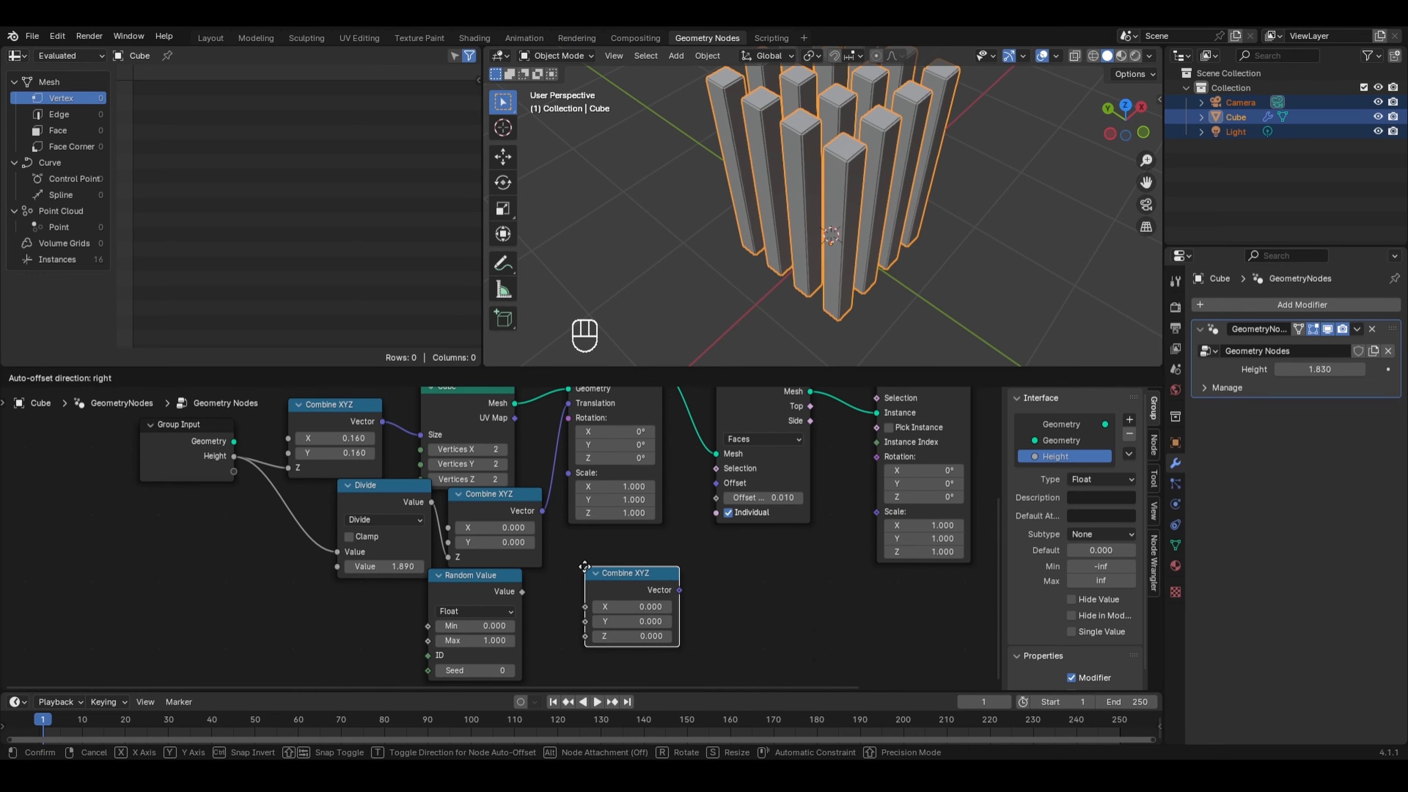
pyautogui.click(571, 571)
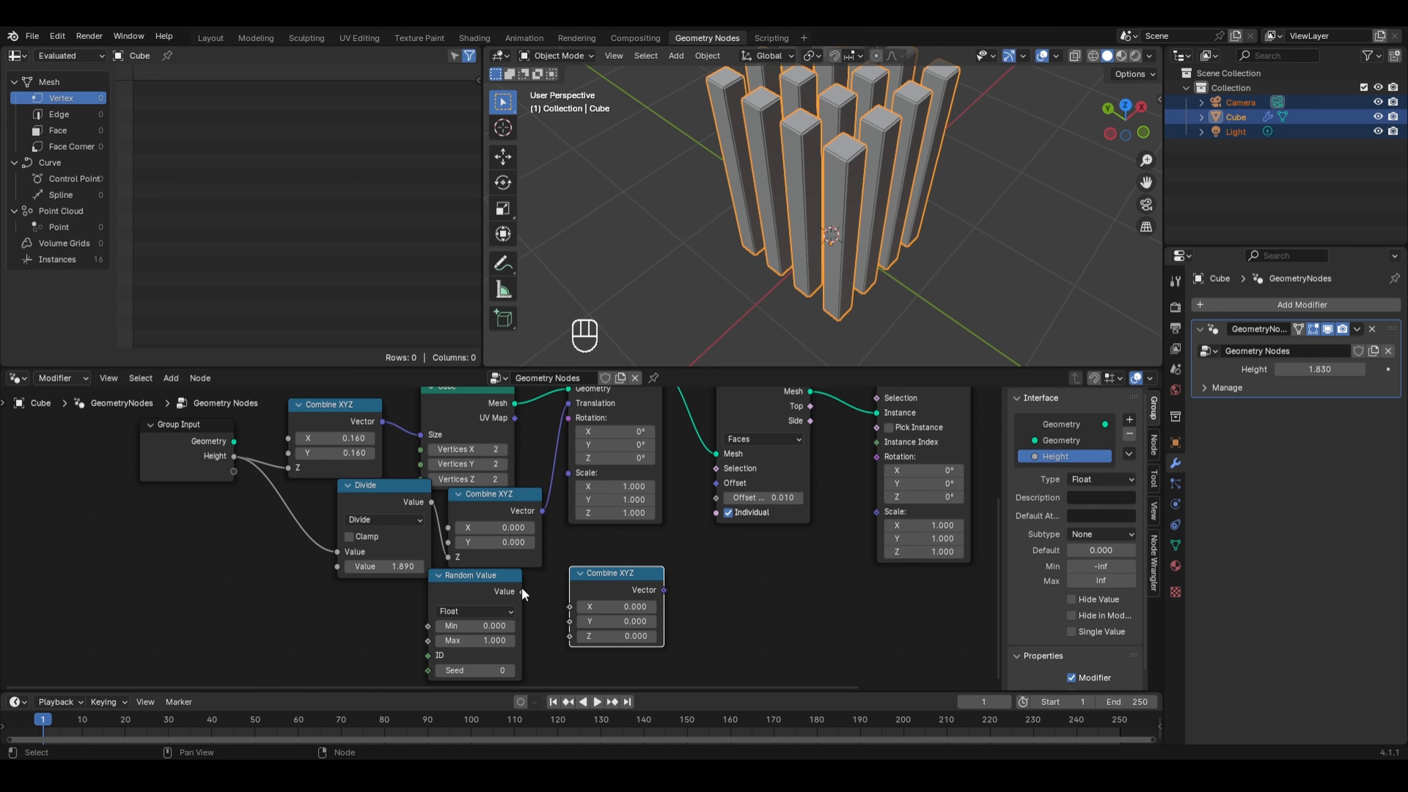
pyautogui.moveTo(522, 591); pyautogui.dragTo(571, 637)
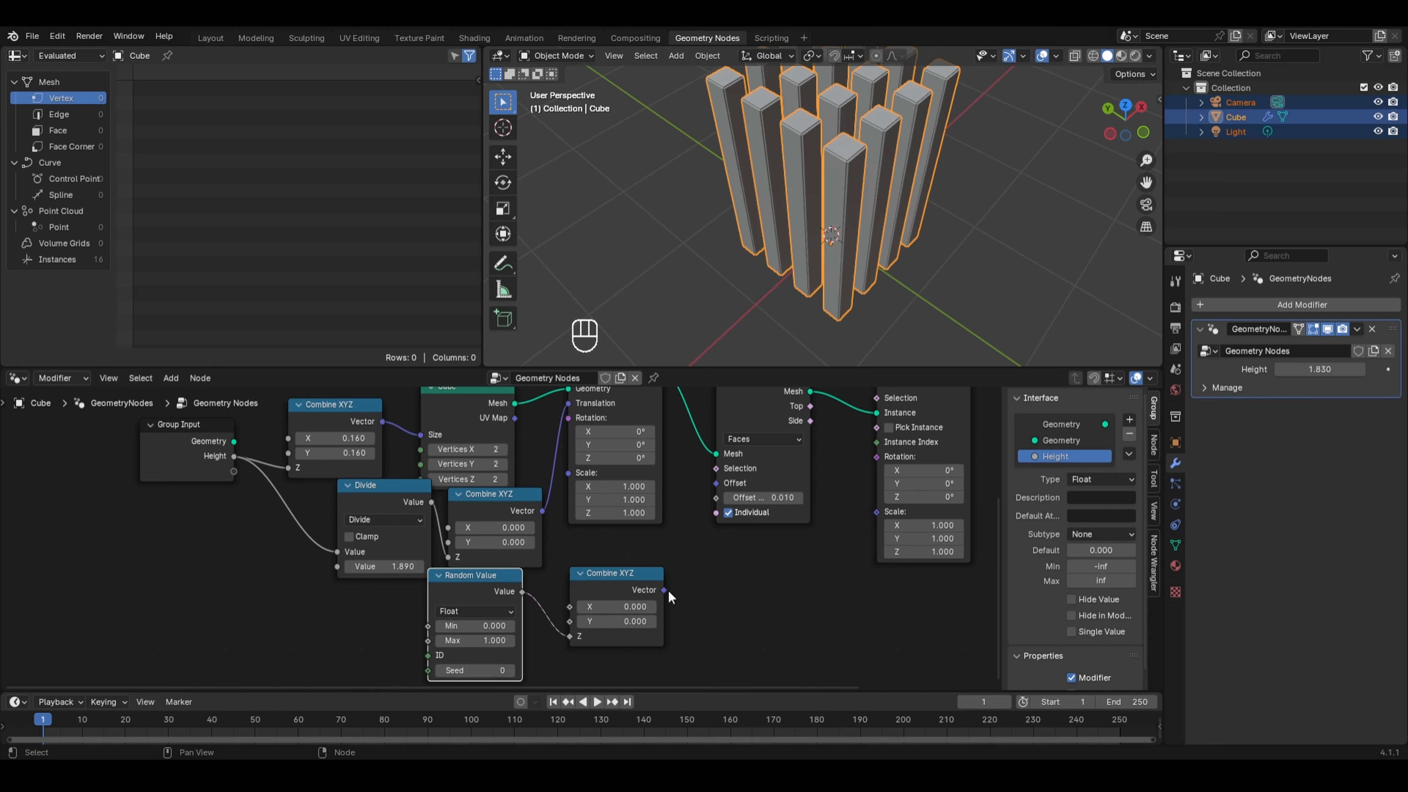
# - Try connecting the new Combine XYZ's Vector to the Transform Geometry's Scale, then undo it
pyautogui.click(668, 590)
pyautogui.moveTo(675, 516); pyautogui.dragTo(647, 582, button='middle')
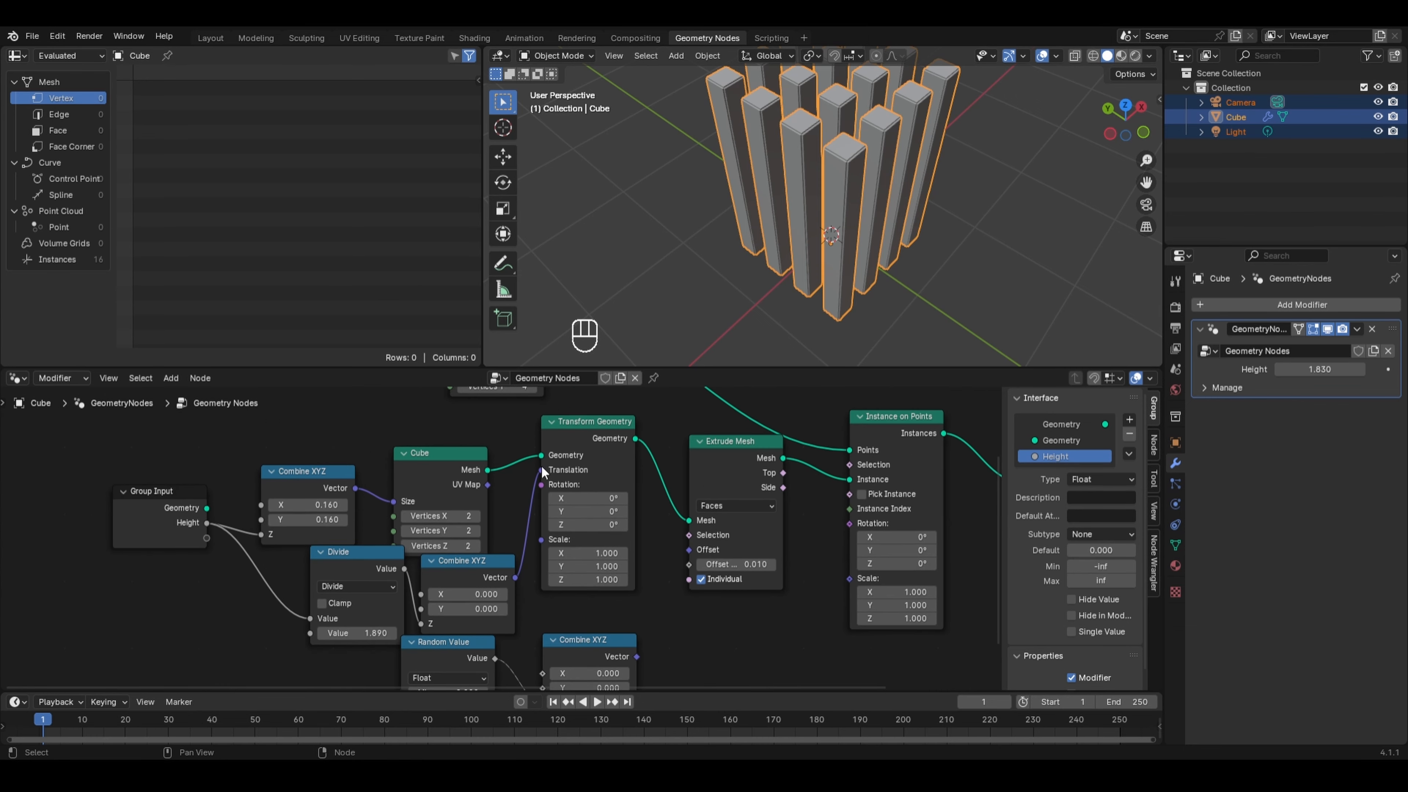
pyautogui.moveTo(450, 455); pyautogui.dragTo(451, 446)
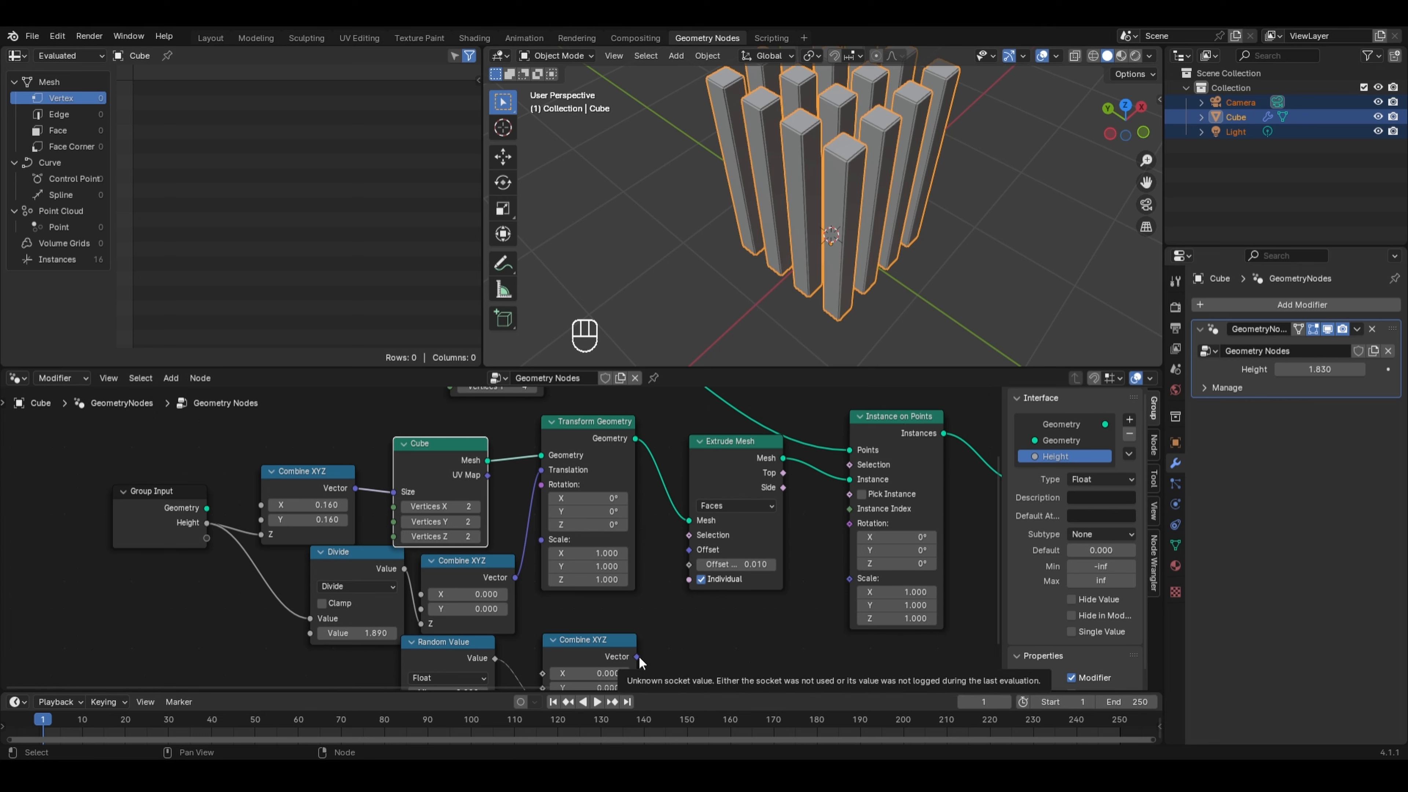
pyautogui.moveTo(639, 661); pyautogui.dragTo(541, 539)
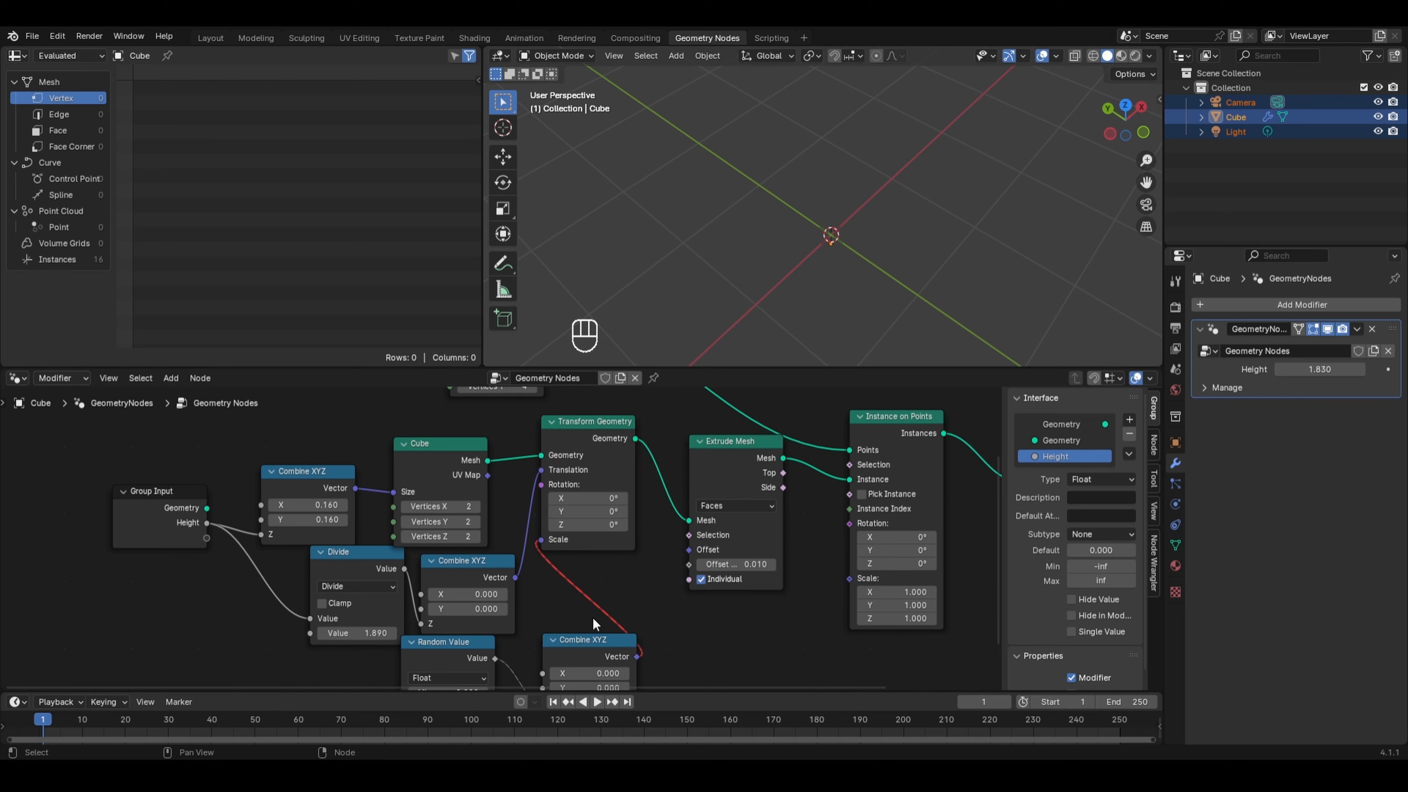
pyautogui.hotkey('ctrl', 'z')
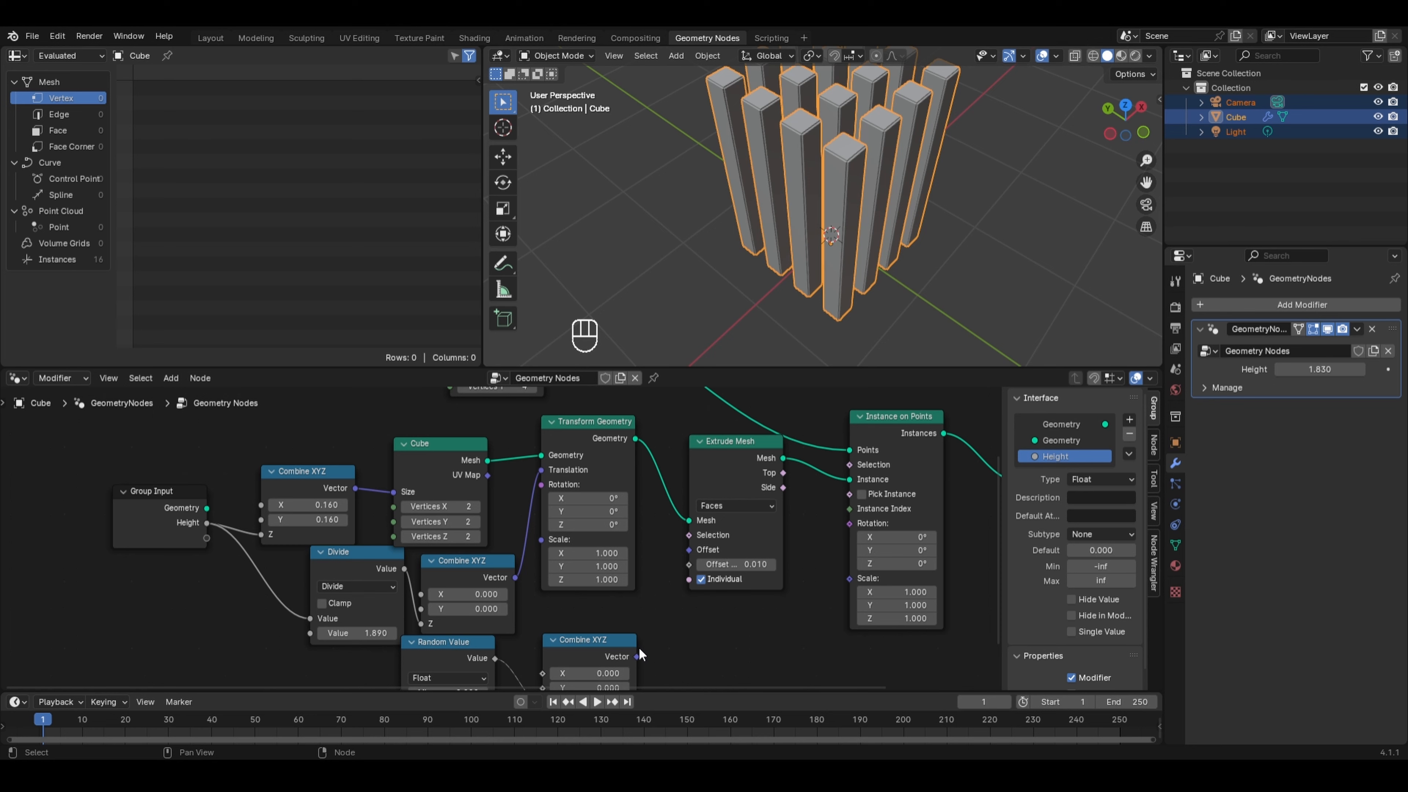
# - Connect the new Combine XYZ's Vector to the Instance on Points' Scale and set its X and Y to 1
pyautogui.moveTo(636, 656); pyautogui.dragTo(849, 577)
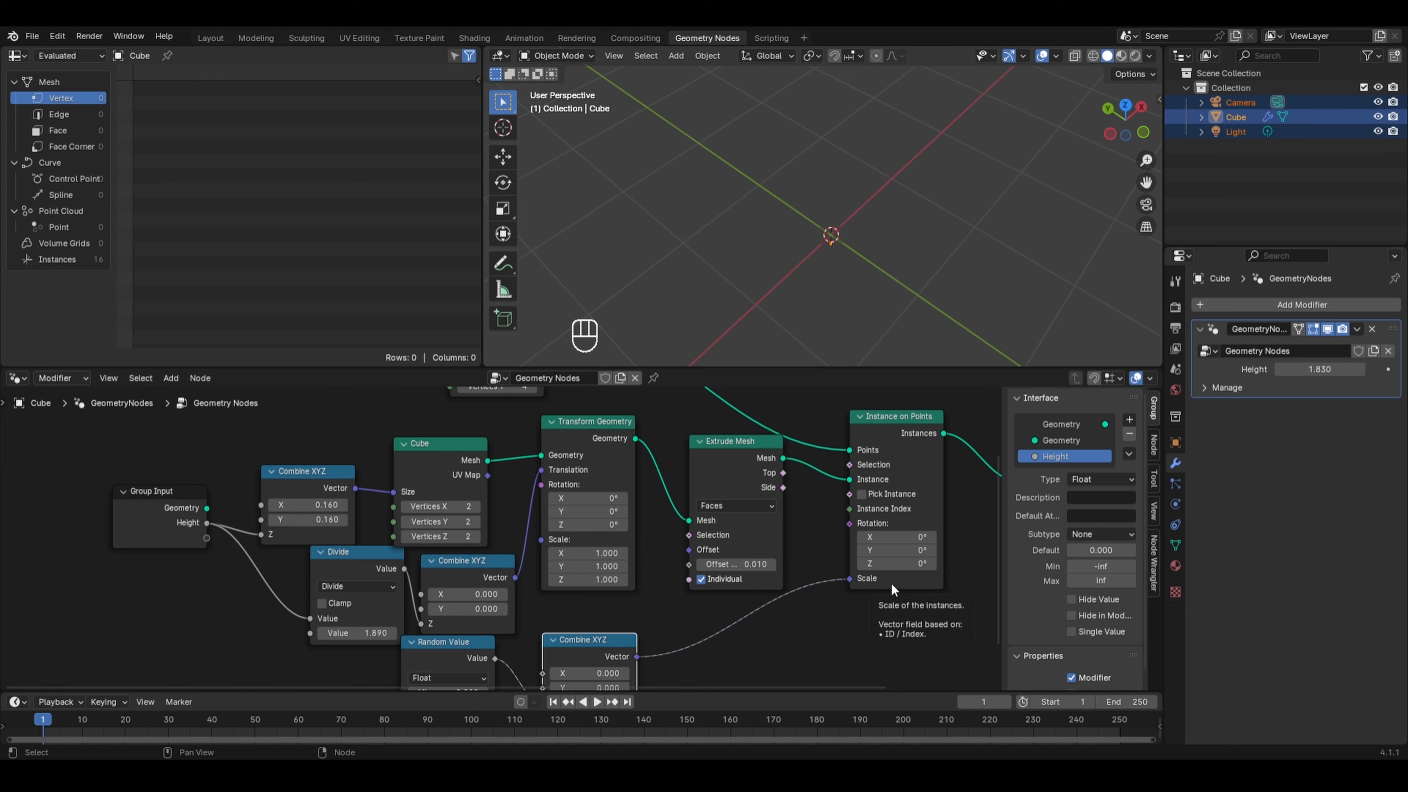
pyautogui.moveTo(653, 610); pyautogui.dragTo(660, 544, button='middle')
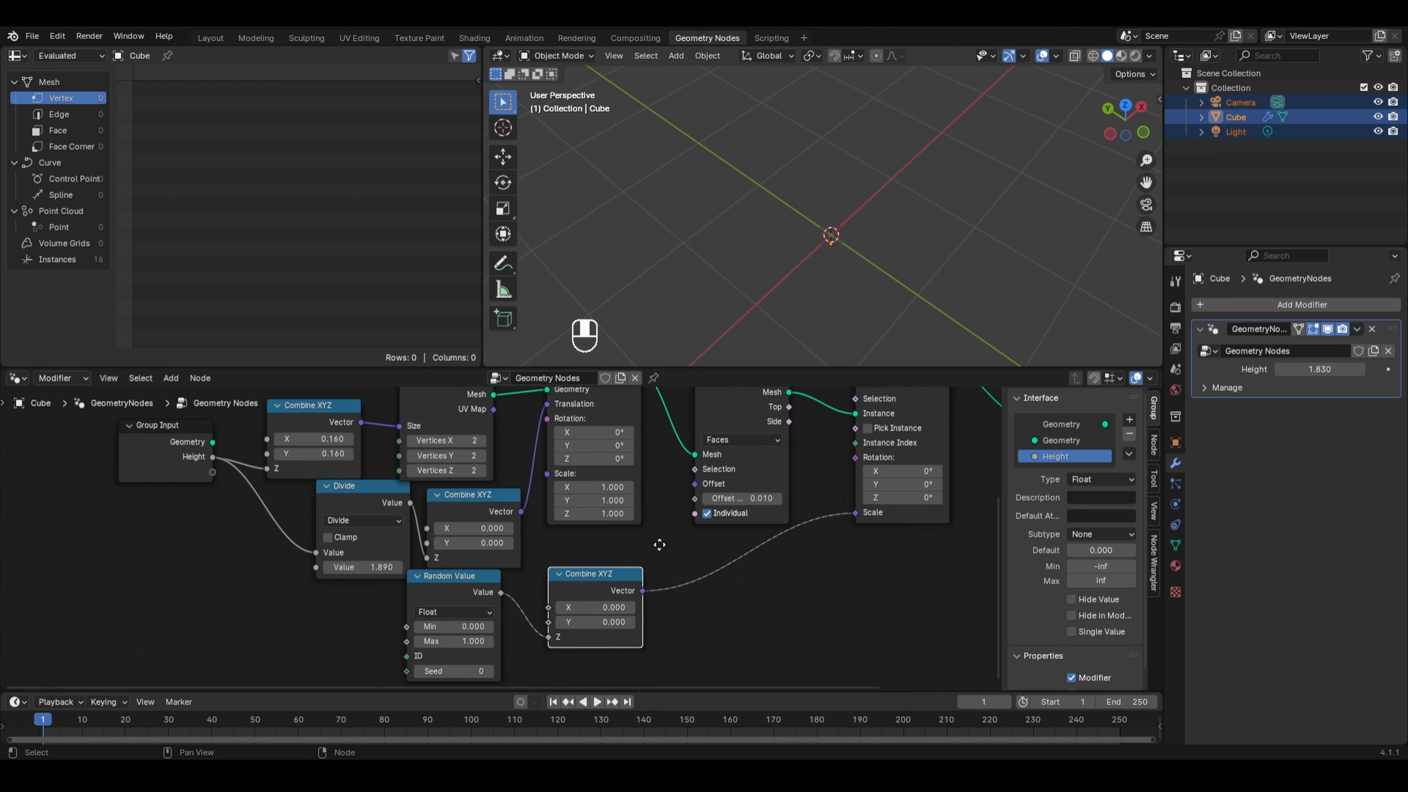
pyautogui.moveTo(583, 608); pyautogui.dragTo(583, 622)
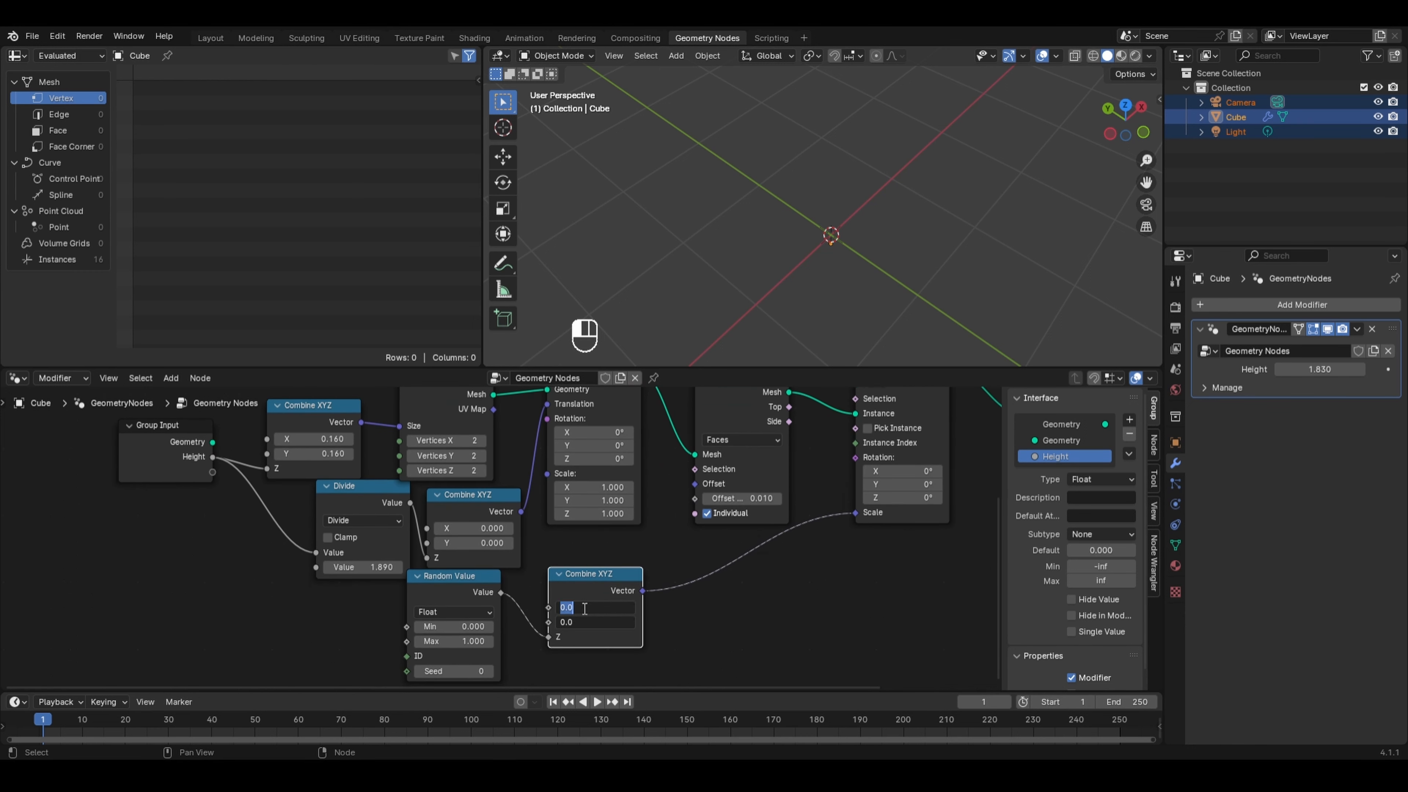
pyautogui.write('1')
pyautogui.press('Return')
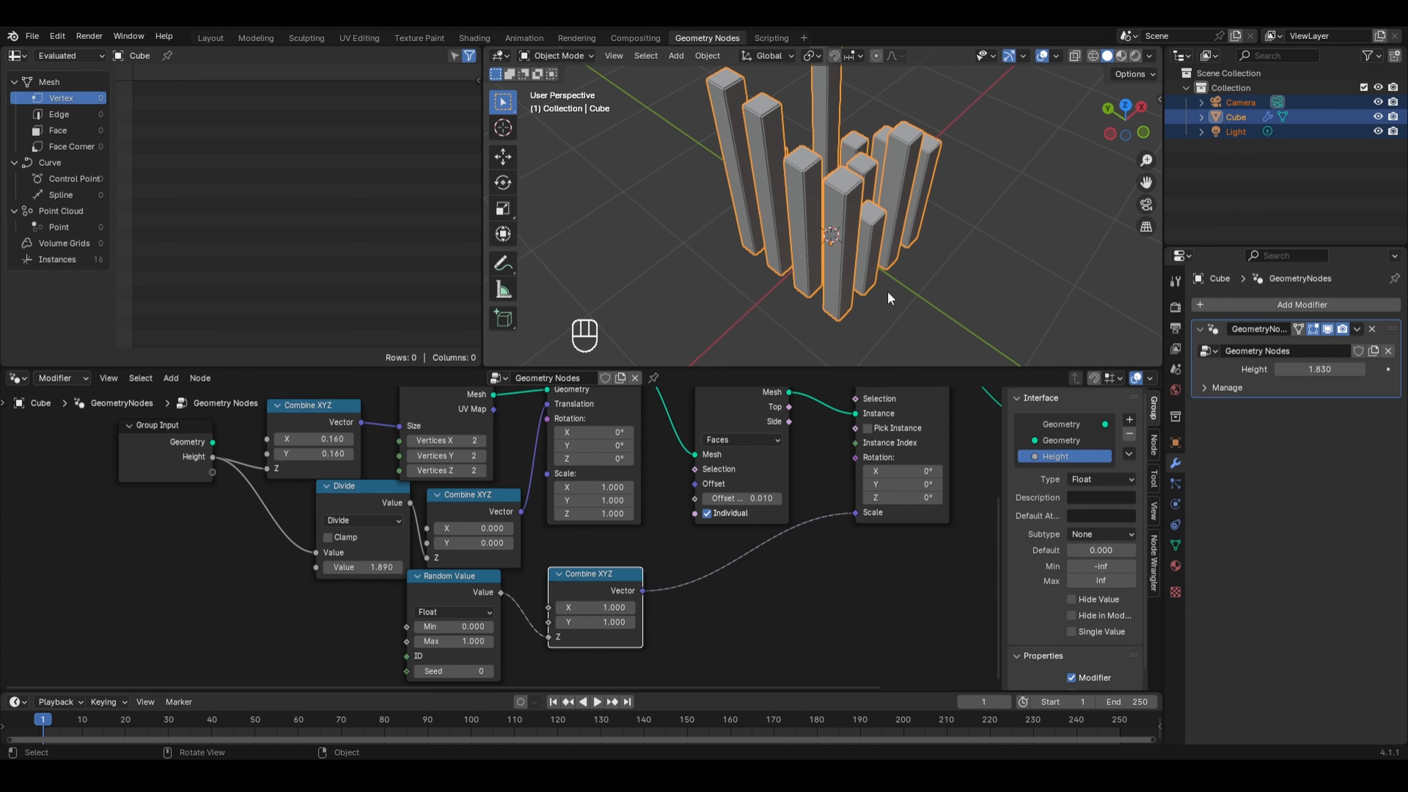
# - Reposition the Random Value node and set its data type to Float
pyautogui.moveTo(887, 291); pyautogui.dragTo(893, 255, button='middle')
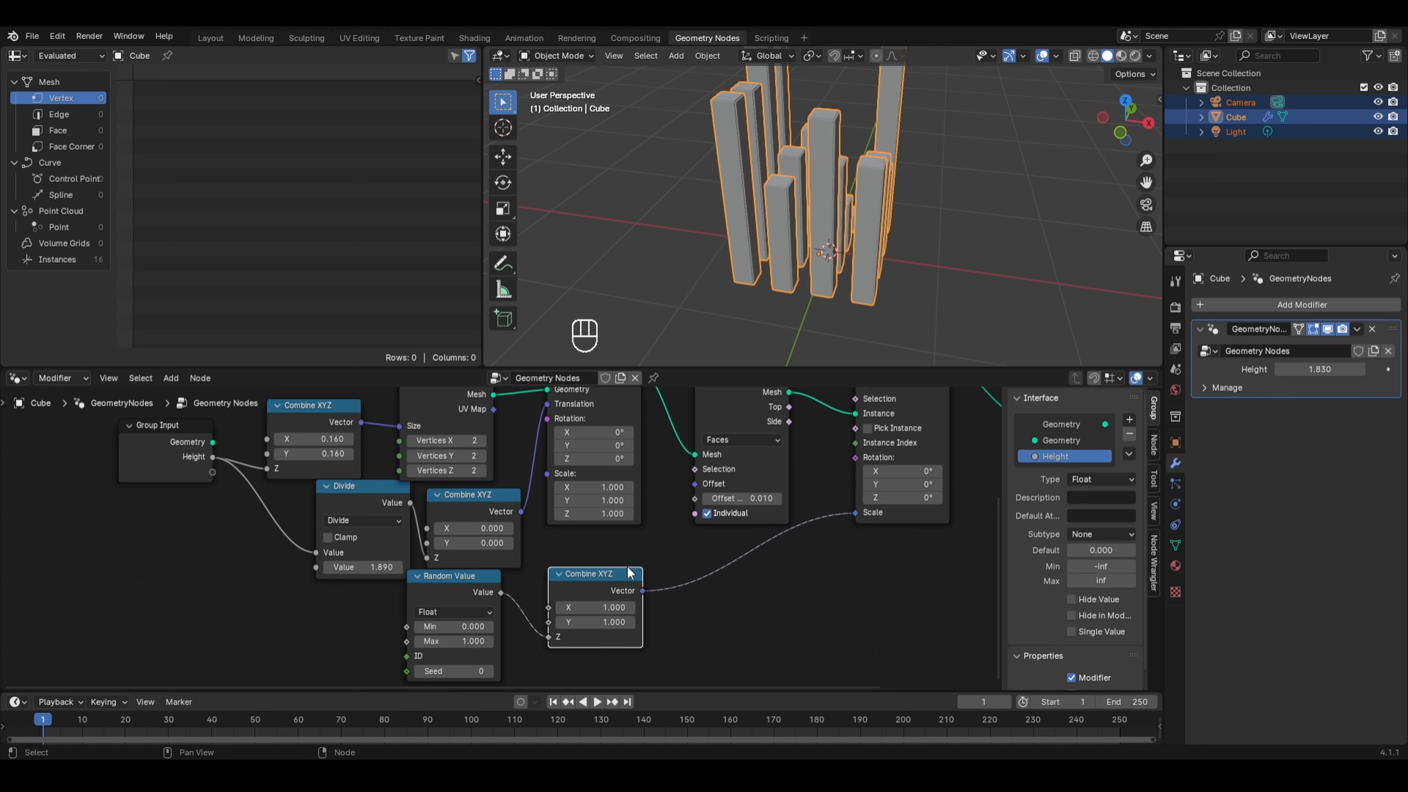
pyautogui.click(437, 599)
pyautogui.moveTo(437, 599); pyautogui.dragTo(415, 613)
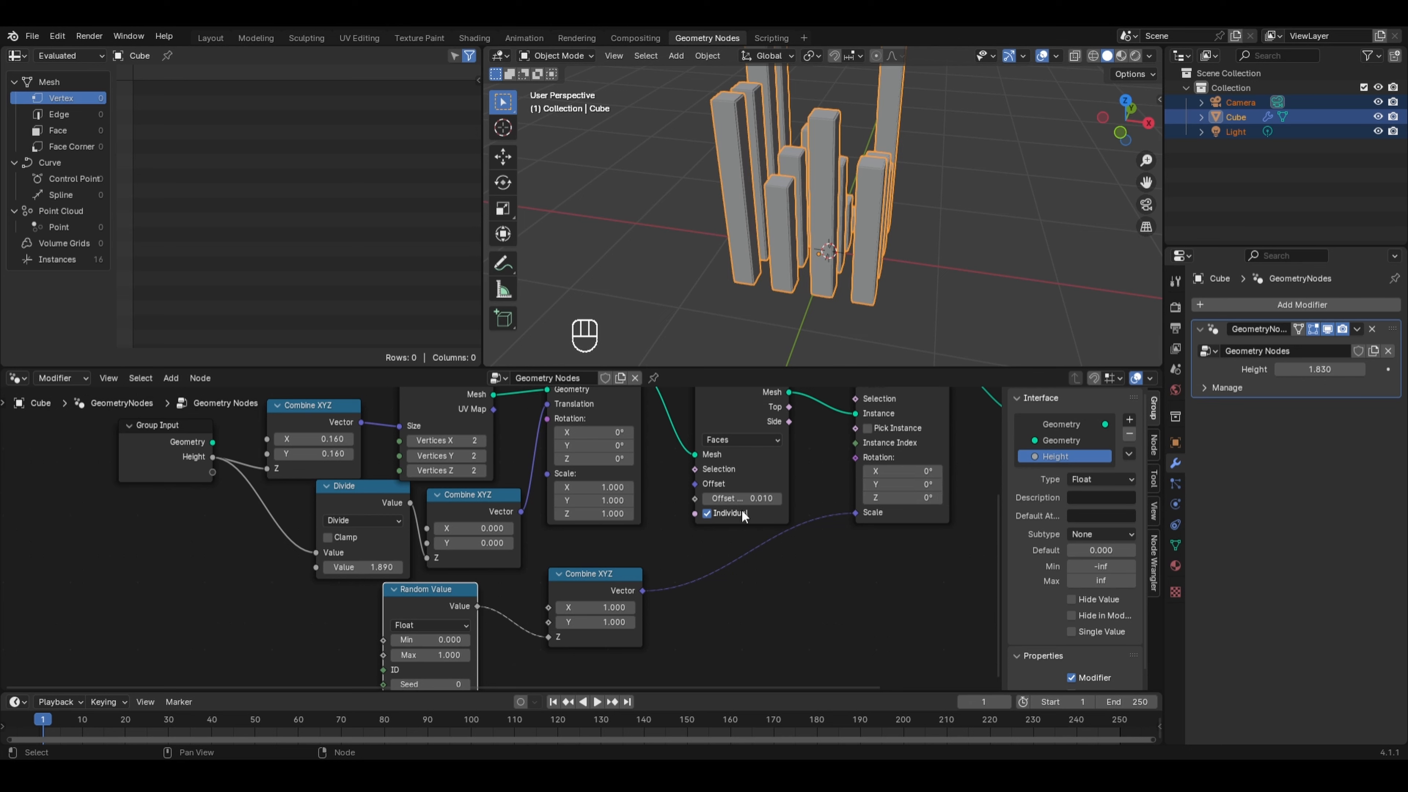
pyautogui.moveTo(529, 651); pyautogui.dragTo(629, 578, button='middle')
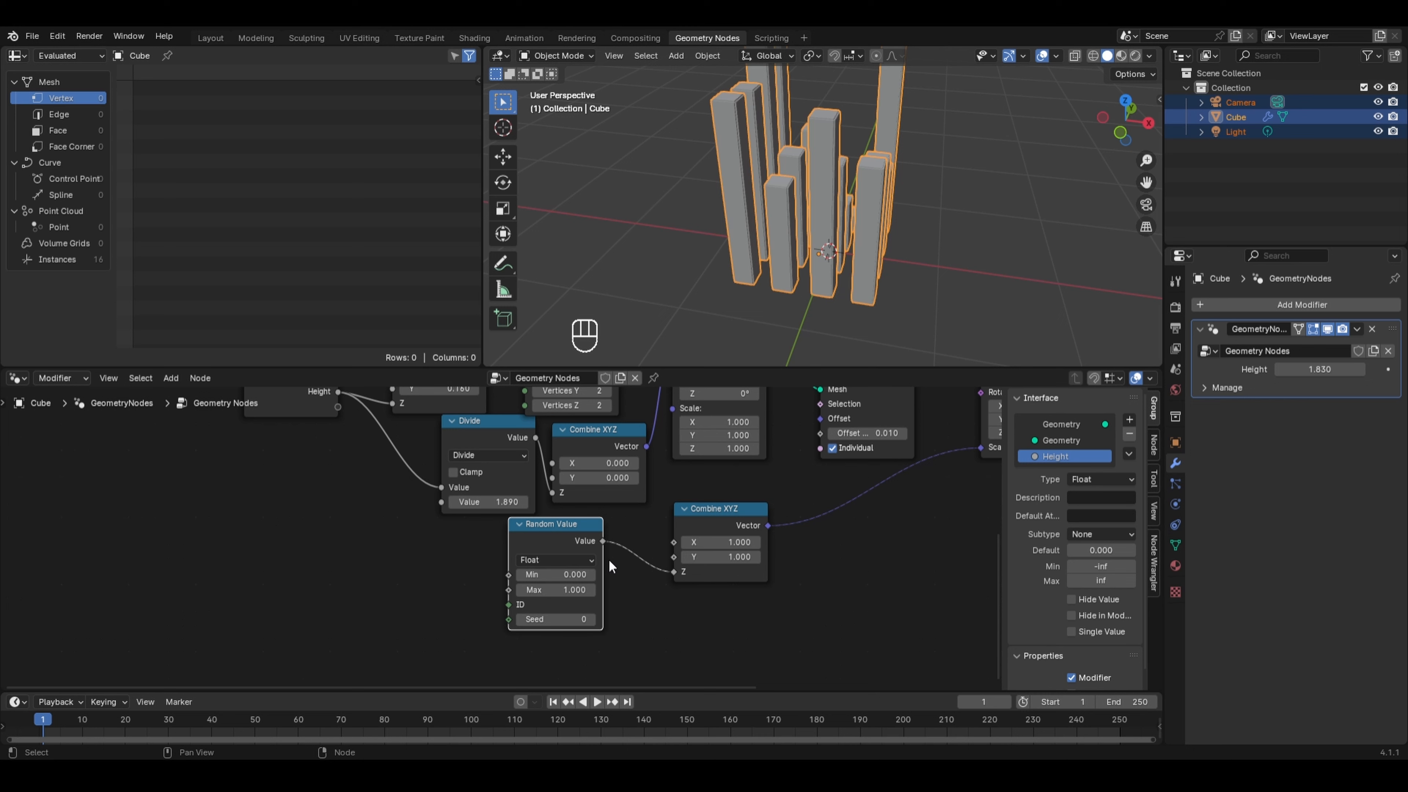
pyautogui.click(574, 560)
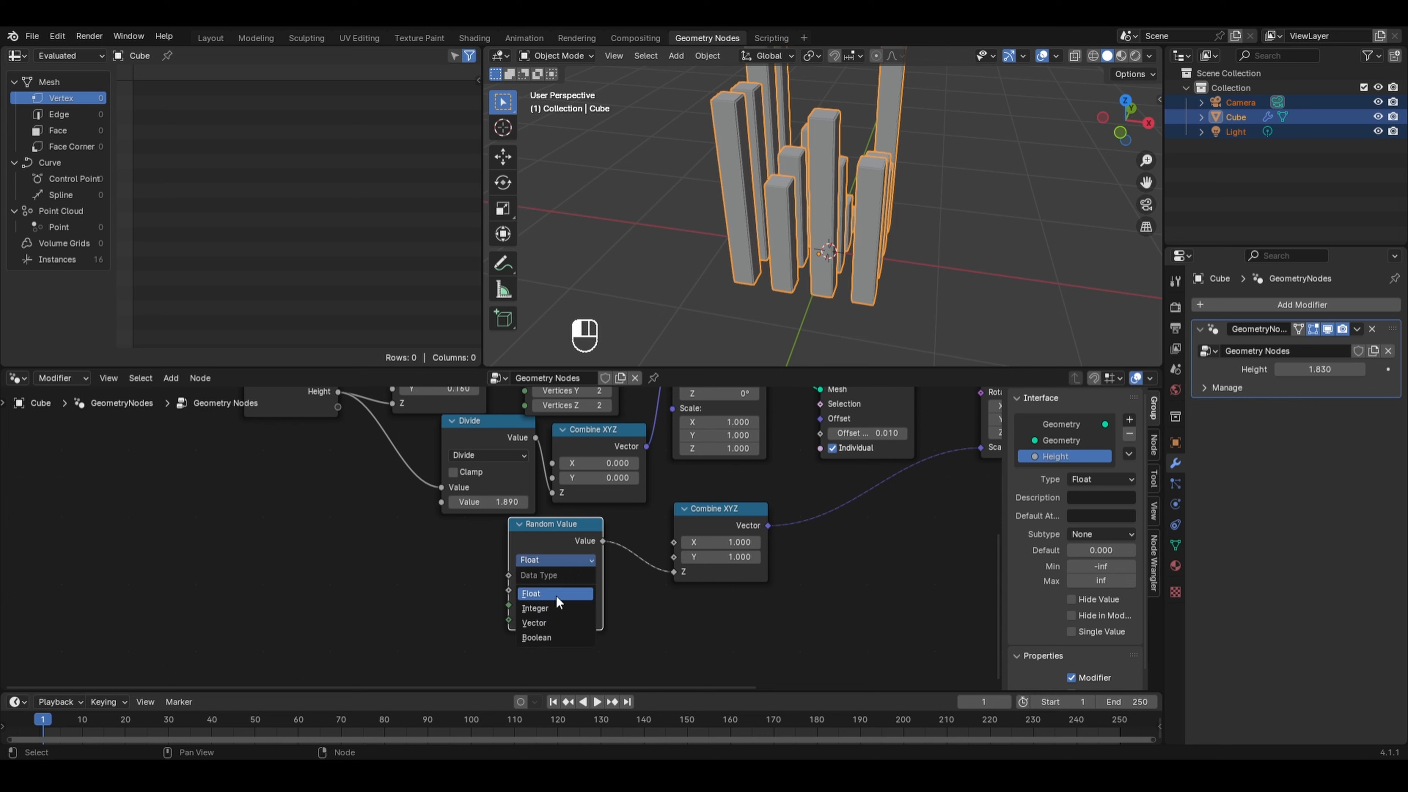
pyautogui.click(588, 594)
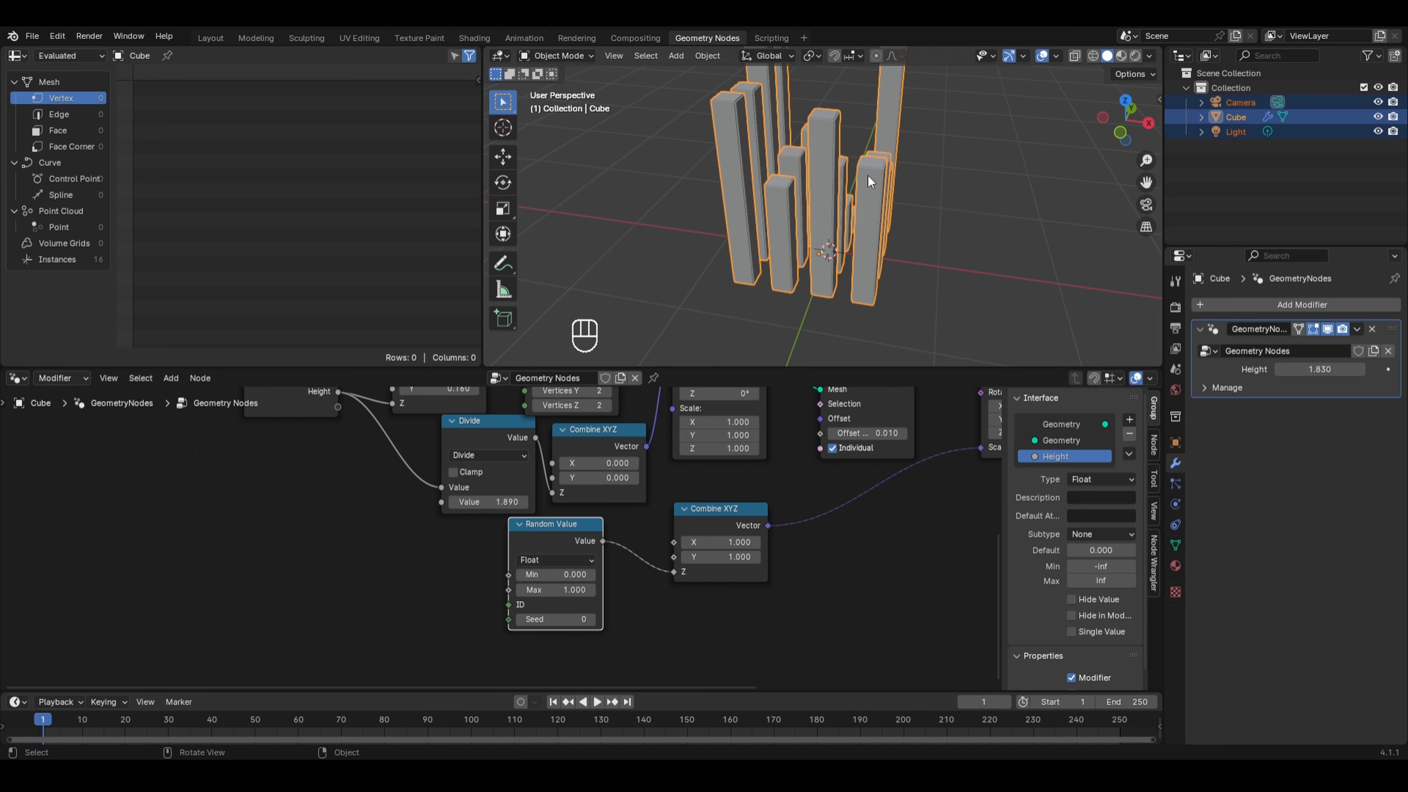
# - Step the Random Value node's seed up to 3, then set it back to 0
pyautogui.scroll(-3, 768, 463)
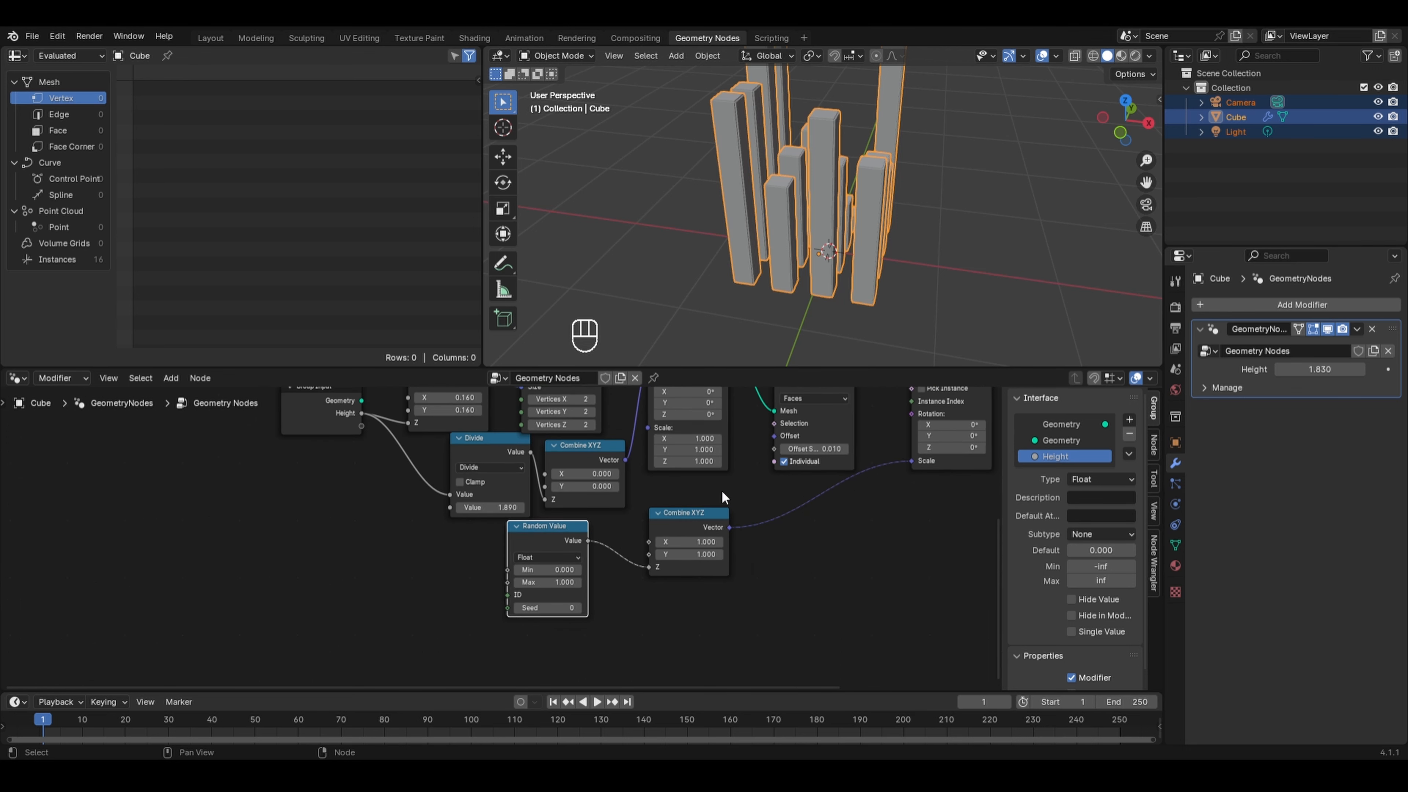
pyautogui.moveTo(732, 442); pyautogui.dragTo(624, 528, button='middle')
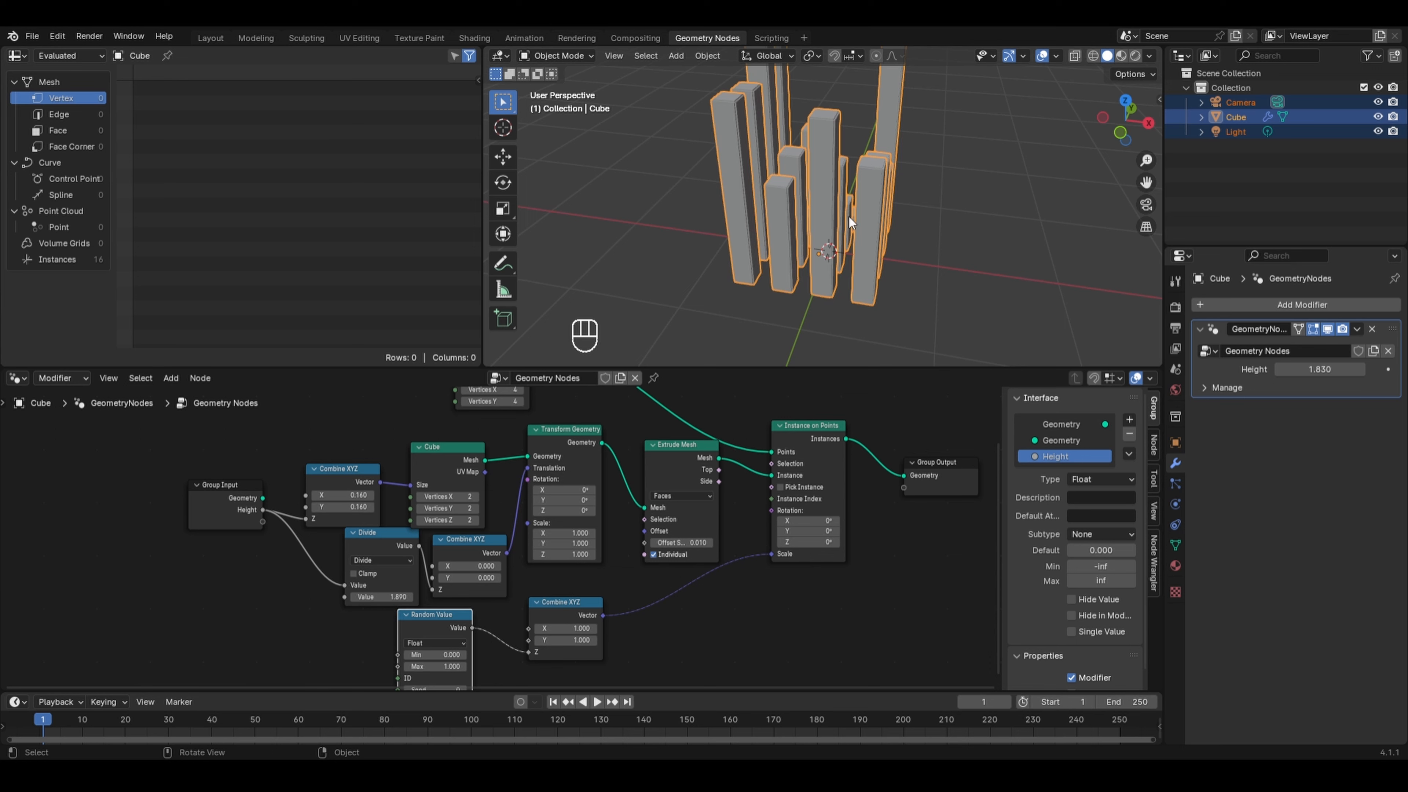
pyautogui.moveTo(828, 195); pyautogui.dragTo(733, 195, button='middle')
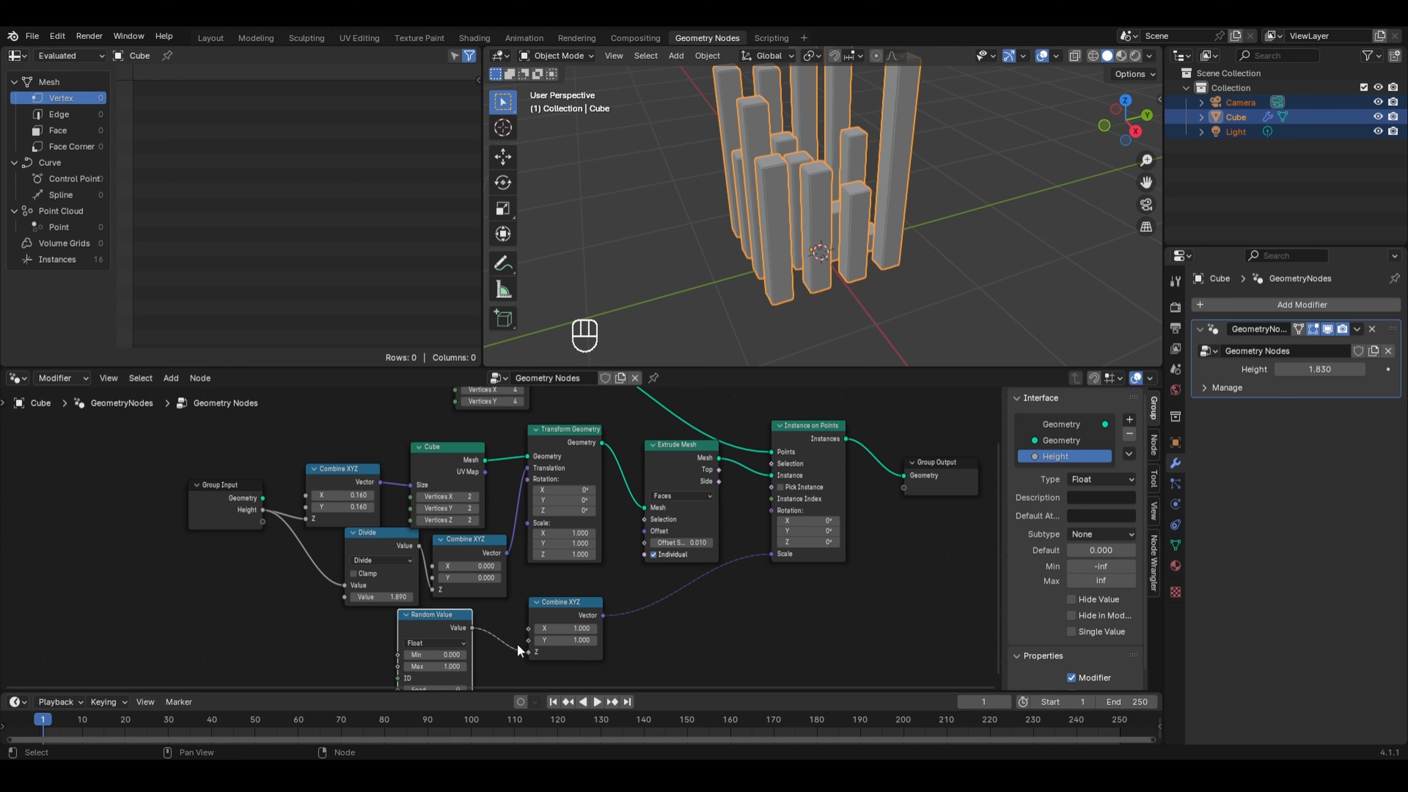
pyautogui.moveTo(501, 644); pyautogui.dragTo(491, 586, button='middle')
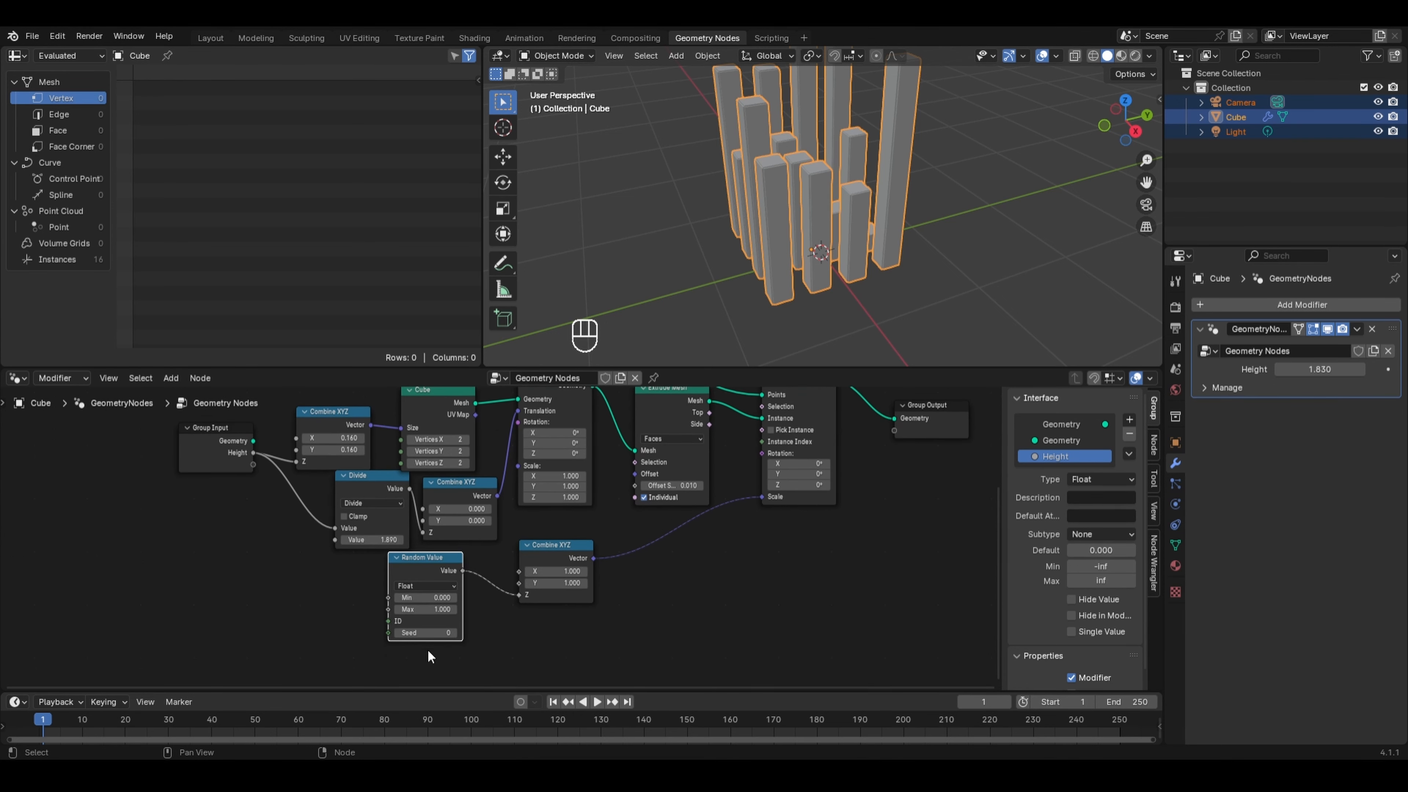
pyautogui.click(453, 633)
pyautogui.scroll(-1, 757, 256)
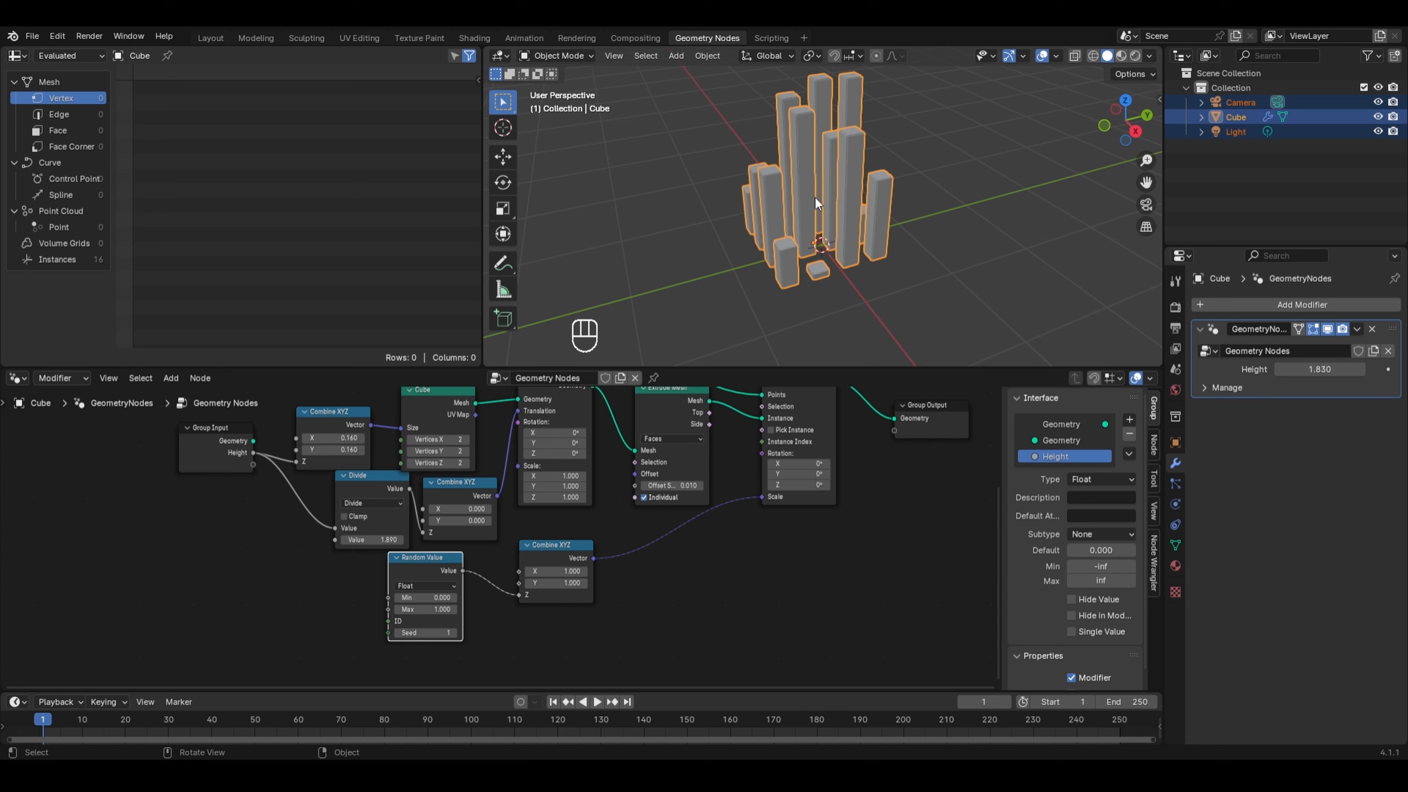
pyautogui.click(453, 633)
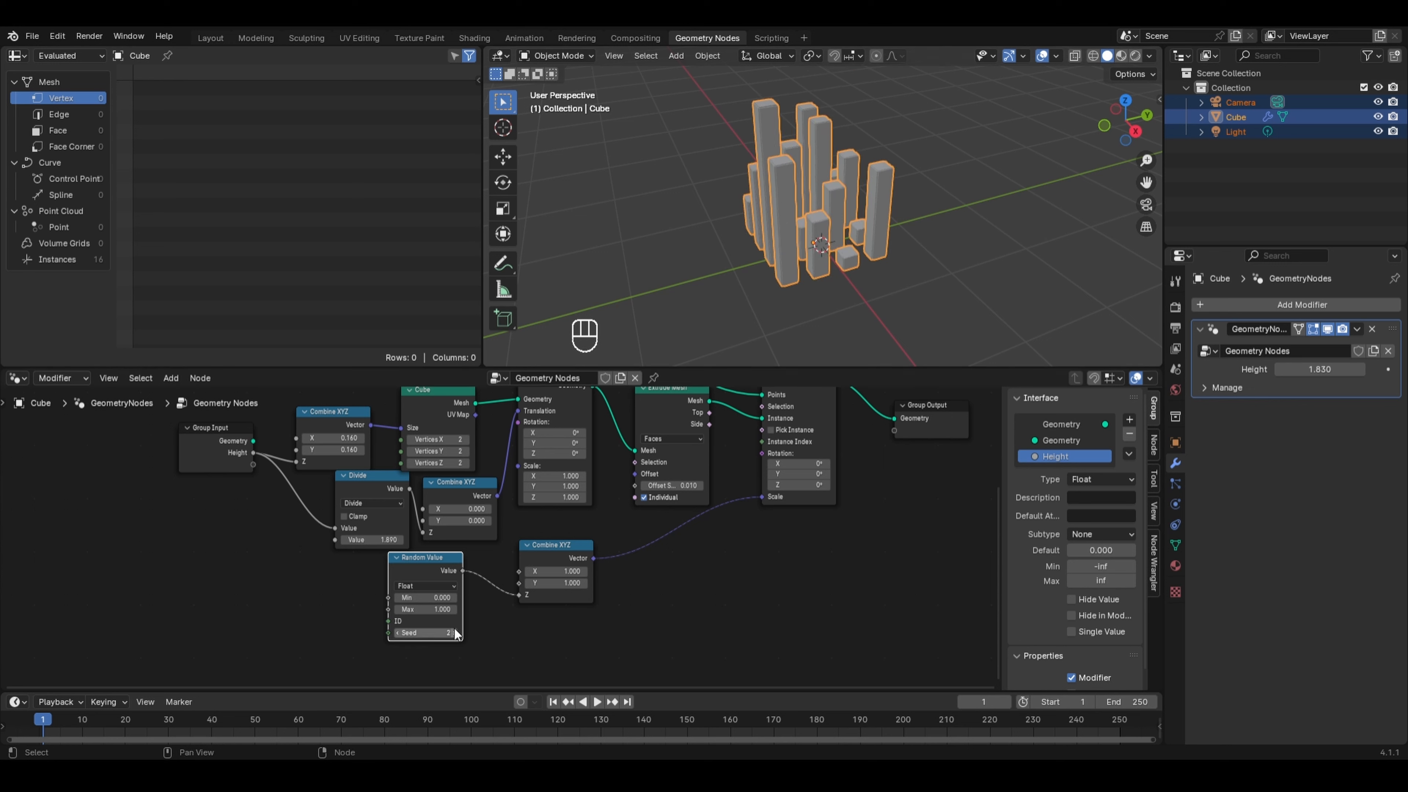
pyautogui.click(454, 633)
pyautogui.click(439, 634)
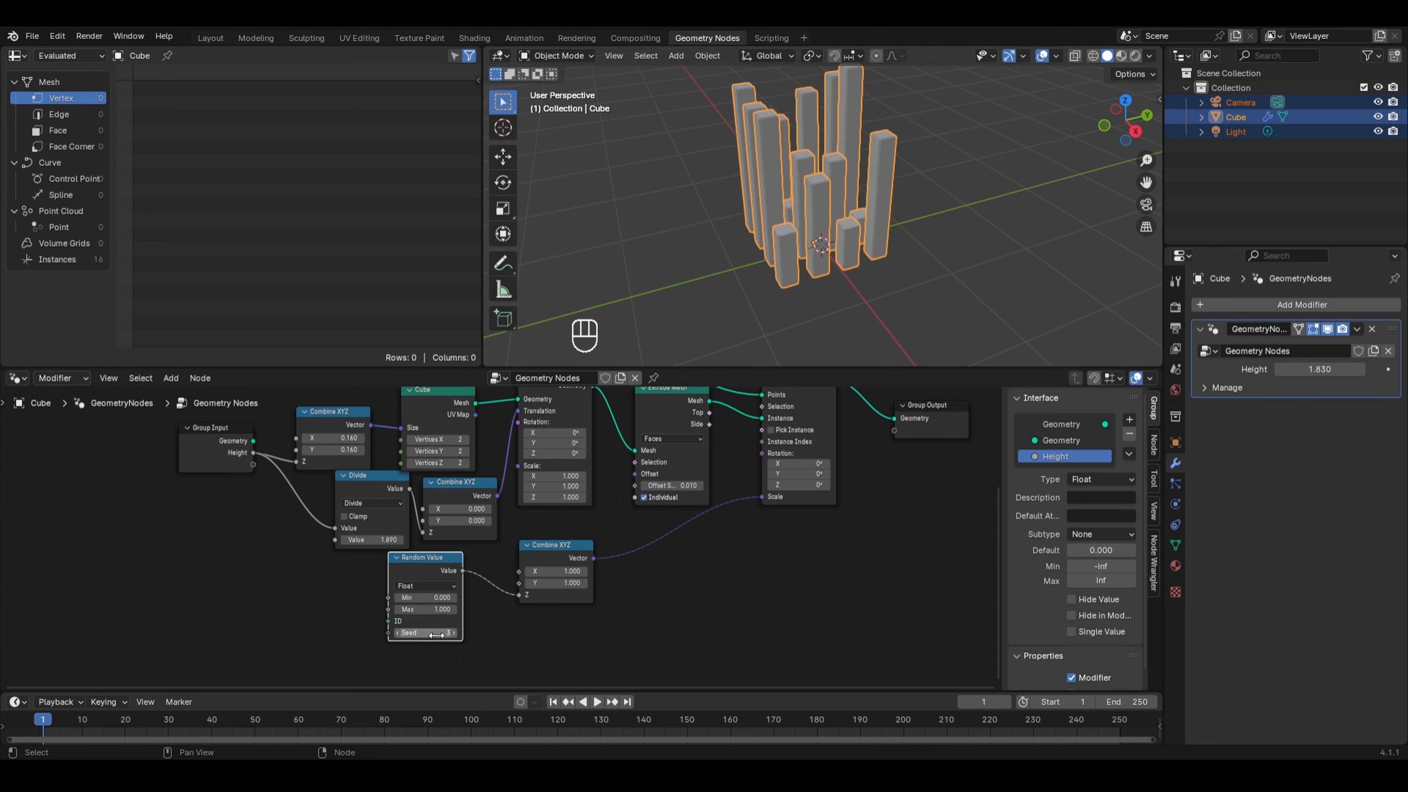
pyautogui.write('0')
pyautogui.press('Return')
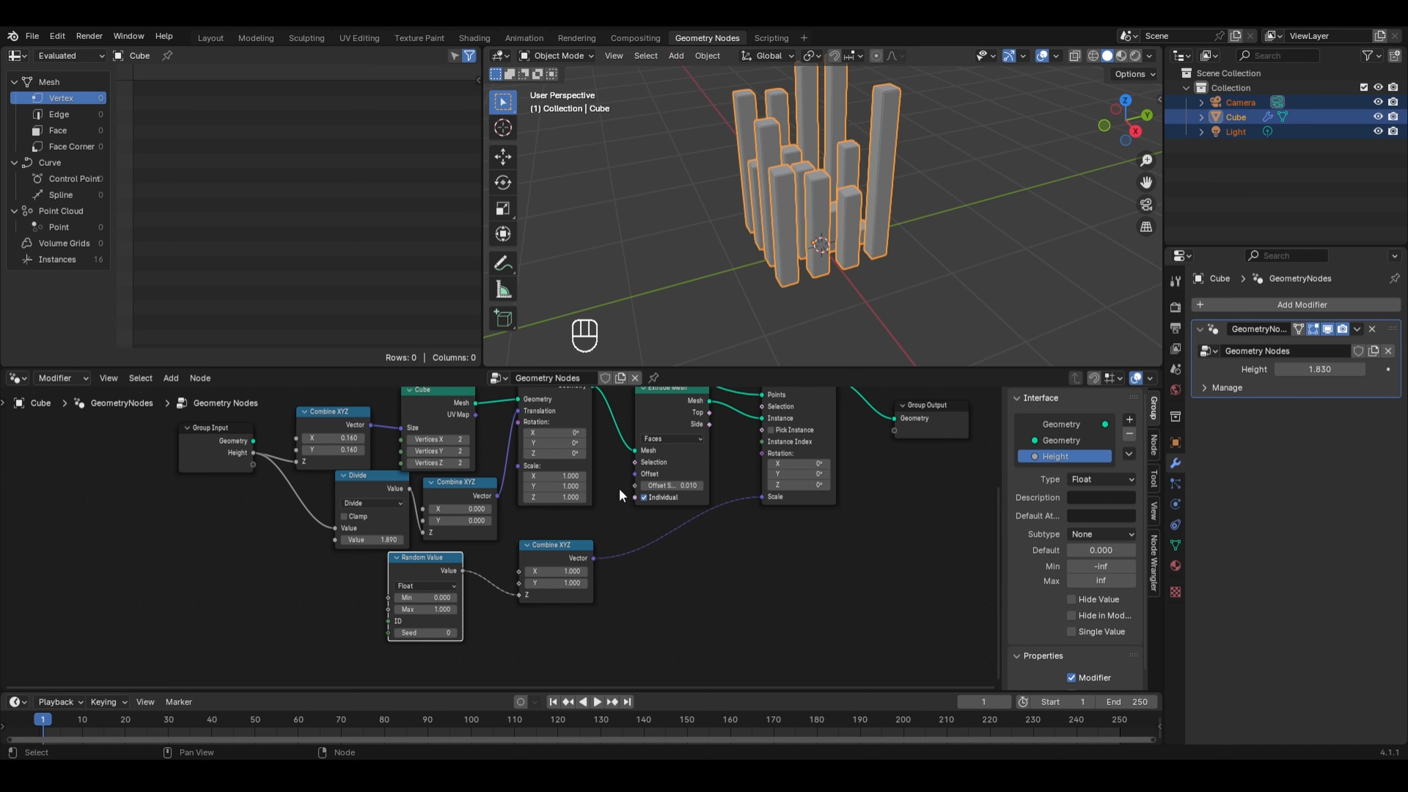
# - Add a Cube mesh primitive node in an empty area of the node editor
pyautogui.moveTo(620, 488); pyautogui.dragTo(444, 419, button='middle')
pyautogui.hotkey('shift', 'a')
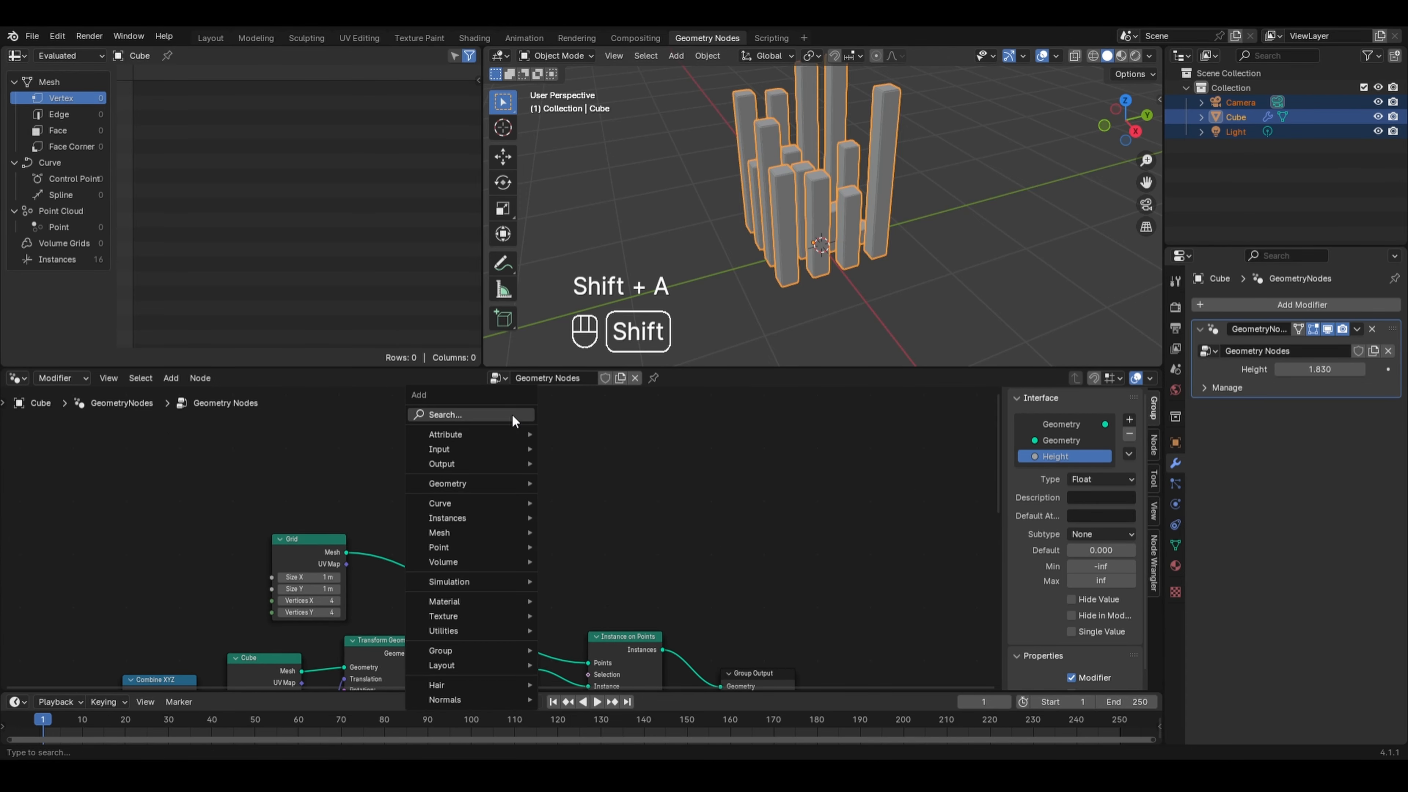
pyautogui.moveTo(463, 531)
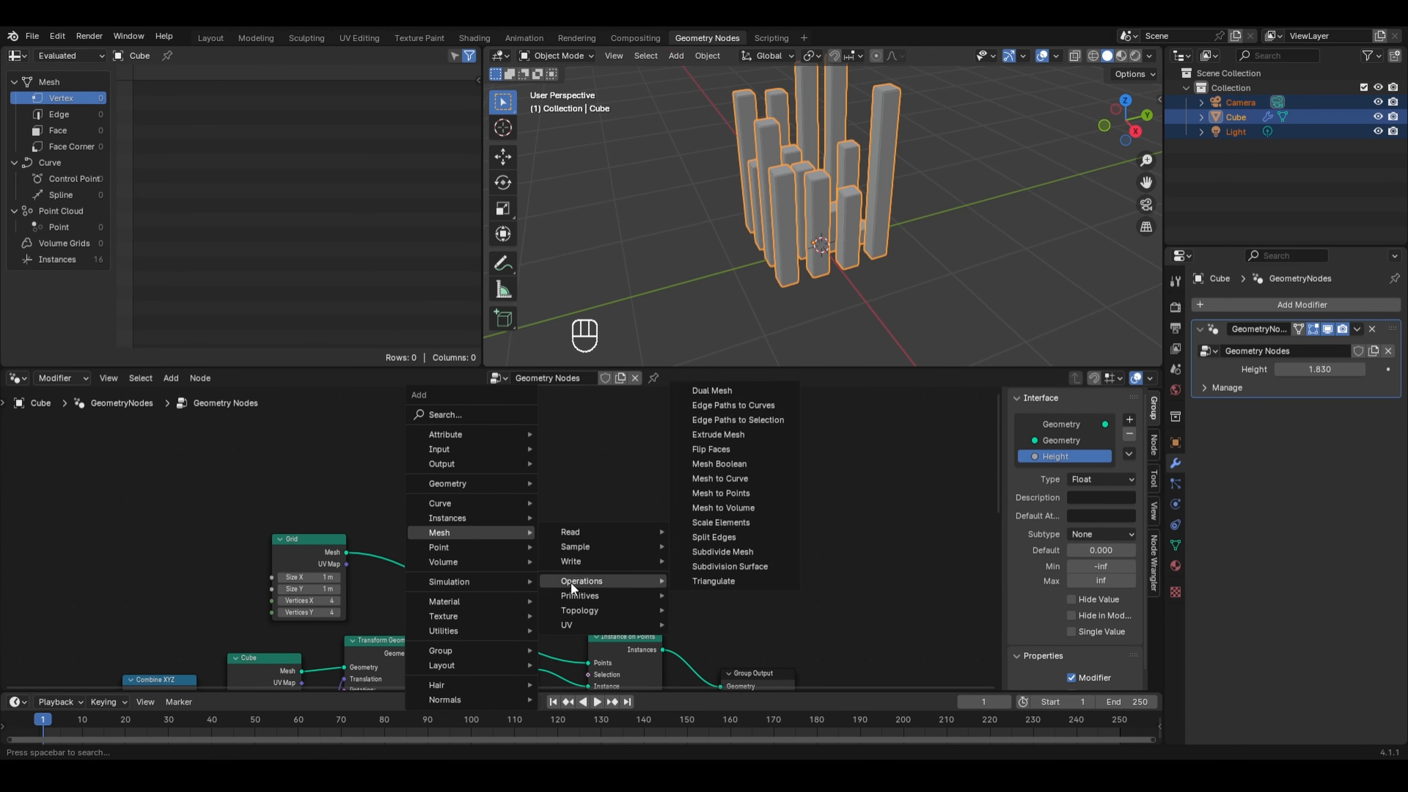
pyautogui.moveTo(609, 595)
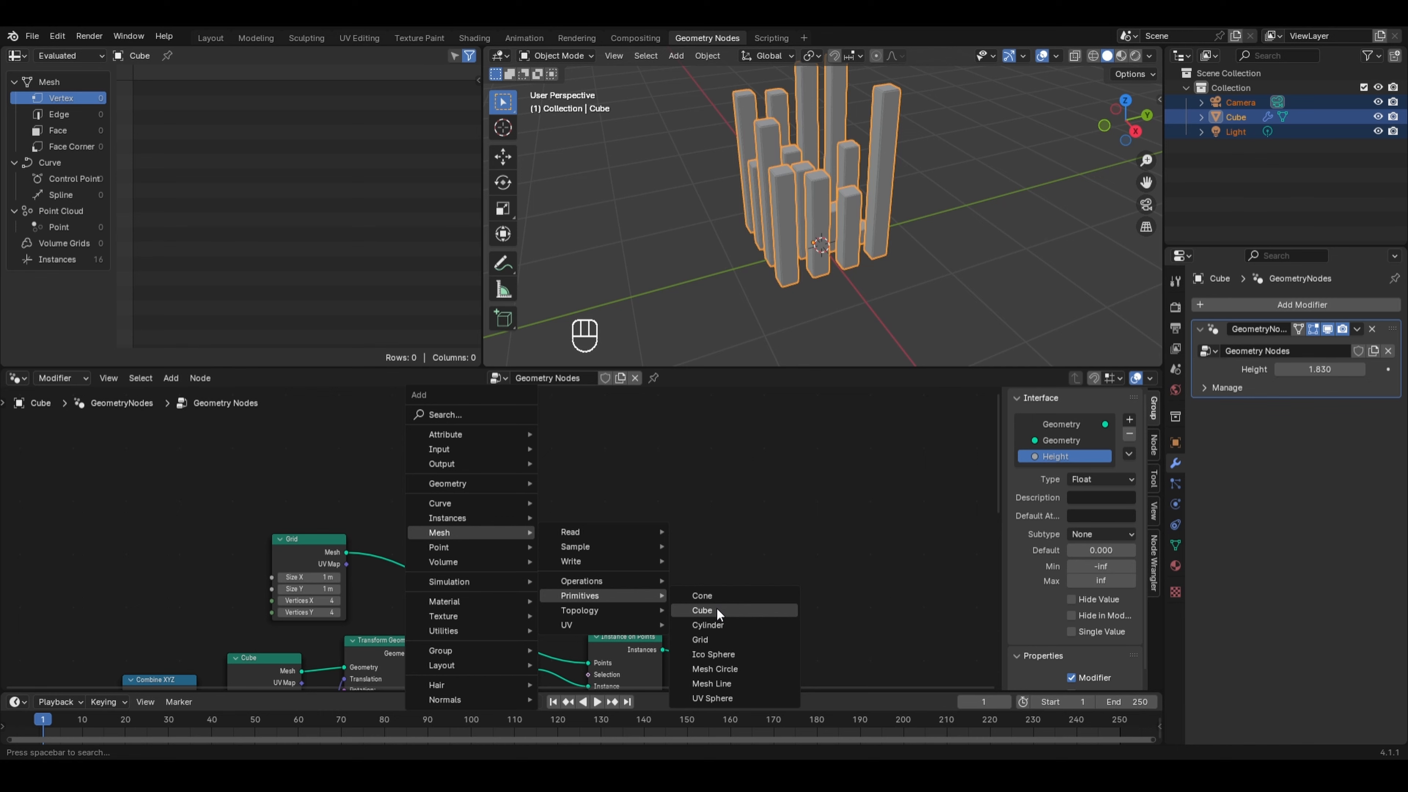
pyautogui.click(716, 607)
pyautogui.click(568, 413)
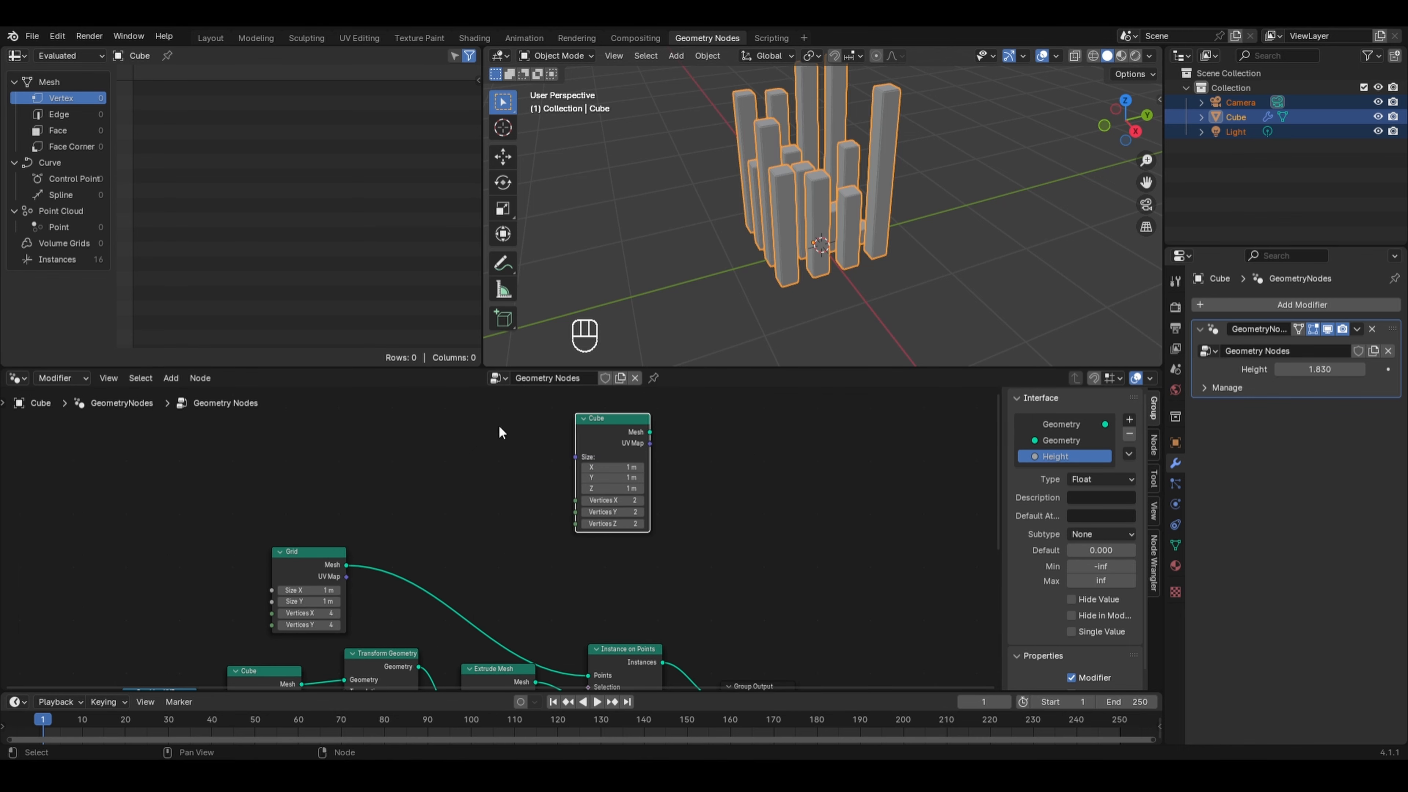
# - Add an Index input node to the left of the new Cube node
pyautogui.hotkey('shift', 'a')
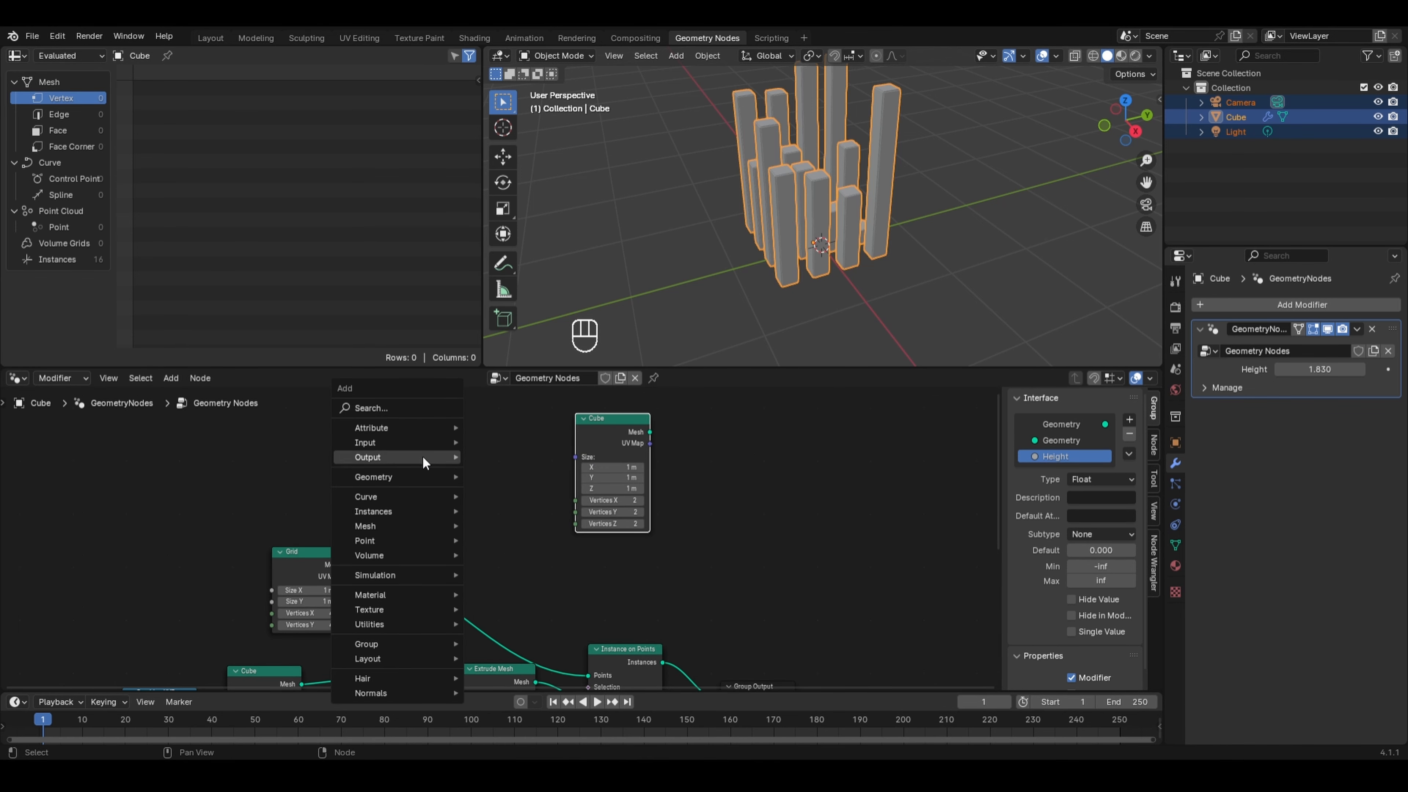
pyautogui.moveTo(407, 479)
pyautogui.moveTo(483, 474)
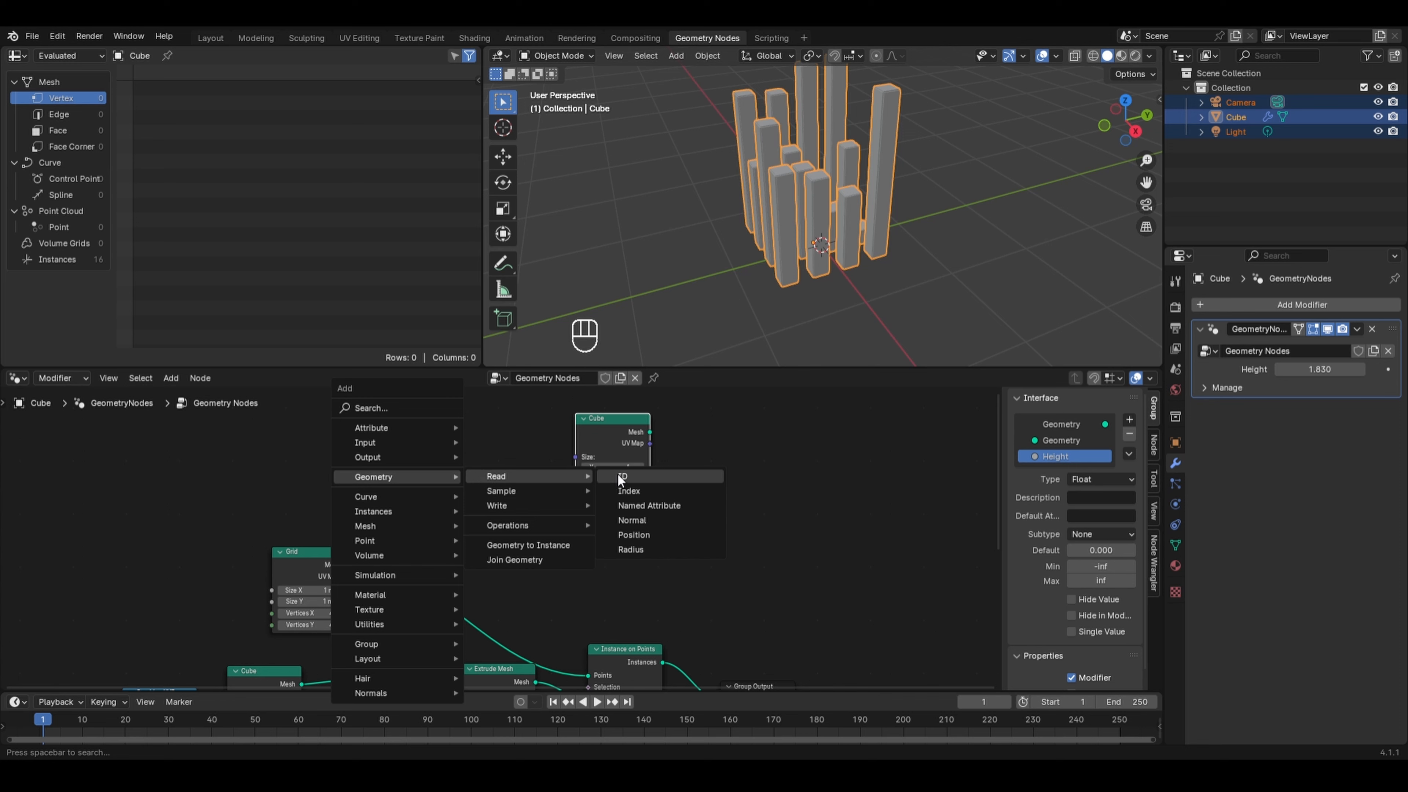
pyautogui.click(629, 491)
pyautogui.click(442, 442)
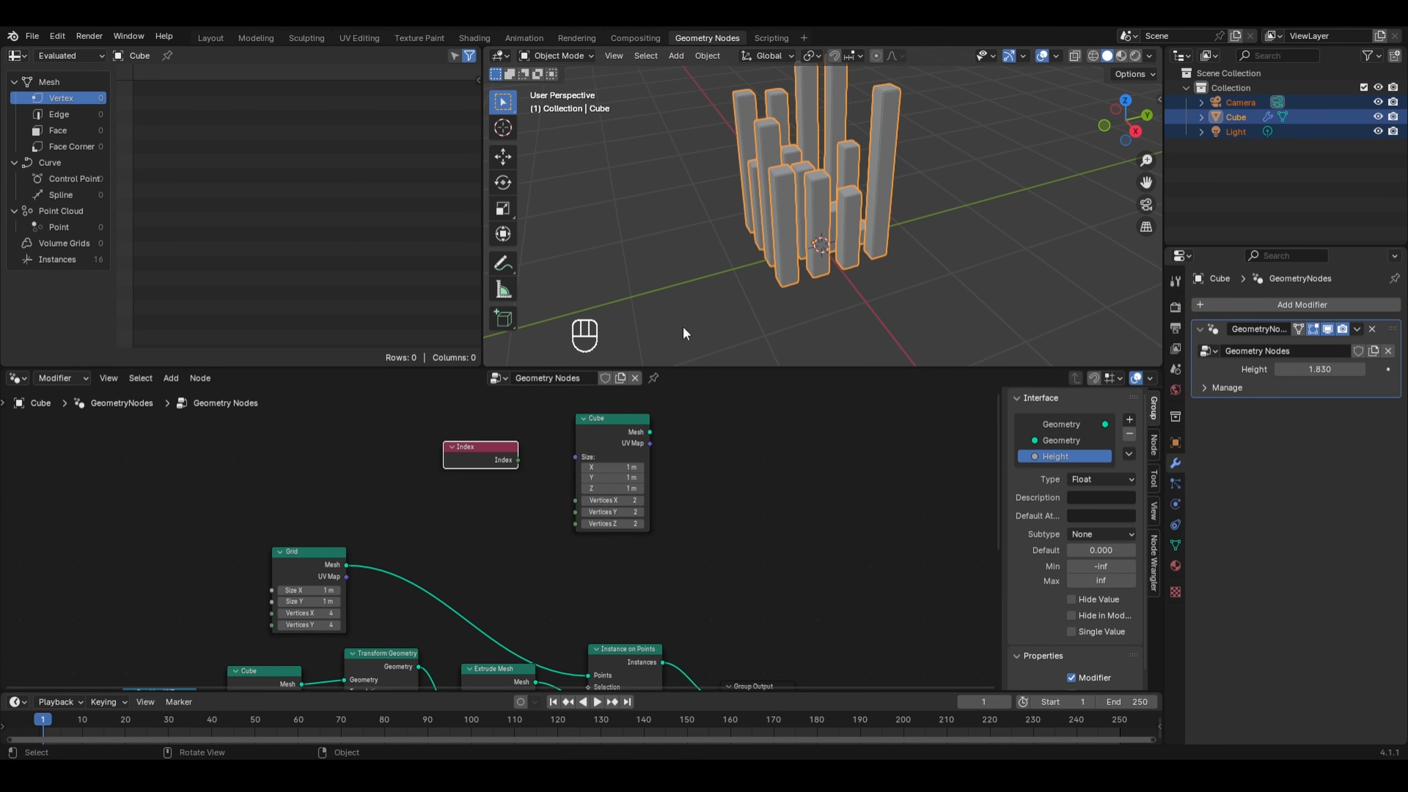
# - Preview the new Cube node through a Viewer node and insert an Extrude Mesh node into that link
pyautogui.keyDown('ctrl'); pyautogui.keyDown('shift'); pyautogui.click(611, 433); pyautogui.keyUp('shift'); pyautogui.keyUp('ctrl')
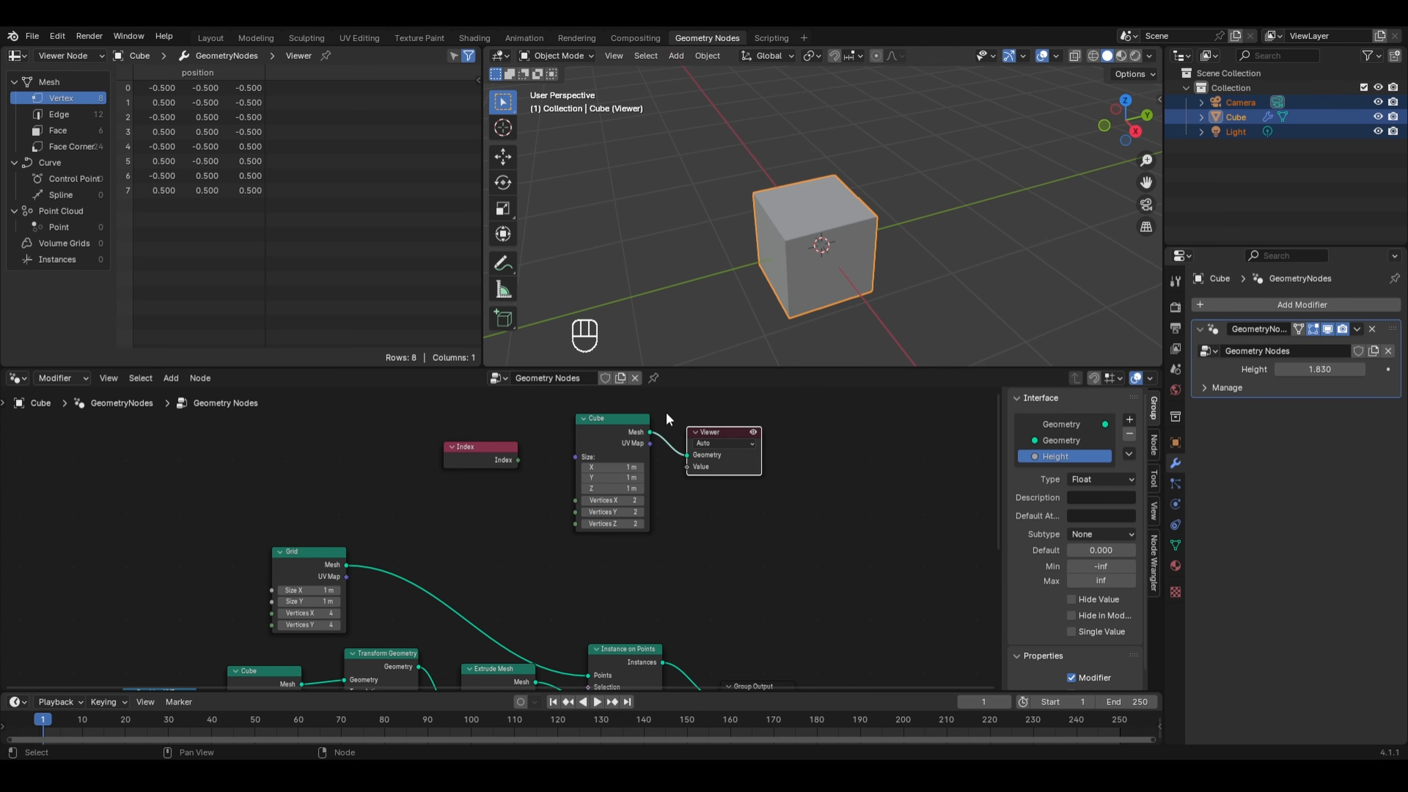
pyautogui.scroll(1, 666, 413)
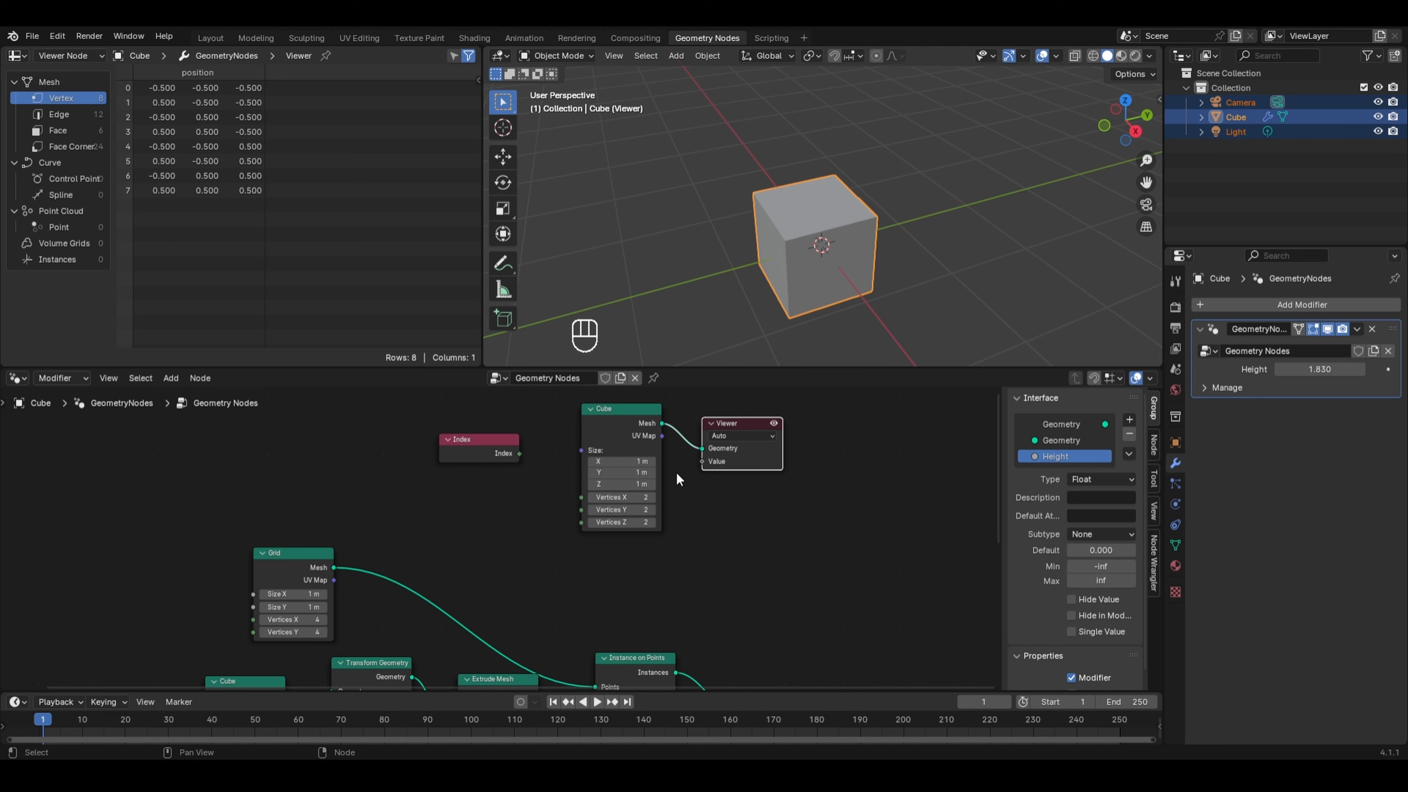
pyautogui.hotkey('shift', 'a')
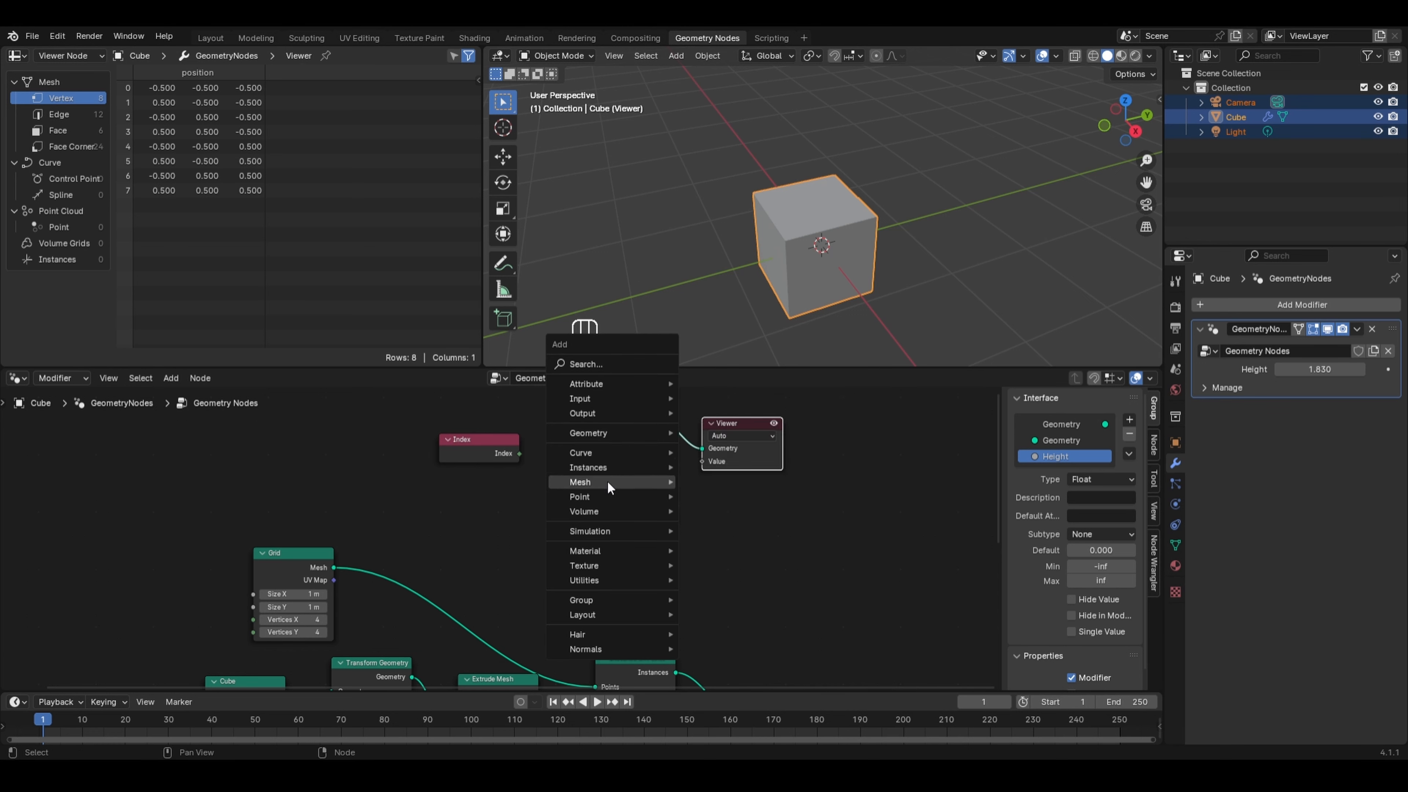
pyautogui.moveTo(607, 481)
pyautogui.moveTo(780, 531)
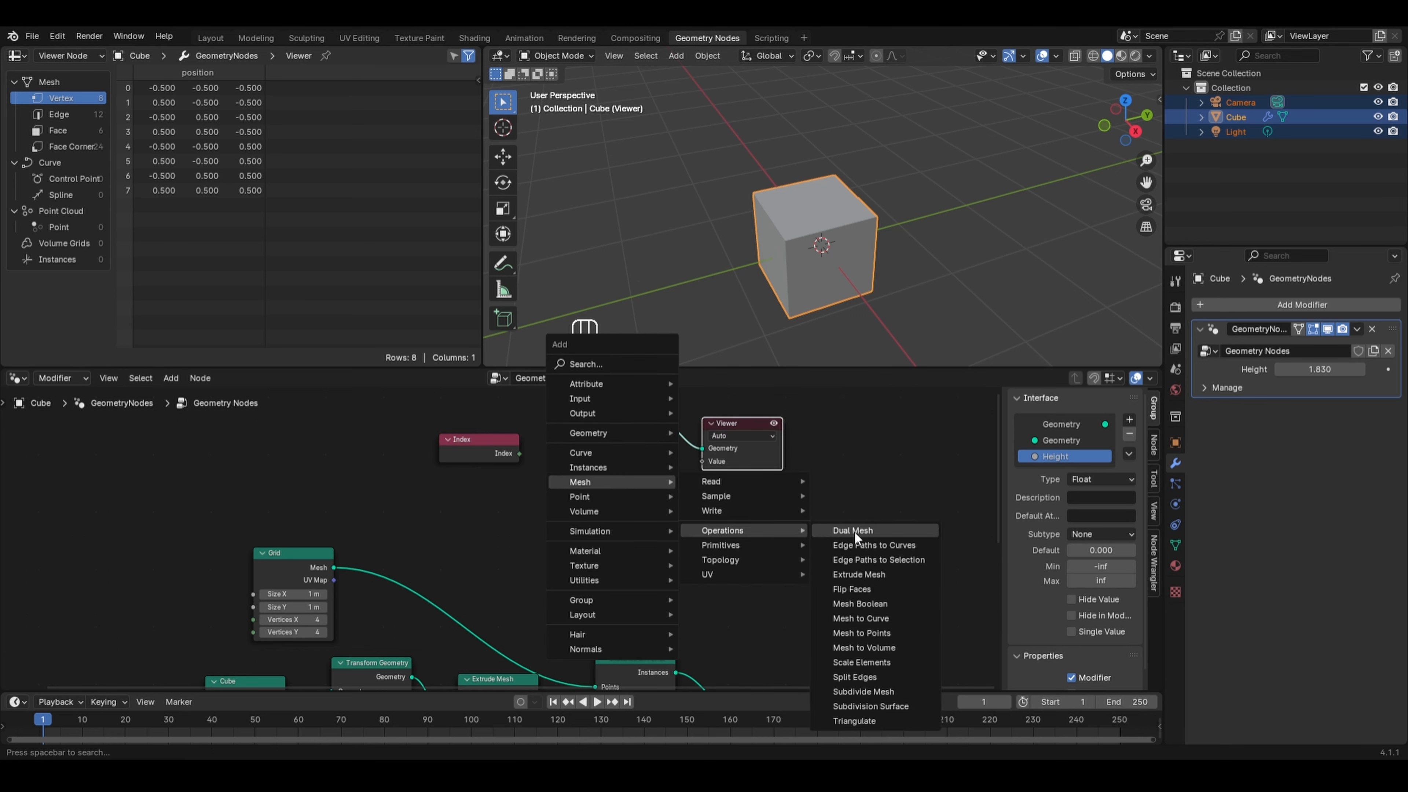
pyautogui.click(862, 575)
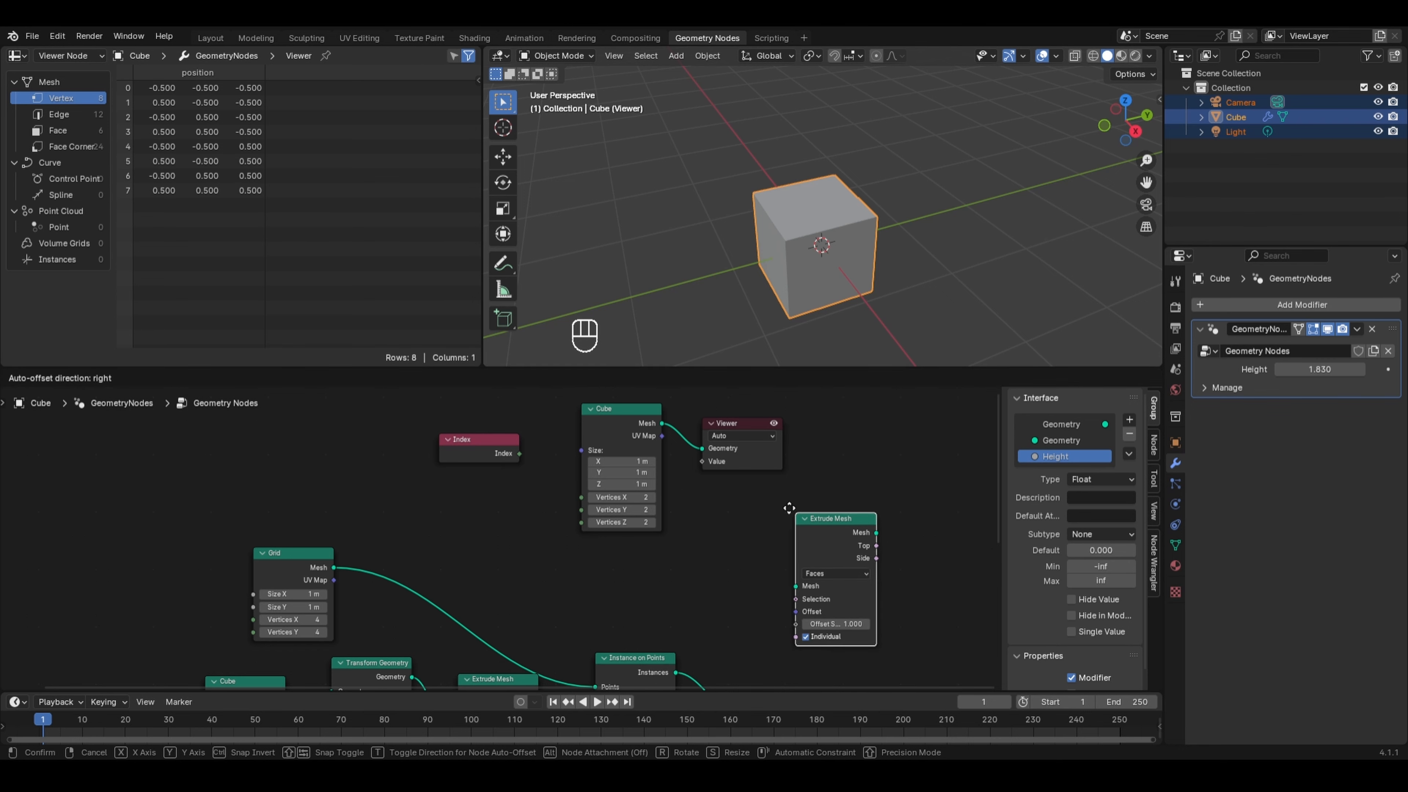
pyautogui.click(666, 425)
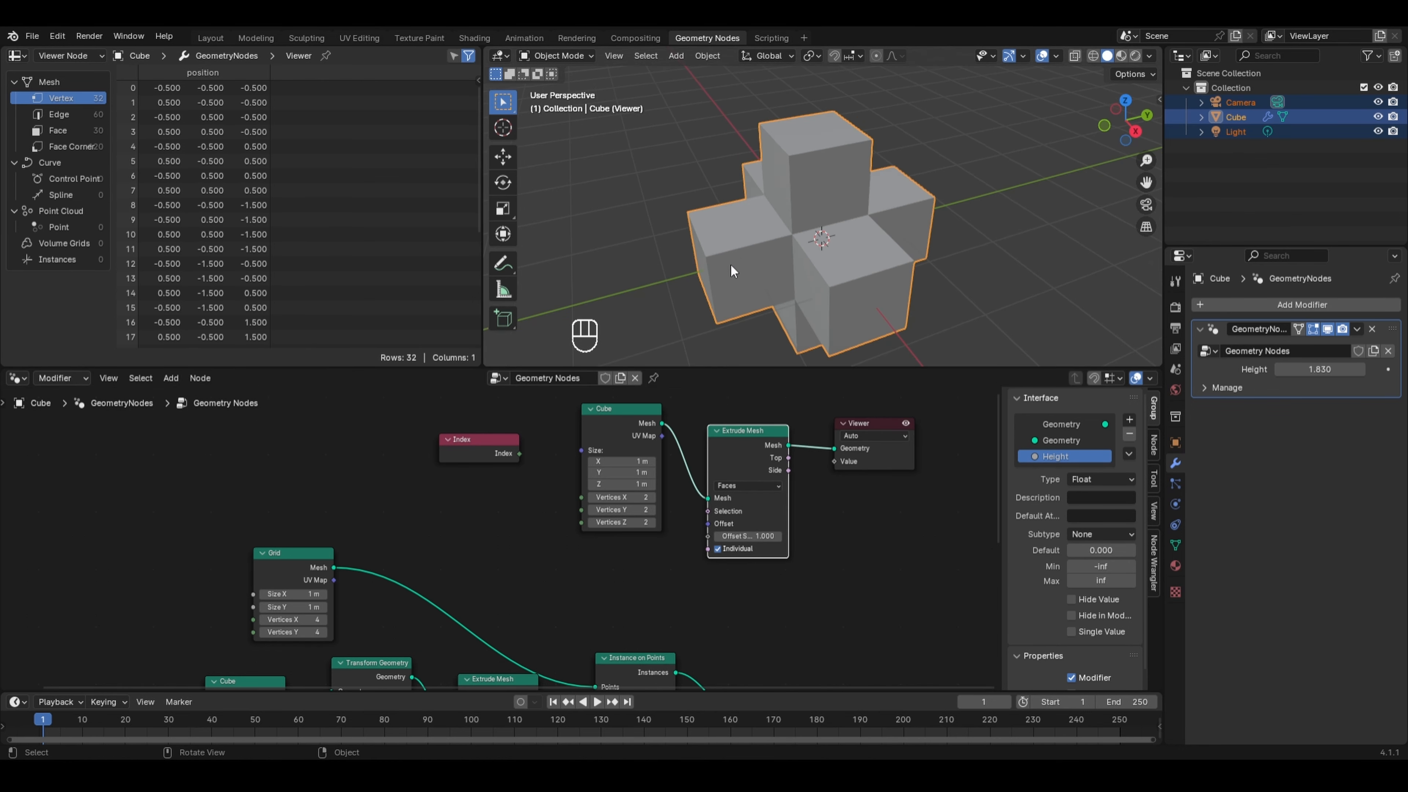
# - Temporarily pull the Extrude Mesh node out of the Cube–Viewer link
pyautogui.moveTo(719, 267); pyautogui.dragTo(780, 211, button='middle')
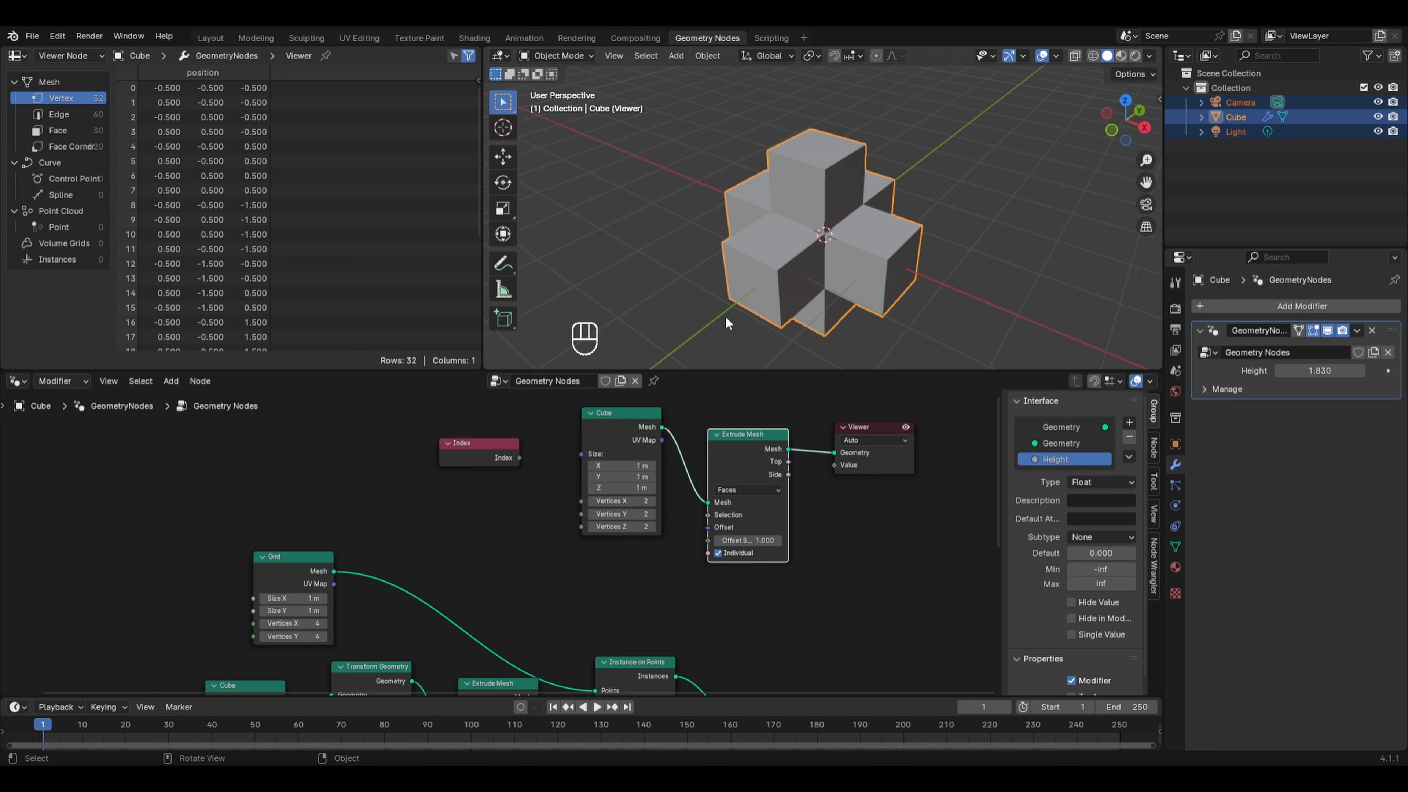
pyautogui.click(632, 415)
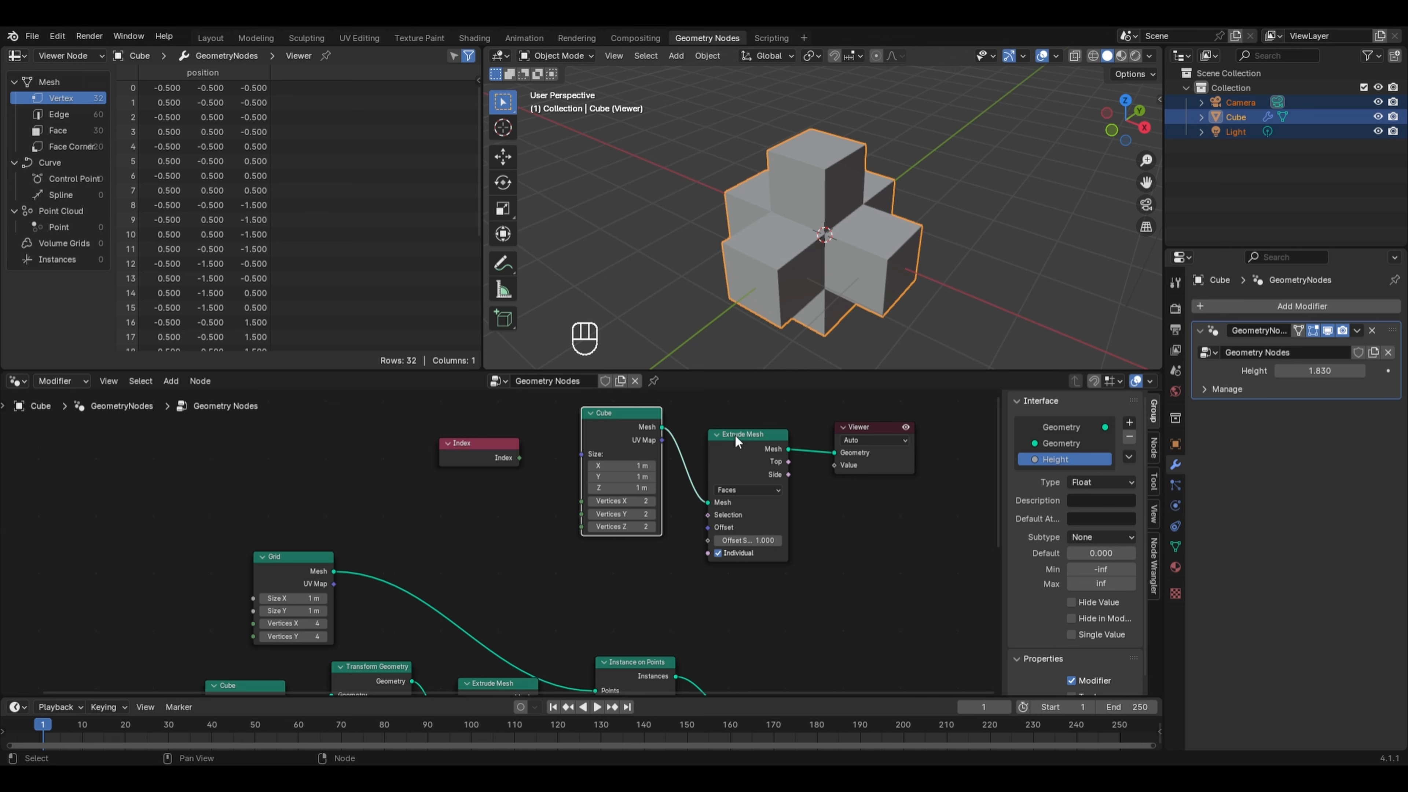
pyautogui.keyDown('alt'); pyautogui.moveTo(737, 441); pyautogui.dragTo(828, 504); pyautogui.keyUp('alt')
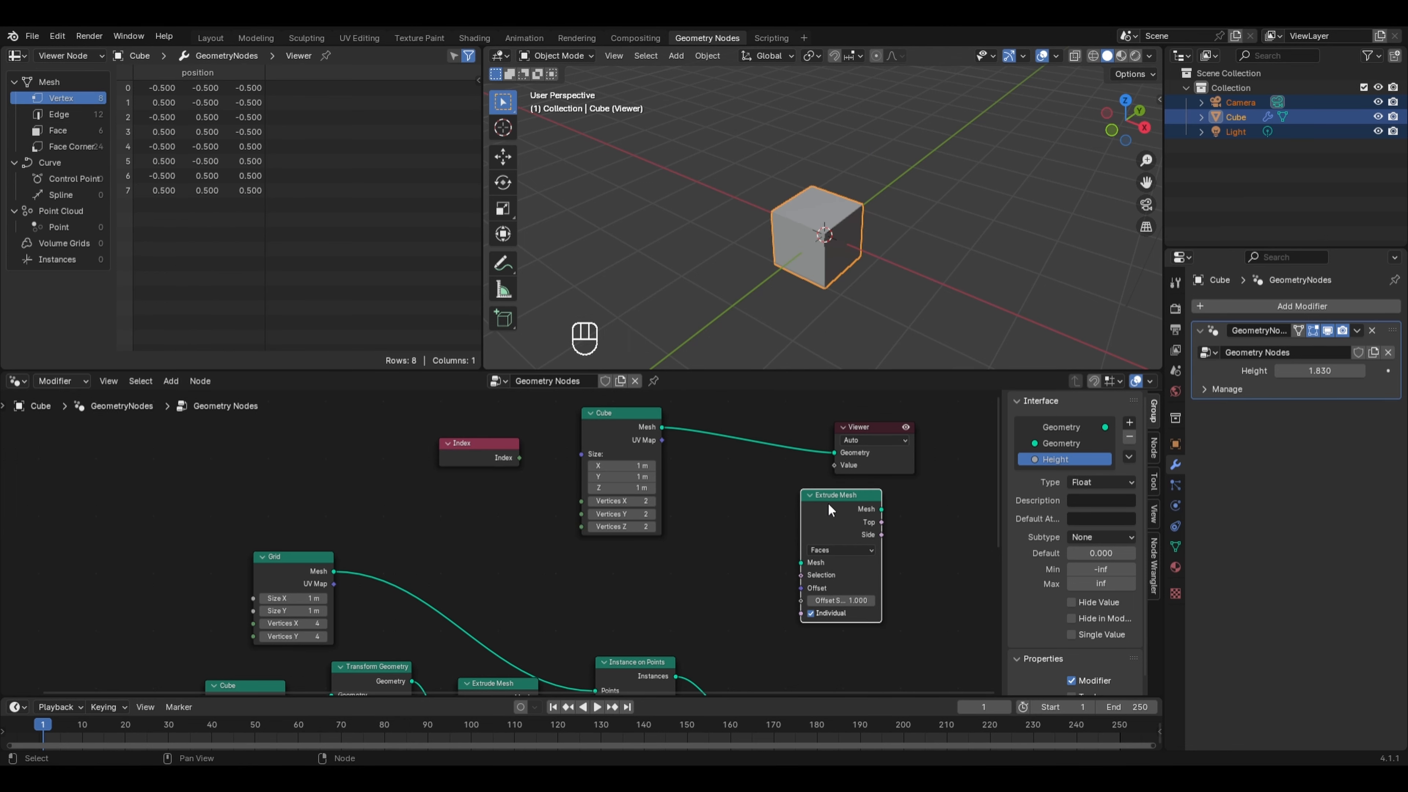
pyautogui.click(604, 430)
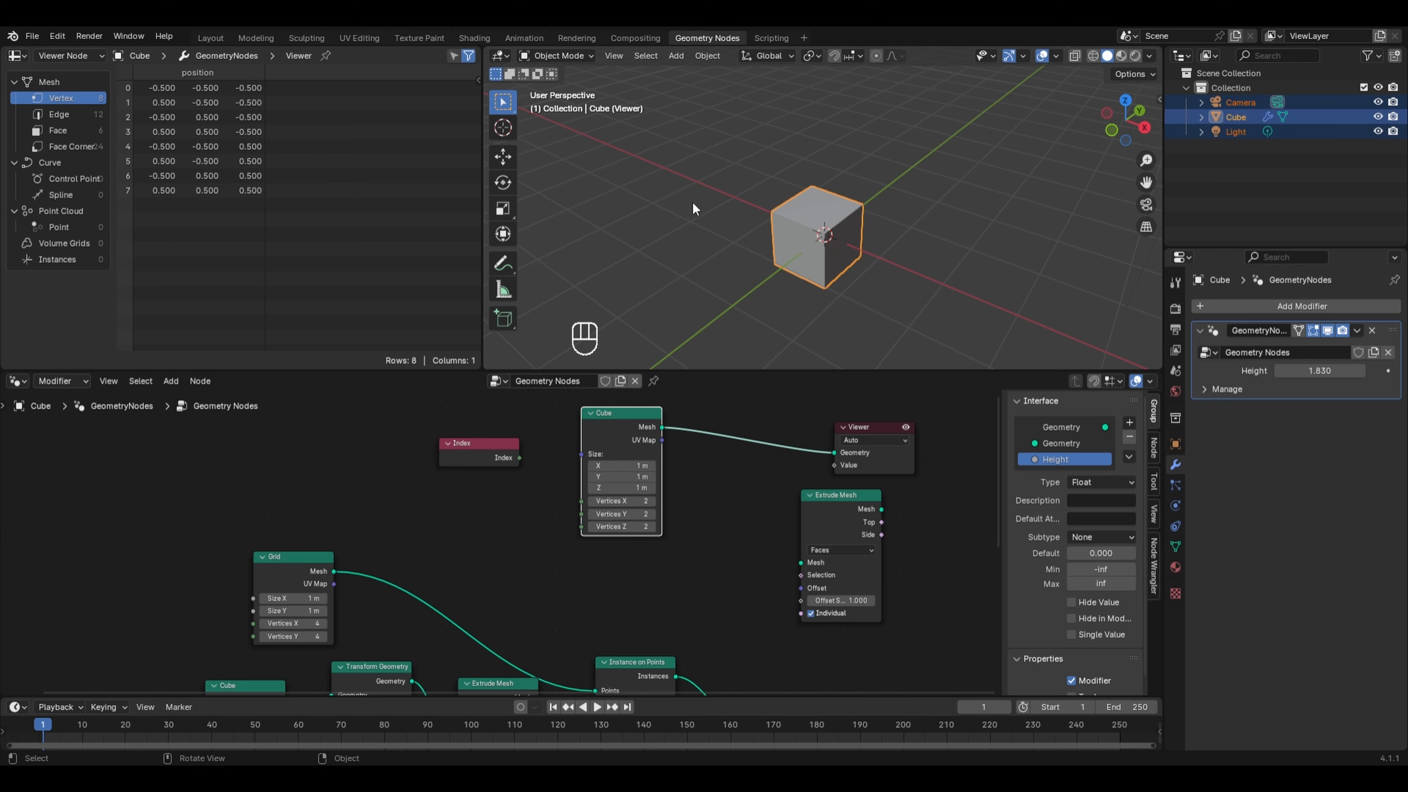
# - Show face data in the spreadsheet and reinsert the Extrude Mesh node between the Cube and Viewer
pyautogui.scroll(1, 706, 199)
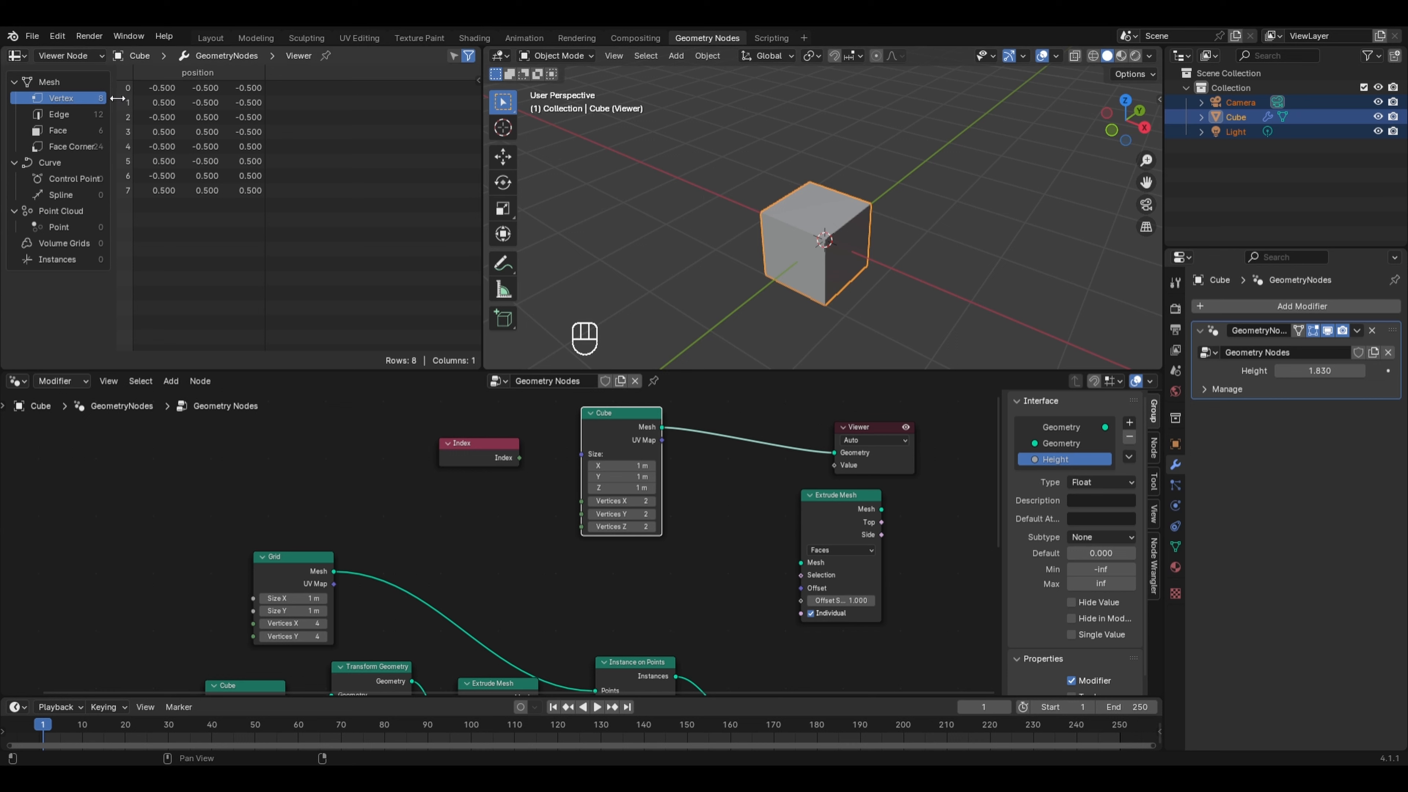
pyautogui.click(87, 132)
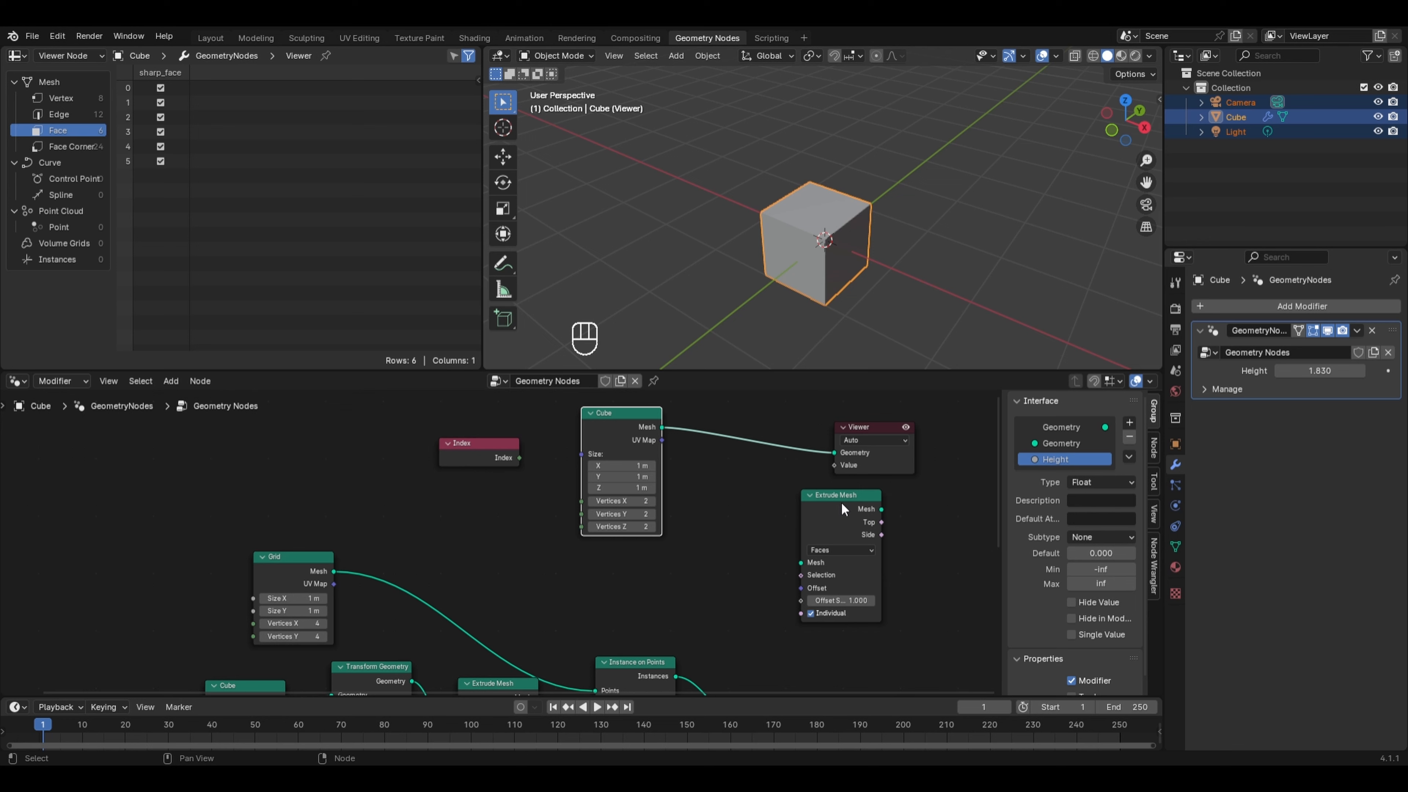
pyautogui.moveTo(841, 502); pyautogui.dragTo(748, 424)
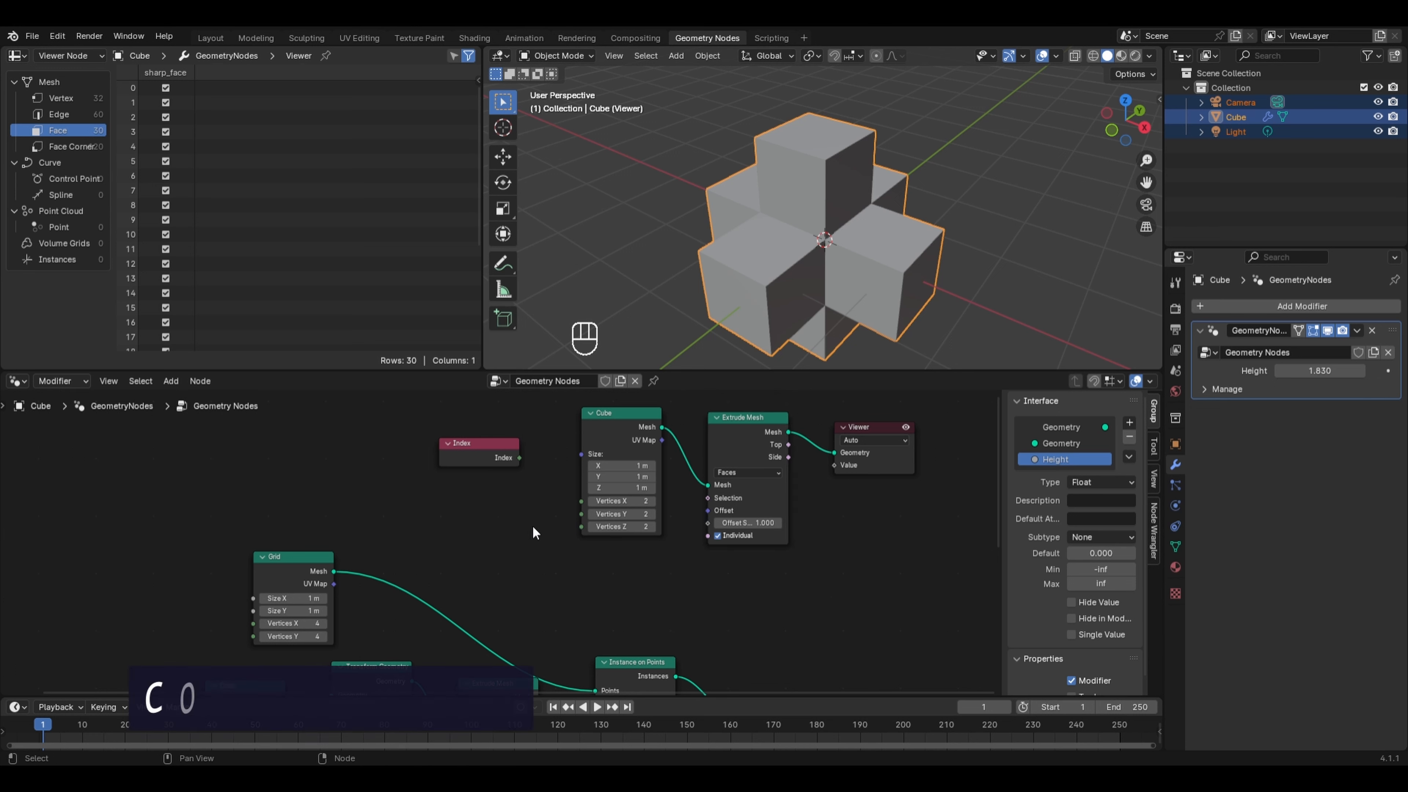
# - Add a Compare node set to Equal and connect the Index output to its A input
pyautogui.hotkey('shift', 'a')
pyautogui.moveTo(501, 529)
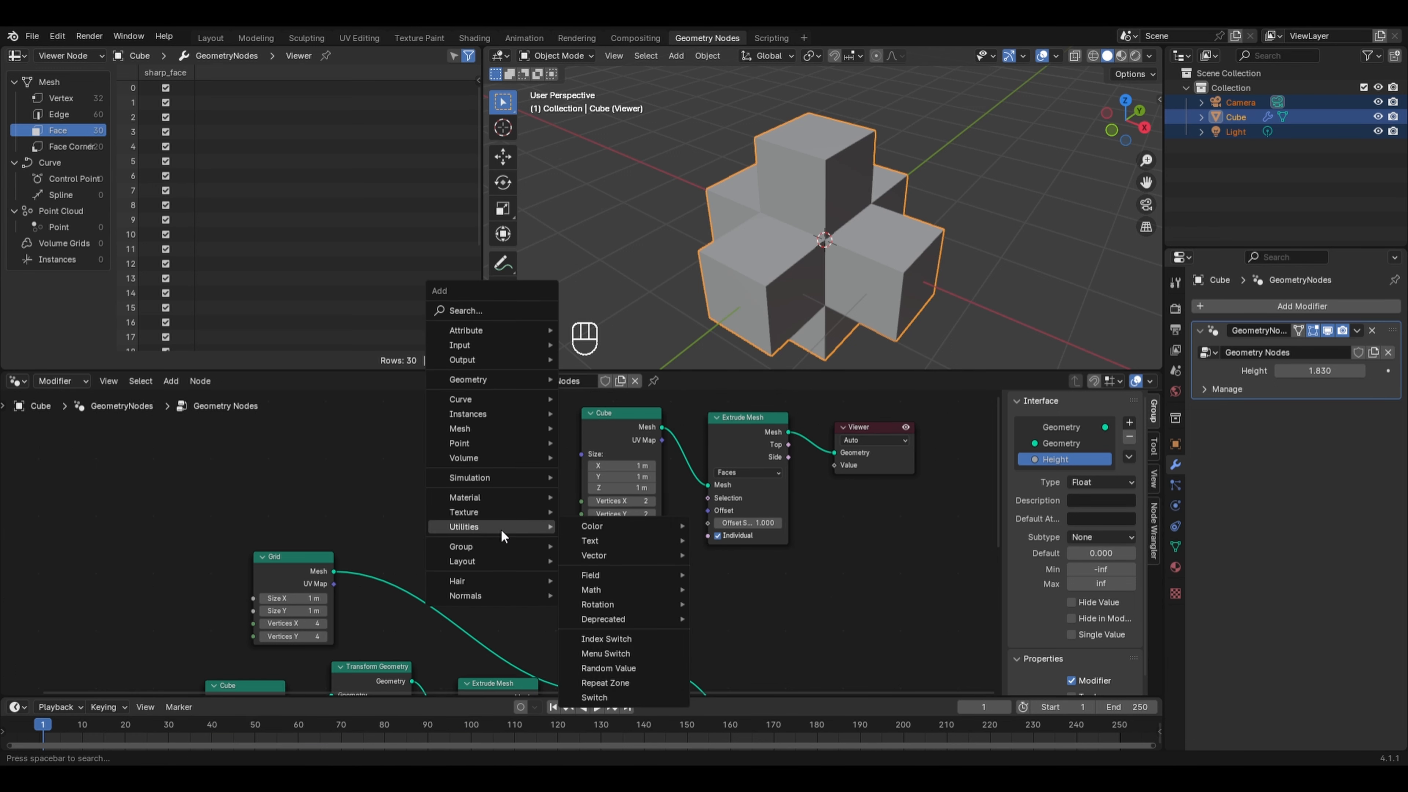
pyautogui.moveTo(598, 595)
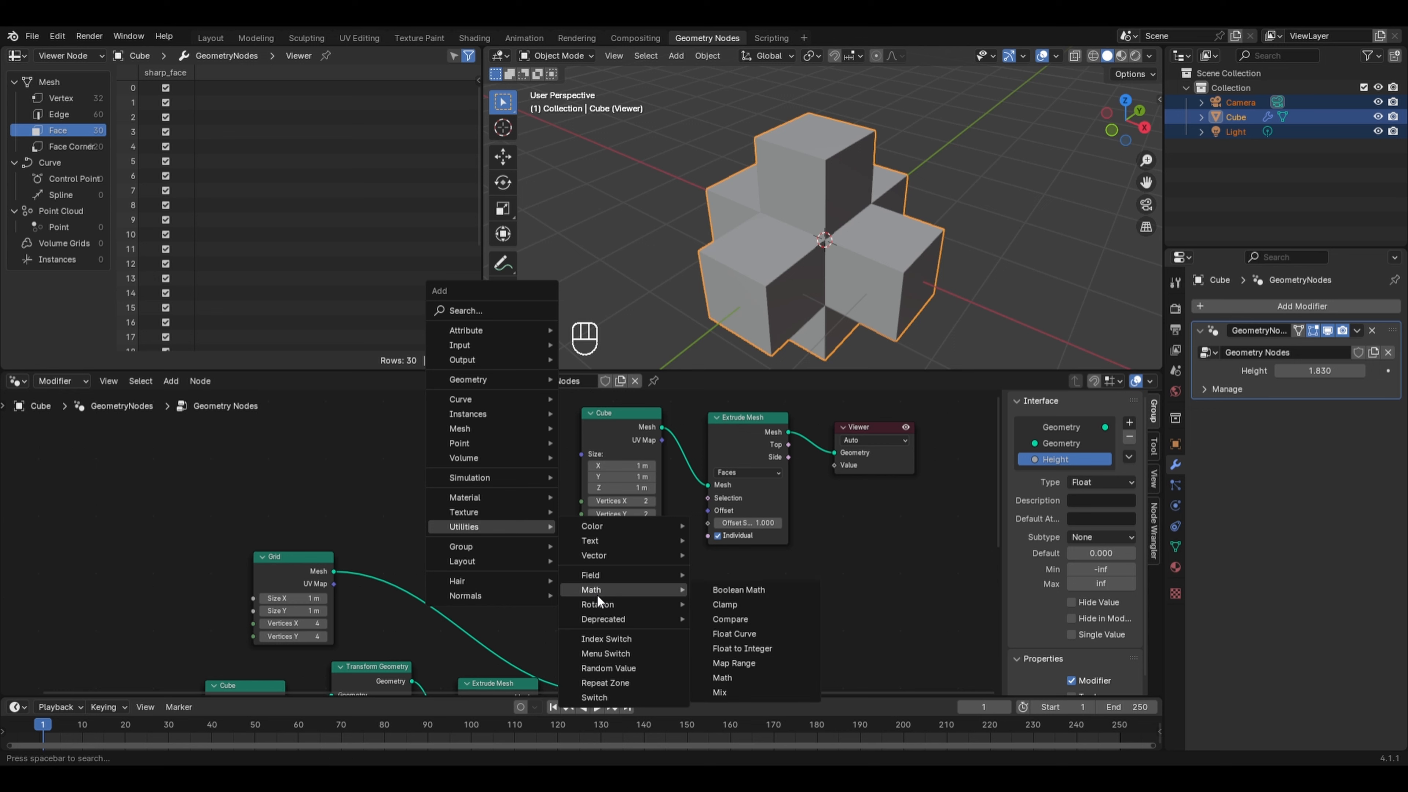
pyautogui.click(743, 619)
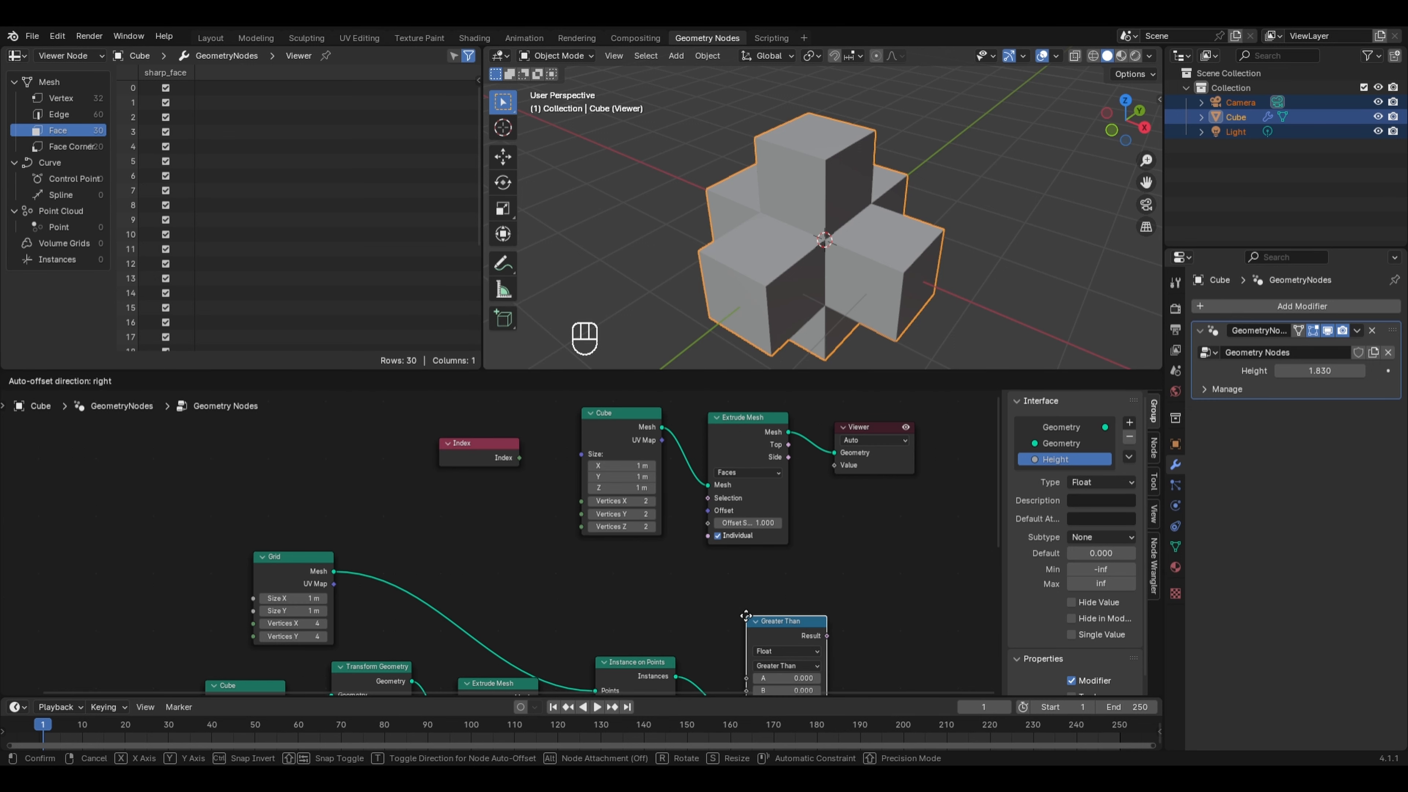
pyautogui.click(491, 503)
pyautogui.click(534, 553)
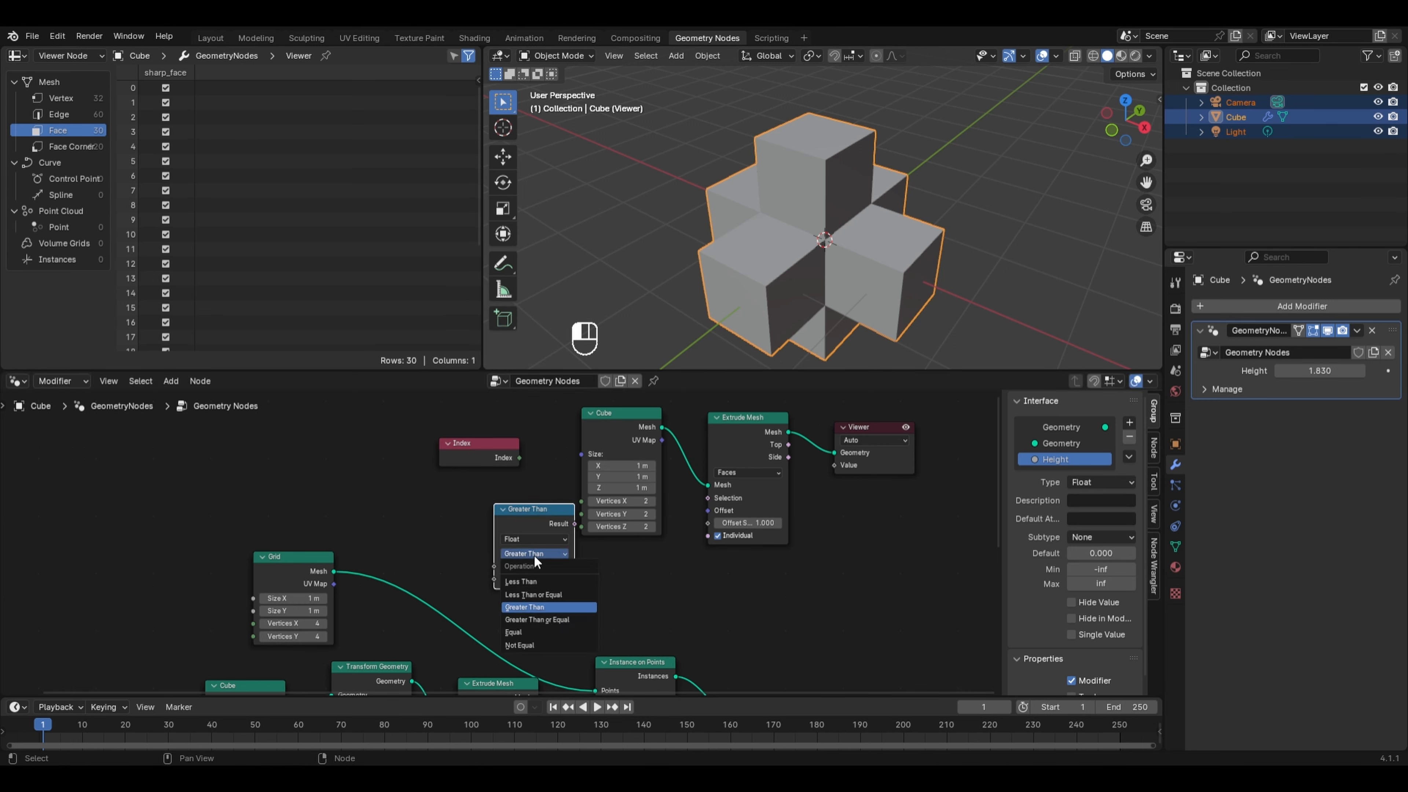
pyautogui.click(546, 632)
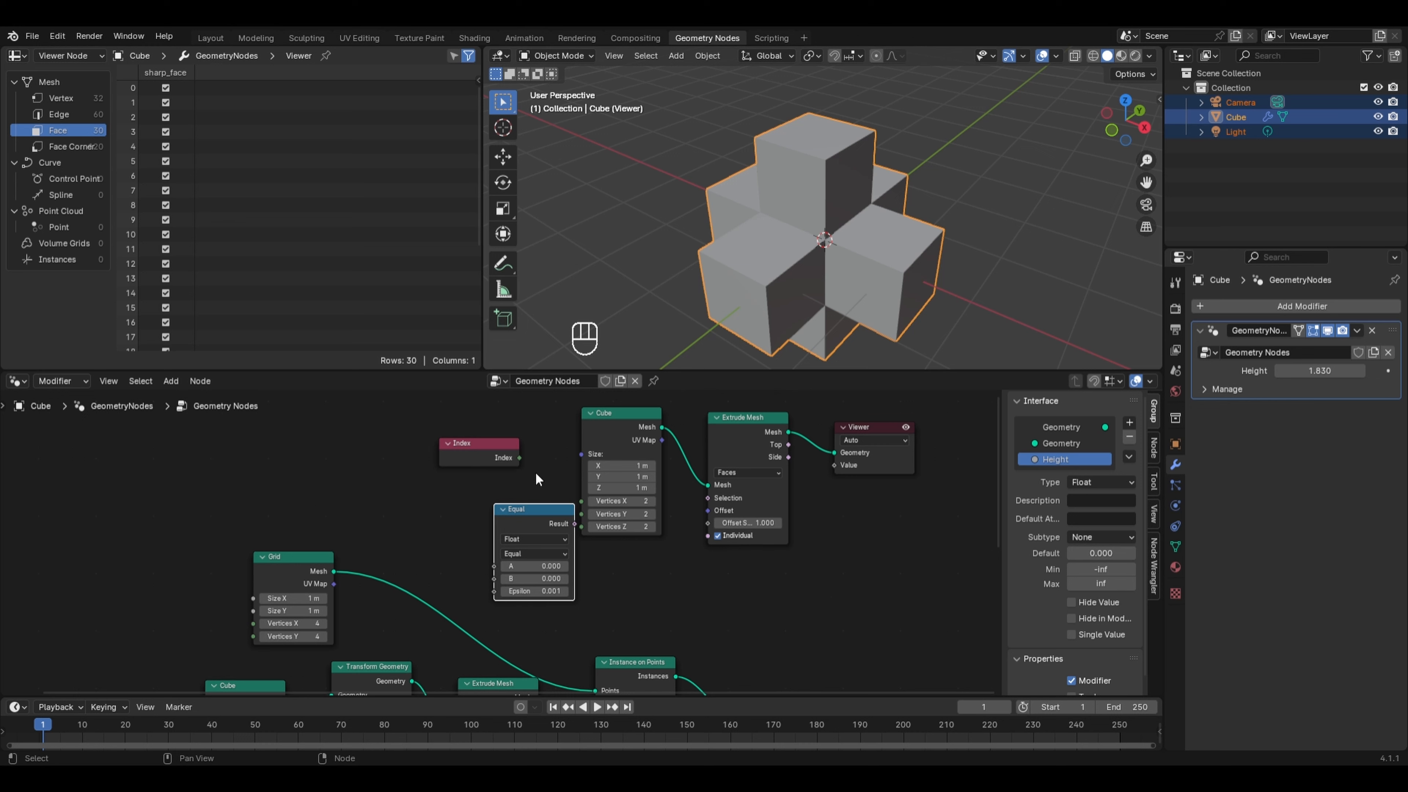
pyautogui.moveTo(522, 455); pyautogui.dragTo(515, 463)
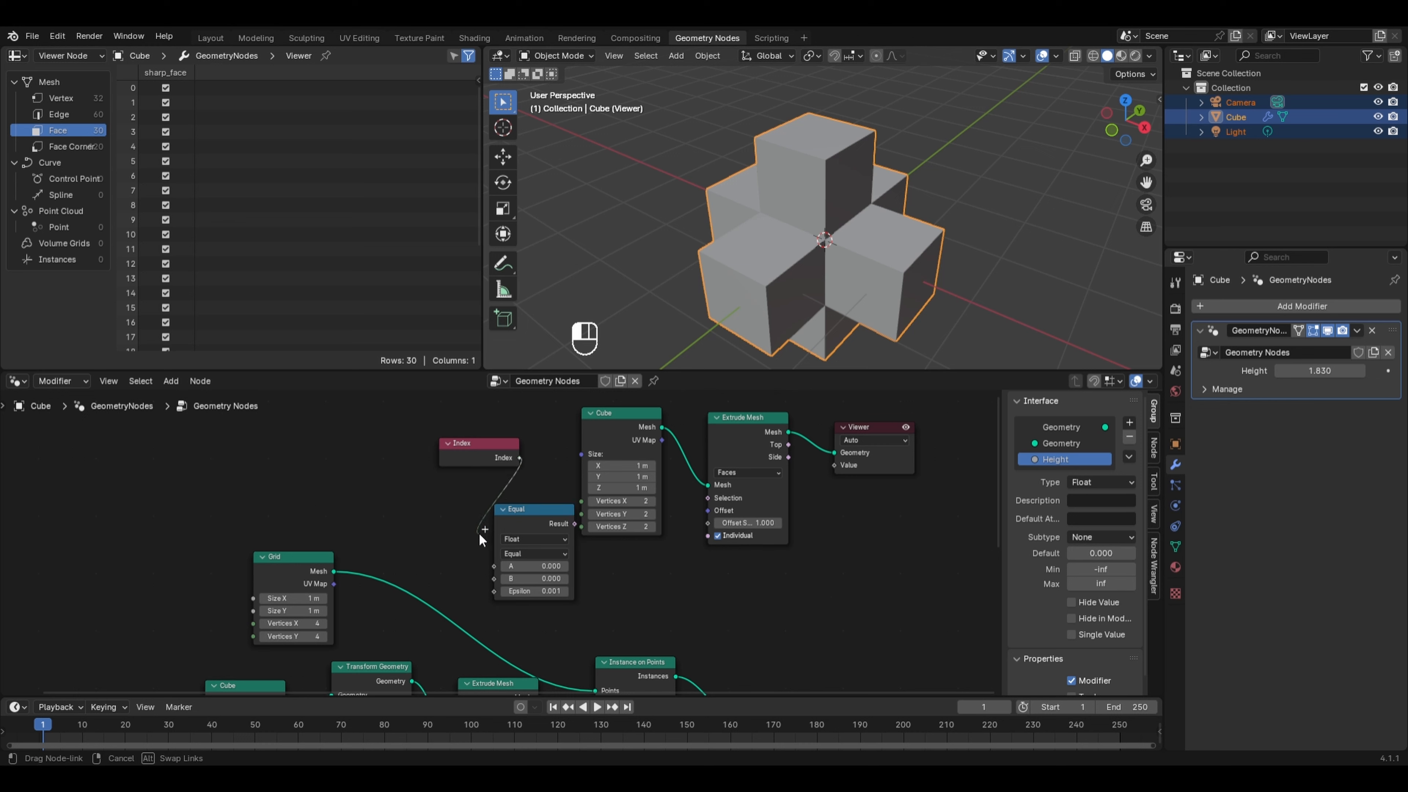
pyautogui.moveTo(479, 535); pyautogui.dragTo(498, 566)
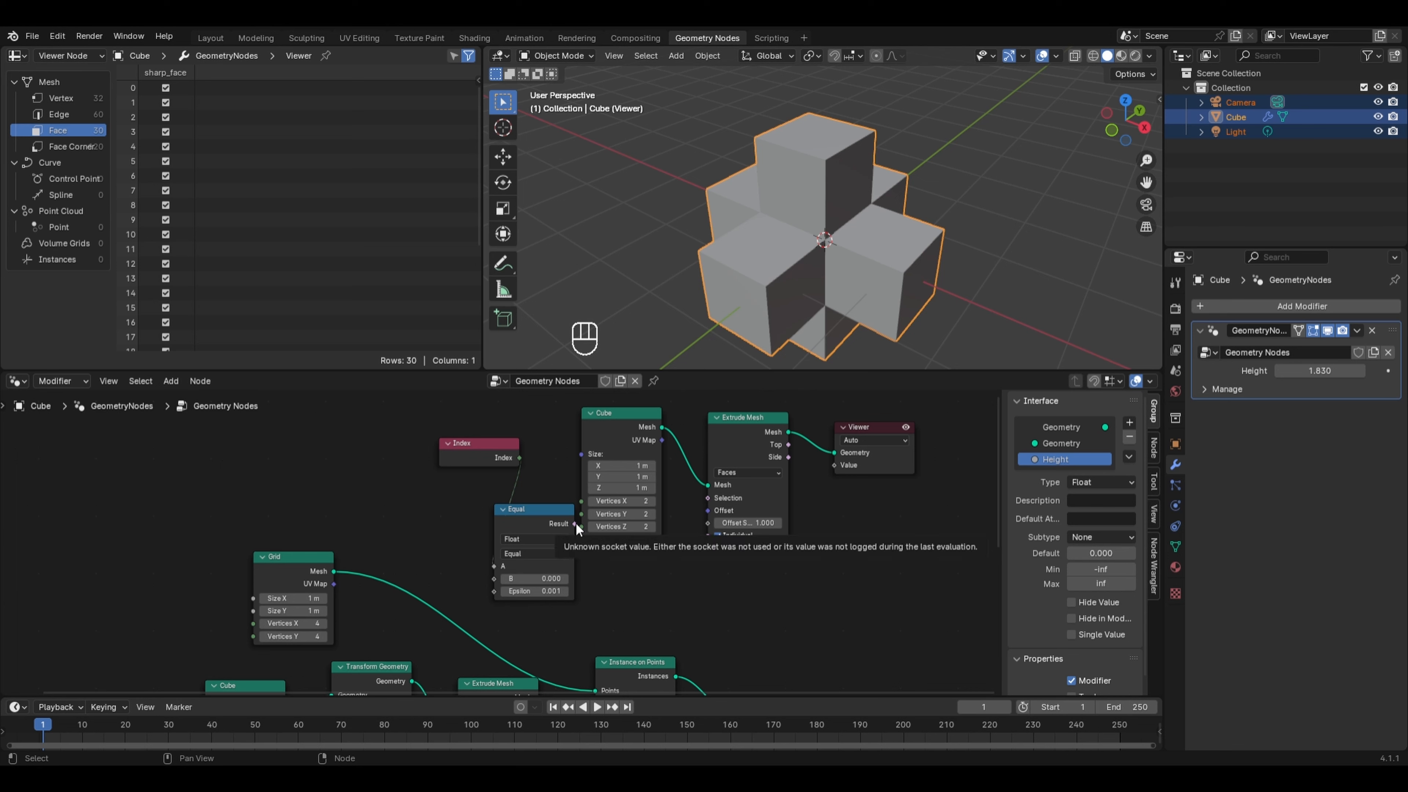
# - Connect the Compare node's Result to the Extrude Mesh Selection input and move the Index node aside
pyautogui.moveTo(576, 523); pyautogui.dragTo(697, 493)
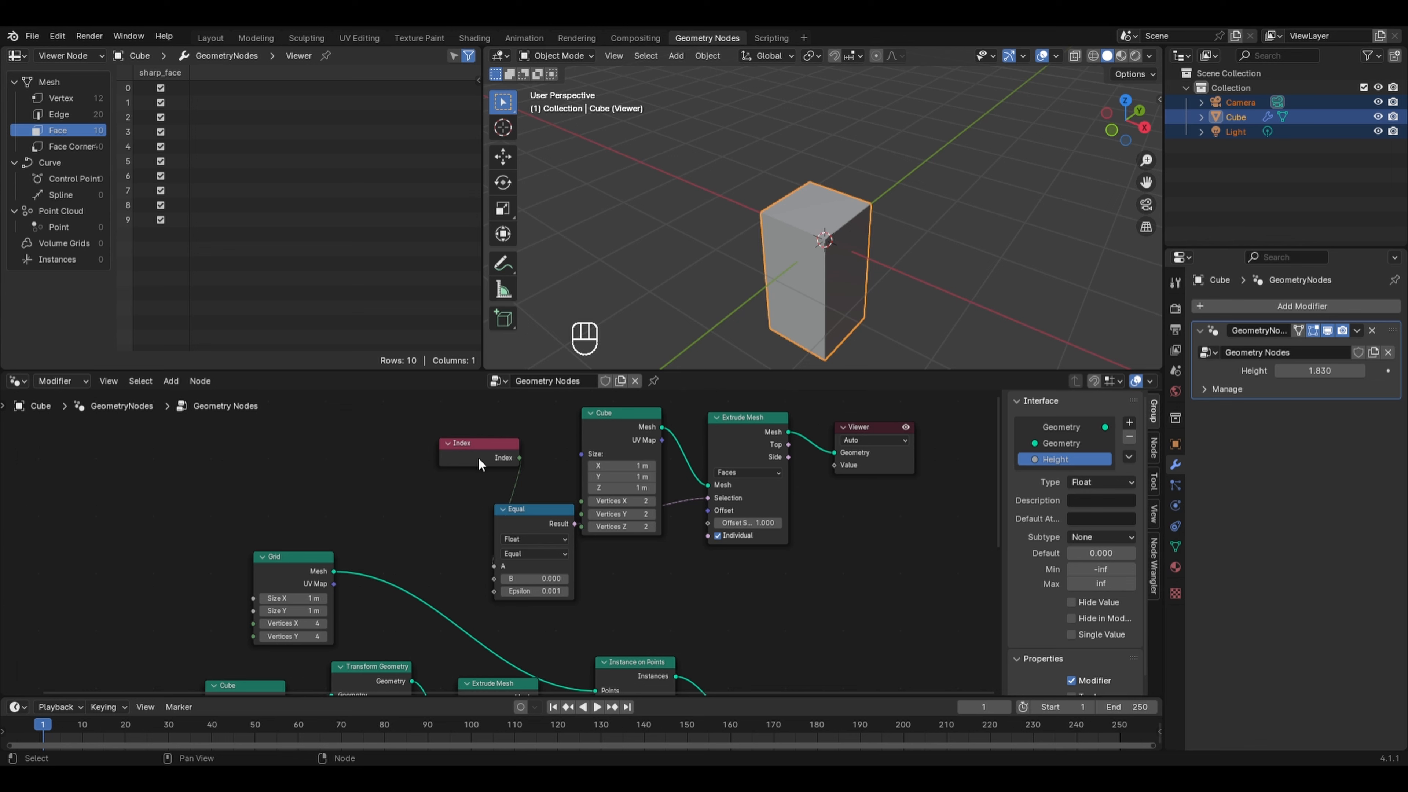
pyautogui.moveTo(479, 457); pyautogui.dragTo(425, 459)
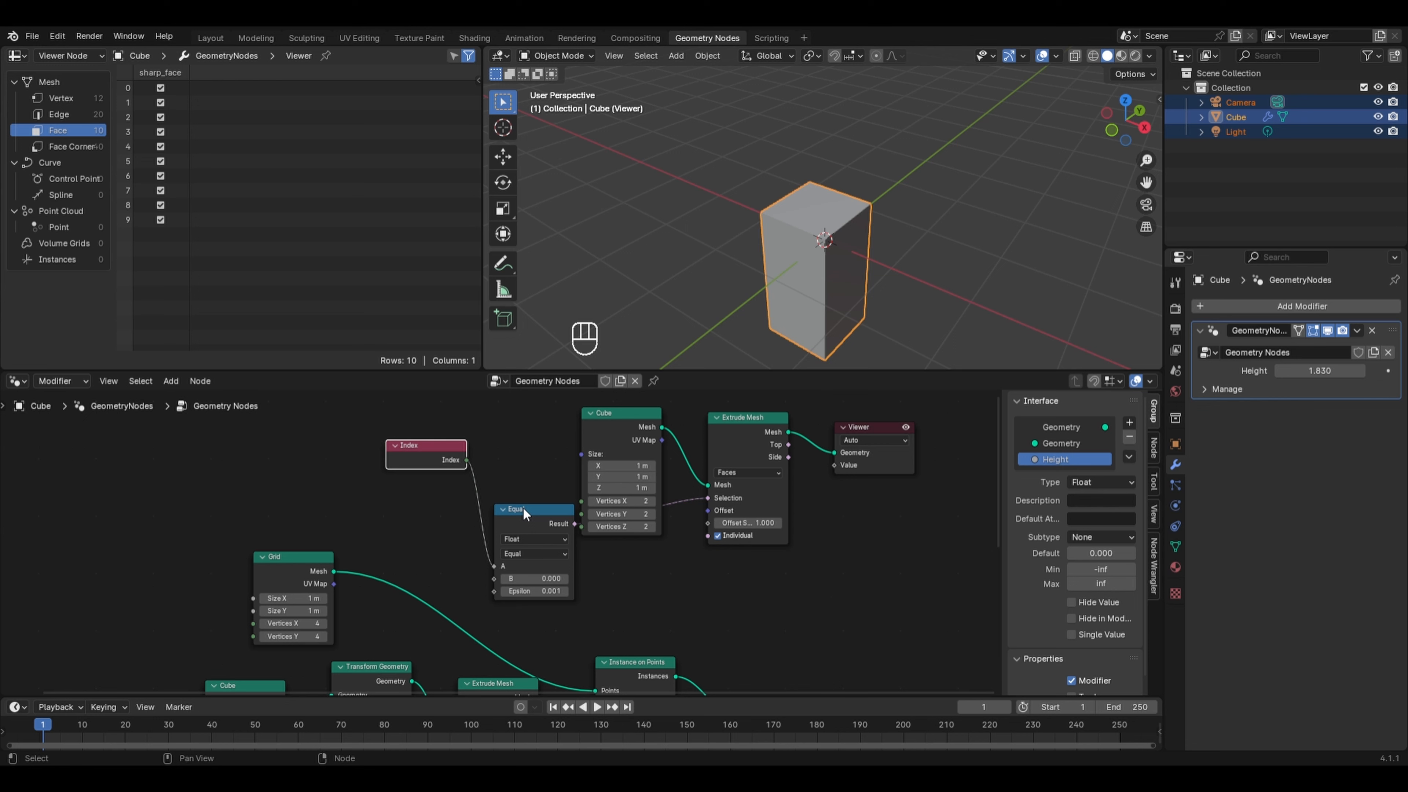
# - Set the Compare node's B value to 1
pyautogui.moveTo(503, 567)
pyautogui.click(537, 578)
pyautogui.write('1')
pyautogui.press('Return')
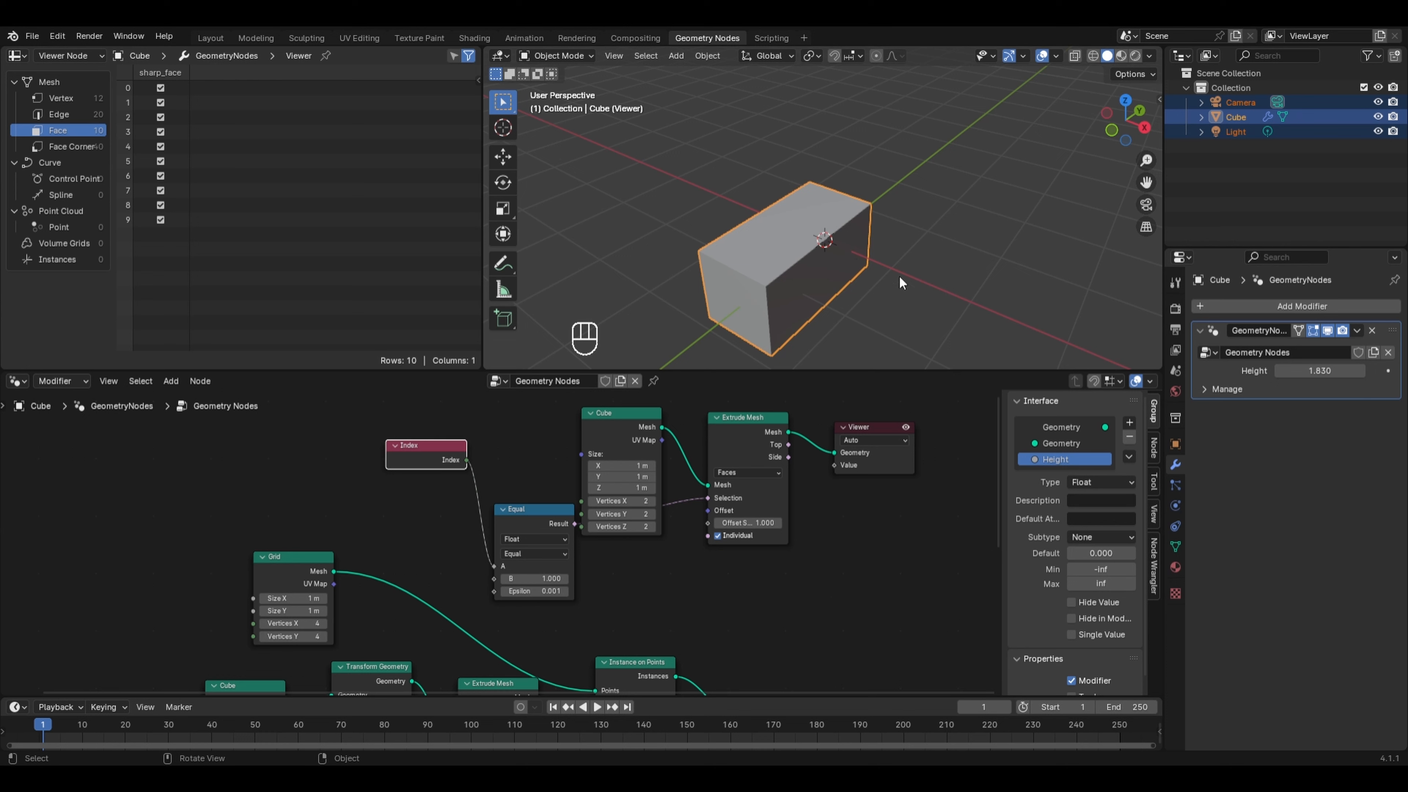
pyautogui.hotkey('ctrl', 'z')
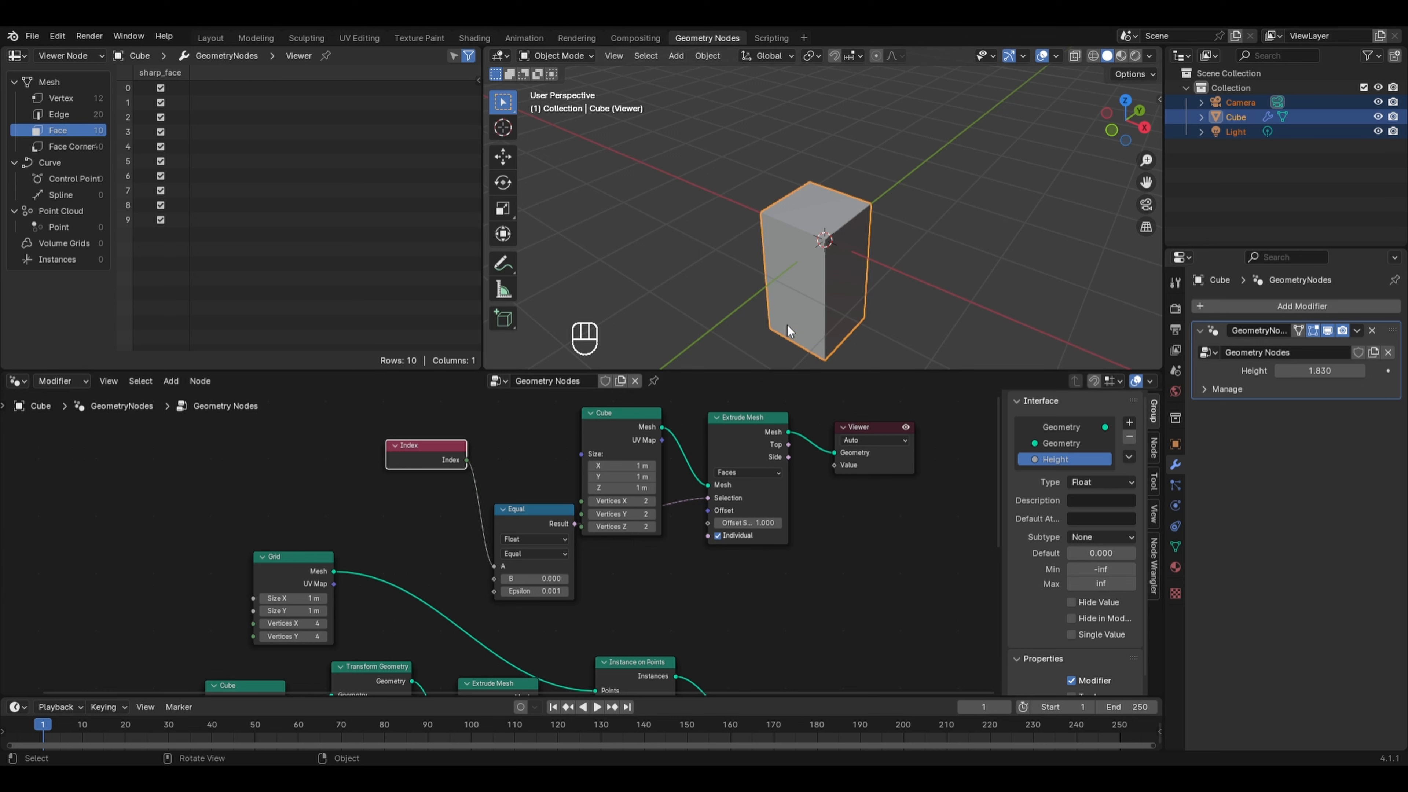
pyautogui.hotkey('ctrl', 'shift', 'z')
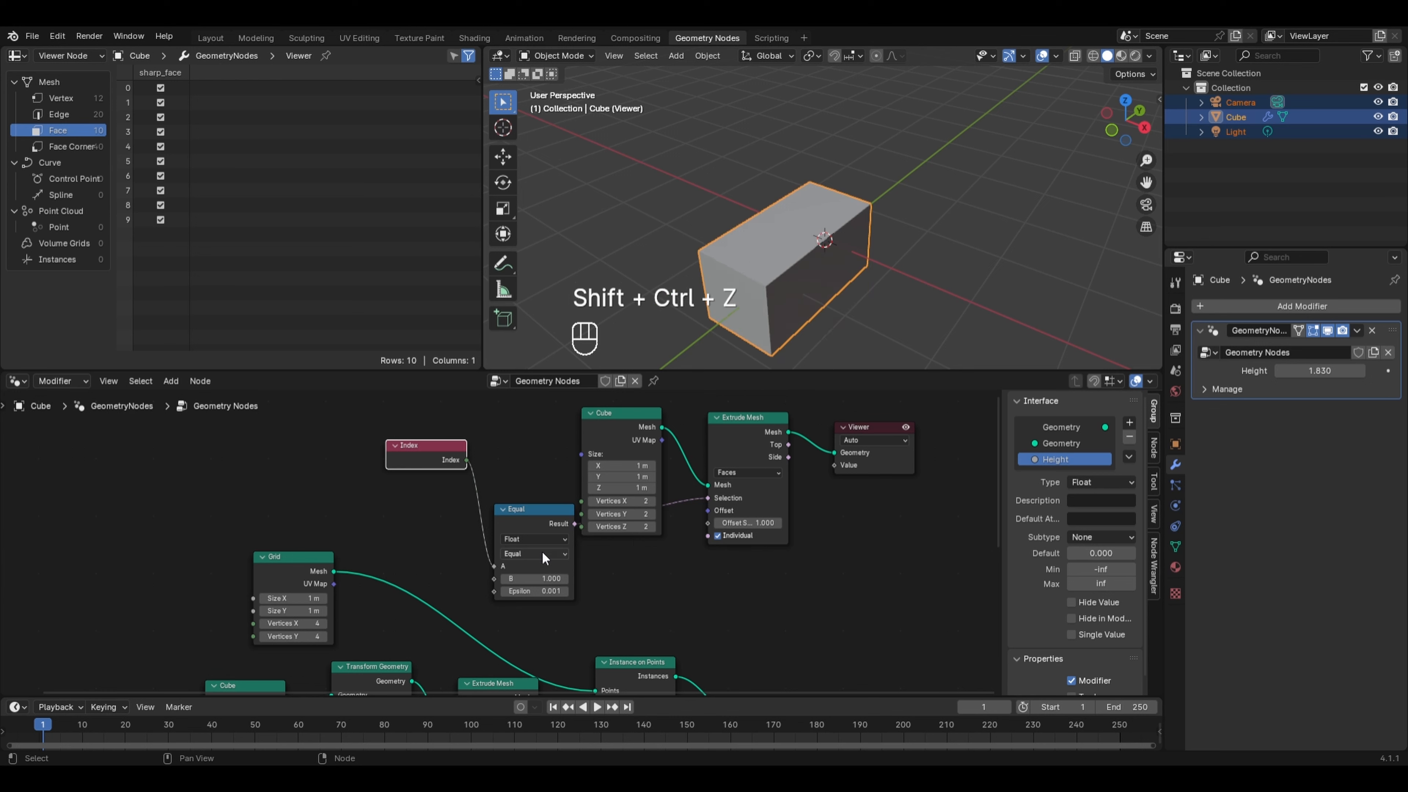
# - Set the Compare node's B value to 4
pyautogui.click(535, 578)
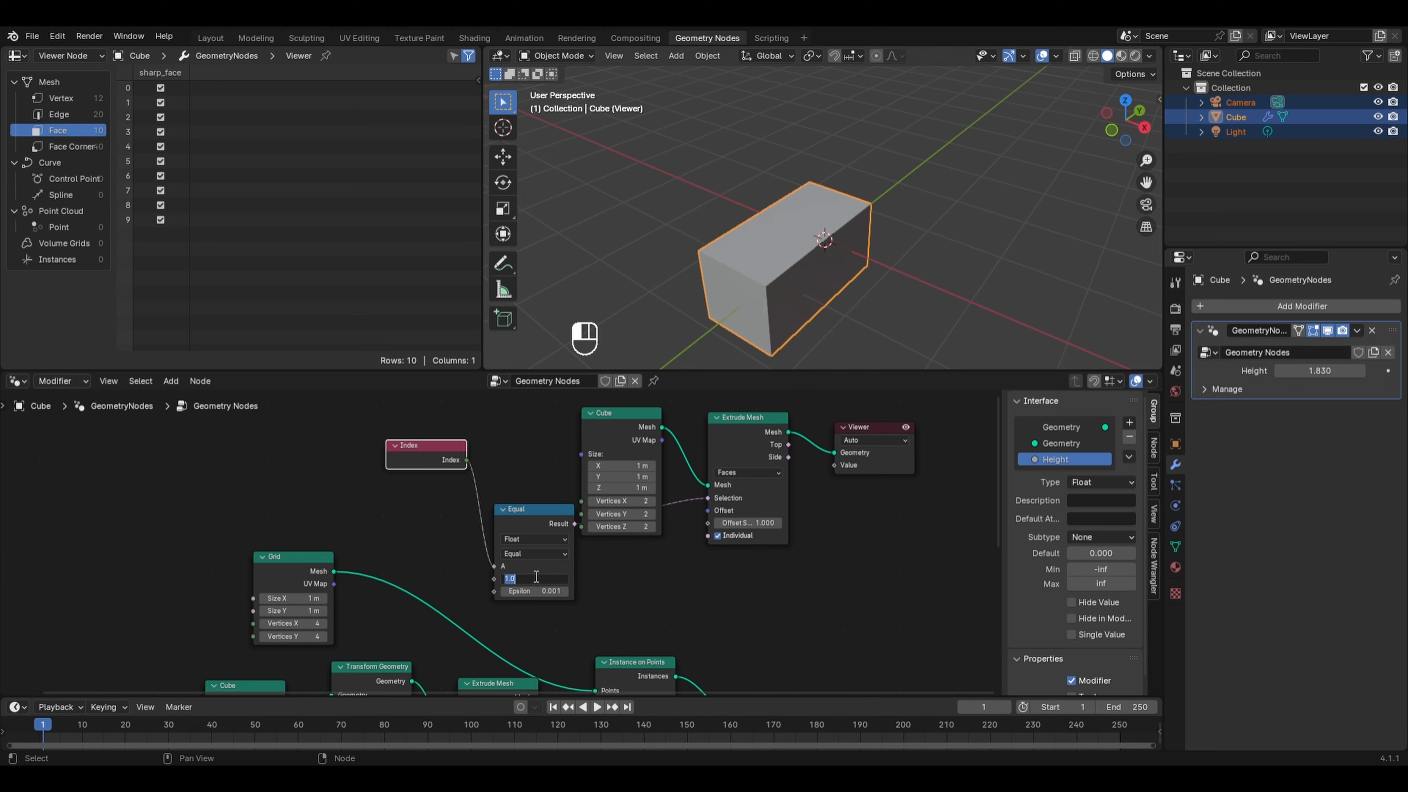
pyautogui.write('4')
pyautogui.press('Return')
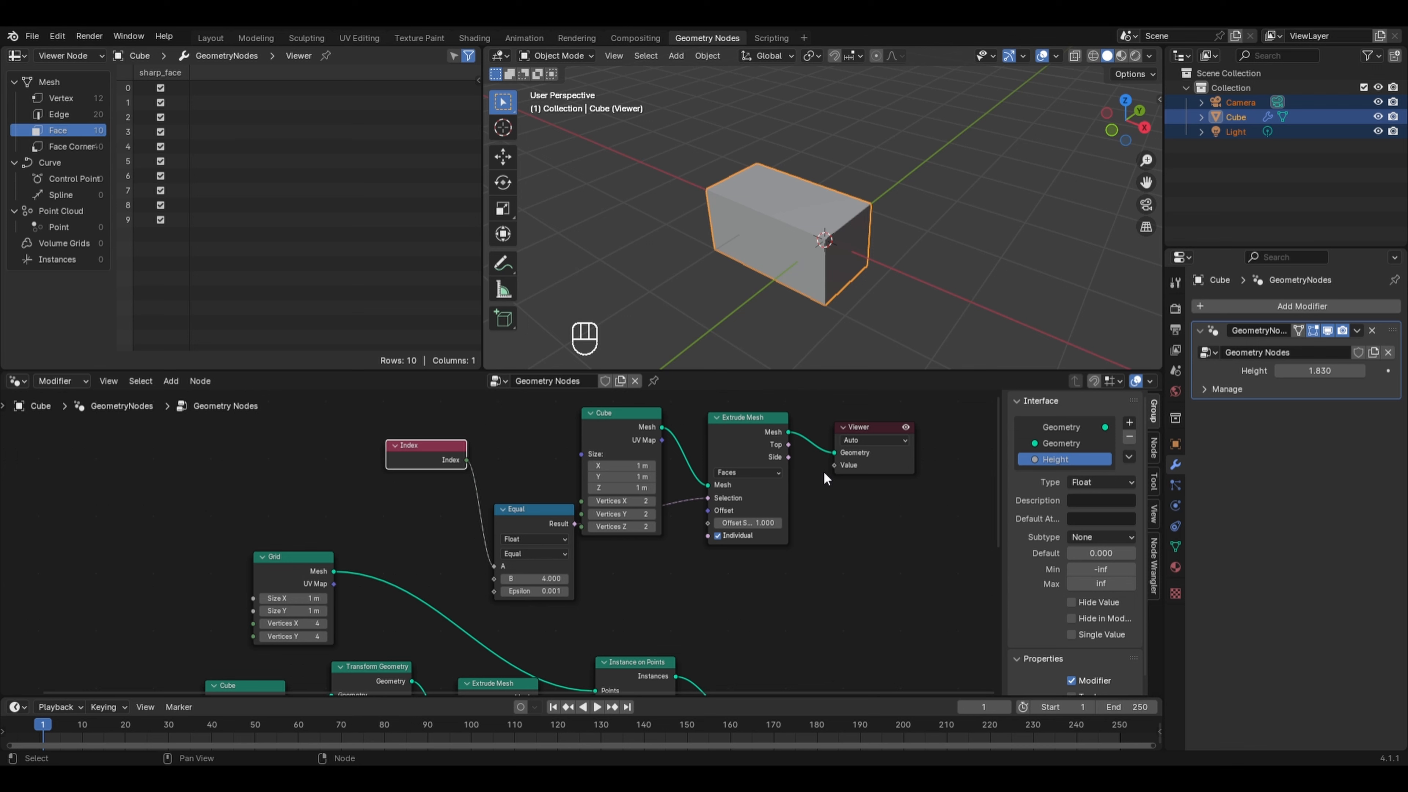
# - Delete the demo Cube, Extrude Mesh, Compare and Viewer nodes
pyautogui.moveTo(973, 430); pyautogui.dragTo(544, 518)
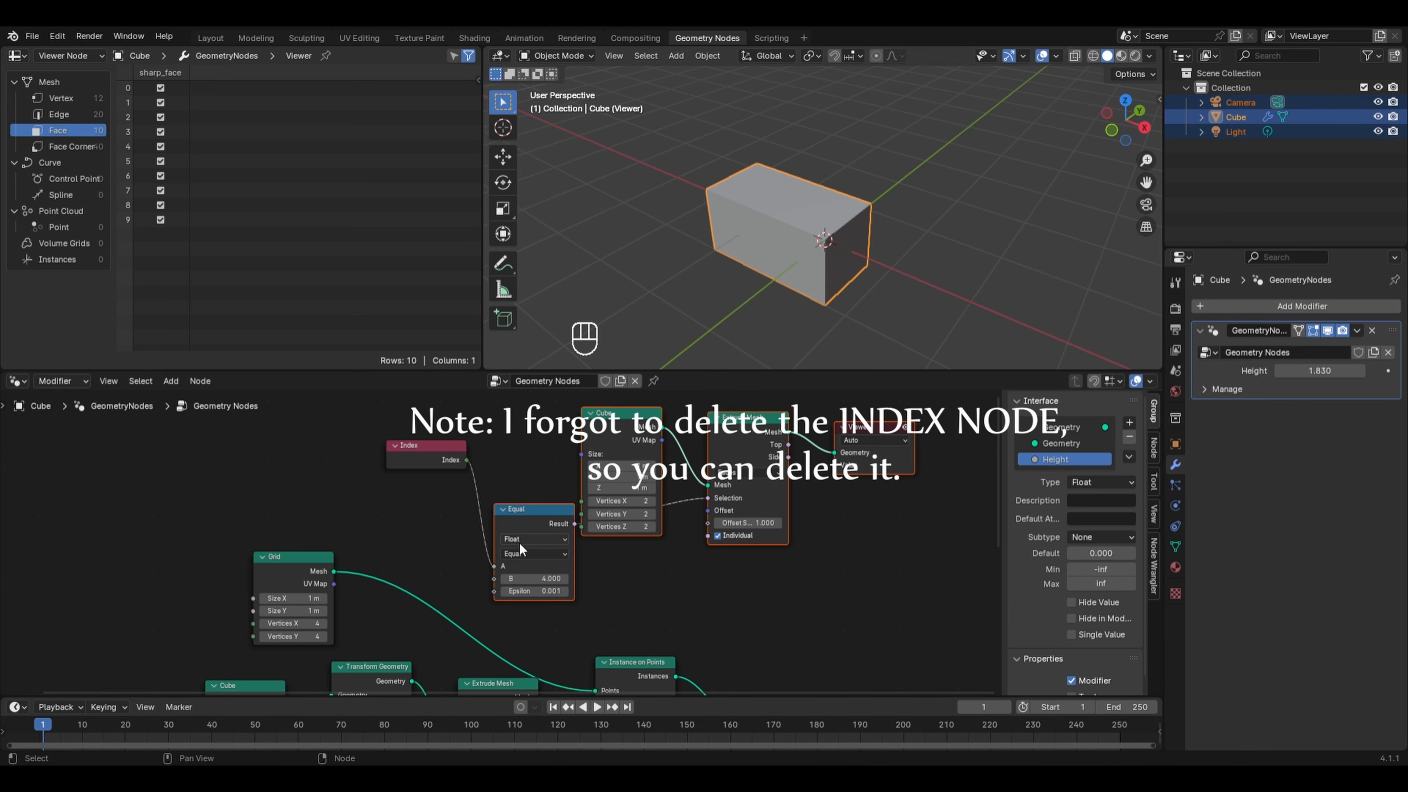
pyautogui.press('x')
pyautogui.moveTo(840, 606); pyautogui.dragTo(823, 468, button='middle')
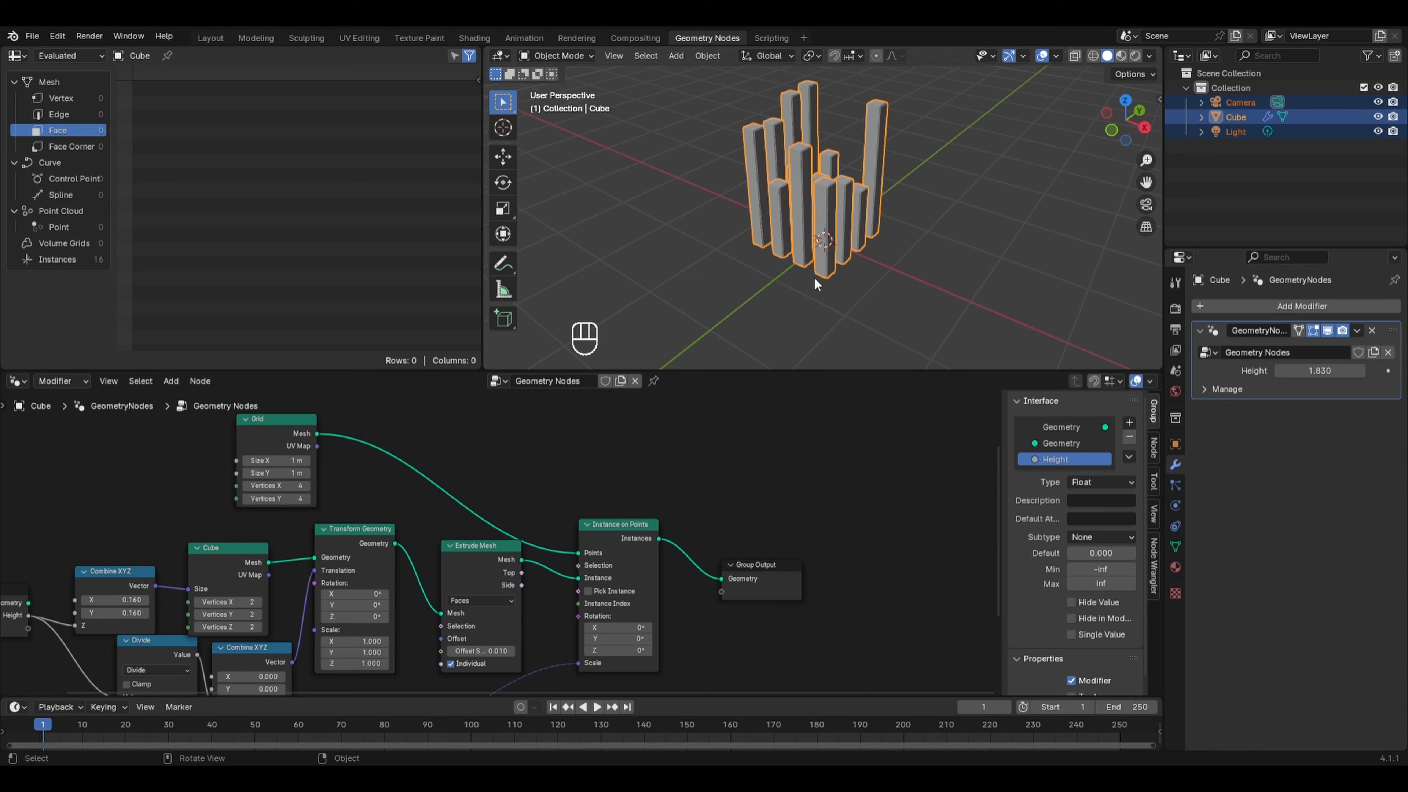
# - Switch the viewport to rendered shading with the Cycles render engine and Scene World lighting disabled
pyautogui.scroll(1, 983, 210)
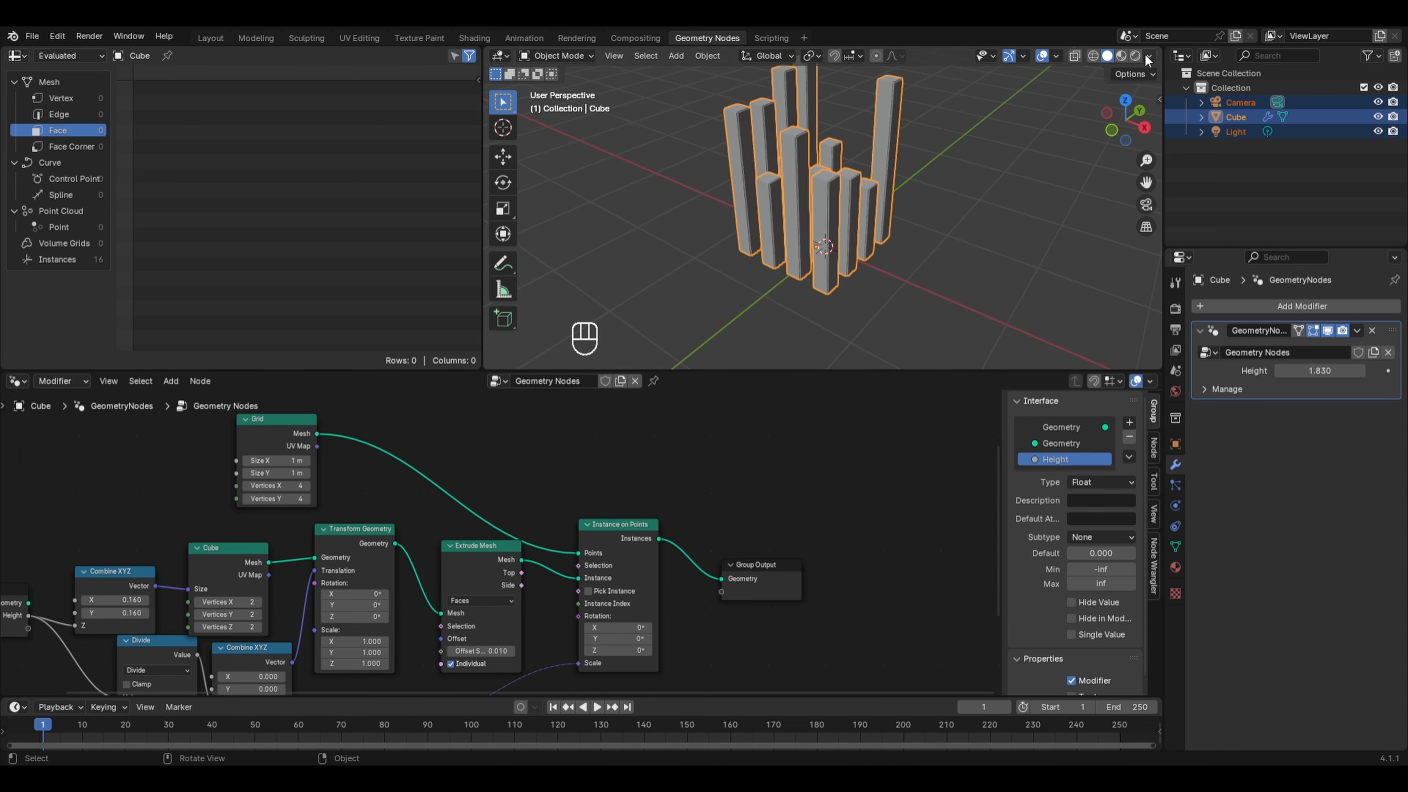
pyautogui.click(1136, 56)
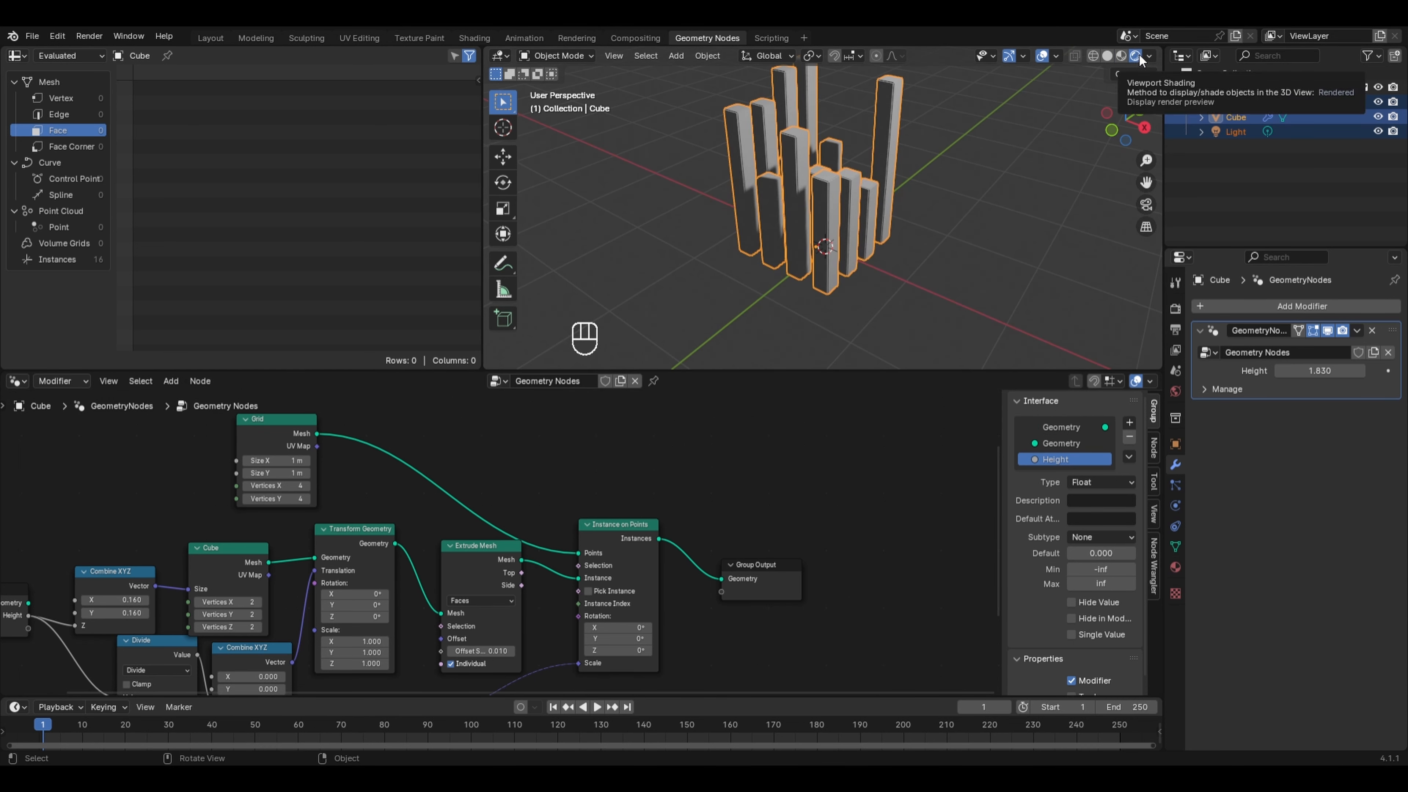
pyautogui.click(1175, 308)
pyautogui.click(1320, 303)
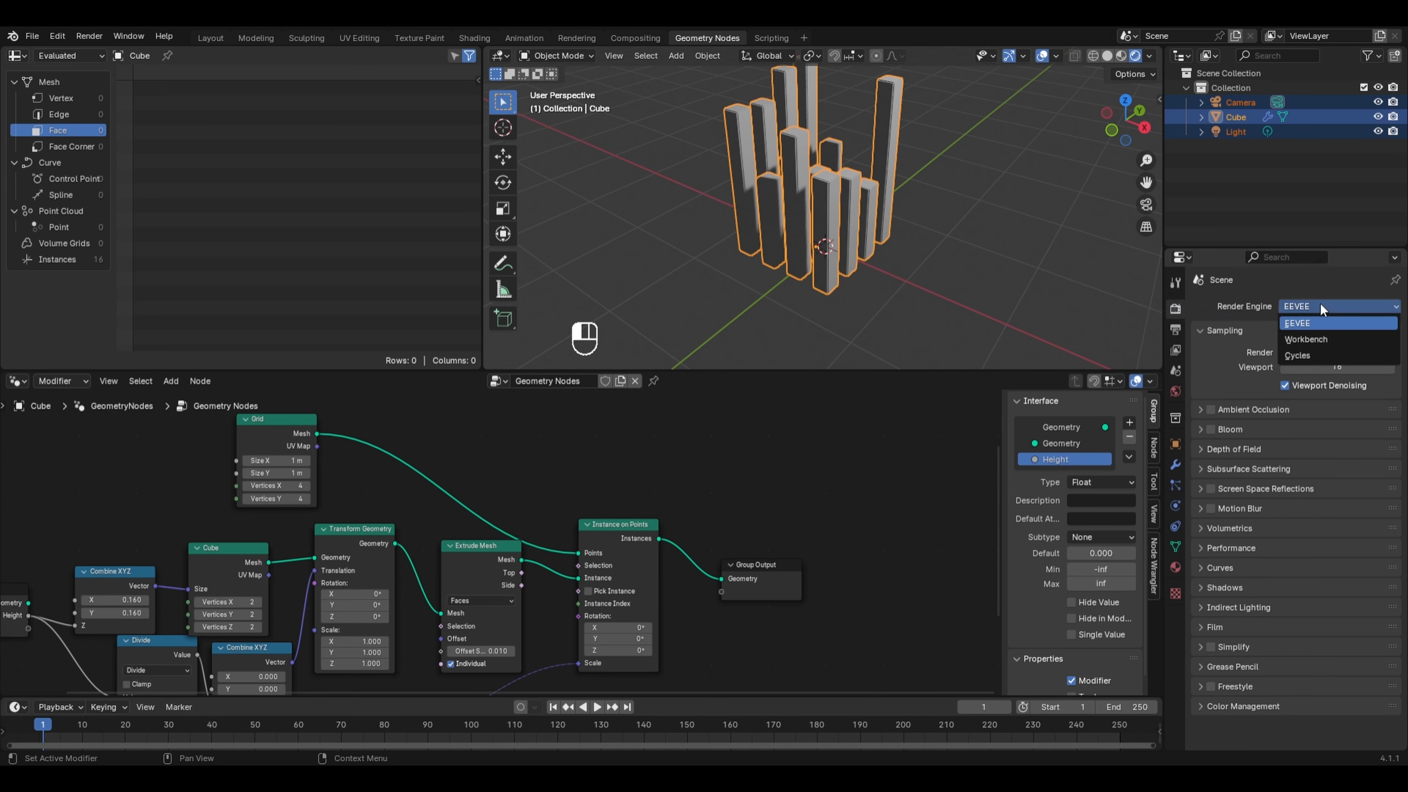
pyautogui.click(1299, 355)
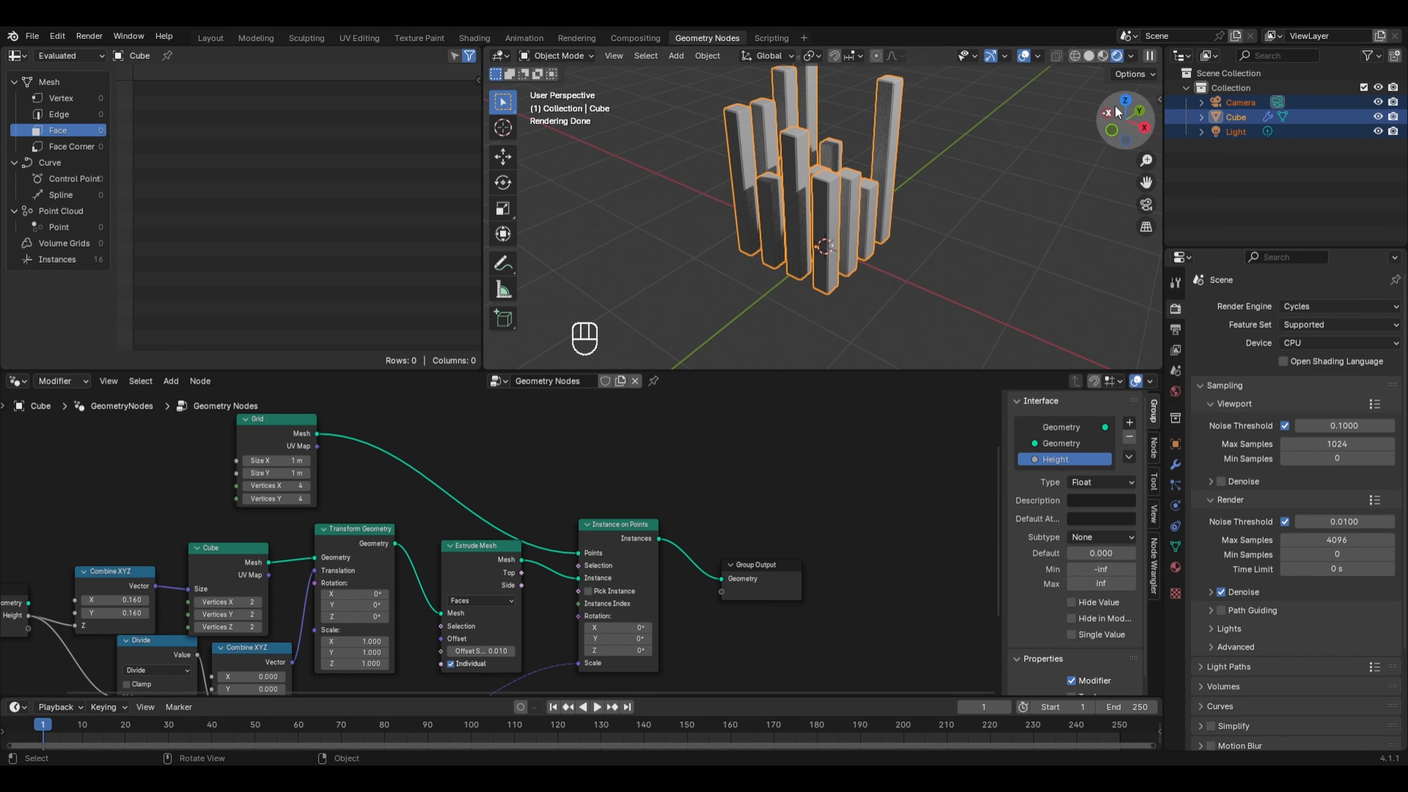
pyautogui.click(1131, 56)
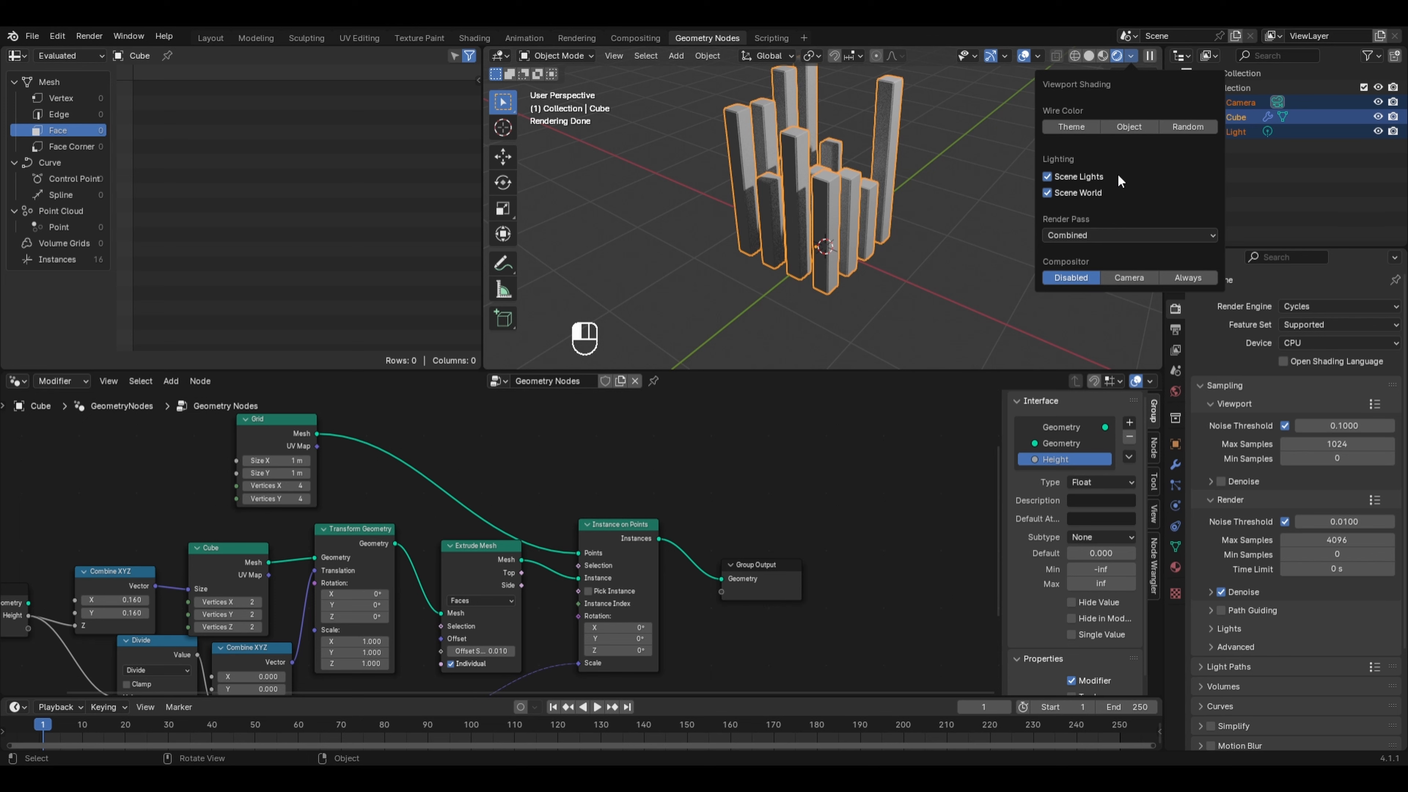
pyautogui.click(1076, 193)
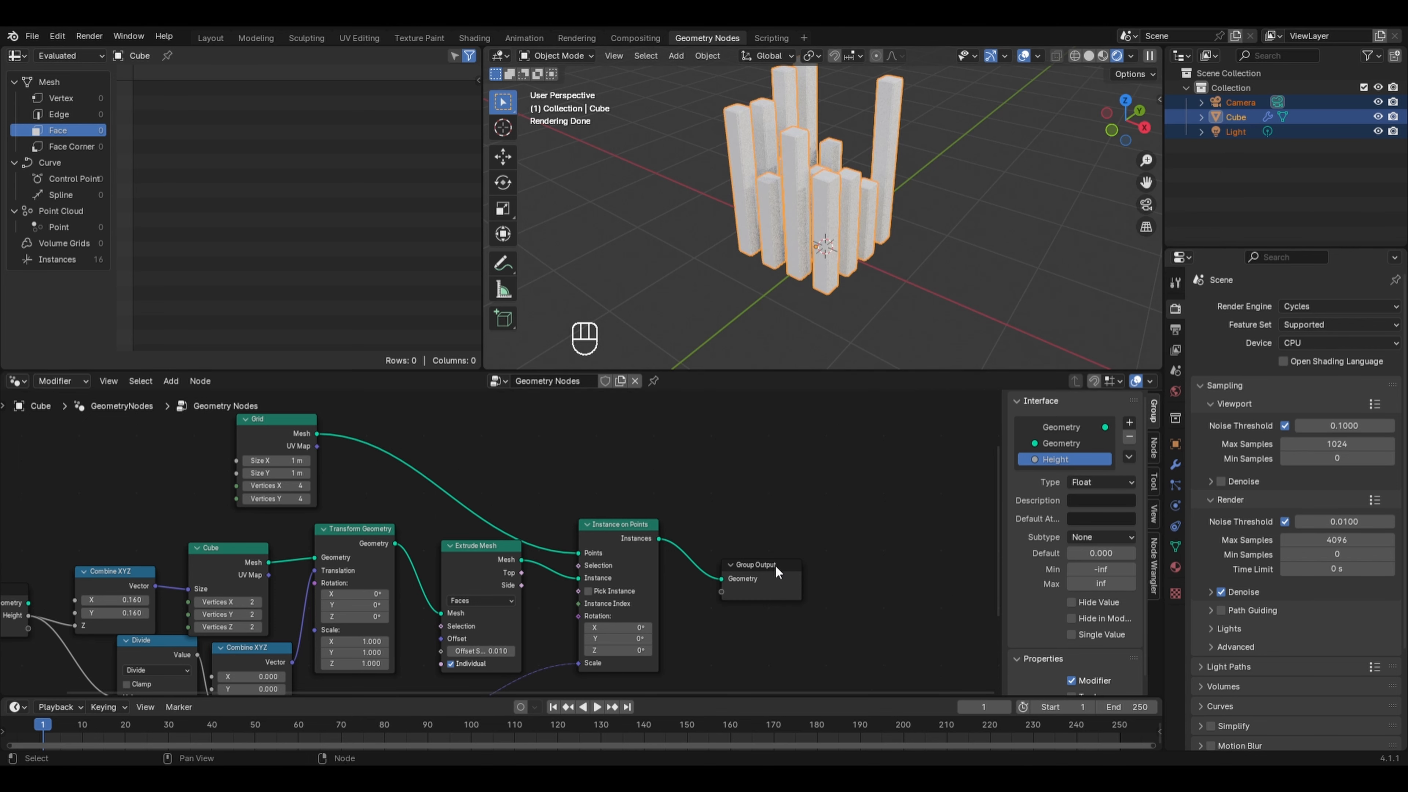
# - Insert a Set Material node between Instance on Points and Group Output
pyautogui.moveTo(776, 564); pyautogui.dragTo(914, 533)
pyautogui.hotkey('shift', 'a')
pyautogui.moveTo(742, 467)
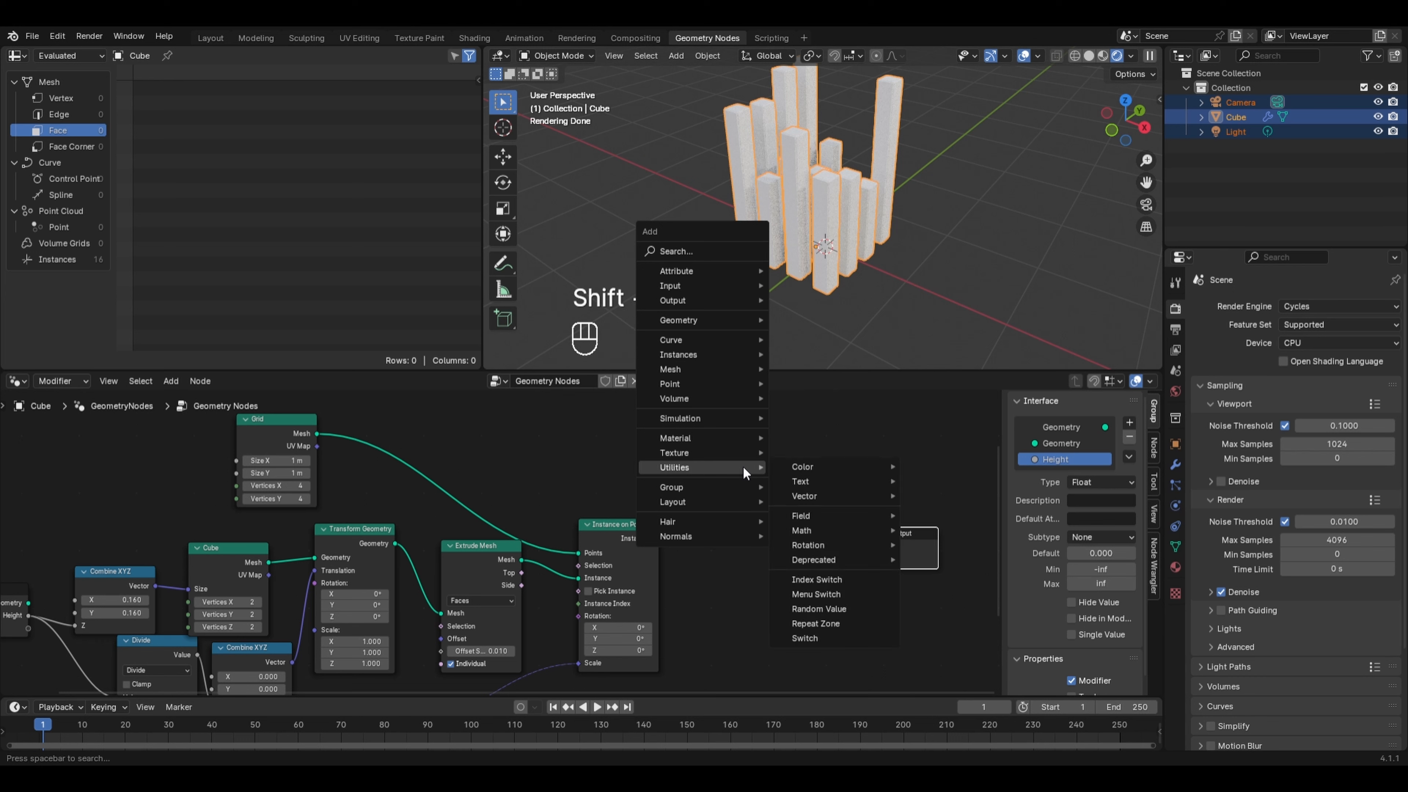
pyautogui.moveTo(731, 437)
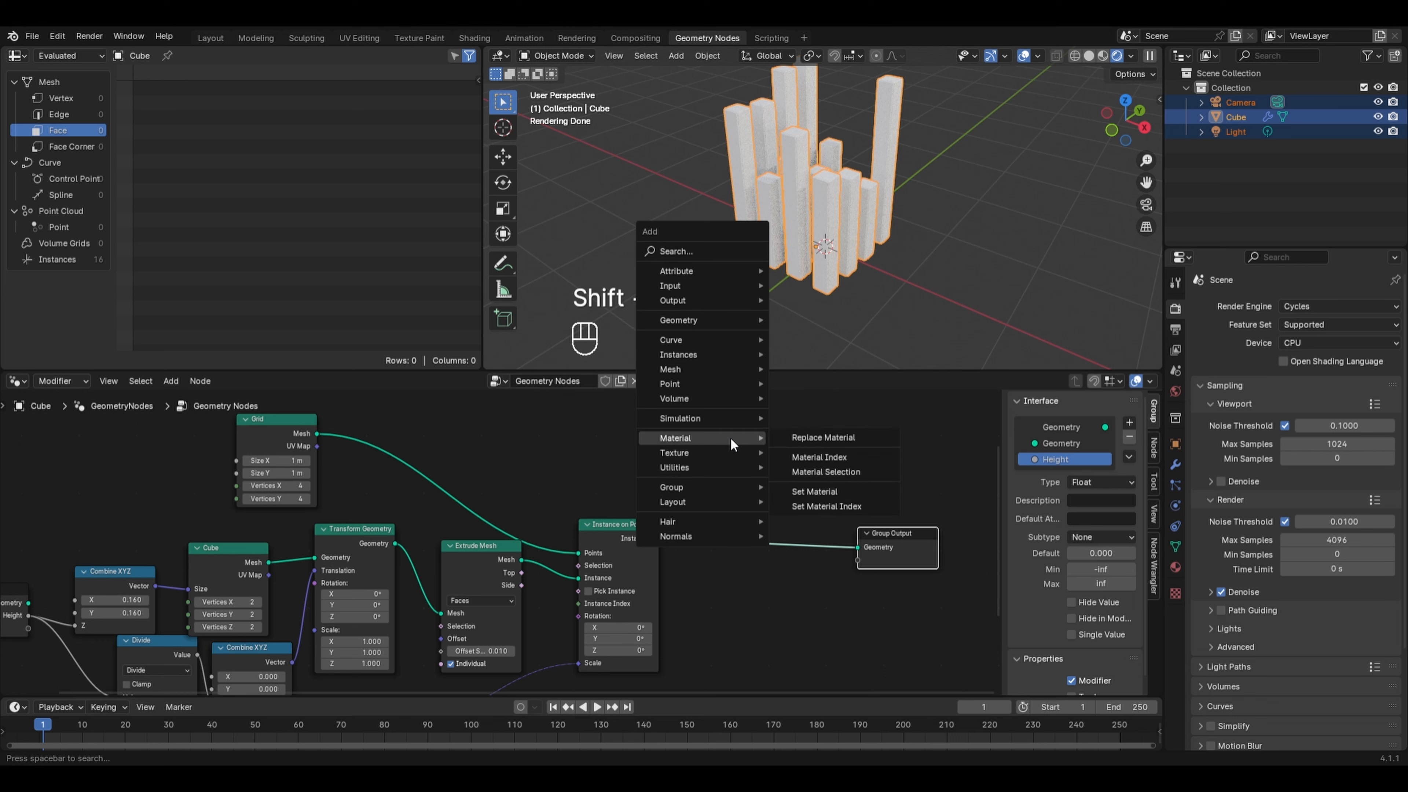
pyautogui.click(815, 491)
pyautogui.click(735, 504)
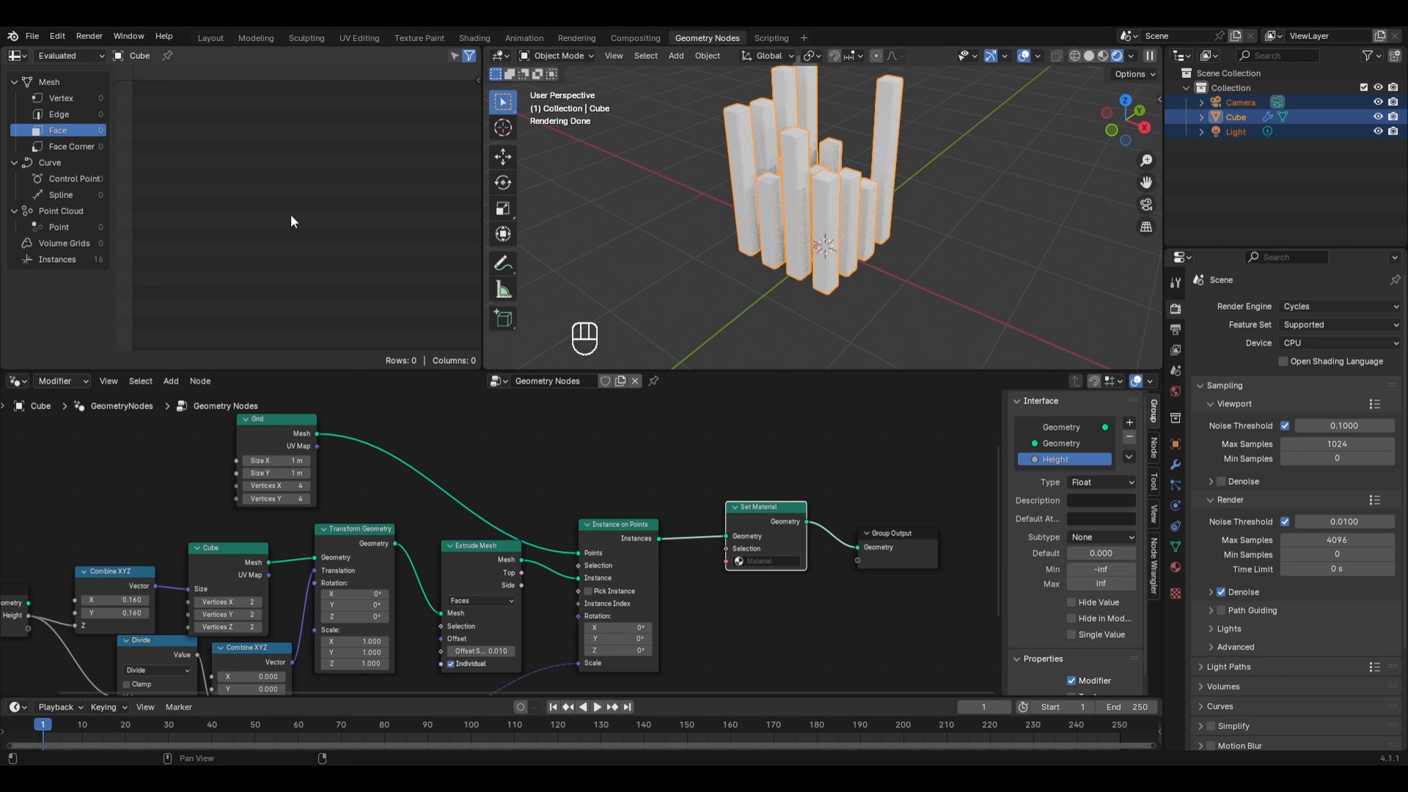
# - Change the spreadsheet area into a Shader Editor, hide its sidebar and widen it
pyautogui.click(25, 55)
pyautogui.click(111, 194)
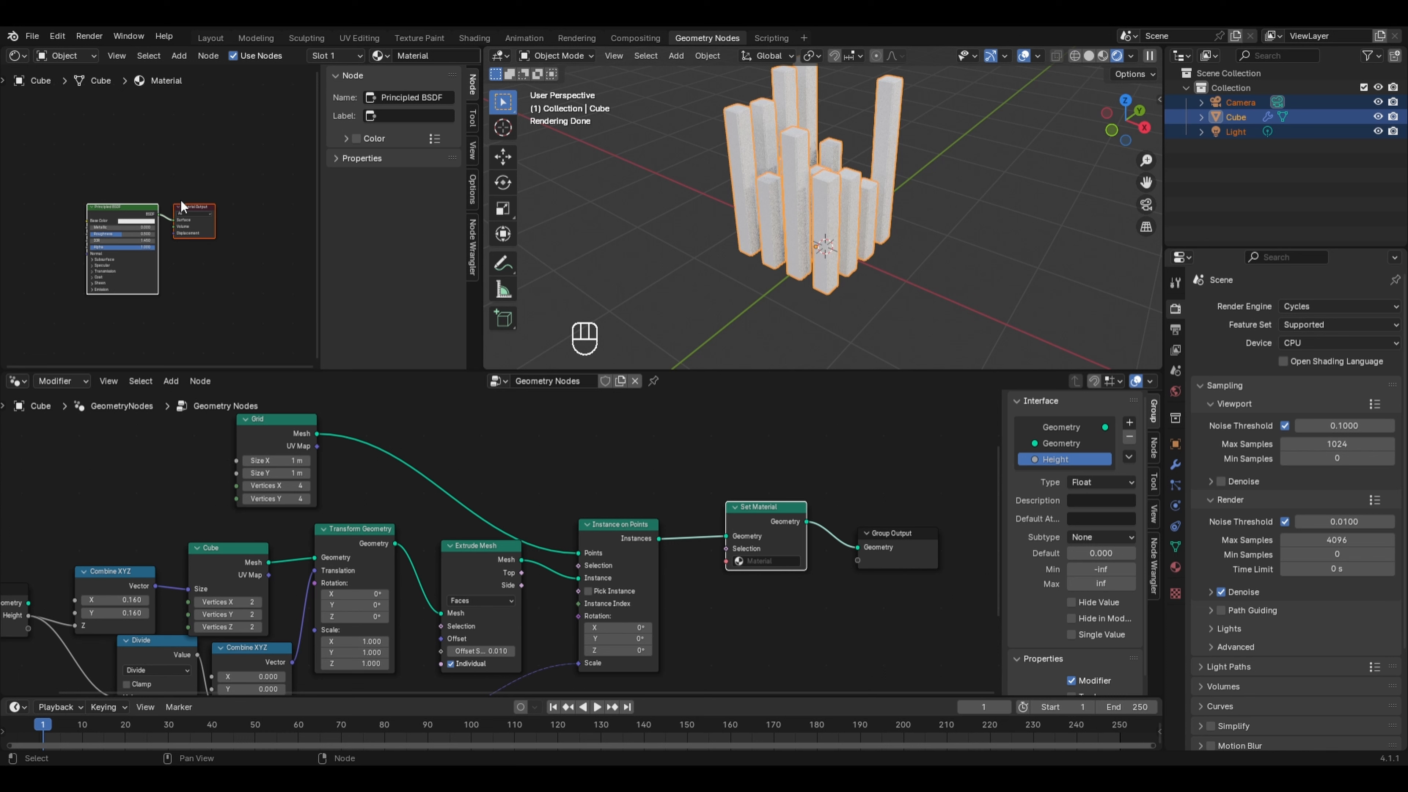
pyautogui.press('n')
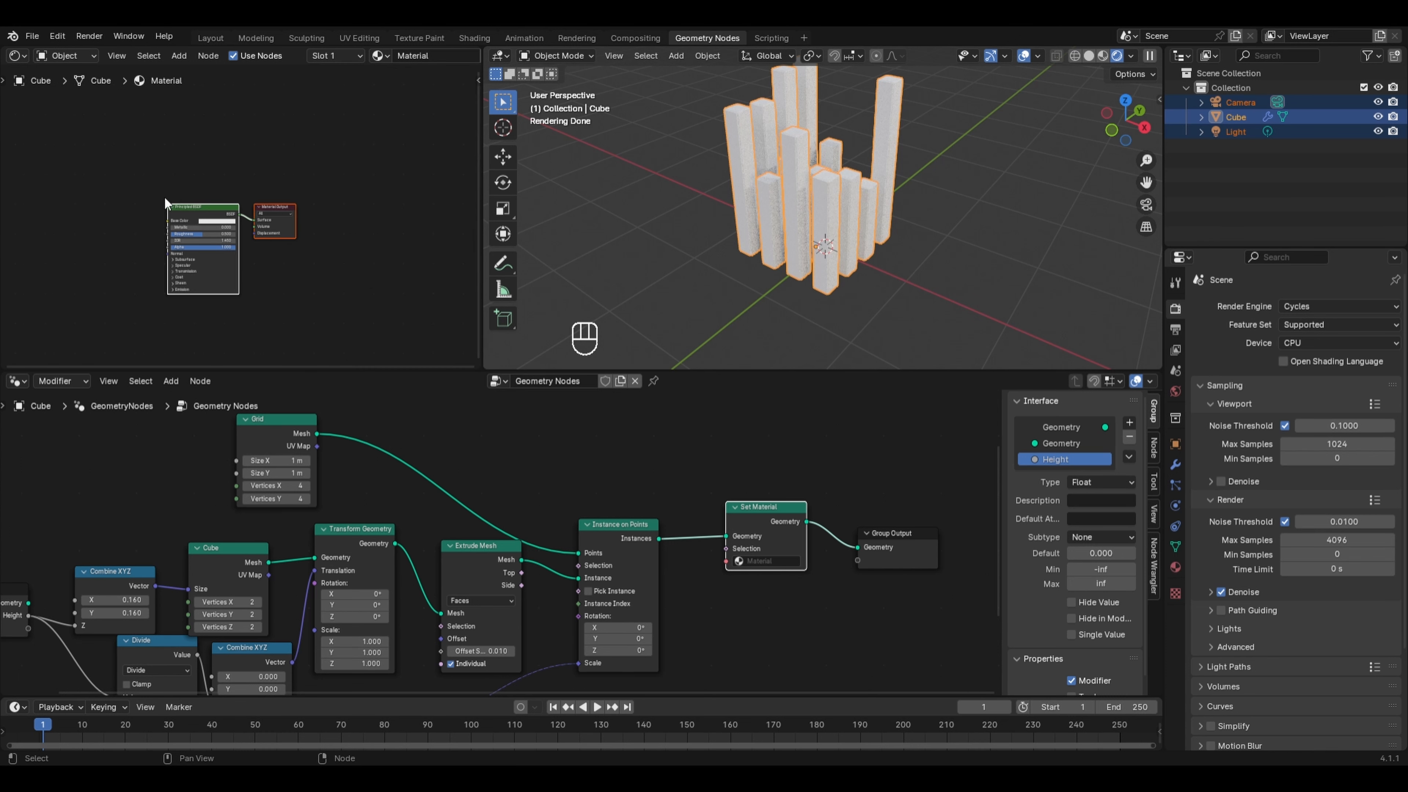
pyautogui.moveTo(478, 314); pyautogui.dragTo(626, 326)
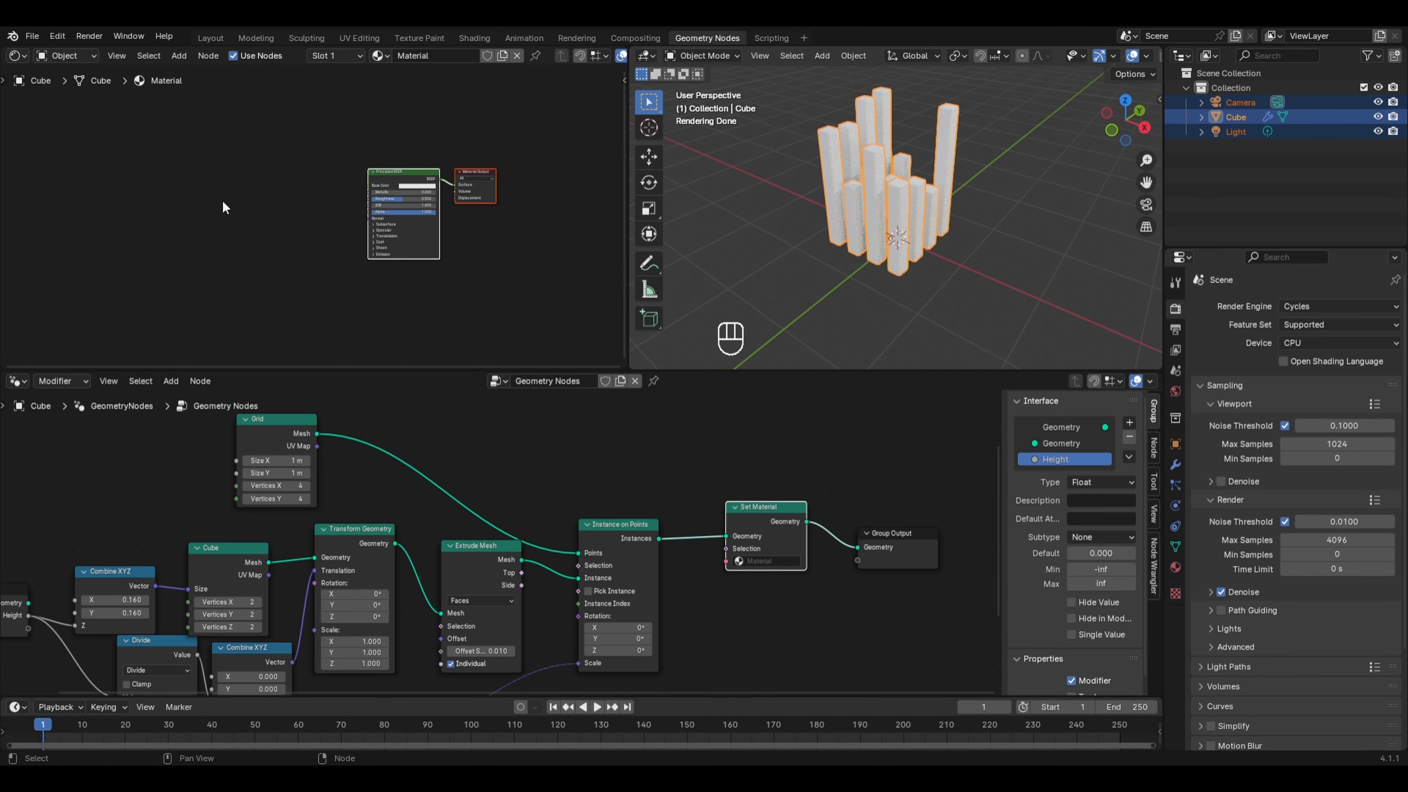
# - Add a Voronoi Texture node with Texture Coordinate and Mapping nodes in the material
pyautogui.hotkey('shift', 'a')
pyautogui.moveTo(224, 299)
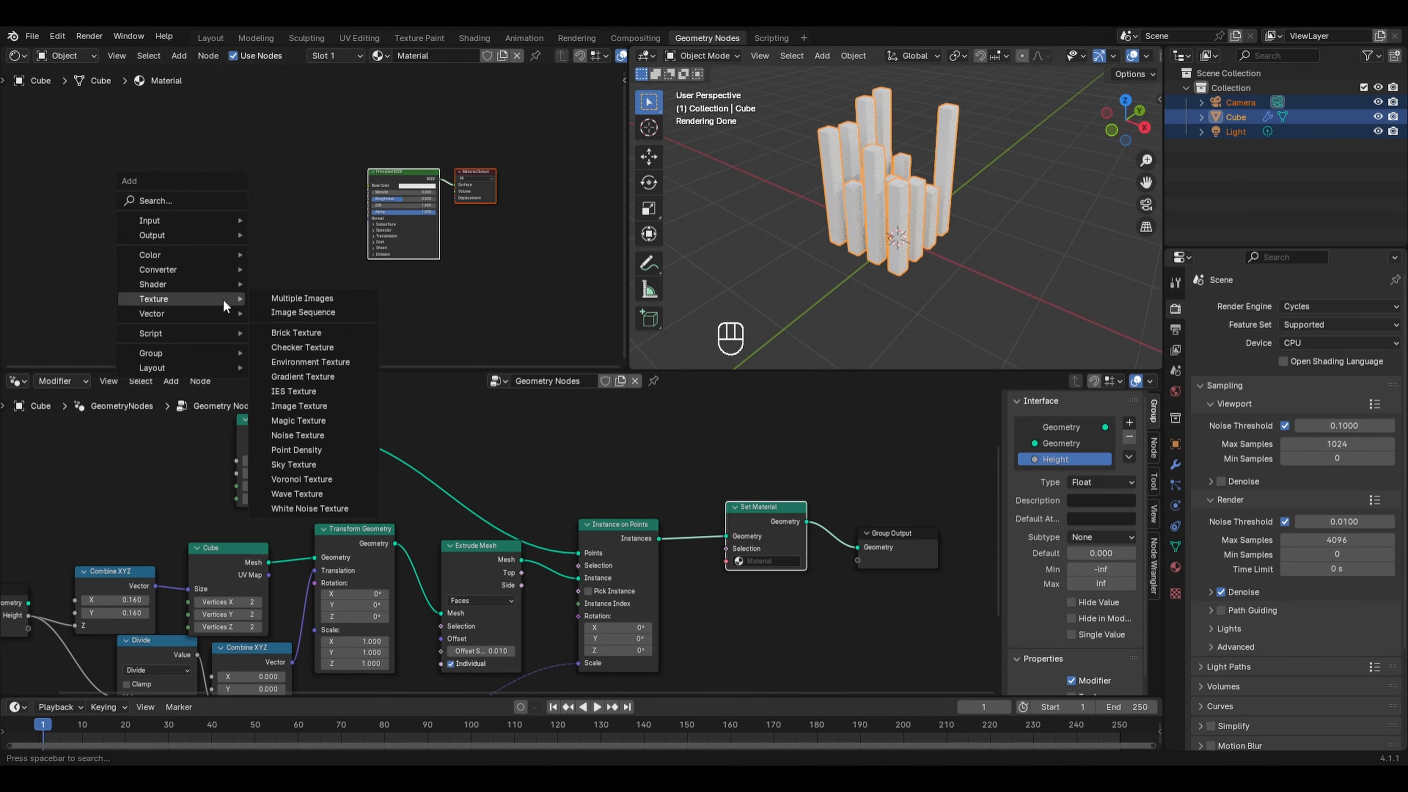
pyautogui.click(301, 479)
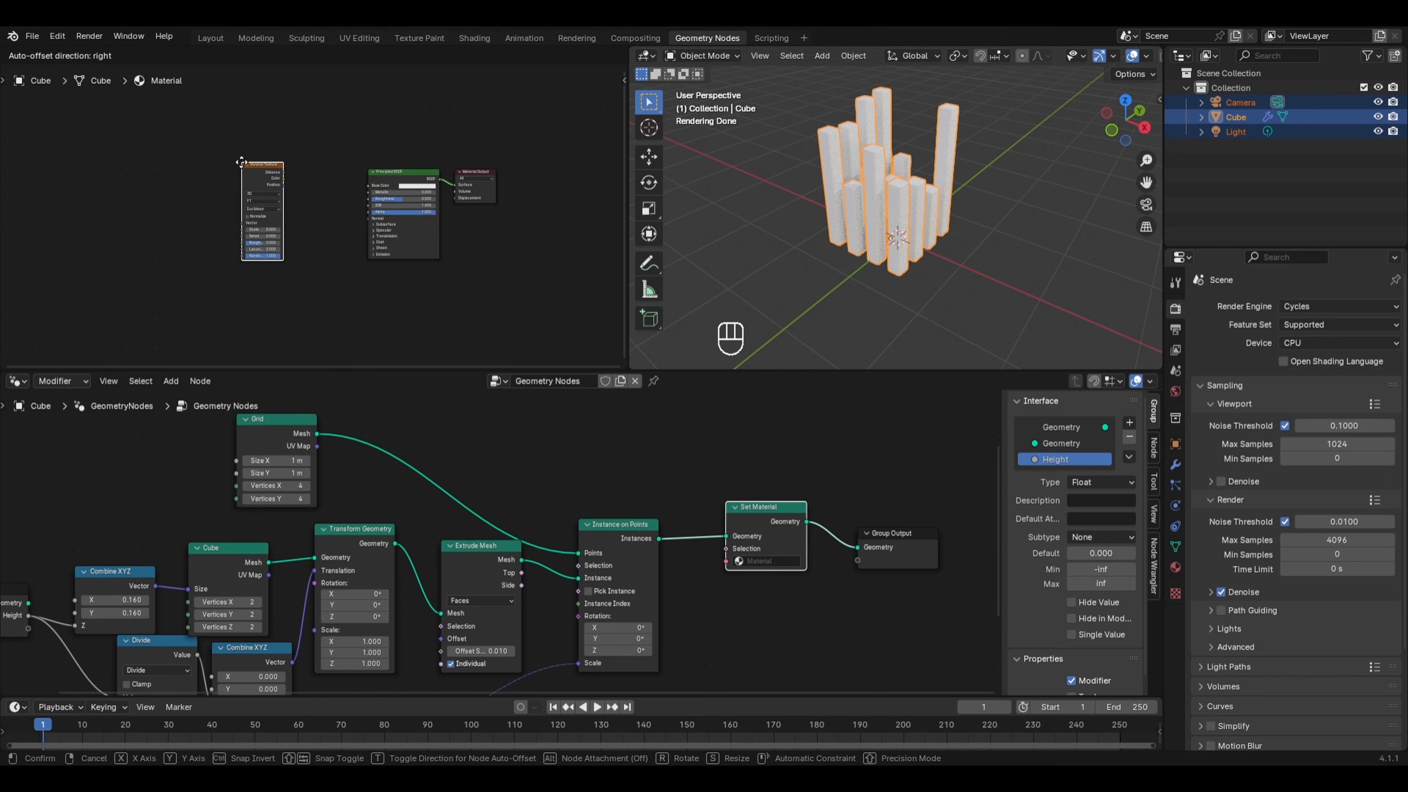
pyautogui.click(226, 163)
pyautogui.scroll(-1, 227, 163)
pyautogui.scroll(1, 224, 163)
pyautogui.scroll(1, 183, 163)
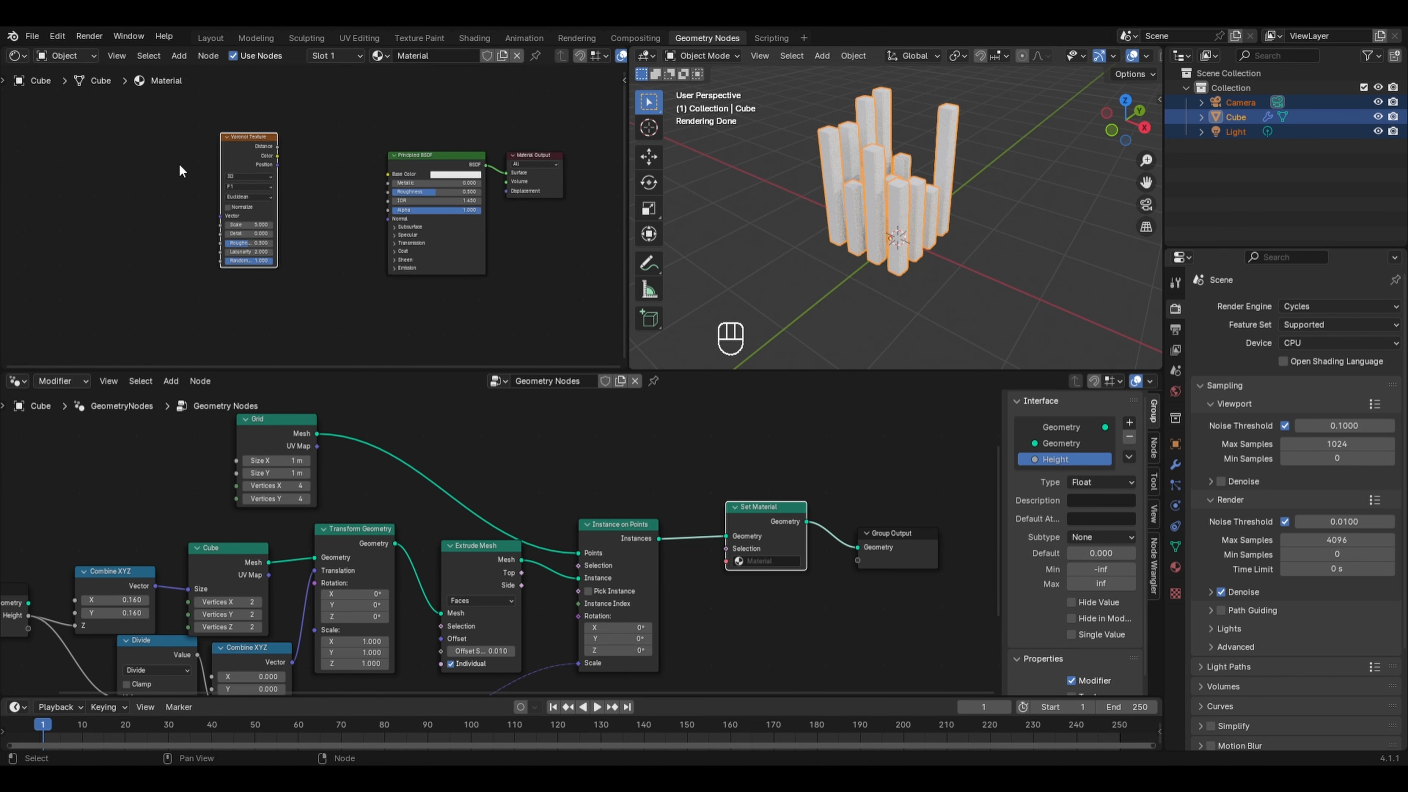
pyautogui.hotkey('ctrl', 't')
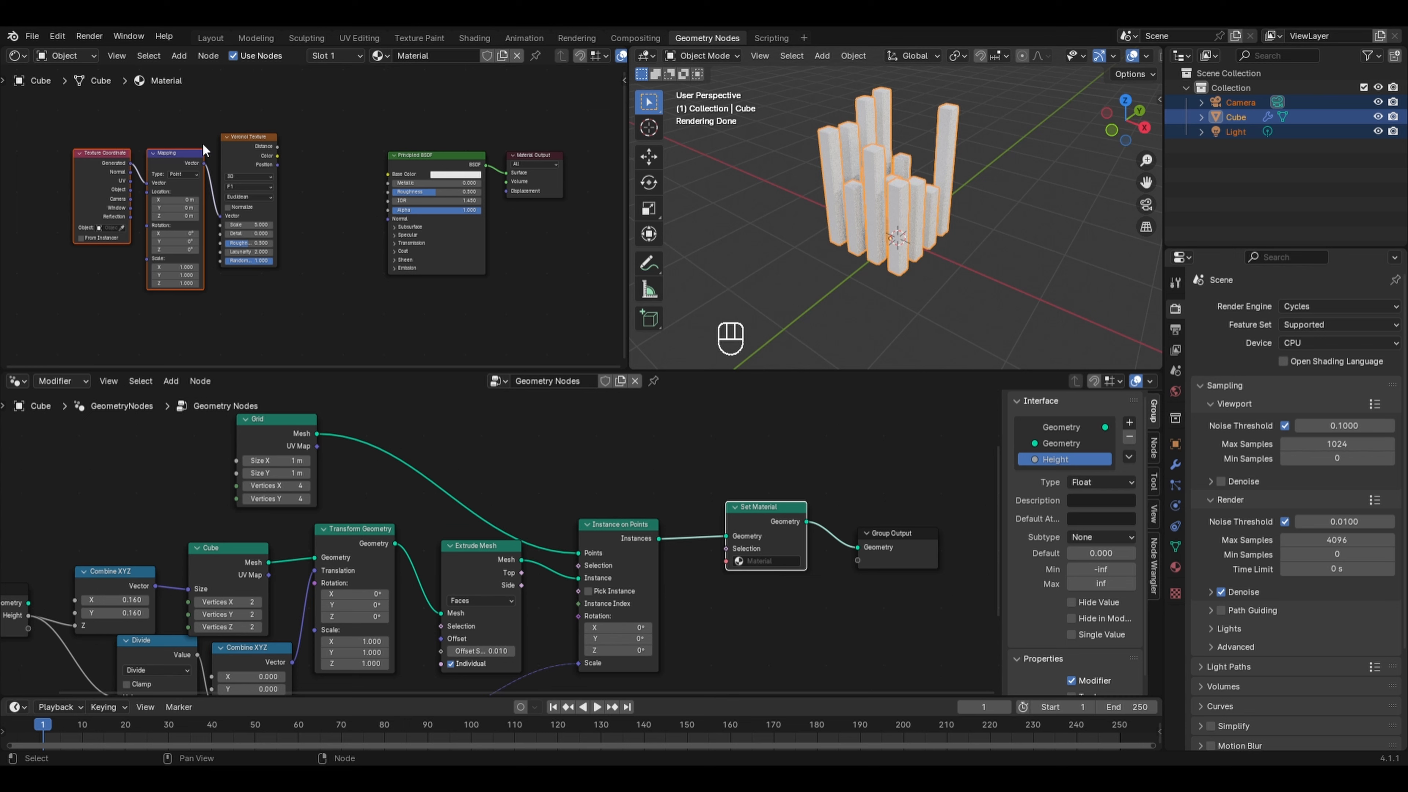
pyautogui.scroll(2, 114, 158)
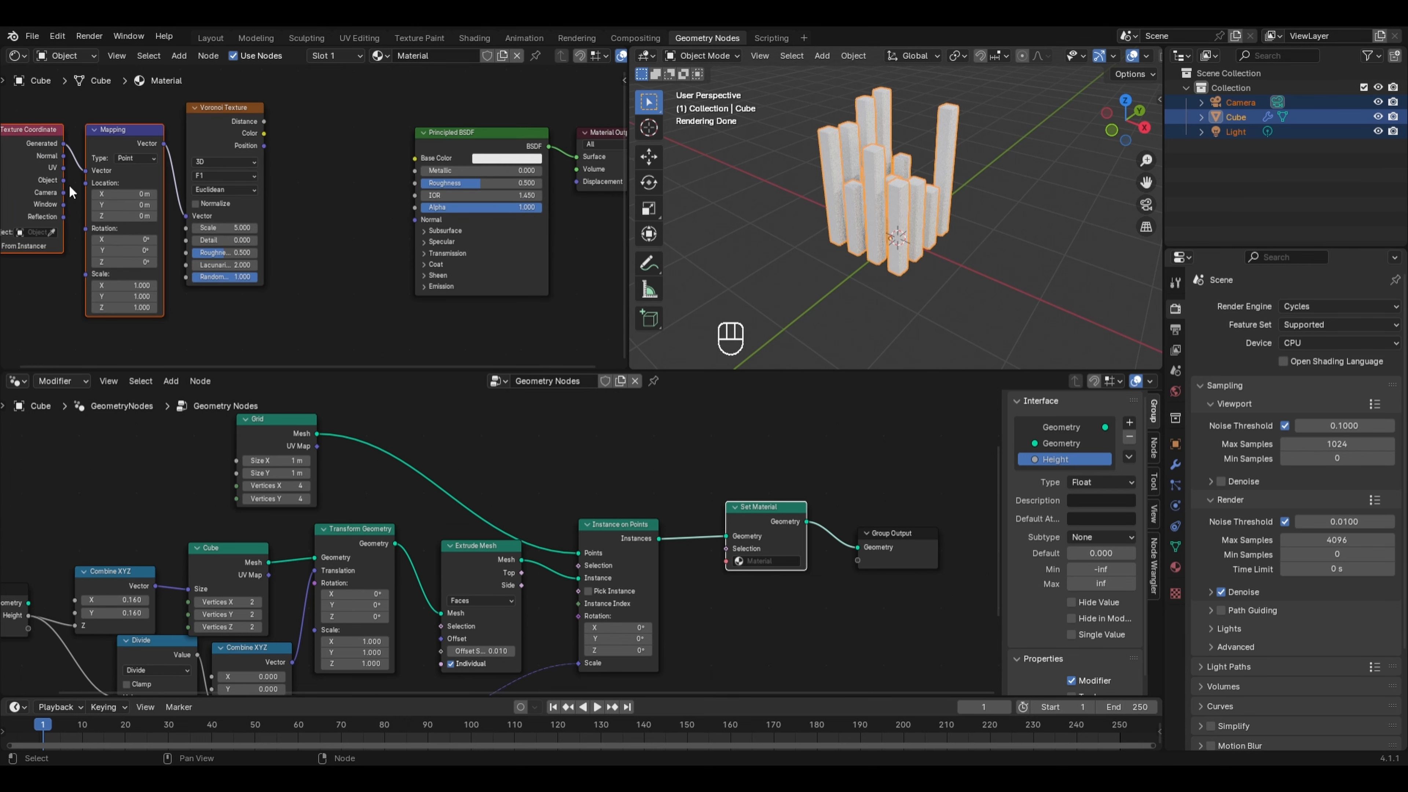
# - Connect the Object coordinates to the Mapping node and preview the Voronoi texture output
pyautogui.moveTo(64, 179); pyautogui.dragTo(84, 170)
pyautogui.hotkey('ctrl', 'shift')
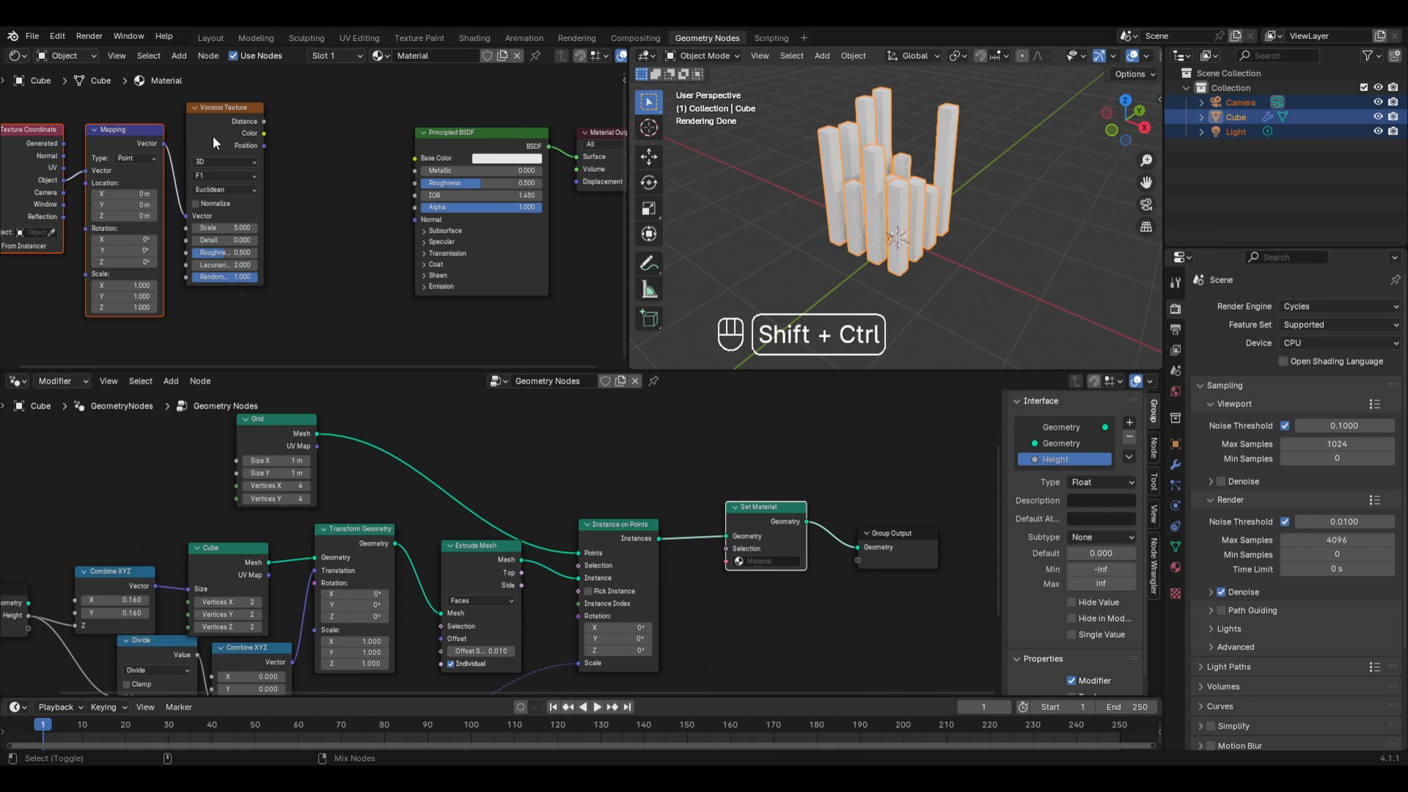
pyautogui.keyDown('ctrl'); pyautogui.keyDown('shift'); pyautogui.click(237, 154); pyautogui.keyUp('shift'); pyautogui.keyUp('ctrl')
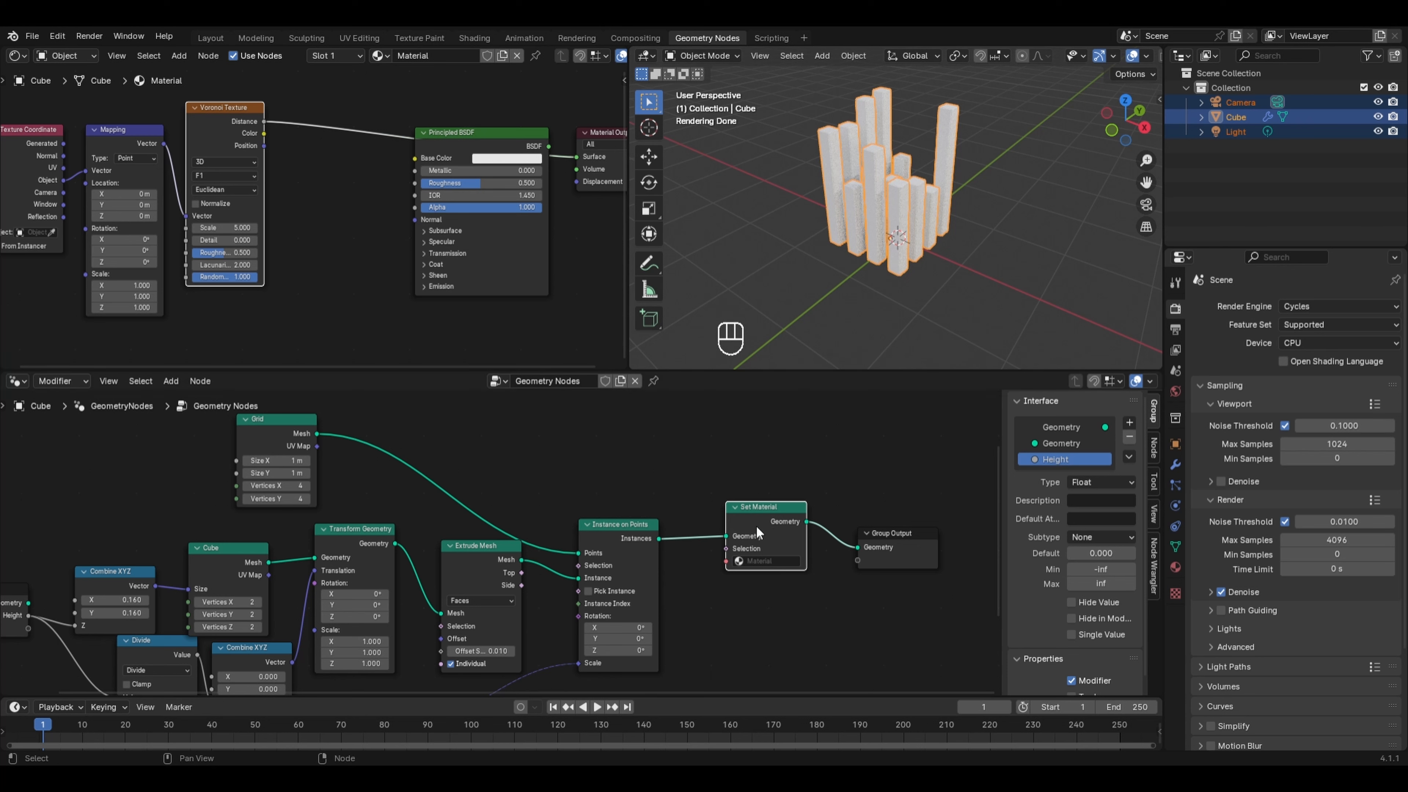
# - Assign the material named Material in the Set Material node
pyautogui.click(773, 562)
pyautogui.click(774, 580)
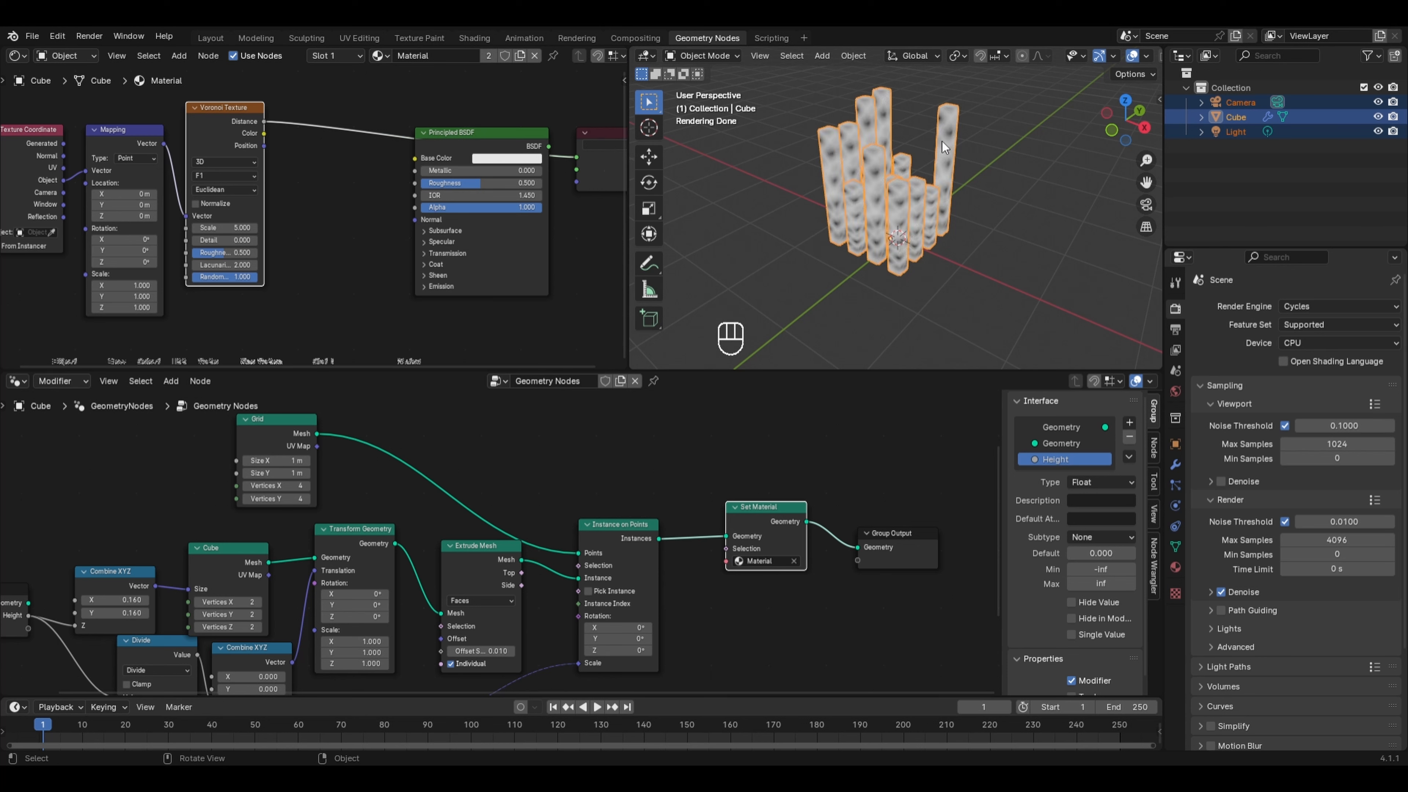
# - Set the Voronoi distance metric to Manhattan
pyautogui.scroll(2, 945, 146)
pyautogui.moveTo(906, 177)
pyautogui.mouseDown(button='middle')
pyautogui.moveTo(887, 158)
pyautogui.moveTo(901, 177)
pyautogui.moveTo(887, 175)
pyautogui.mouseUp(button='middle')
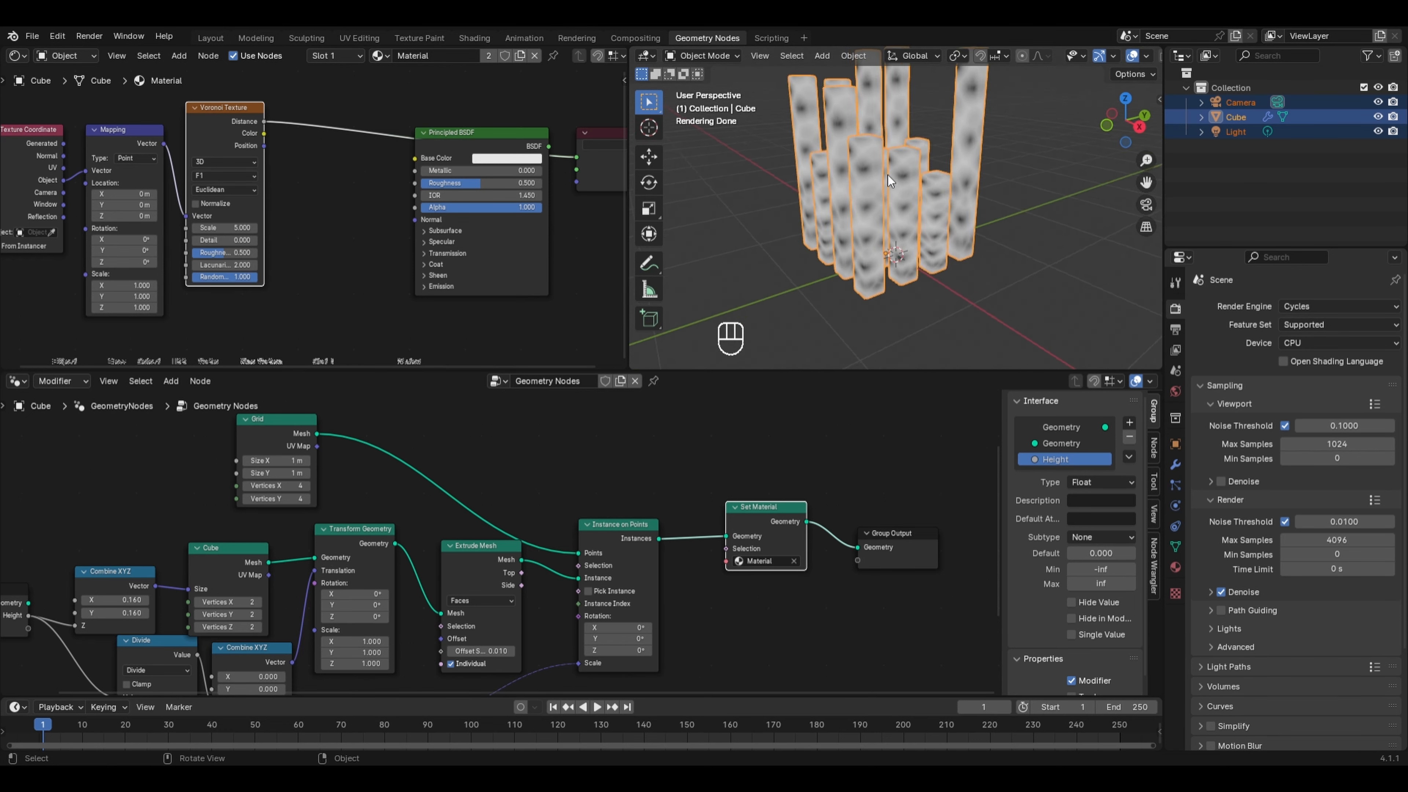
pyautogui.click(245, 186)
pyautogui.click(231, 229)
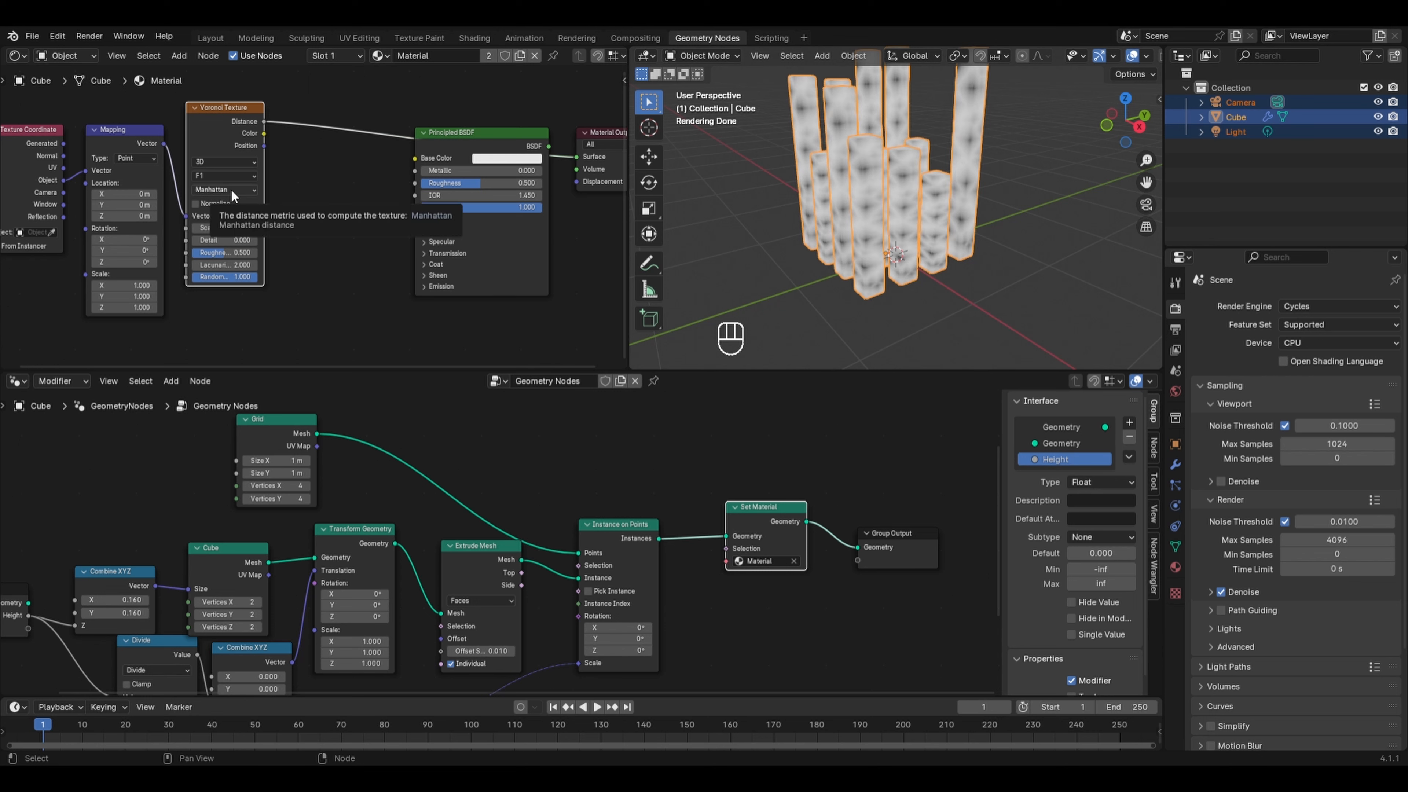
# - Set the Voronoi distance metric to Chebychev
pyautogui.scroll(2, 919, 159)
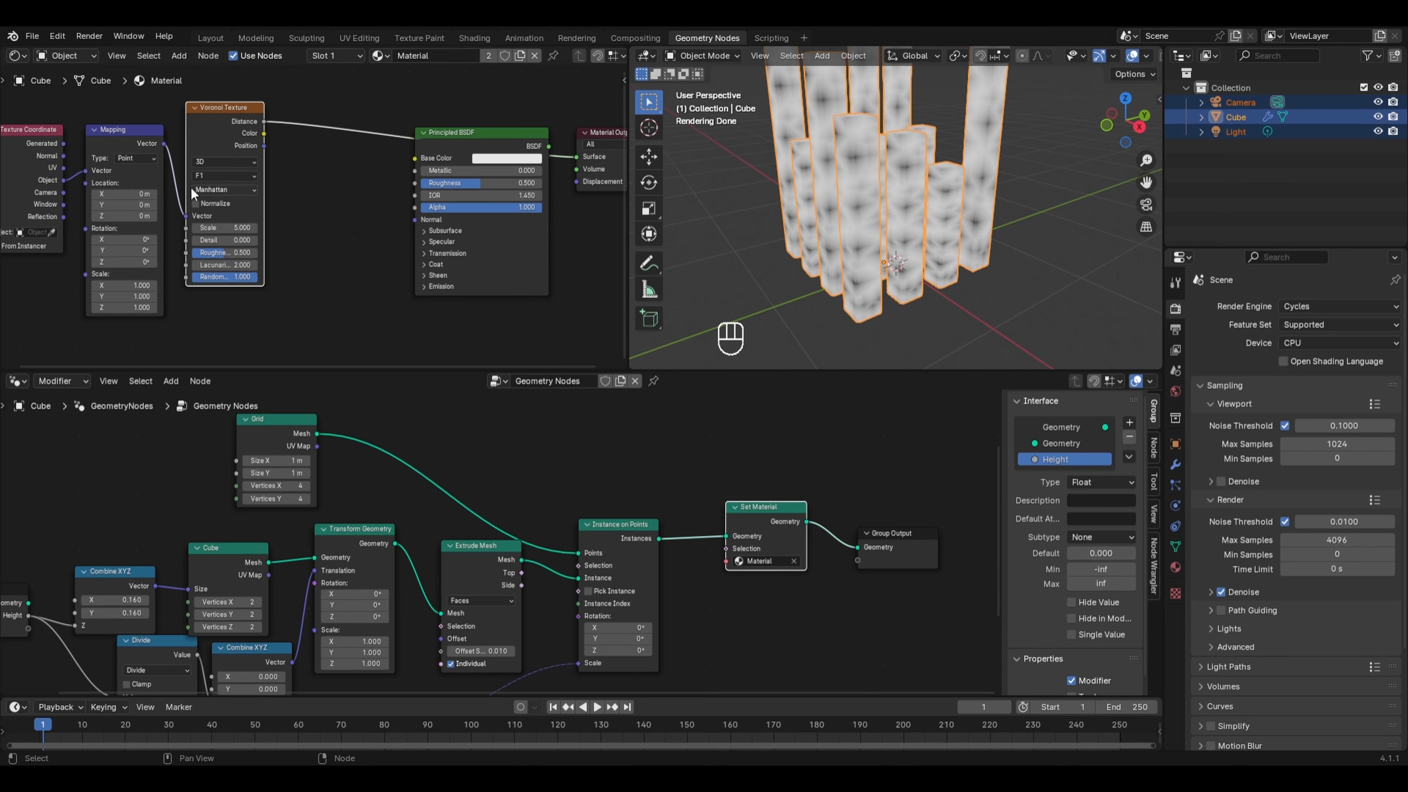
pyautogui.click(211, 189)
pyautogui.click(210, 202)
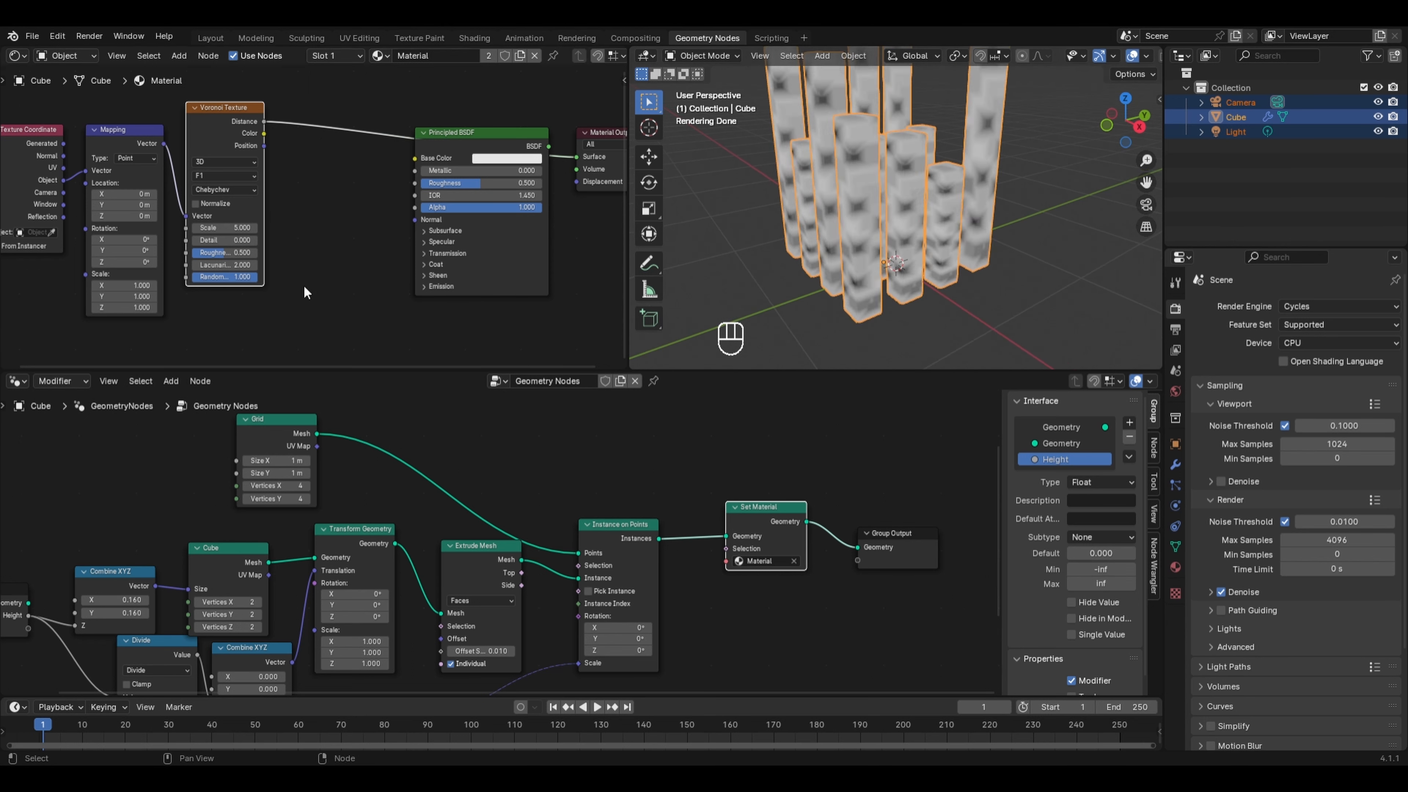
# - Set the Voronoi Randomness to 0
pyautogui.moveTo(243, 277); pyautogui.dragTo(196, 277)
pyautogui.moveTo(820, 189); pyautogui.dragTo(801, 277, button='middle')
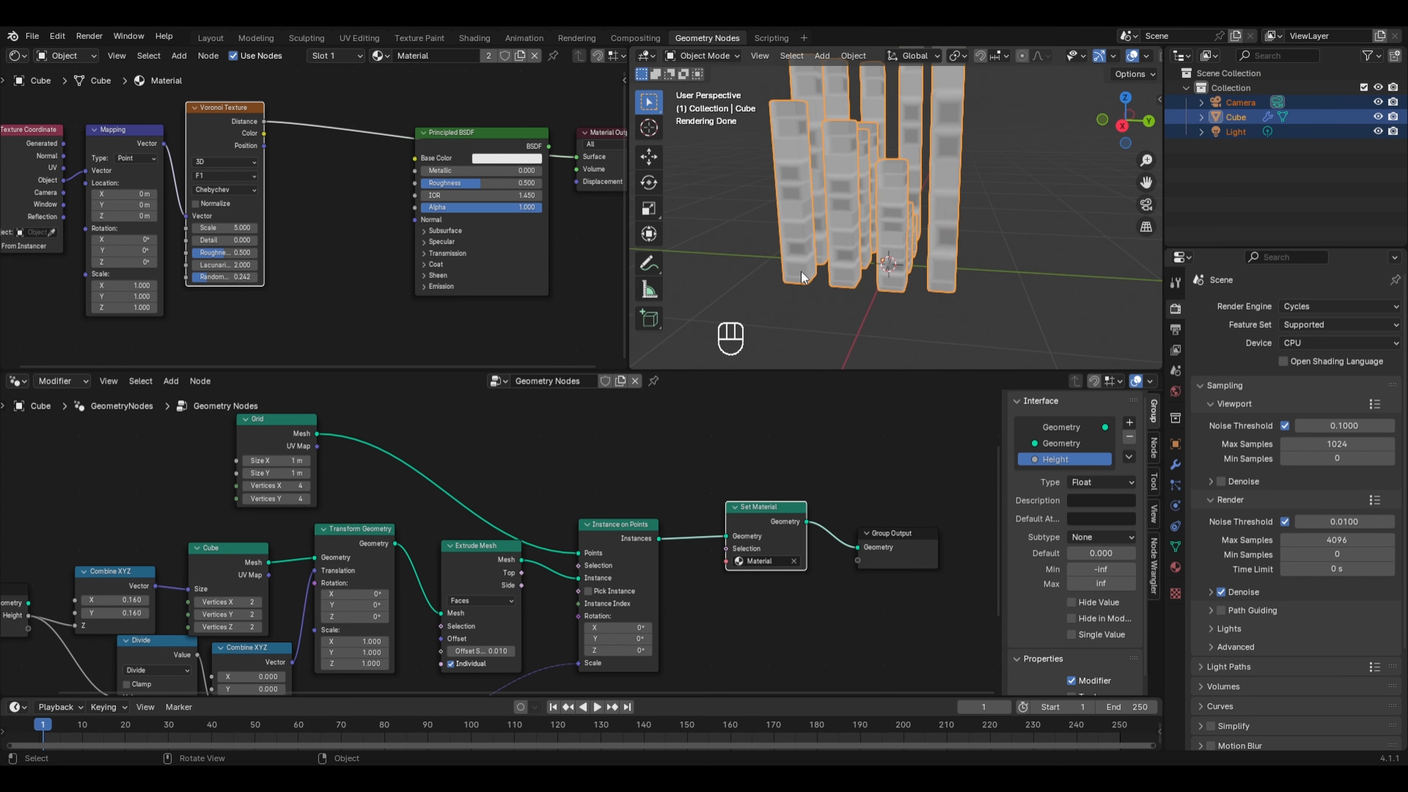
pyautogui.doubleClick(216, 278)
pyautogui.press('Return')
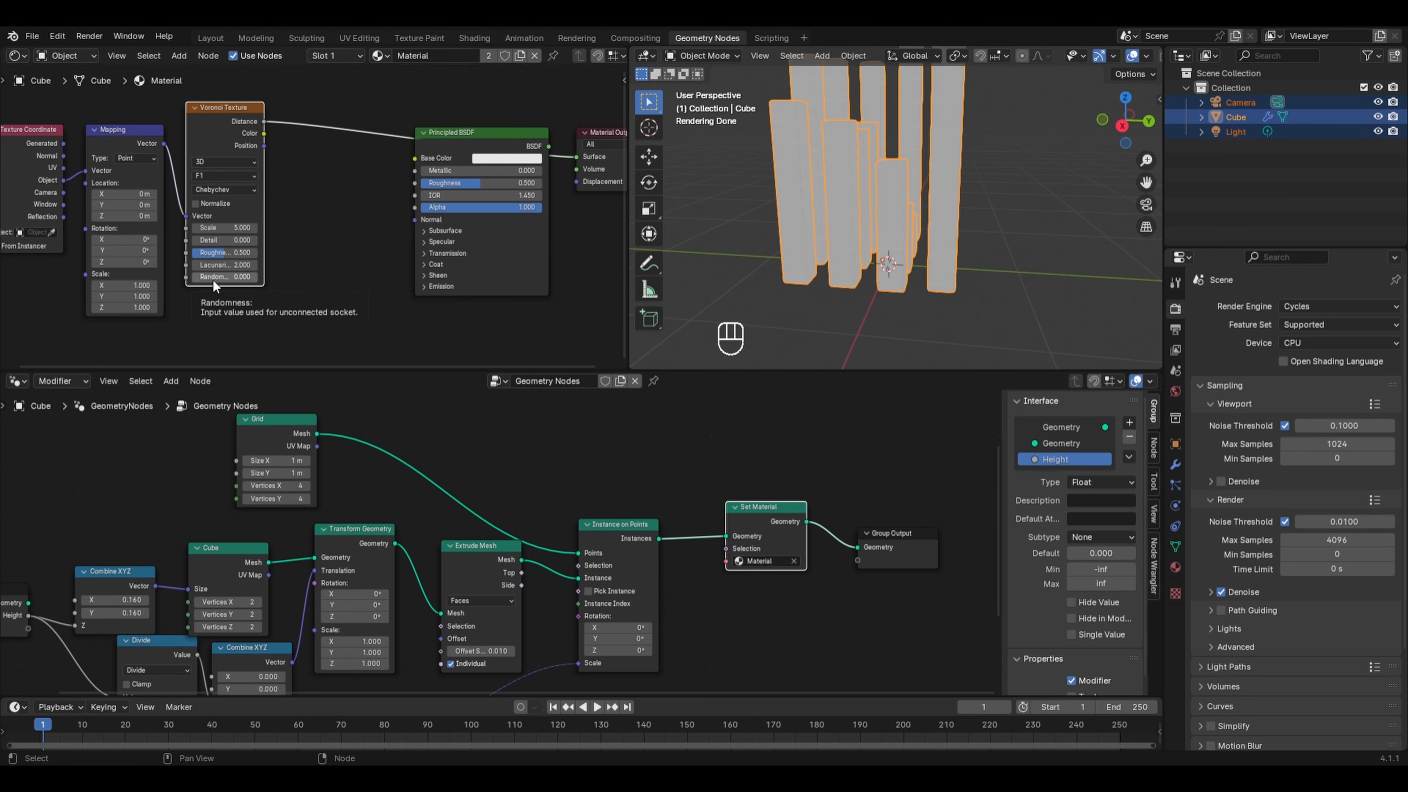
# - Set the Voronoi Scale to 10
pyautogui.moveTo(232, 225); pyautogui.dragTo(250, 226)
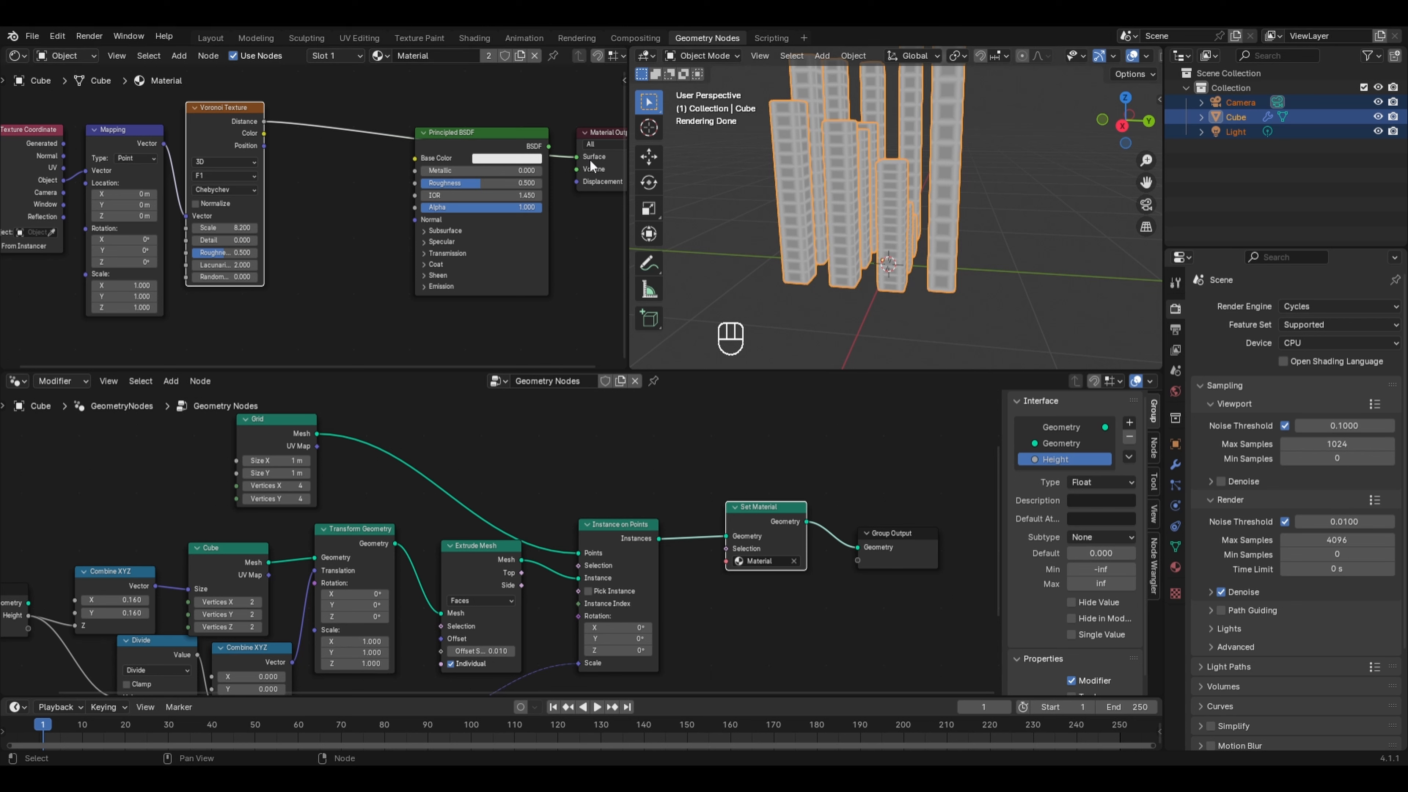
pyautogui.click(246, 227)
pyautogui.write('10')
pyautogui.press('Return')
pyautogui.scroll(4, 894, 179)
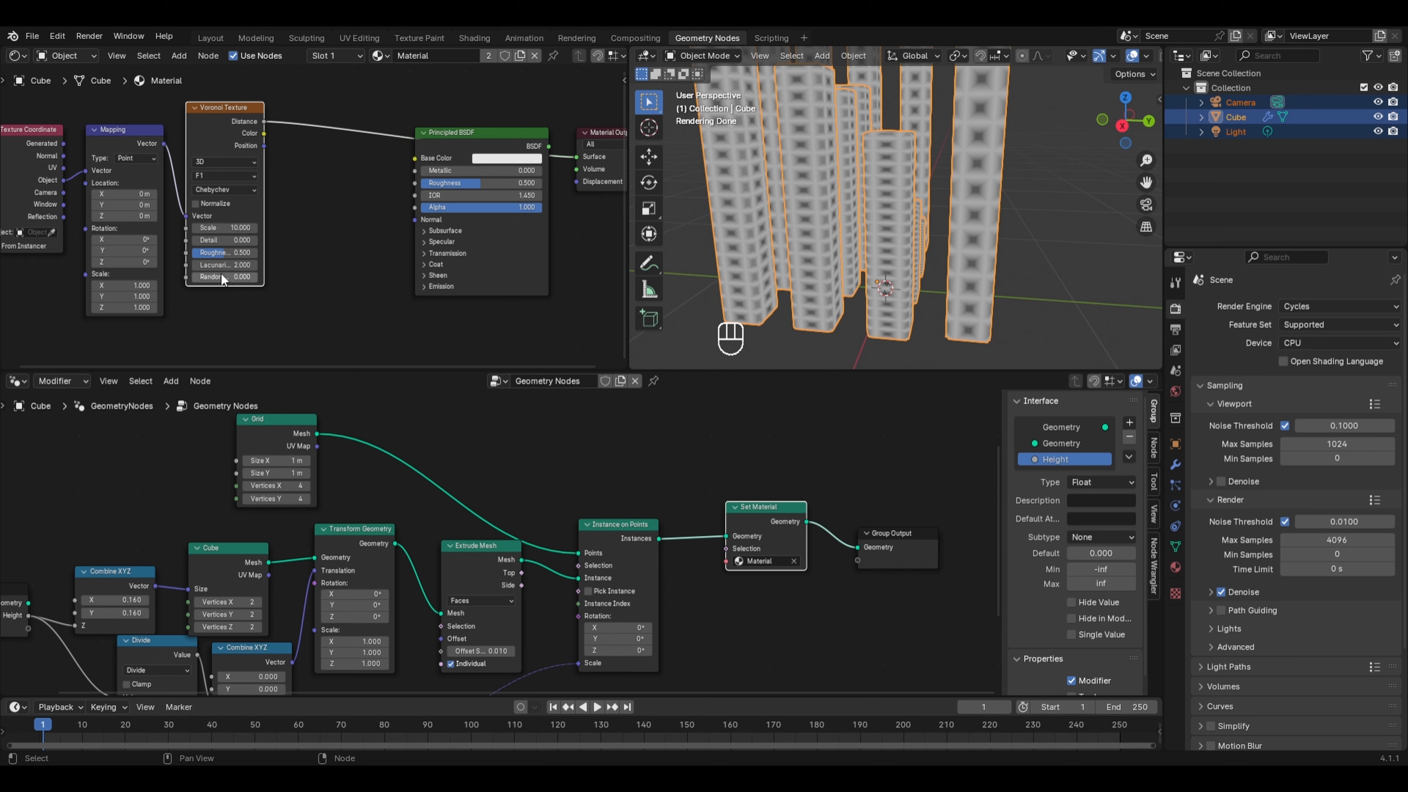
# - Set the Voronoi Texture Scale to 12
pyautogui.click(235, 191)
pyautogui.doubleClick(236, 232)
pyautogui.write('12')
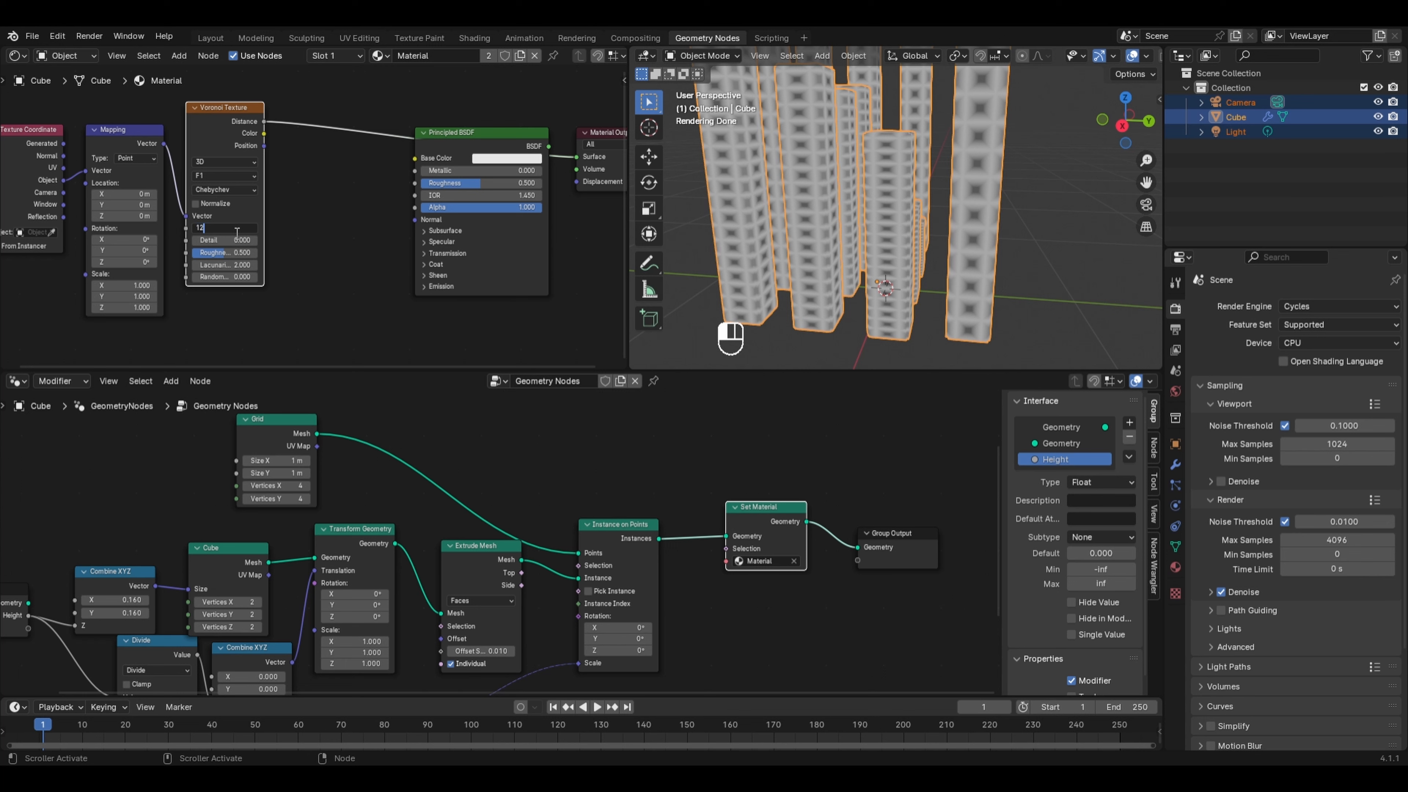
pyautogui.press('Return')
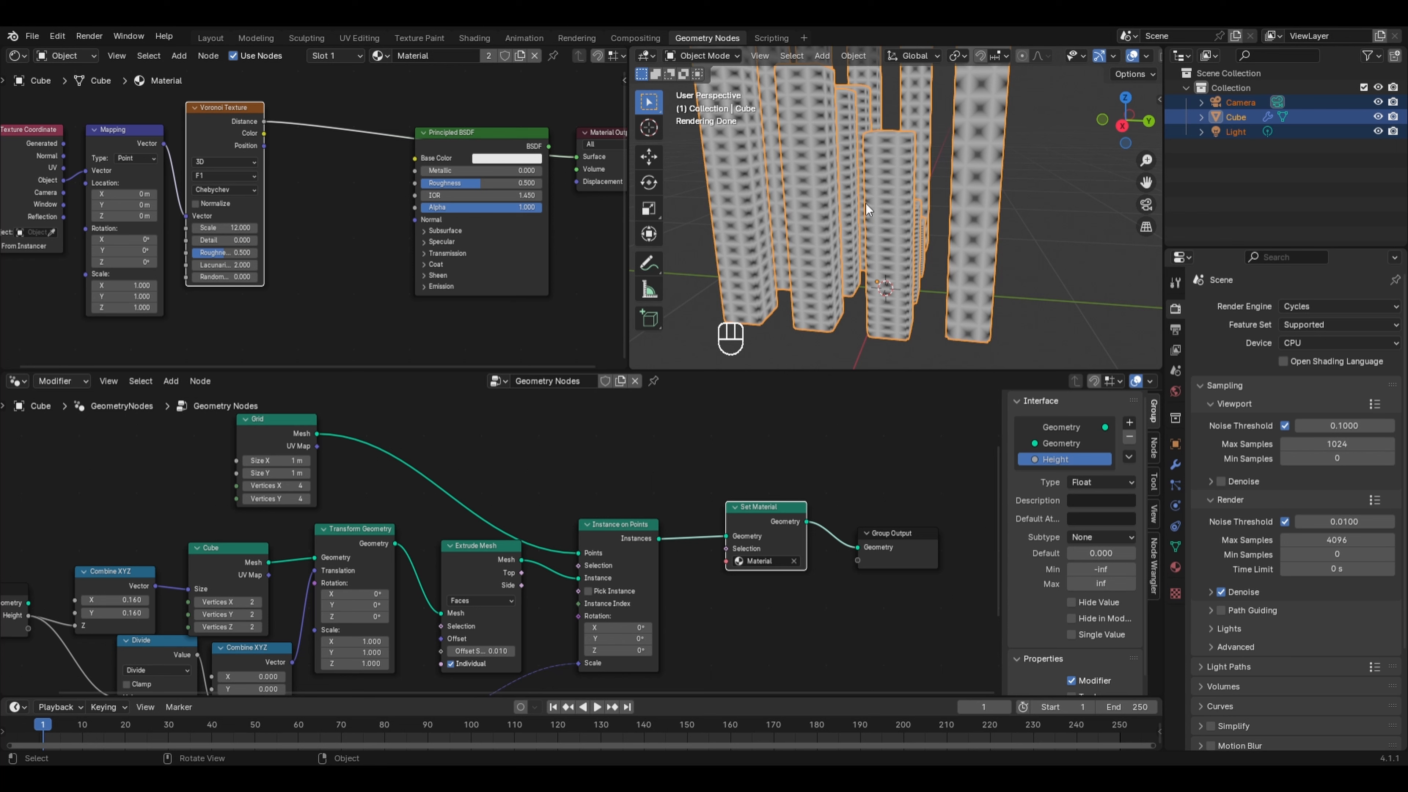
# - Set the Mapping node's Y scale to 1.5
pyautogui.doubleClick(115, 297)
pyautogui.write('1.5')
pyautogui.press('Return')
pyautogui.moveTo(849, 265); pyautogui.dragTo(886, 297, button='middle')
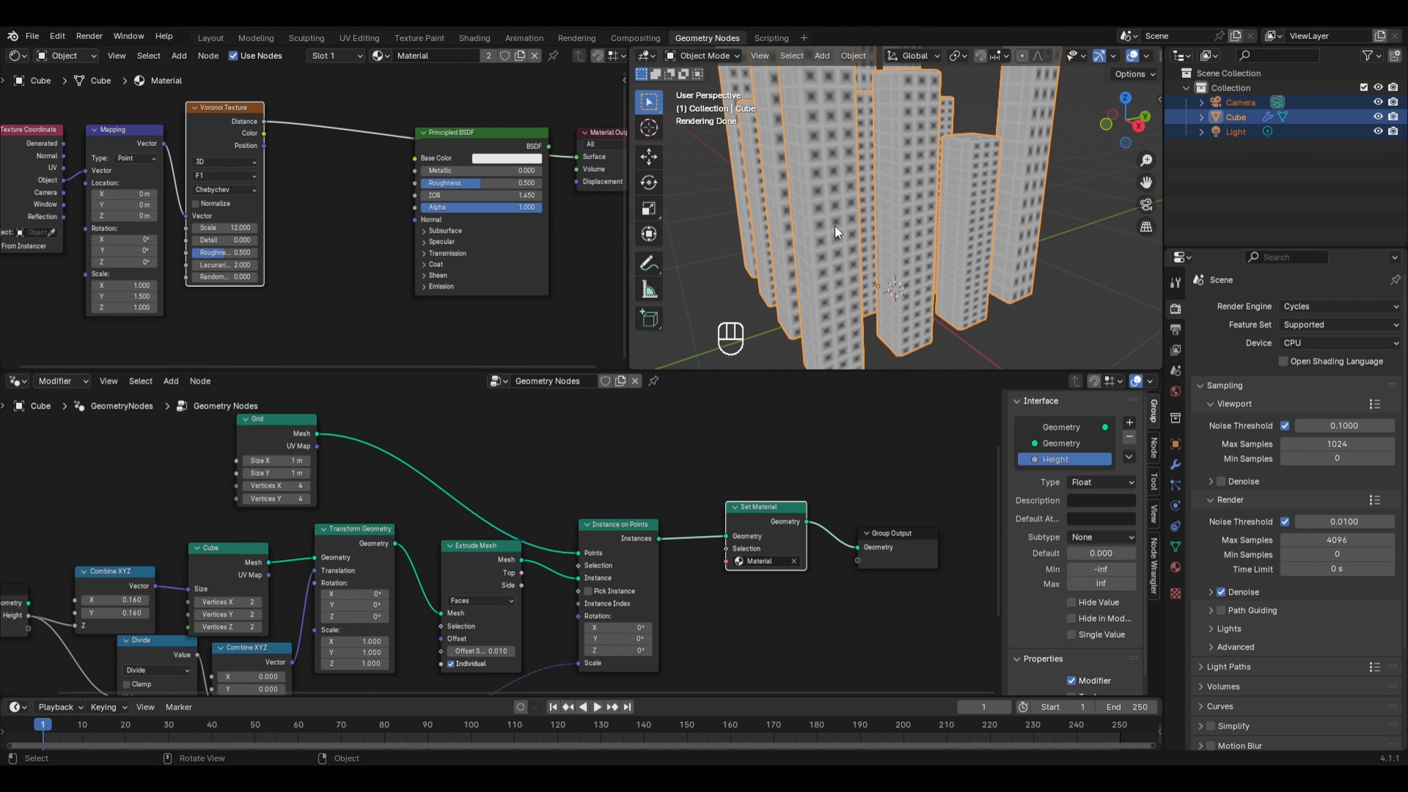
# - Insert a Color Ramp after the Voronoi Texture and move its white stop to about 0.195
pyautogui.hotkey('shift', 'a')
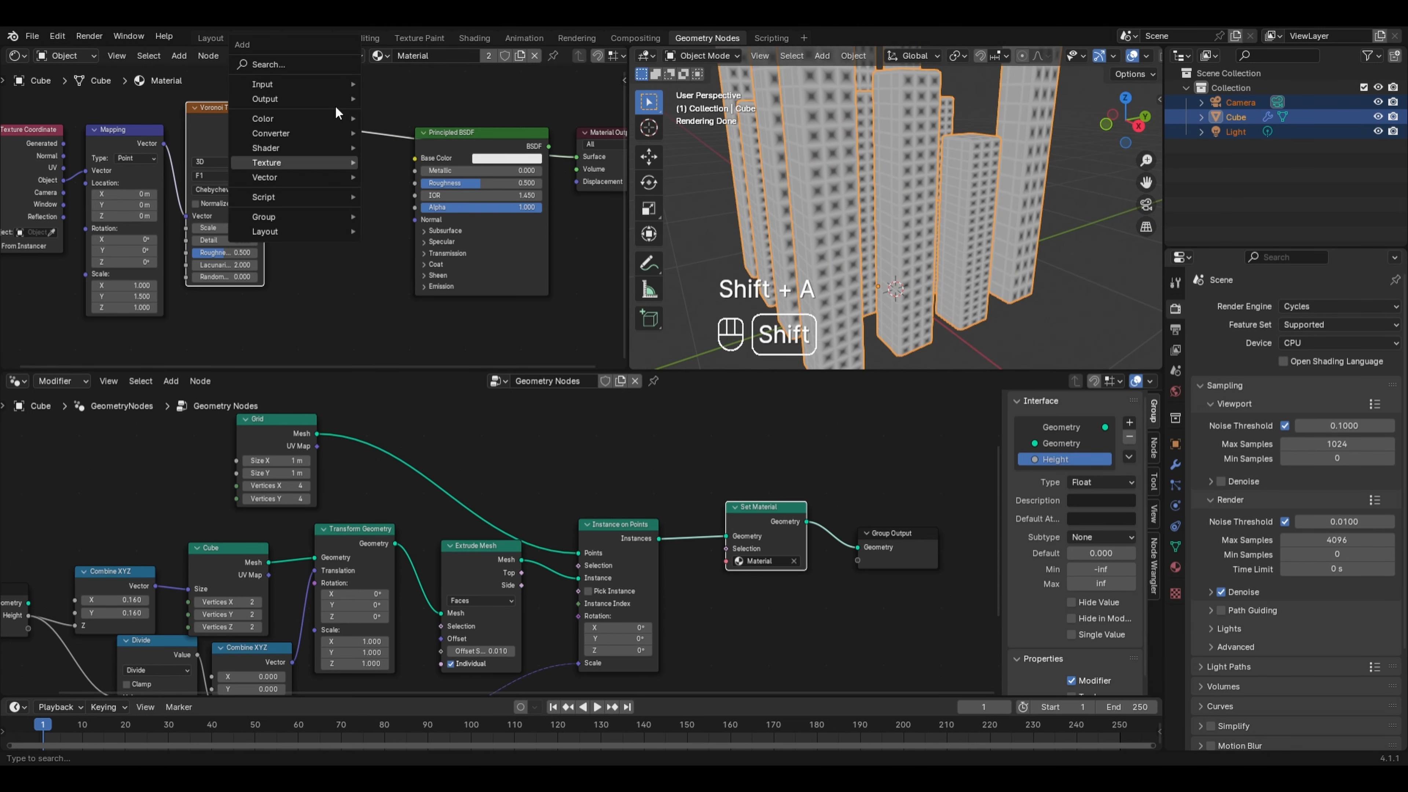
pyautogui.moveTo(331, 135)
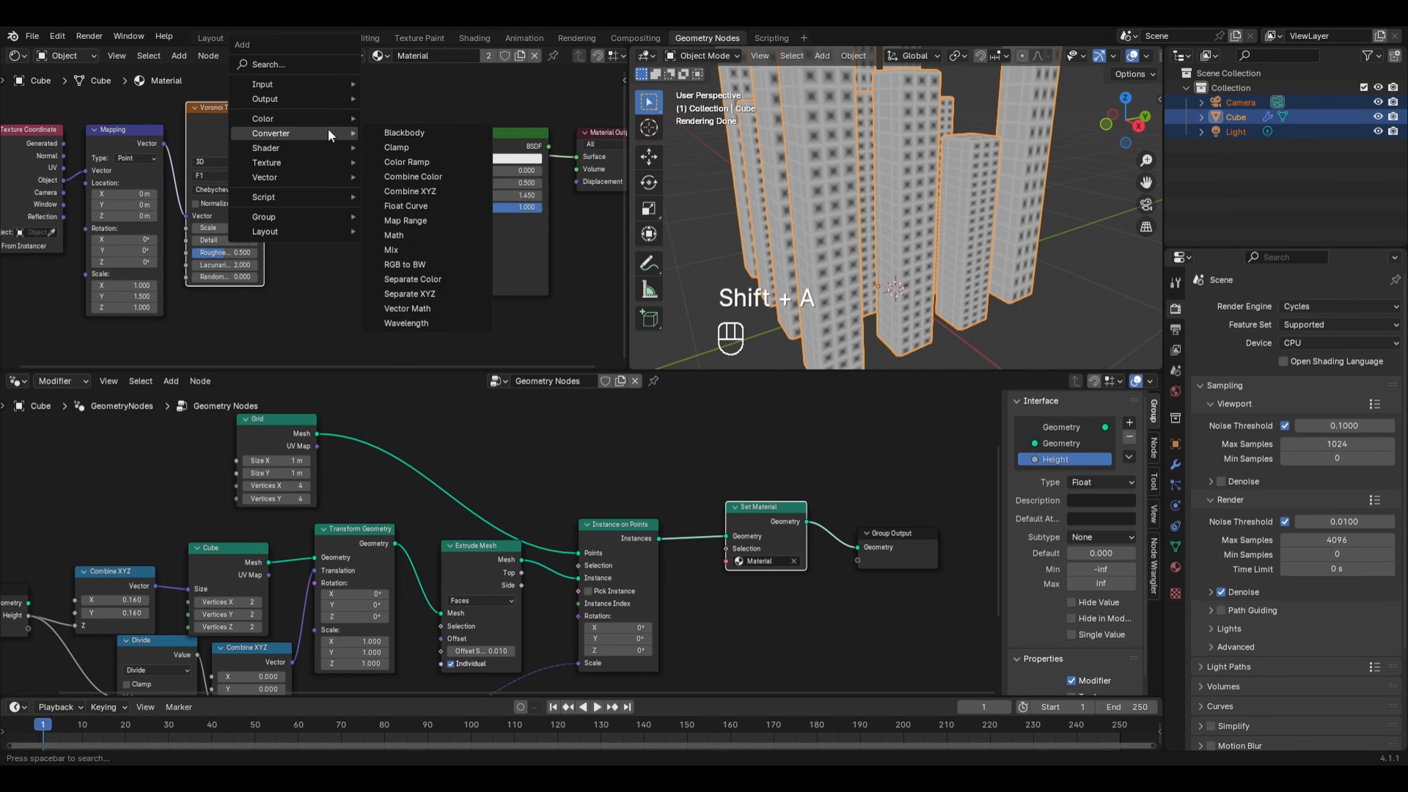
pyautogui.click(418, 162)
pyautogui.click(306, 136)
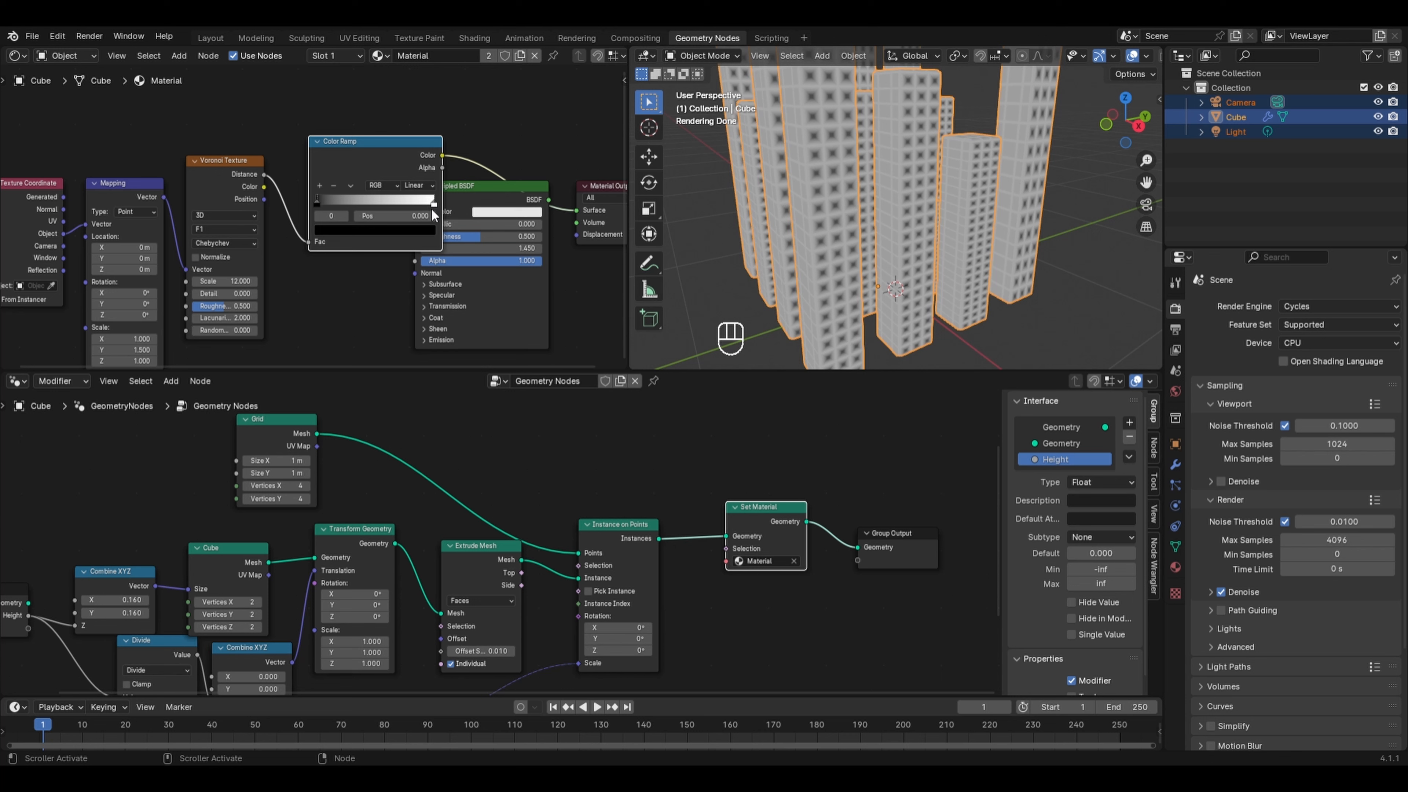
pyautogui.click(413, 232)
pyautogui.moveTo(434, 201); pyautogui.dragTo(339, 203)
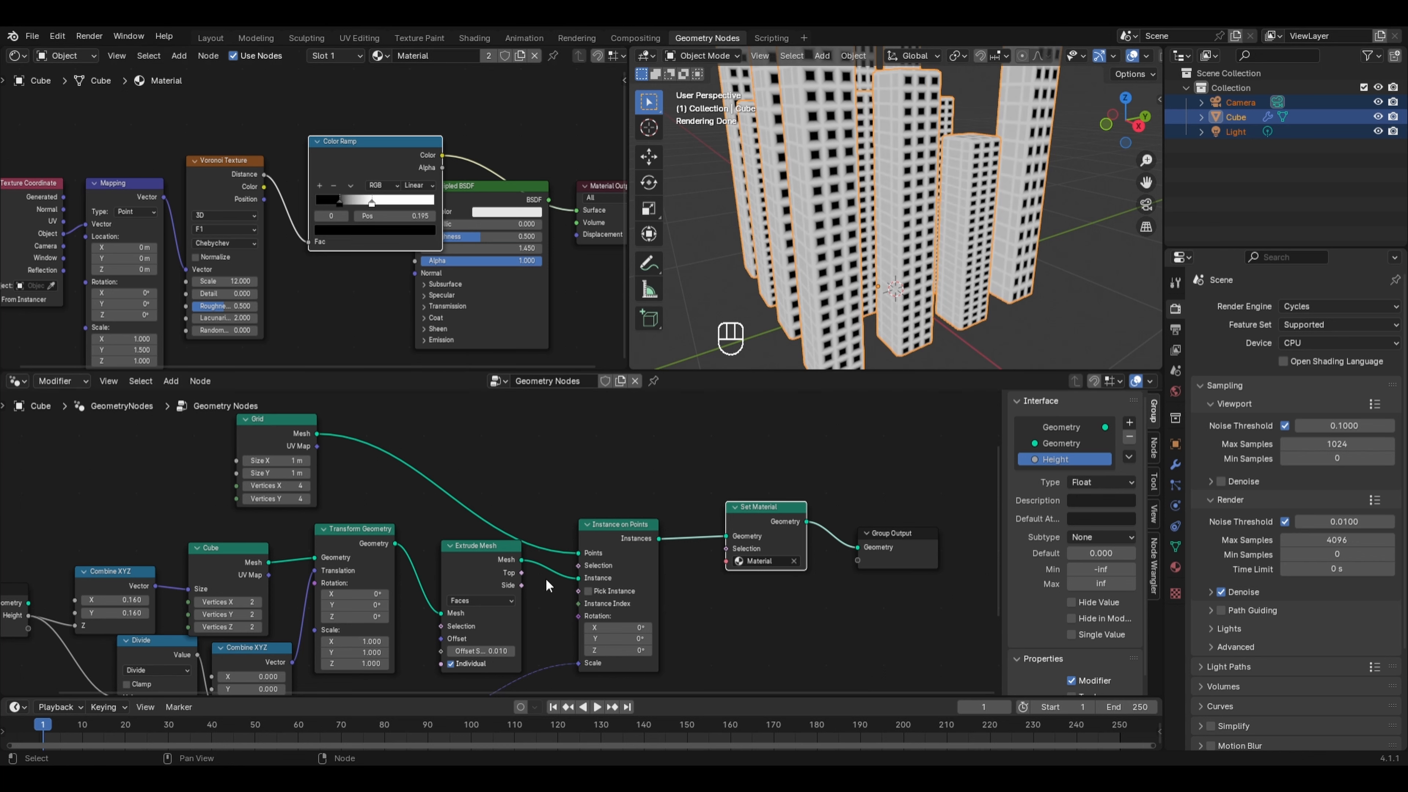
# - Move the Principled BSDF down and duplicate it beside the original
pyautogui.keyDown('alt'); pyautogui.moveTo(492, 188); pyautogui.dragTo(519, 253); pyautogui.keyUp('alt')
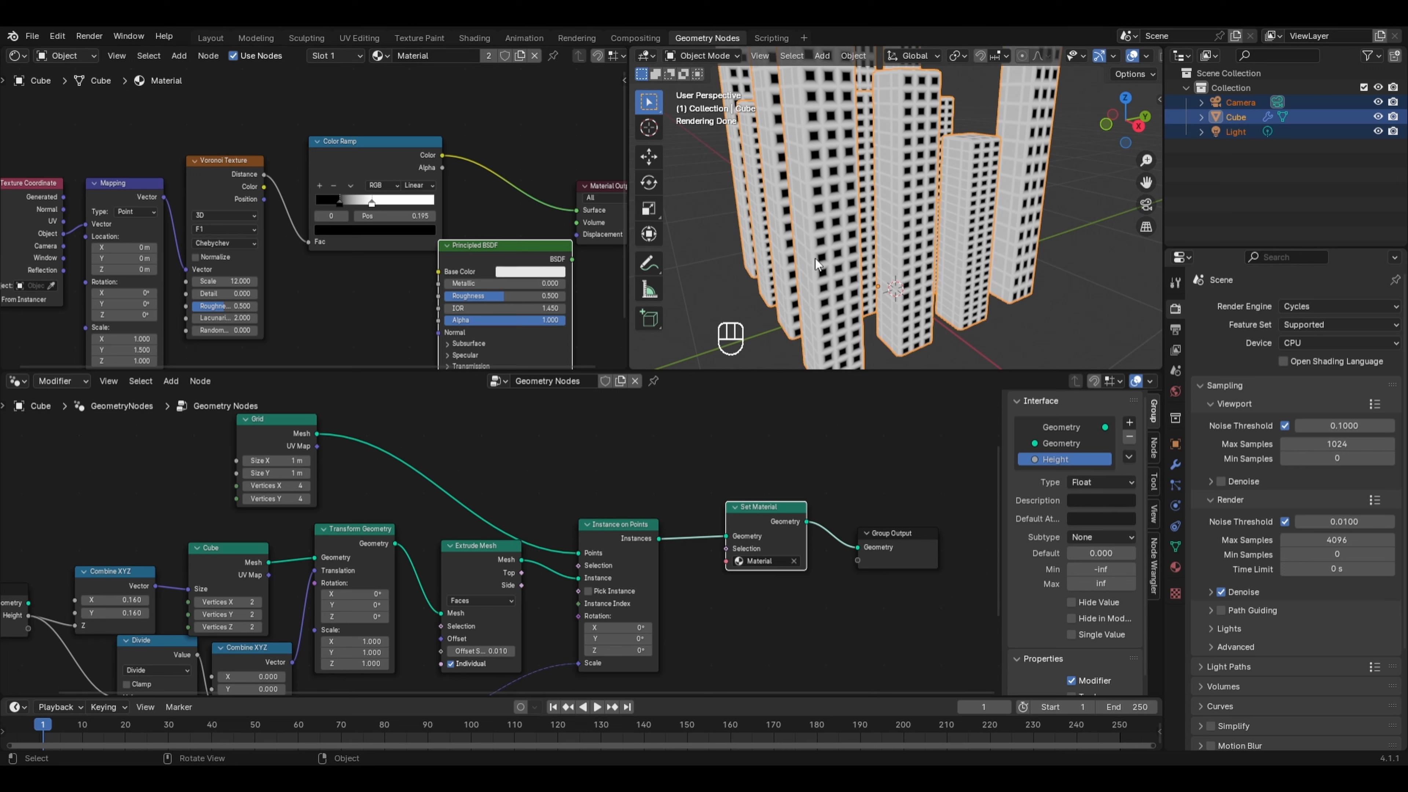
pyautogui.hotkey('shift', 'd')
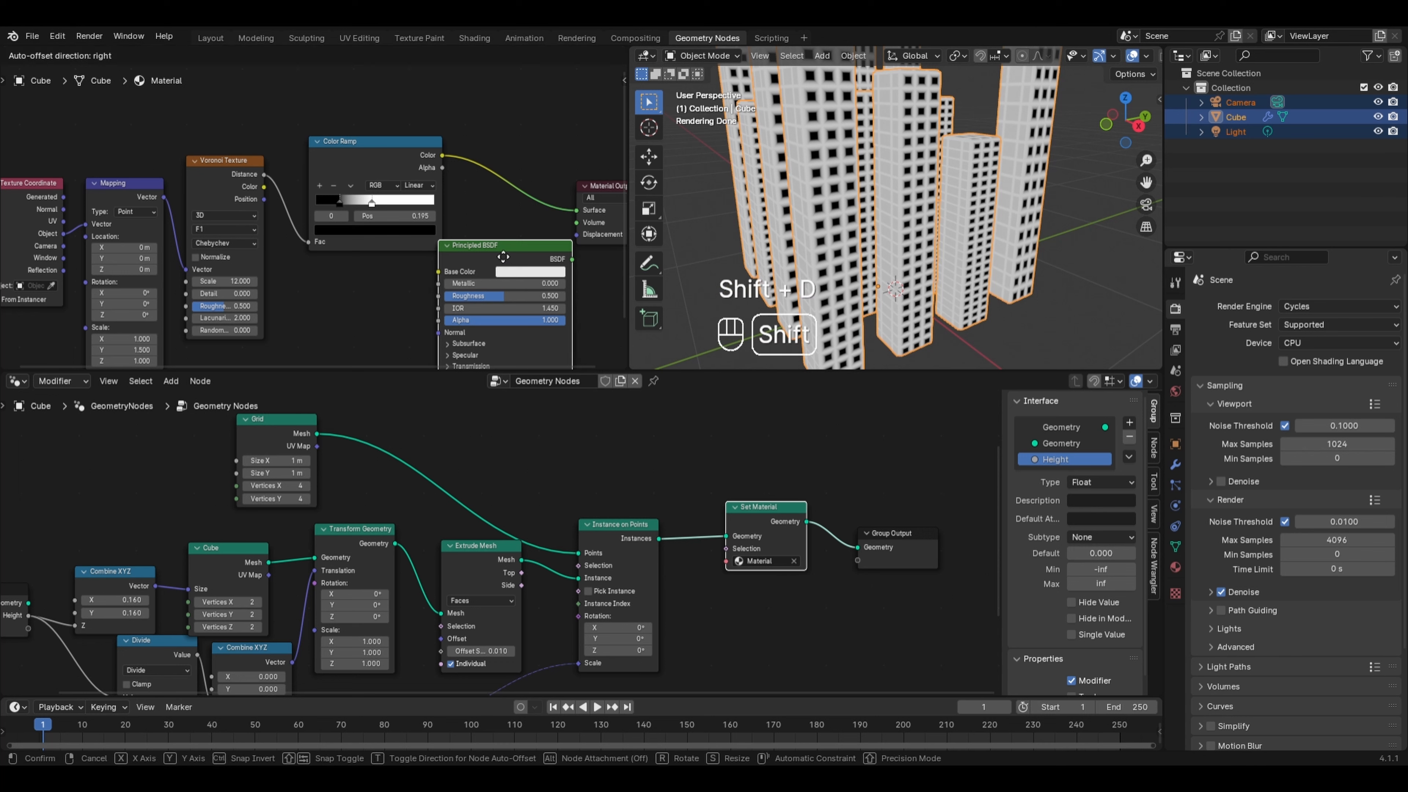
pyautogui.click(367, 287)
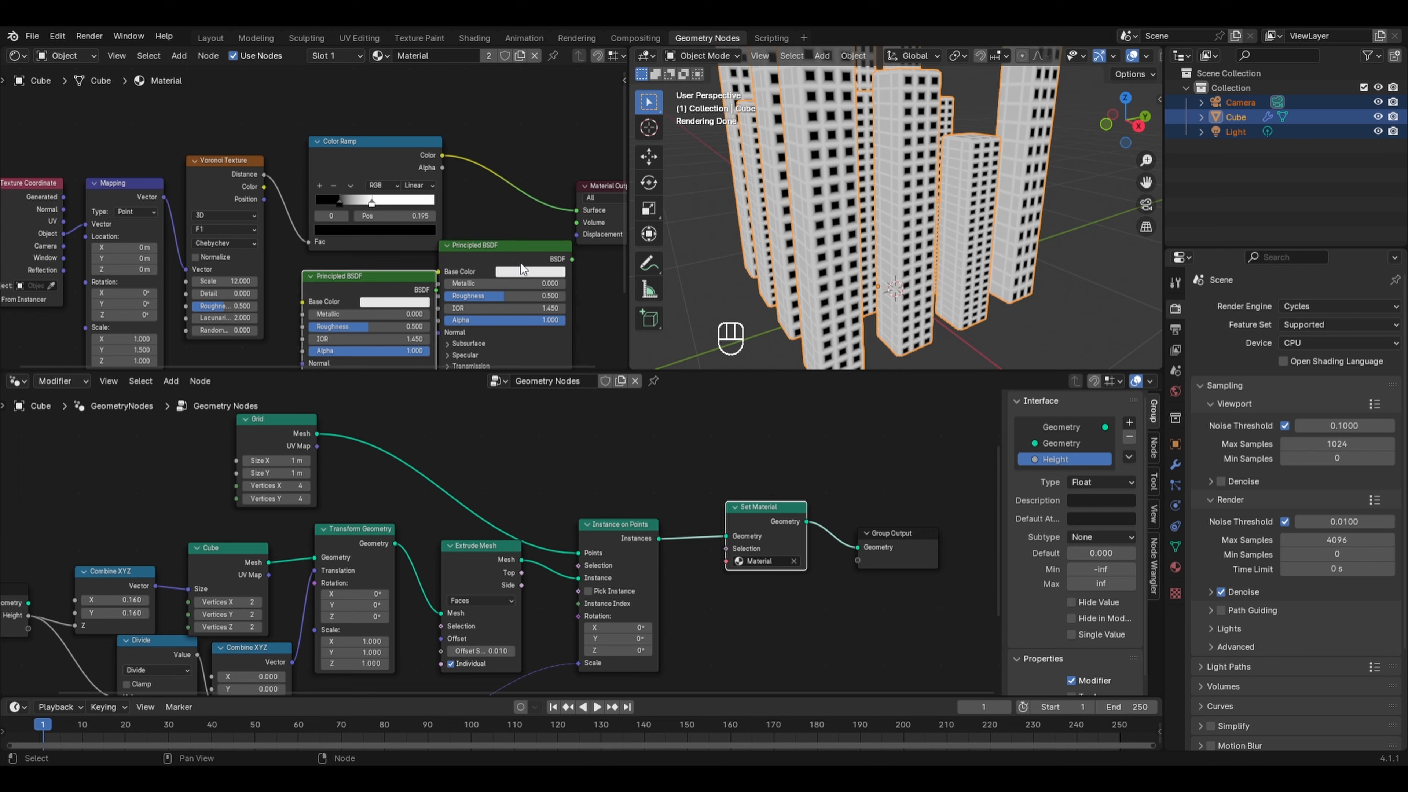
pyautogui.moveTo(515, 255); pyautogui.dragTo(518, 285)
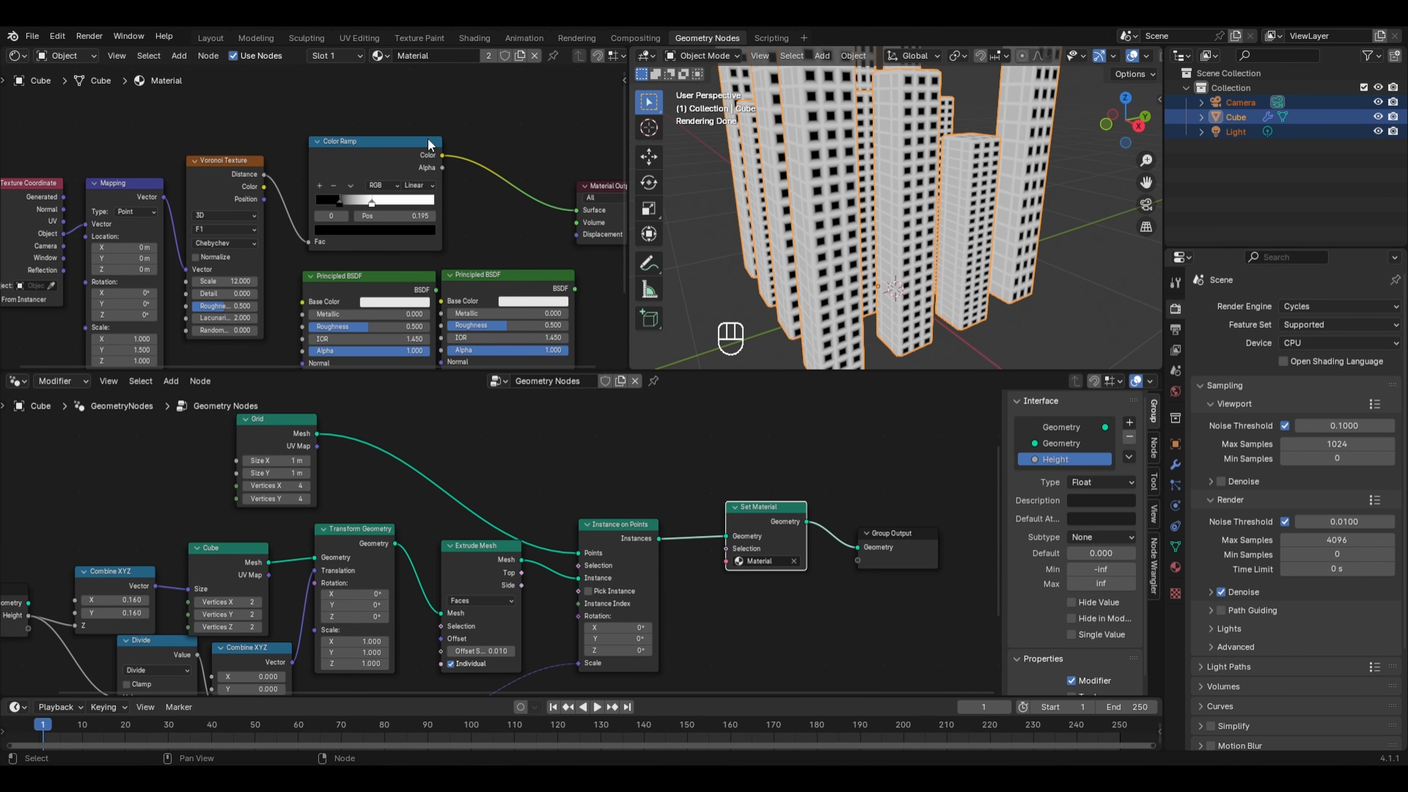
# - Insert a Mix Shader into the link from the Color Ramp to the Material Output
pyautogui.hotkey('shift', 'a')
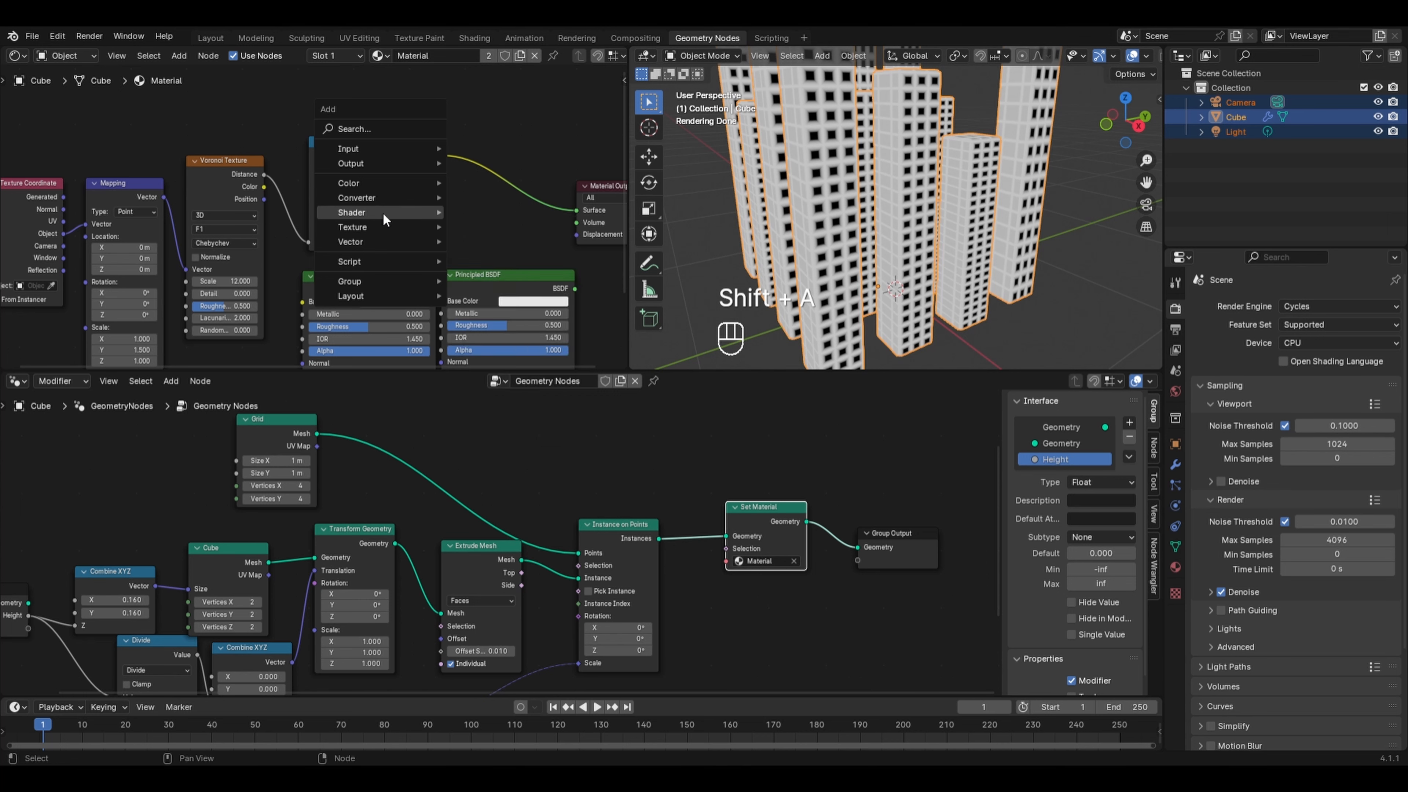
pyautogui.moveTo(383, 213)
pyautogui.click(492, 314)
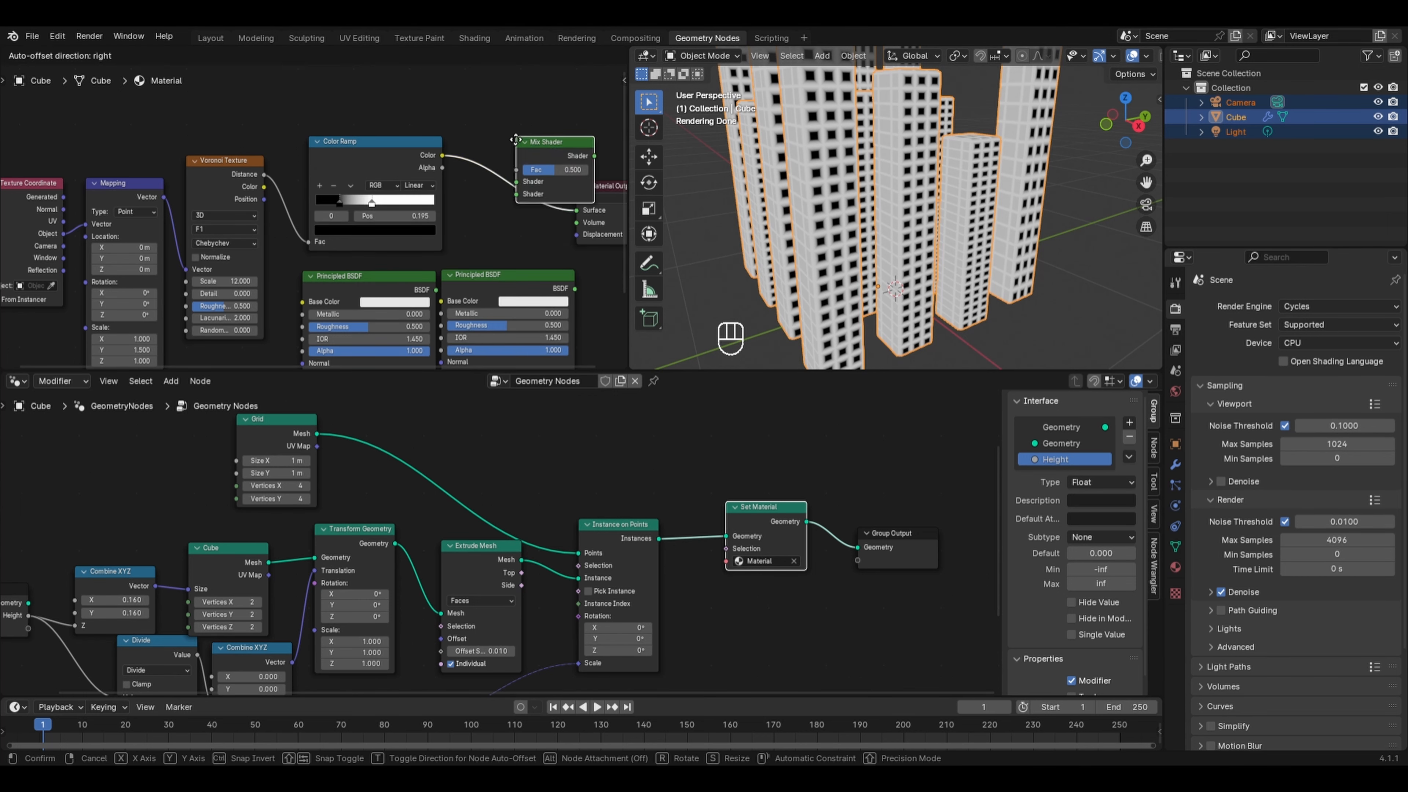
pyautogui.click(537, 217)
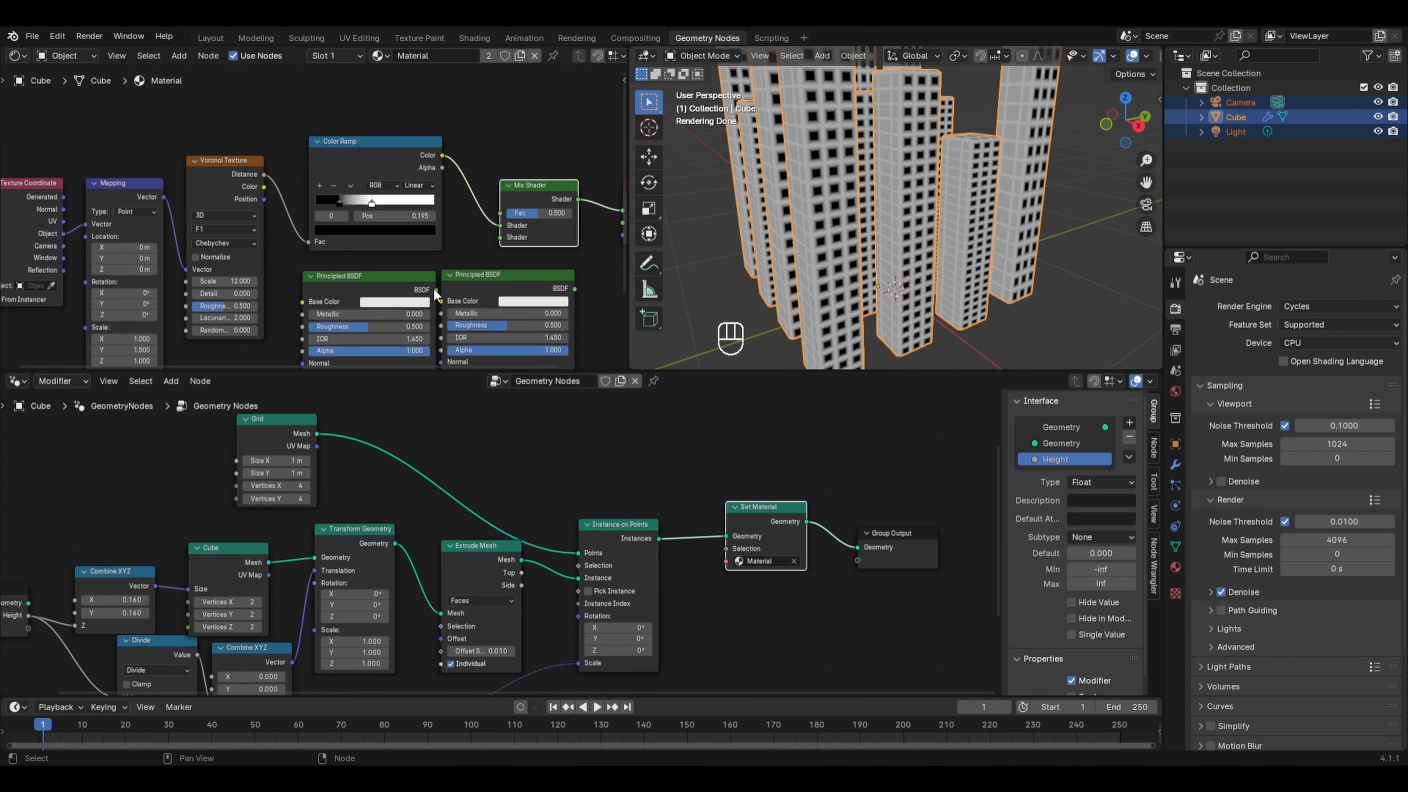
# - Connect both Principled BSDFs to the Mix Shader's shader inputs and the Color Ramp Color to its Fac
pyautogui.moveTo(436, 291); pyautogui.dragTo(500, 225)
pyautogui.click(576, 288)
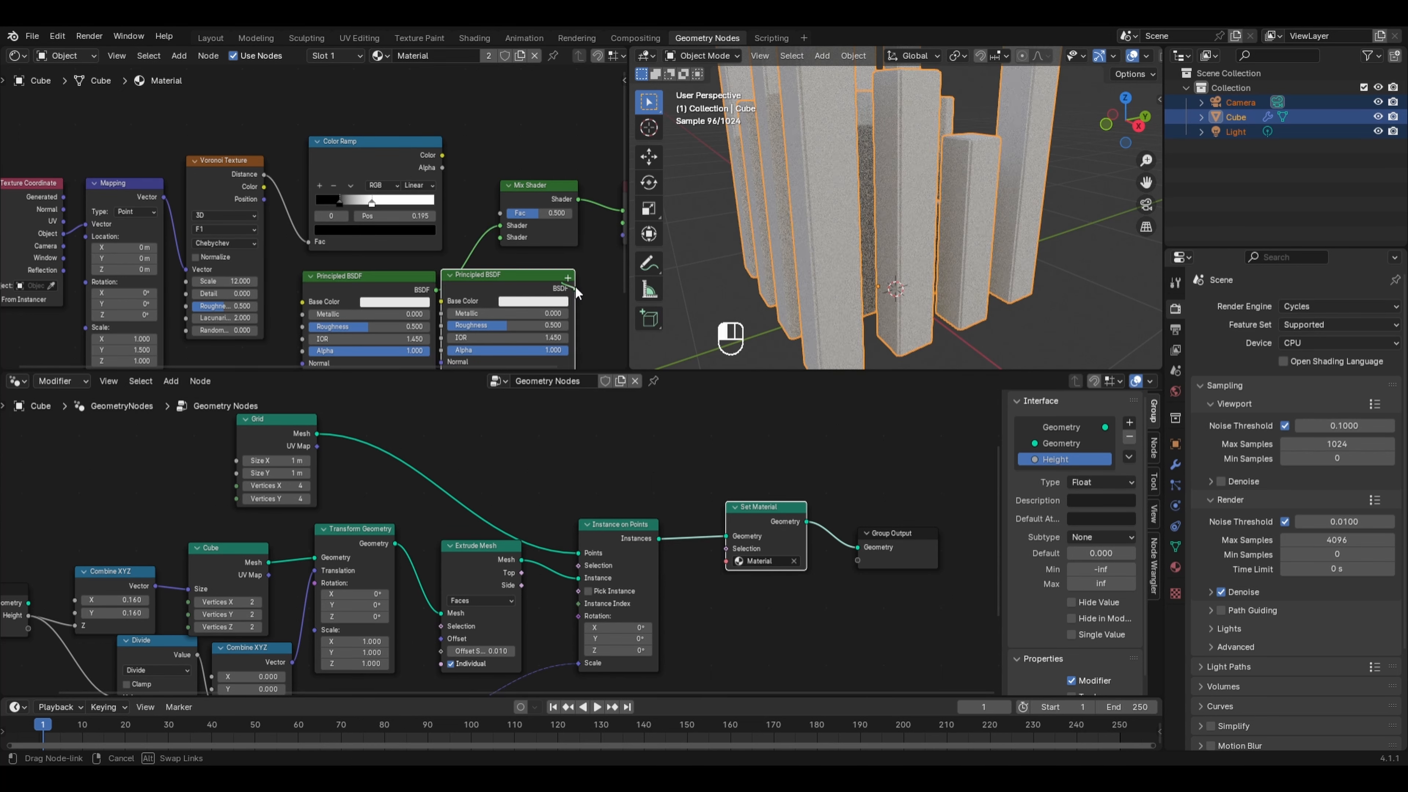
pyautogui.moveTo(575, 288); pyautogui.dragTo(499, 237)
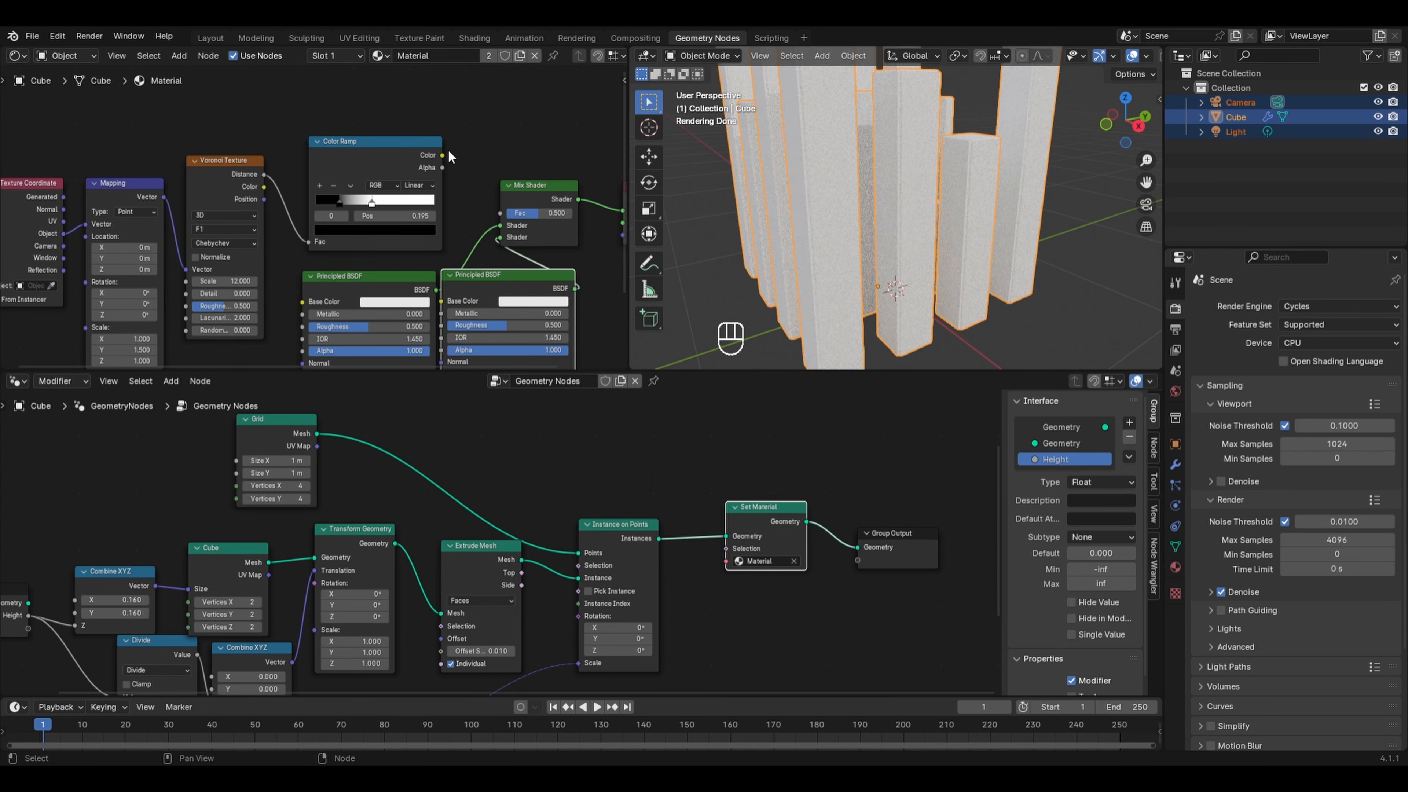
pyautogui.moveTo(442, 155); pyautogui.dragTo(451, 159)
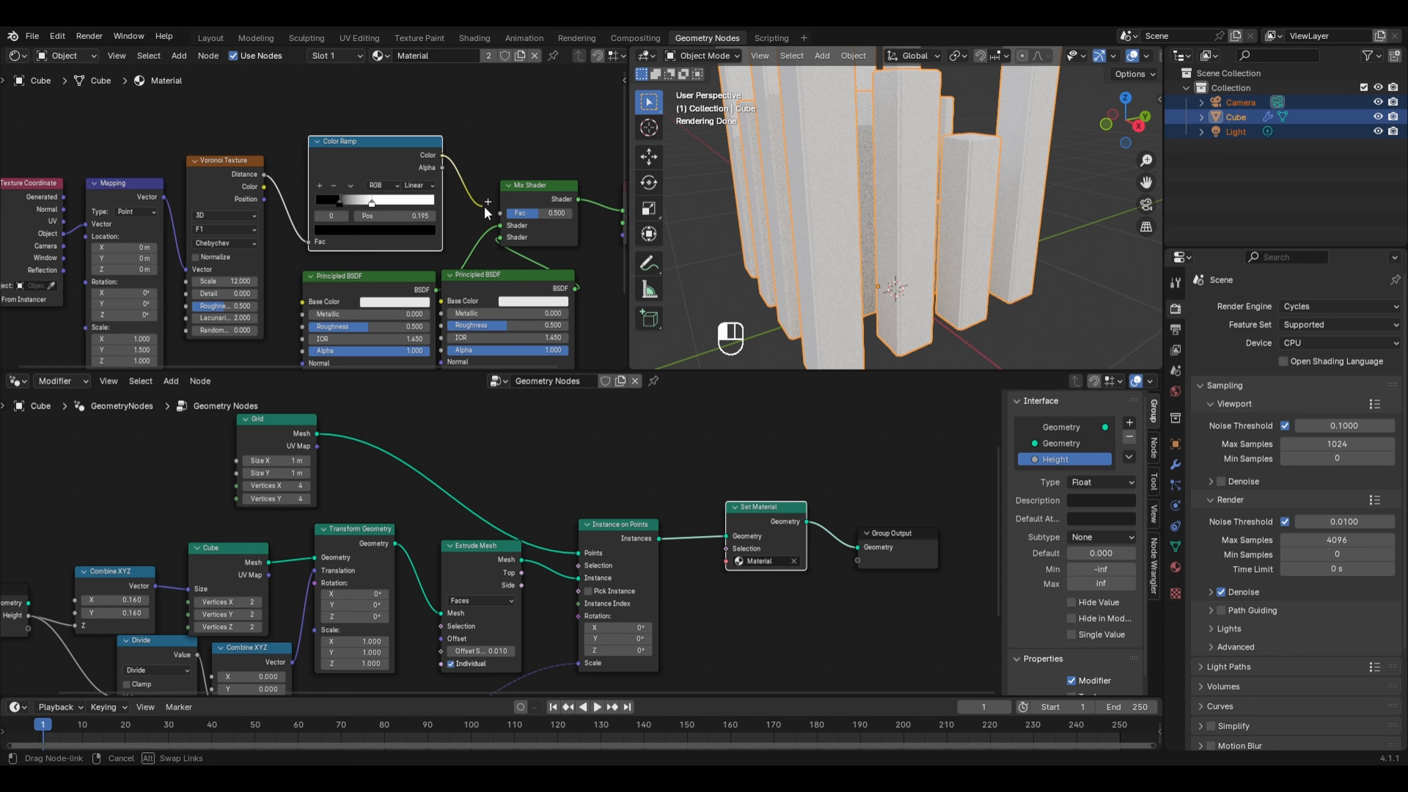
pyautogui.moveTo(484, 206); pyautogui.dragTo(490, 208)
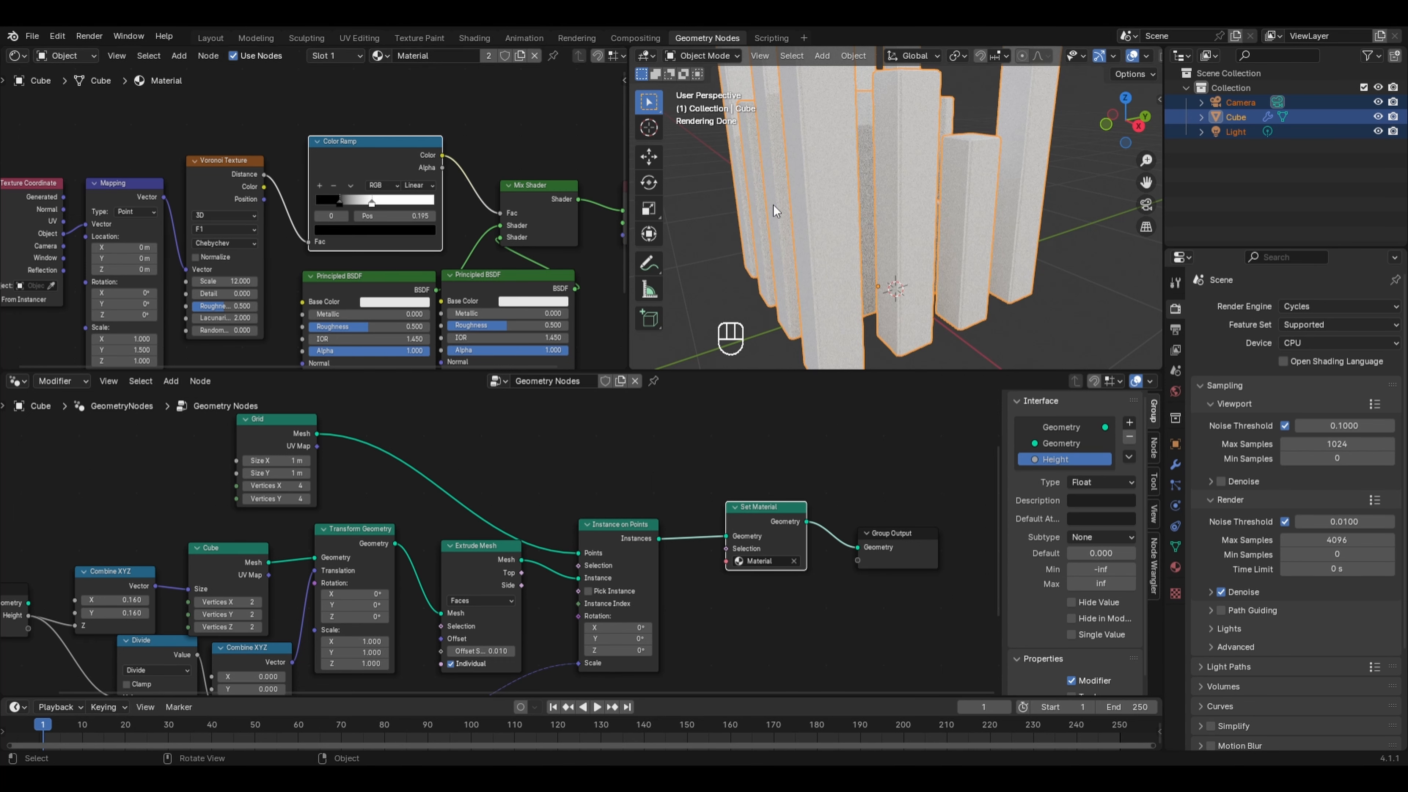
# - Set the first Principled BSDF's base color to black
pyautogui.scroll(-2, 773, 203)
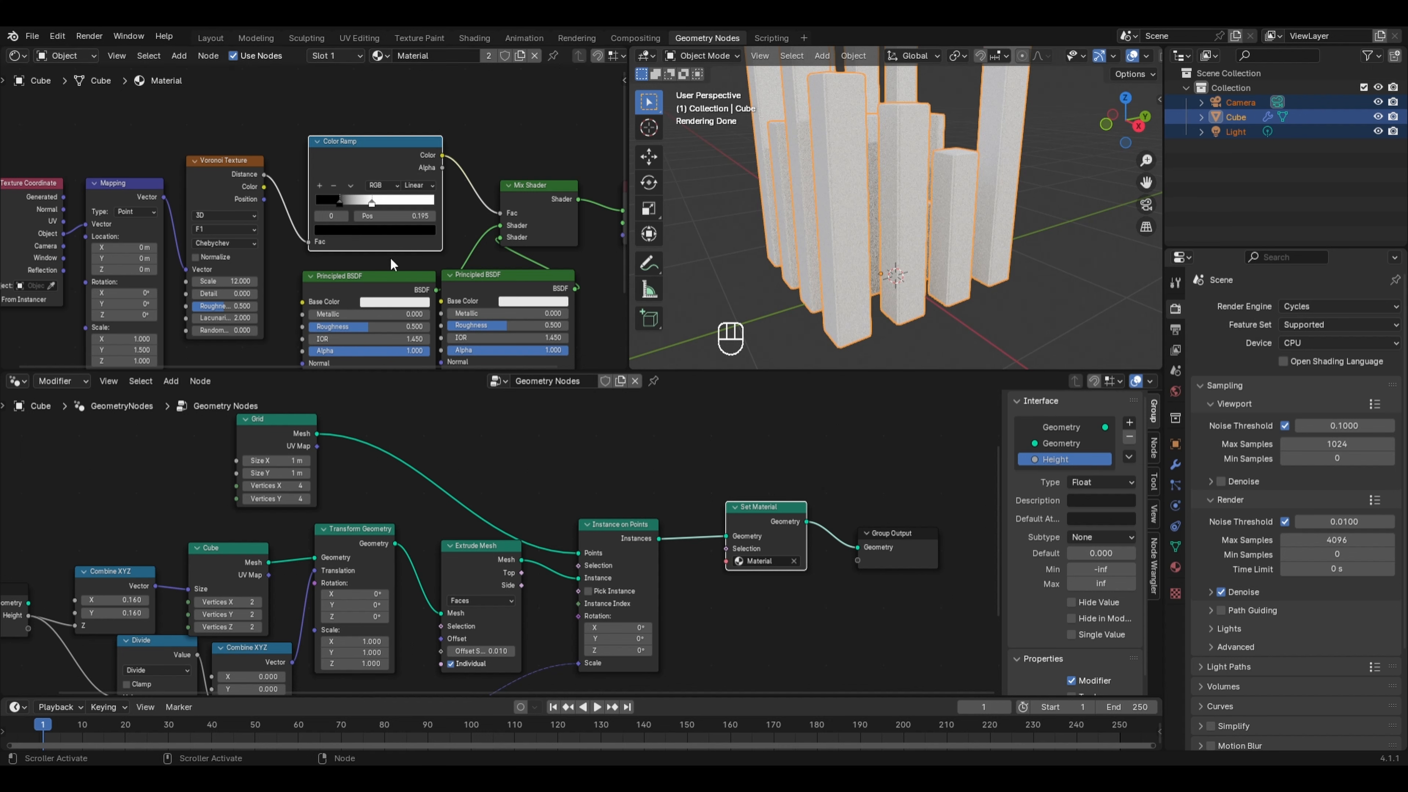
pyautogui.moveTo(379, 287); pyautogui.dragTo(370, 284)
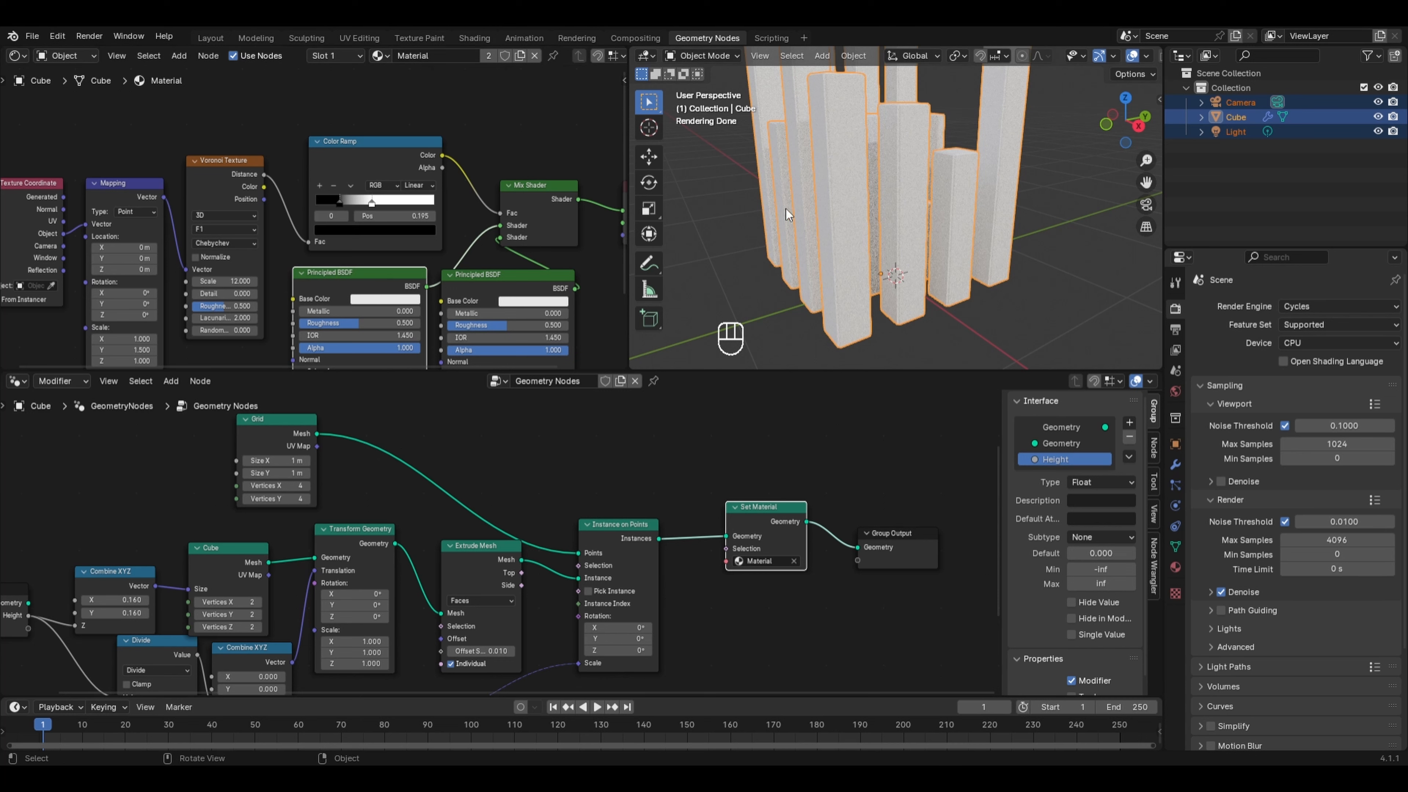
pyautogui.click(380, 302)
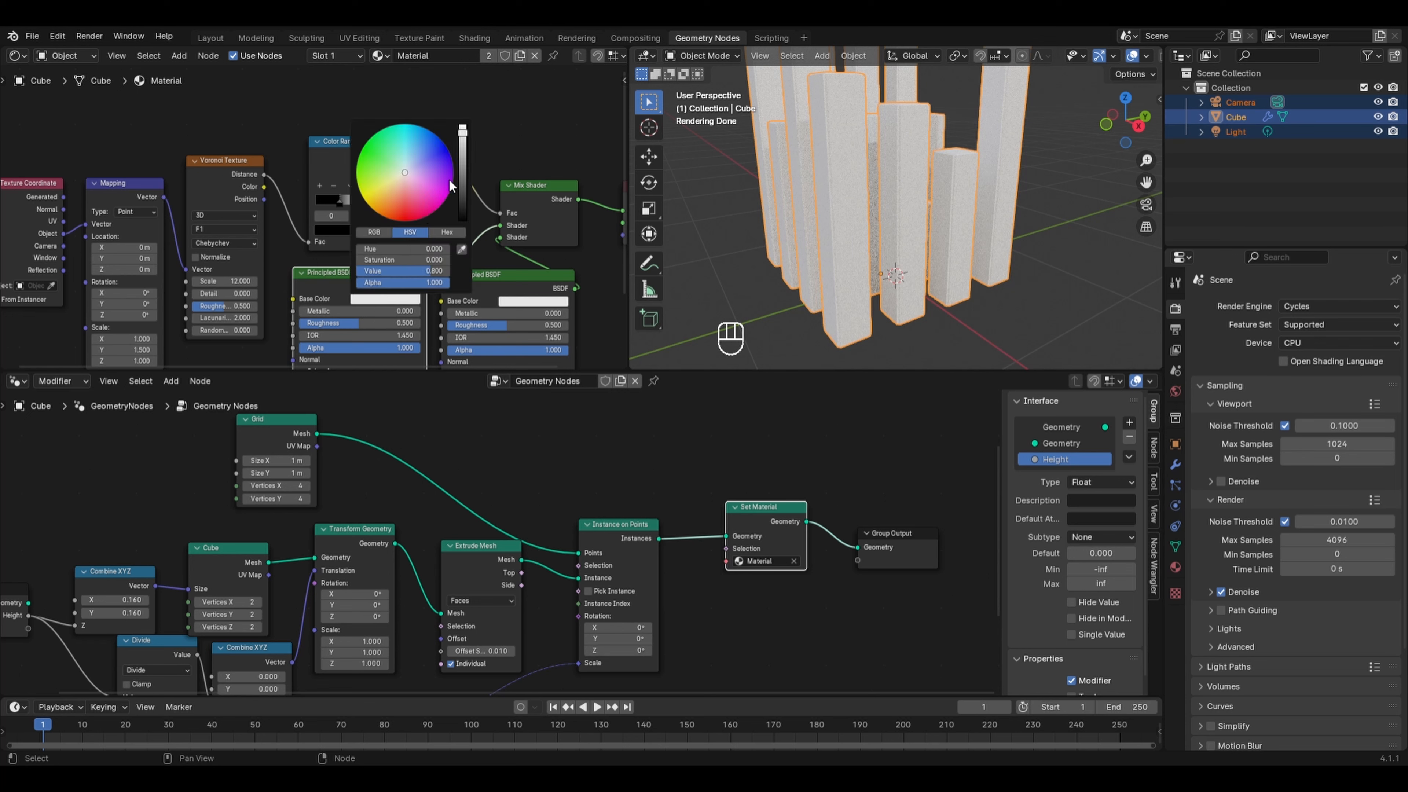
pyautogui.moveTo(401, 270); pyautogui.dragTo(357, 271)
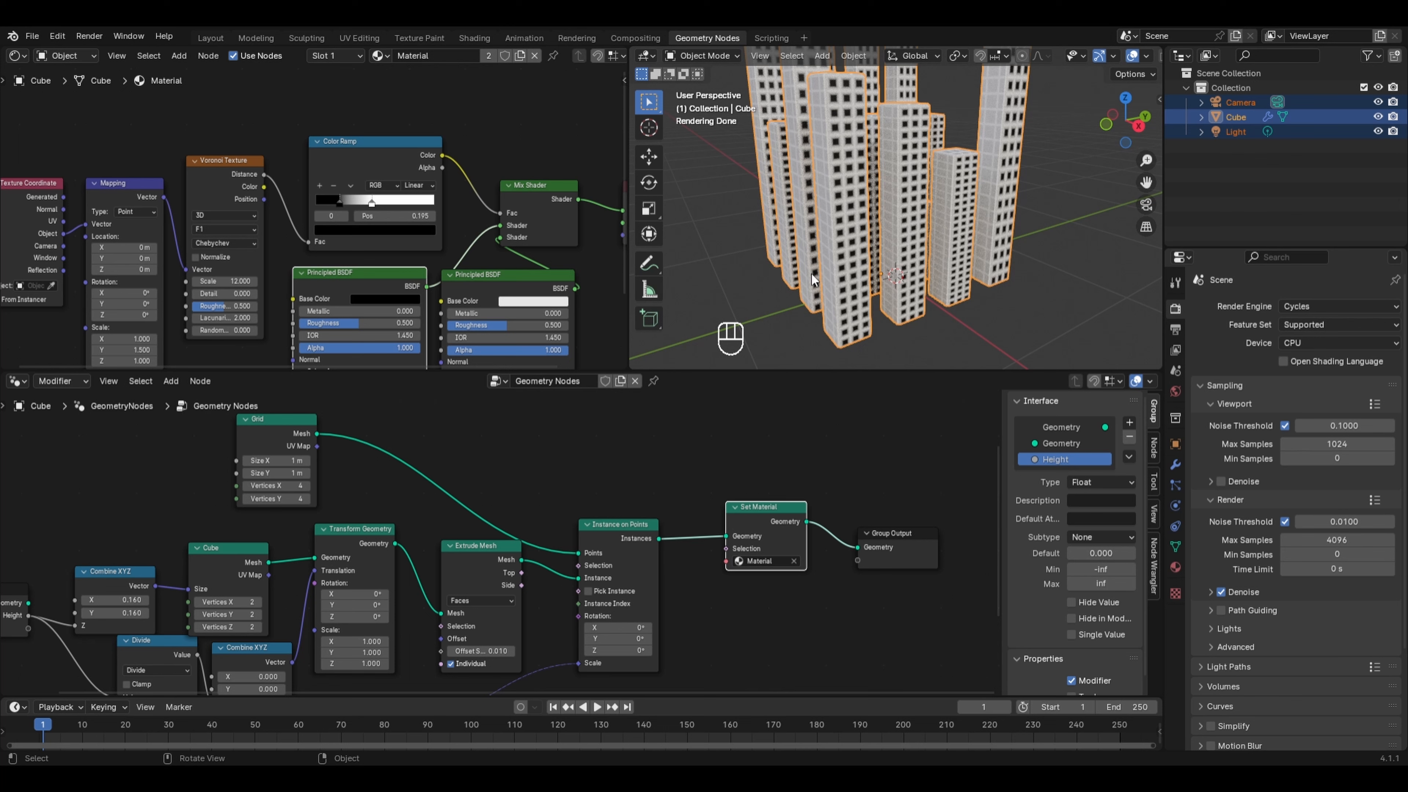
# - Set the Color Ramp interpolation to Constant
pyautogui.moveTo(803, 277); pyautogui.dragTo(837, 279, button='middle')
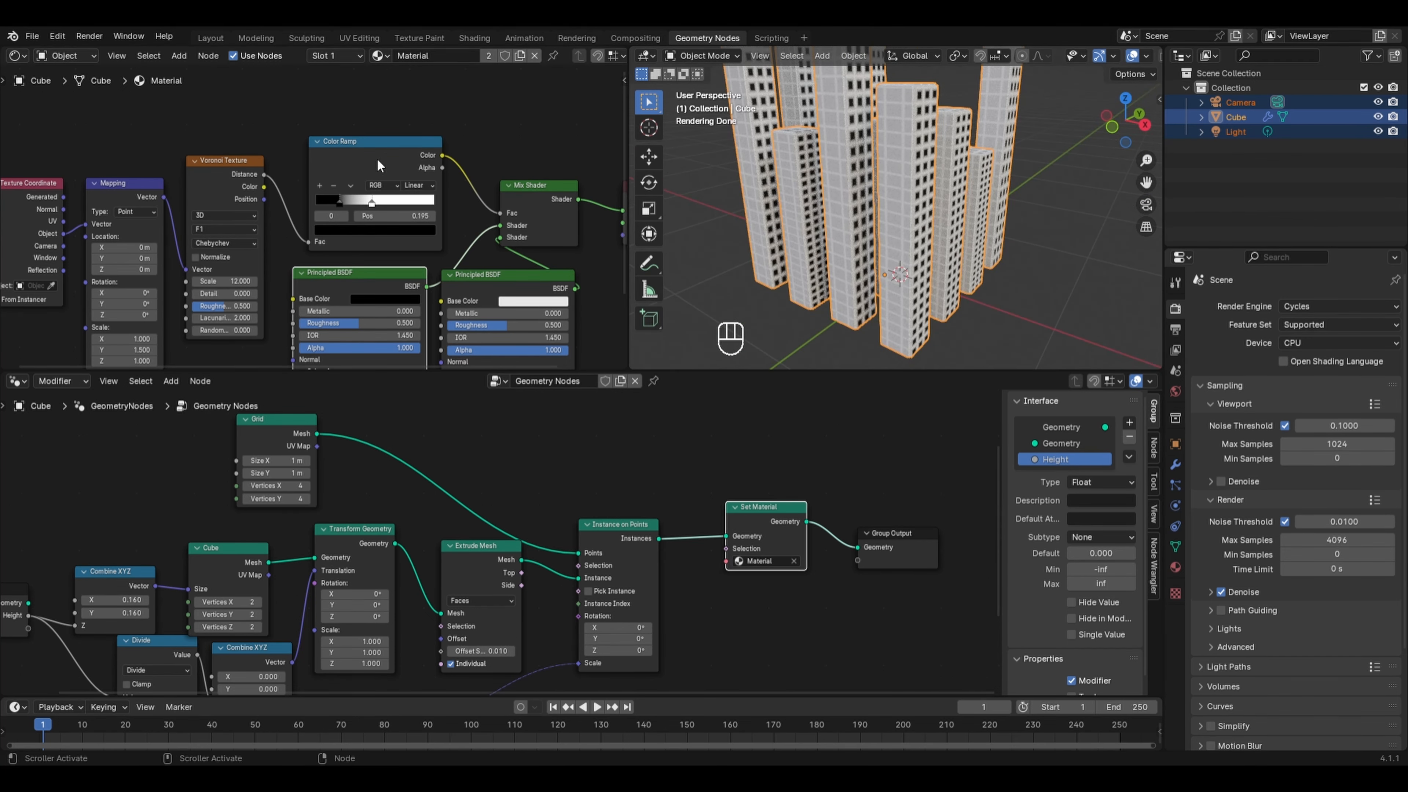
pyautogui.click(418, 185)
pyautogui.click(420, 258)
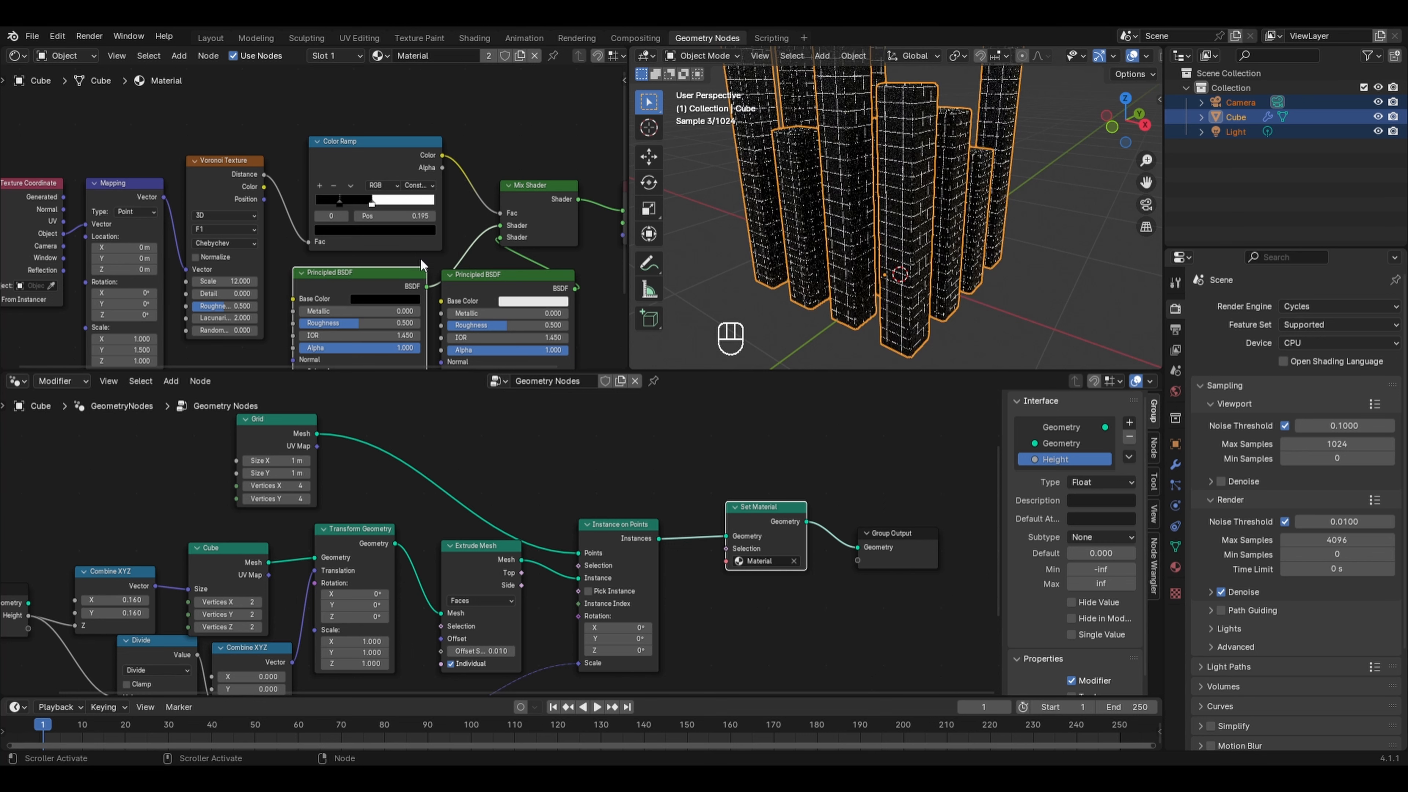
# - Move the Color Ramp's white stop to about 0.455
pyautogui.moveTo(944, 227); pyautogui.dragTo(857, 246, button='middle')
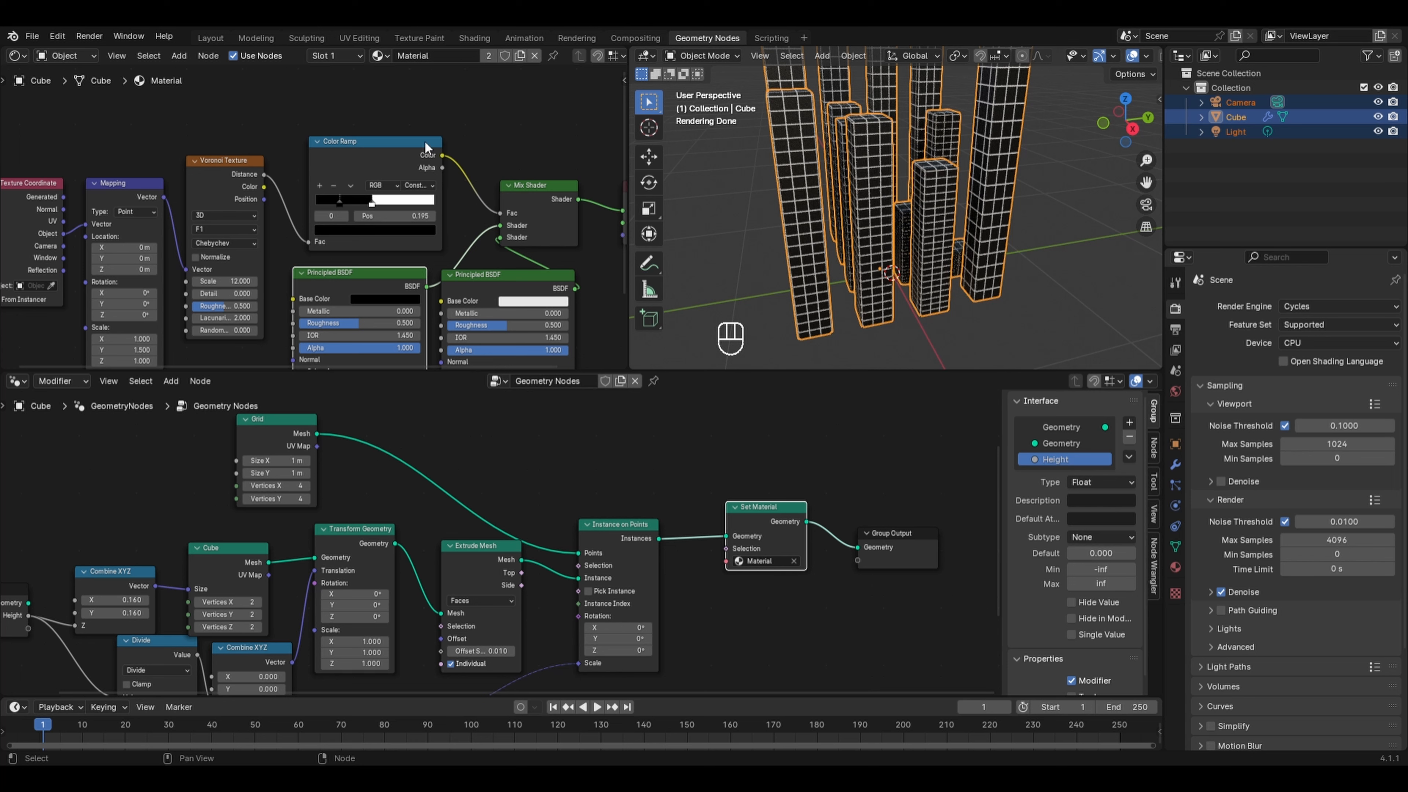
pyautogui.moveTo(341, 204)
pyautogui.mouseDown()
pyautogui.moveTo(320, 202)
pyautogui.moveTo(349, 200)
pyautogui.mouseUp()
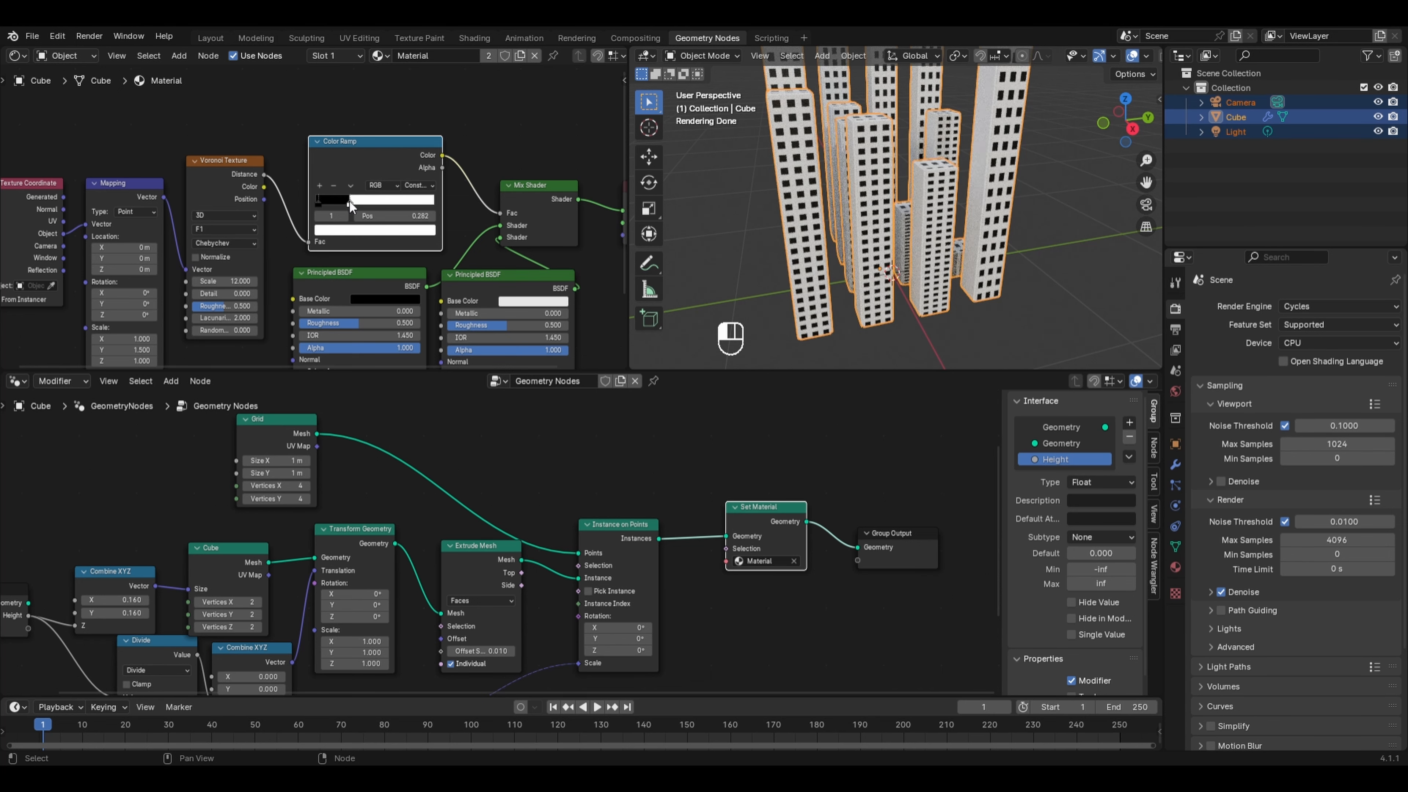
pyautogui.moveTo(348, 200); pyautogui.dragTo(370, 203)
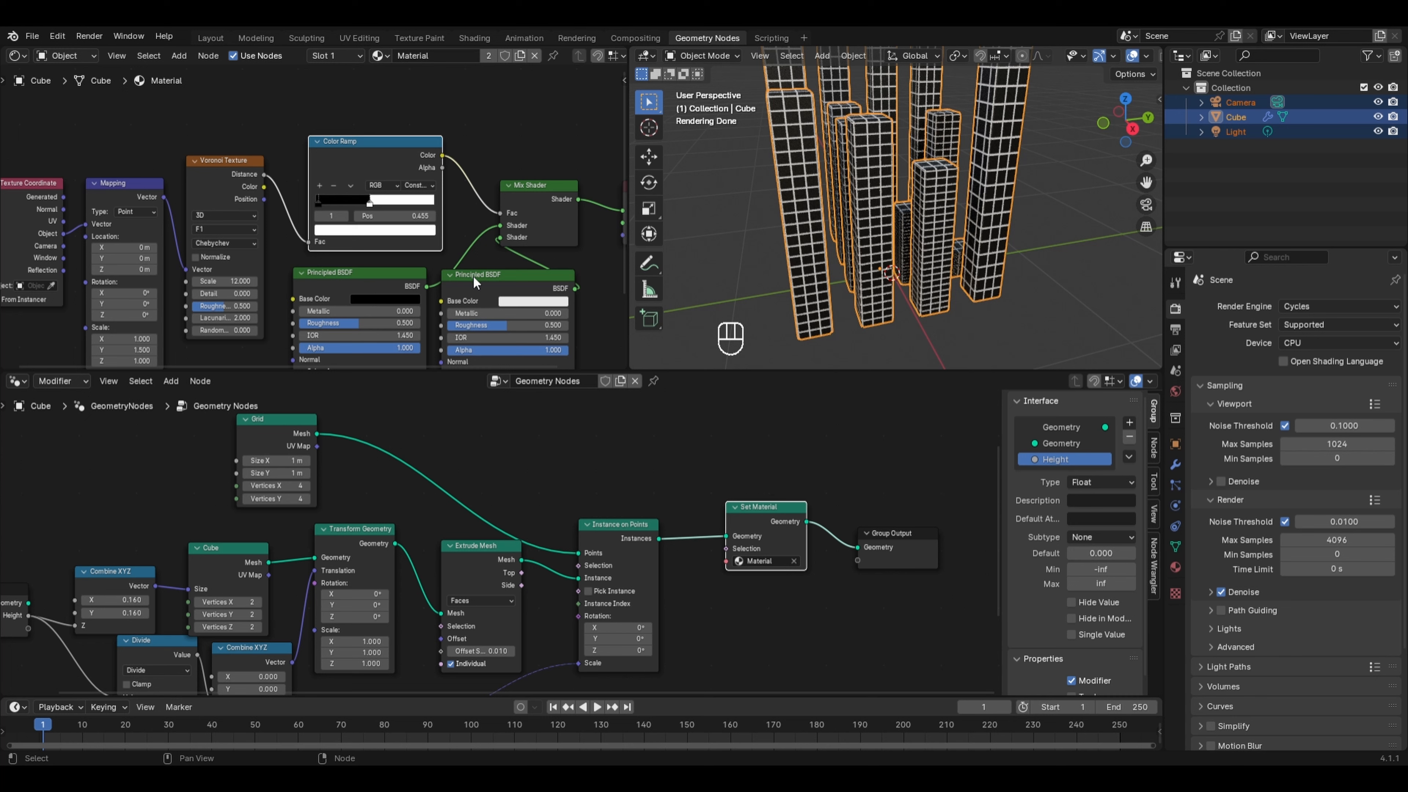
# - Try a green base color for the black Principled BSDF, then undo it
pyautogui.moveTo(498, 275); pyautogui.dragTo(472, 196, button='middle')
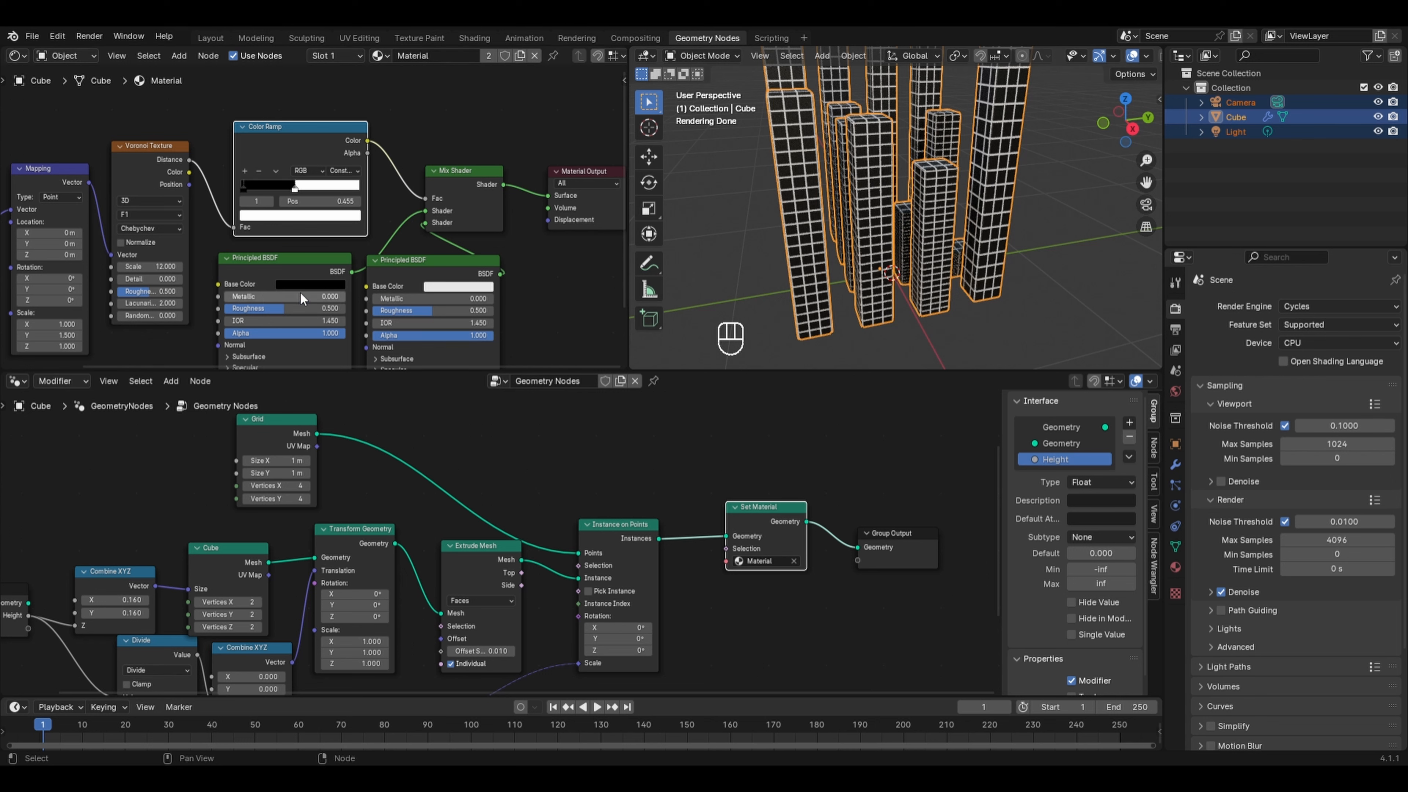
pyautogui.click(310, 288)
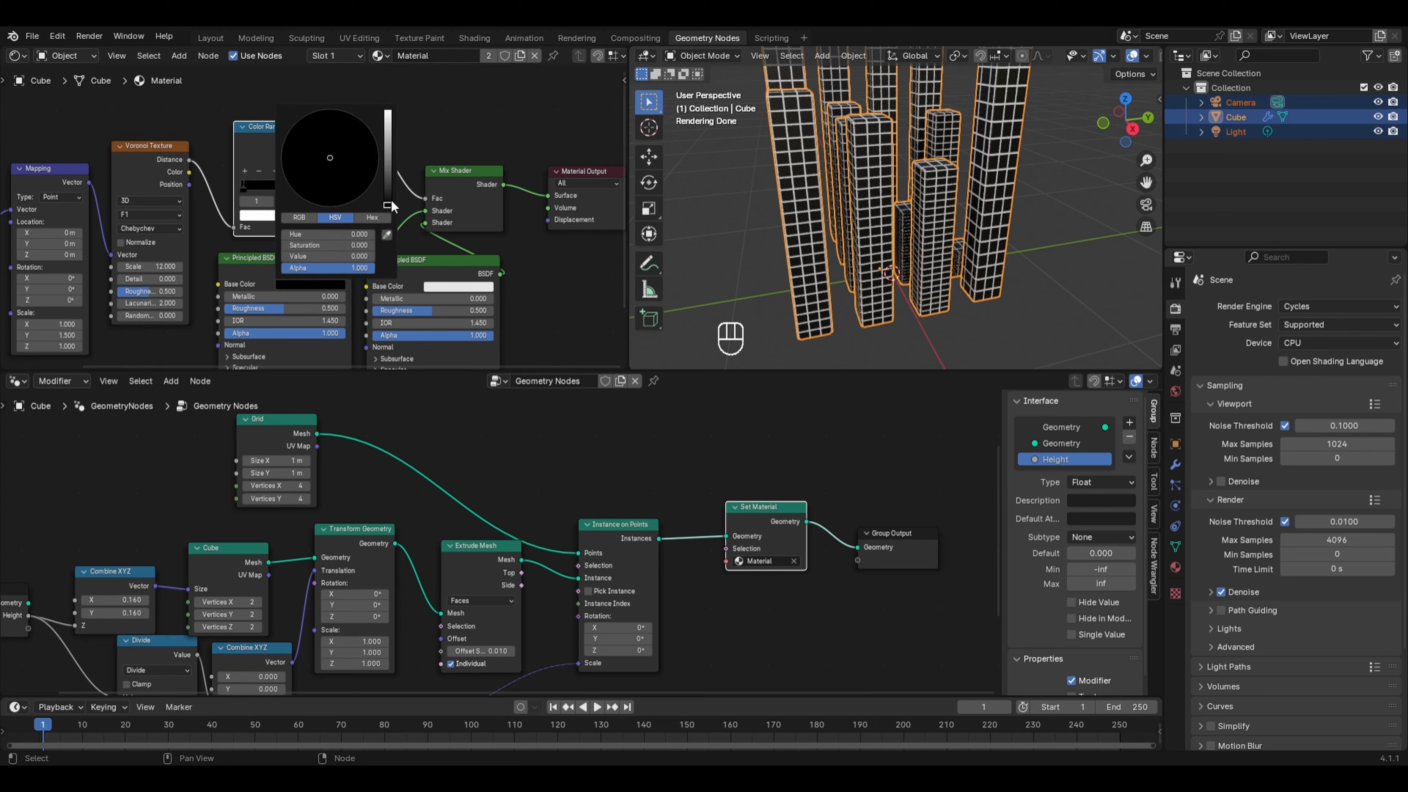
pyautogui.moveTo(391, 206); pyautogui.dragTo(388, 167)
pyautogui.moveTo(355, 167); pyautogui.dragTo(284, 142)
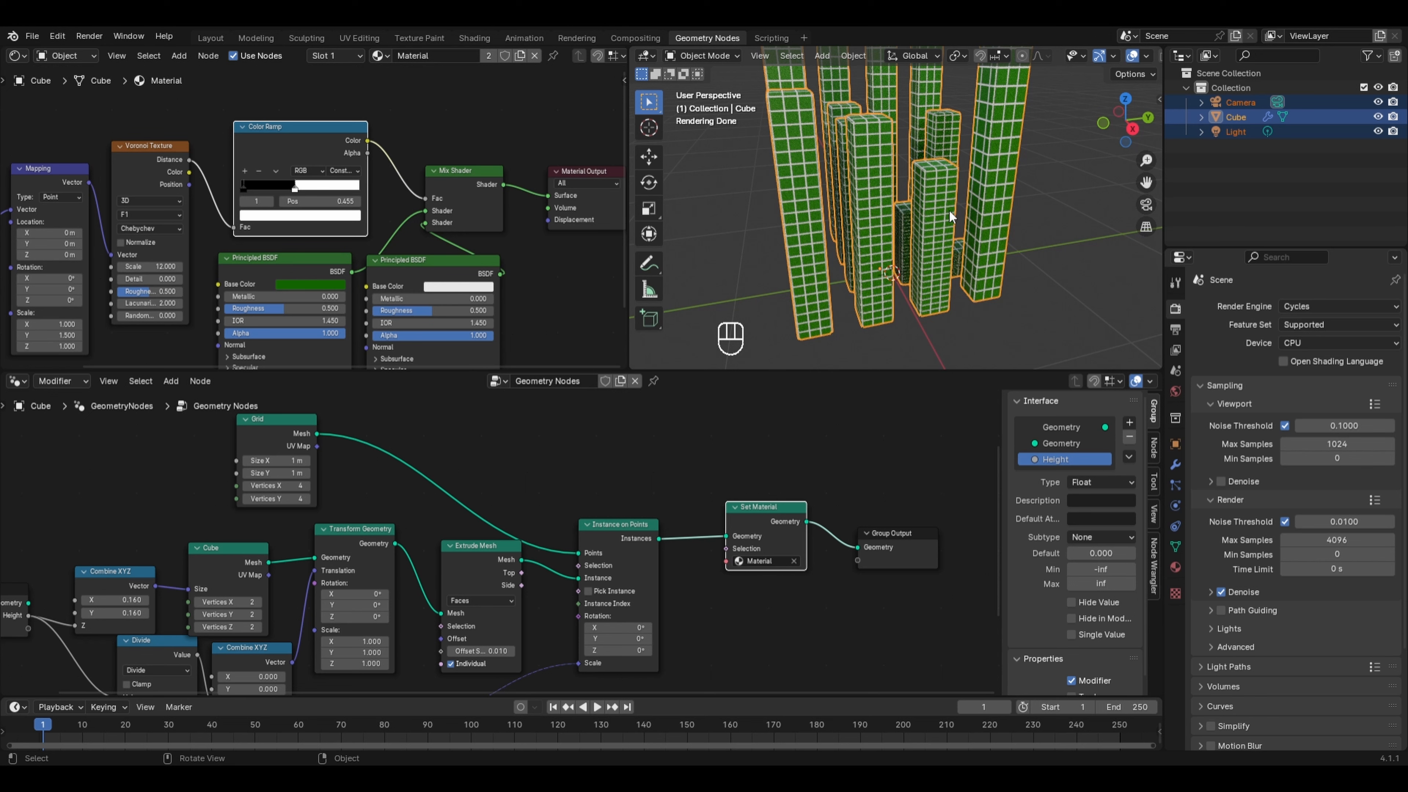
pyautogui.hotkey('ctrl', 'z')
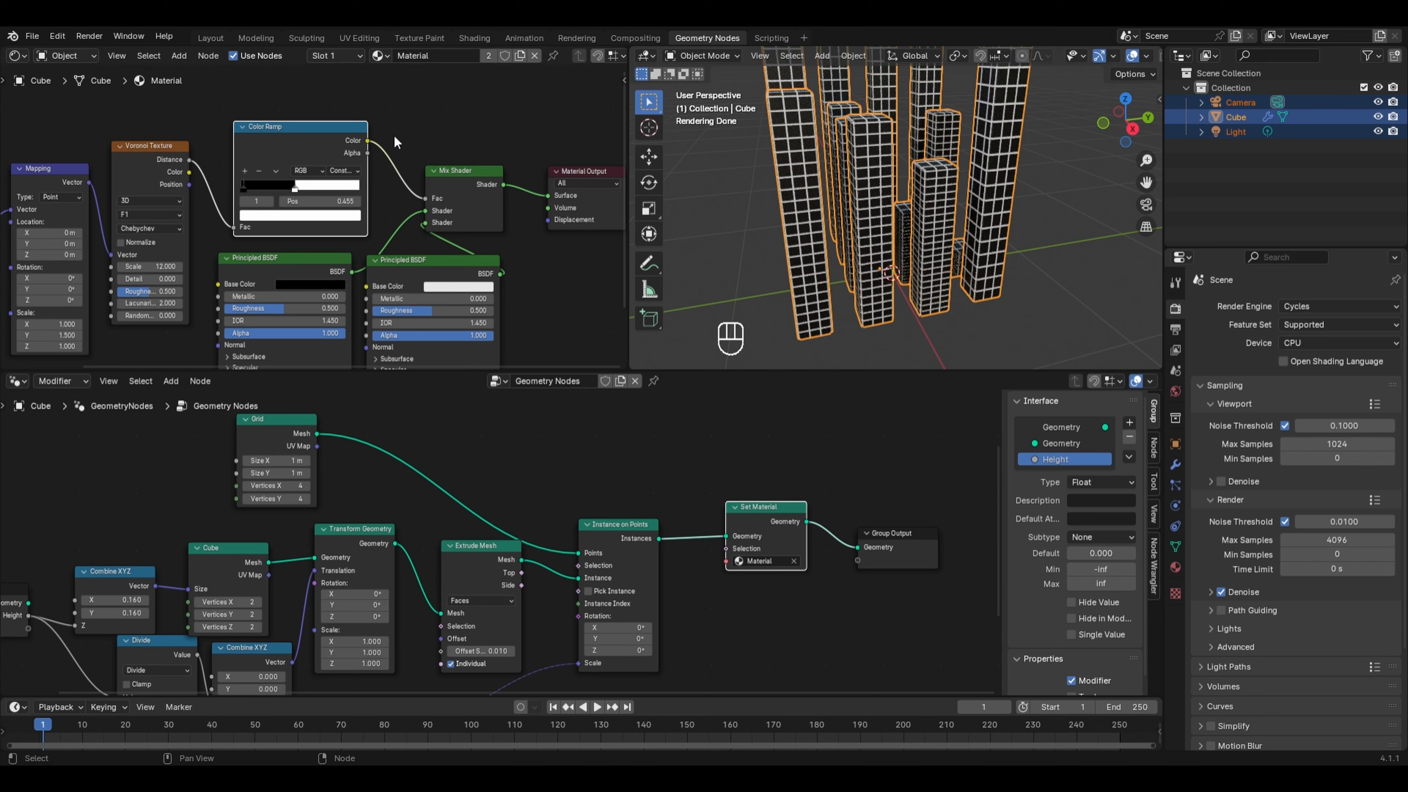
# - Add a Noise Texture node to the material node tree
pyautogui.moveTo(360, 166); pyautogui.dragTo(496, 330, button='middle')
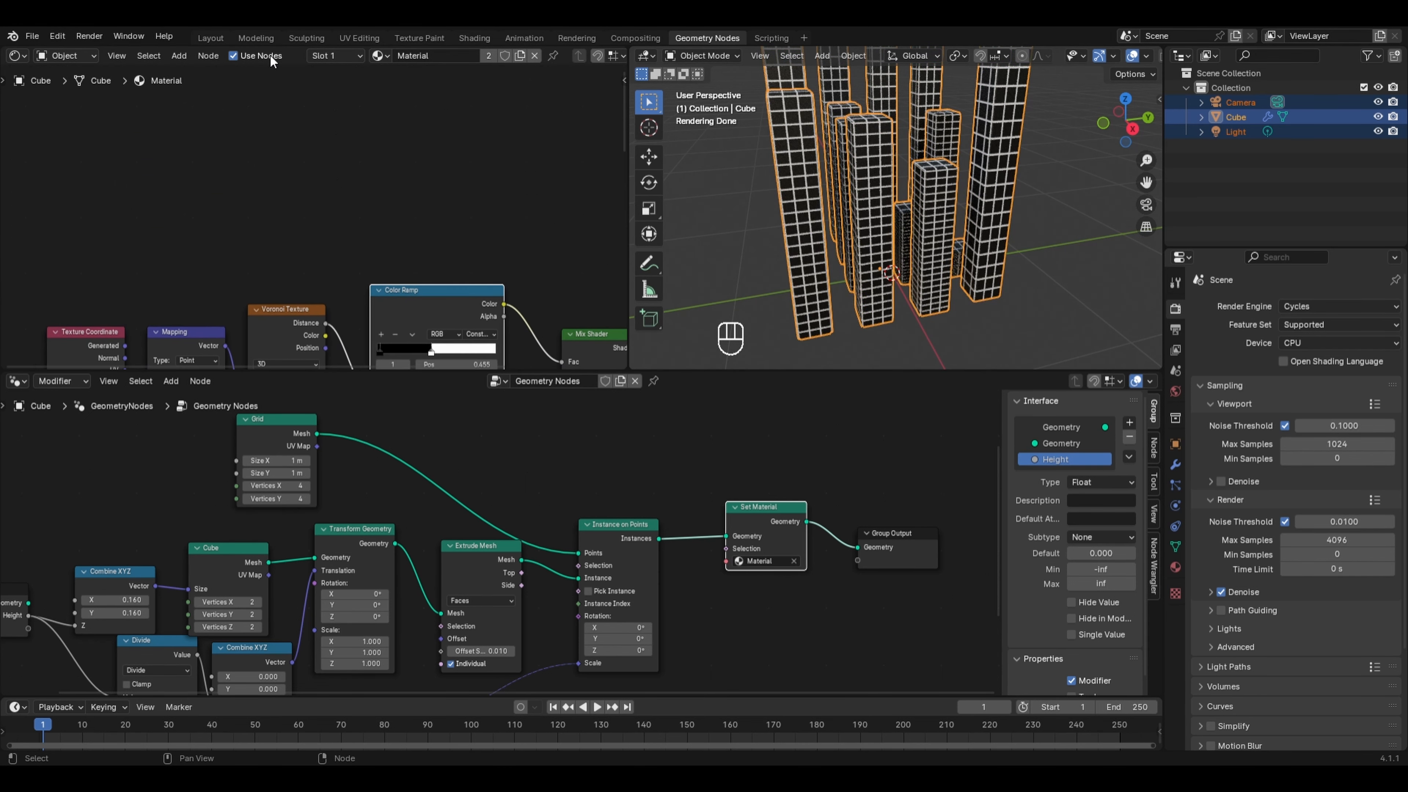
pyautogui.hotkey('shift', 'a')
pyautogui.moveTo(202, 163)
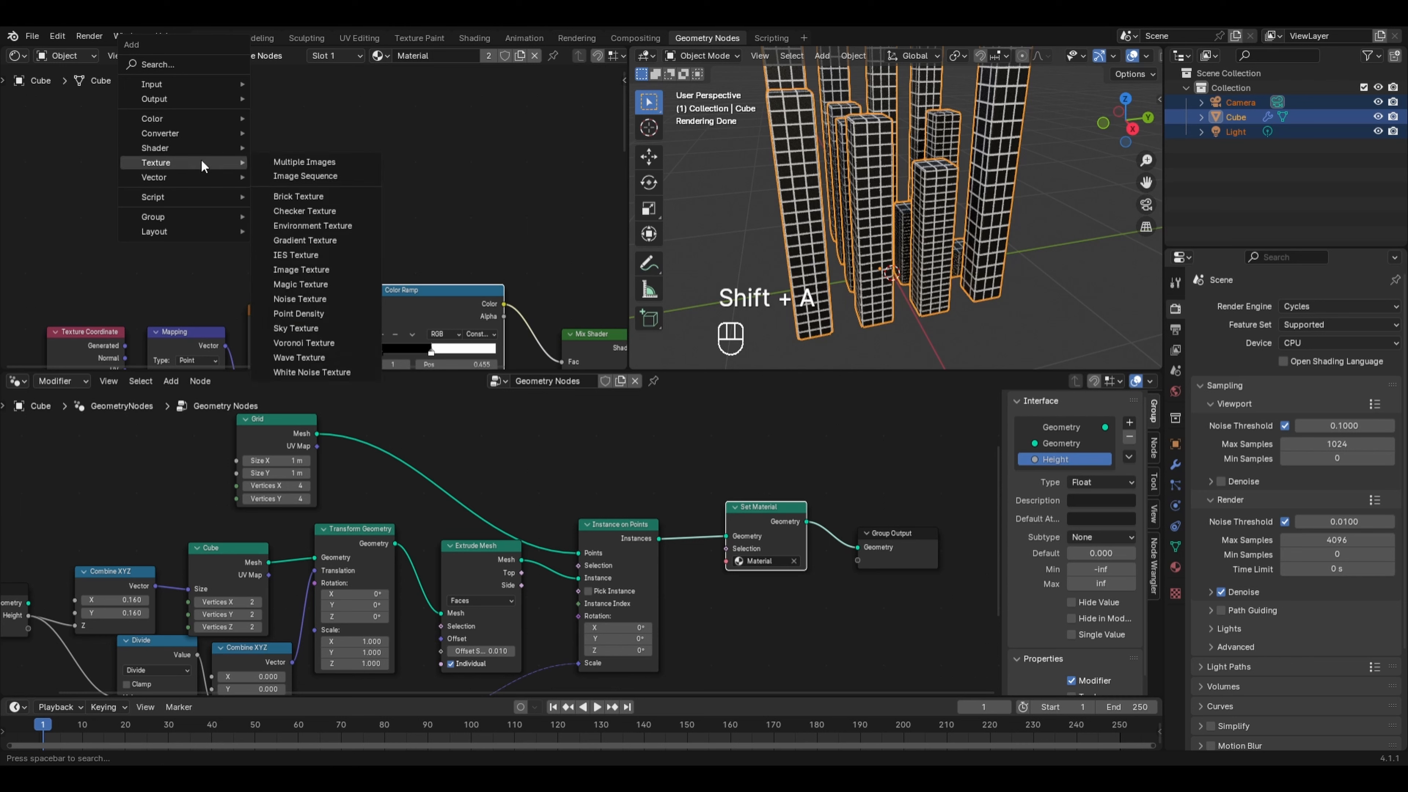
pyautogui.click(308, 302)
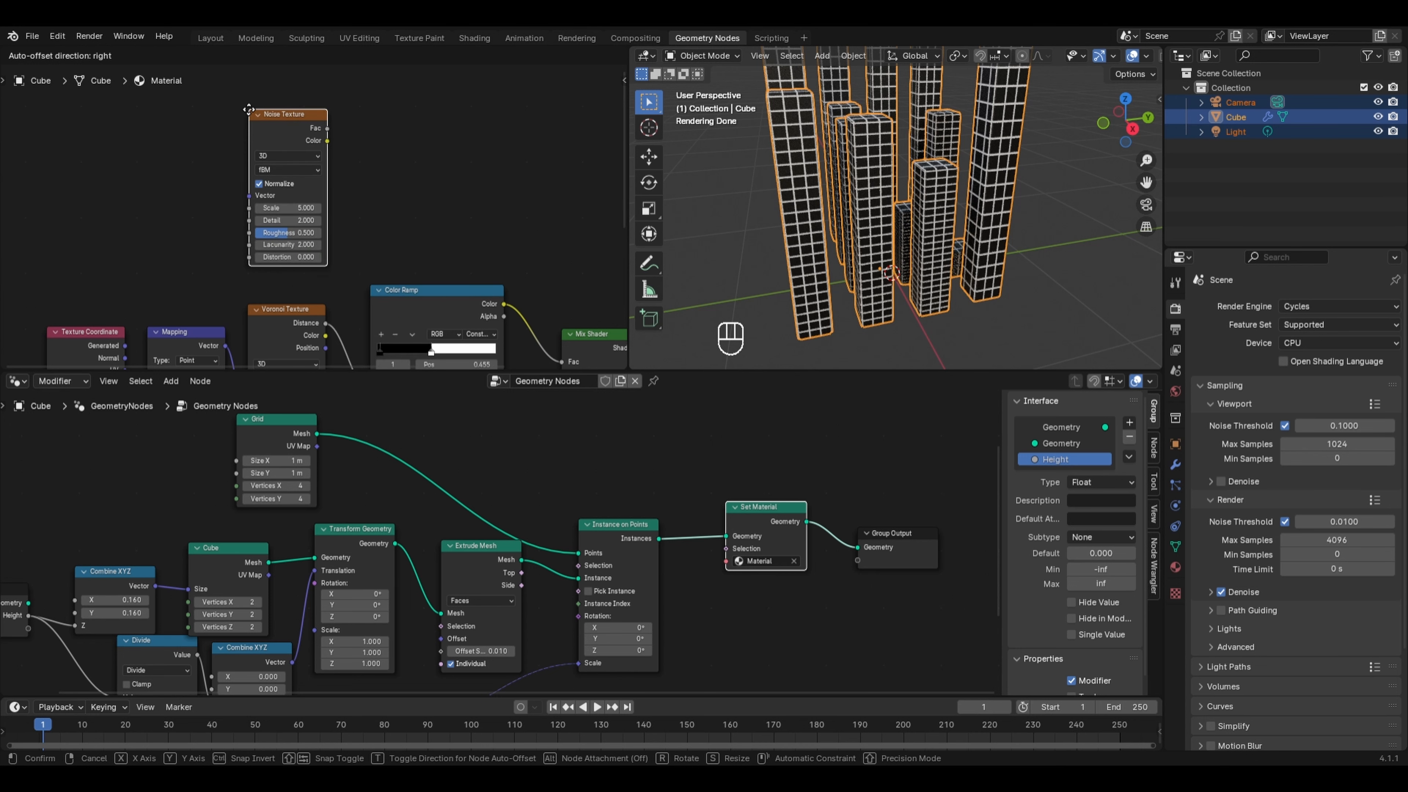
pyautogui.click(251, 114)
# - Turn off Normalize on the Noise Texture and save the file
pyautogui.click(262, 179)
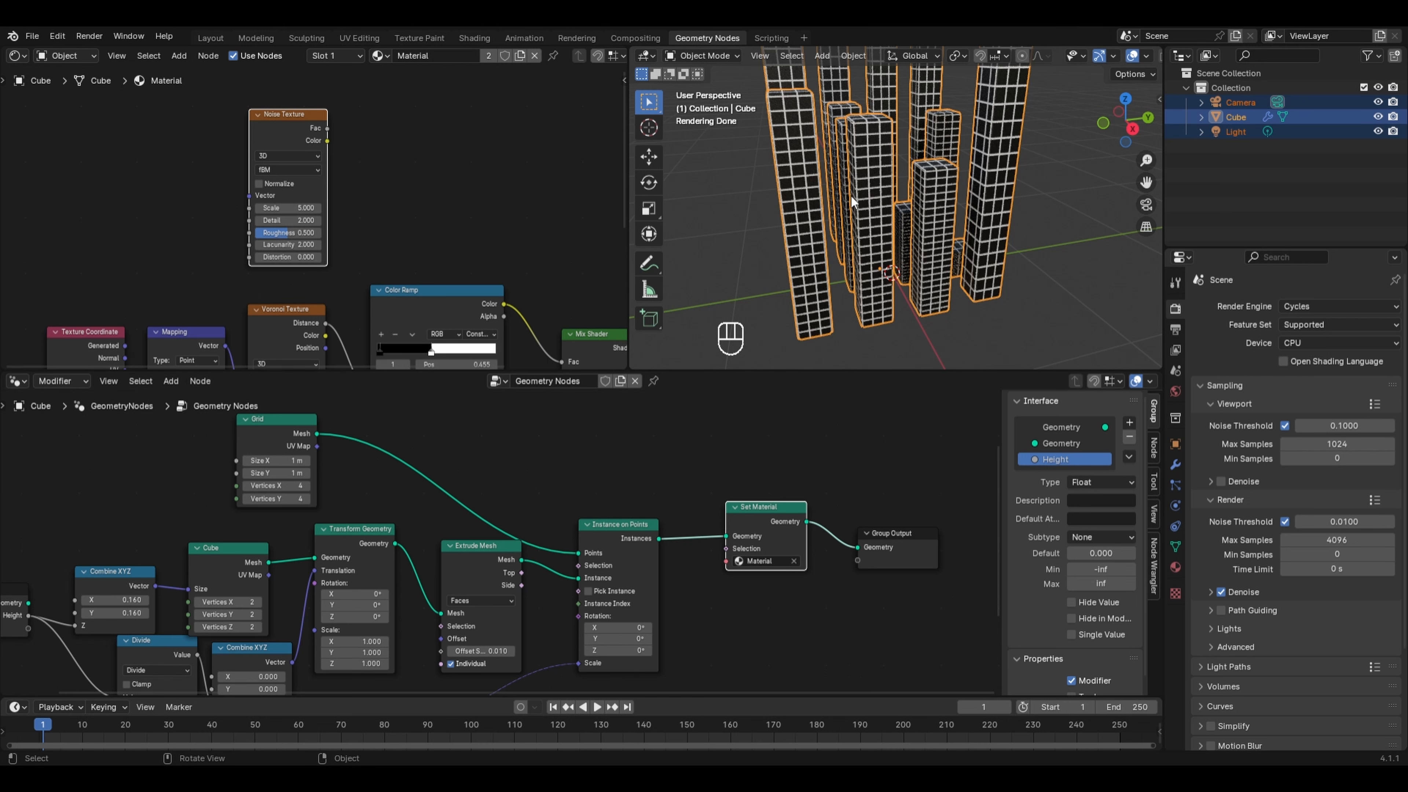
pyautogui.click(331, 133)
pyautogui.hotkey('ctrl', 's')
# - Connect the Noise Texture output to the first Principled BSDF's base color and rearrange the nodes
pyautogui.moveTo(329, 129); pyautogui.dragTo(340, 241)
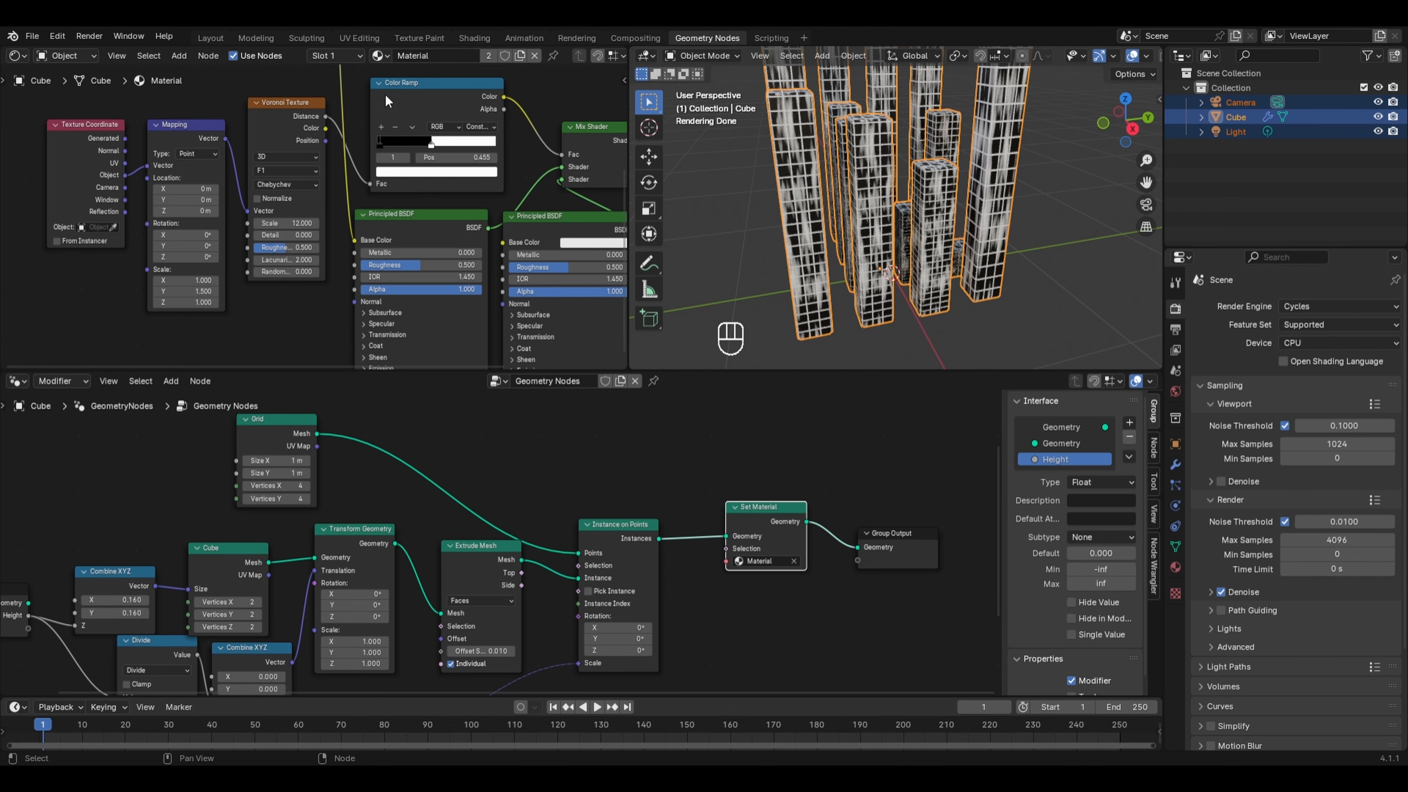
pyautogui.moveTo(385, 94); pyautogui.dragTo(395, 286, button='middle')
pyautogui.moveTo(318, 111); pyautogui.dragTo(250, 102)
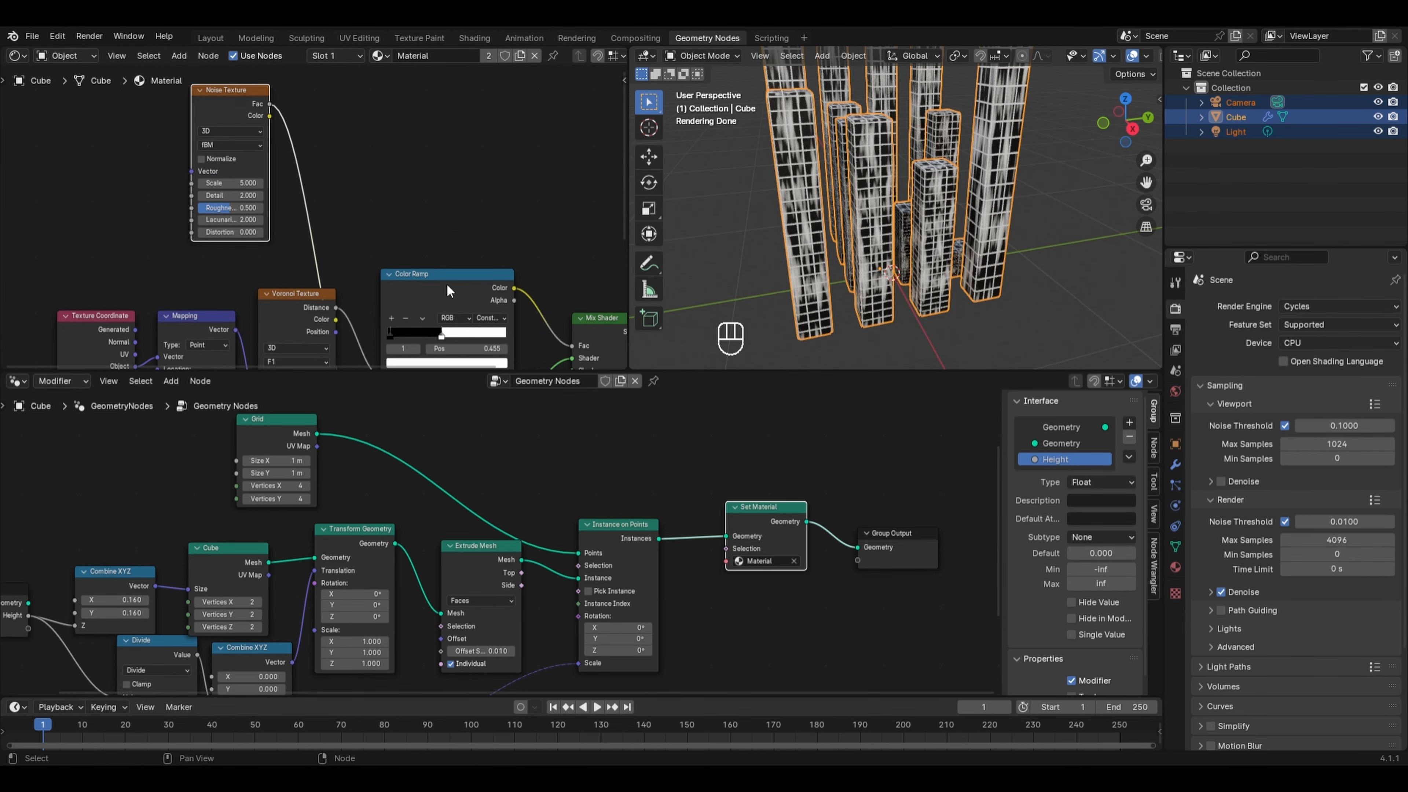
# - Duplicate the Color Ramp and insert the copy between the Noise Texture and that base color
pyautogui.click(447, 284)
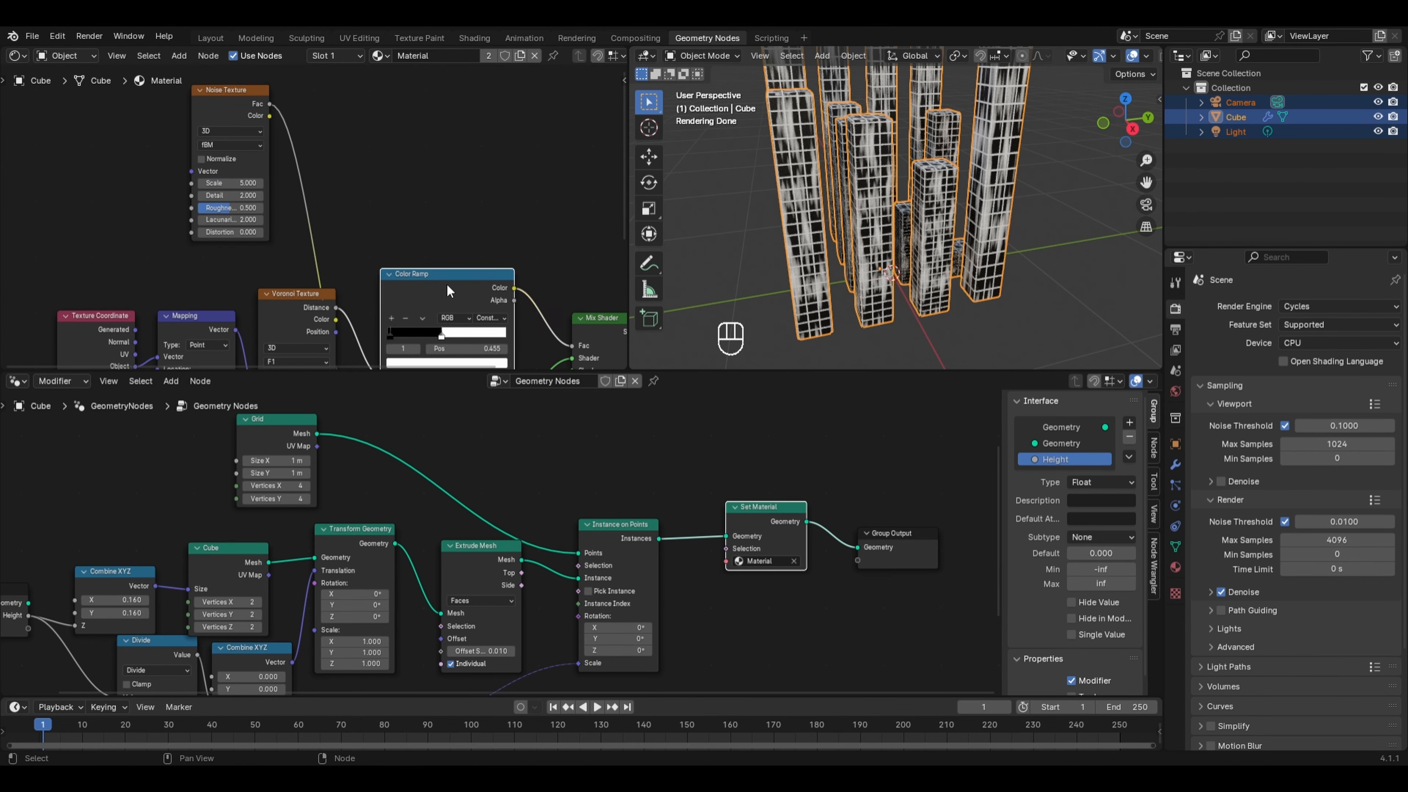
pyautogui.hotkey('shift', 'd')
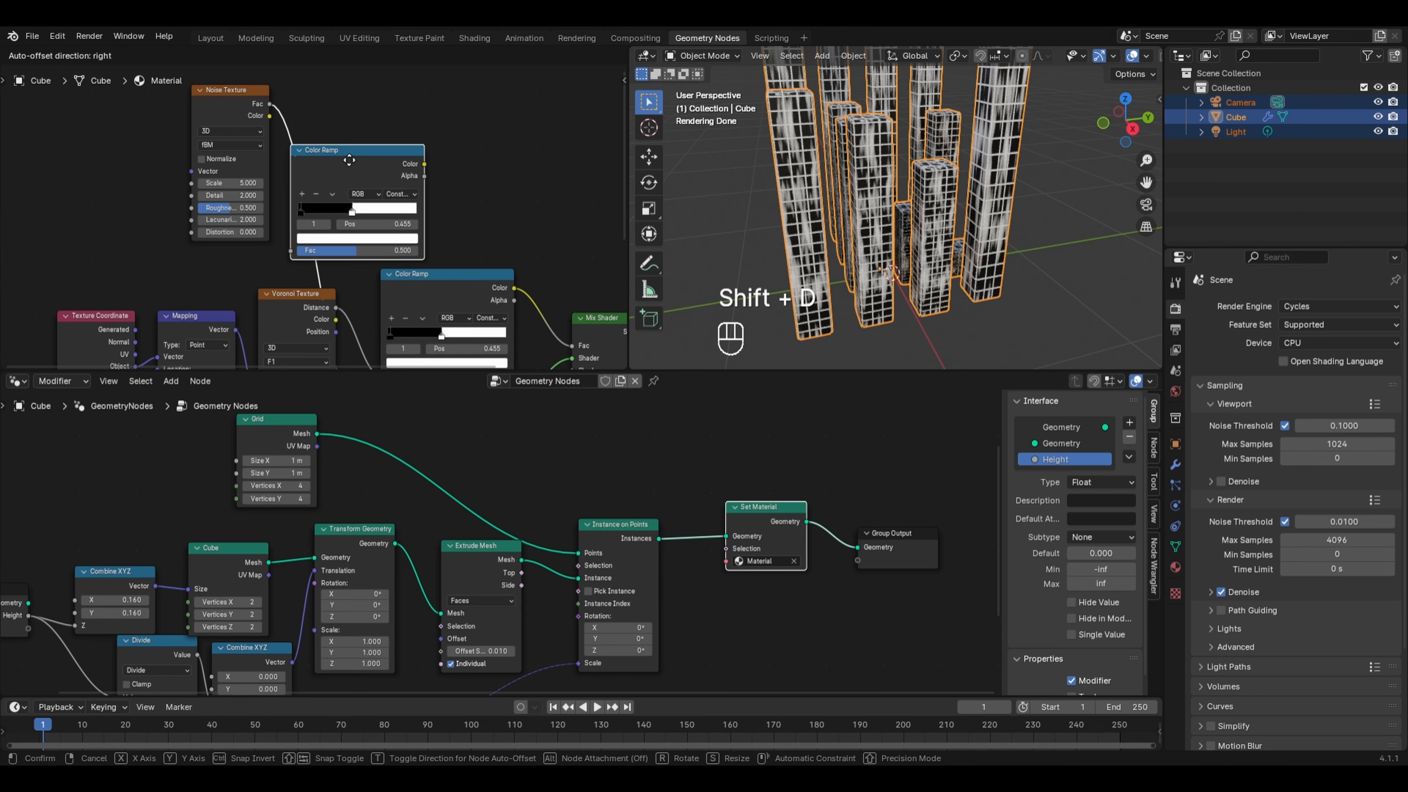
pyautogui.click(353, 159)
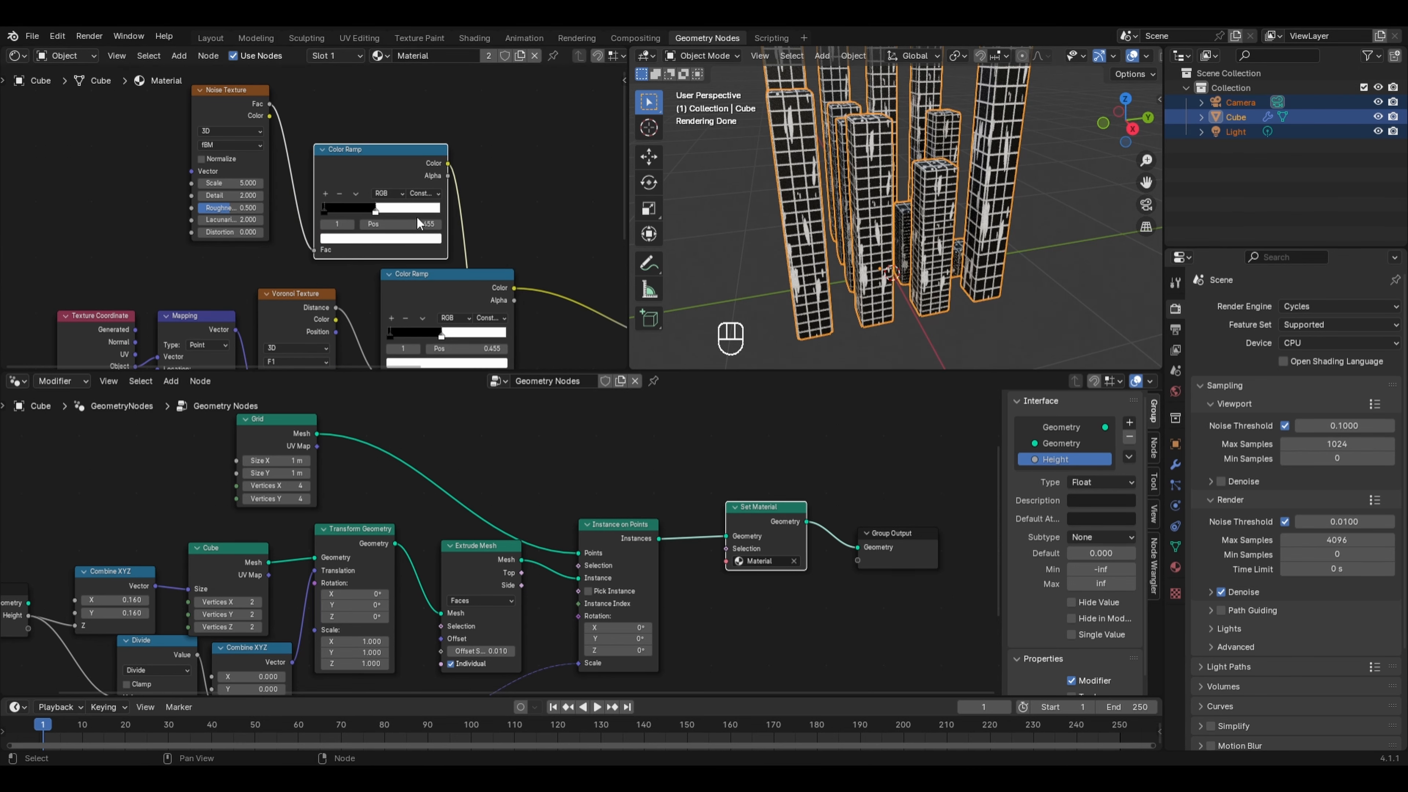
# - Color the new Color Ramp's two stops red and blue
pyautogui.click(327, 211)
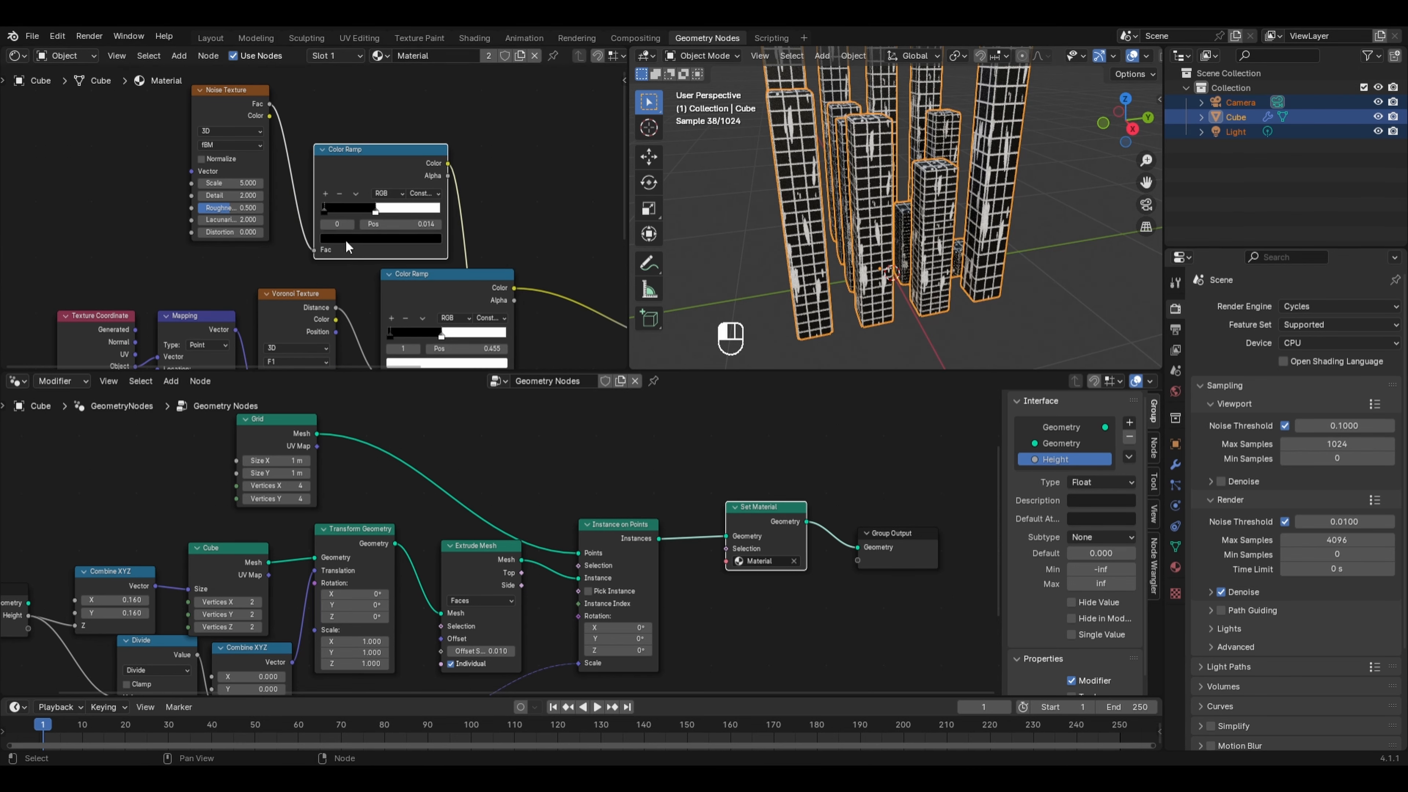
pyautogui.click(345, 244)
pyautogui.scroll(5, 381, 123)
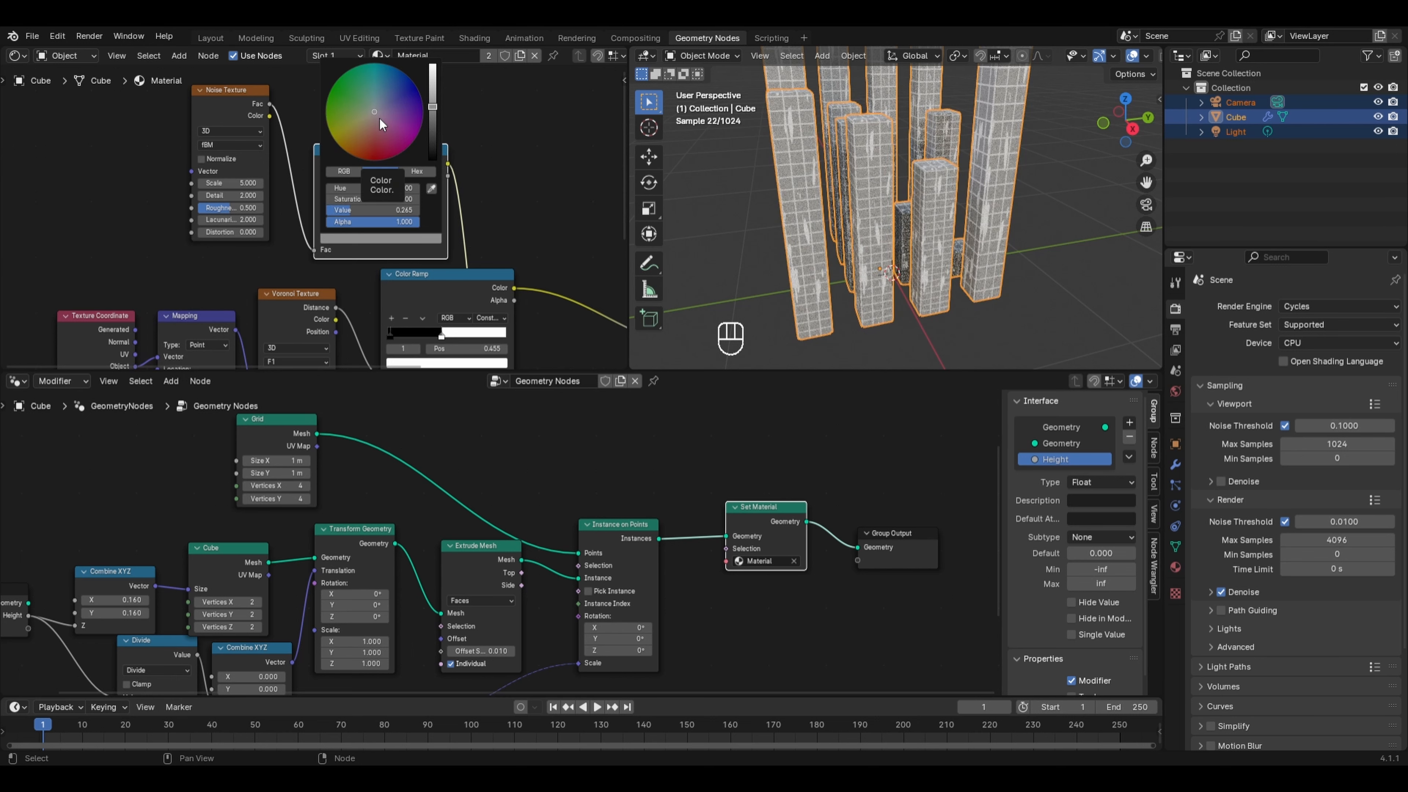
pyautogui.click(376, 152)
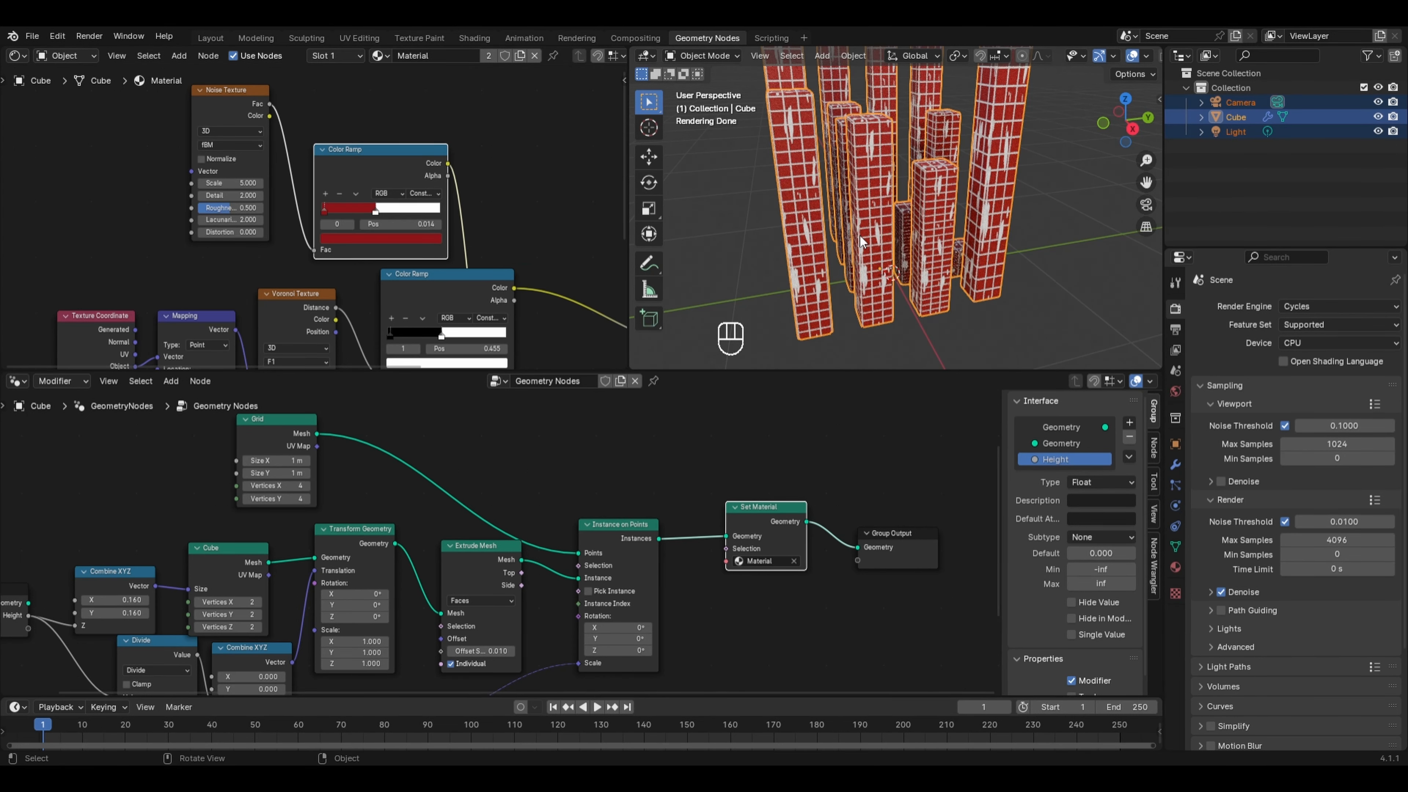
pyautogui.click(351, 241)
pyautogui.click(415, 88)
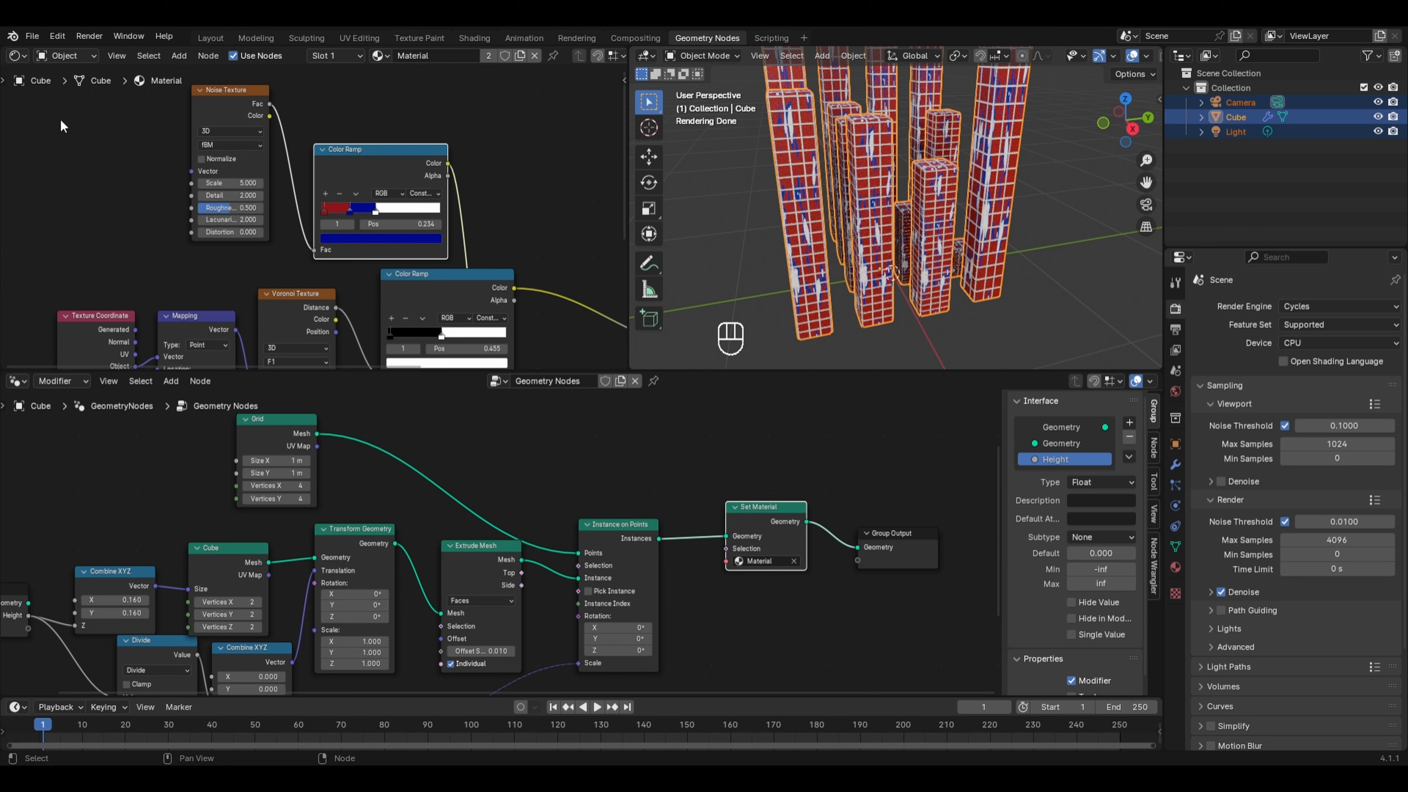
# - Add an Object Info node and connect its Location to the Noise Texture's Vector input
pyautogui.hotkey('shift', 'a')
pyautogui.moveTo(87, 82)
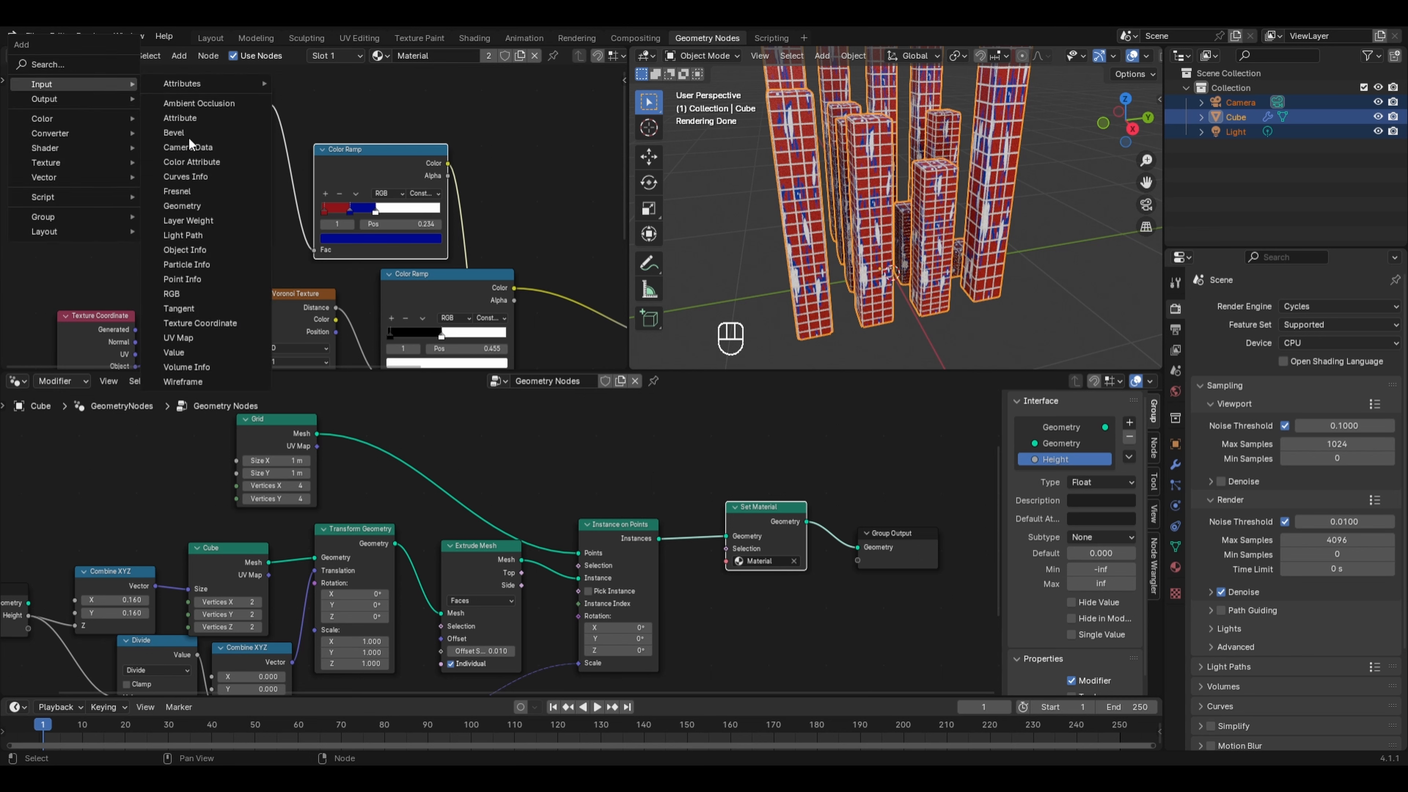
pyautogui.click(185, 249)
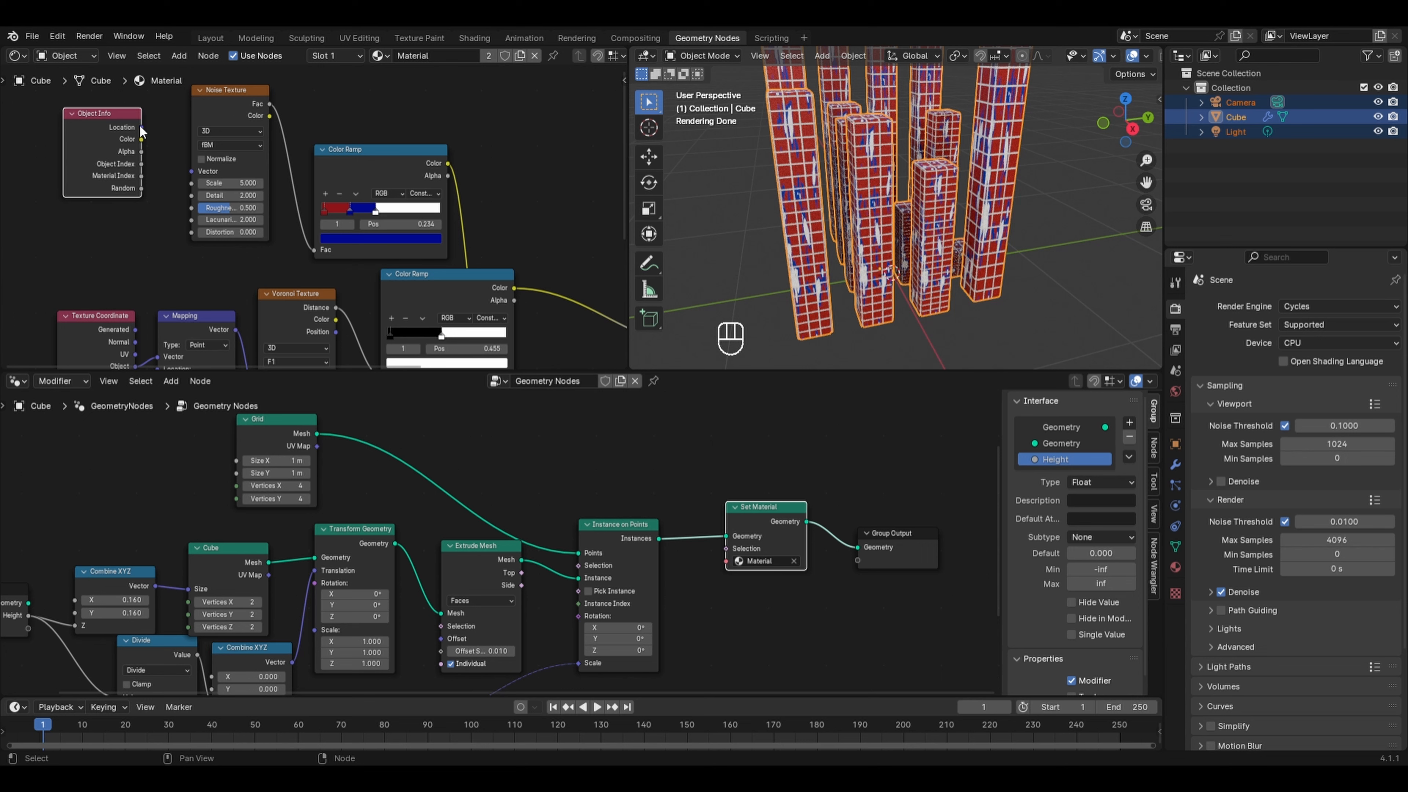
pyautogui.moveTo(140, 127); pyautogui.dragTo(384, 182)
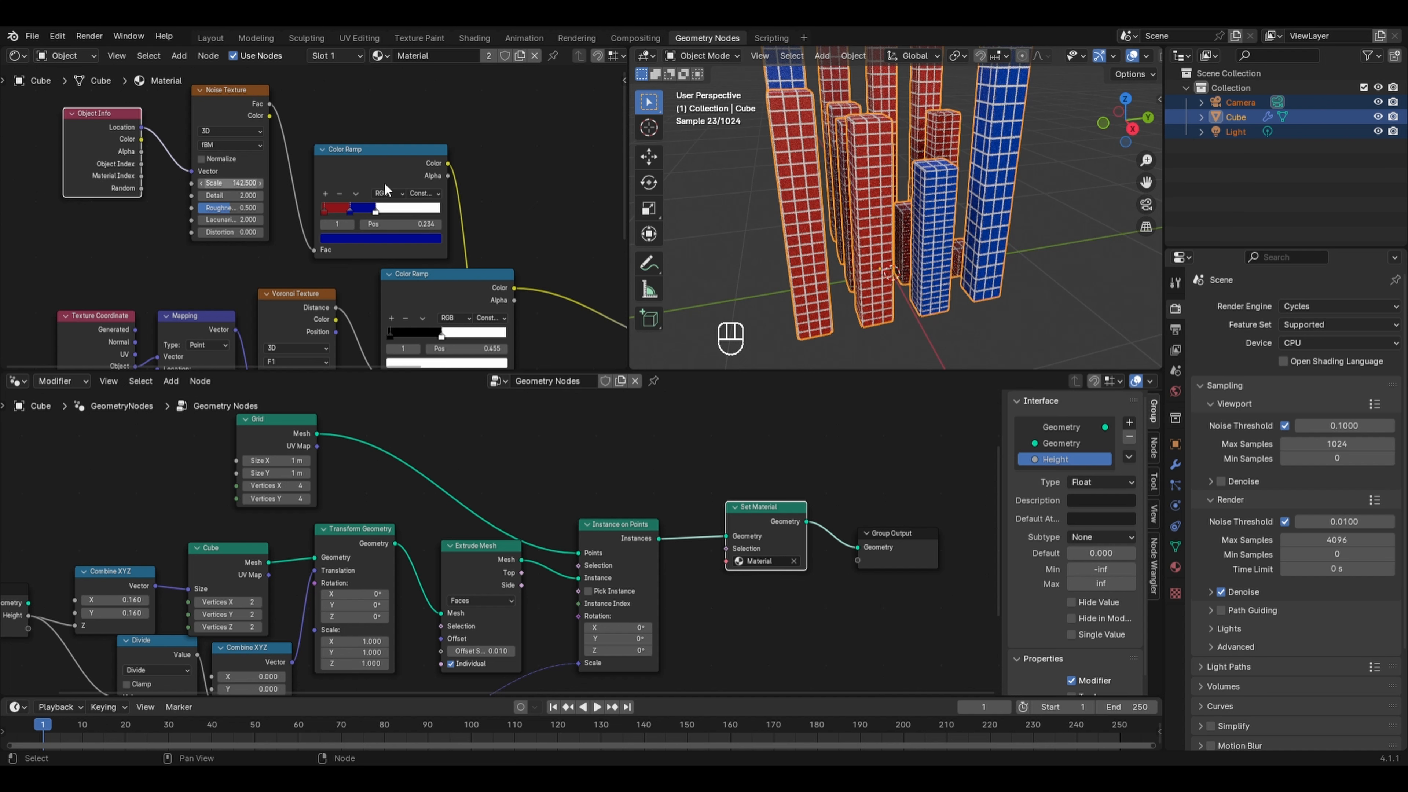
# - Add a third stop to the new Color Ramp and make it green
pyautogui.click(325, 193)
pyautogui.click(349, 235)
pyautogui.click(338, 78)
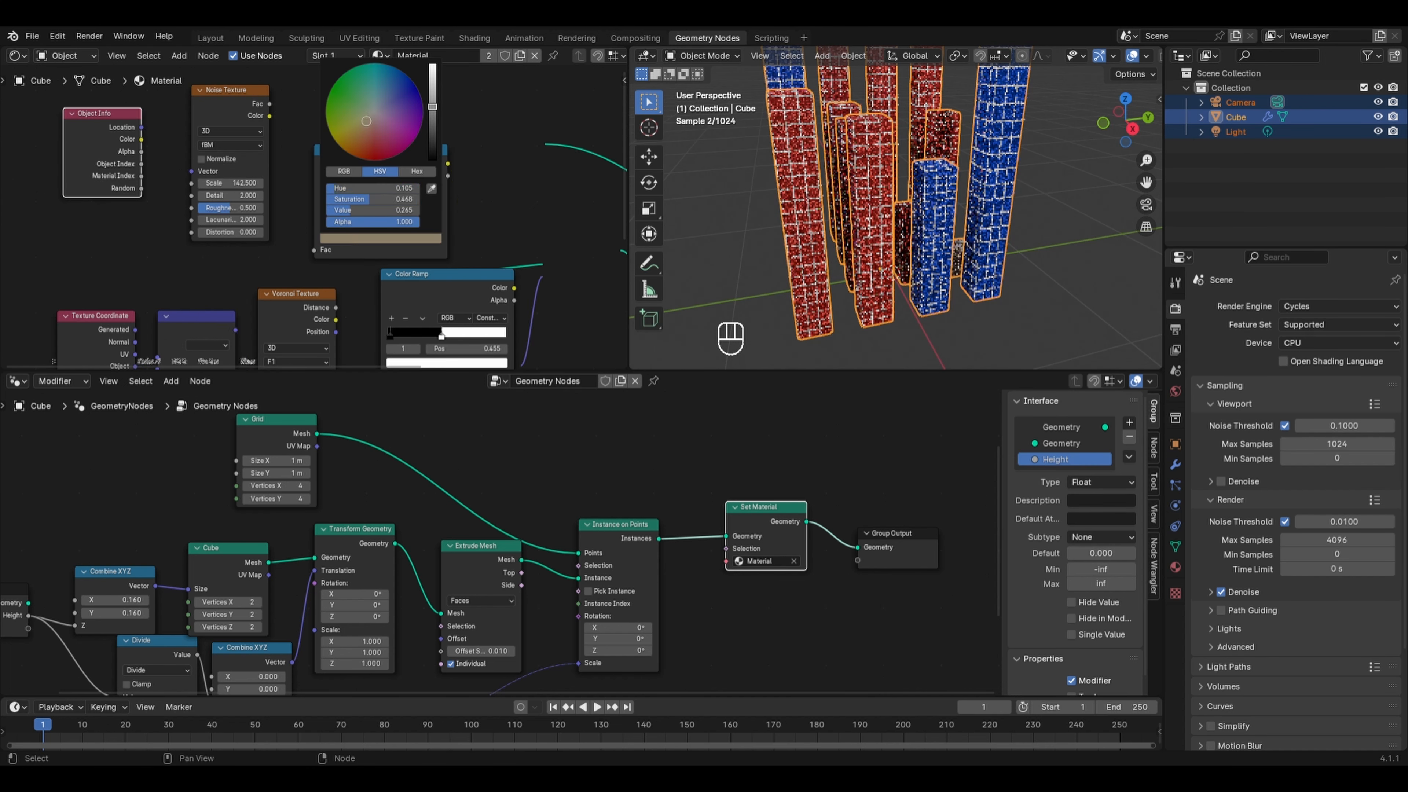
pyautogui.moveTo(1002, 264); pyautogui.dragTo(862, 258, button='middle')
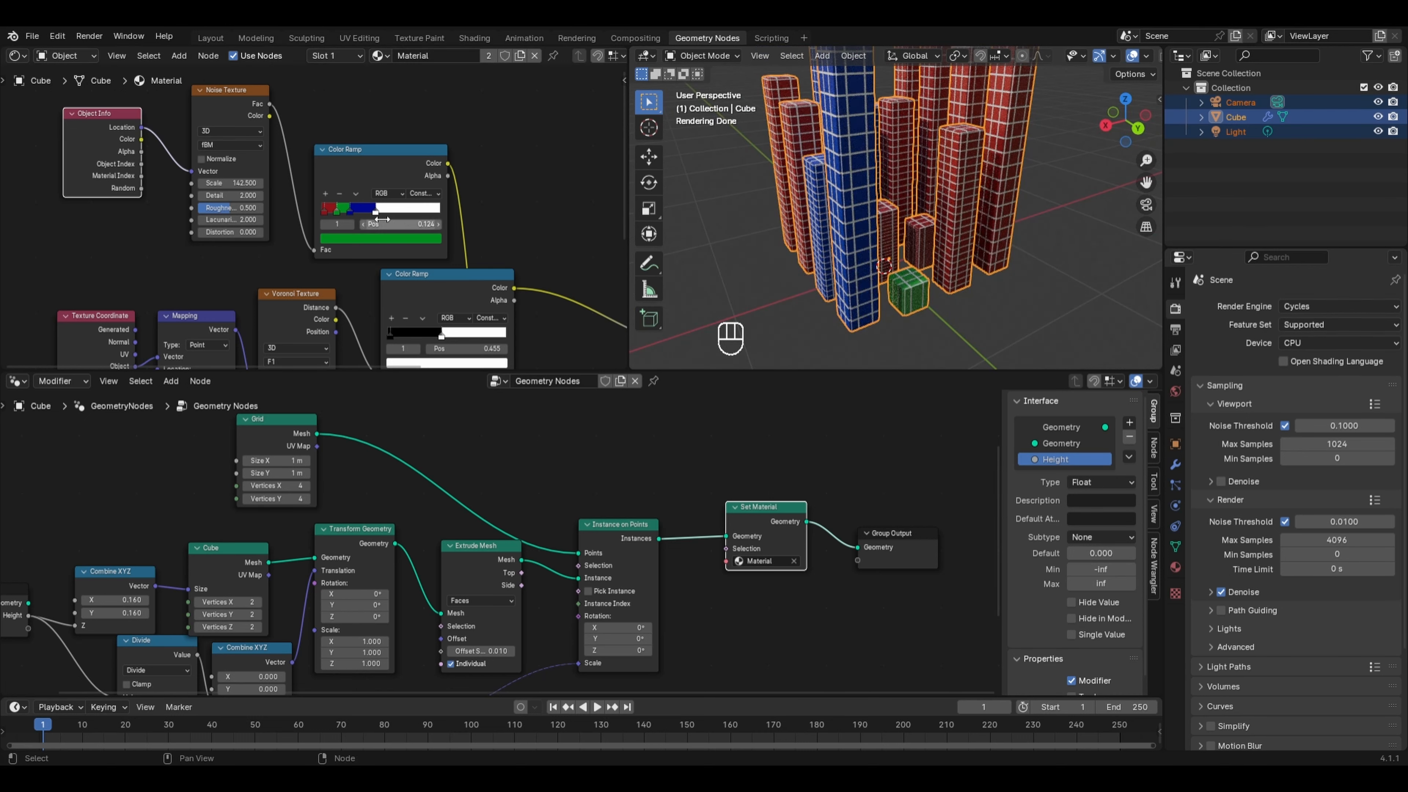
# - Add a fourth stop near the ramp's right end and color it yellow
pyautogui.moveTo(374, 213)
pyautogui.mouseDown()
pyautogui.moveTo(431, 212)
pyautogui.moveTo(351, 209)
pyautogui.moveTo(400, 213)
pyautogui.moveTo(375, 209)
pyautogui.mouseUp()
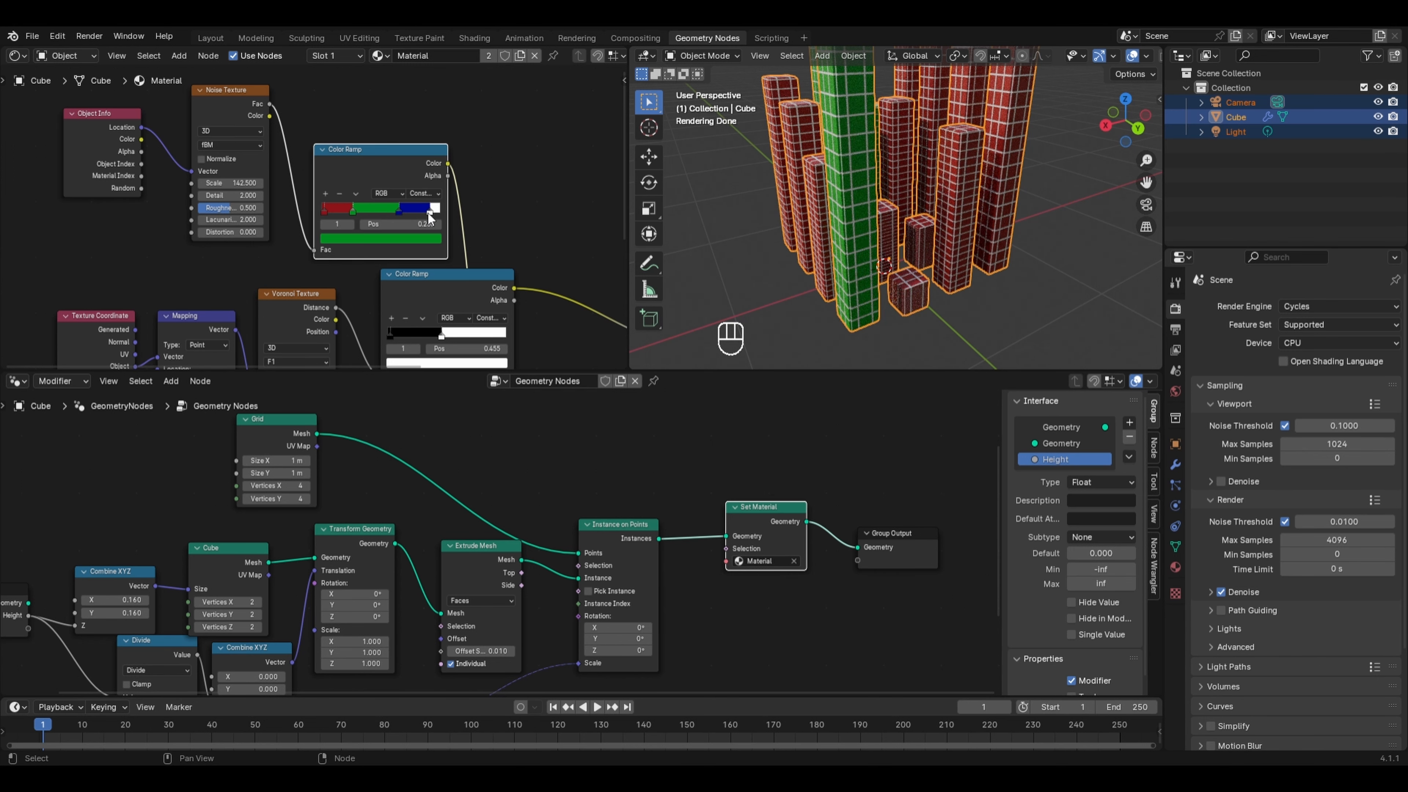
pyautogui.click(429, 210)
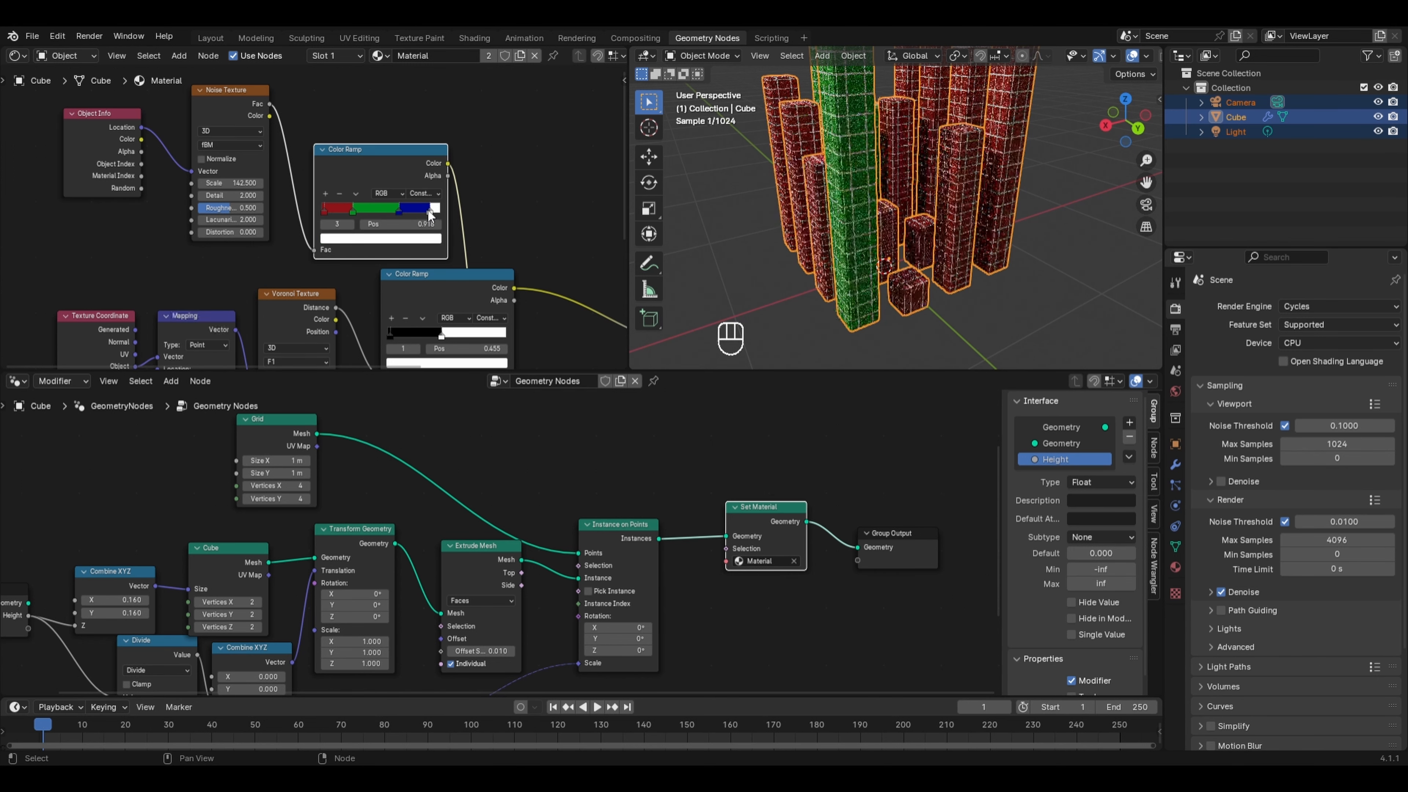
pyautogui.click(405, 240)
pyautogui.click(357, 130)
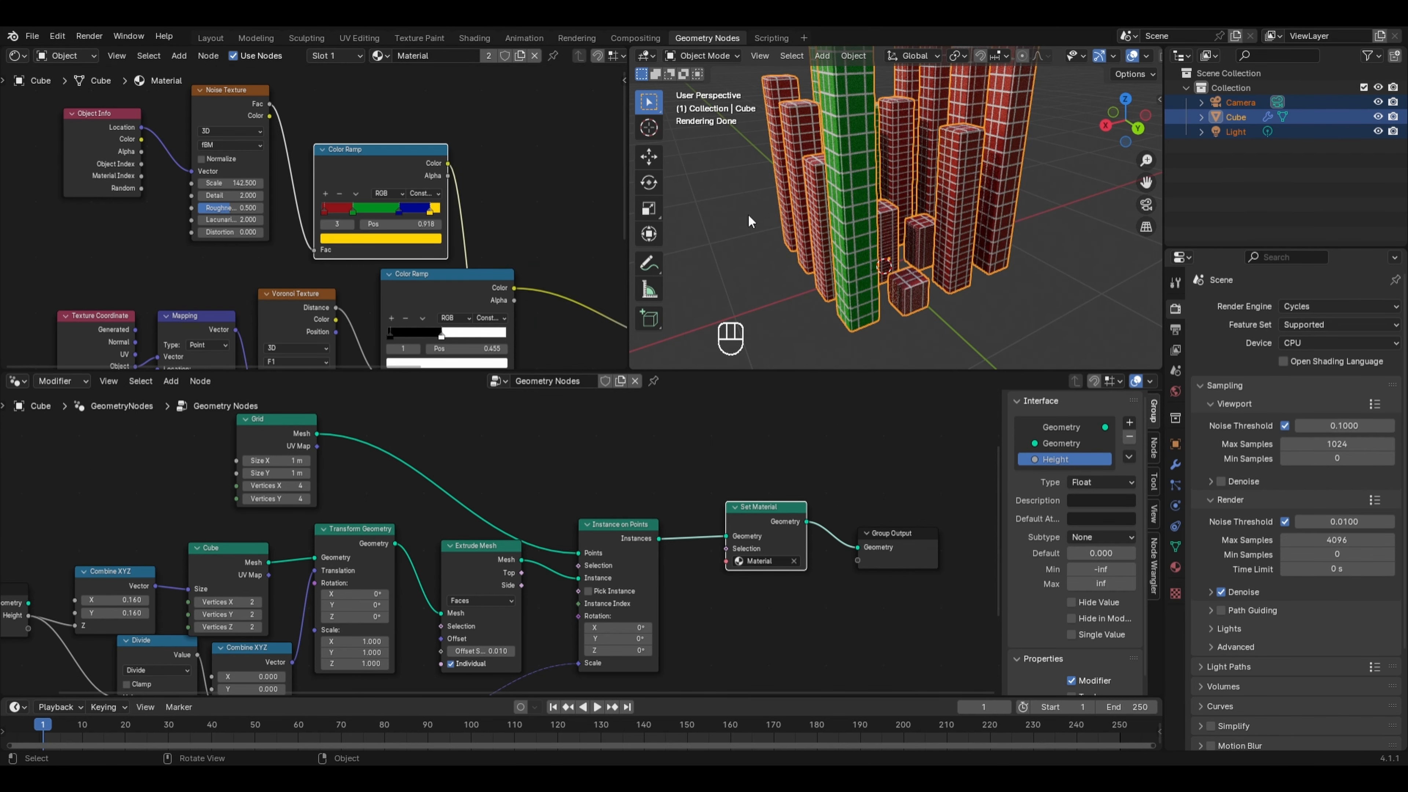
# - Set the Noise Texture scale to about 124.6 and slide the yellow stop to about 0.768
pyautogui.moveTo(865, 244); pyautogui.dragTo(890, 241, button='middle')
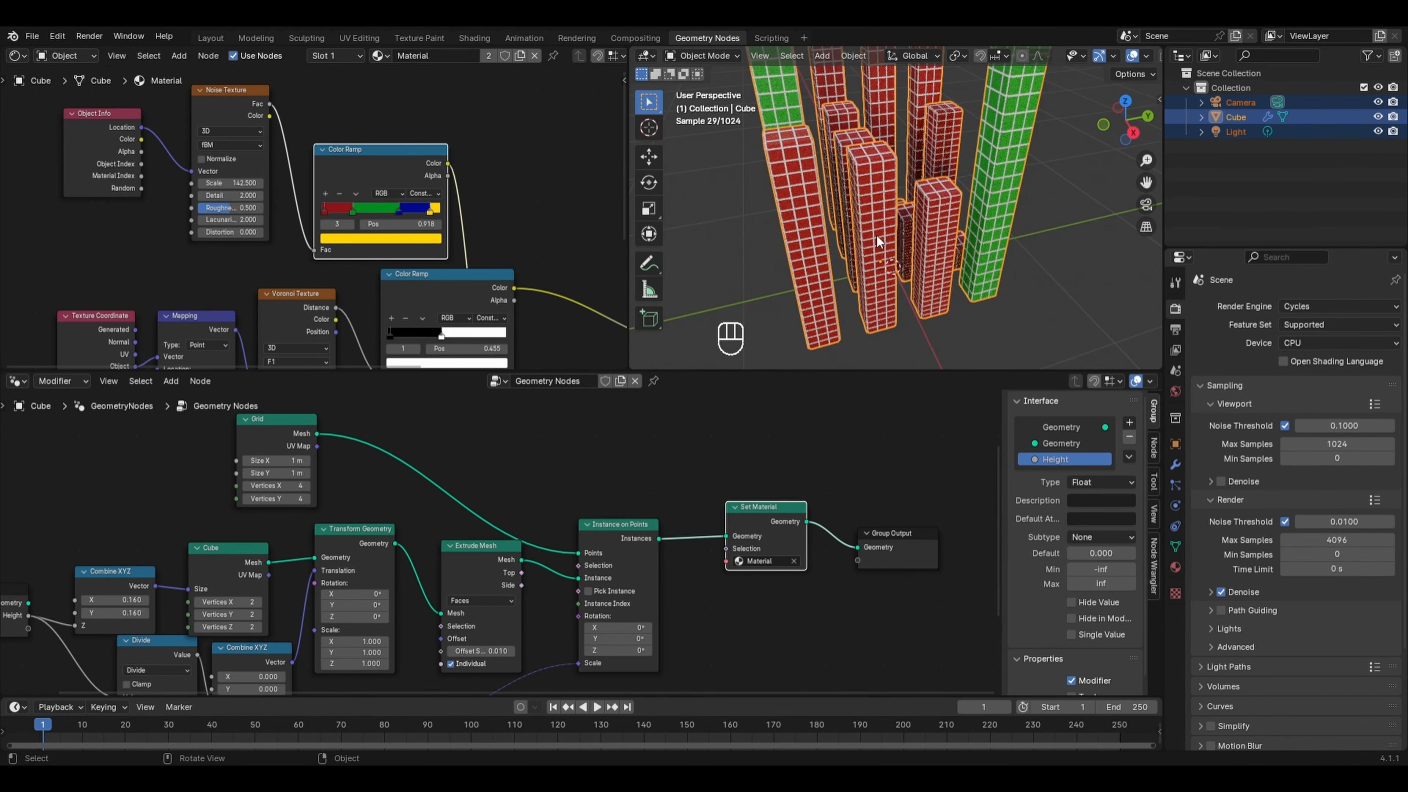
pyautogui.hotkey('ctrl', 'z')
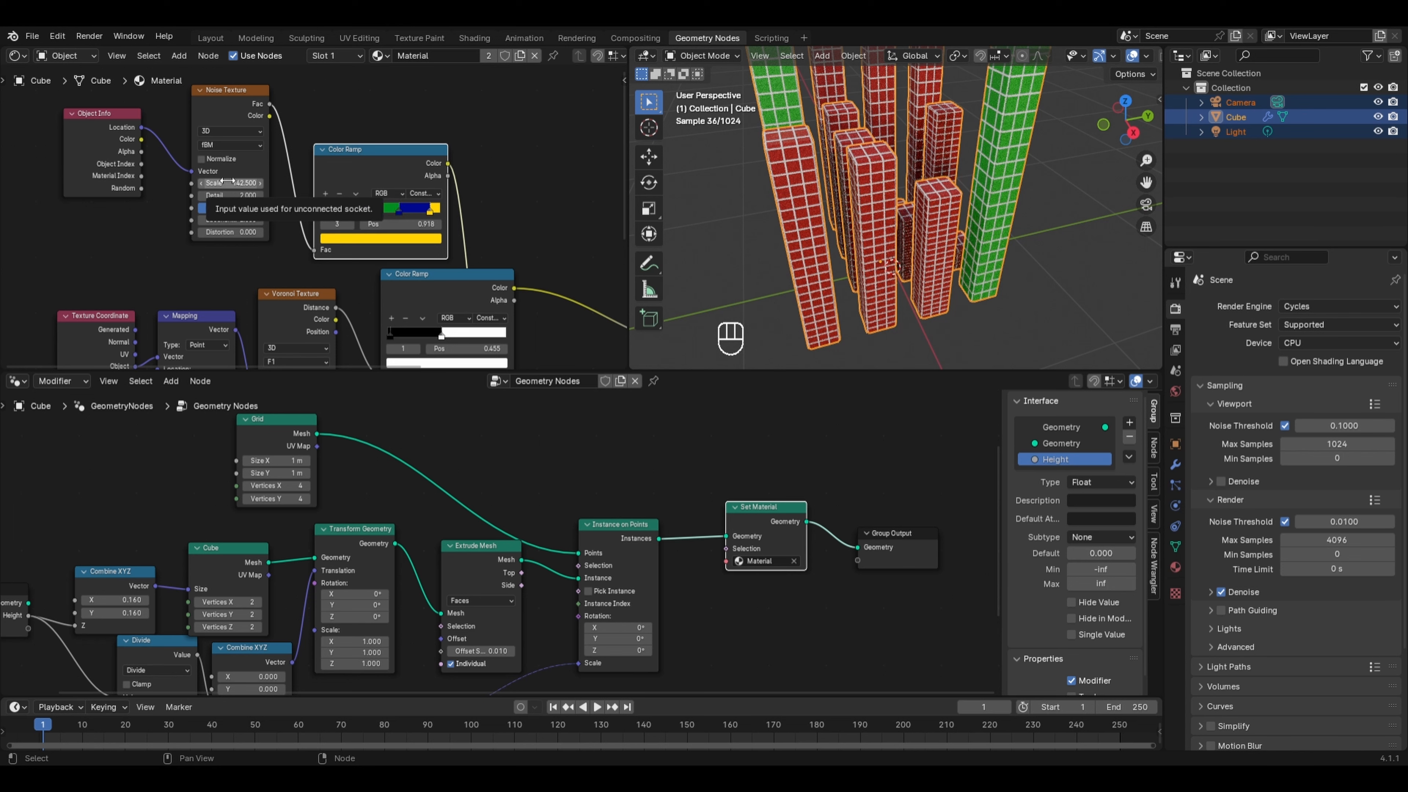
pyautogui.moveTo(228, 181); pyautogui.dragTo(194, 180)
pyautogui.moveTo(399, 210)
pyautogui.mouseDown()
pyautogui.moveTo(385, 210)
pyautogui.moveTo(427, 211)
pyautogui.moveTo(412, 211)
pyautogui.mouseUp()
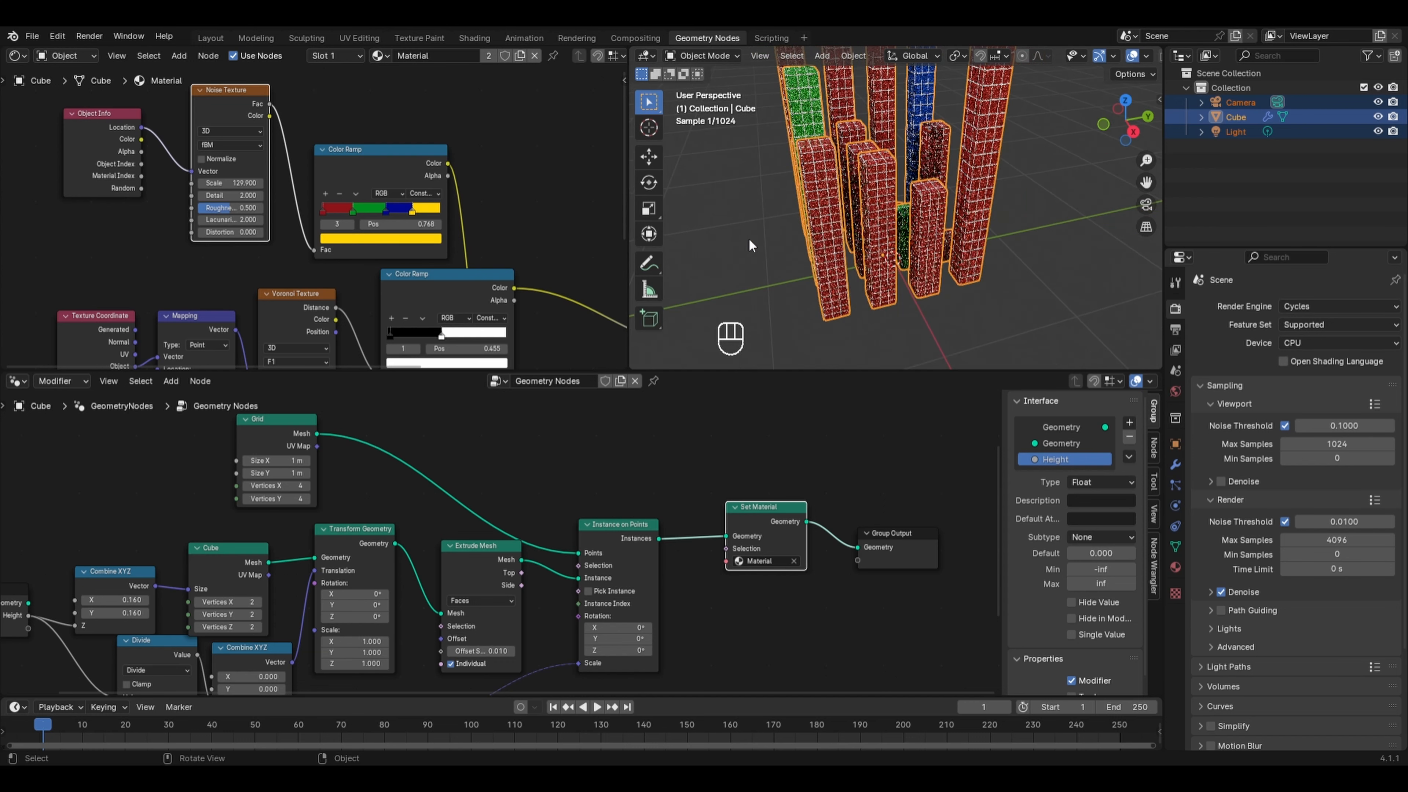
pyautogui.moveTo(239, 176); pyautogui.dragTo(247, 188)
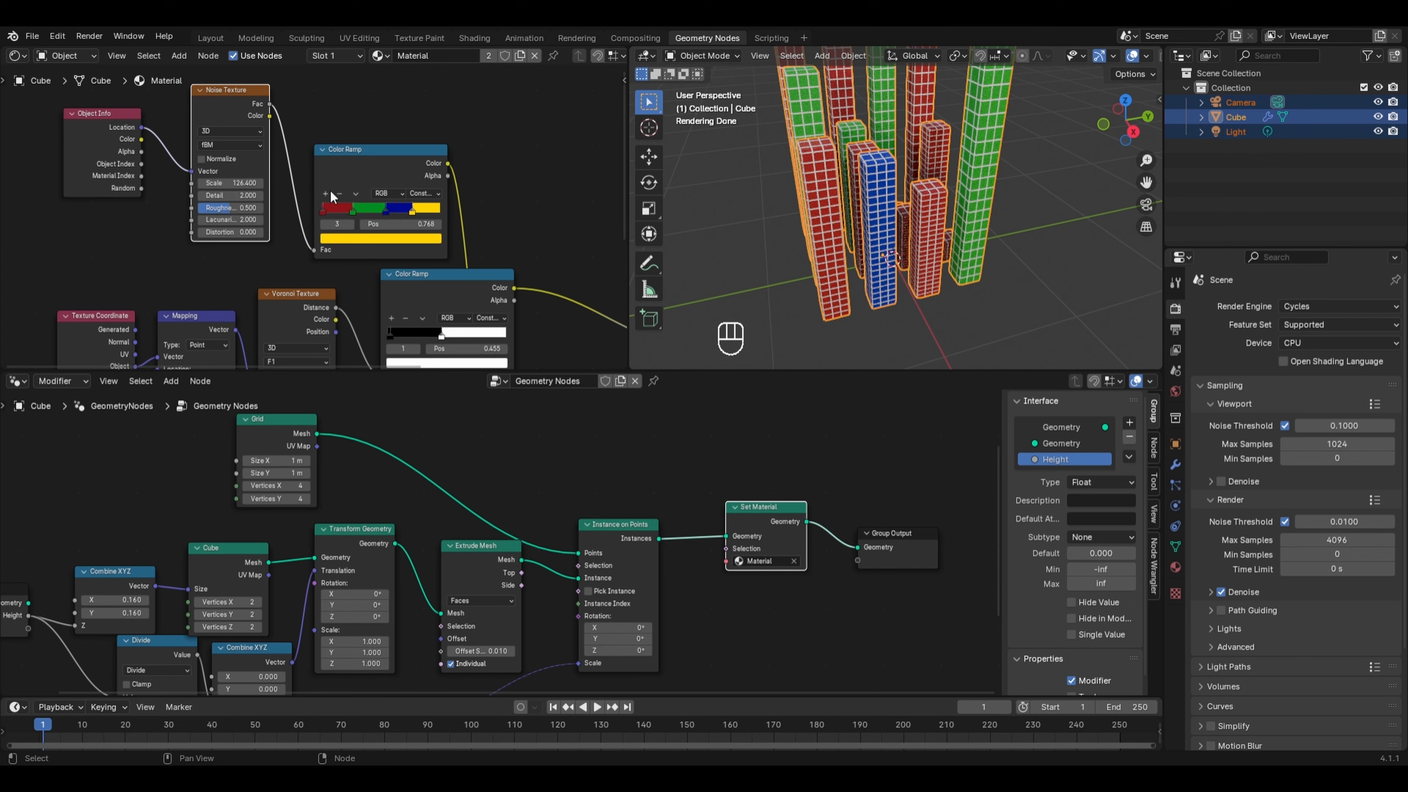
# - Set the second Principled BSDF's base color to black and move the window ramp's white stop to about 0.409
pyautogui.moveTo(776, 211); pyautogui.dragTo(805, 199, button='middle')
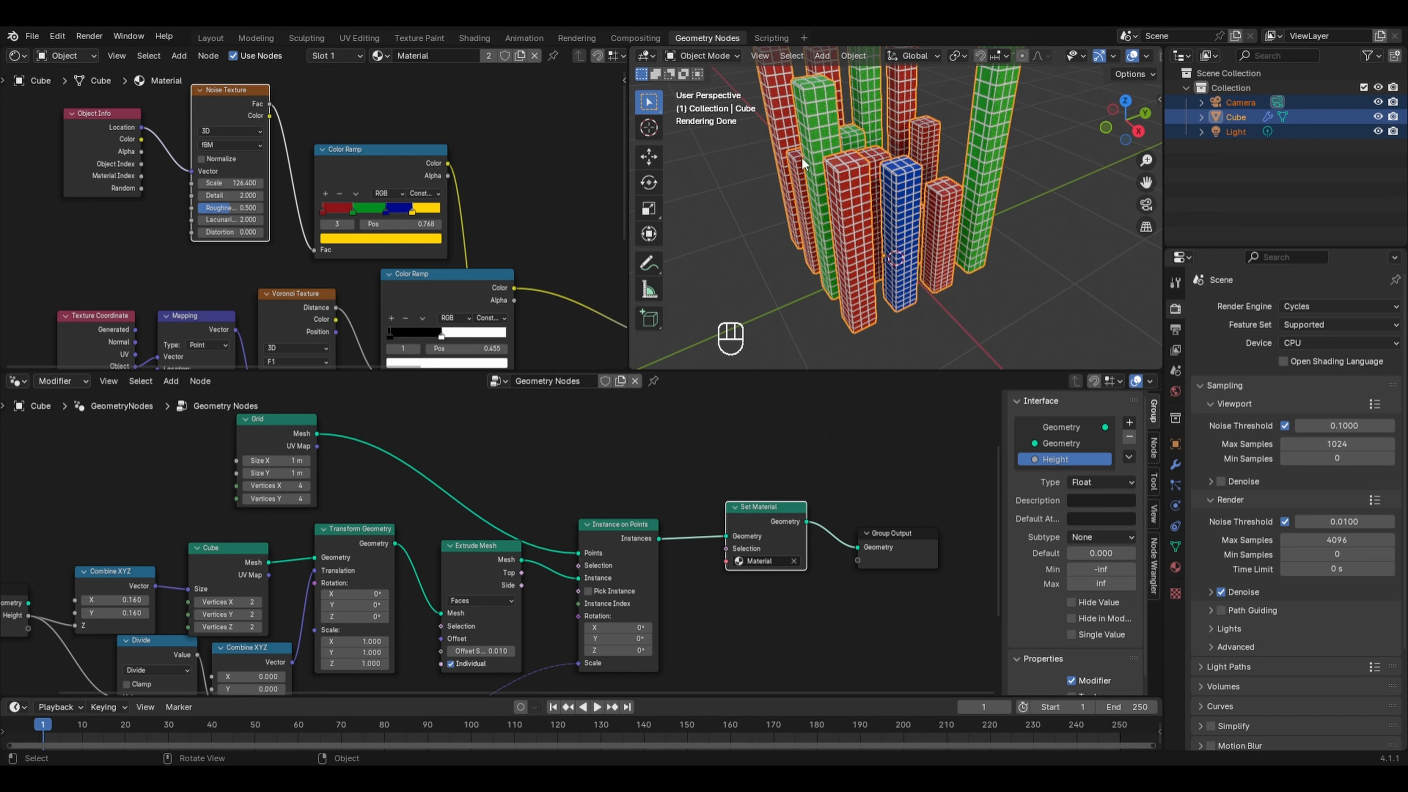
pyautogui.moveTo(806, 200); pyautogui.dragTo(803, 200, button='middle')
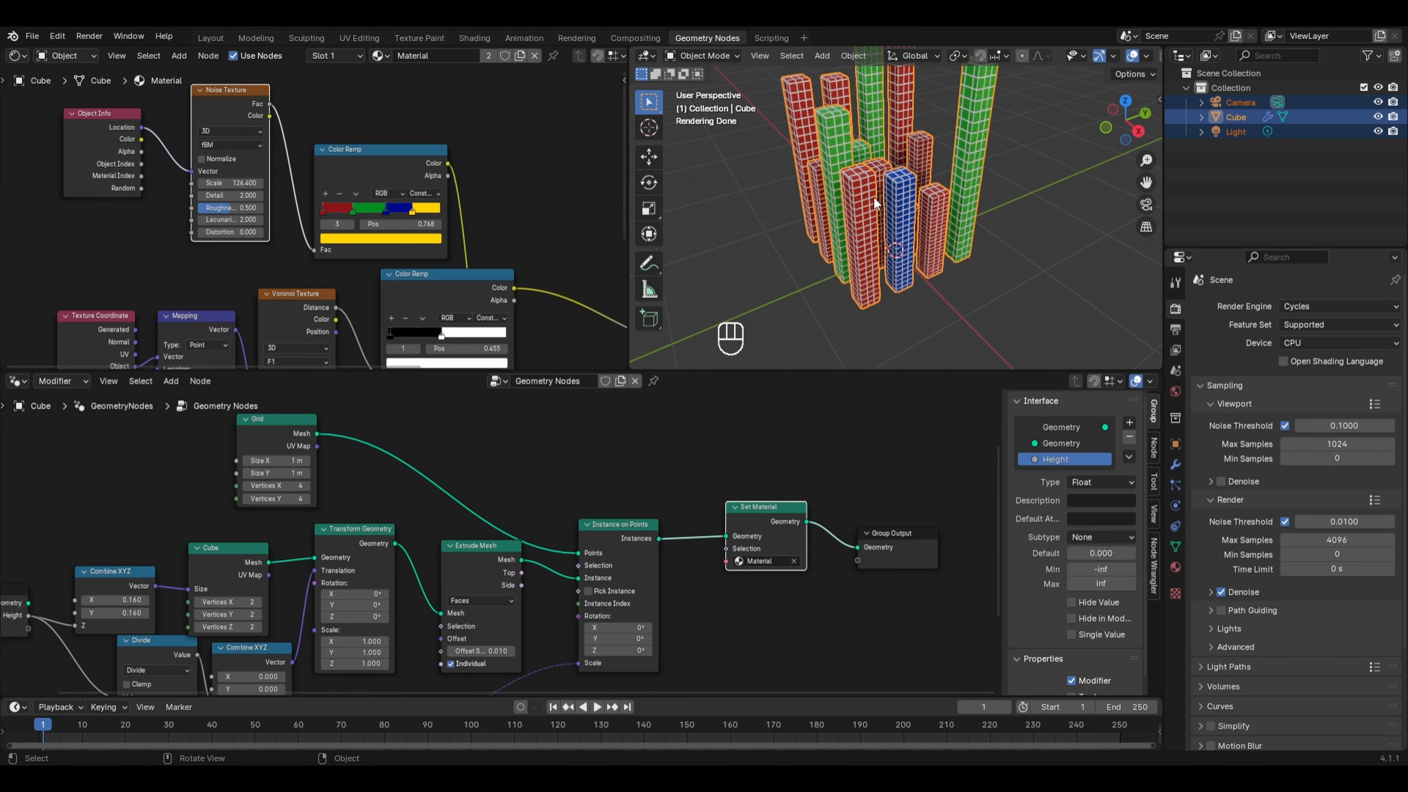
pyautogui.scroll(2, 851, 229)
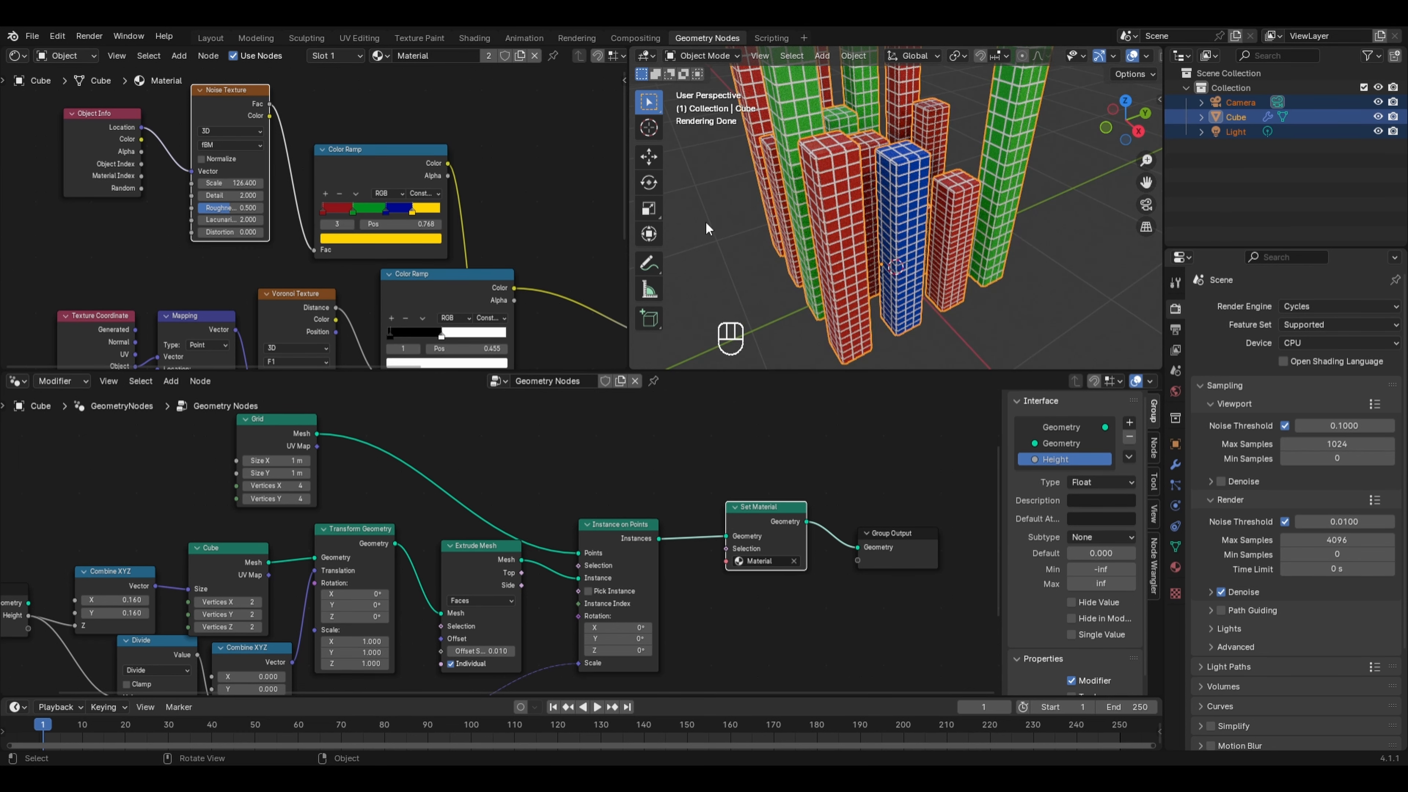
pyautogui.moveTo(549, 364); pyautogui.dragTo(410, 177, button='middle')
pyautogui.moveTo(422, 216); pyautogui.dragTo(280, 228)
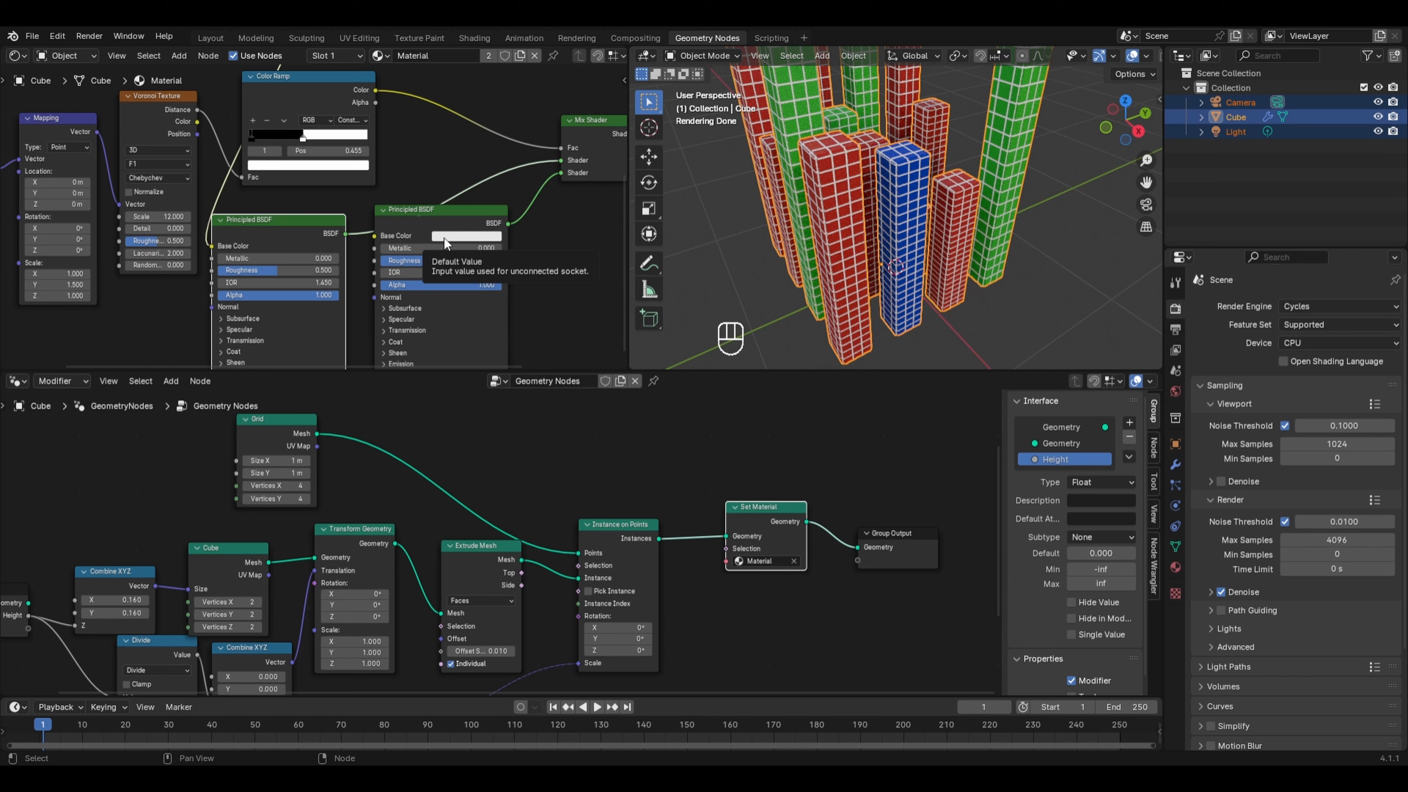
pyautogui.click(444, 238)
pyautogui.moveTo(544, 65); pyautogui.dragTo(545, 155)
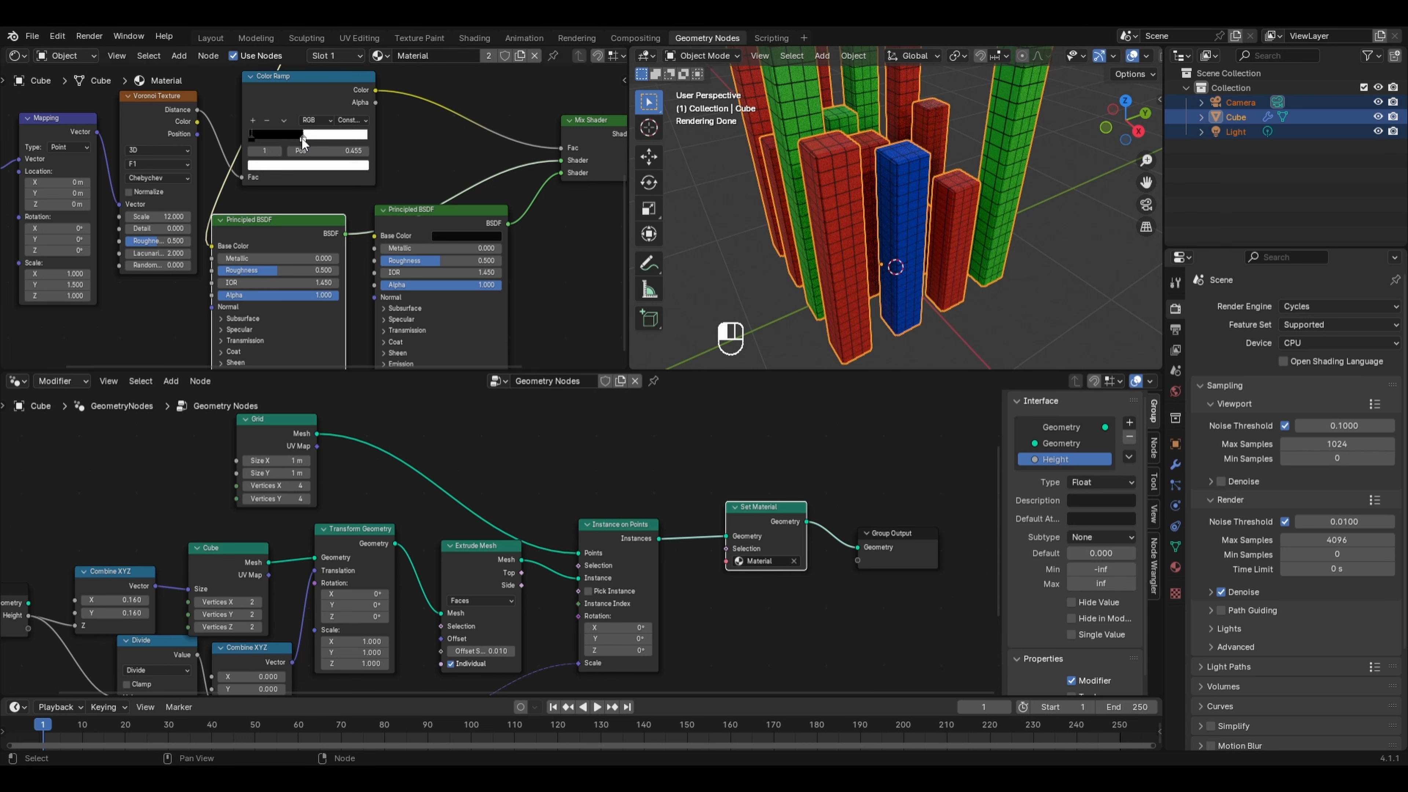
pyautogui.moveTo(302, 139); pyautogui.dragTo(296, 138)
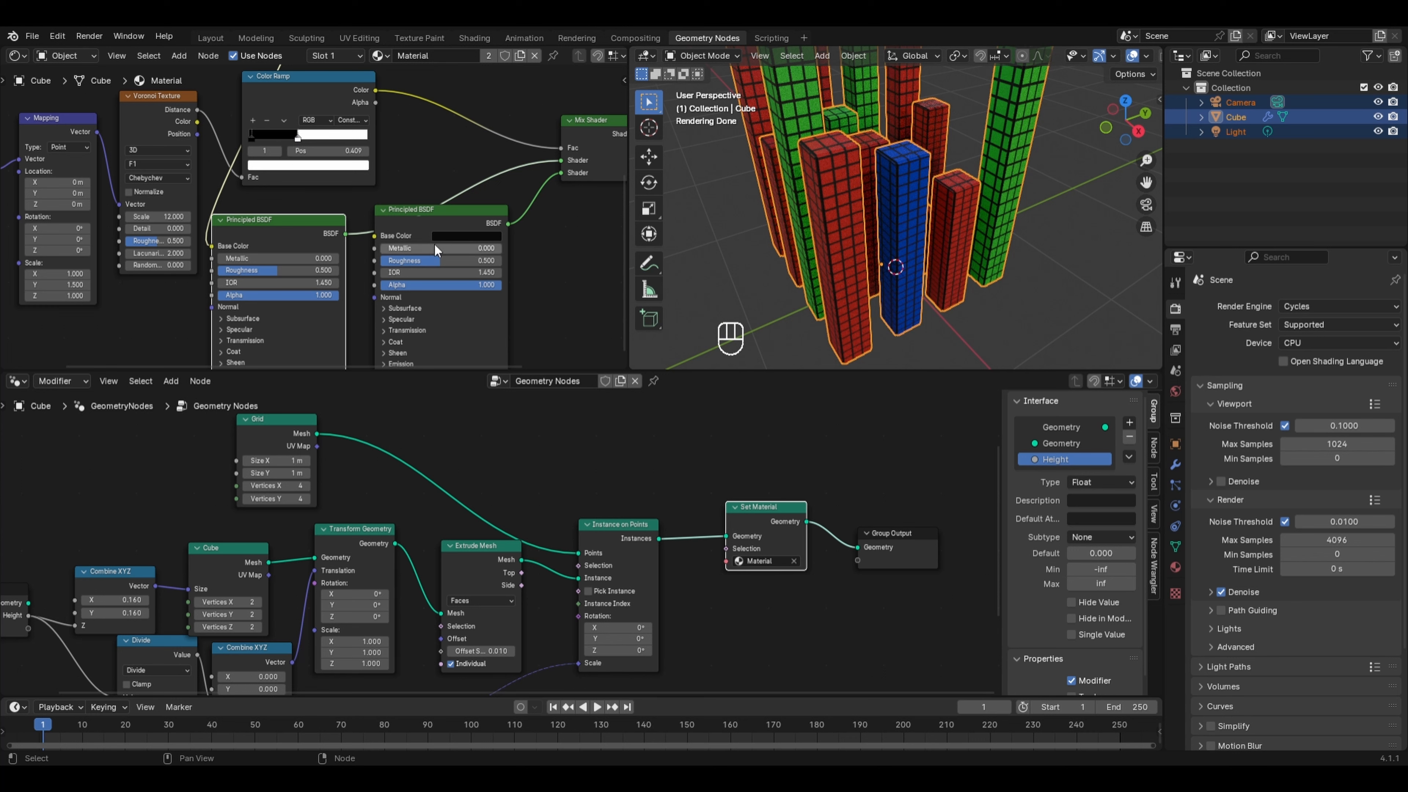
pyautogui.moveTo(405, 253); pyautogui.dragTo(491, 261)
pyautogui.hotkey('ctrl', 'z')
pyautogui.hotkey('ctrl', 'z')
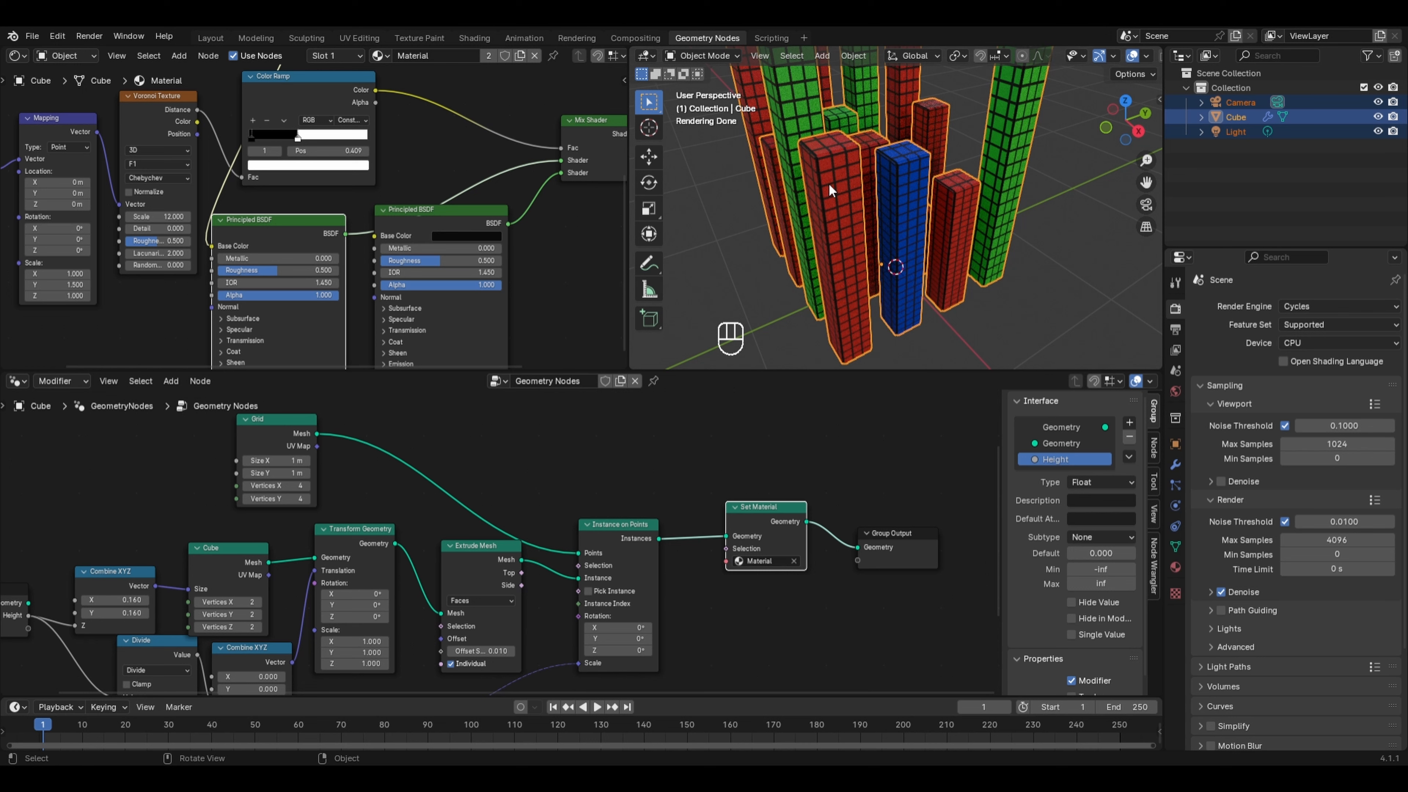
# - Set the first Principled BSDF's roughness to 0
pyautogui.click(288, 269)
pyautogui.write('0')
pyautogui.press('Return')
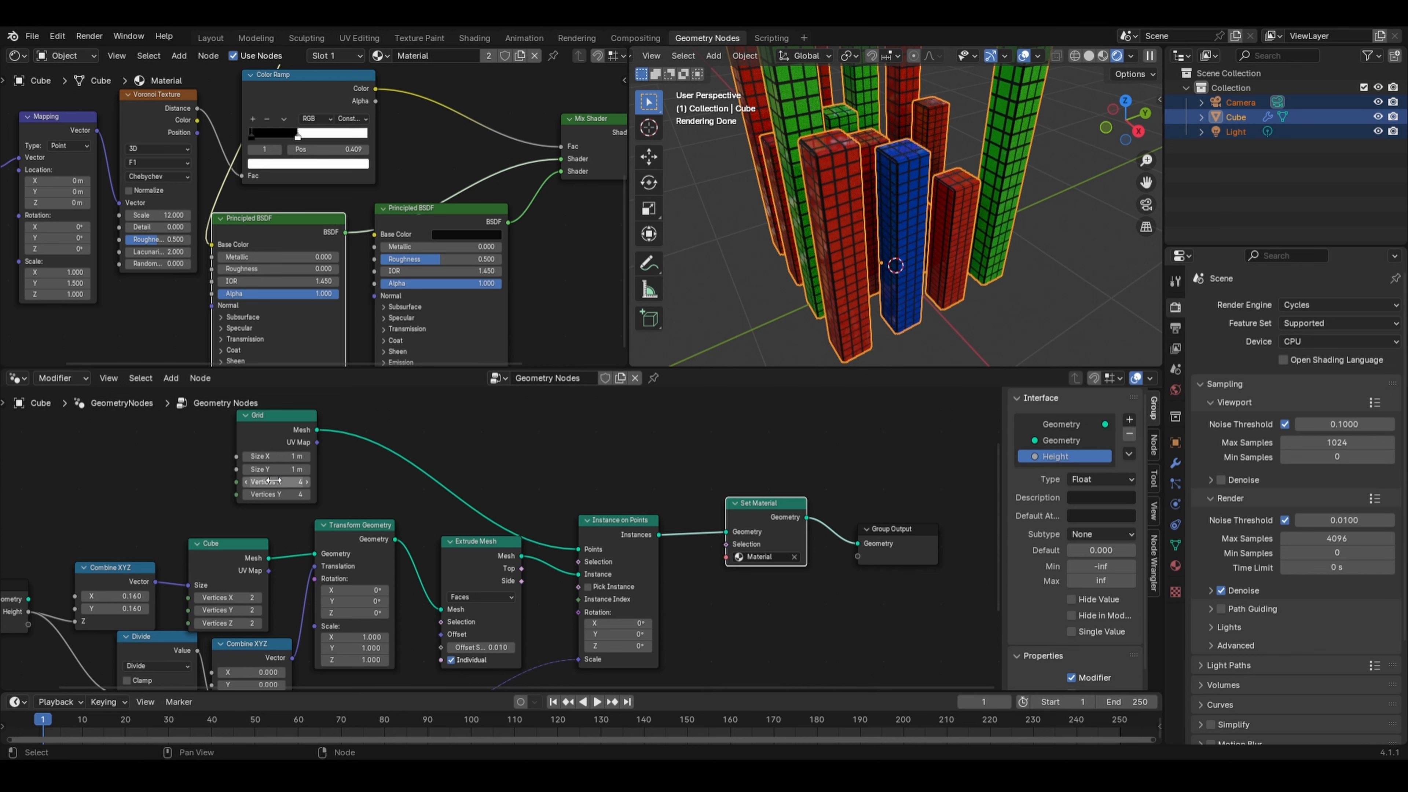
# - Set the Grid node's Vertices X and Y to 8
pyautogui.moveTo(275, 481); pyautogui.dragTo(276, 494)
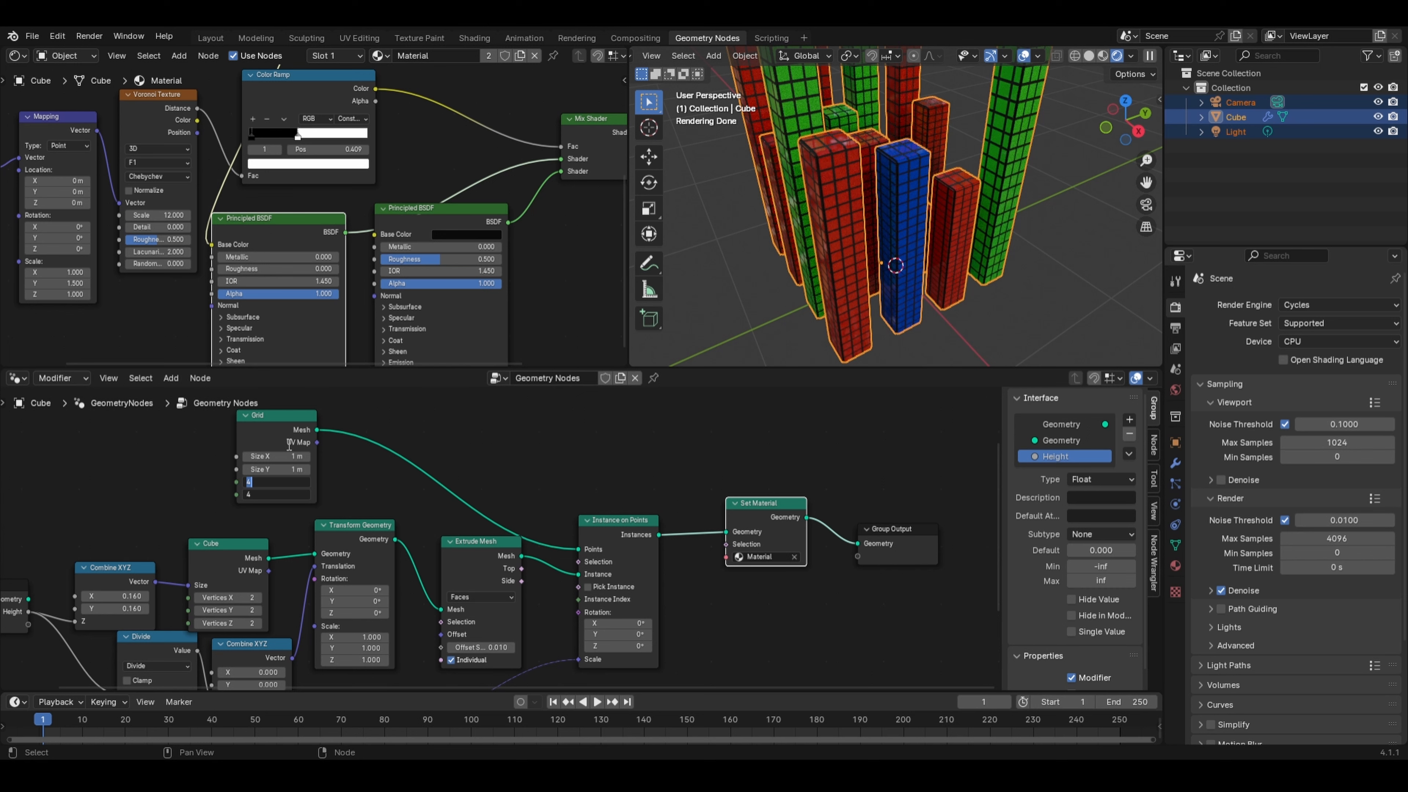
pyautogui.write('8')
pyautogui.press('Return')
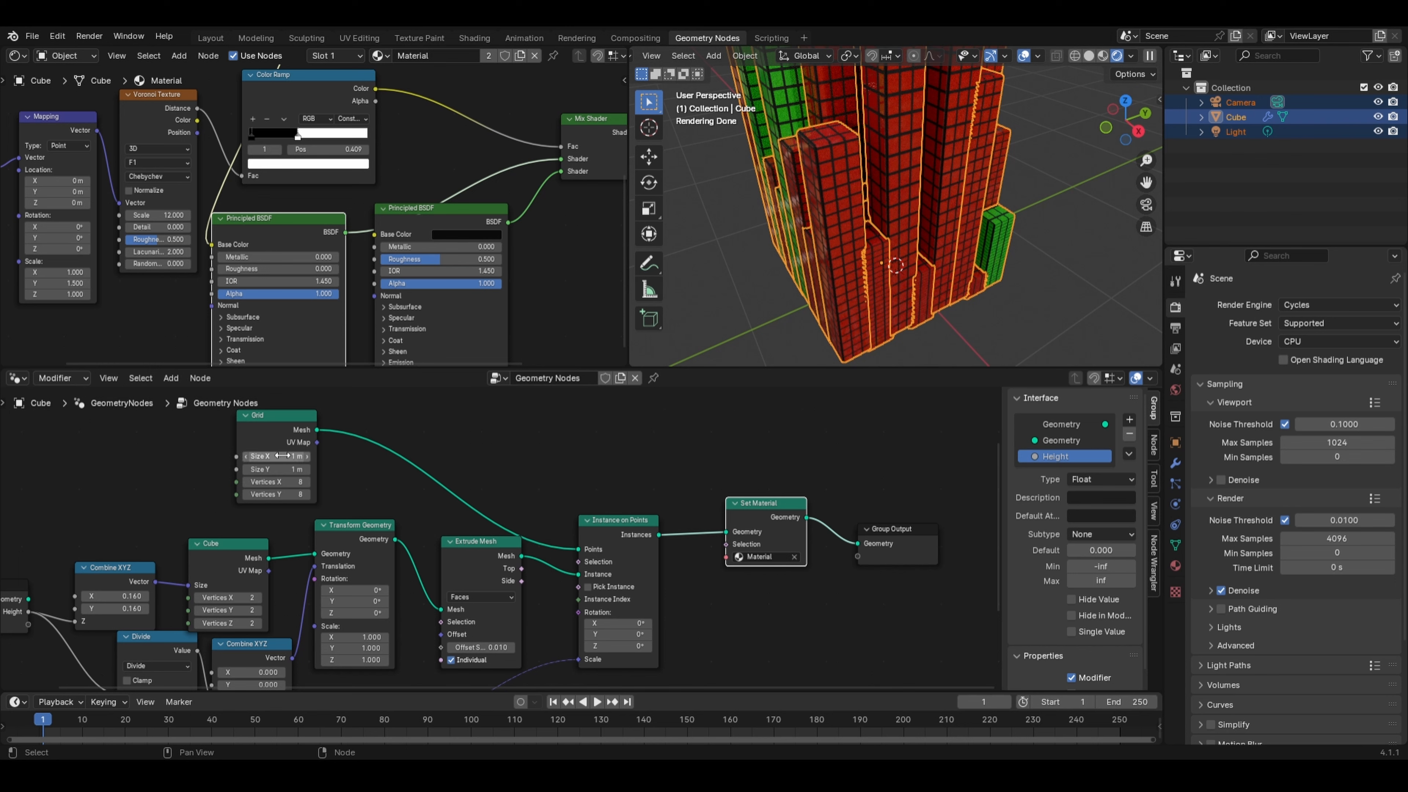
# - Set the Grid node's Size X to 2.1 m and Size Y to 2.2 m to spread the buildings
pyautogui.moveTo(291, 455); pyautogui.dragTo(347, 455)
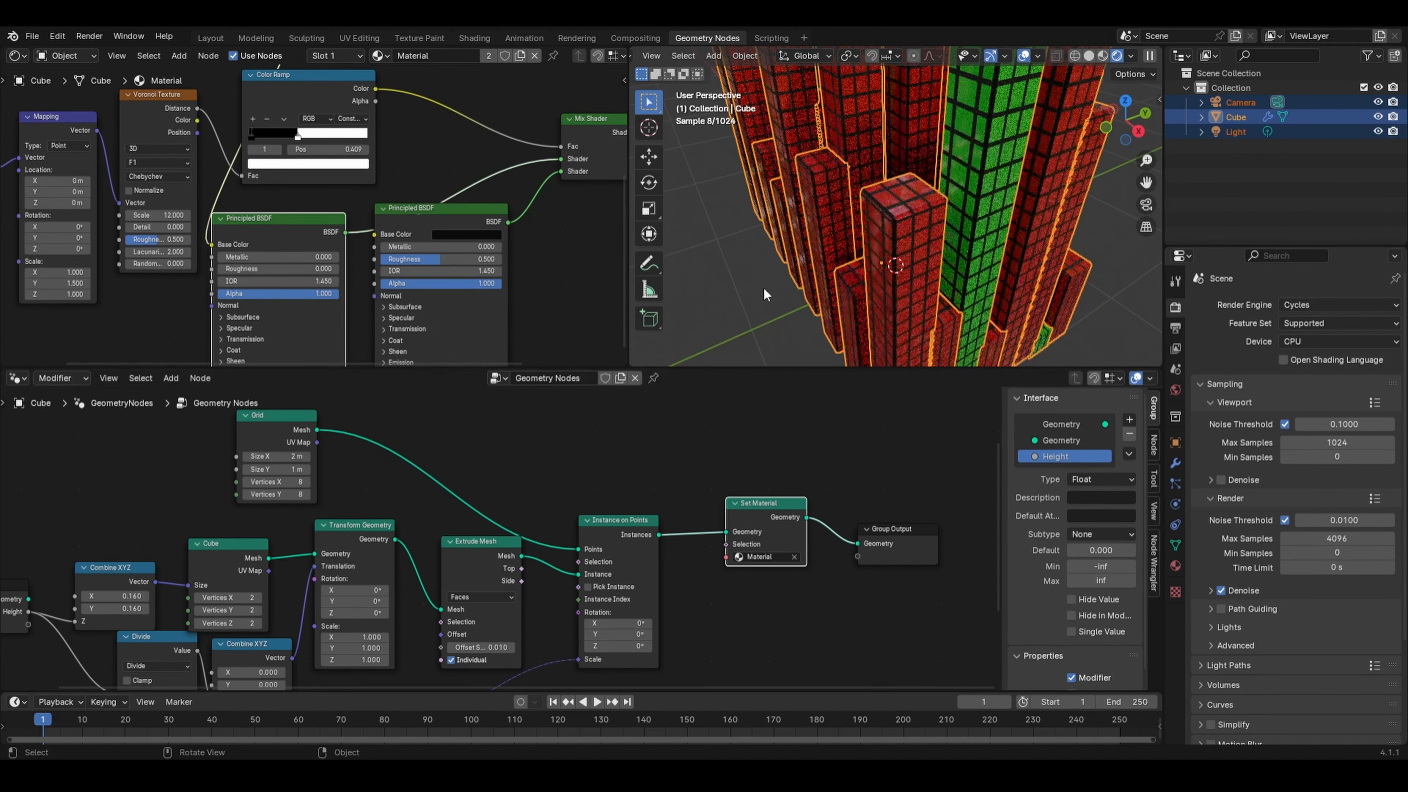
pyautogui.moveTo(763, 287); pyautogui.dragTo(835, 288, button='middle')
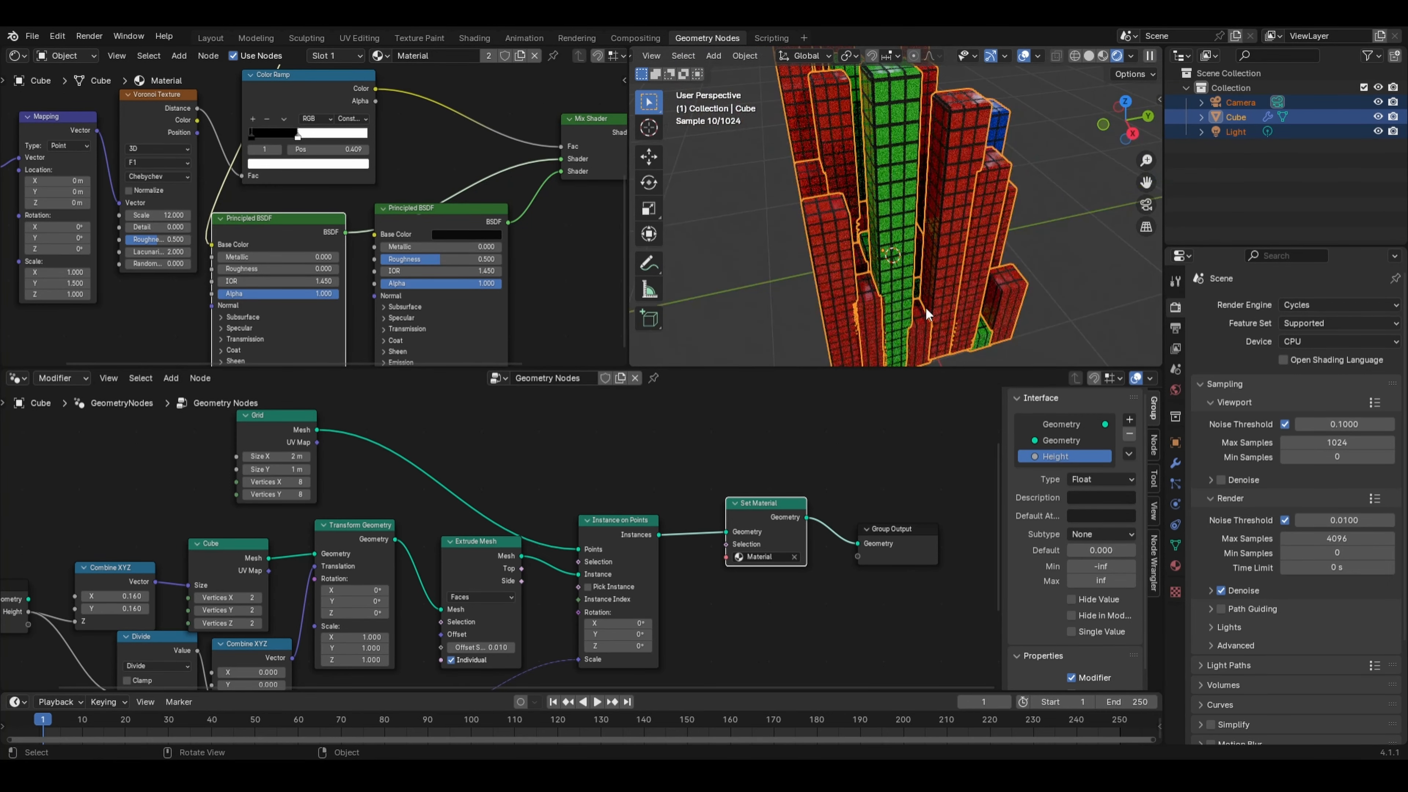
pyautogui.moveTo(261, 470); pyautogui.dragTo(322, 469)
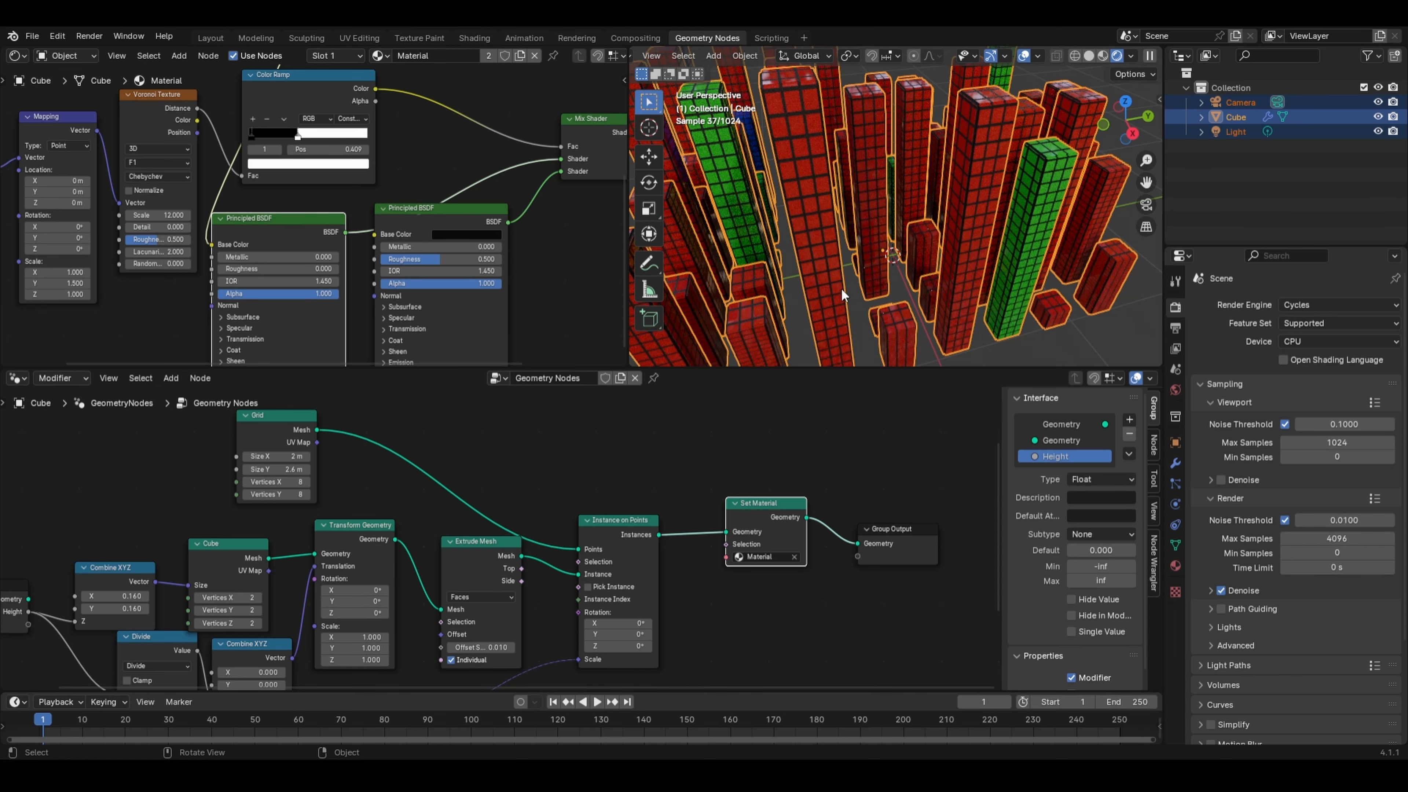
pyautogui.scroll(-3, 842, 288)
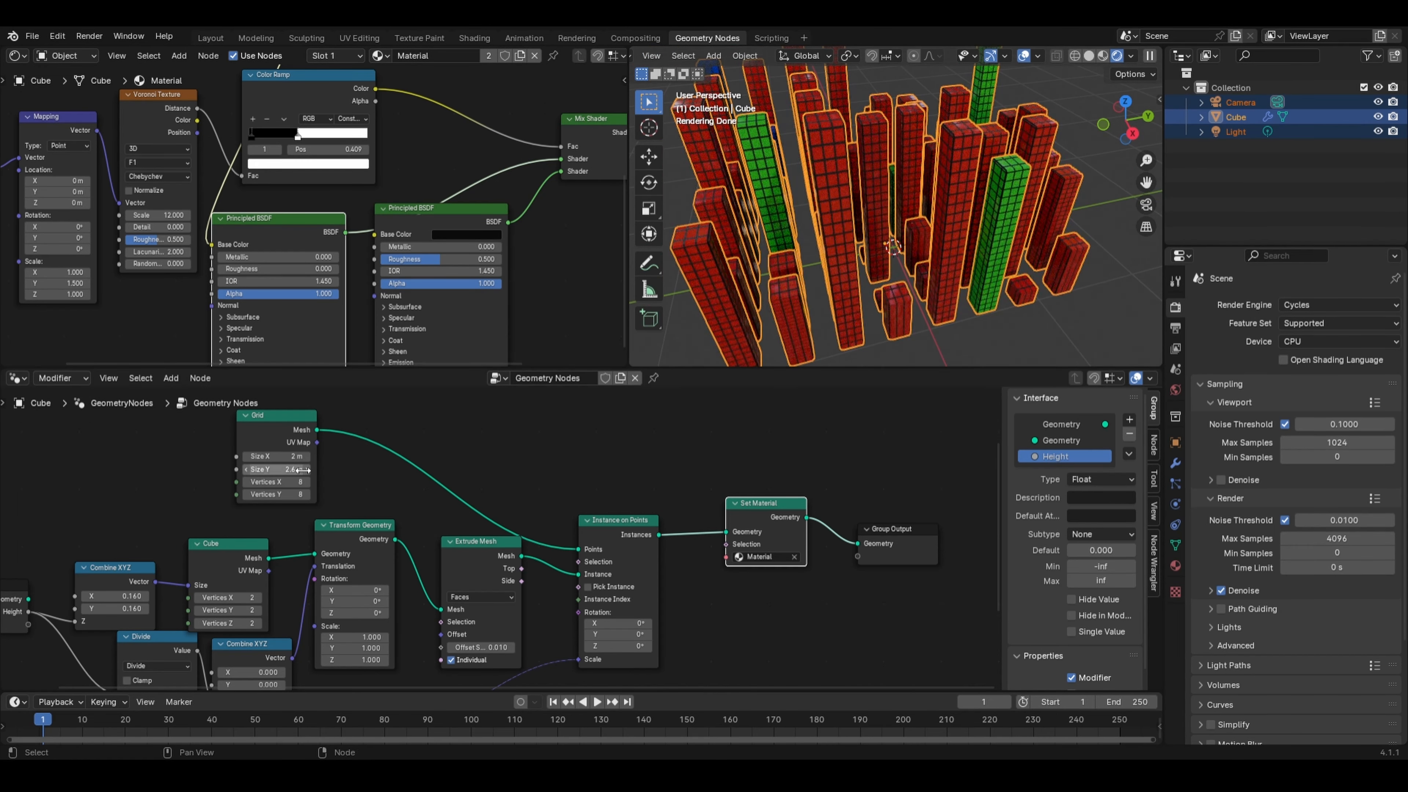
pyautogui.moveTo(288, 469); pyautogui.dragTo(300, 468)
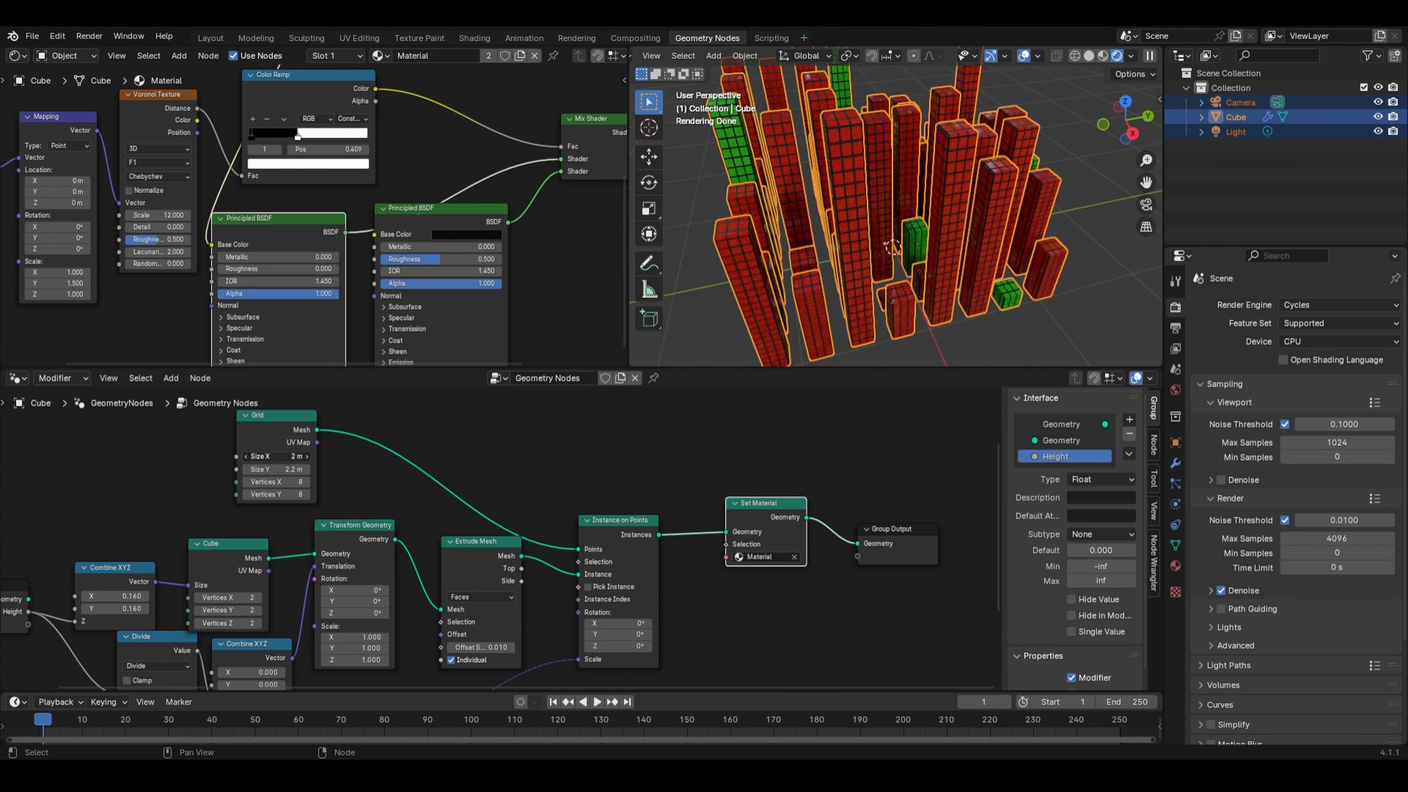
pyautogui.moveTo(277, 456); pyautogui.dragTo(282, 456)
# - Set the Noise Texture scale to about 121.4 and shift a stop in the wall-colour Color Ramp
pyautogui.moveTo(308, 166); pyautogui.dragTo(416, 373, button='middle')
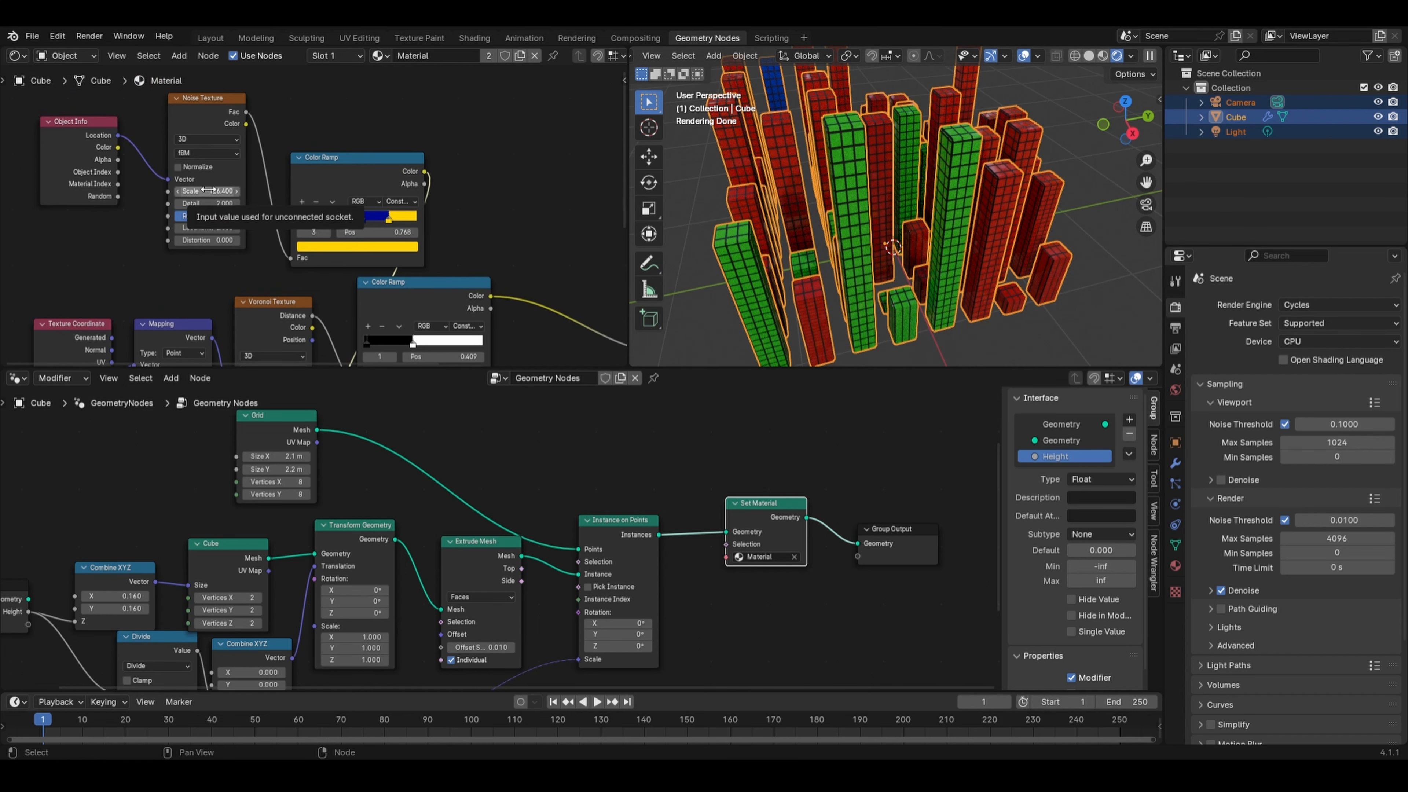
pyautogui.moveTo(204, 192)
pyautogui.mouseDown()
pyautogui.moveTo(176, 192)
pyautogui.moveTo(216, 188)
pyautogui.mouseUp()
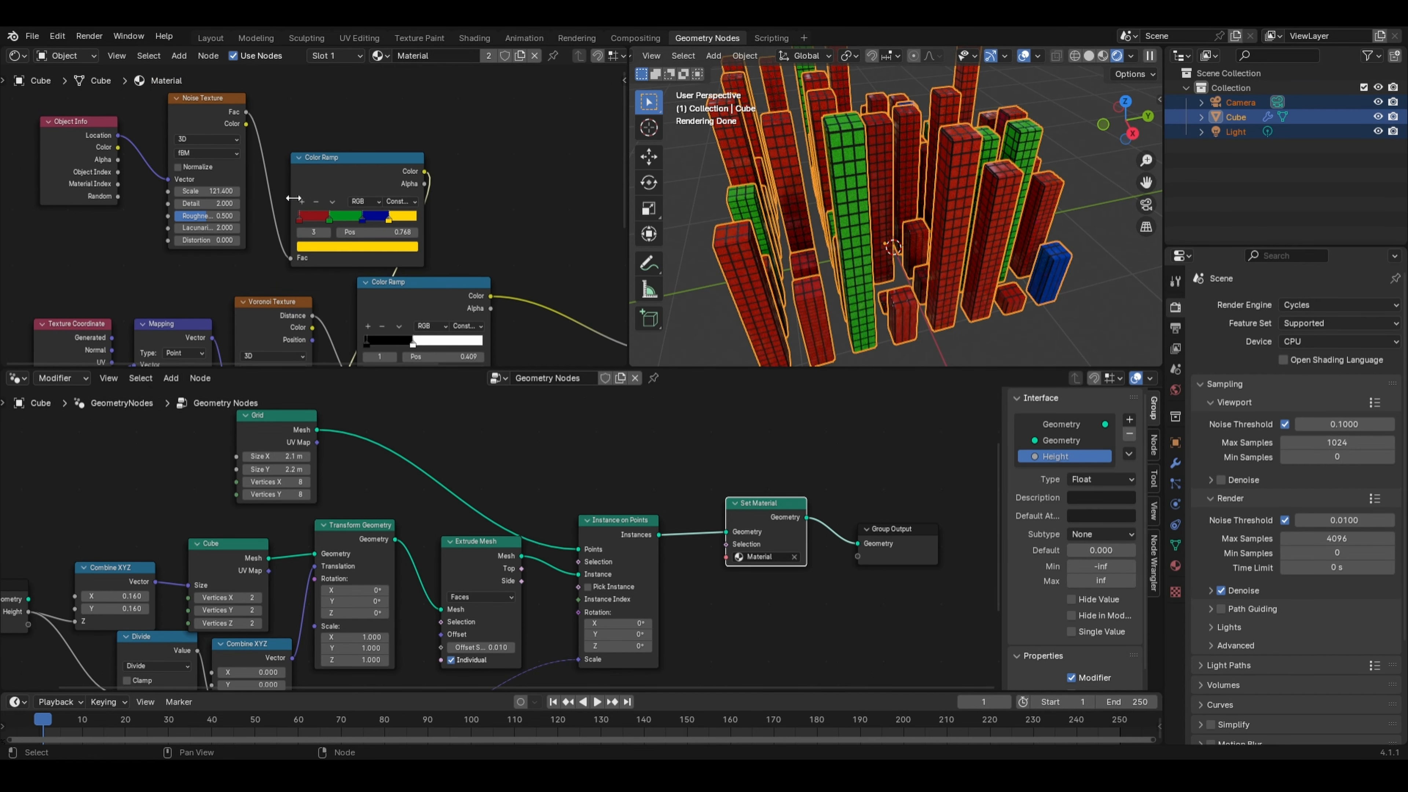
pyautogui.moveTo(298, 220); pyautogui.dragTo(344, 222)
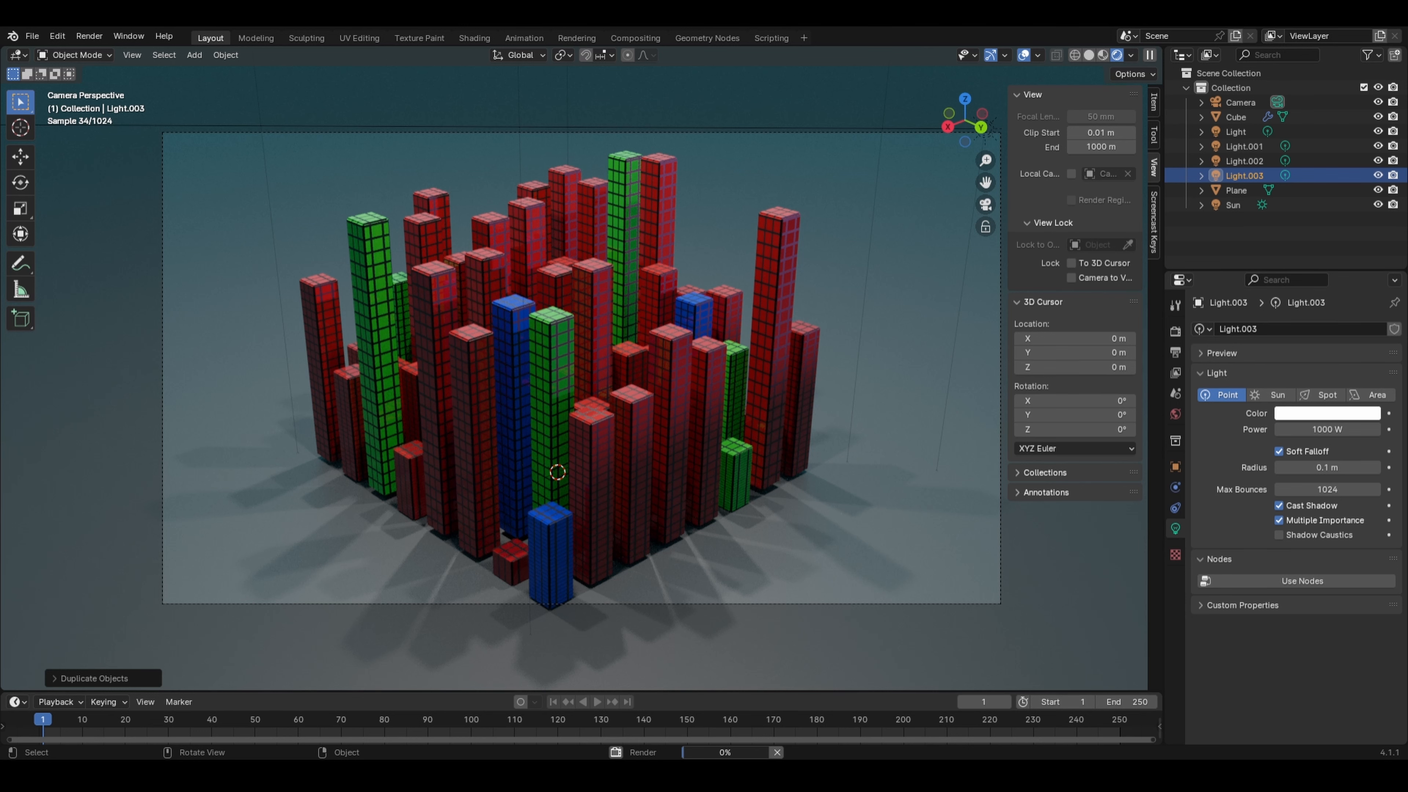
pyautogui.scroll(-1, 581, 368)
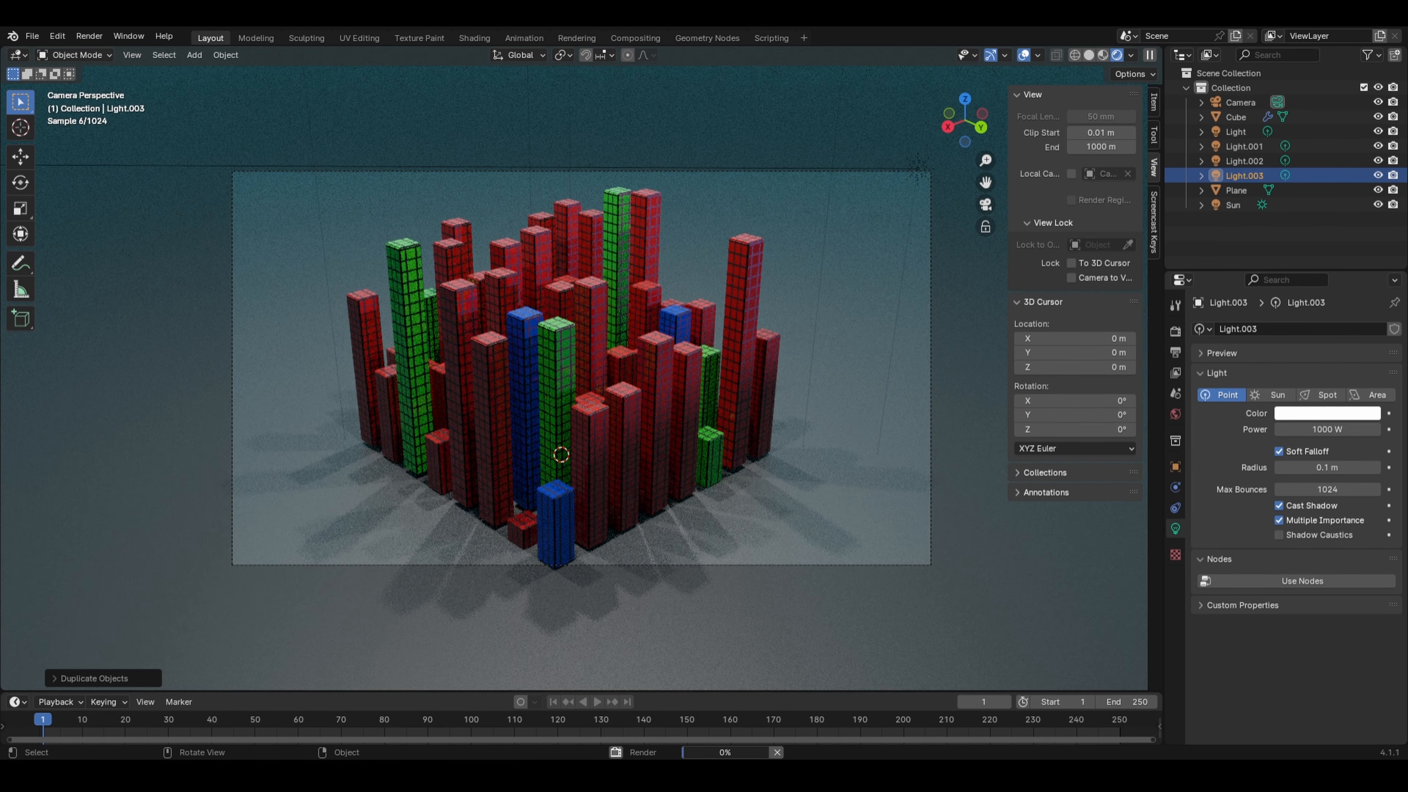